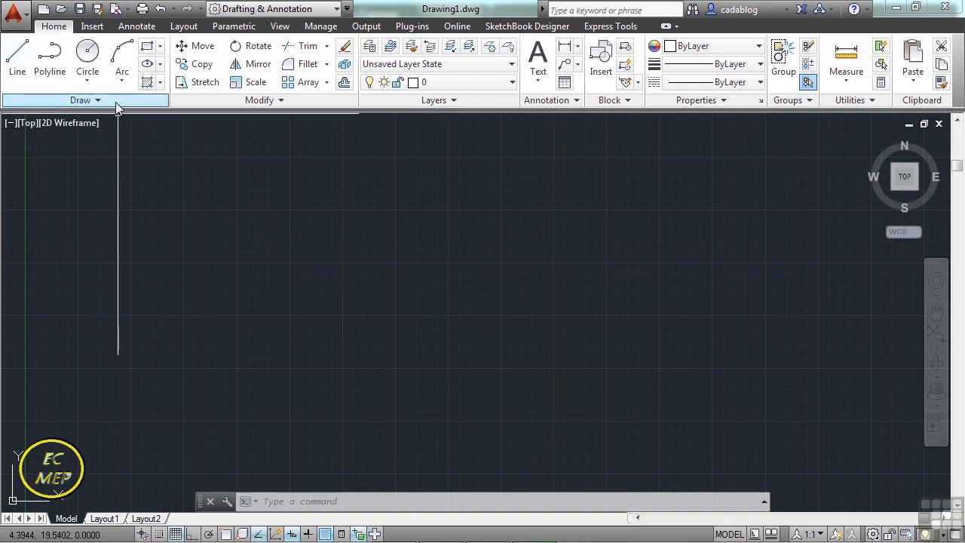
Draw an open chain of six connected freehand line segments across the middle of the drawing area.
{"action": "left_click", "coordinate": [19, 70]}
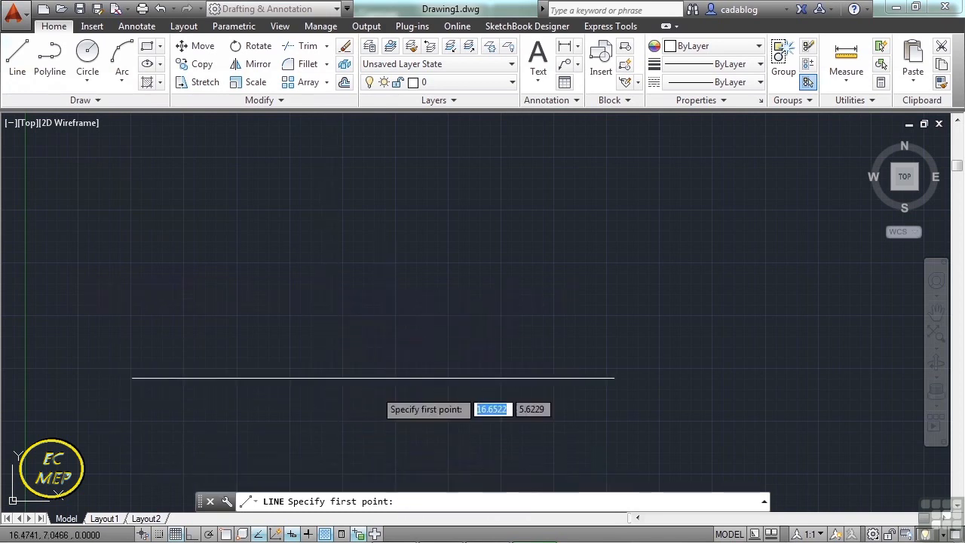
{"action": "left_click", "coordinate": [280, 286]}
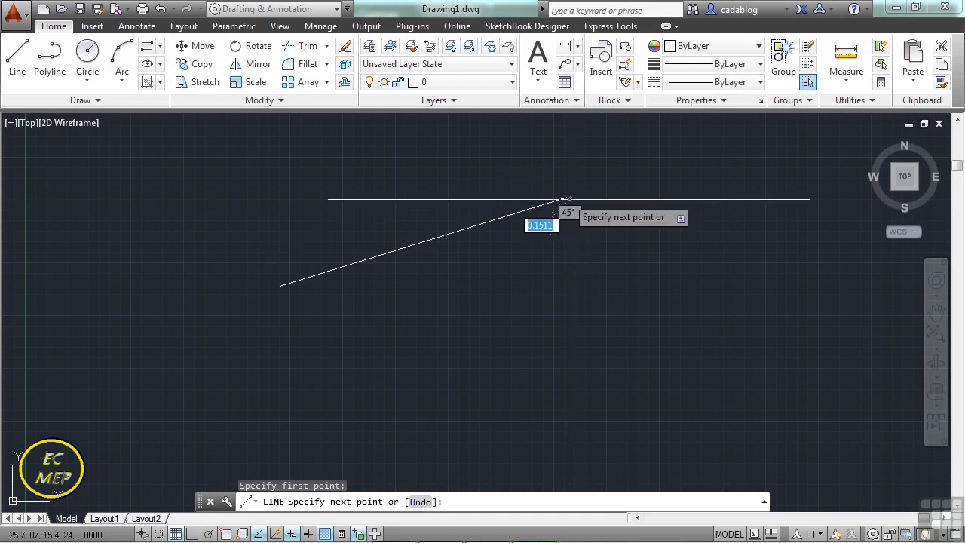
{"action": "left_click", "coordinate": [567, 198]}
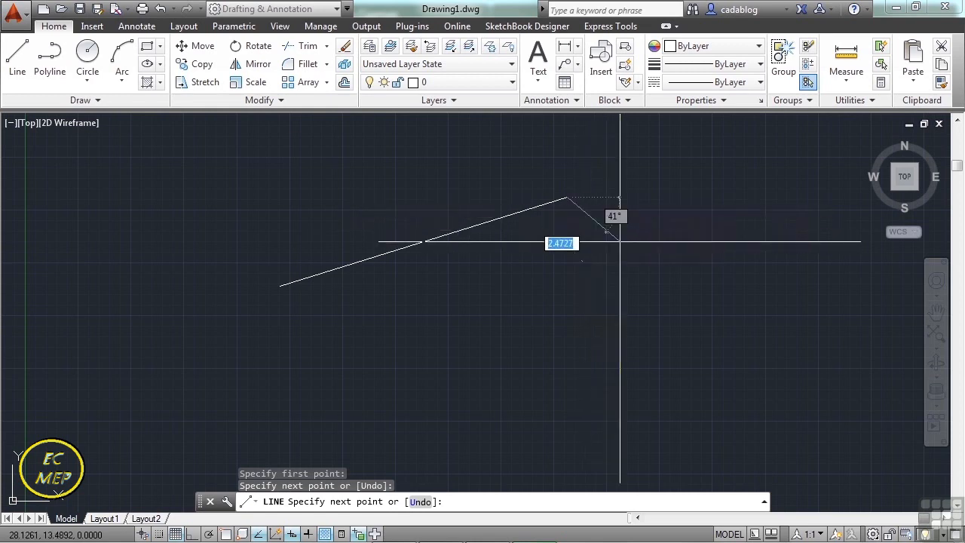
{"action": "left_click", "coordinate": [713, 267]}
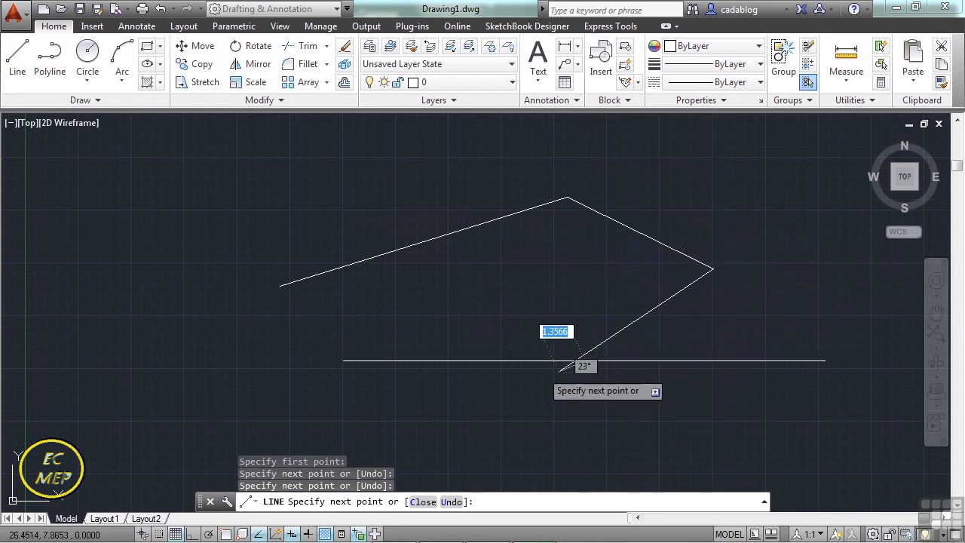
{"action": "left_click", "coordinate": [559, 371]}
{"action": "left_click", "coordinate": [449, 348]}
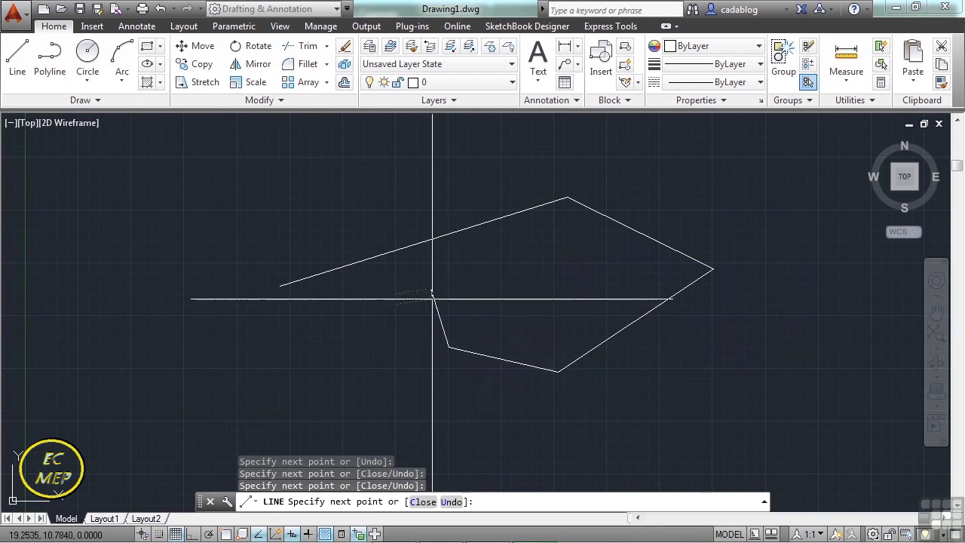
{"action": "left_click", "coordinate": [431, 289]}
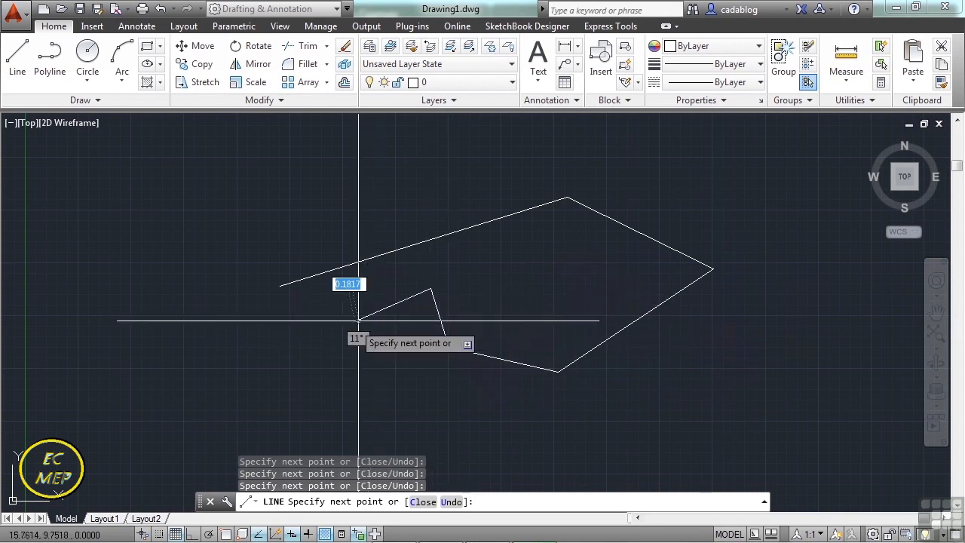
{"action": "left_click", "coordinate": [355, 322]}
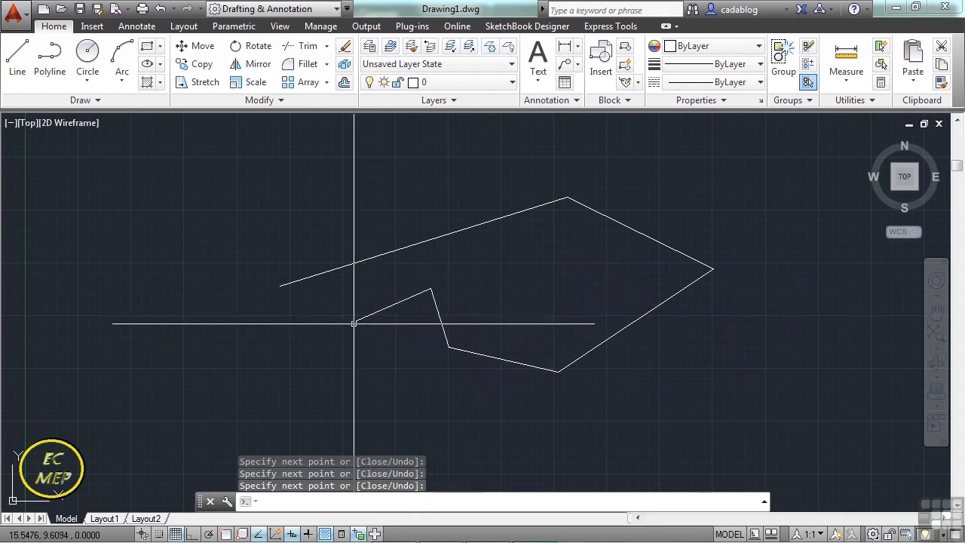
{"action": "key", "text": "Return"}
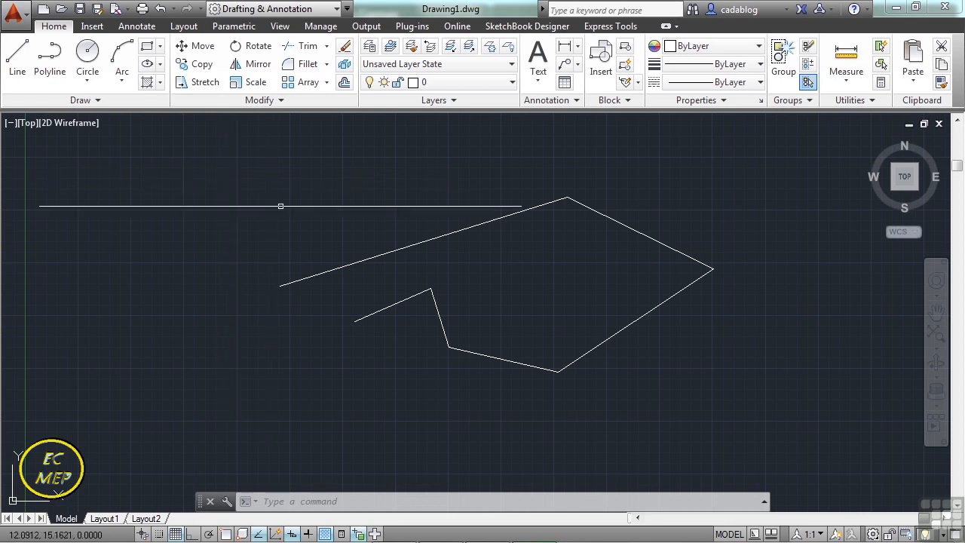
Erase all six line segments at once with a crossing selection.
{"action": "type", "text": "e"}
{"action": "key", "text": "Return"}
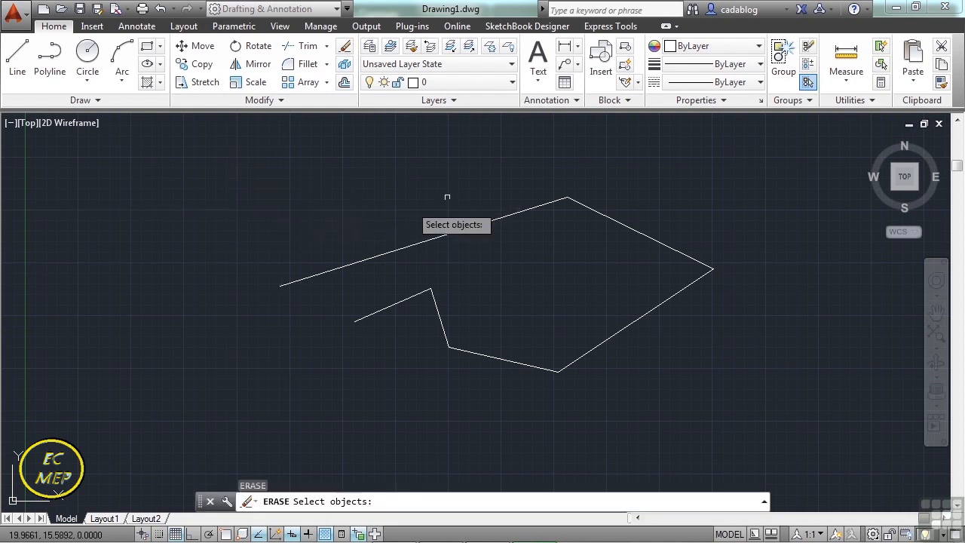
{"action": "left_click", "coordinate": [701, 170]}
{"action": "left_click", "coordinate": [393, 418]}
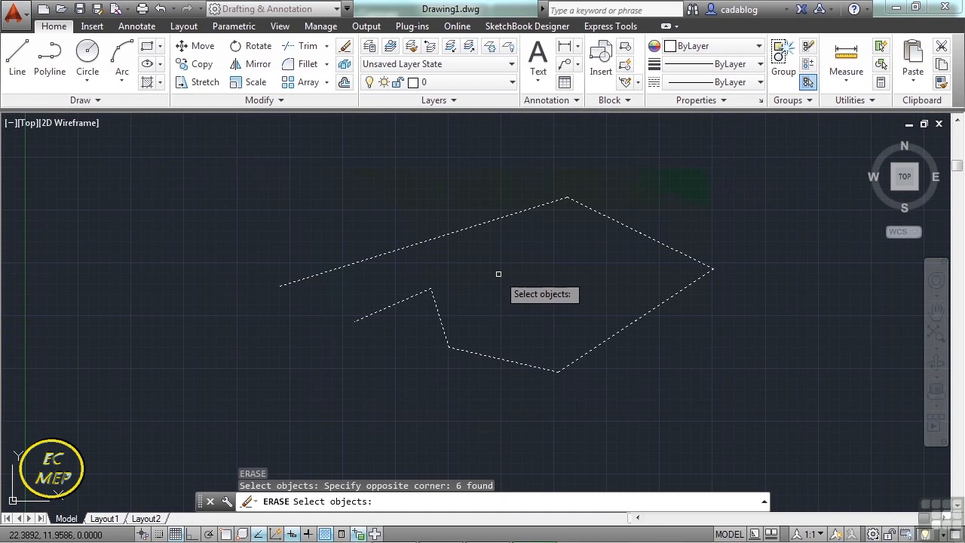
{"action": "key", "text": "Return"}
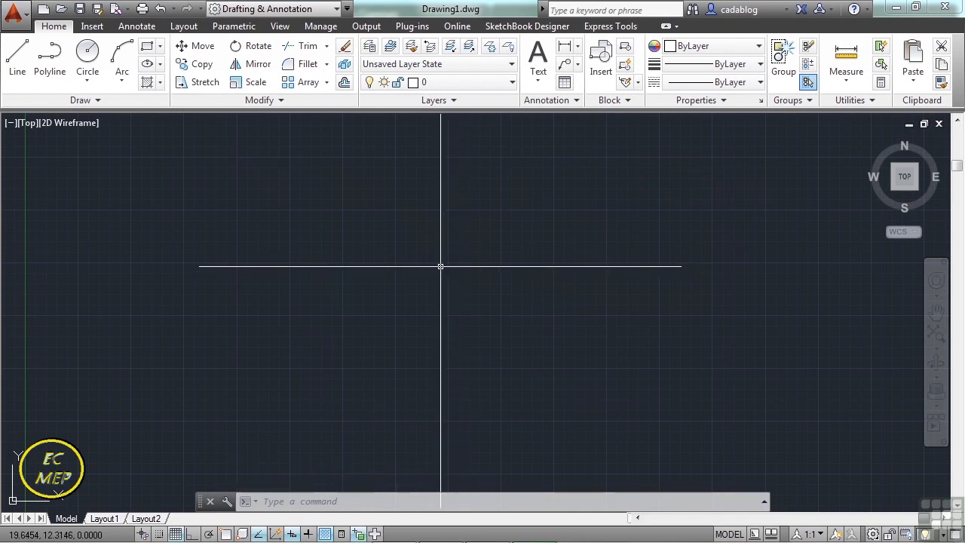
Create a new drawing from the Tutorial-iArch.dwt template.
{"action": "type", "text": "new"}
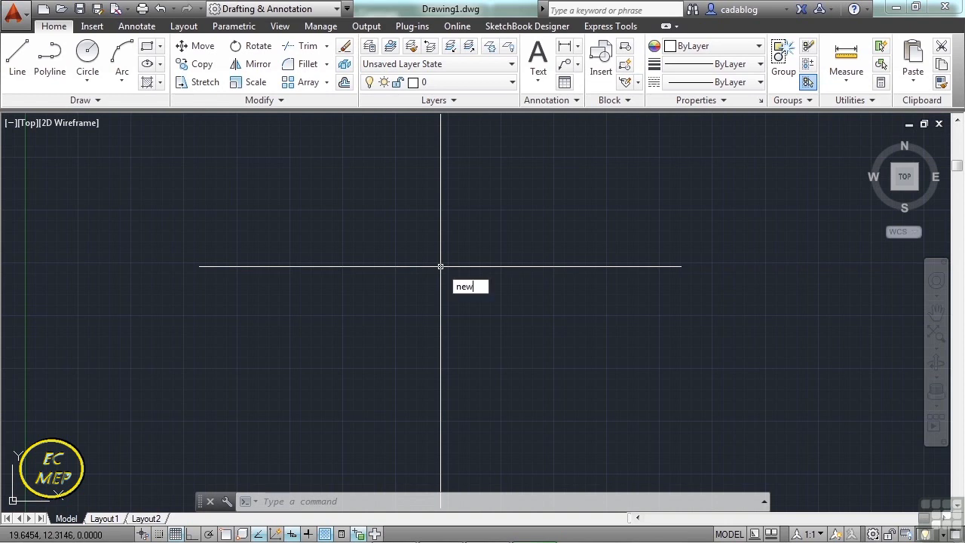
{"action": "key", "text": "Return"}
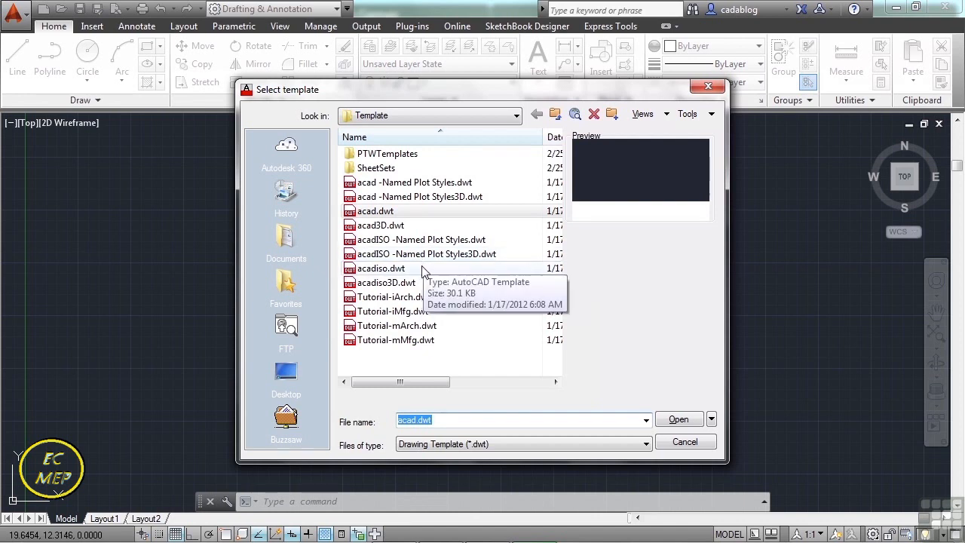
{"action": "left_click", "coordinate": [415, 300]}
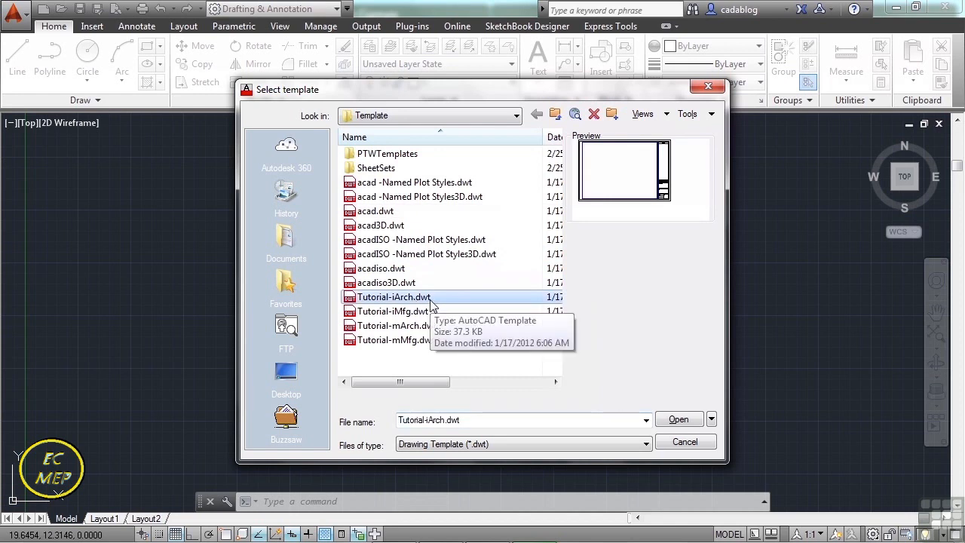
{"action": "left_click", "coordinate": [677, 420]}
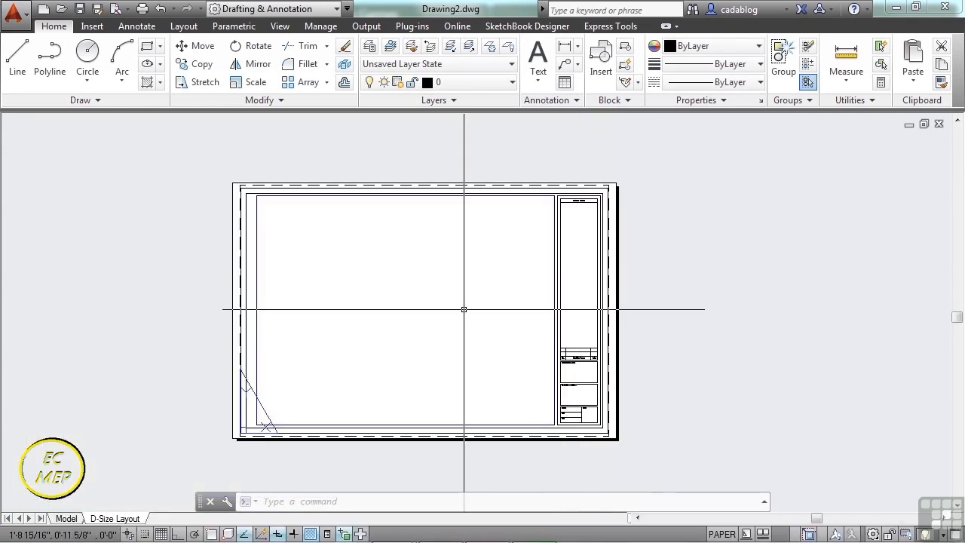
Compare the D-Size Layout with model space, finishing in model space.
{"action": "middle_click_drag", "start_coordinate": [429, 314], "coordinate": [511, 289]}
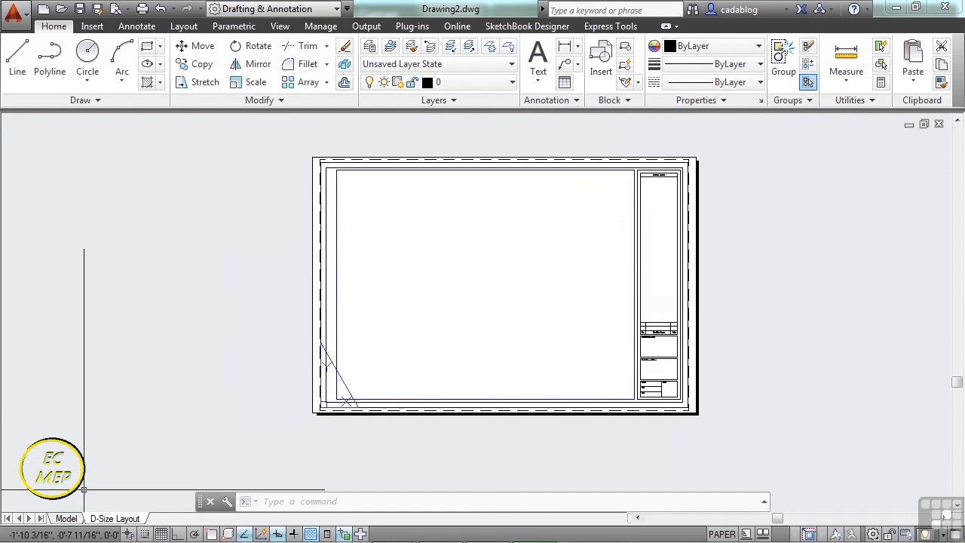
{"action": "left_click", "coordinate": [66, 519]}
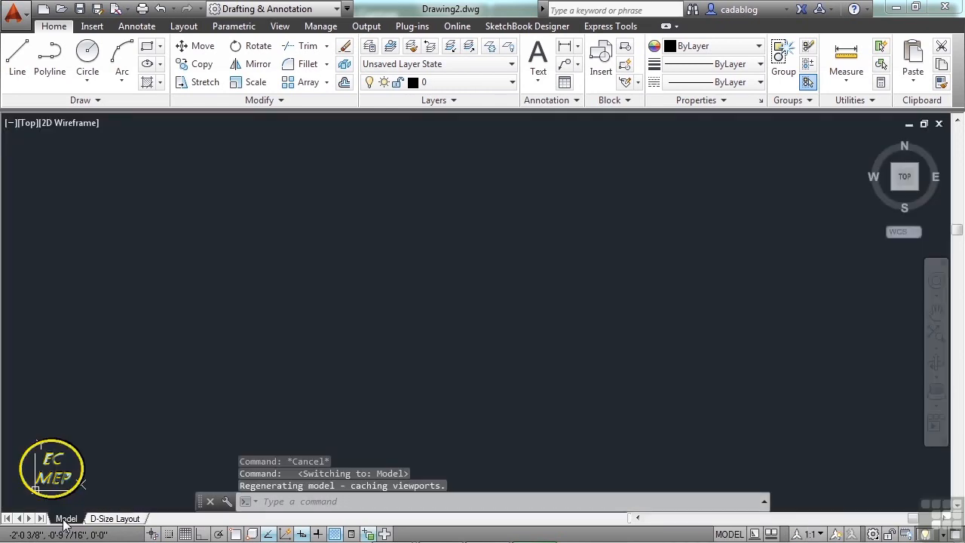
{"action": "left_click", "coordinate": [109, 519]}
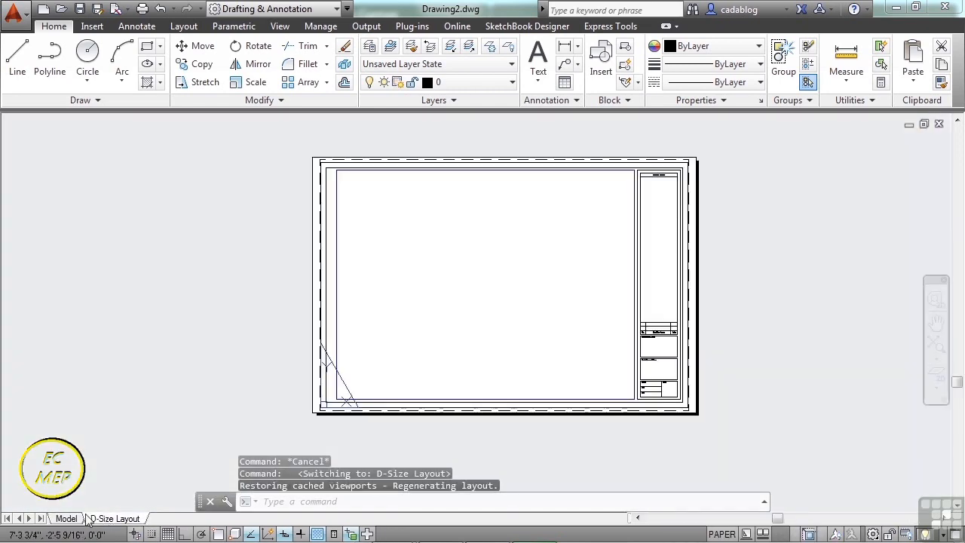
{"action": "left_click", "coordinate": [76, 520]}
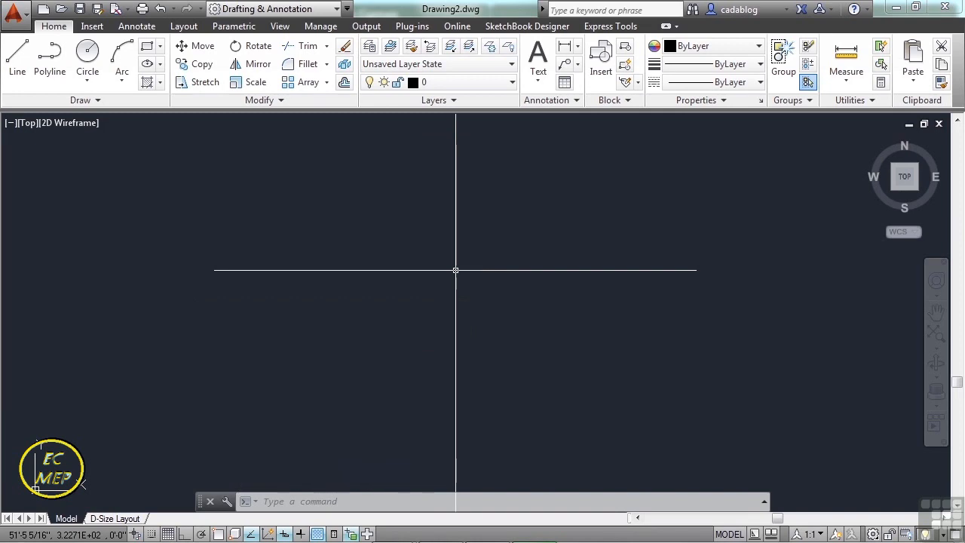
Review the drawing's length, angle and insertion scale settings in the Drawing Units dialog and accept them.
{"action": "type", "text": "UNITS"}
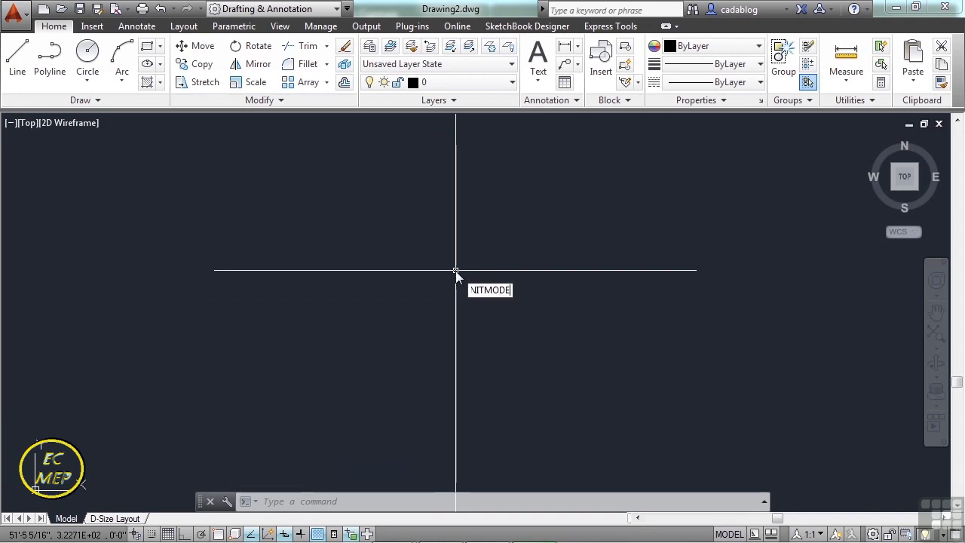
{"action": "key", "text": "Return"}
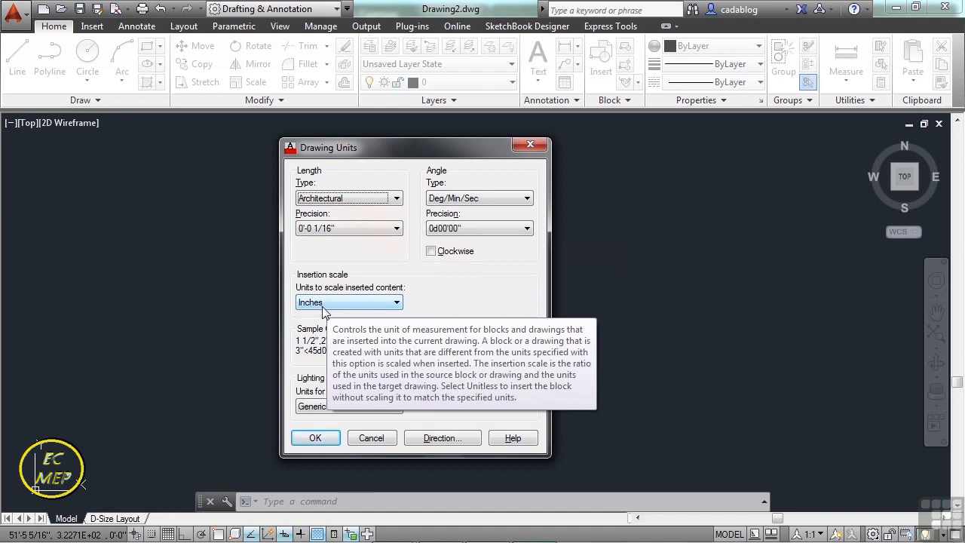
{"action": "left_click", "coordinate": [317, 438]}
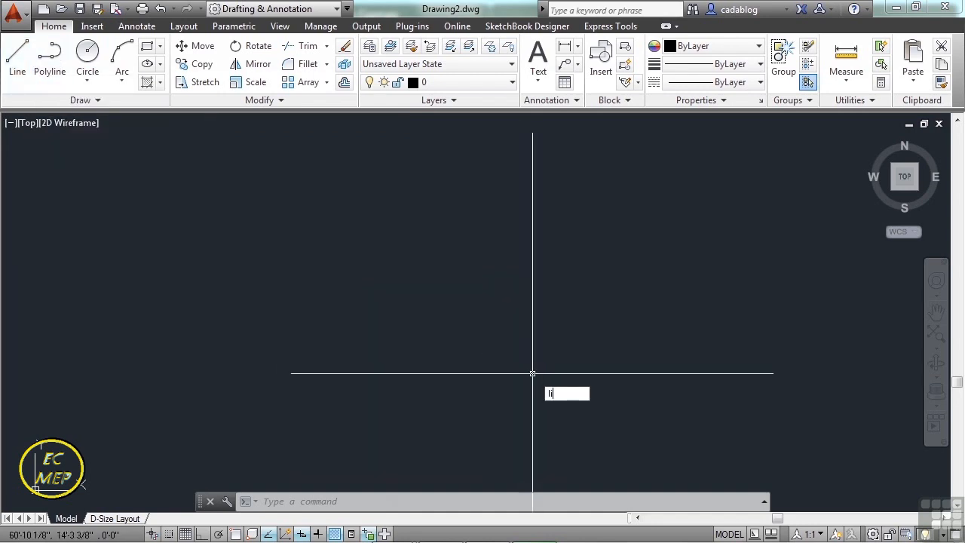
Start a line at the origin 0,0, keeping the start point in view with room for the first segment.
{"action": "type", "text": "ine"}
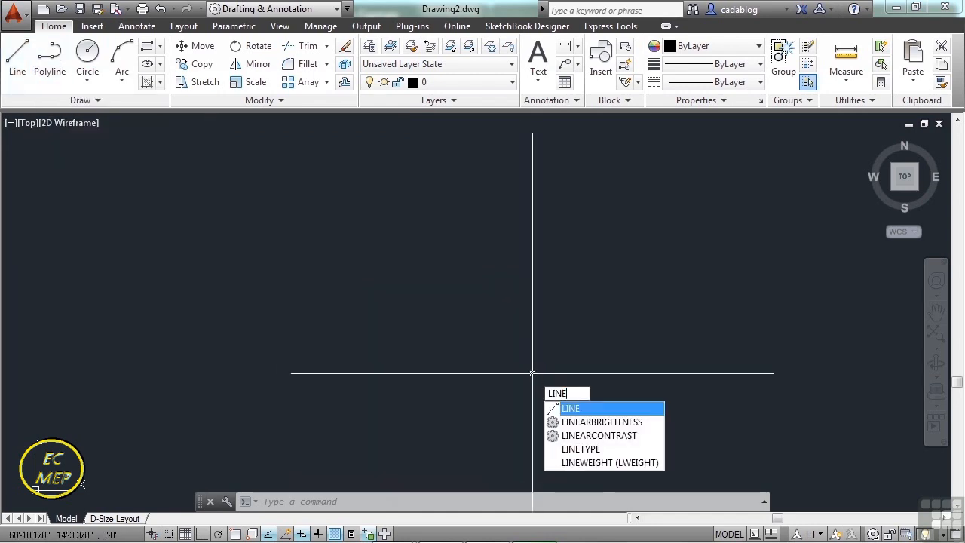
{"action": "key", "text": "Return"}
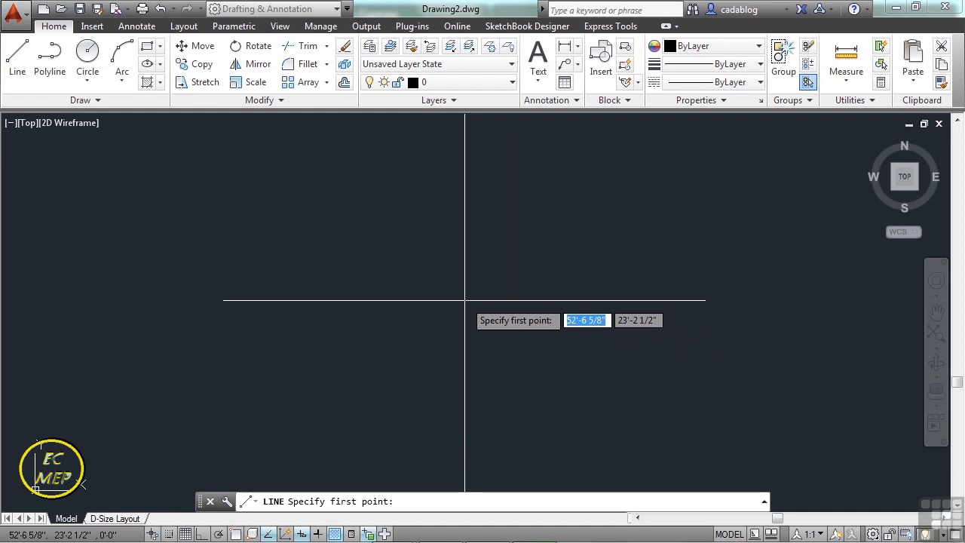
{"action": "type", "text": "0,0"}
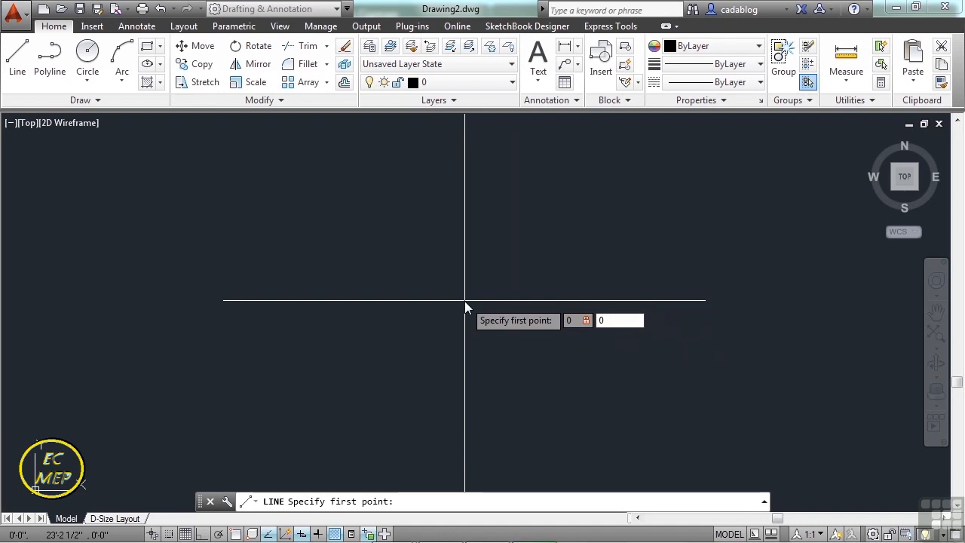
{"action": "key", "text": "Return"}
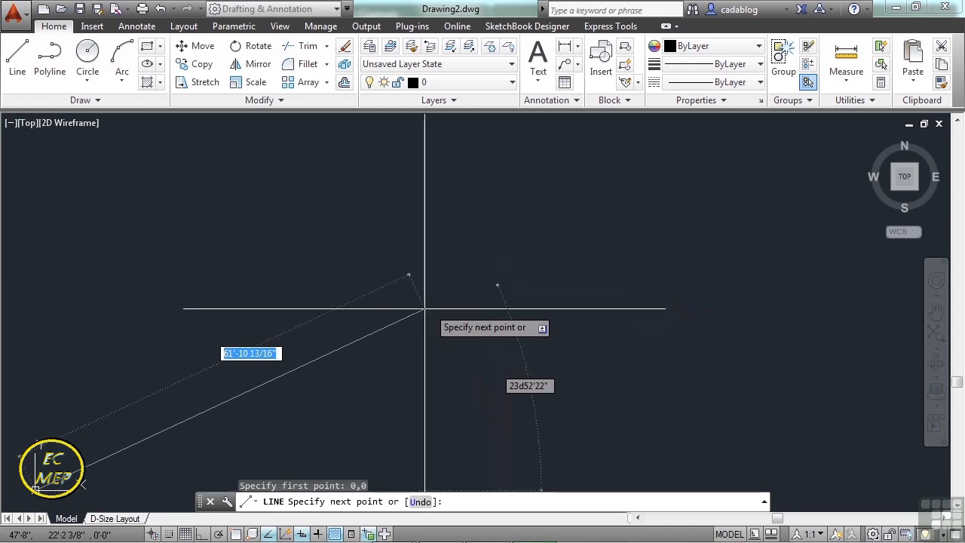
{"action": "mouse_move", "coordinate": [334, 319]}
{"action": "middle_mouse_down"}
{"action": "mouse_move", "coordinate": [455, 282]}
{"action": "mouse_move", "coordinate": [595, 257]}
{"action": "mouse_move", "coordinate": [568, 265]}
{"action": "middle_mouse_up"}
{"action": "scroll", "coordinate": [362, 407], "scroll_direction": "down", "scroll_amount": 5}
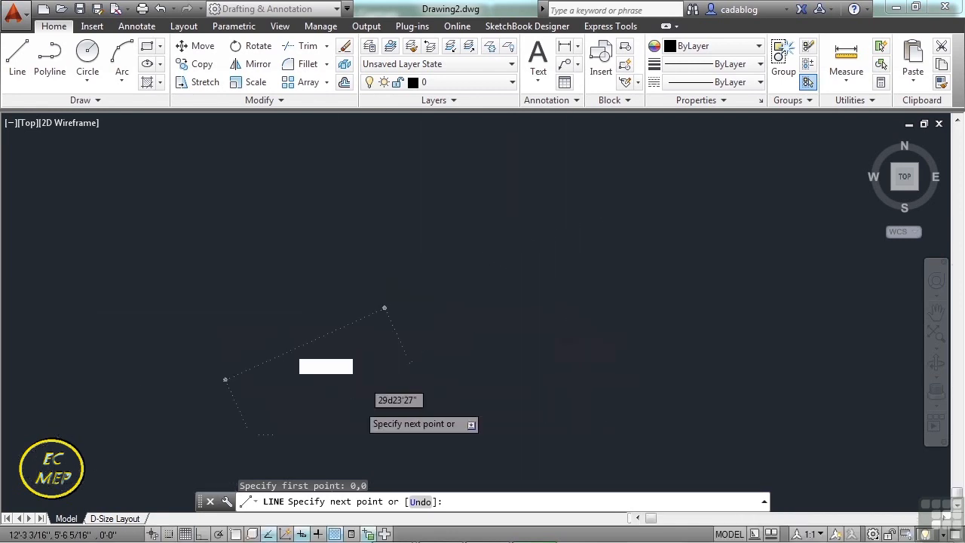
{"action": "scroll", "coordinate": [385, 365], "scroll_direction": "down", "scroll_amount": 4}
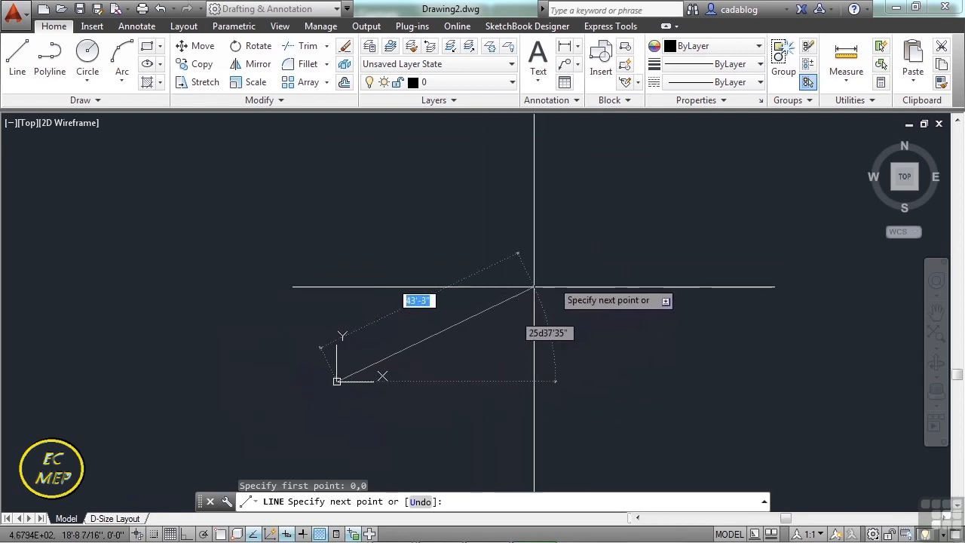
{"action": "middle_click_drag", "start_coordinate": [539, 283], "coordinate": [519, 247]}
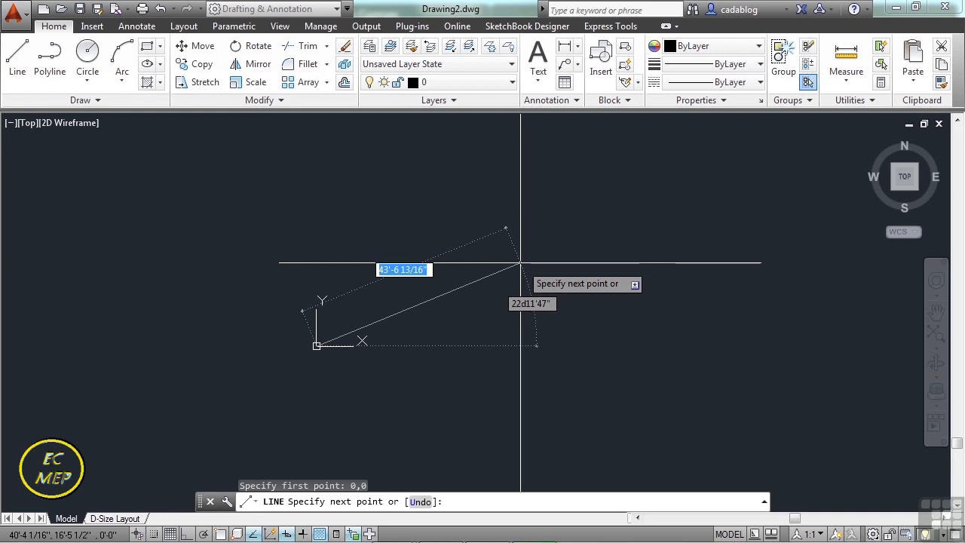
Try a length of 50' for the line's first segment from the origin at a free angle.
{"action": "type", "text": "50'"}
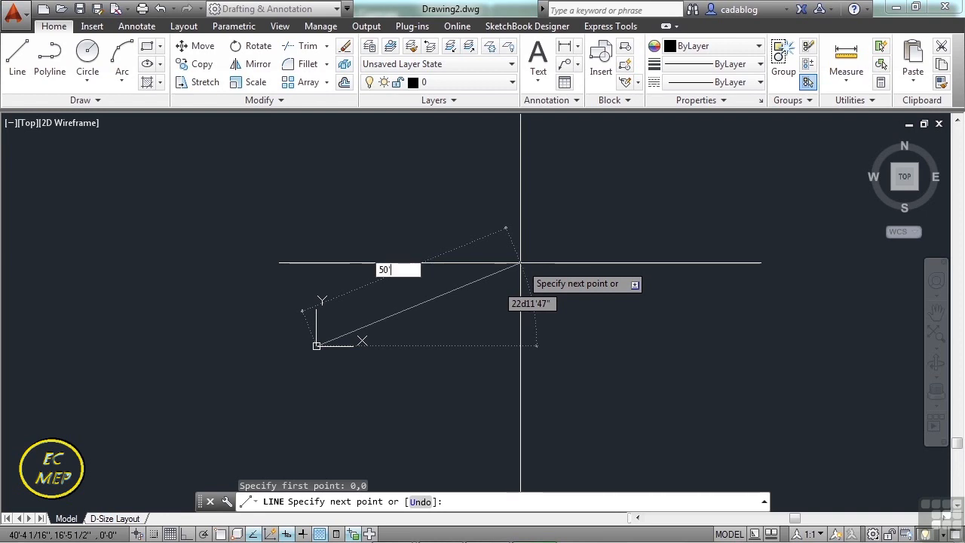
{"action": "type", "text": "6"}
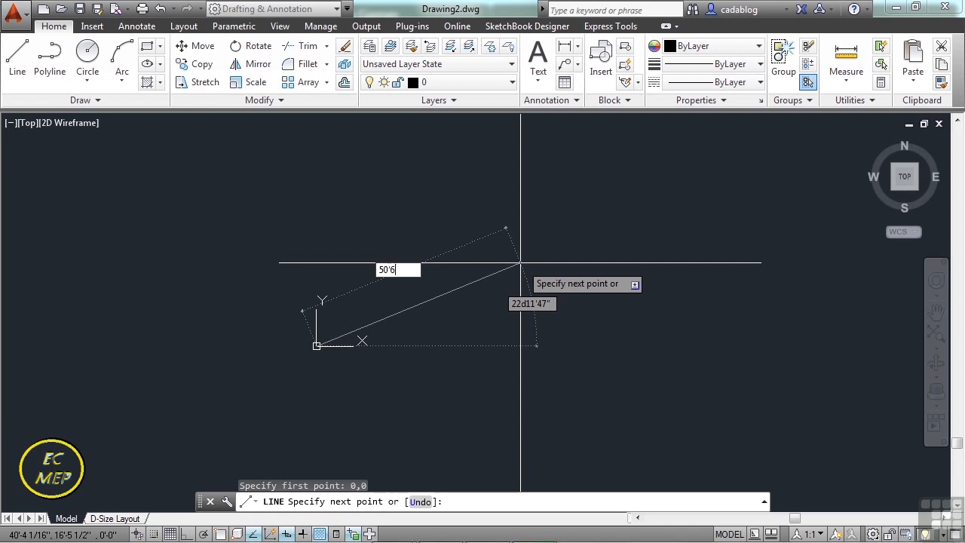
{"action": "key", "text": "BackSpace"}
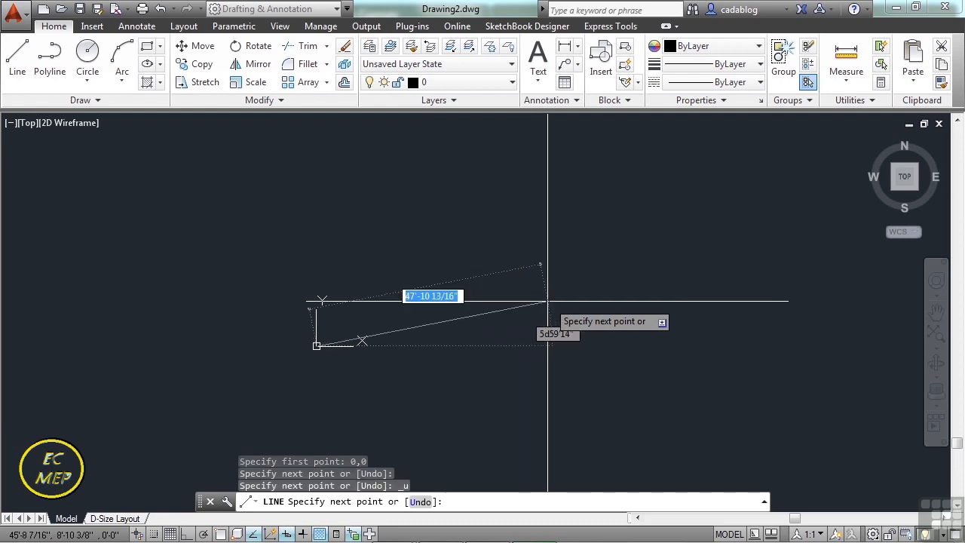
Toggle Ortho mode while the line is in progress and leave it on to constrain the first segment.
{"action": "key", "text": "F8"}
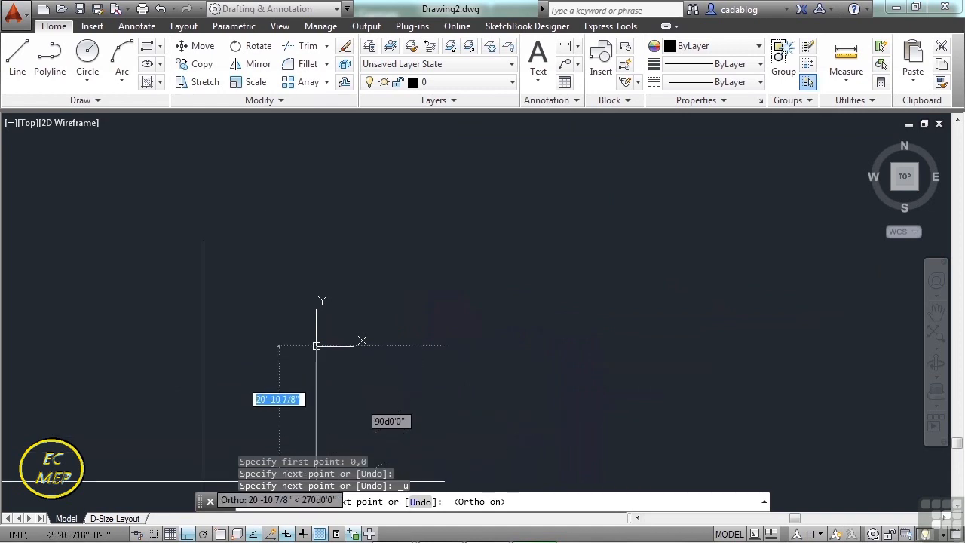
{"action": "left_click", "coordinate": [188, 534]}
{"action": "left_click", "coordinate": [189, 534]}
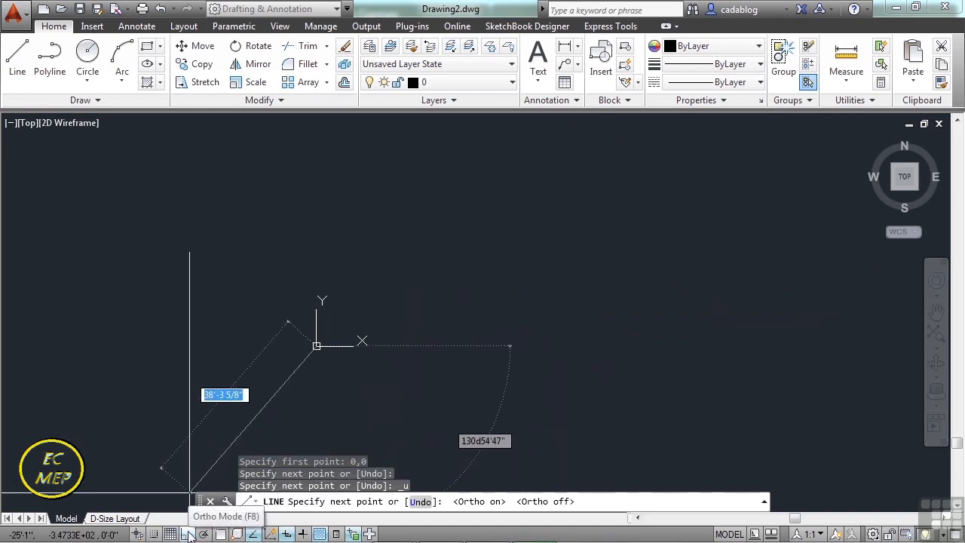
{"action": "left_click", "coordinate": [190, 534]}
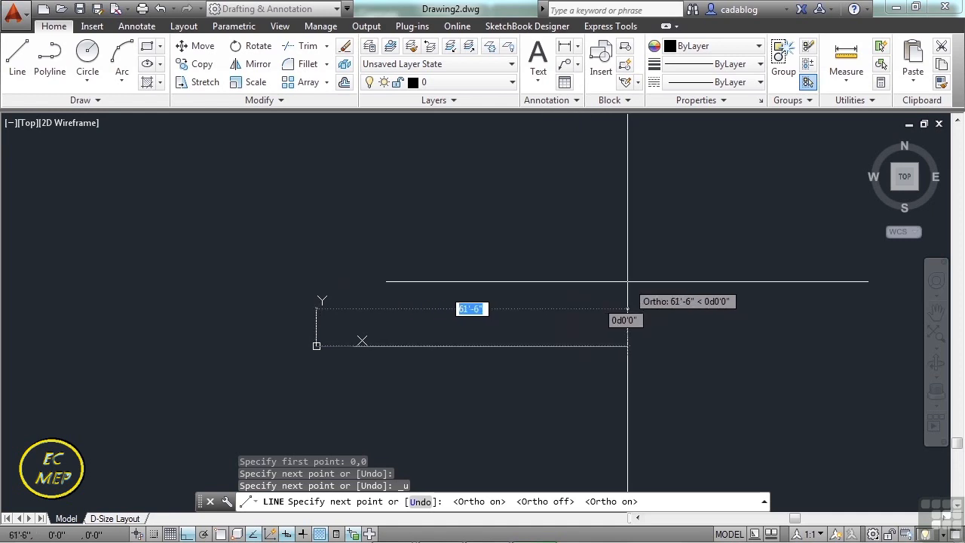
Draw a horizontal 50' segment from the origin in the positive X direction and finish the line.
{"action": "type", "text": "50'"}
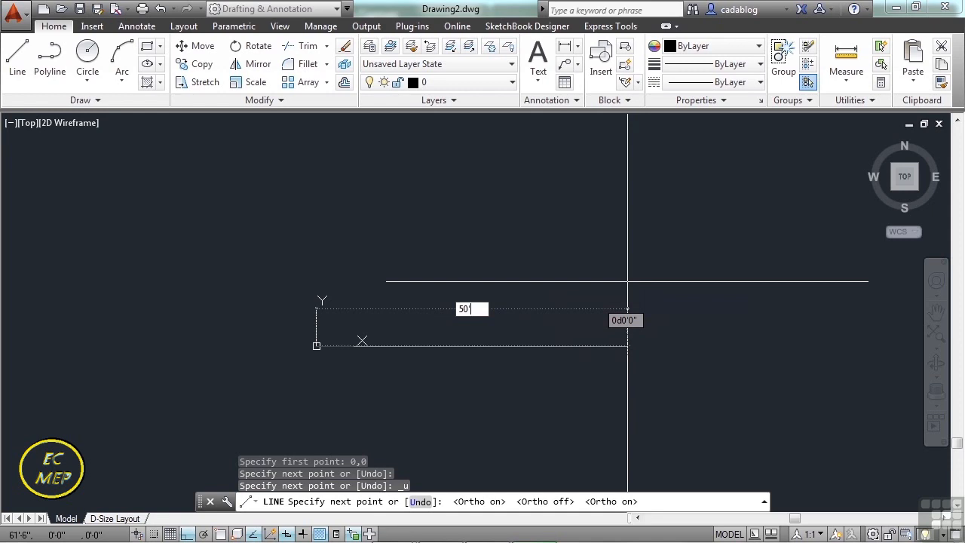
{"action": "key", "text": "Return"}
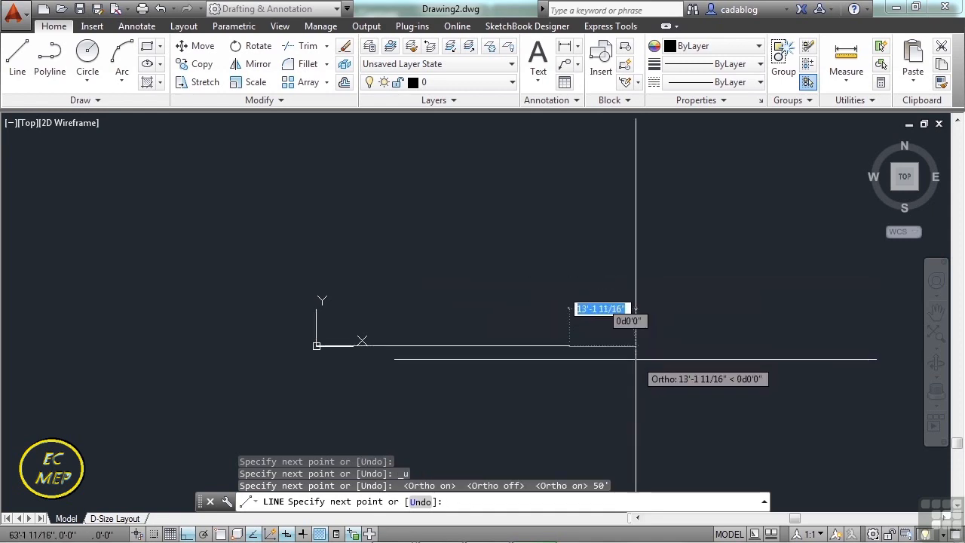
{"action": "key", "text": "Return"}
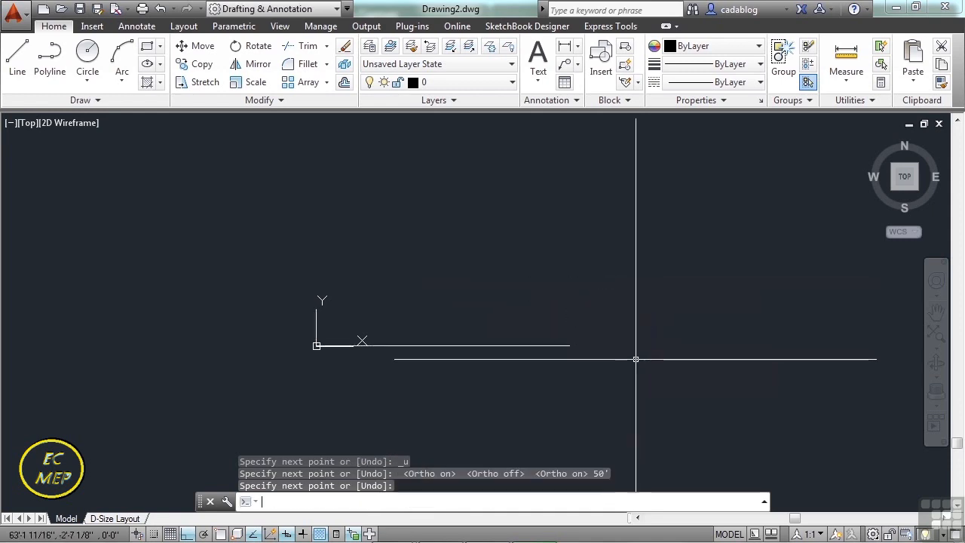
Select the 50' line to examine its grips and endpoint, and clear the selection.
{"action": "left_click", "coordinate": [511, 345]}
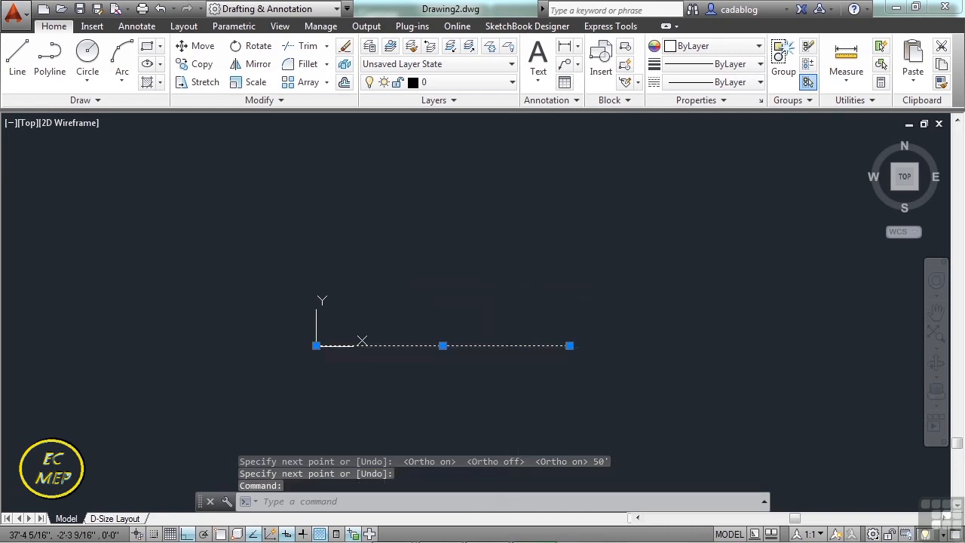
{"action": "mouse_move", "coordinate": [569, 346]}
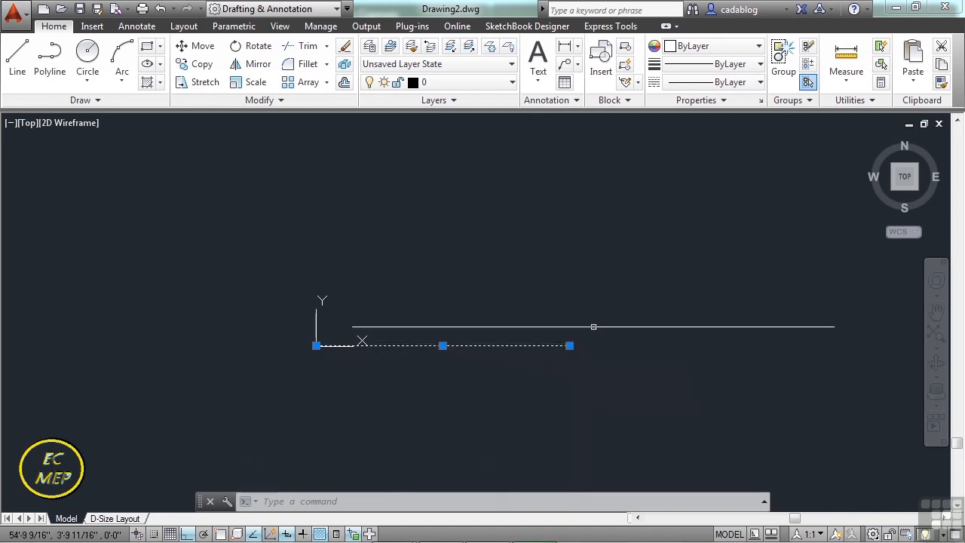
{"action": "key", "text": "Escape"}
{"action": "key", "text": "Escape"}
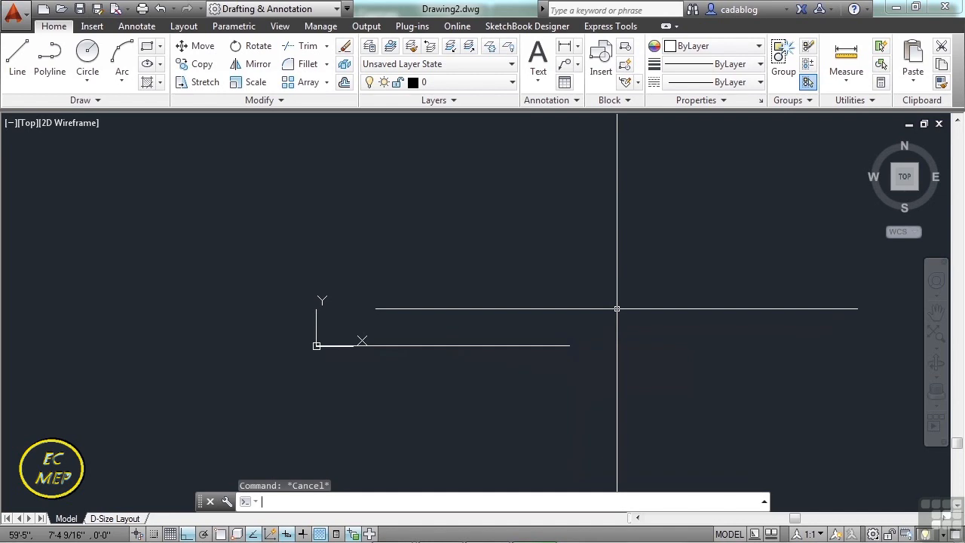
Start a line snapped to the far endpoint of the 50' base line and draw it 30' vertically upward.
{"action": "type", "text": "l"}
{"action": "key", "text": "Return"}
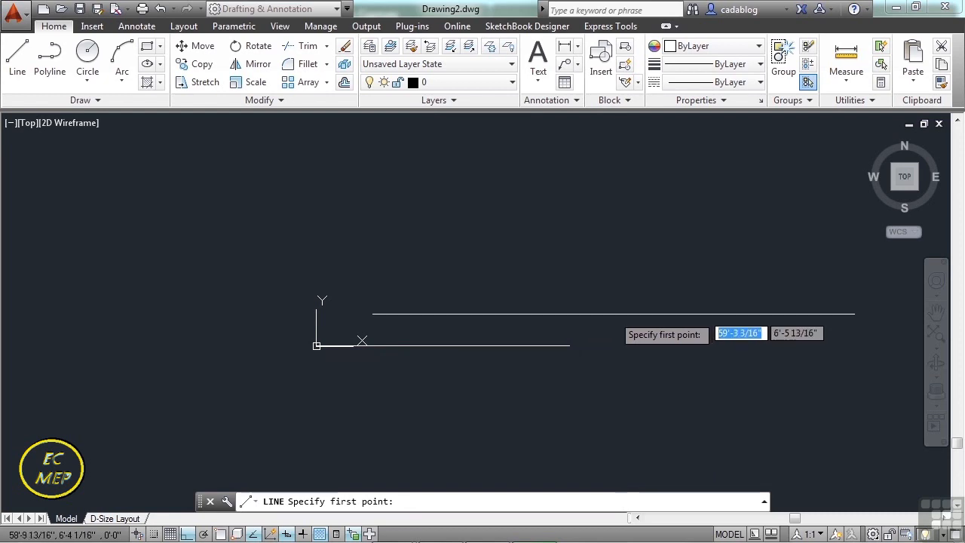
{"action": "type", "text": "end"}
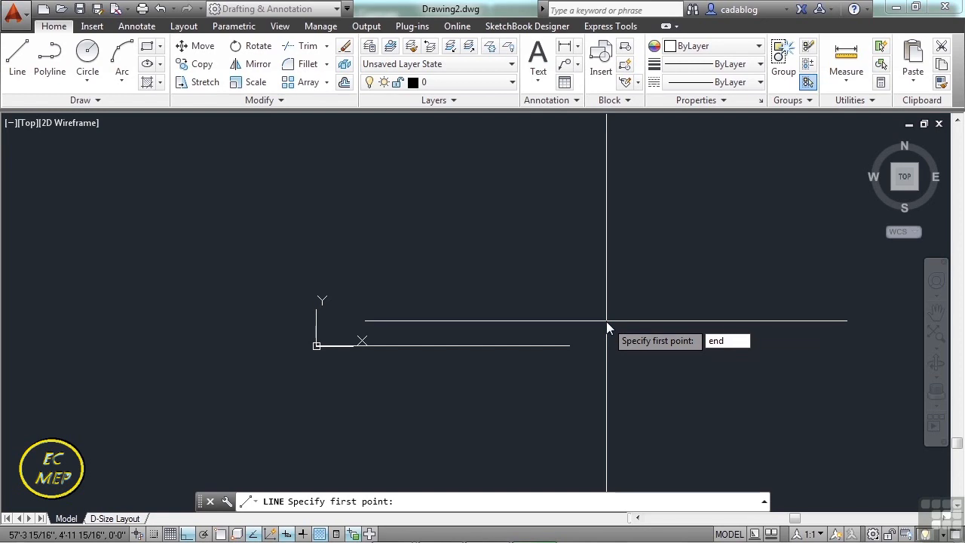
{"action": "key", "text": "Return"}
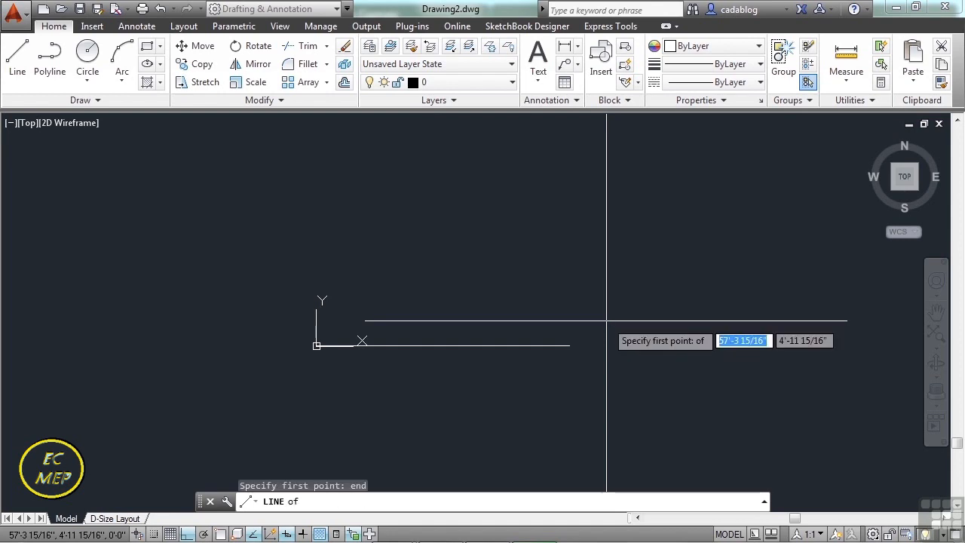
{"action": "left_click", "coordinate": [577, 352]}
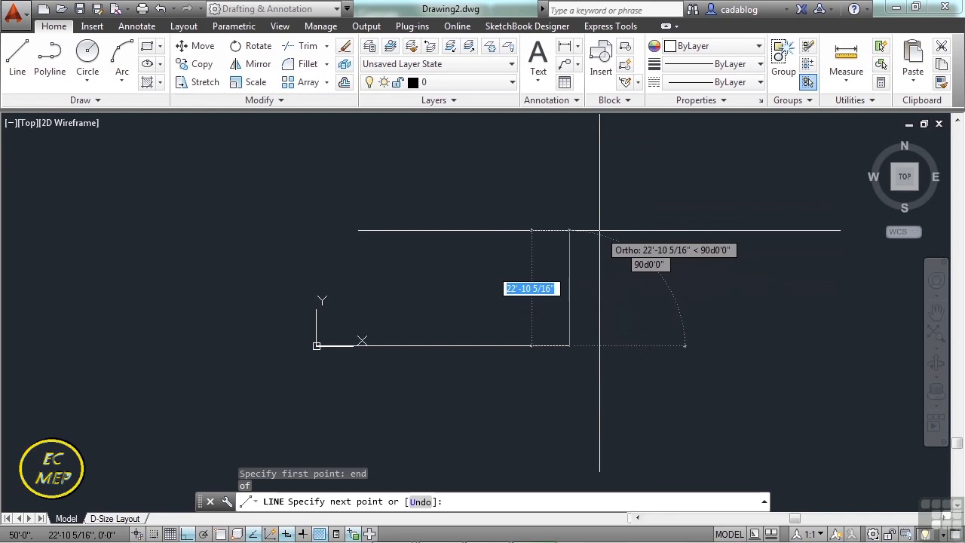
{"action": "type", "text": "30"}
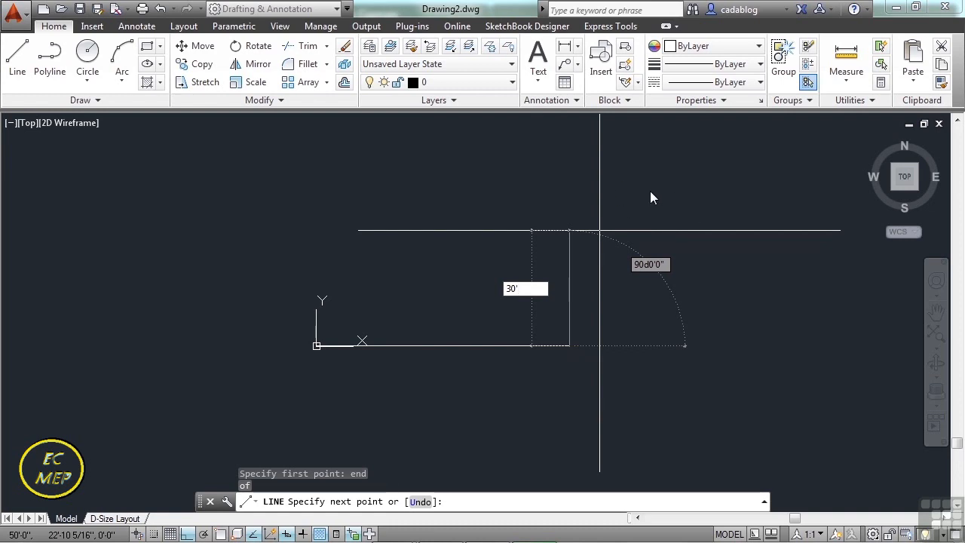
{"action": "key", "text": "Return"}
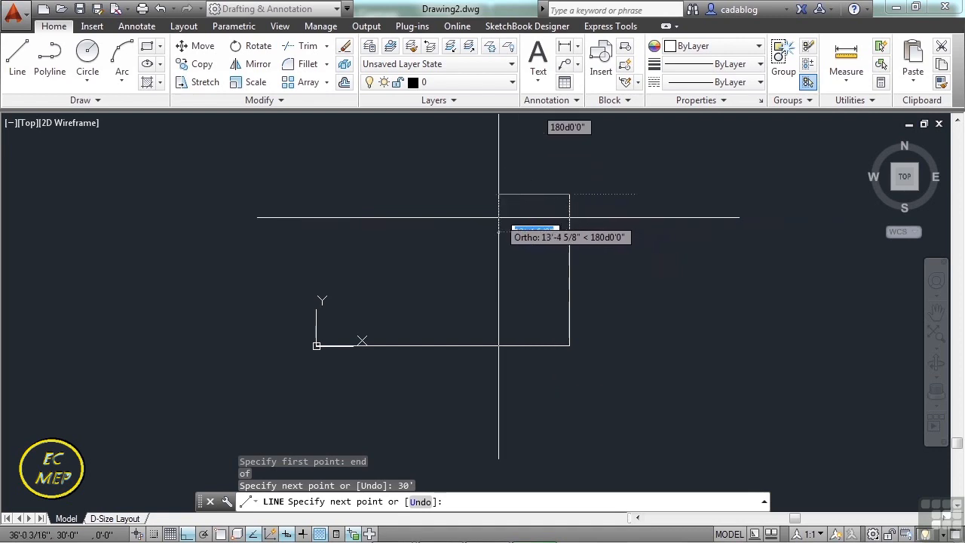
Continue the line 50' horizontally back toward the Y axis from the top of the vertical segment.
{"action": "mouse_move", "coordinate": [414, 211]}
{"action": "middle_mouse_down"}
{"action": "mouse_move", "coordinate": [531, 239]}
{"action": "mouse_move", "coordinate": [463, 259]}
{"action": "middle_mouse_up"}
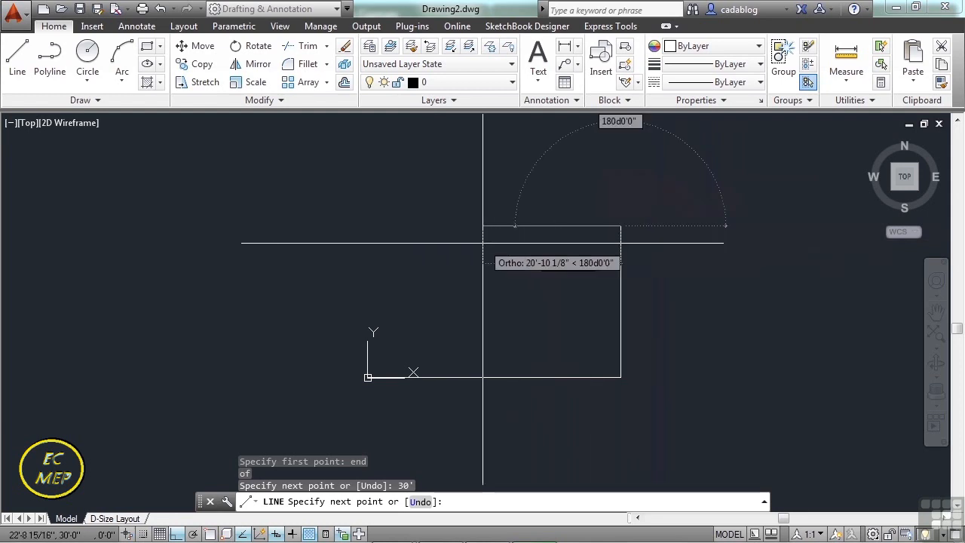
{"action": "type", "text": "50'"}
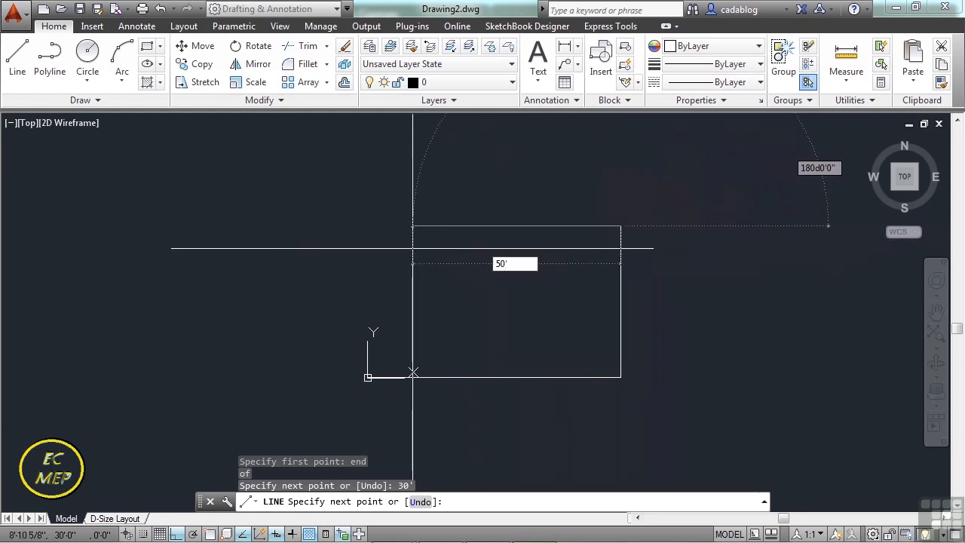
{"action": "key", "text": "Return"}
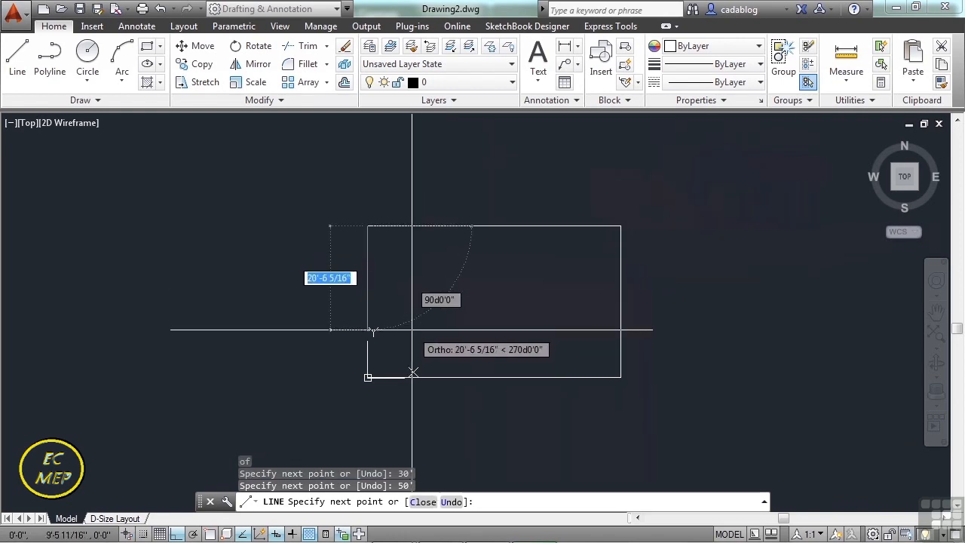
Close the rectangle with a segment down to the base line's endpoint at the origin and end the line.
{"action": "middle_click_drag", "start_coordinate": [422, 333], "coordinate": [427, 300]}
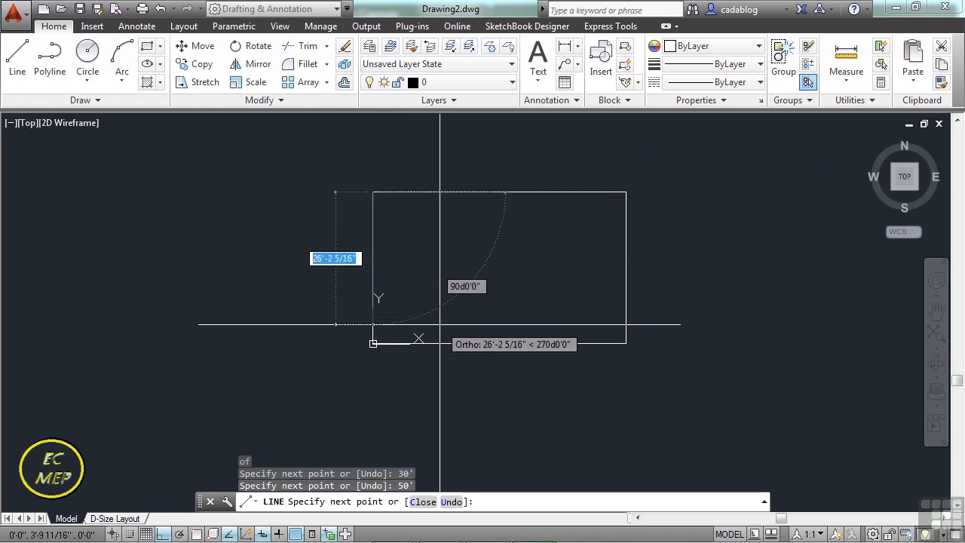
{"action": "type", "text": "end"}
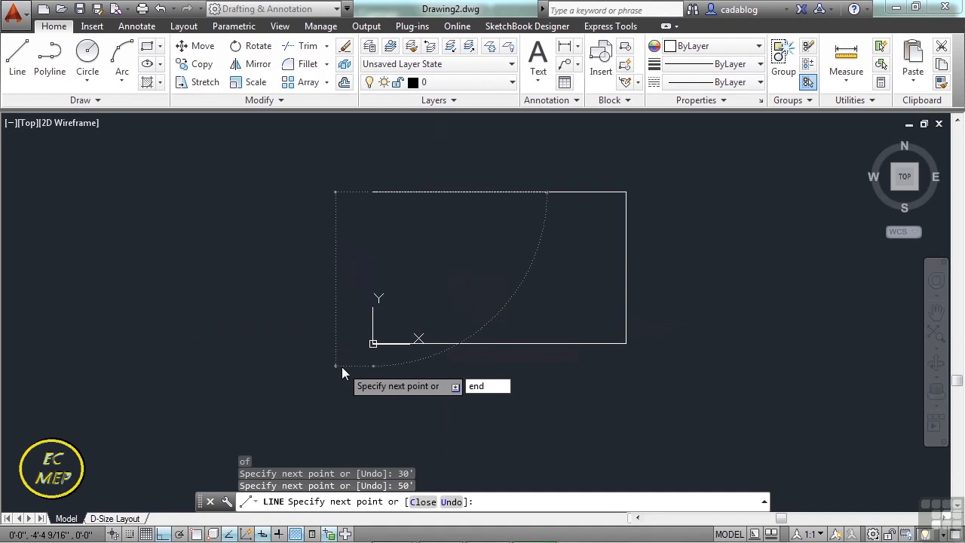
{"action": "key", "text": "Return"}
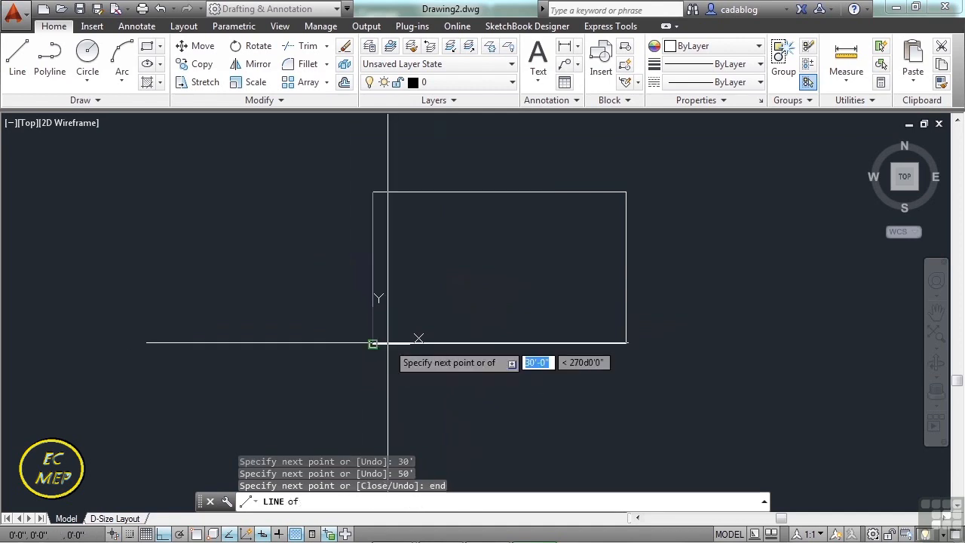
{"action": "left_click", "coordinate": [388, 343]}
{"action": "key", "text": "Return"}
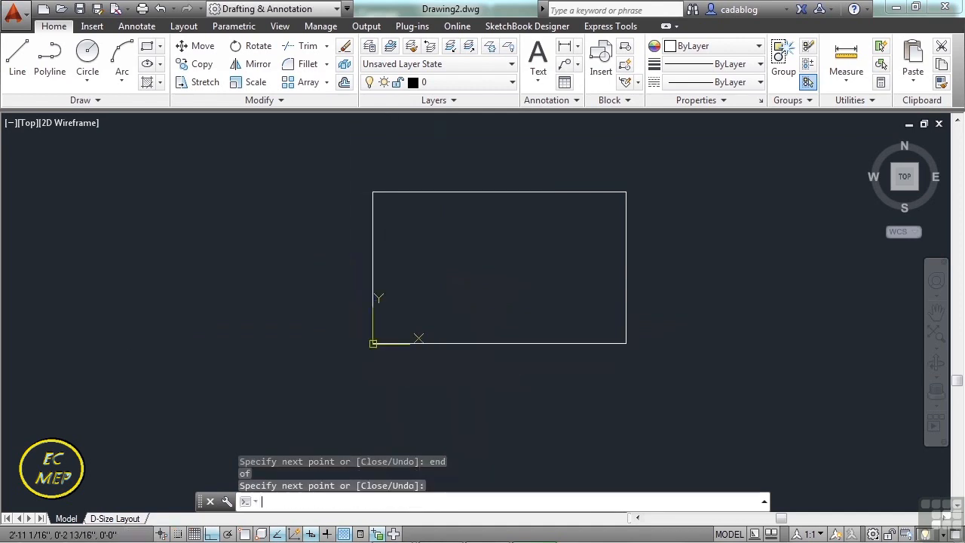
Draw a separate 60-inch line outward to the right from the rectangle's upper-right corner, snapping its start to the endpoint.
{"action": "middle_click_drag", "start_coordinate": [555, 248], "coordinate": [519, 274]}
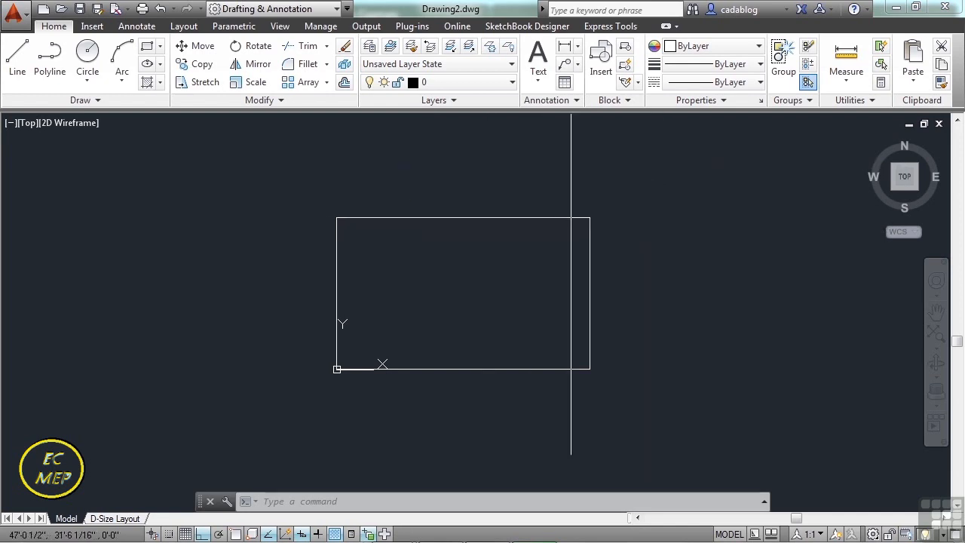
{"action": "type", "text": "line"}
{"action": "key", "text": "Return"}
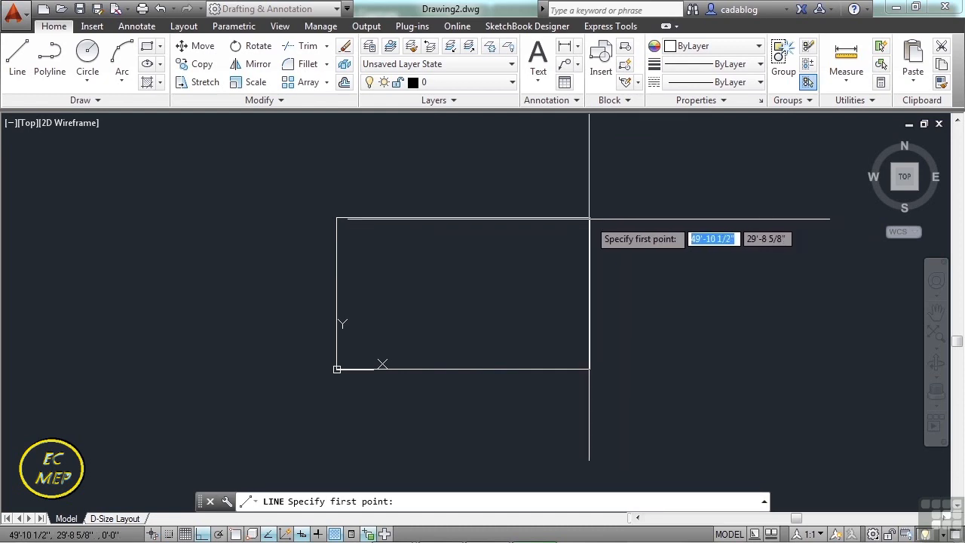
{"action": "type", "text": "end"}
{"action": "key", "text": "Return"}
{"action": "left_click", "coordinate": [589, 218]}
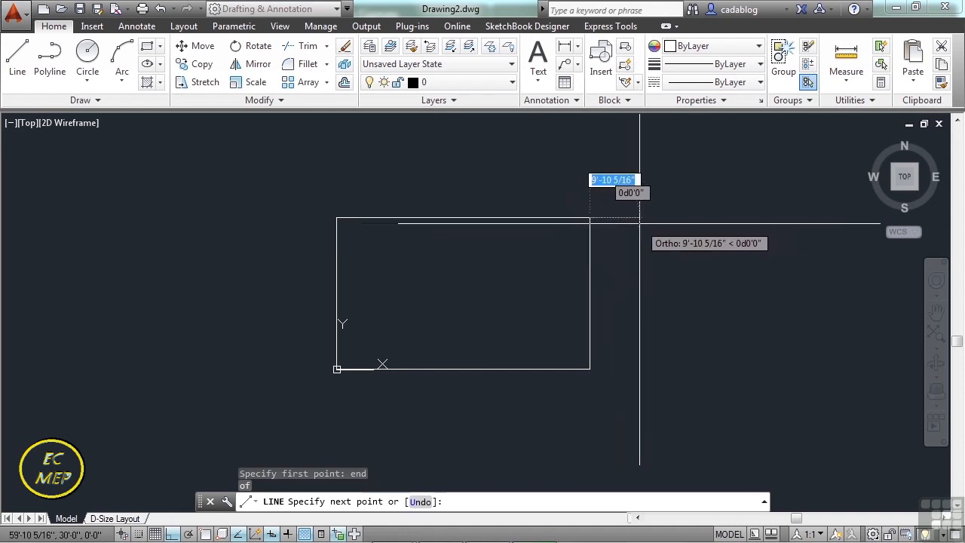
{"action": "type", "text": "5'"}
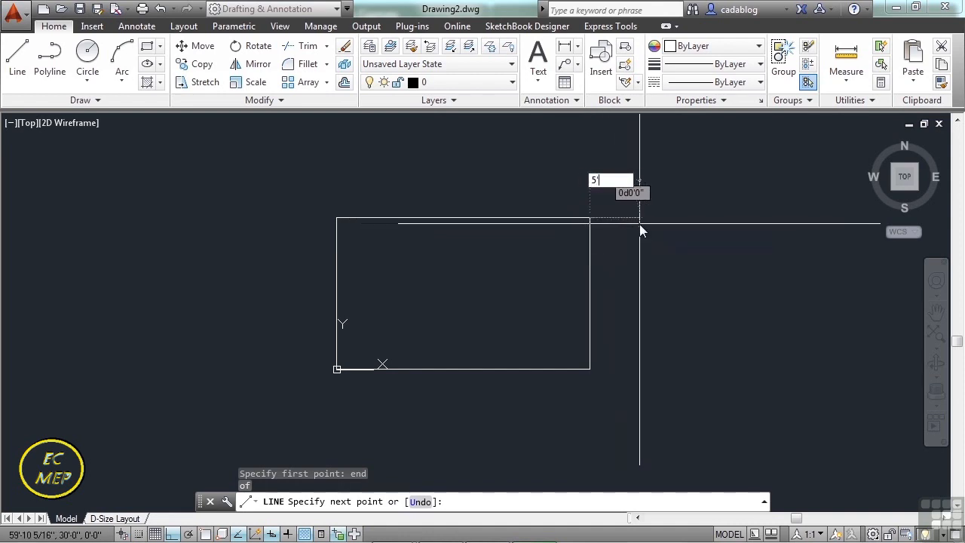
{"action": "key", "text": "BackSpace"}
{"action": "key", "text": "BackSpace"}
{"action": "type", "text": "60"}
{"action": "key", "text": "Return"}
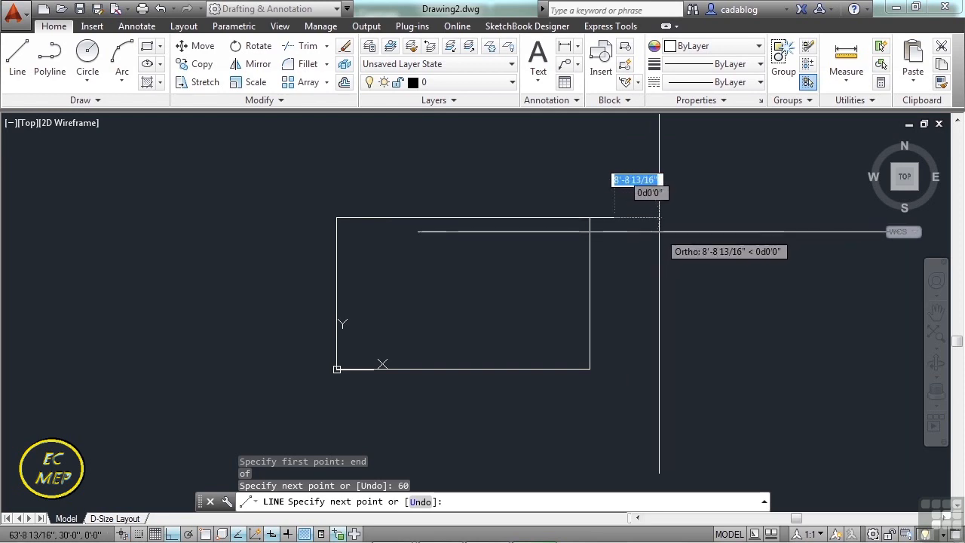
{"action": "key", "text": "Return"}
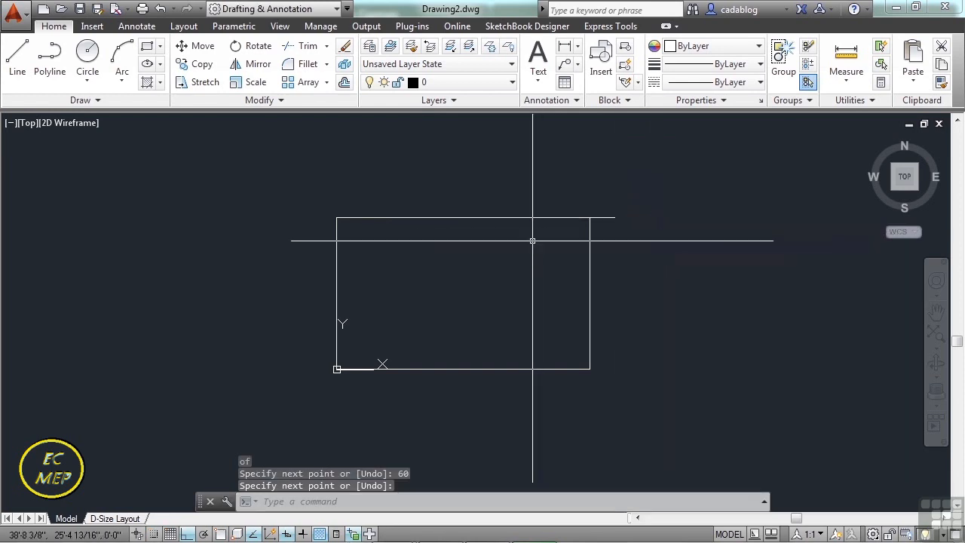
Draw a 5' line outward to the left from the rectangle's upper-left corner, snapping its start to the endpoint.
{"action": "key", "text": "Return"}
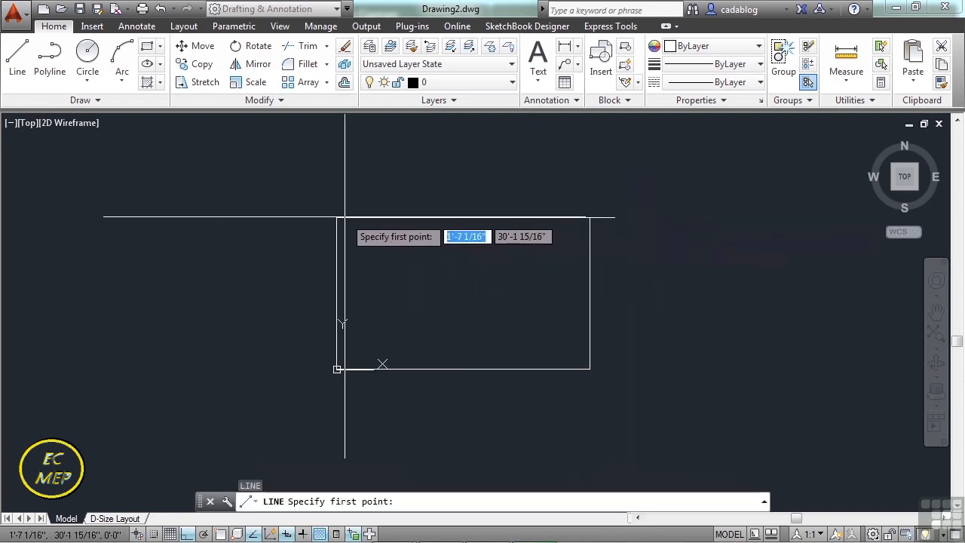
{"action": "type", "text": "end"}
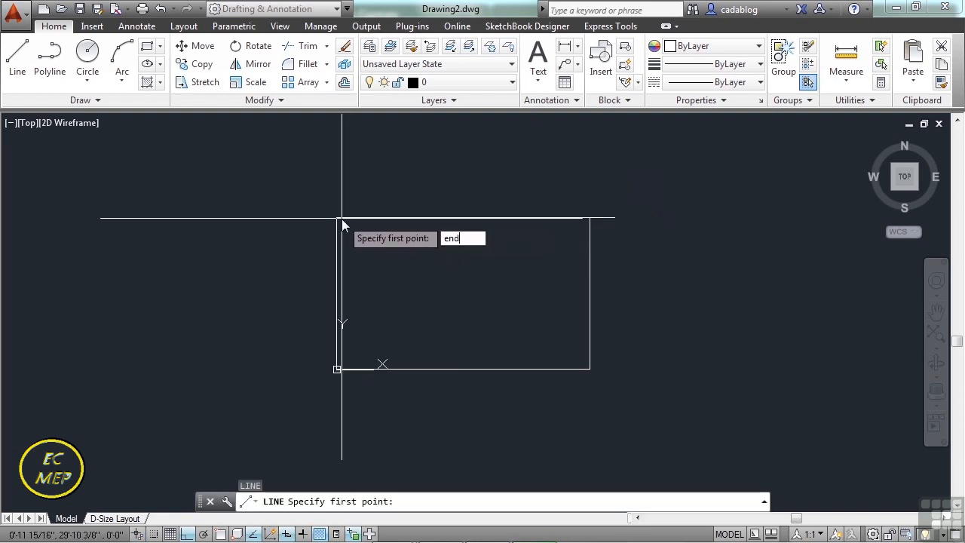
{"action": "key", "text": "Return"}
{"action": "left_click", "coordinate": [338, 219]}
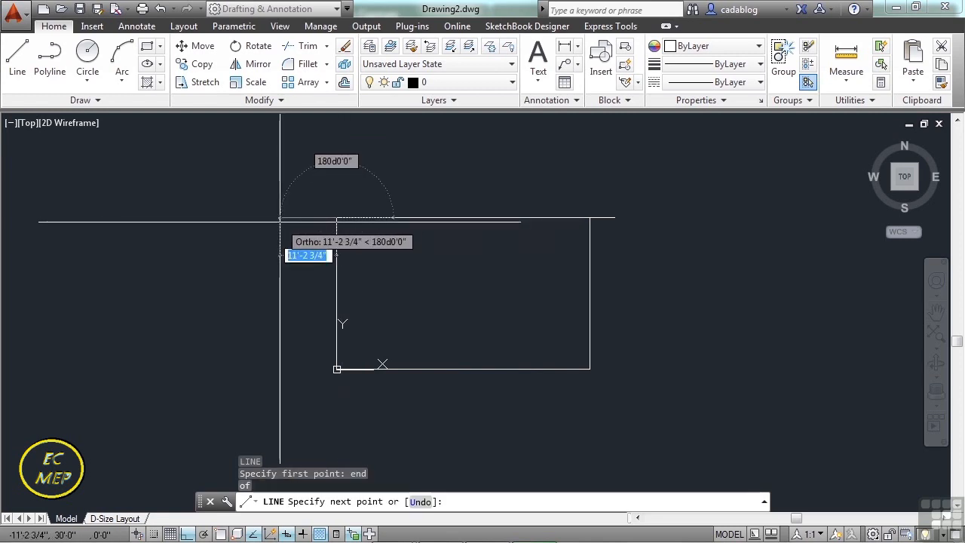
{"action": "type", "text": "5'"}
{"action": "key", "text": "Return"}
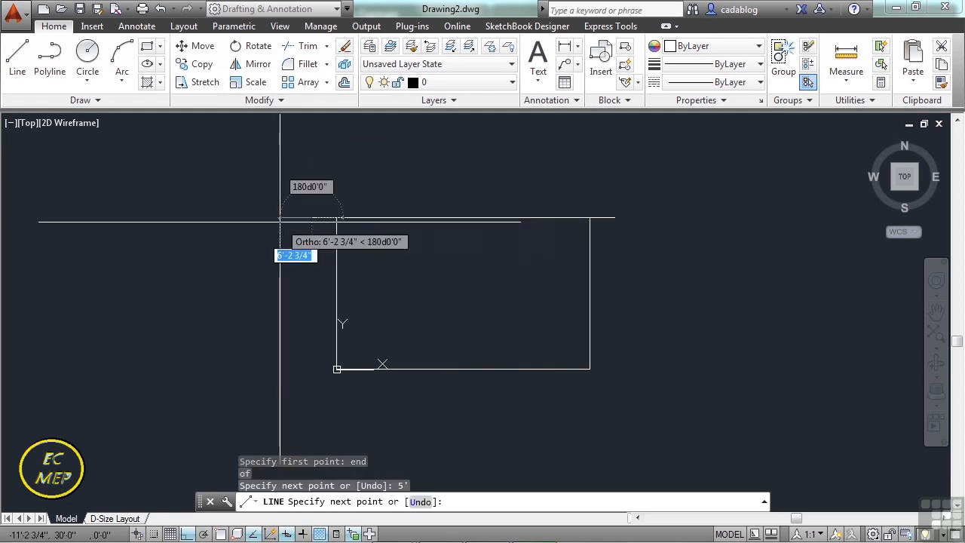
{"action": "key", "text": "Return"}
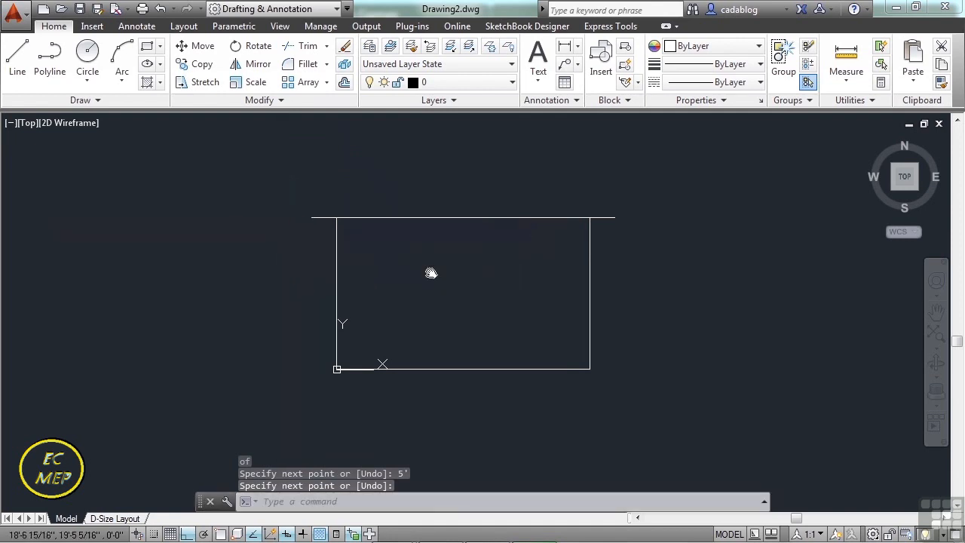
Draw a separate line above the outline with Ortho off, 12' long at an angle of 35 degrees.
{"action": "middle_click_drag", "start_coordinate": [431, 273], "coordinate": [418, 303]}
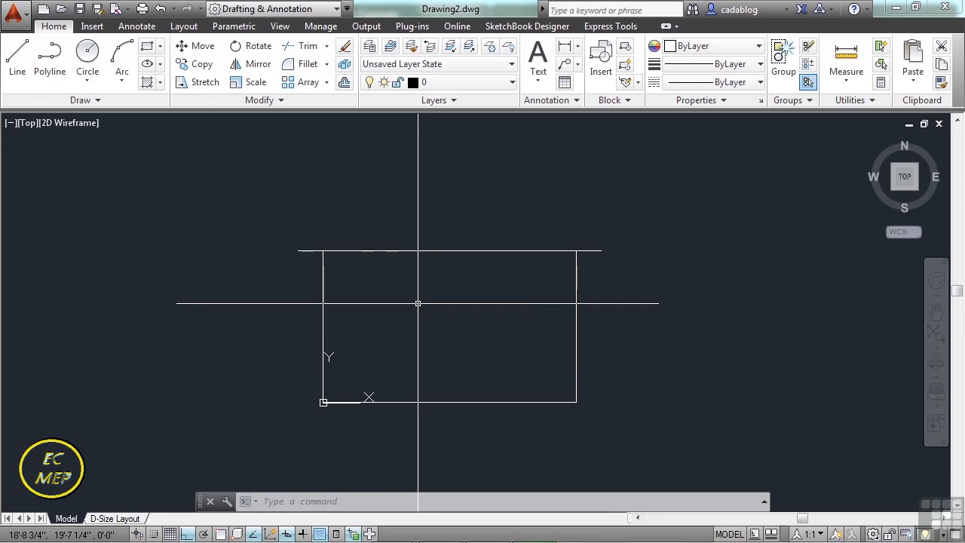
{"action": "scroll", "coordinate": [515, 281], "scroll_direction": "up", "scroll_amount": 2}
{"action": "type", "text": "l"}
{"action": "key", "text": "Return"}
{"action": "left_click", "coordinate": [466, 243]}
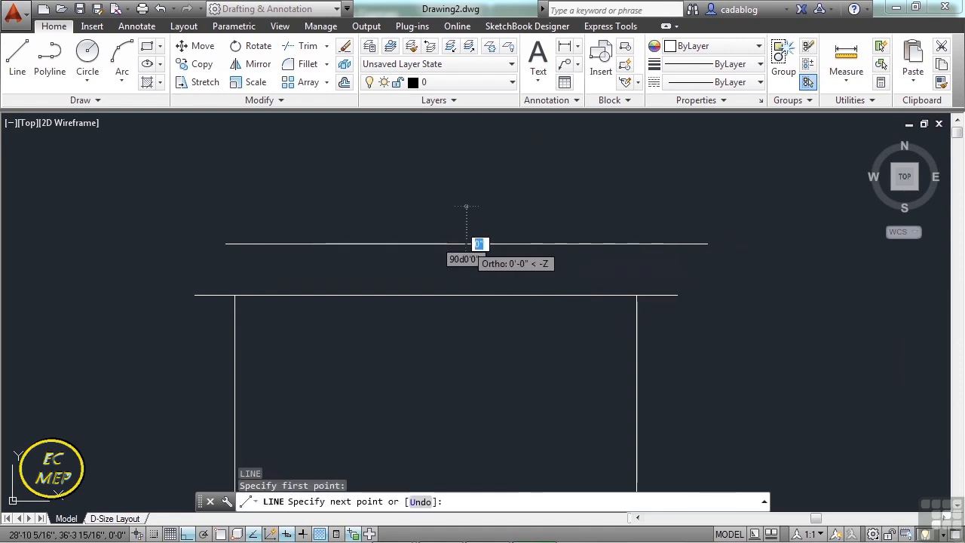
{"action": "key", "text": "F8"}
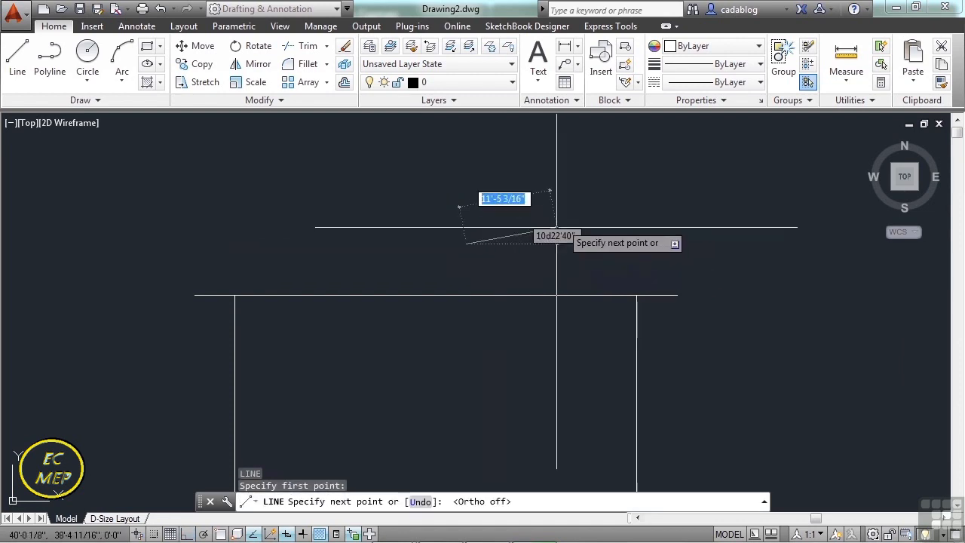
{"action": "type", "text": "12'"}
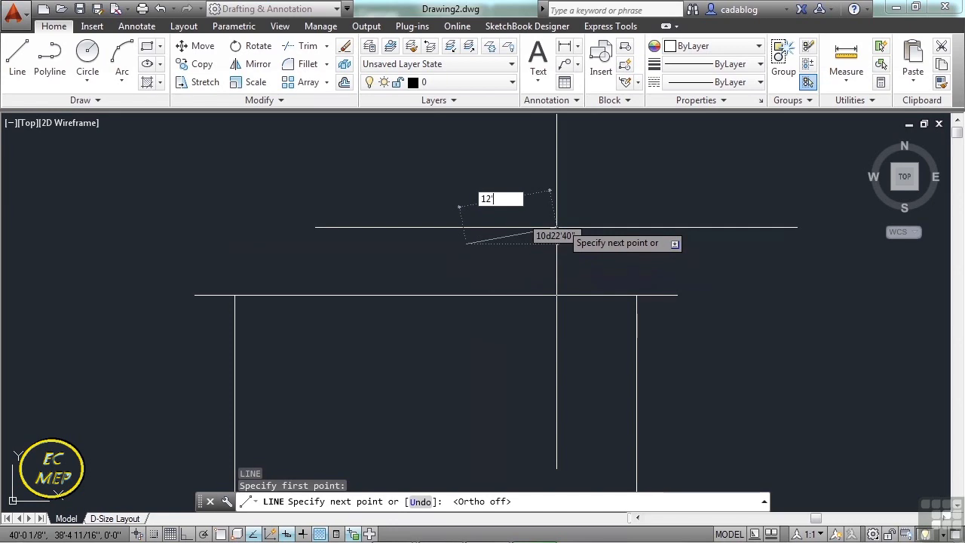
{"action": "key", "text": "Tab"}
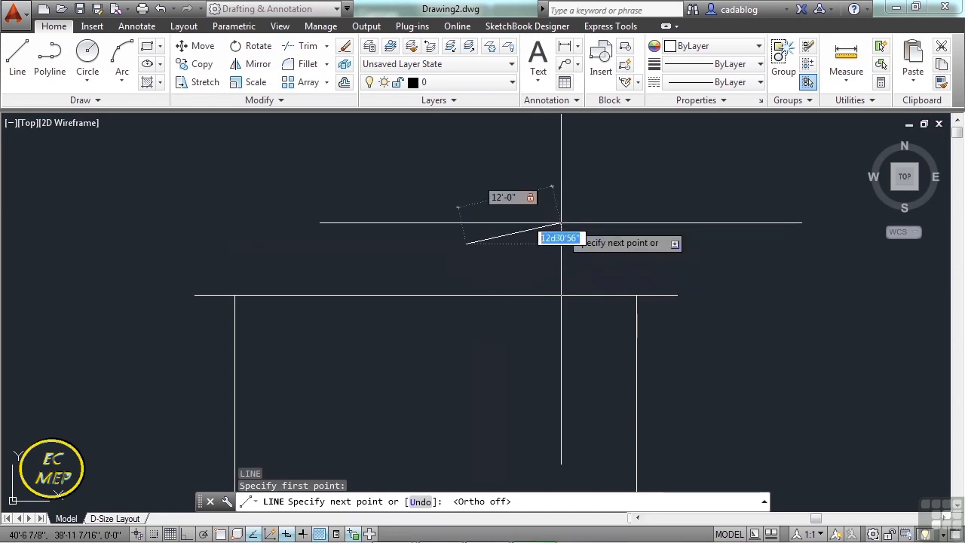
{"action": "type", "text": "35"}
{"action": "key", "text": "Return"}
{"action": "key", "text": "Return"}
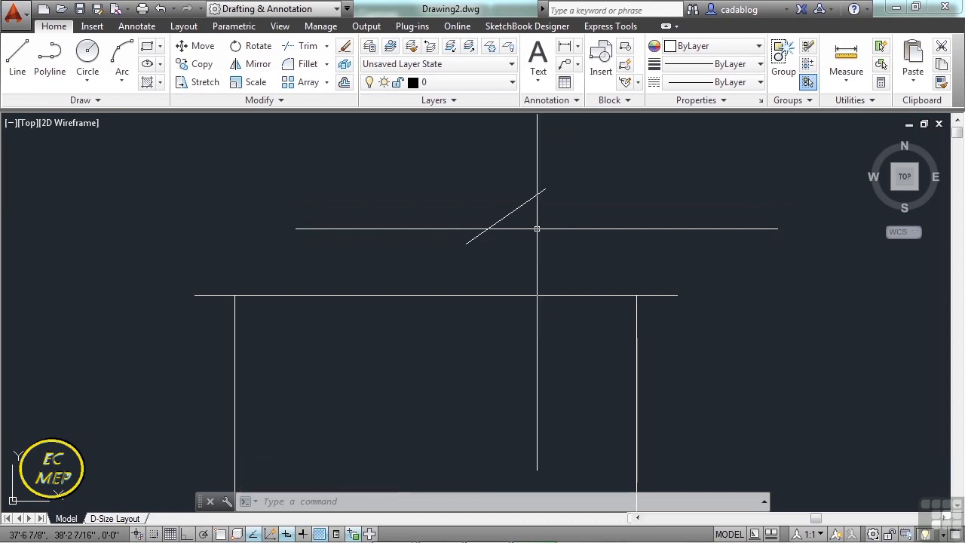
Erase the 12' angled line above the outline.
{"action": "type", "text": "e"}
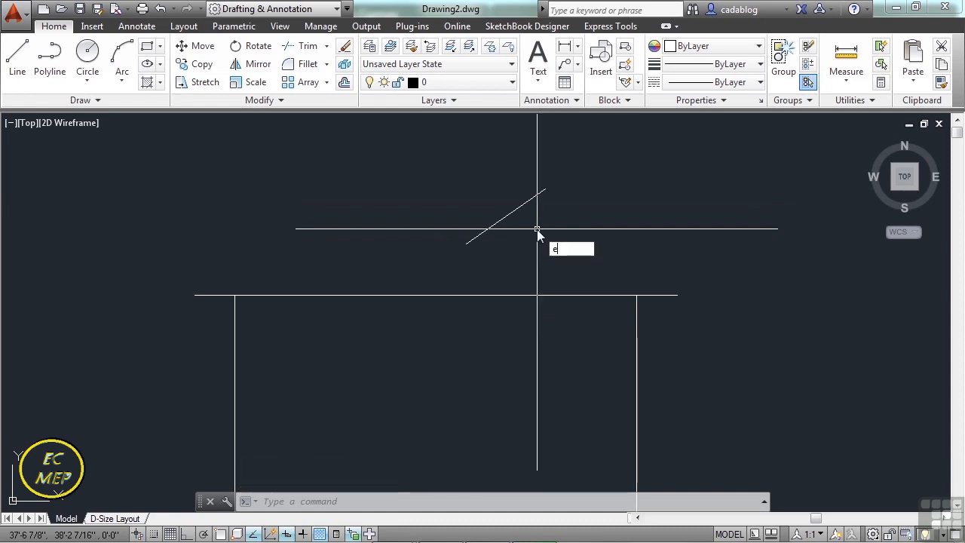
{"action": "key", "text": "Return"}
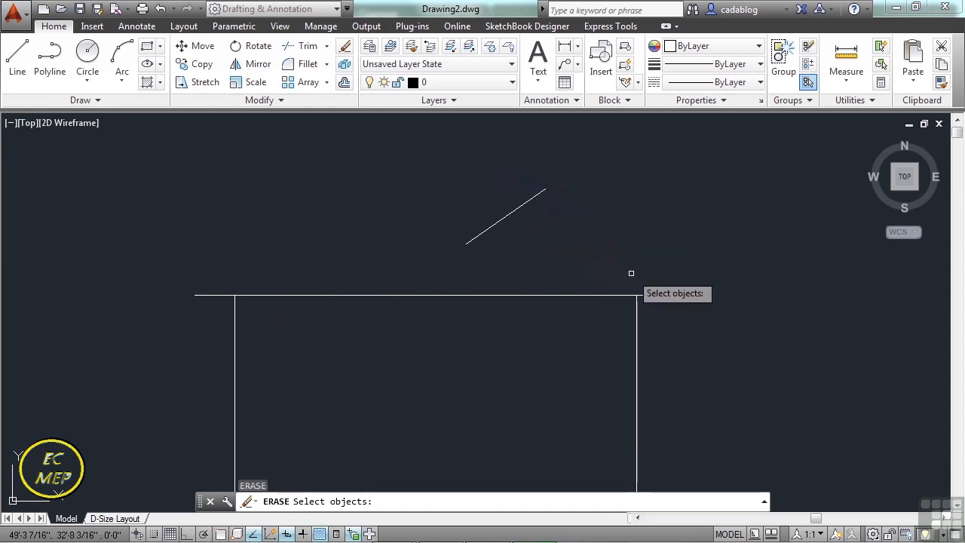
{"action": "left_click", "coordinate": [527, 198]}
{"action": "key", "text": "Return"}
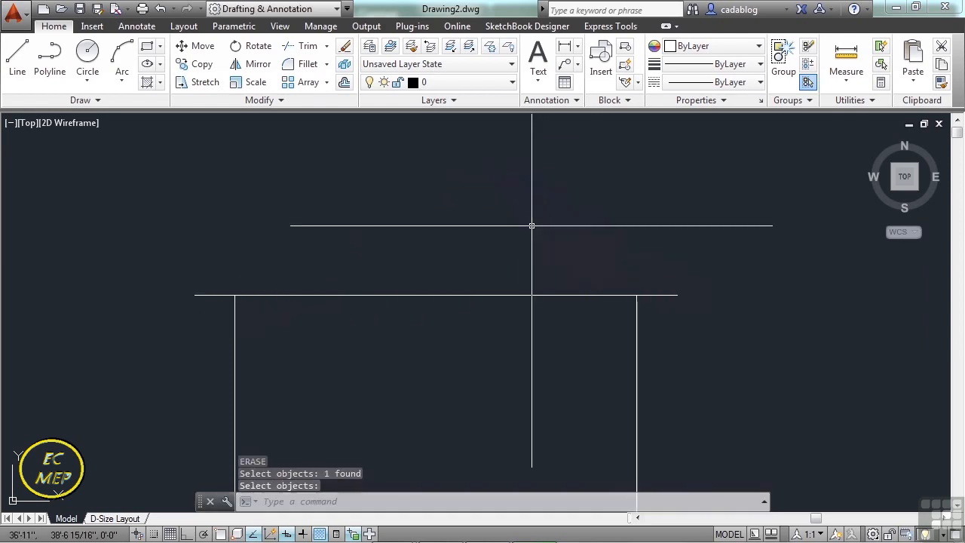
{"action": "key", "text": "Escape"}
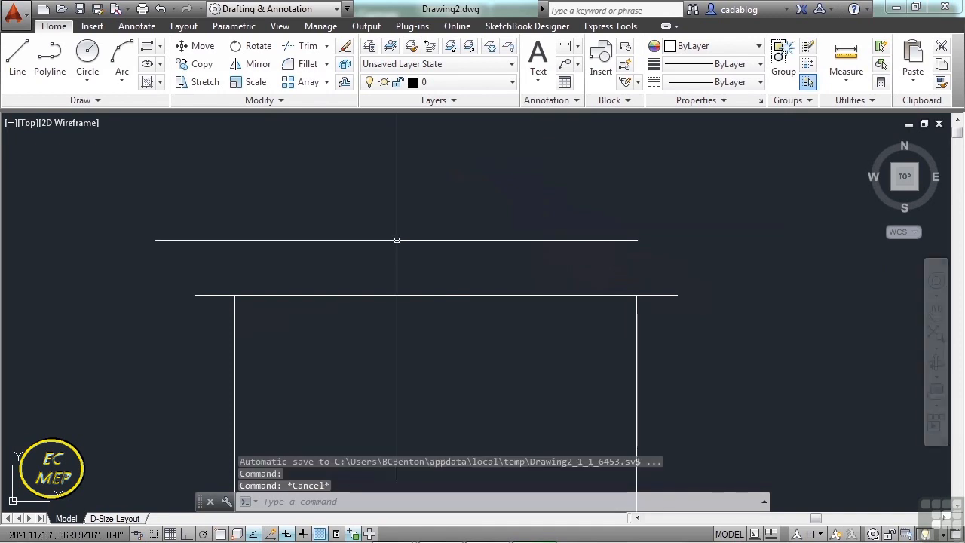
Draw a roof line from the right overhang's outer endpoint, 40' long at an angle of 138.59 degrees.
{"action": "type", "text": "L"}
{"action": "key", "text": "Return"}
{"action": "type", "text": "end"}
{"action": "key", "text": "Return"}
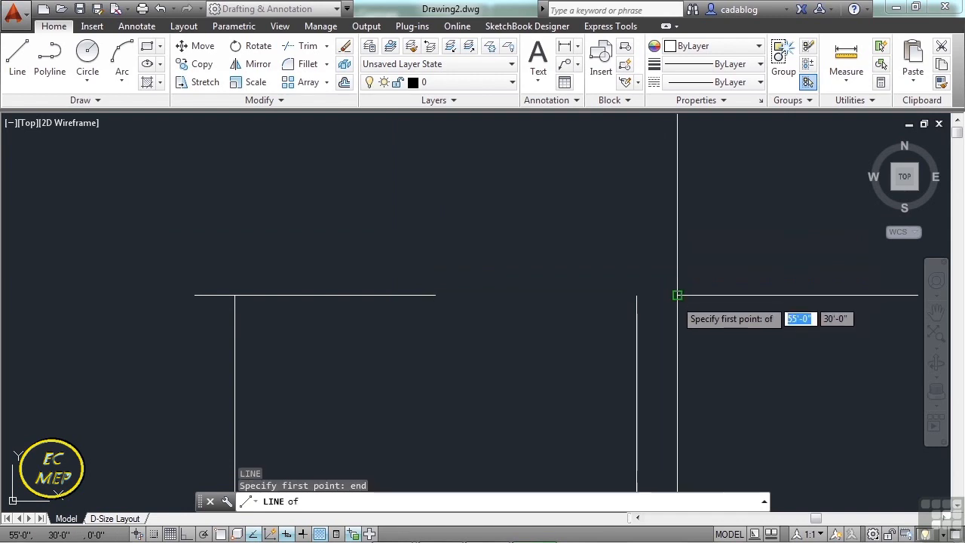
{"action": "left_click", "coordinate": [677, 295]}
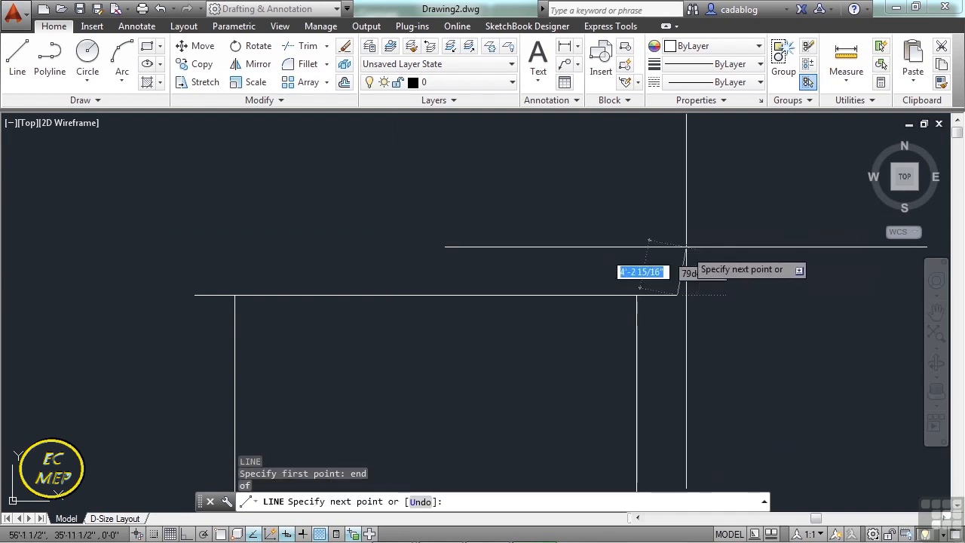
{"action": "type", "text": "40'"}
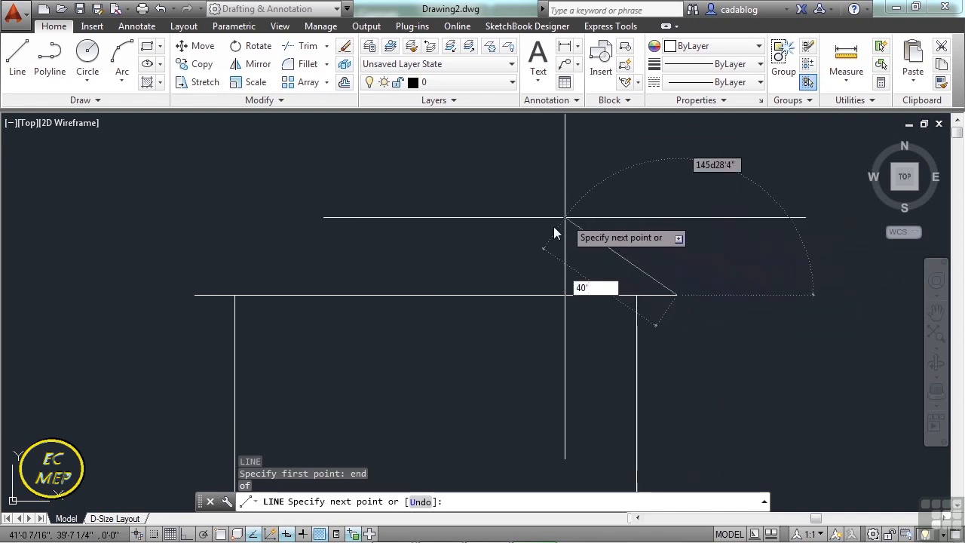
{"action": "key", "text": "Tab"}
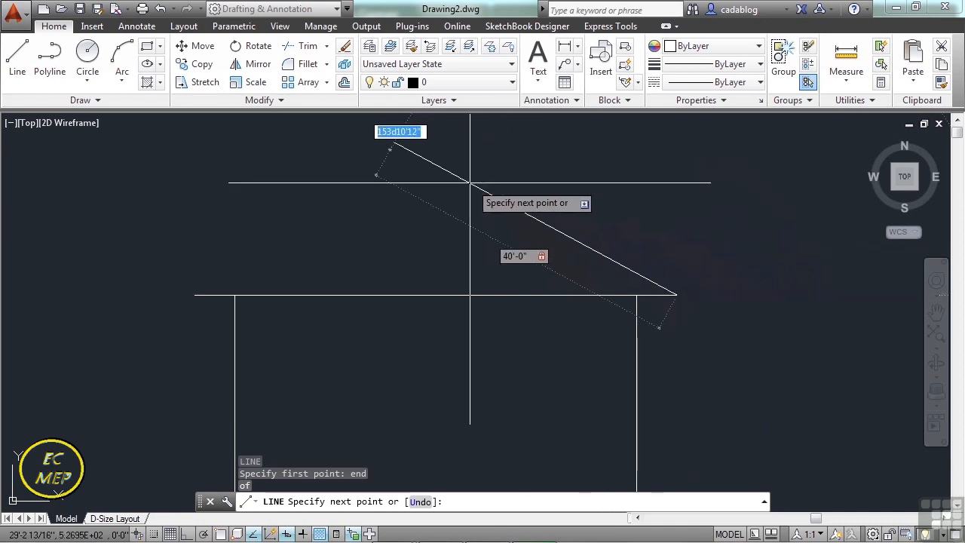
{"action": "middle_click_drag", "start_coordinate": [439, 166], "coordinate": [459, 254]}
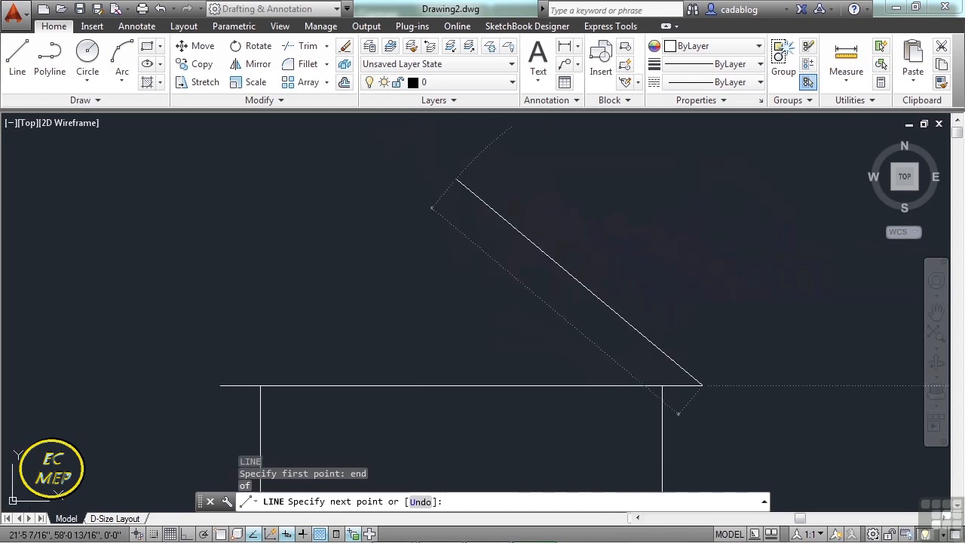
{"action": "type", "text": "1"}
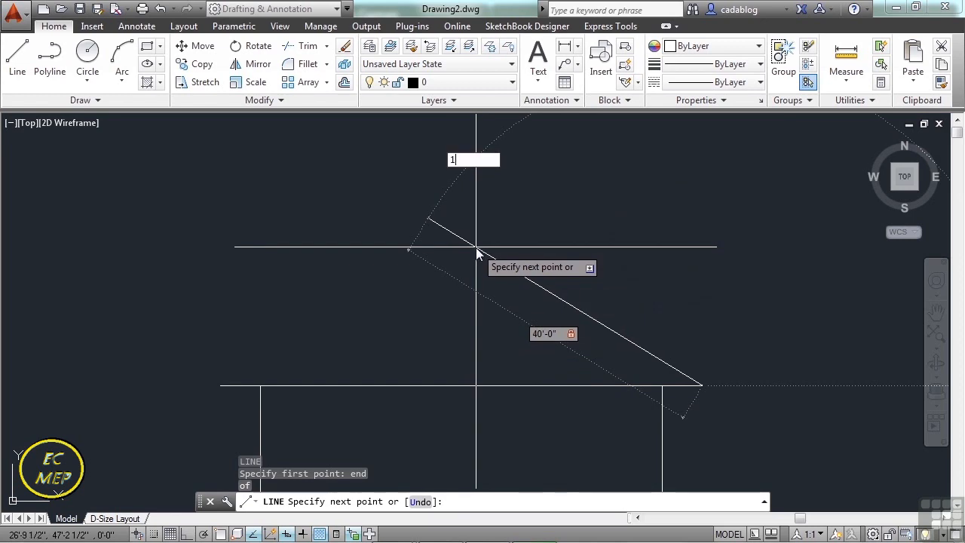
{"action": "type", "text": "38.59"}
{"action": "key", "text": "Return"}
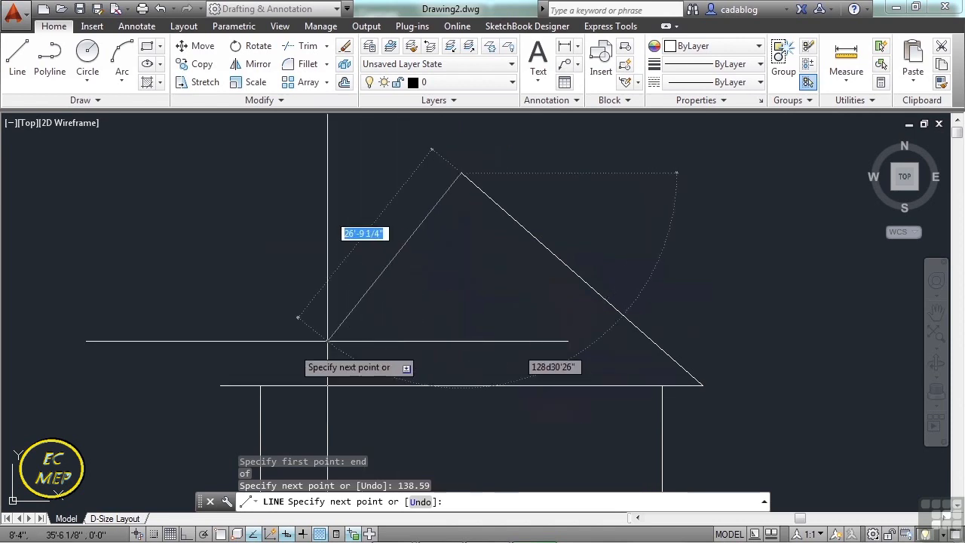
Continue the roof line down to the left overhang's outer endpoint with an endpoint snap and end the line.
{"action": "type", "text": "end"}
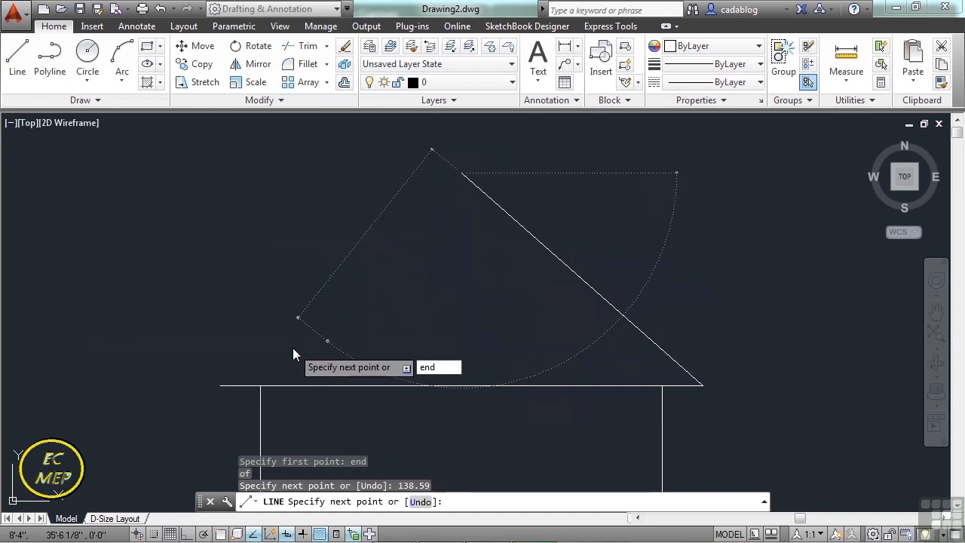
{"action": "key", "text": "Return"}
{"action": "left_click", "coordinate": [222, 386]}
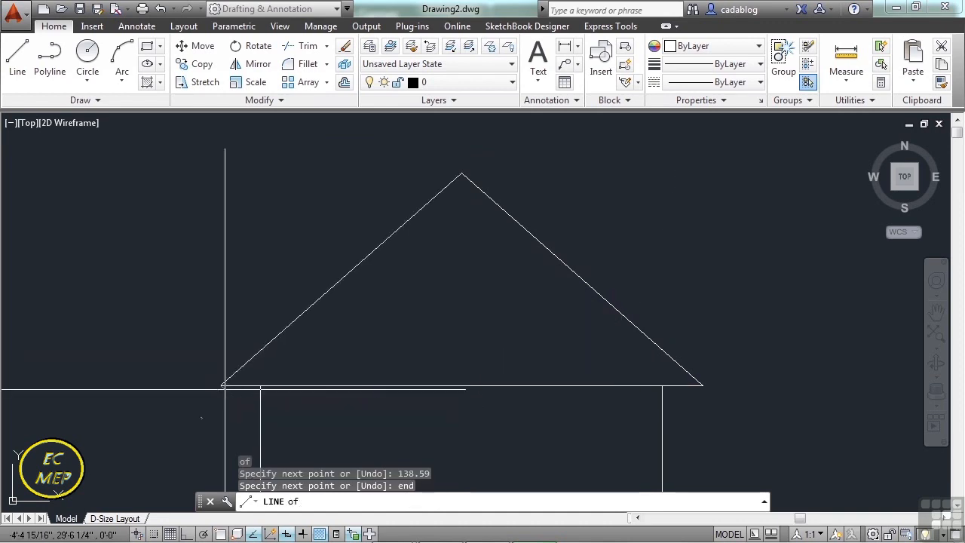
{"action": "key", "text": "Return"}
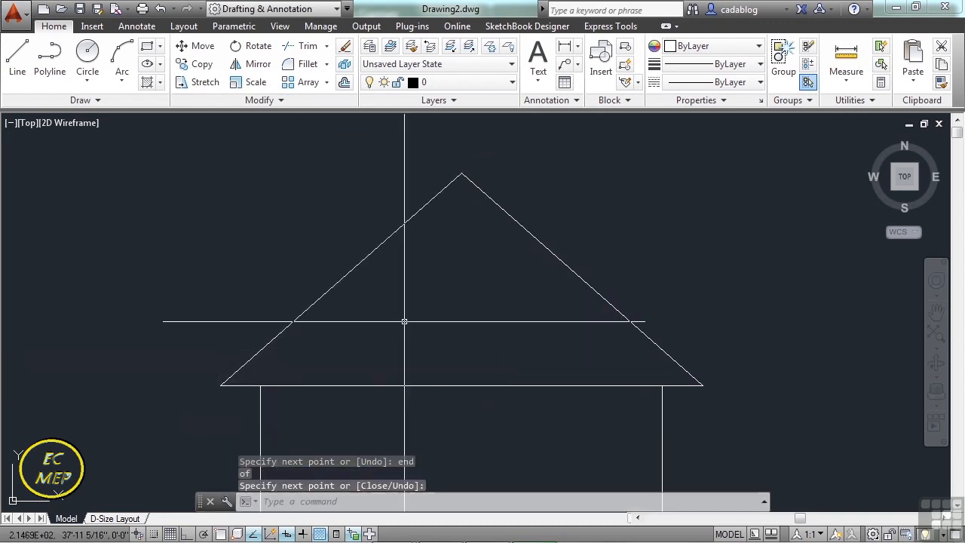
Erase both sloped roof lines above the rectangle.
{"action": "scroll", "coordinate": [523, 287], "scroll_direction": "down", "scroll_amount": 4}
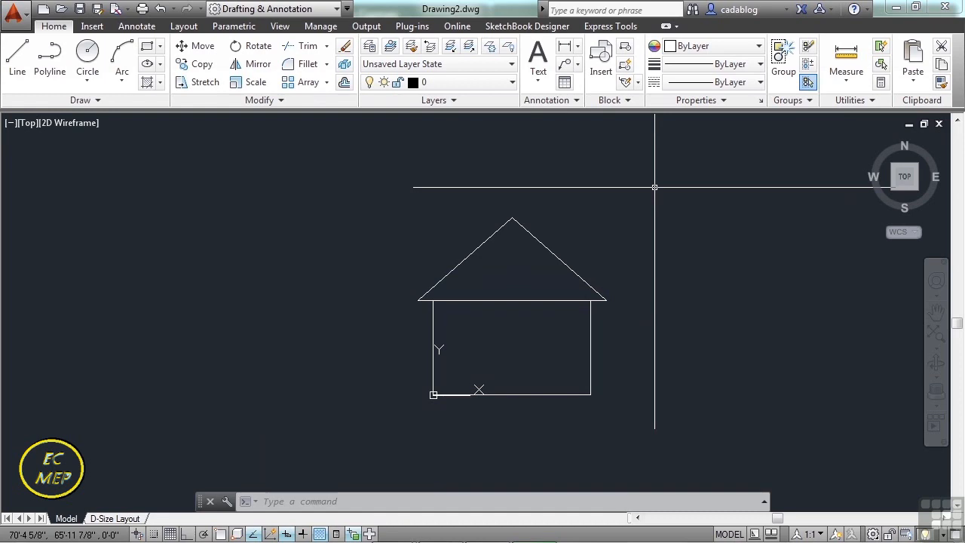
{"action": "scroll", "coordinate": [604, 286], "scroll_direction": "up", "scroll_amount": 2}
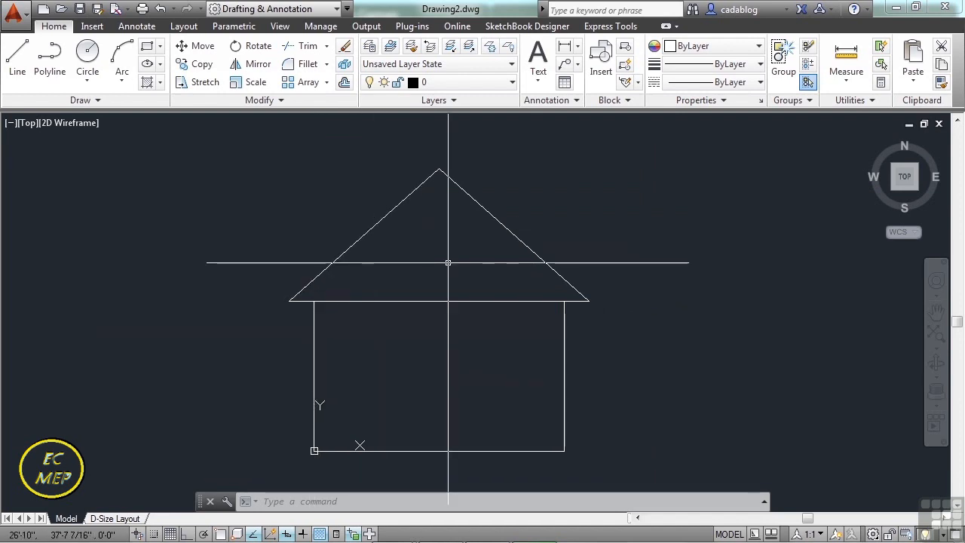
{"action": "type", "text": "d"}
{"action": "key", "text": "Return"}
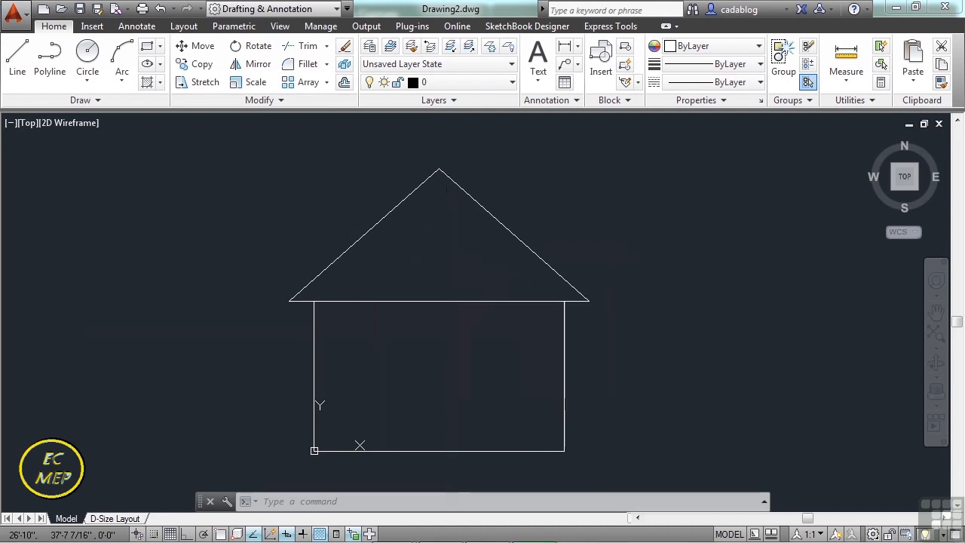
{"action": "left_click", "coordinate": [487, 156]}
{"action": "left_click", "coordinate": [390, 215]}
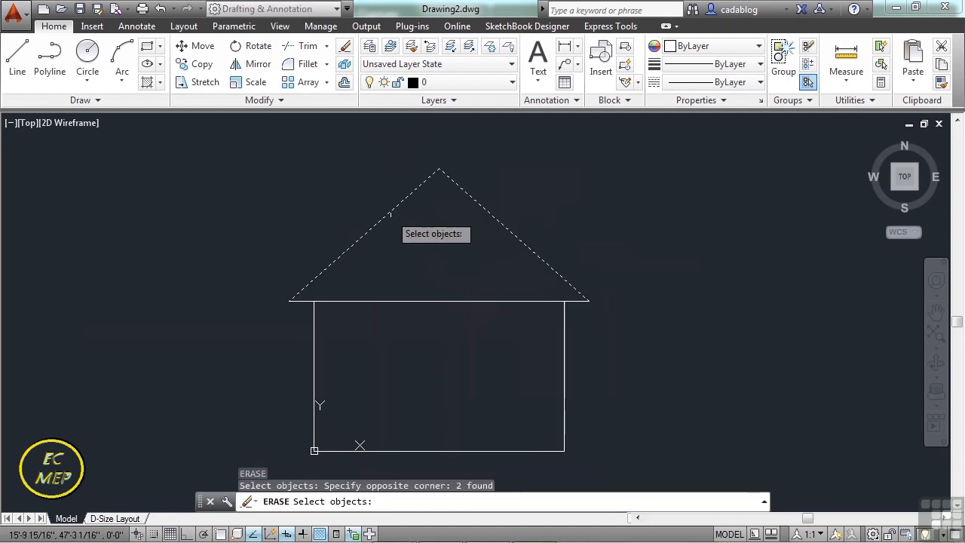
{"action": "key", "text": "Return"}
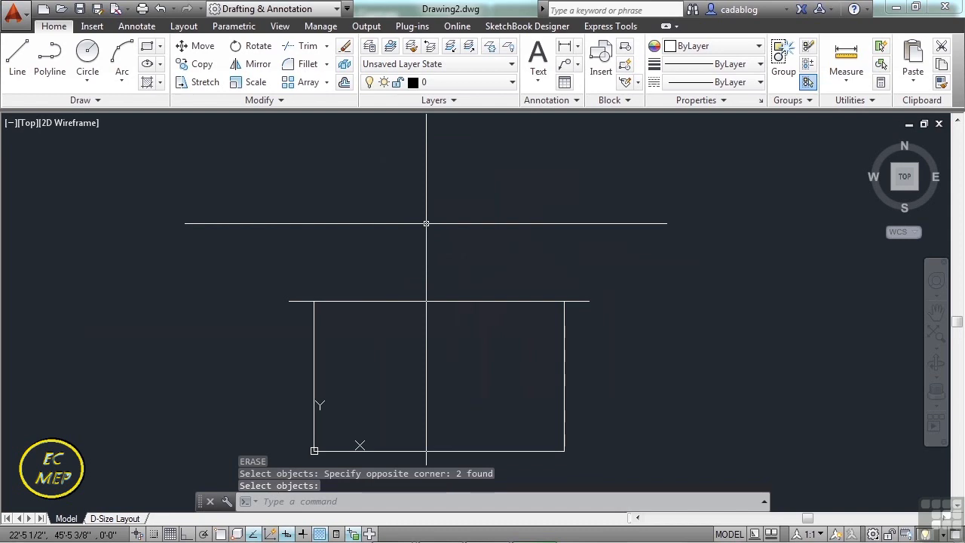
Draw a 20' vertical line upward from the midpoint of the rectangle's upper edge with Ortho on.
{"action": "type", "text": "l"}
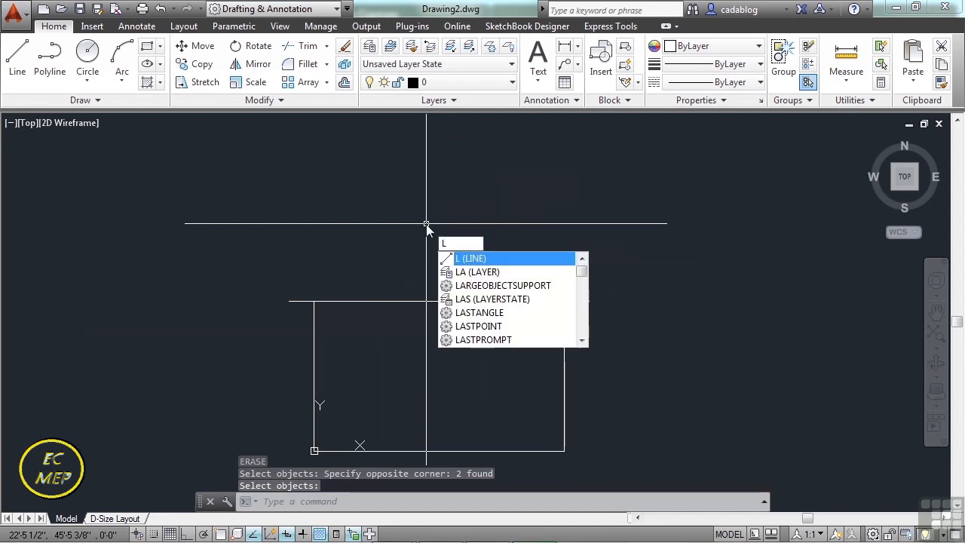
{"action": "key", "text": "Return"}
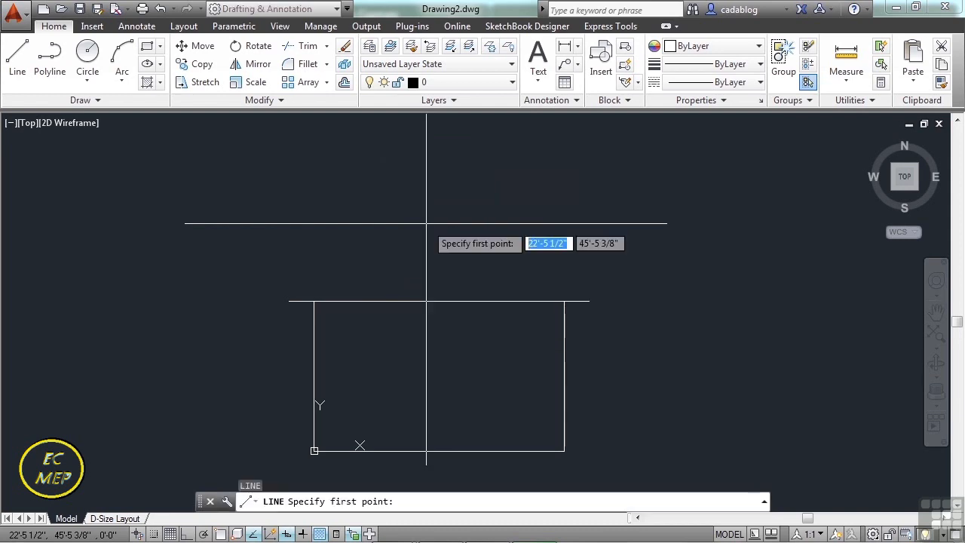
{"action": "type", "text": "mid"}
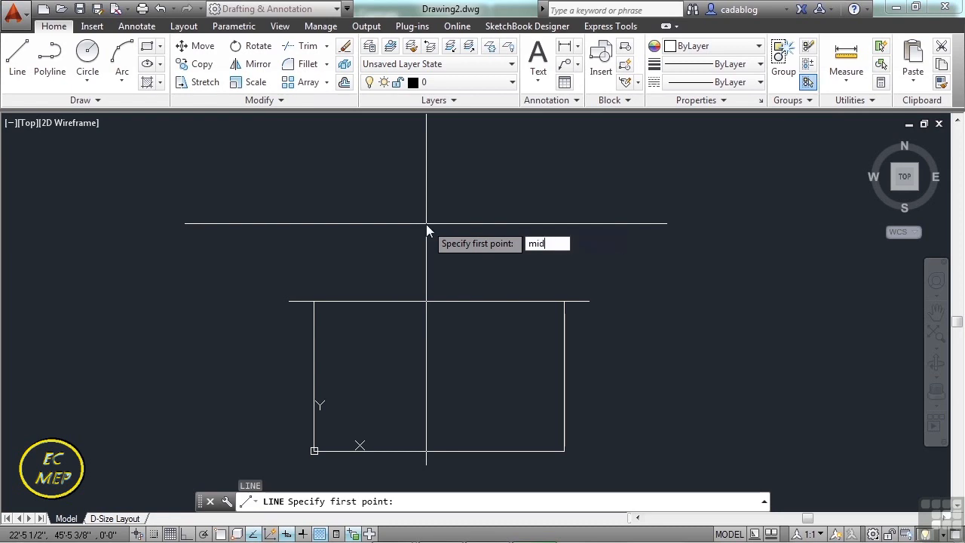
{"action": "key", "text": "Return"}
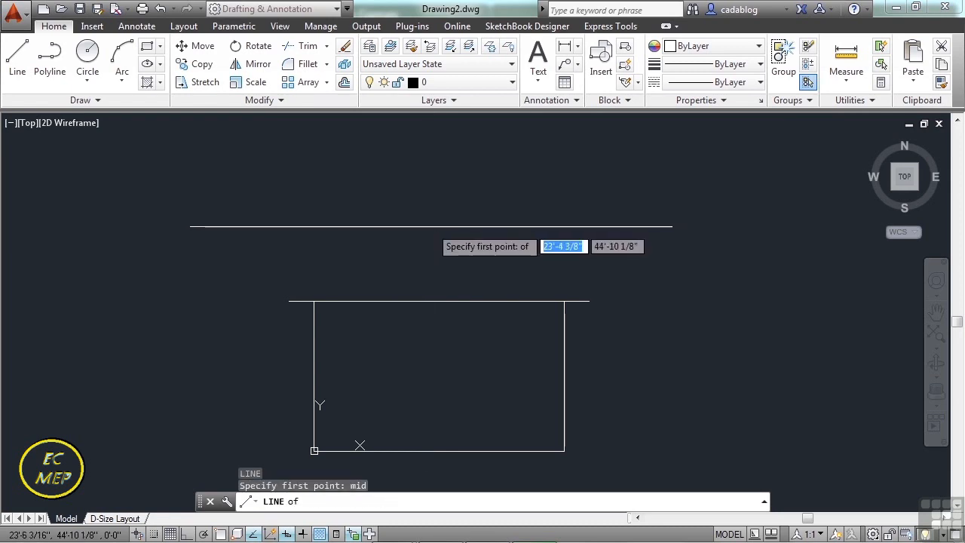
{"action": "left_click", "coordinate": [450, 301]}
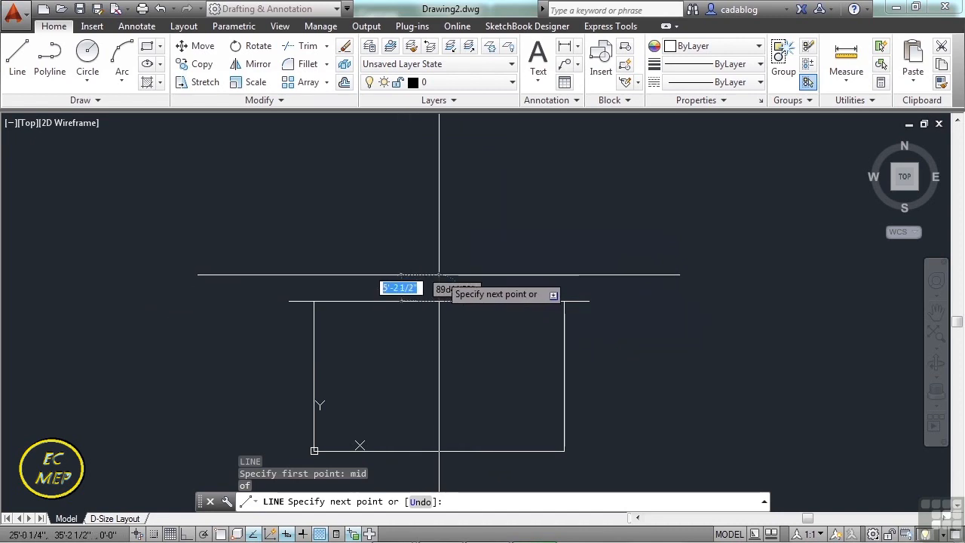
{"action": "key", "text": "F8"}
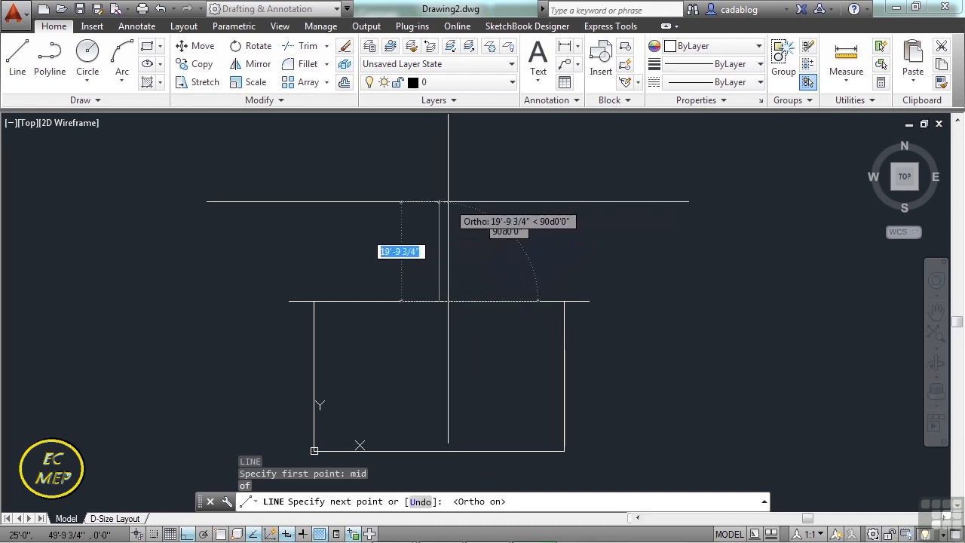
{"action": "type", "text": "20"}
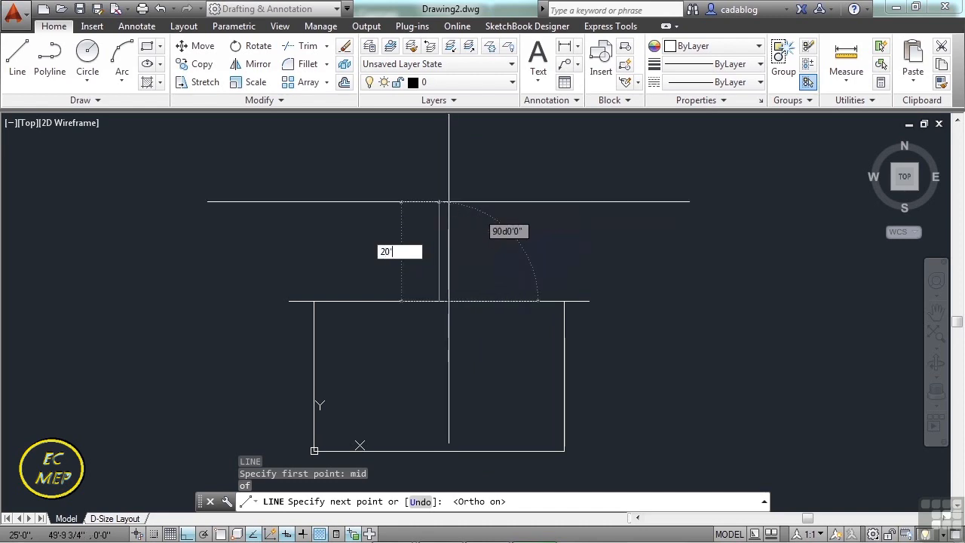
{"action": "key", "text": "Return"}
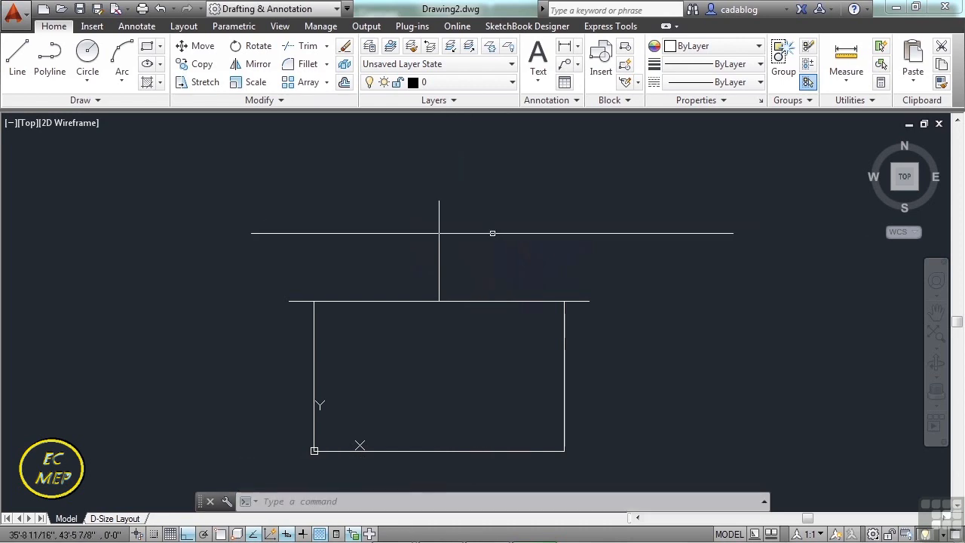
Draw a roof line from the right overhang's outer endpoint to the top endpoint of the vertical line, using endpoint snaps.
{"action": "key", "text": "Return"}
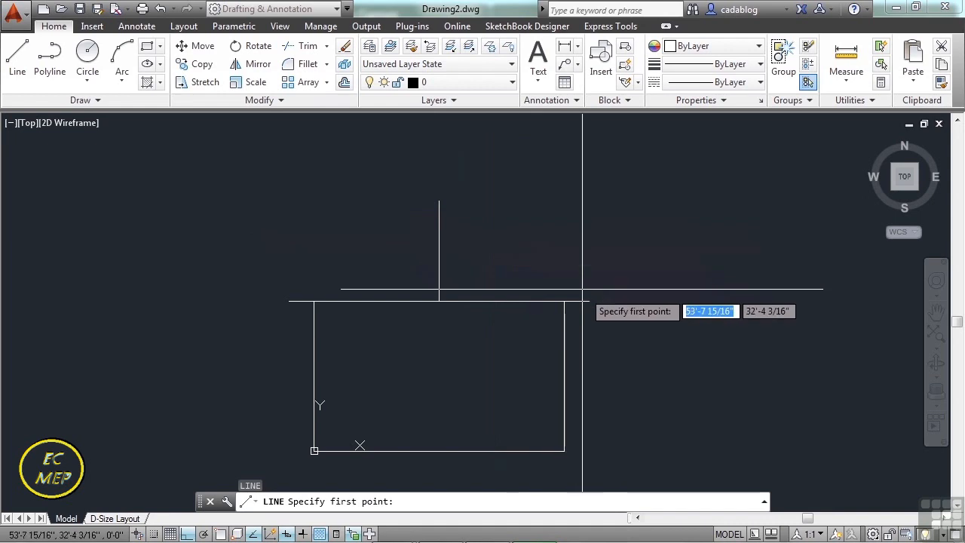
{"action": "type", "text": "end"}
{"action": "key", "text": "Return"}
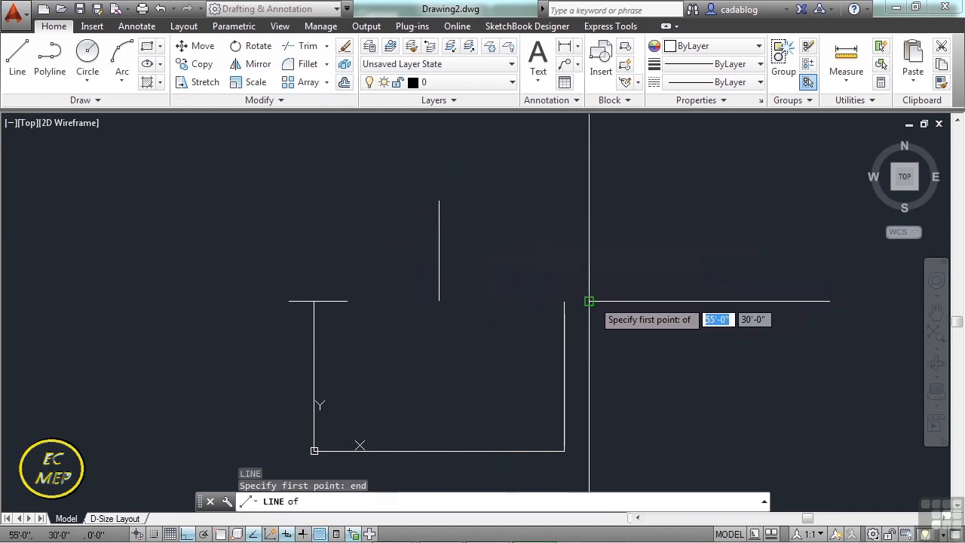
{"action": "left_click", "coordinate": [589, 300]}
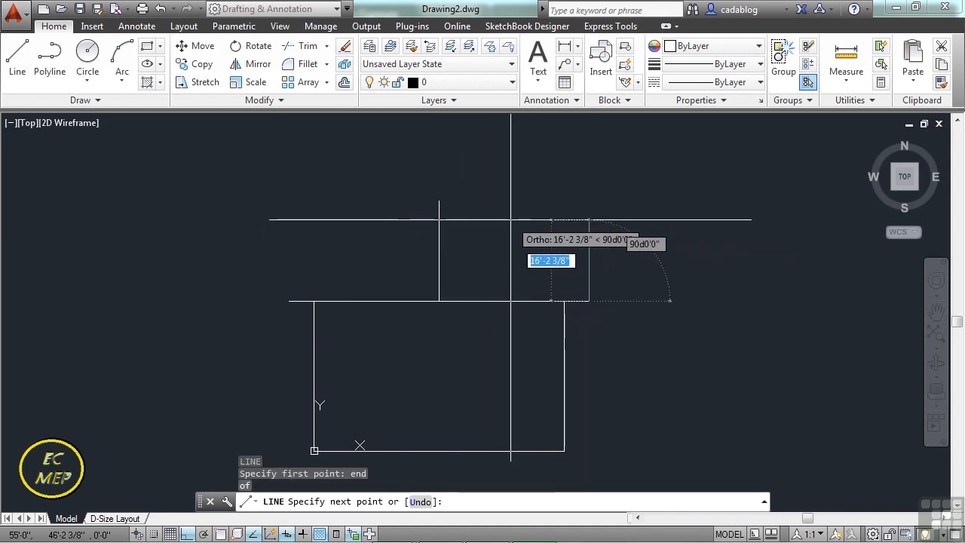
{"action": "type", "text": "nd"}
{"action": "key", "text": "Return"}
{"action": "key", "text": "BackSpace"}
{"action": "type", "text": "end"}
{"action": "key", "text": "Return"}
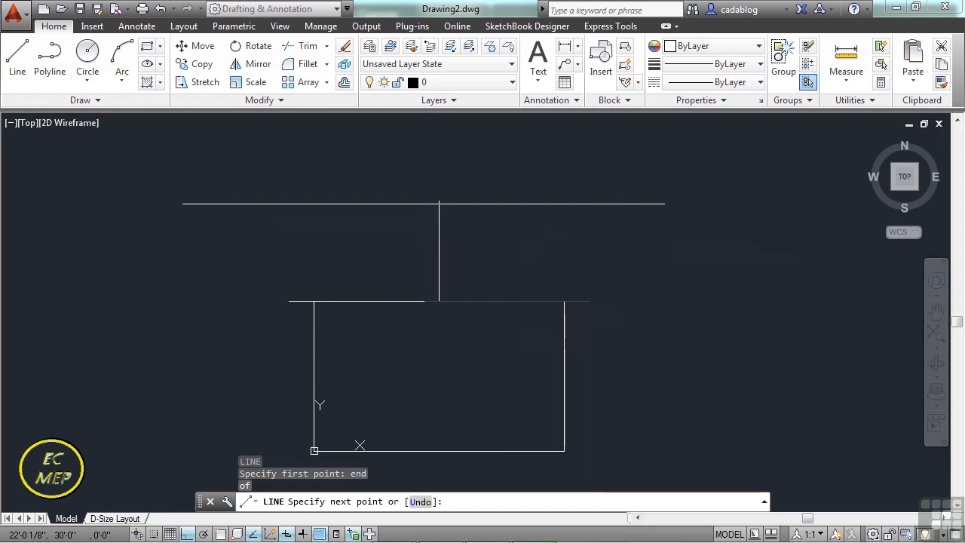
{"action": "left_click", "coordinate": [439, 201]}
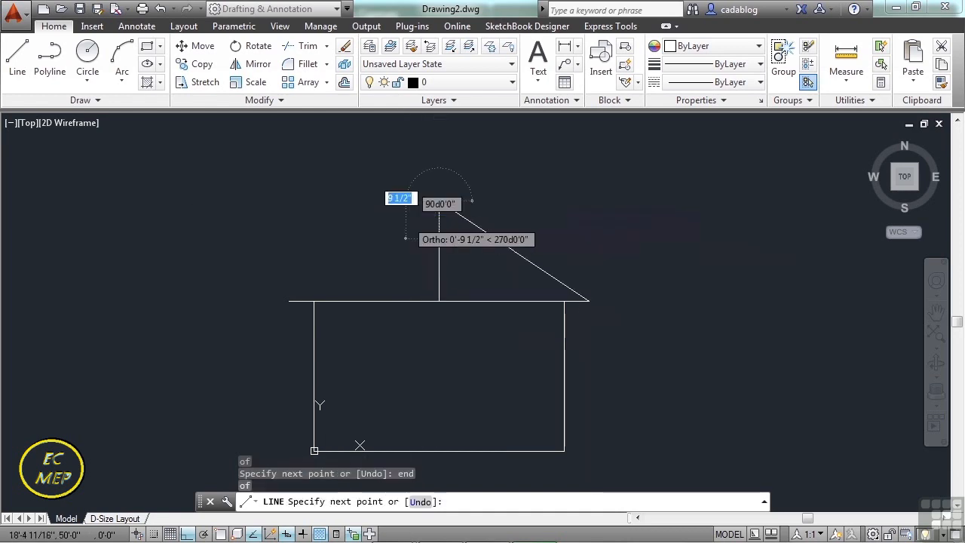
Continue the roof line down to the left overhang's outer endpoint with an endpoint snap.
{"action": "type", "text": "end"}
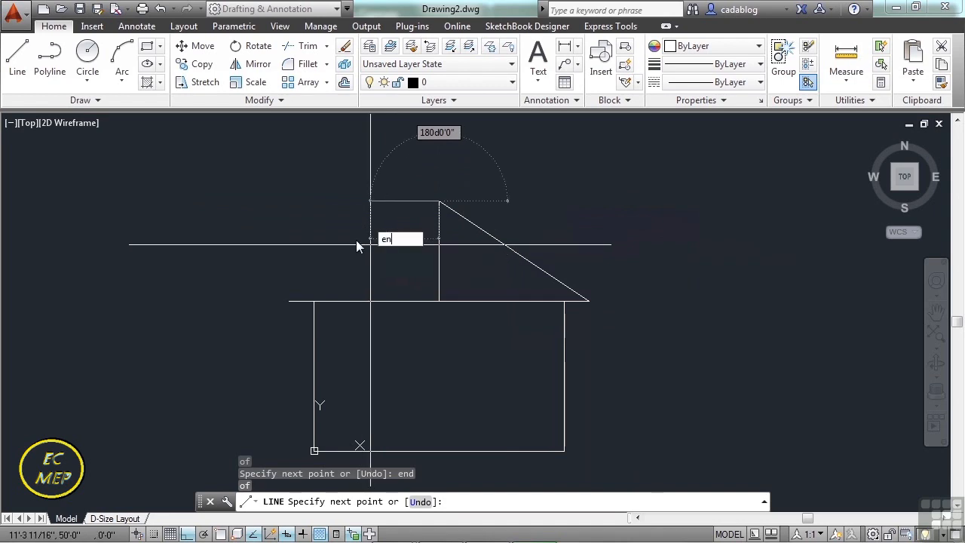
{"action": "key", "text": "Return"}
{"action": "type", "text": "end"}
{"action": "key", "text": "Return"}
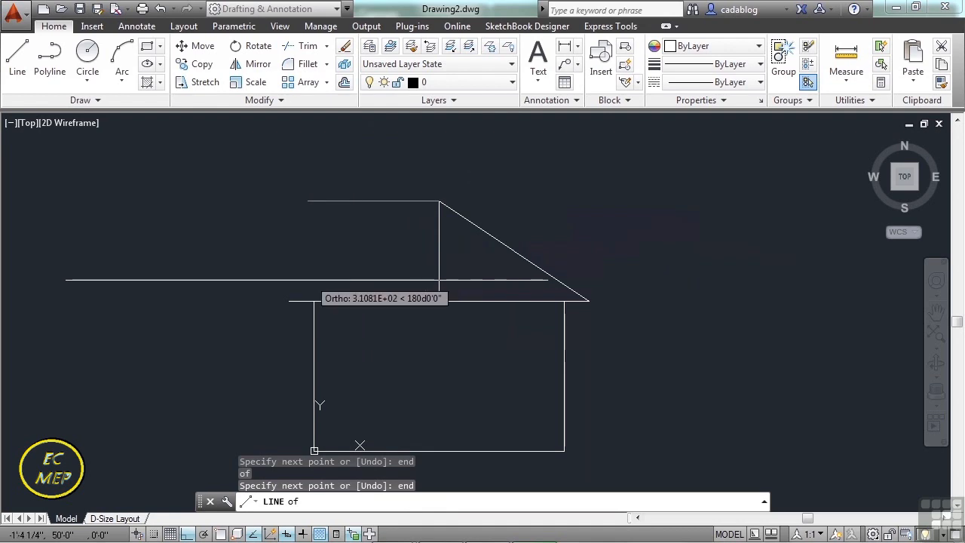
{"action": "left_click", "coordinate": [290, 299]}
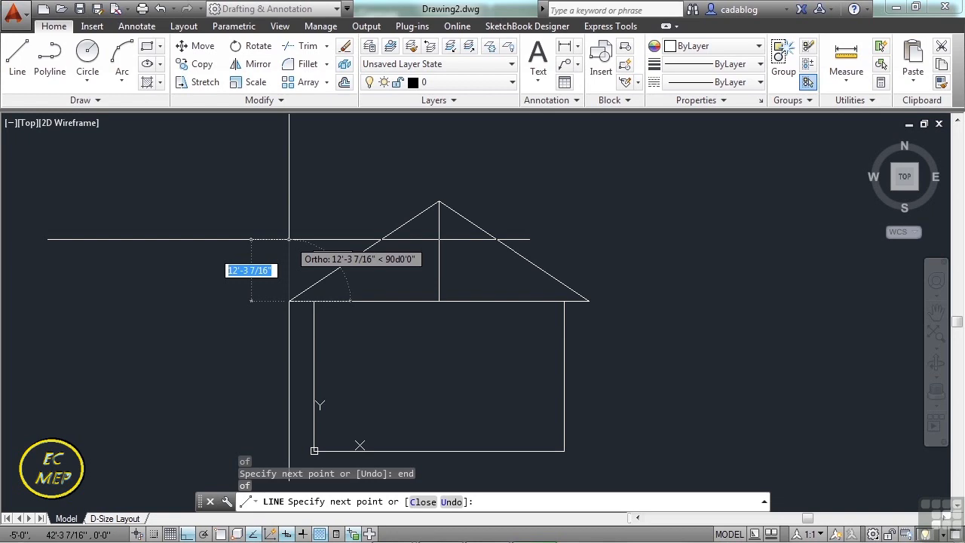
Look back through the recently entered points at the line prompt and end the Line command.
{"action": "key", "text": "Up"}
{"action": "key", "text": "Up"}
{"action": "key", "text": "Up"}
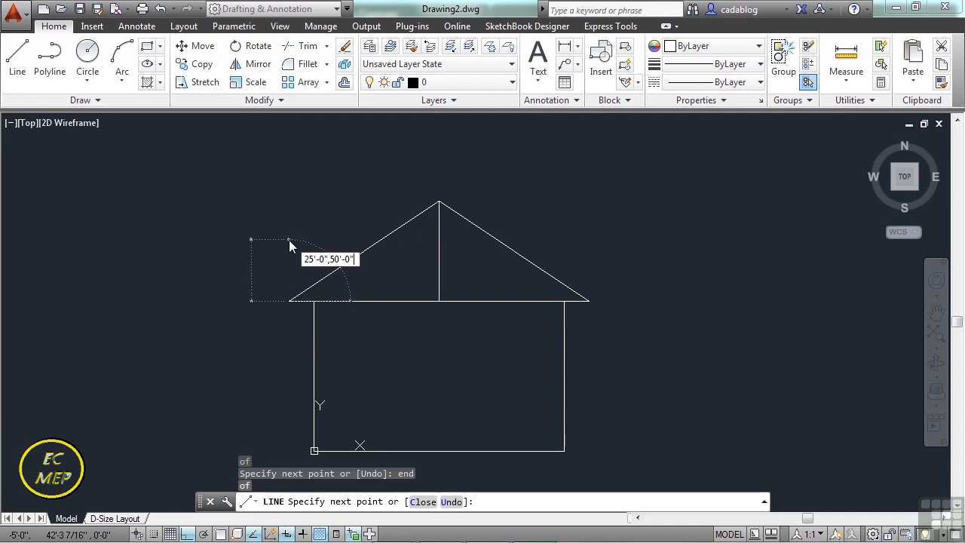
{"action": "key", "text": "Up"}
{"action": "key", "text": "Up"}
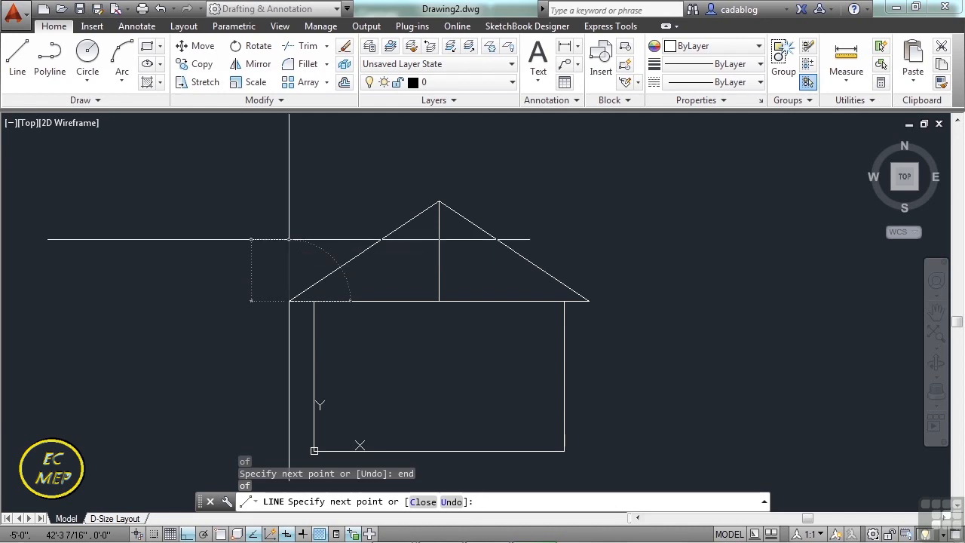
{"action": "key", "text": "Escape"}
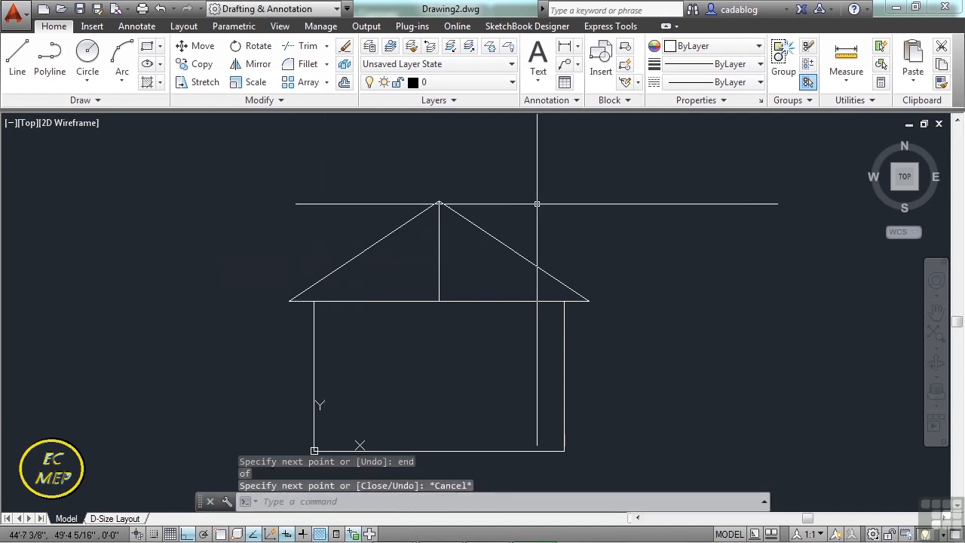
Erase the vertical construction line inside the gable roof.
{"action": "left_click", "coordinate": [451, 266]}
{"action": "left_click", "coordinate": [431, 277]}
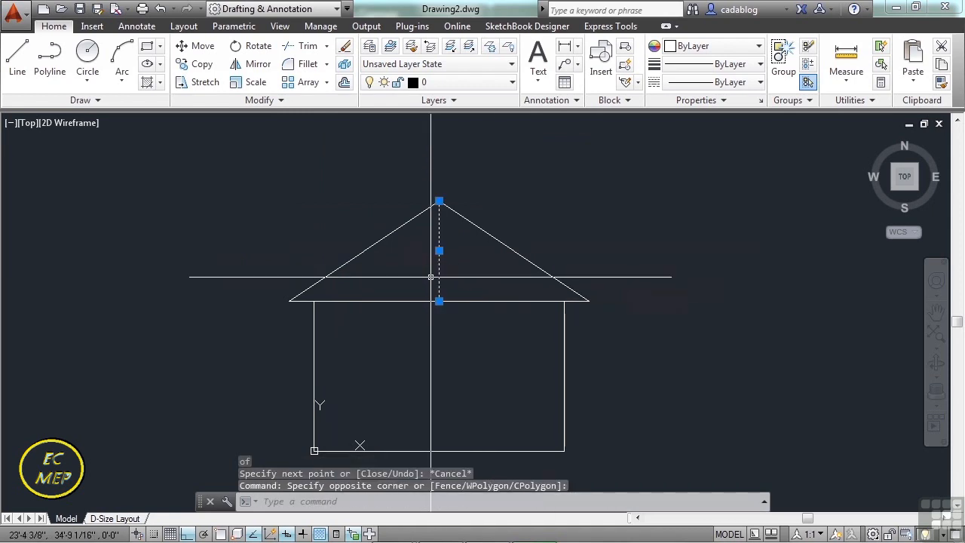
{"action": "key", "text": "Delete"}
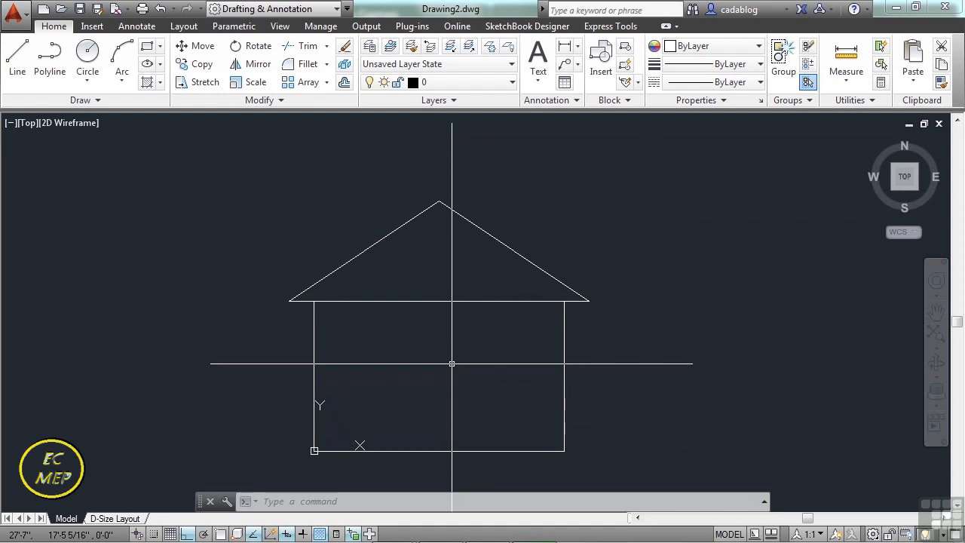
Start a line inside the house near its lower-left corner, at coordinates 5,4.
{"action": "scroll", "coordinate": [452, 361], "scroll_direction": "down", "scroll_amount": 2}
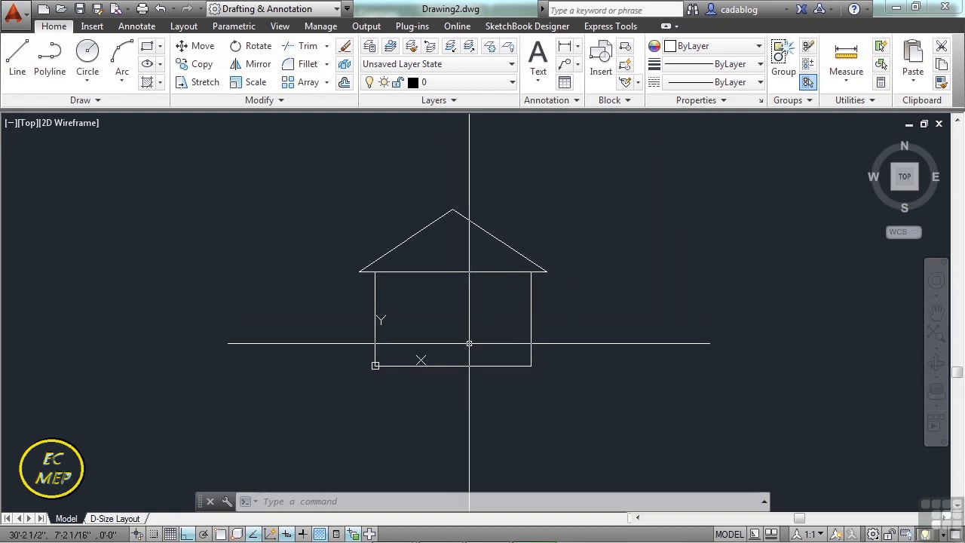
{"action": "scroll", "coordinate": [469, 344], "scroll_direction": "up", "scroll_amount": 2}
{"action": "scroll", "coordinate": [469, 344], "scroll_direction": "up", "scroll_amount": 2}
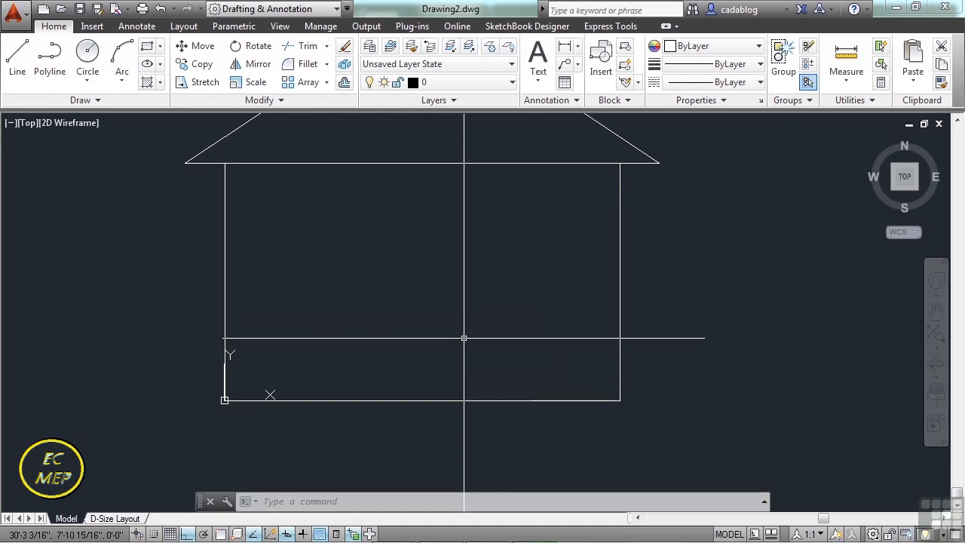
{"action": "type", "text": "line"}
{"action": "key", "text": "Return"}
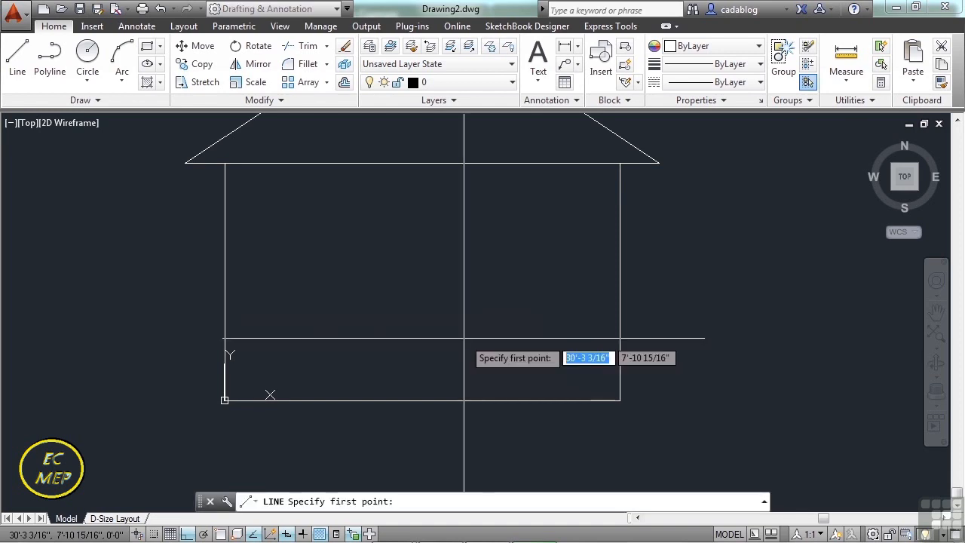
{"action": "type", "text": "5,4"}
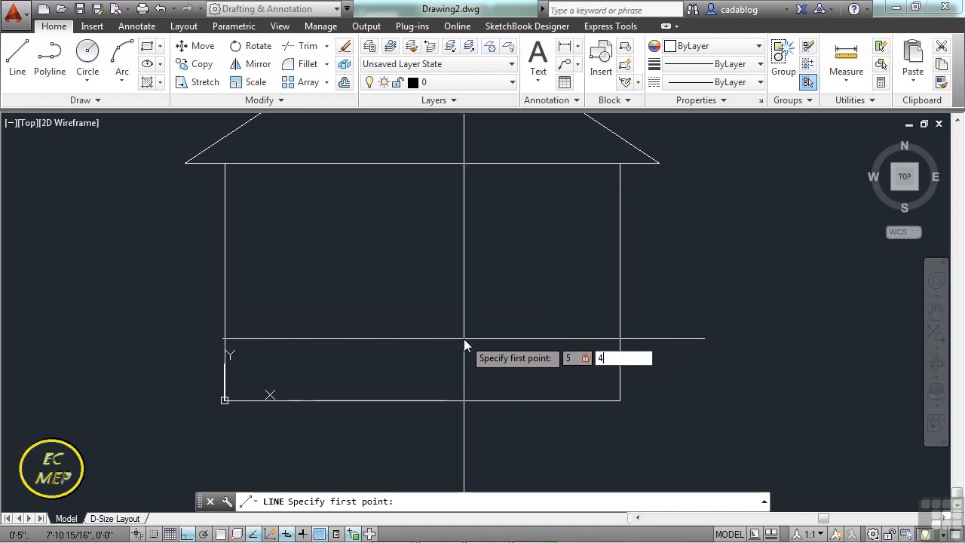
{"action": "key", "text": "Return"}
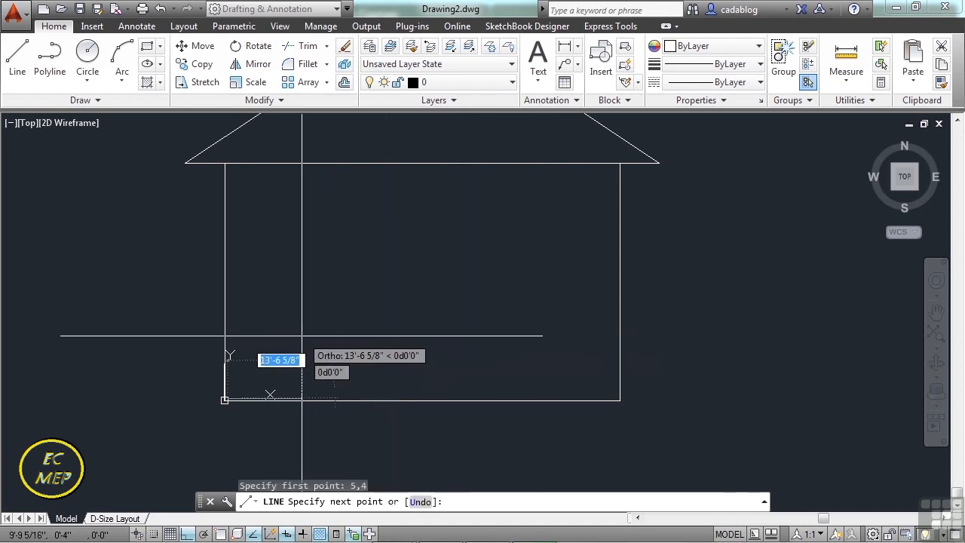
Place the line's second point at the relative coordinates @6,4 and end the line.
{"action": "scroll", "coordinate": [205, 387], "scroll_direction": "up", "scroll_amount": 2}
{"action": "scroll", "coordinate": [202, 385], "scroll_direction": "up", "scroll_amount": 3}
{"action": "scroll", "coordinate": [303, 408], "scroll_direction": "up", "scroll_amount": 2}
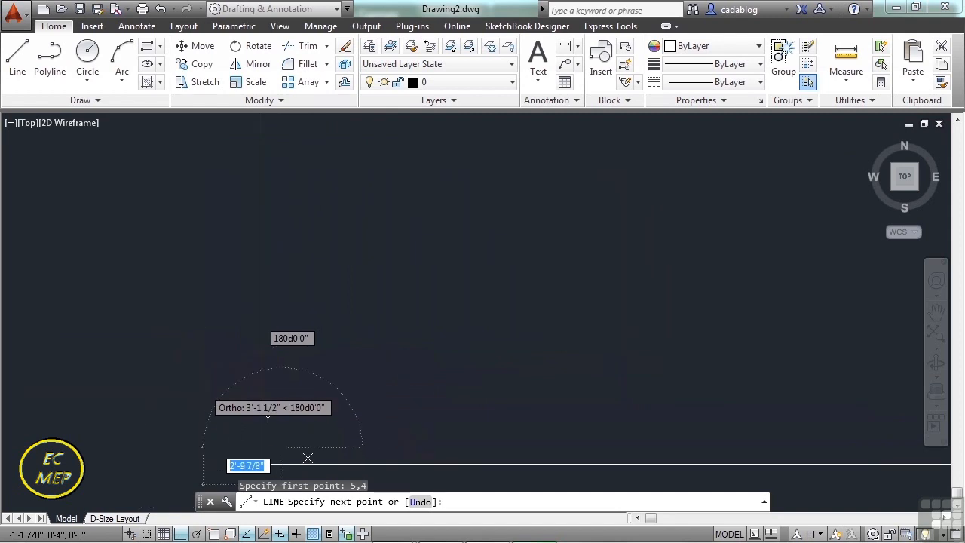
{"action": "middle_click_drag", "start_coordinate": [364, 357], "coordinate": [376, 235]}
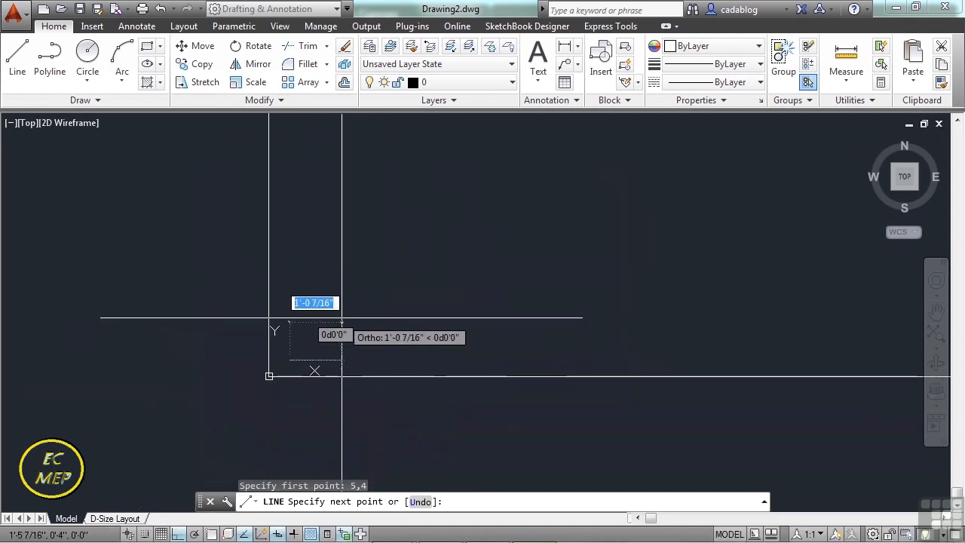
{"action": "type", "text": "6,4"}
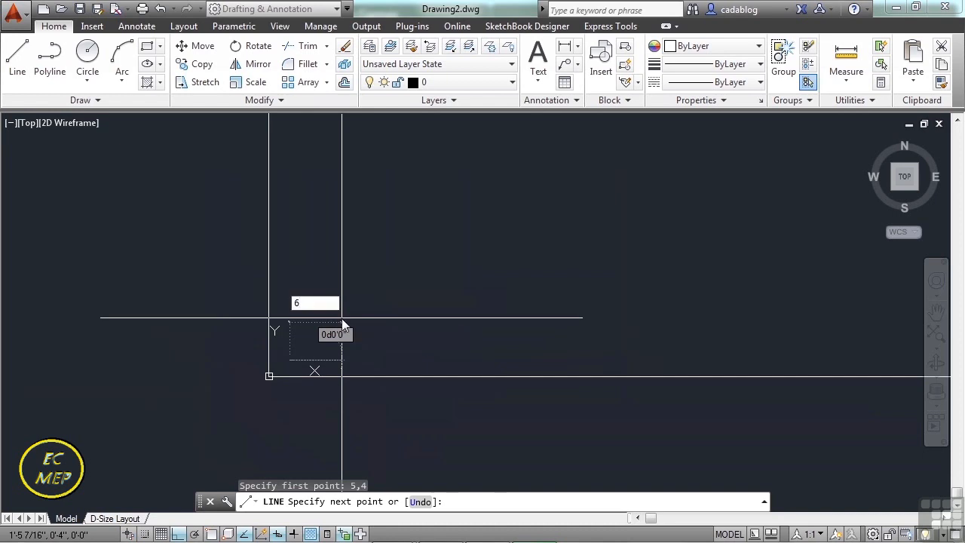
{"action": "key", "text": "Return"}
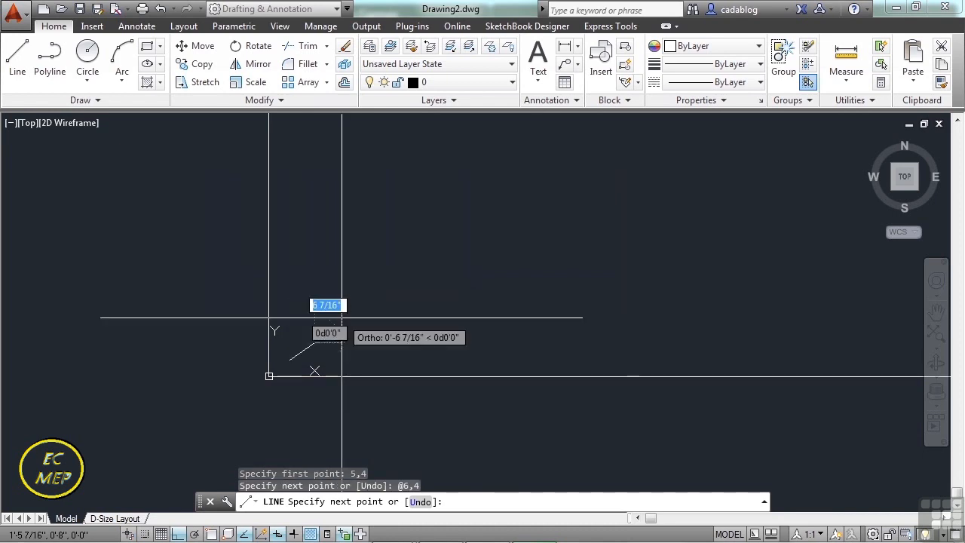
{"action": "scroll", "coordinate": [300, 336], "scroll_direction": "up", "scroll_amount": 2}
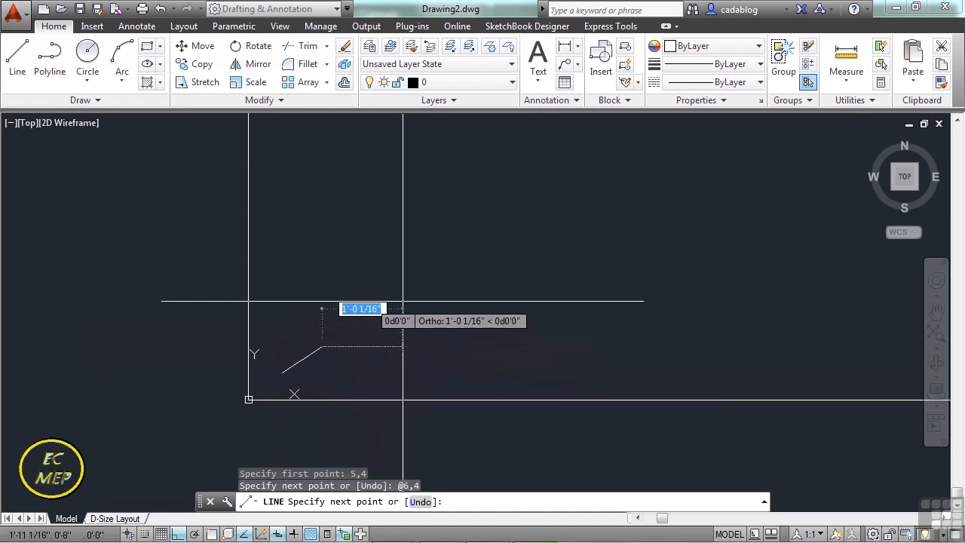
{"action": "key", "text": "Return"}
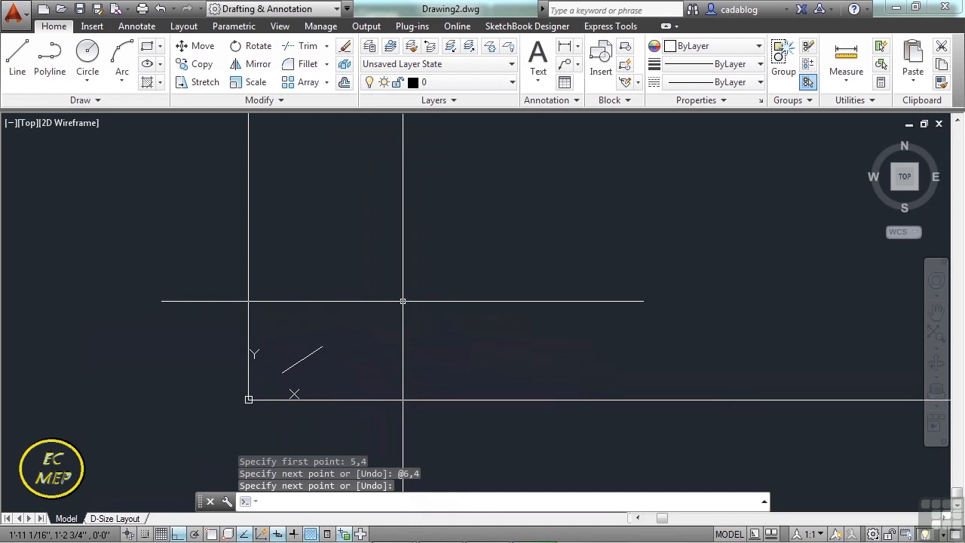
Draw another line from point 5,4 to the absolute coordinates #6,4 and end it.
{"action": "type", "text": "line"}
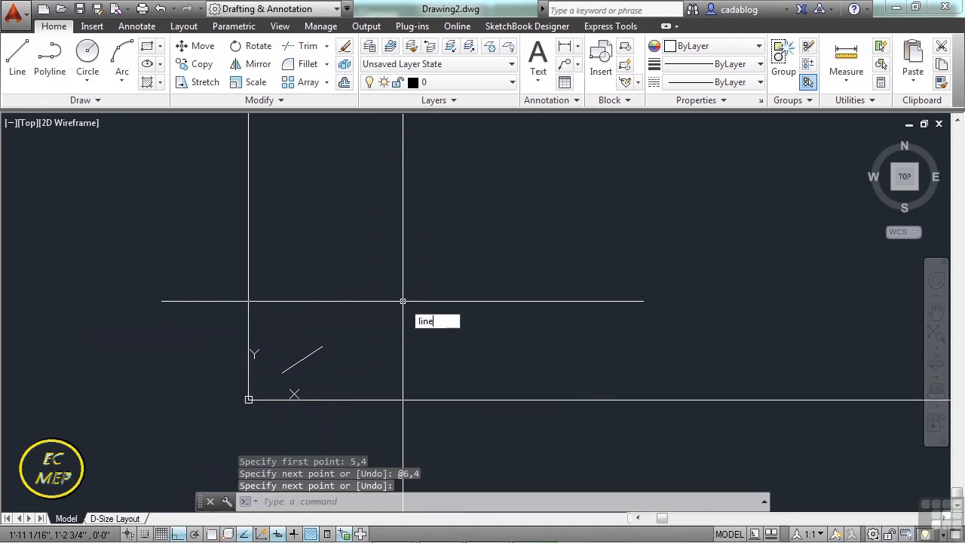
{"action": "key", "text": "Return"}
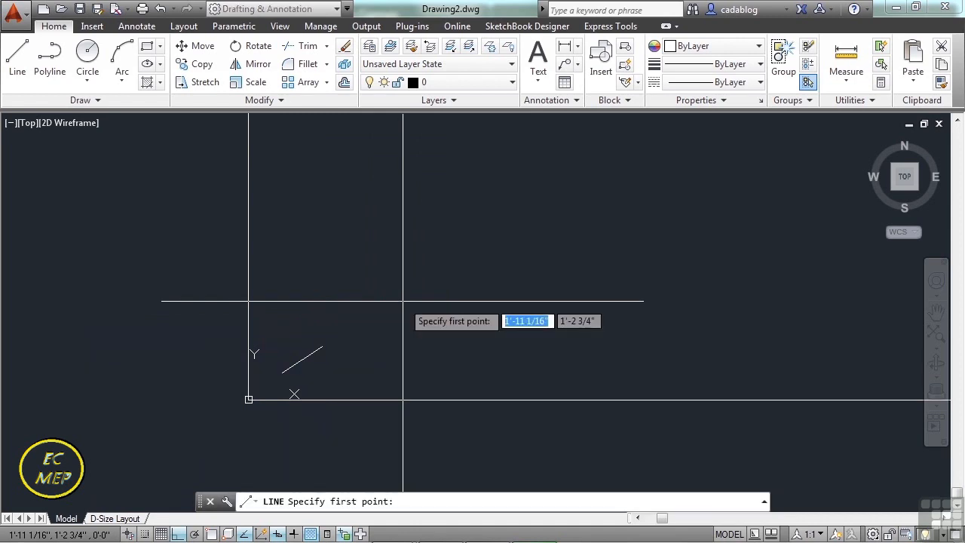
{"action": "type", "text": "5"}
{"action": "key", "text": "Tab"}
{"action": "type", "text": "4"}
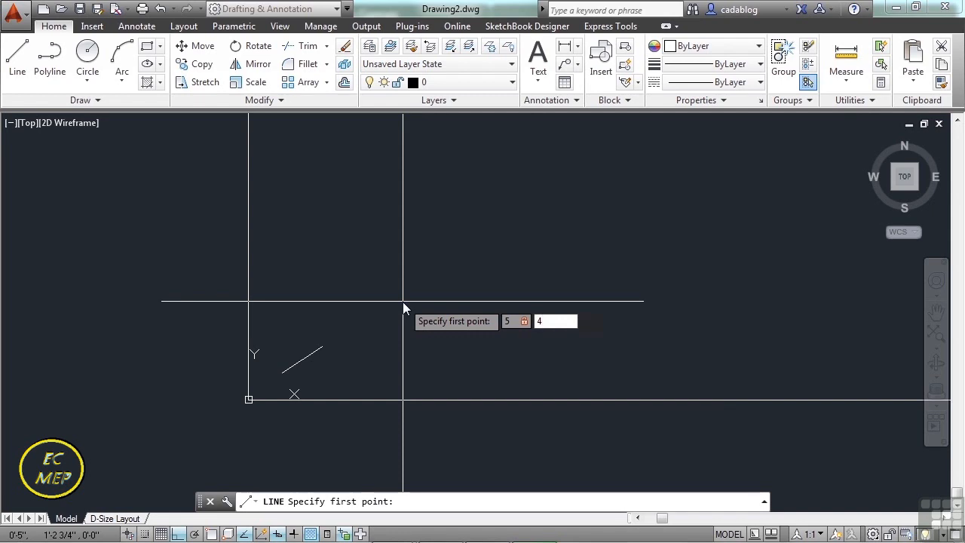
{"action": "key", "text": "Return"}
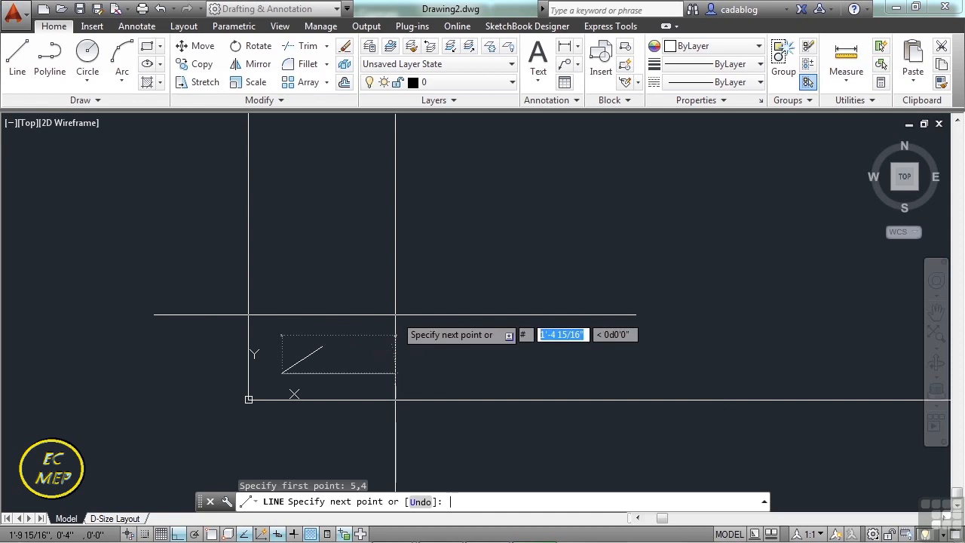
{"action": "type", "text": "6,"}
{"action": "type", "text": "4"}
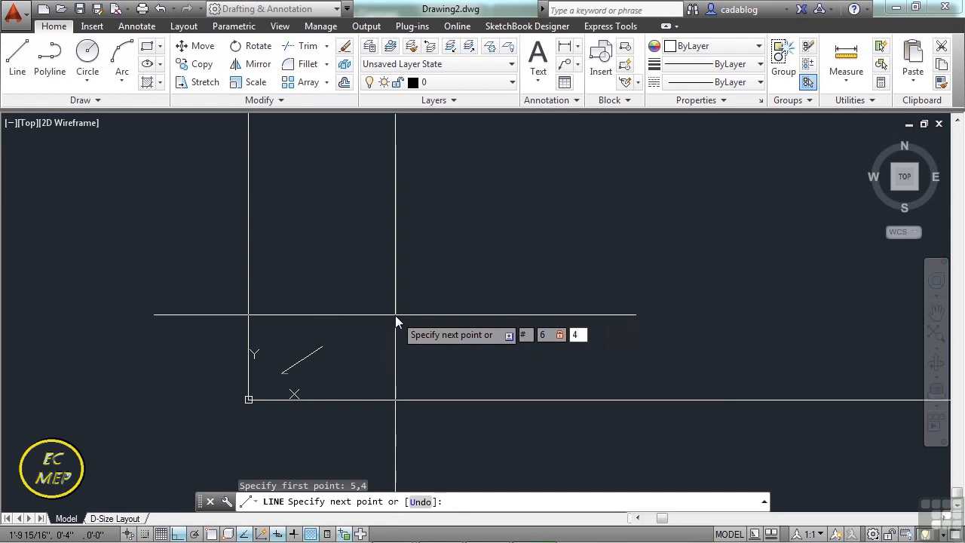
{"action": "key", "text": "Return"}
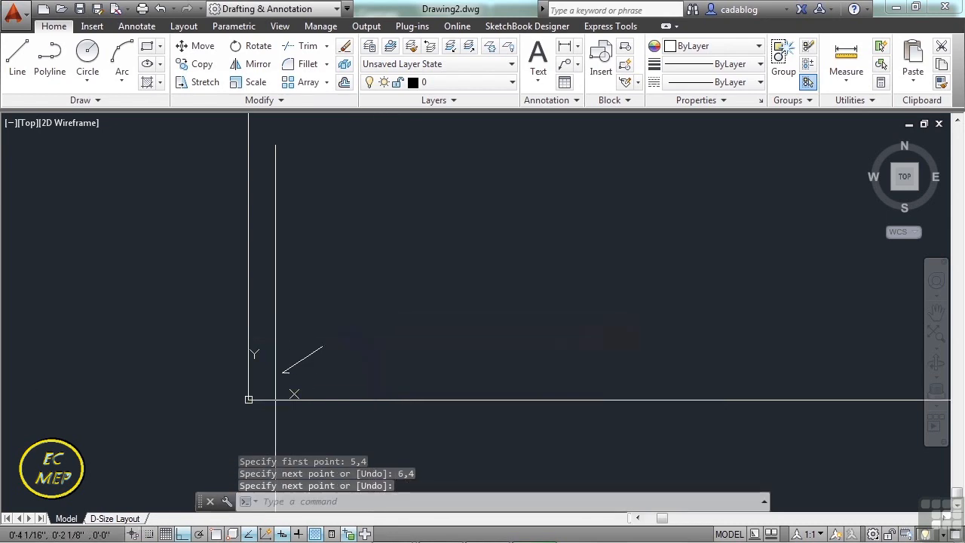
Select the sloped line and the short horizontal line, and compare the coordinates at their far endpoints.
{"action": "scroll", "coordinate": [279, 382], "scroll_direction": "up", "scroll_amount": 6}
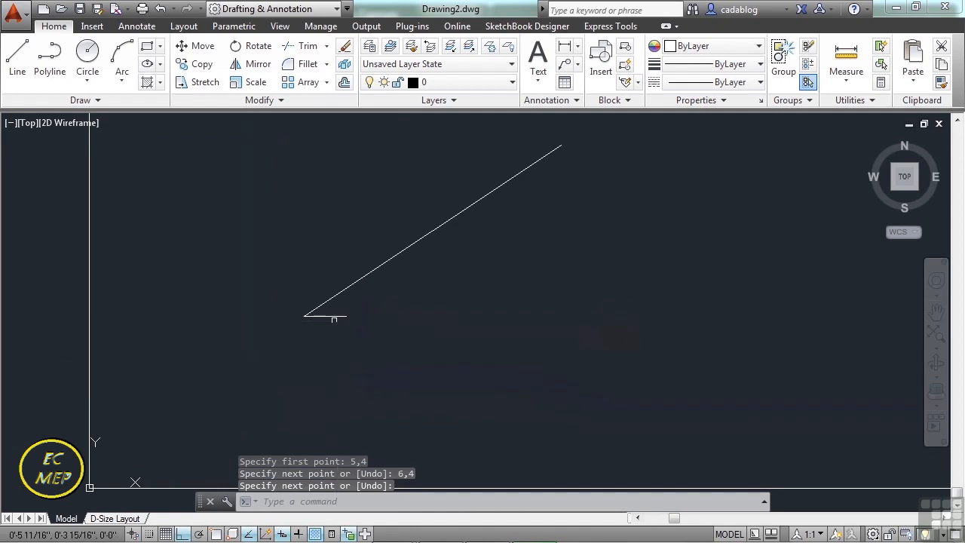
{"action": "key", "text": "Return"}
{"action": "left_click", "coordinate": [330, 316]}
{"action": "left_click", "coordinate": [319, 324]}
{"action": "left_click", "coordinate": [311, 308]}
{"action": "left_click", "coordinate": [304, 316]}
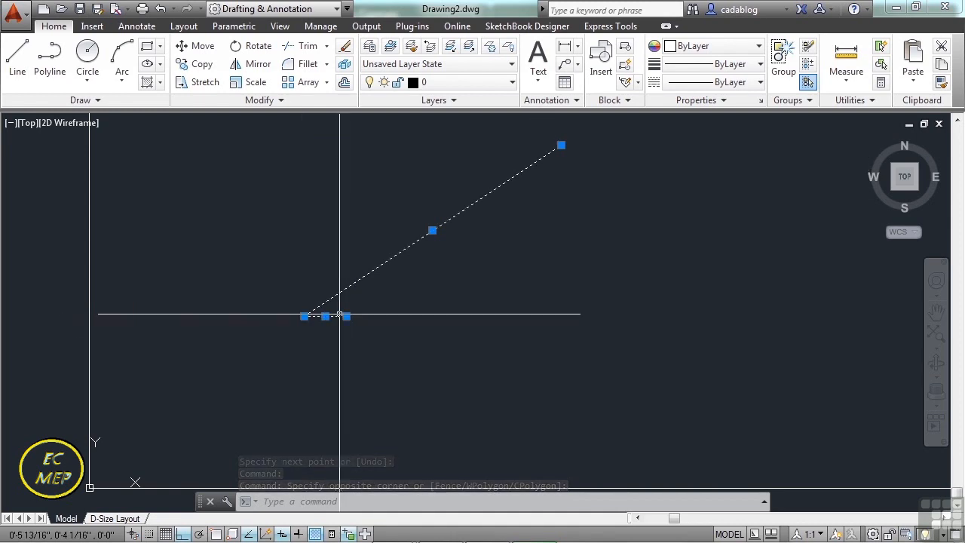
{"action": "mouse_move", "coordinate": [346, 316]}
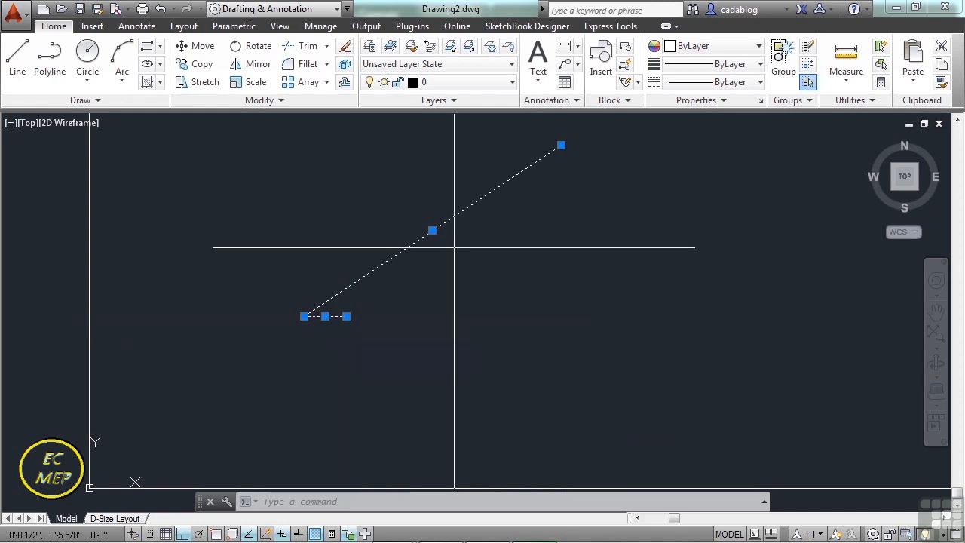
{"action": "mouse_move", "coordinate": [561, 145]}
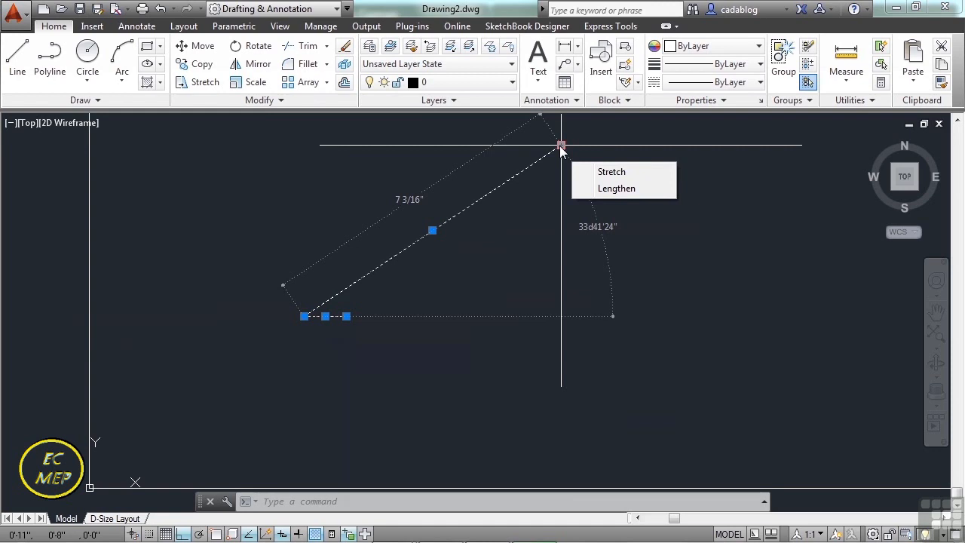
{"action": "key", "text": "Escape"}
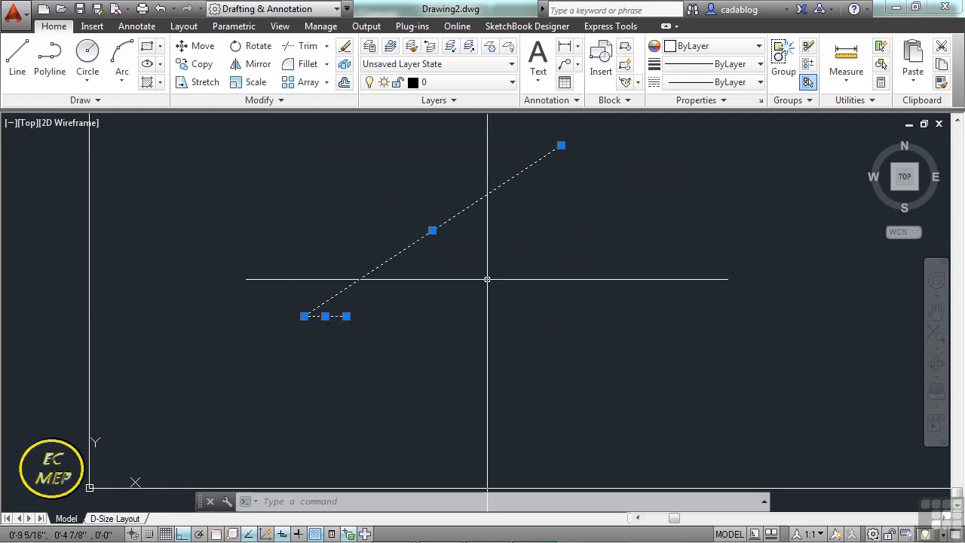
Draw a long horizontal line beside the two compared lines, switching Ortho off and back on before placing its endpoint.
{"action": "key", "text": "Escape"}
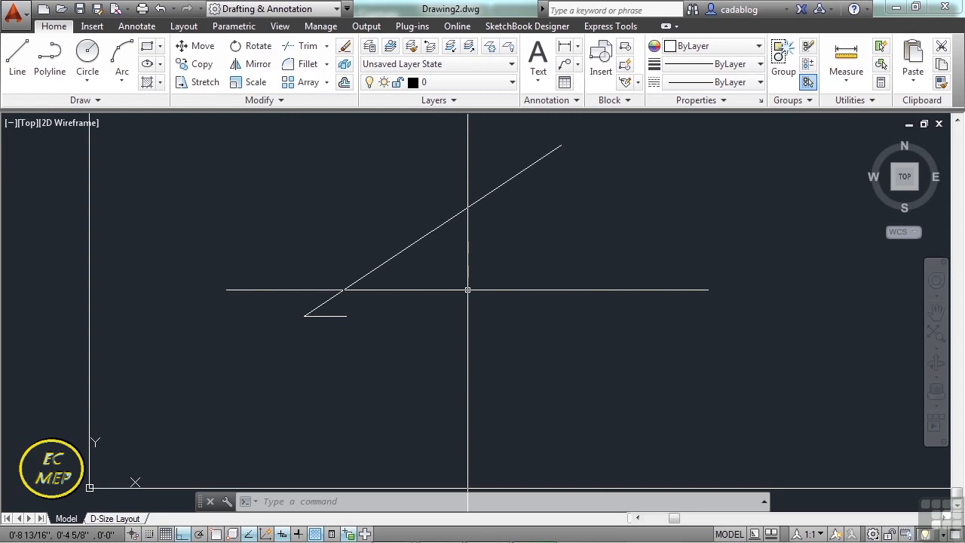
{"action": "type", "text": "l"}
{"action": "key", "text": "Return"}
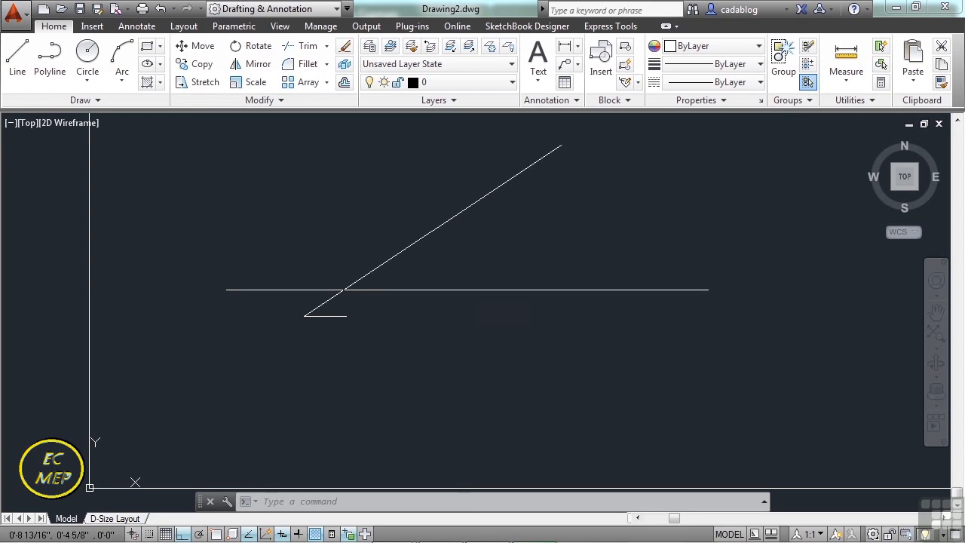
{"action": "scroll", "coordinate": [448, 290], "scroll_direction": "down", "scroll_amount": 3}
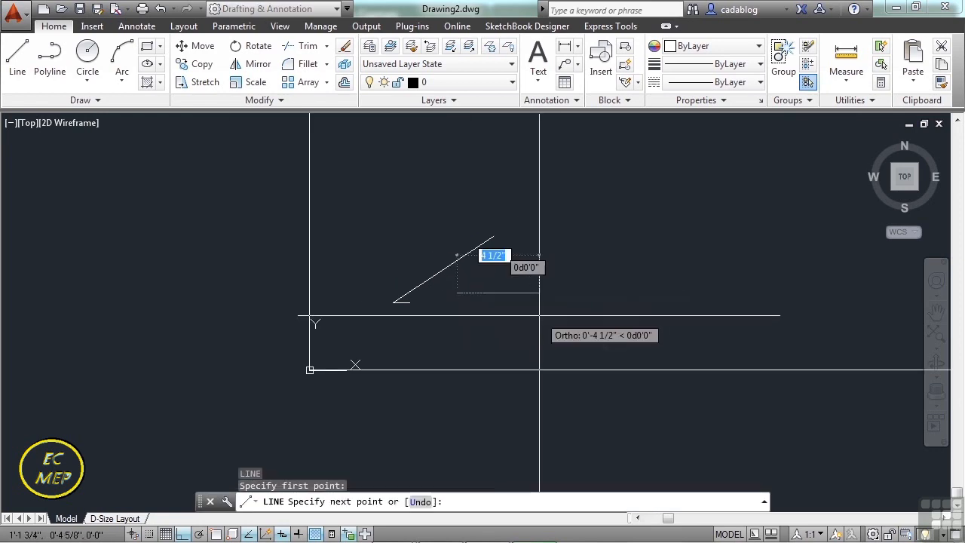
{"action": "key", "text": "F8"}
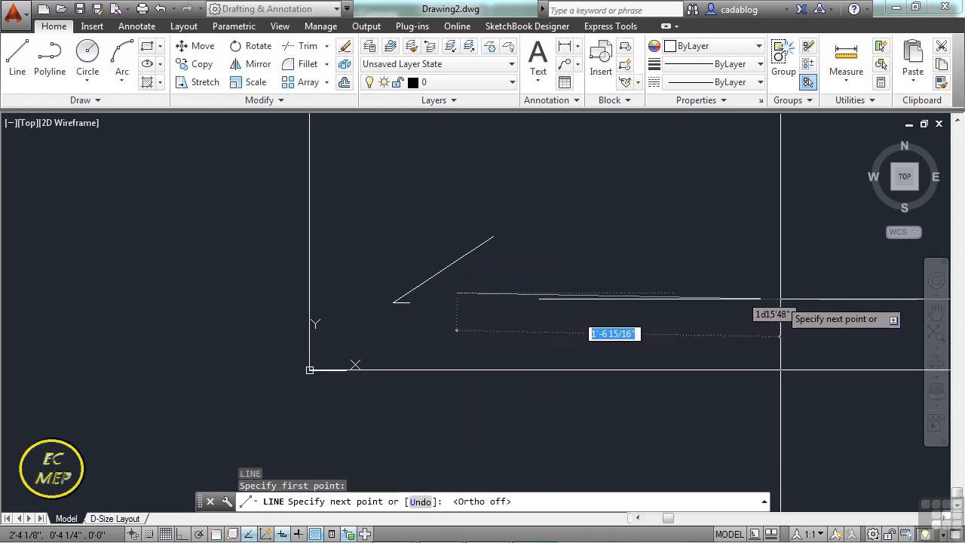
{"action": "key", "text": "F8"}
{"action": "left_click", "coordinate": [783, 293]}
{"action": "key", "text": "Return"}
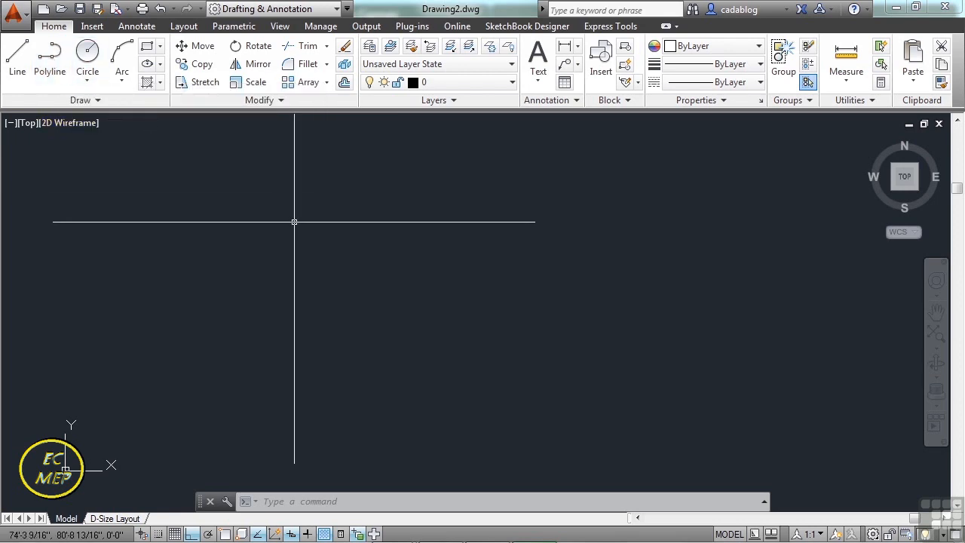
{"action": "type", "text": "pline"}
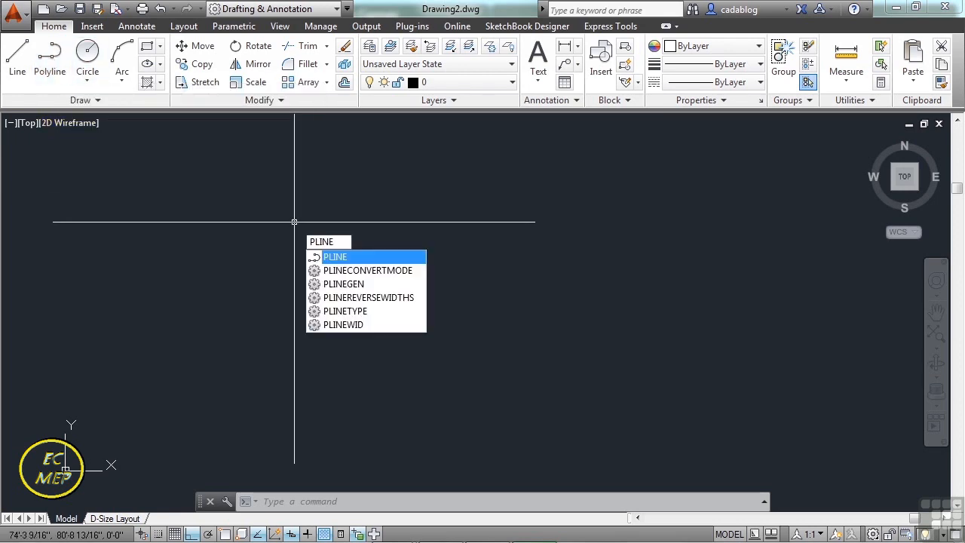
{"action": "key", "text": "Escape"}
{"action": "key", "text": "Escape"}
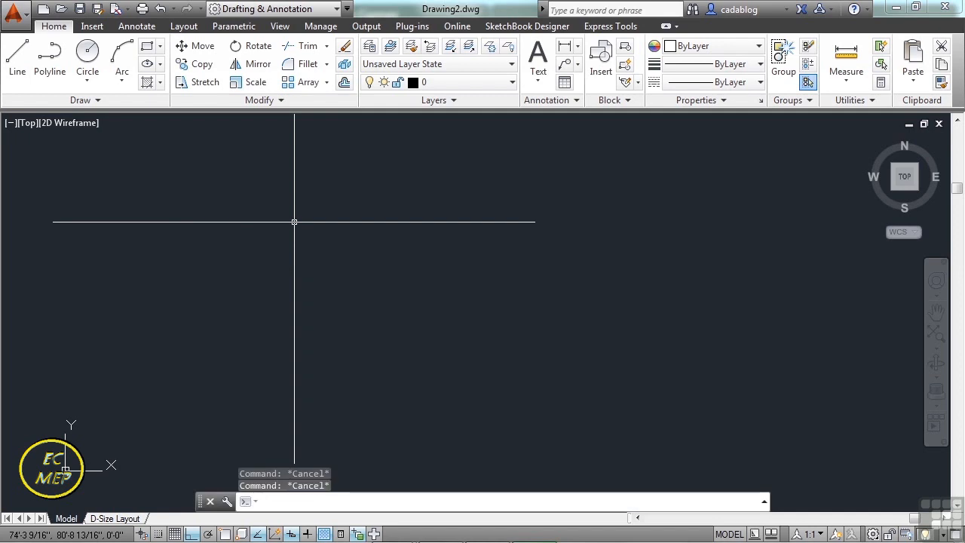
Draw an irregular six-sided polyline freehand with Ortho off, and finish it with the Close option.
{"action": "type", "text": "pl"}
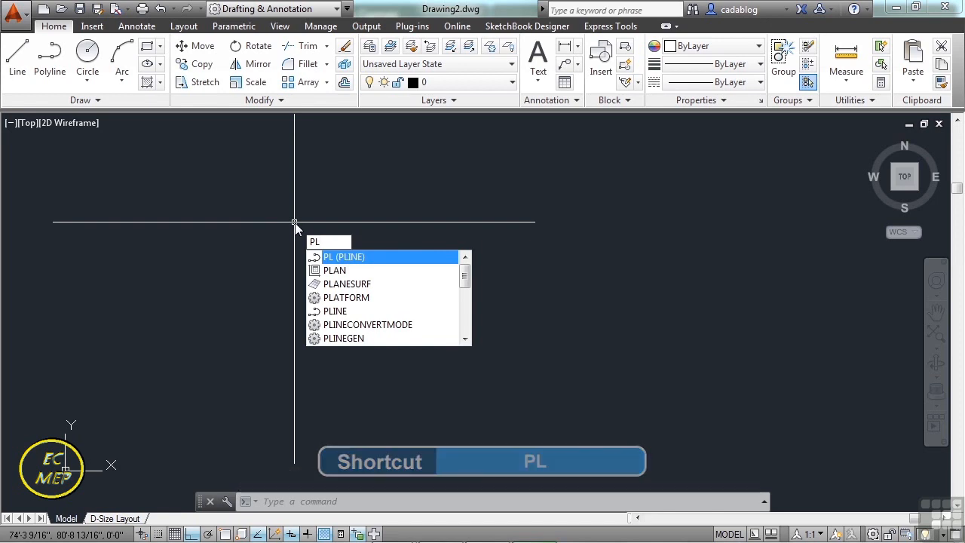
{"action": "key", "text": "Return"}
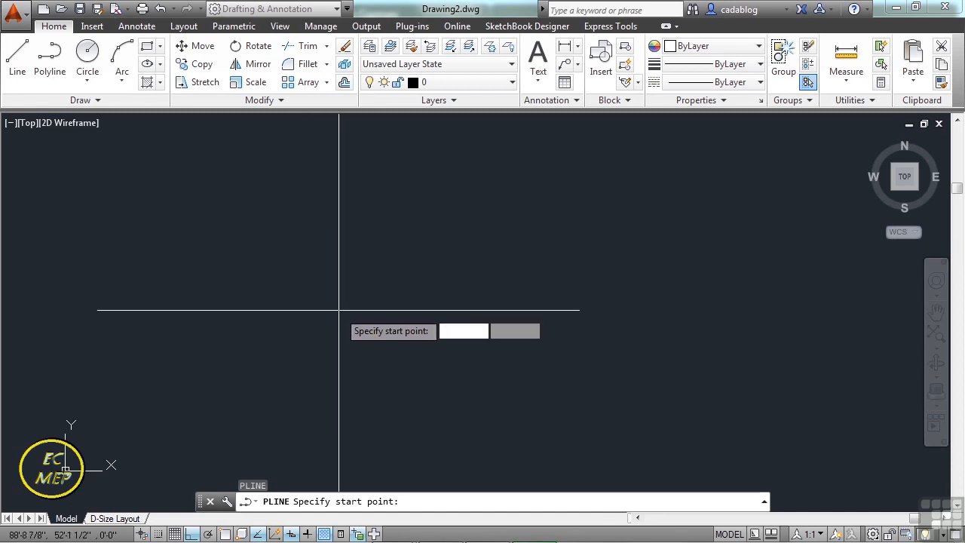
{"action": "left_click", "coordinate": [296, 311]}
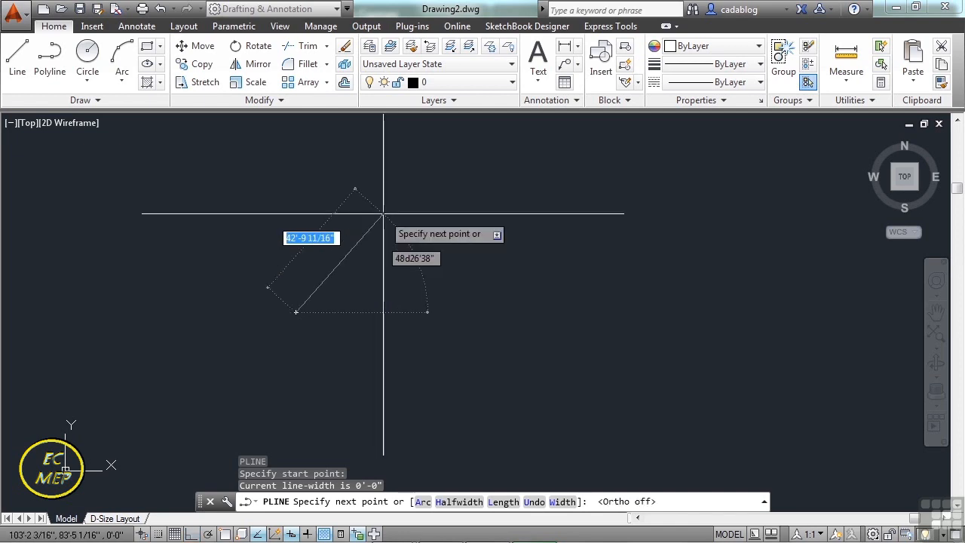
{"action": "left_click", "coordinate": [378, 202]}
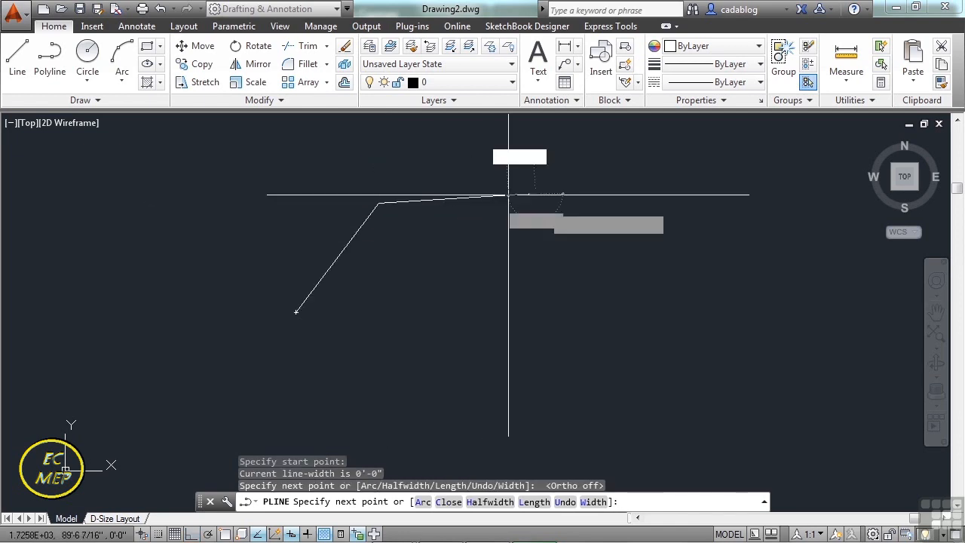
{"action": "left_click", "coordinate": [535, 195]}
{"action": "left_click", "coordinate": [603, 287]}
{"action": "left_click", "coordinate": [503, 379]}
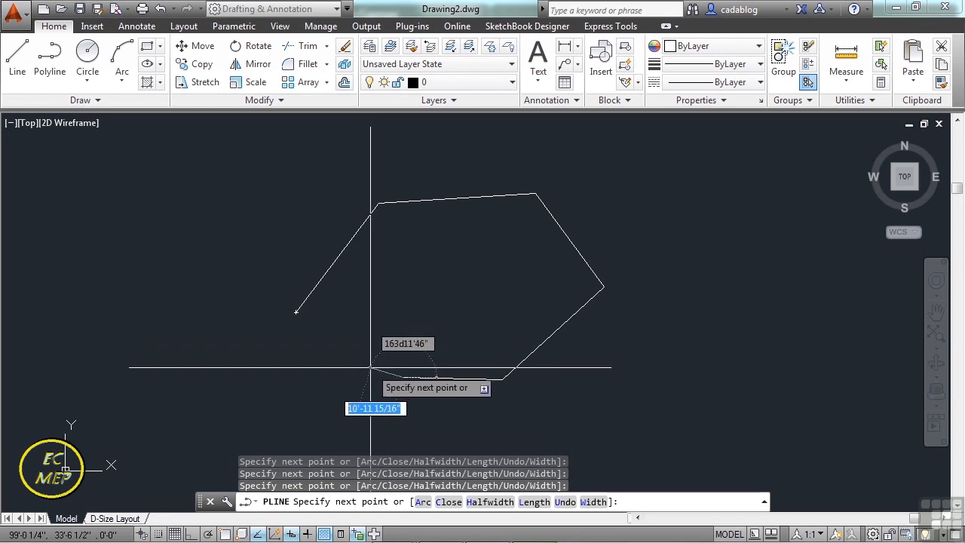
{"action": "type", "text": "c"}
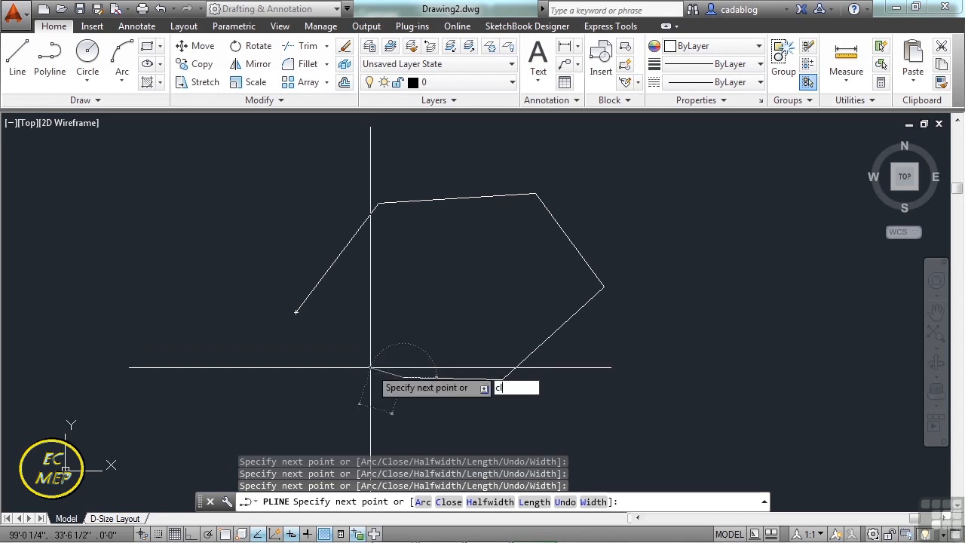
{"action": "type", "text": "l"}
{"action": "key", "text": "Return"}
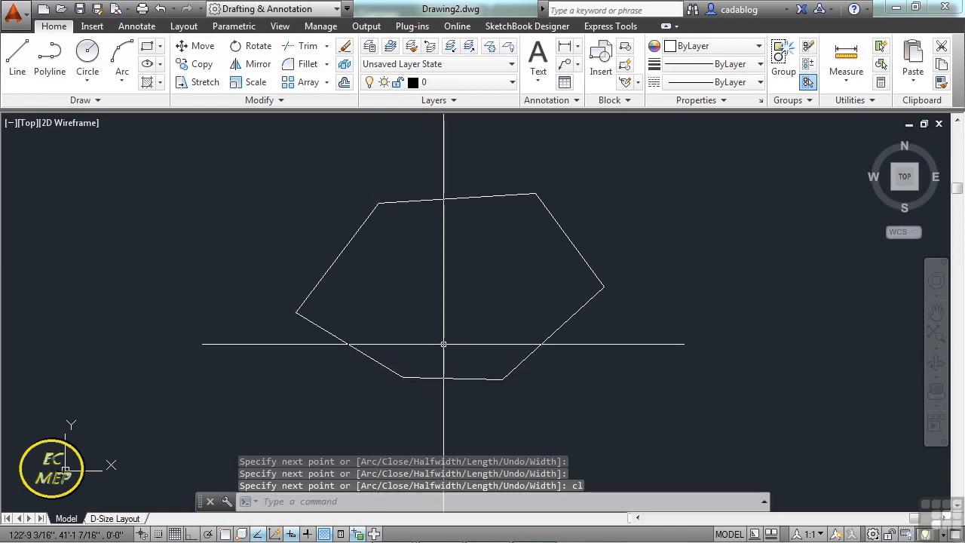
Draw a triangle from line segments to the right of the polyline and complete it with the Close option.
{"action": "type", "text": "line"}
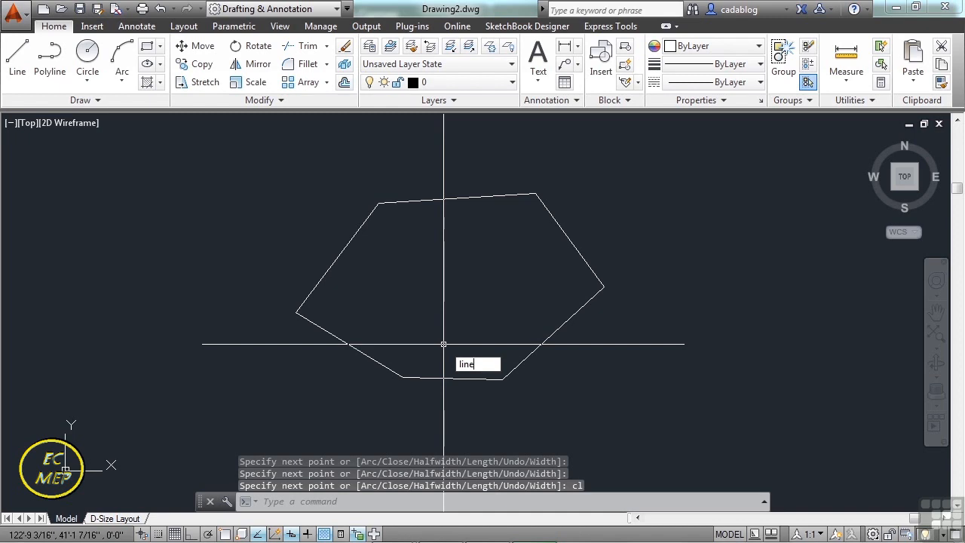
{"action": "key", "text": "Return"}
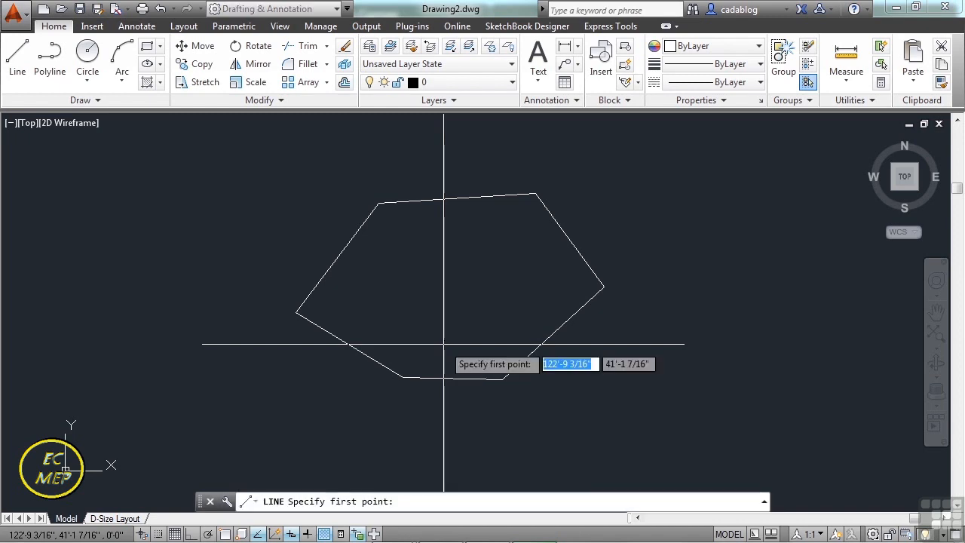
{"action": "left_click", "coordinate": [675, 236]}
{"action": "left_click", "coordinate": [677, 330]}
{"action": "left_click", "coordinate": [768, 329]}
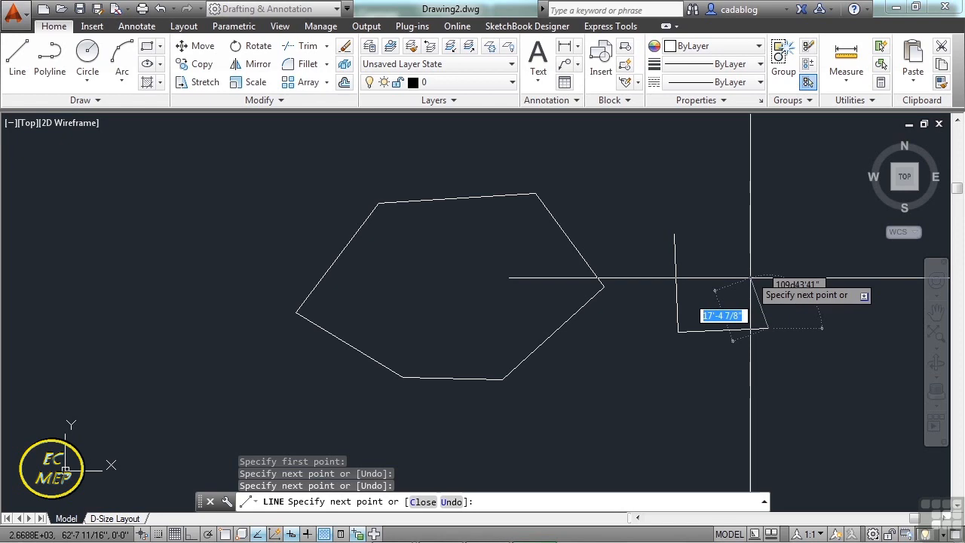
{"action": "type", "text": "cl"}
{"action": "key", "text": "Return"}
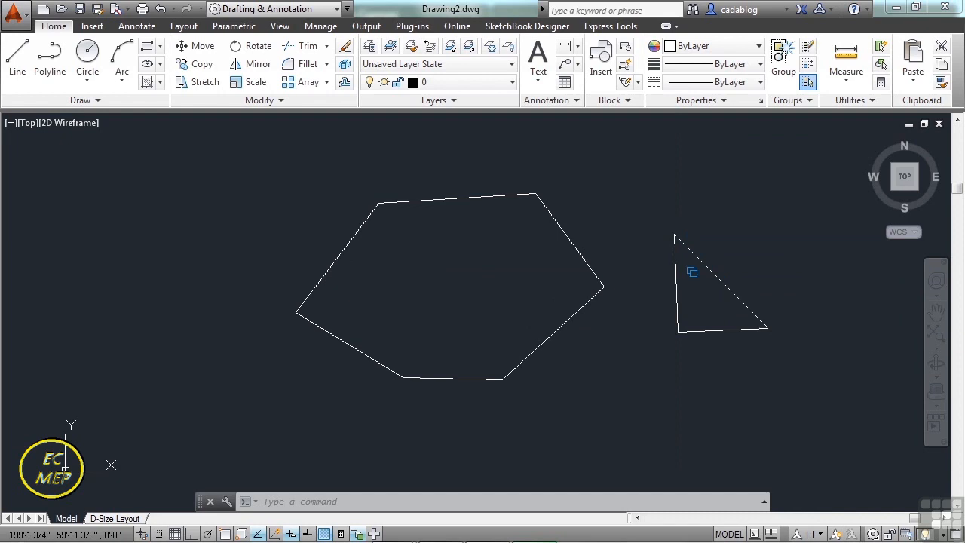
Select the triangle's sides to examine whether they are separate objects, and clear the selection.
{"action": "left_click", "coordinate": [722, 272]}
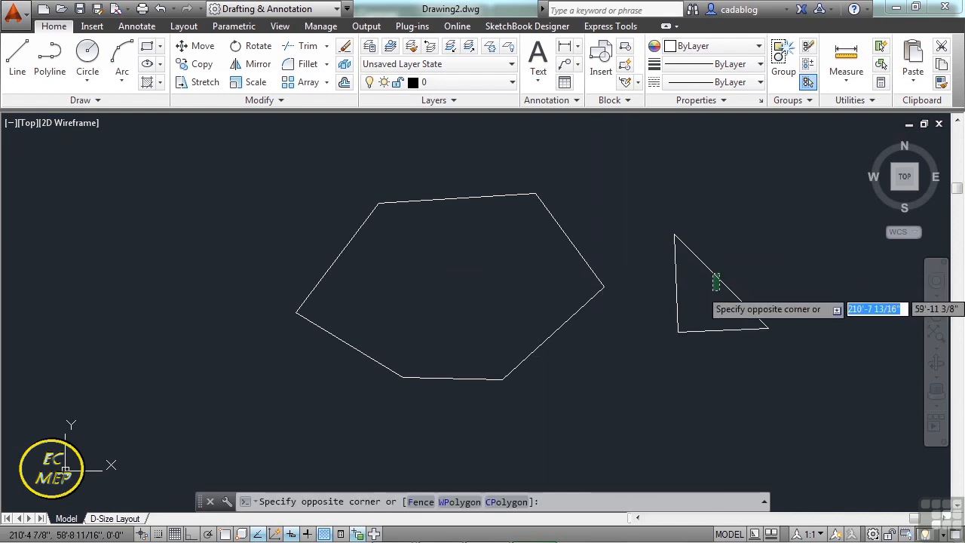
{"action": "left_click", "coordinate": [680, 292]}
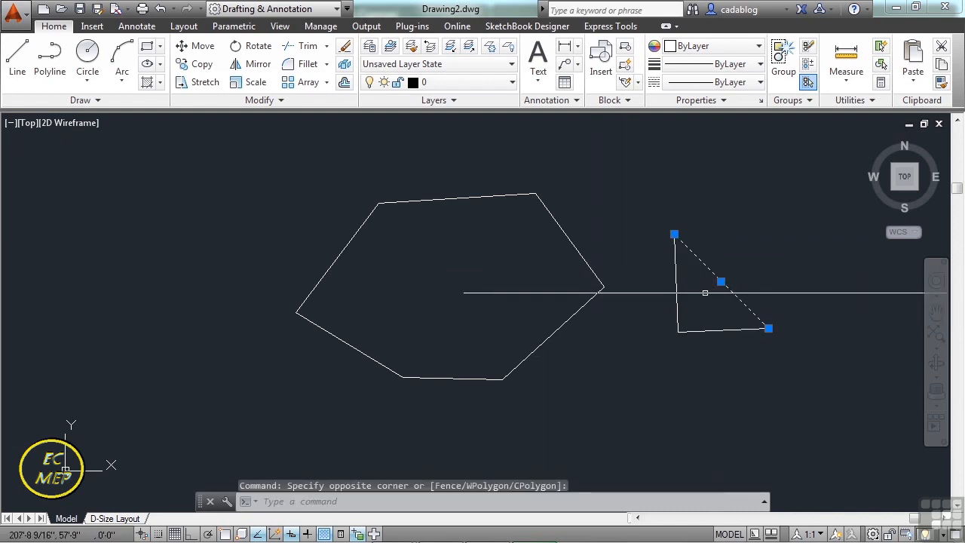
{"action": "left_click", "coordinate": [721, 329]}
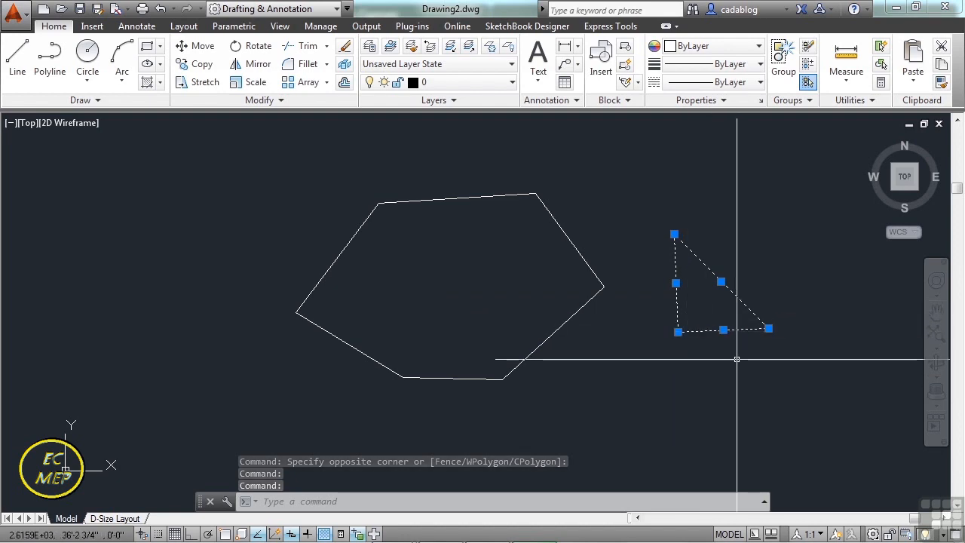
{"action": "key", "text": "Escape"}
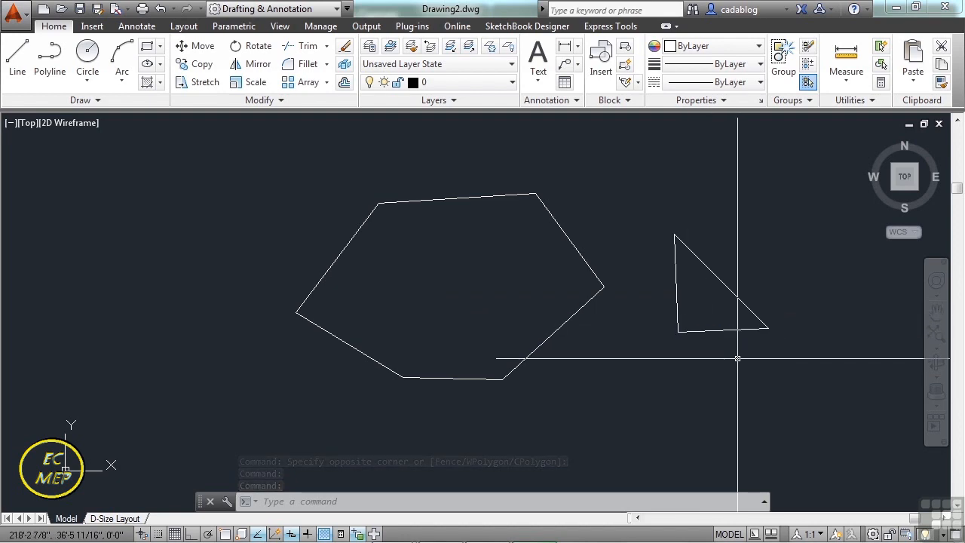
Select the polyline, stretch its leftmost vertex inward, and stretch its rightmost vertex across past the opposite side.
{"action": "left_click", "coordinate": [571, 317]}
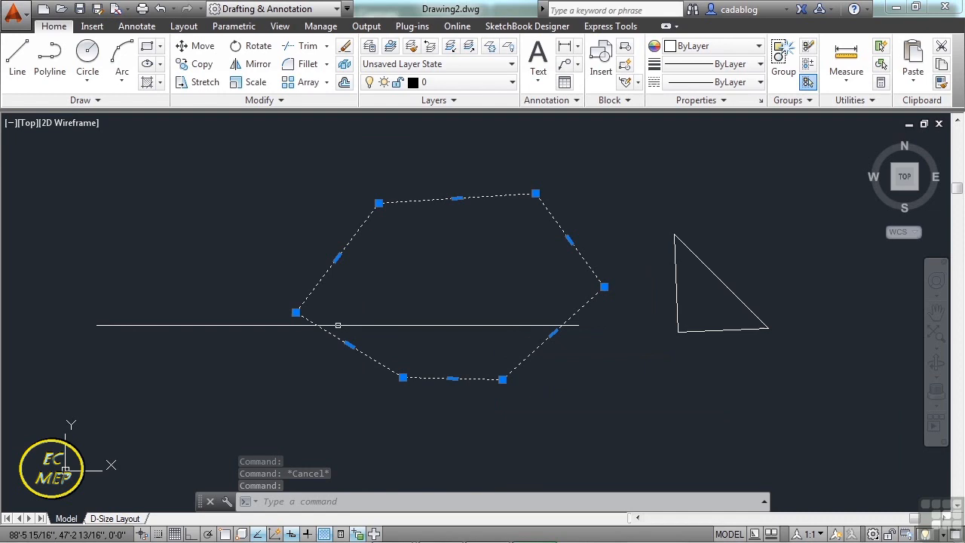
{"action": "left_click", "coordinate": [295, 312]}
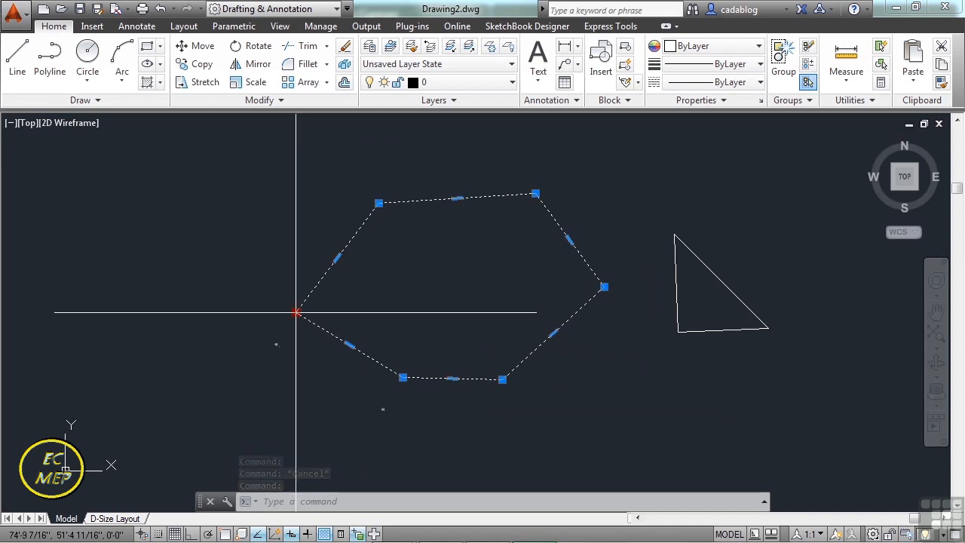
{"action": "left_click", "coordinate": [419, 298]}
{"action": "left_click", "coordinate": [604, 286]}
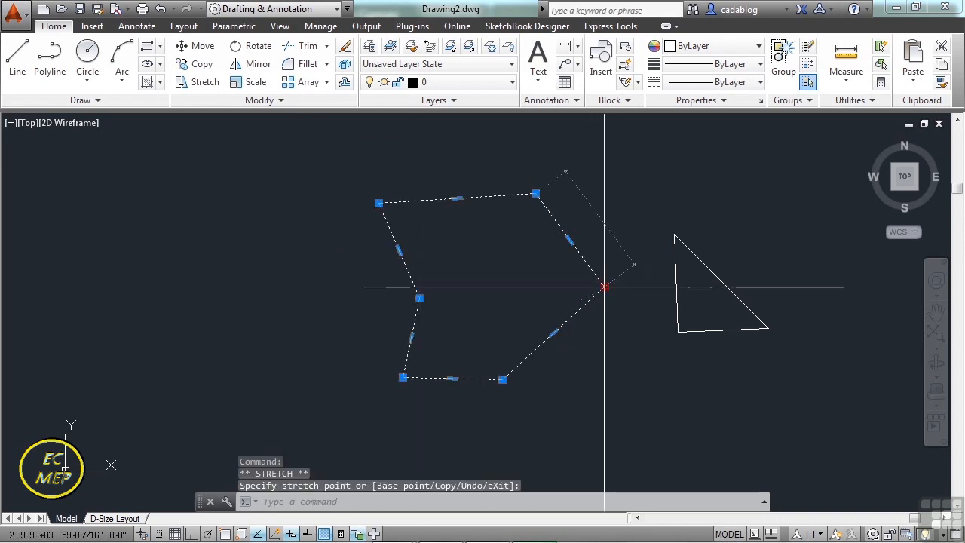
{"action": "left_click", "coordinate": [366, 305]}
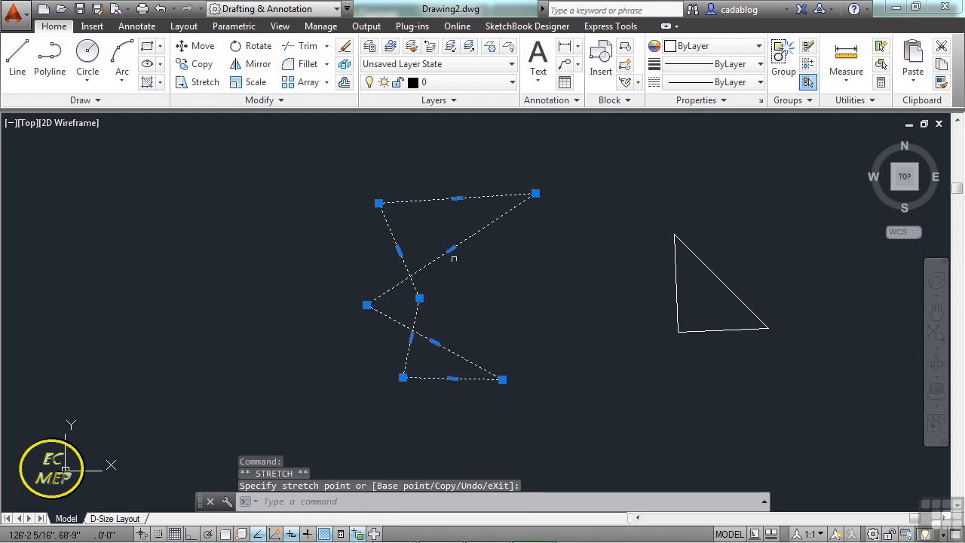
Convert the polyline's upper diagonal segment to an arc and stretch its lower end vertex back out to the right.
{"action": "mouse_move", "coordinate": [453, 250]}
{"action": "left_click", "coordinate": [498, 308]}
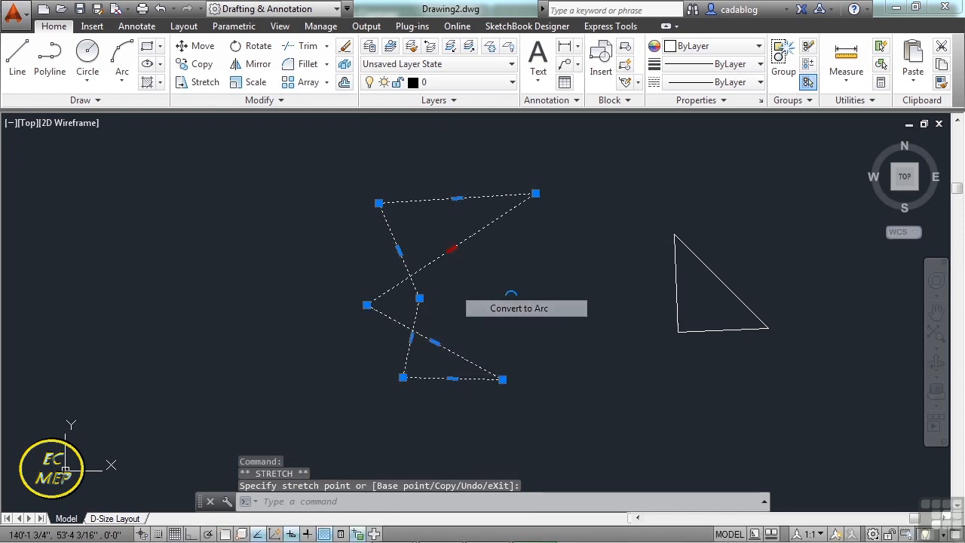
{"action": "left_click", "coordinate": [490, 279]}
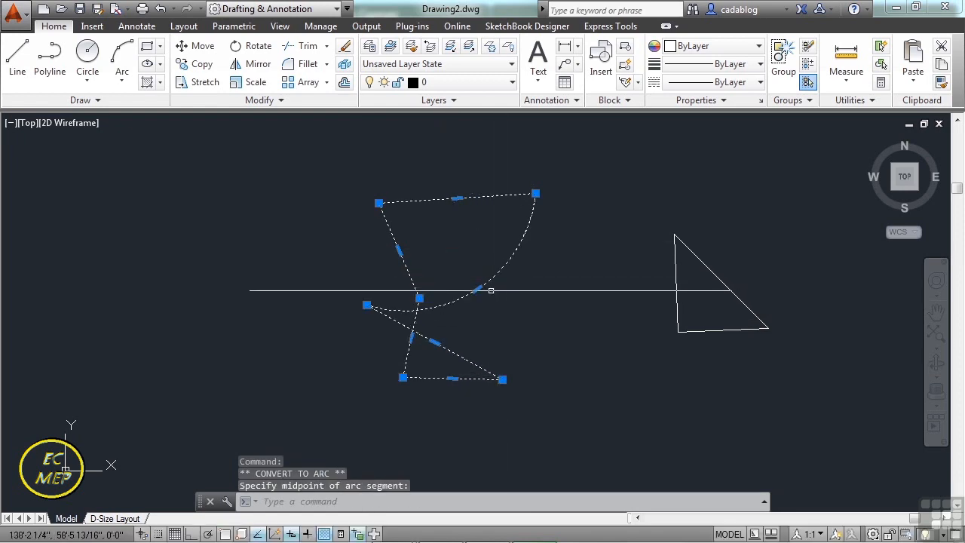
{"action": "left_click", "coordinate": [366, 305]}
{"action": "left_click", "coordinate": [559, 332]}
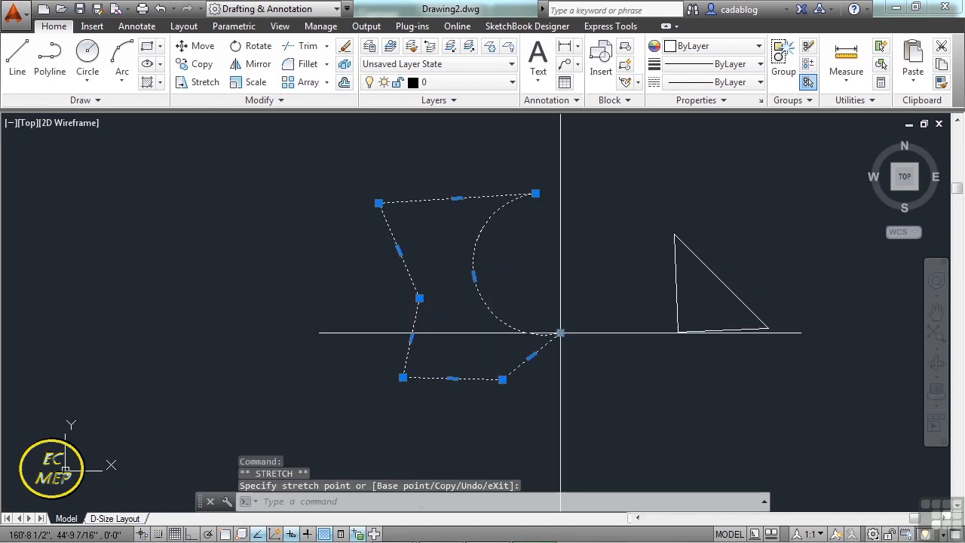
{"action": "key", "text": "Escape"}
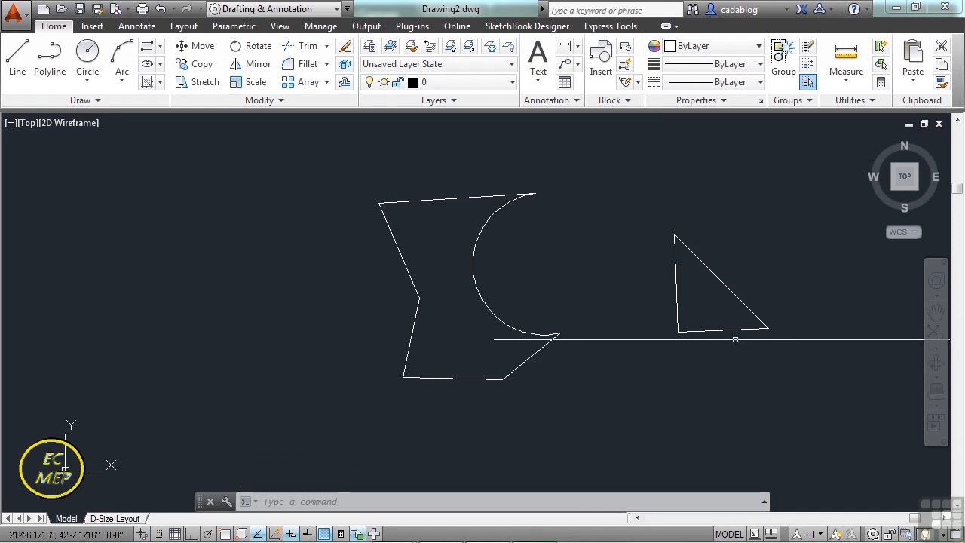
Move the triangle's bottom line down and away from the other two sides, and stretch its left end upward.
{"action": "left_click", "coordinate": [730, 330]}
{"action": "left_click", "coordinate": [723, 330]}
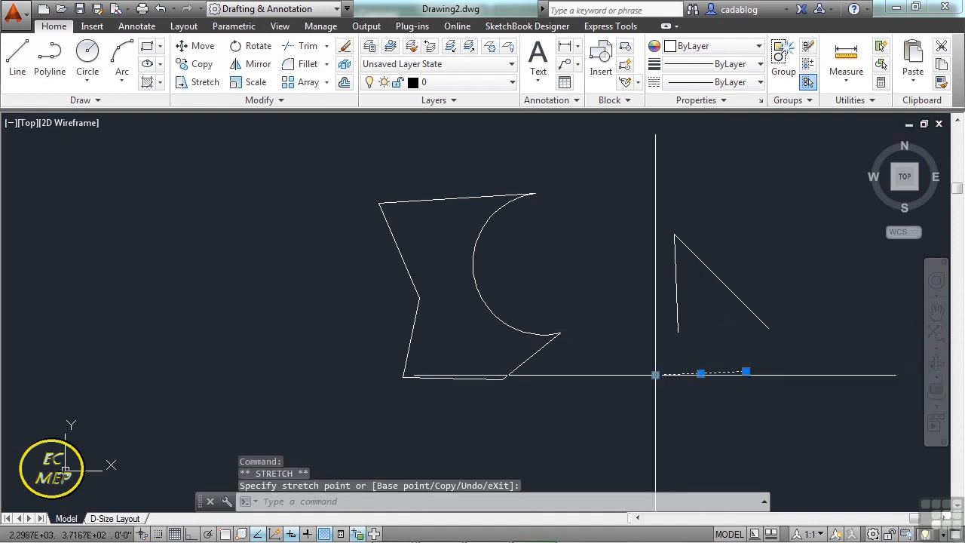
{"action": "left_click", "coordinate": [655, 374]}
{"action": "left_click", "coordinate": [656, 375]}
{"action": "key", "text": "Escape"}
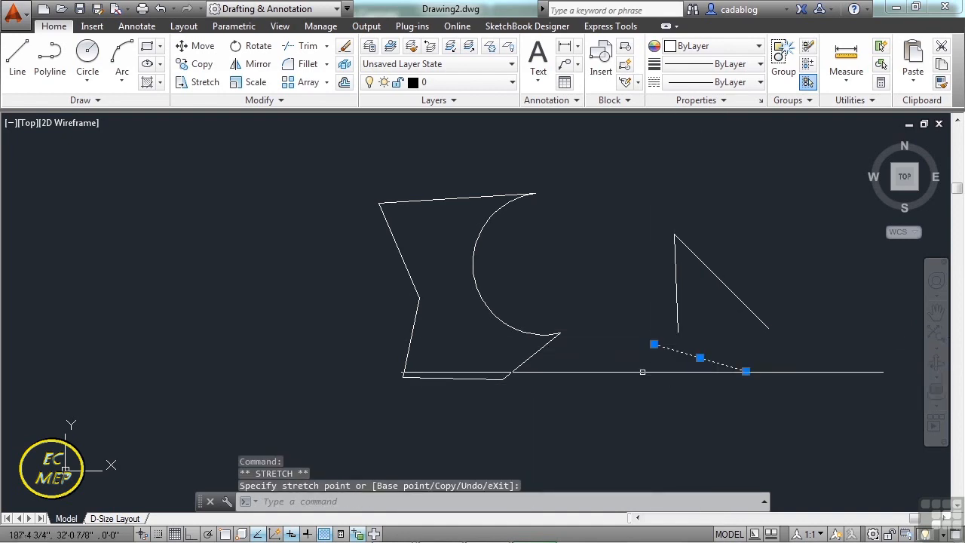
{"action": "key", "text": "Escape"}
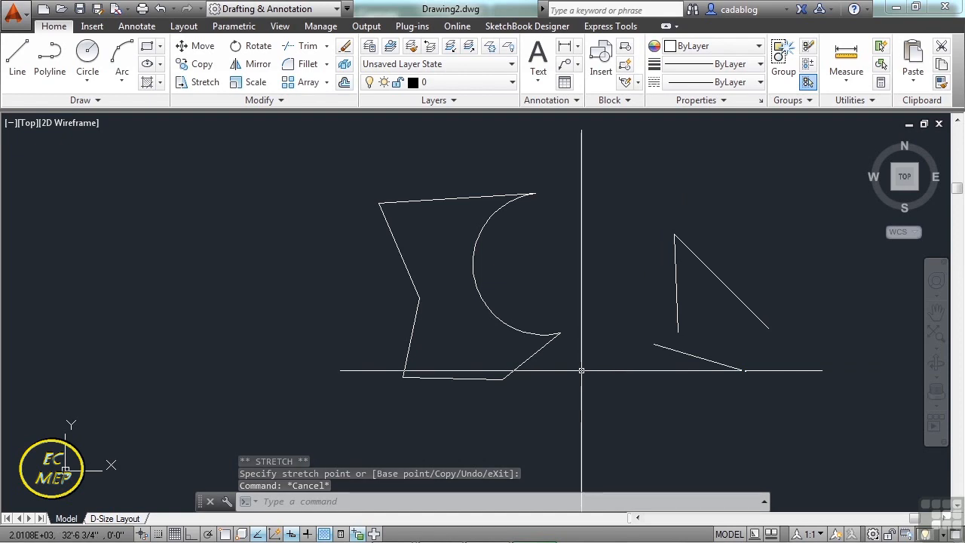
Erase the polyline and the three triangle lines with one crossing selection.
{"action": "type", "text": "e"}
{"action": "key", "text": "Return"}
{"action": "left_click", "coordinate": [780, 136]}
{"action": "left_click", "coordinate": [371, 437]}
{"action": "key", "text": "Return"}
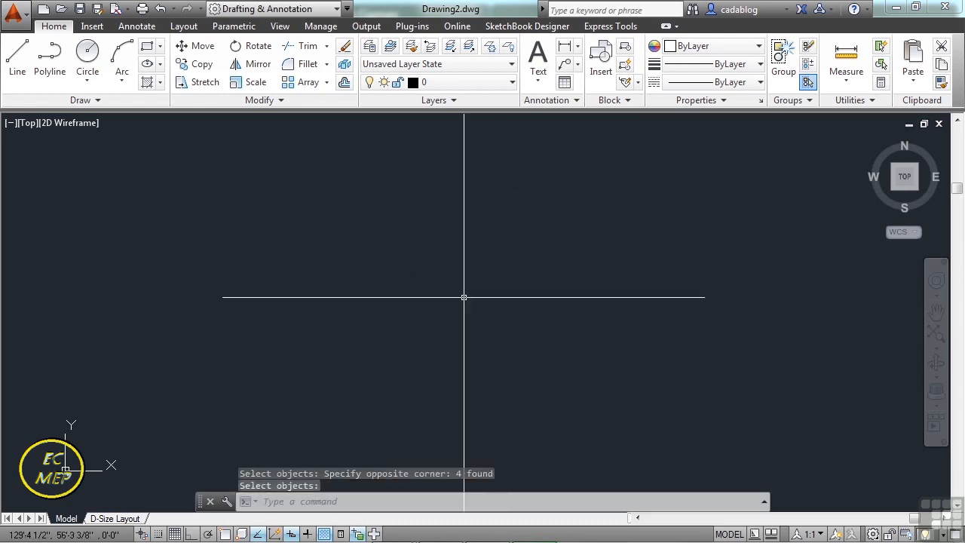
Start a polyline in the empty drawing area with Ortho on and draw a first segment 10 inches straight up.
{"action": "scroll", "coordinate": [463, 295], "scroll_direction": "down", "scroll_amount": 2}
{"action": "type", "text": "pl"}
{"action": "key", "text": "Return"}
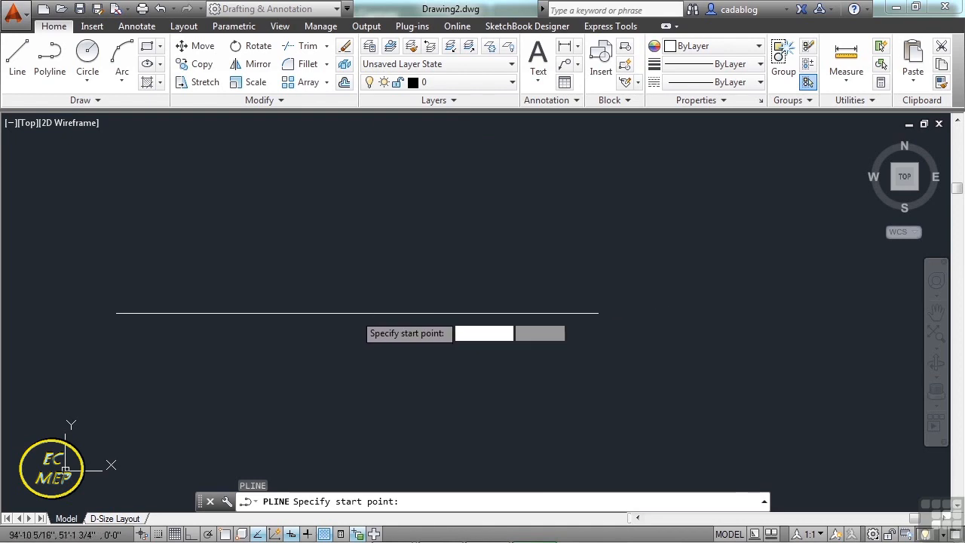
{"action": "left_click", "coordinate": [348, 269]}
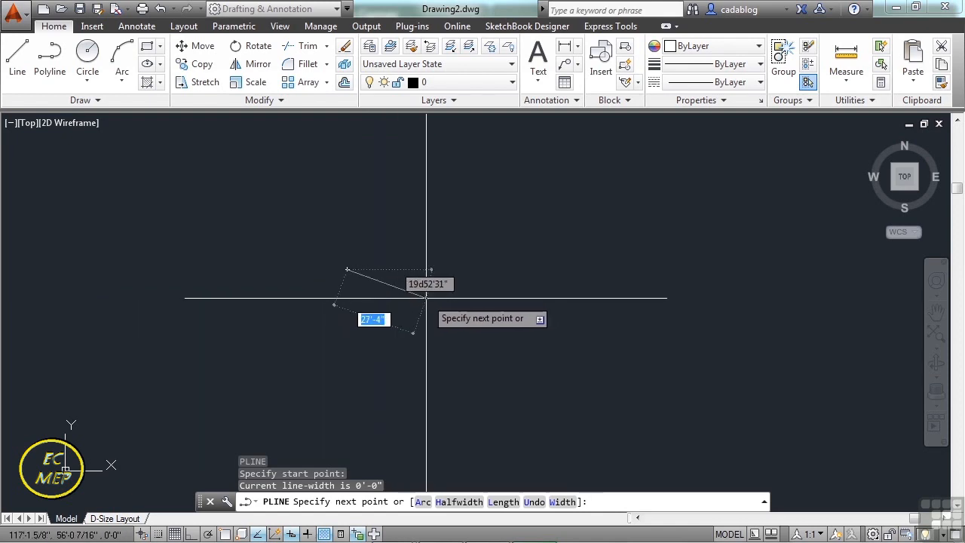
{"action": "key", "text": "F8"}
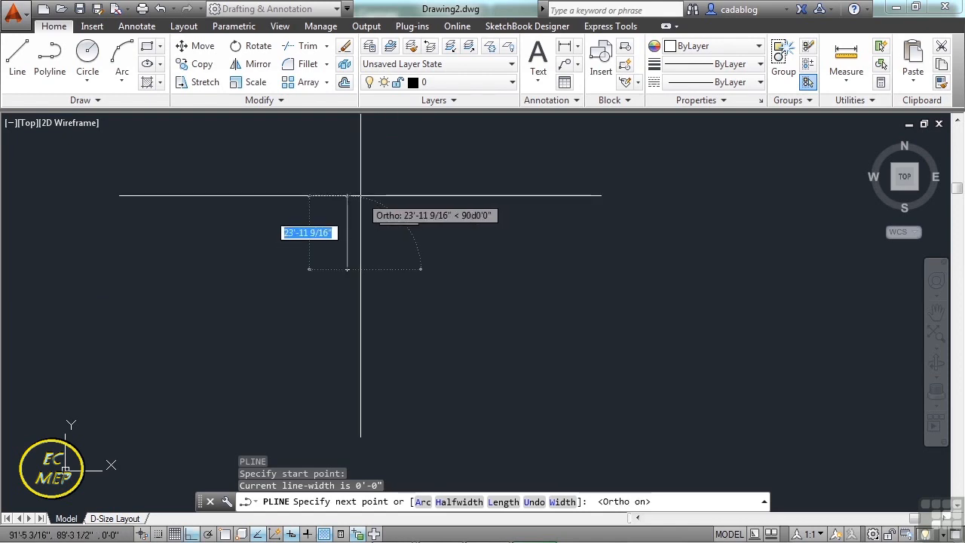
{"action": "type", "text": "10"}
{"action": "key", "text": "Return"}
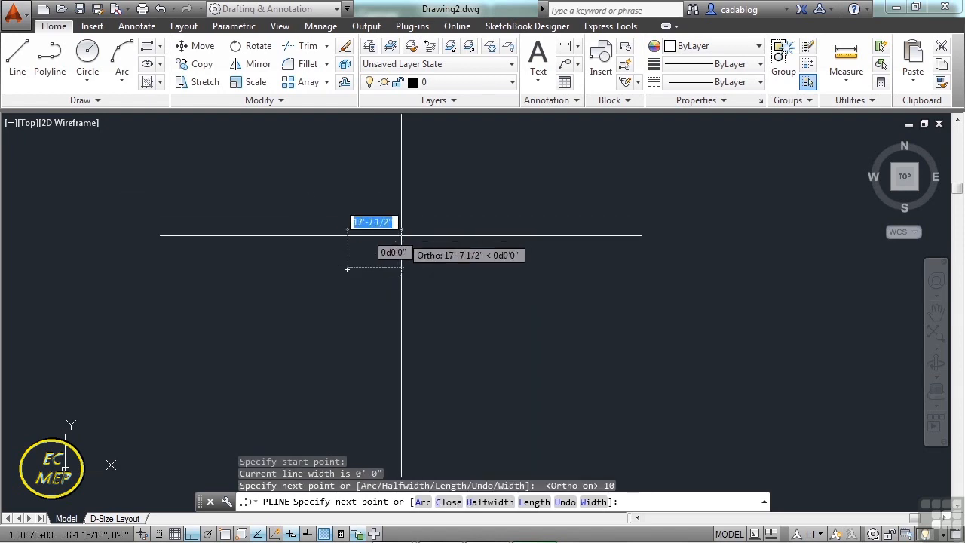
Turn Ortho off and continue the polyline with an arc curving up and to the right, ending about 3'-2" from the vertical segment's top.
{"action": "scroll", "coordinate": [334, 261], "scroll_direction": "up", "scroll_amount": 5}
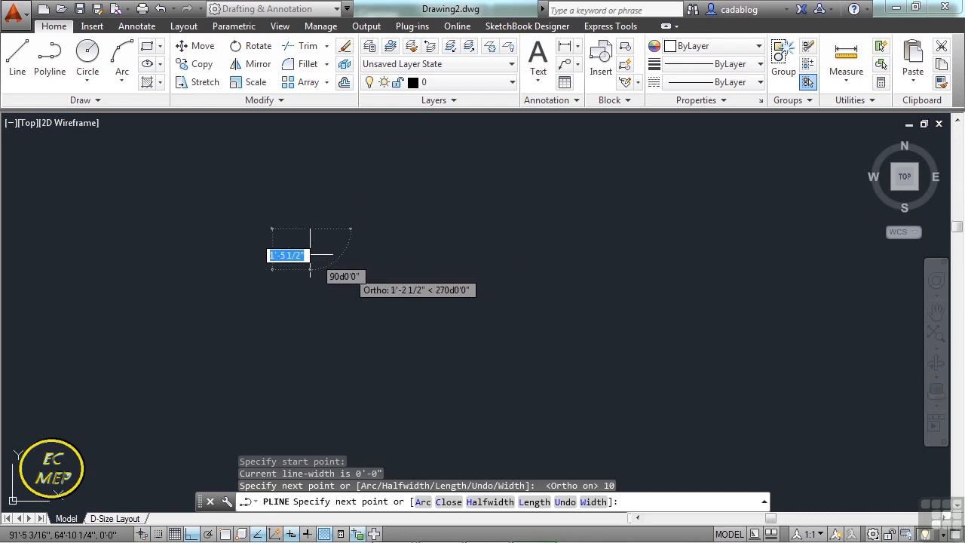
{"action": "mouse_move", "coordinate": [409, 213]}
{"action": "middle_mouse_down"}
{"action": "mouse_move", "coordinate": [475, 304]}
{"action": "mouse_move", "coordinate": [493, 372]}
{"action": "middle_mouse_up"}
{"action": "scroll", "coordinate": [461, 279], "scroll_direction": "down", "scroll_amount": 2}
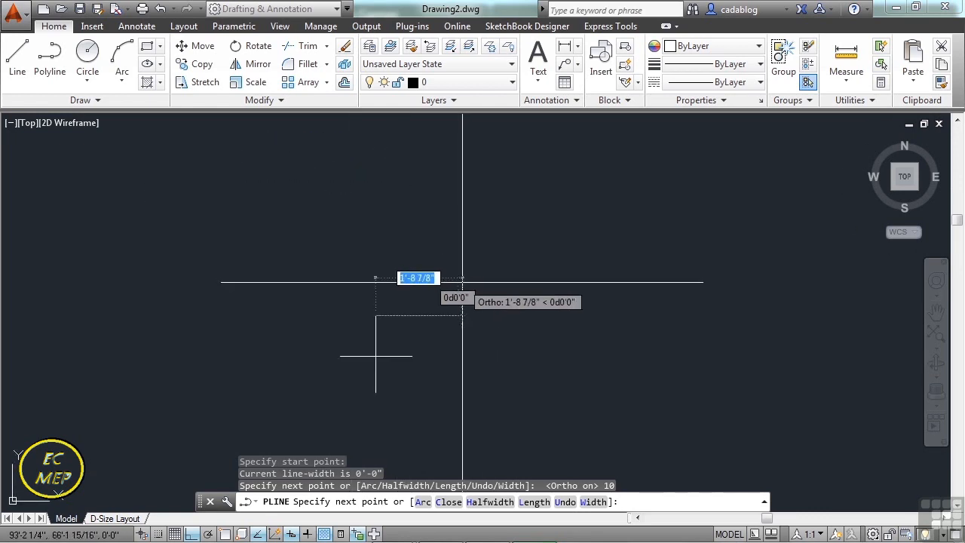
{"action": "scroll", "coordinate": [407, 318], "scroll_direction": "up", "scroll_amount": 2}
{"action": "middle_click_drag", "start_coordinate": [446, 266], "coordinate": [451, 258]}
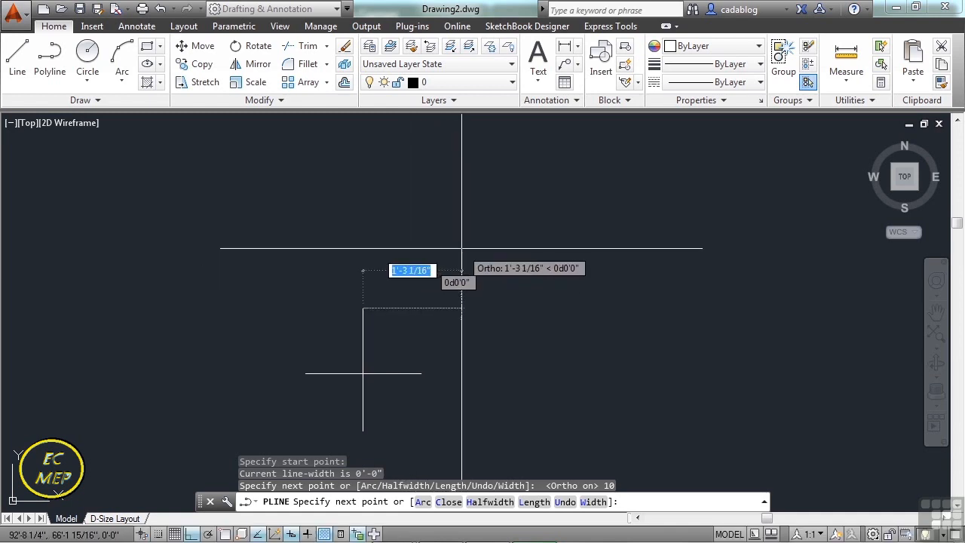
{"action": "key", "text": "F8"}
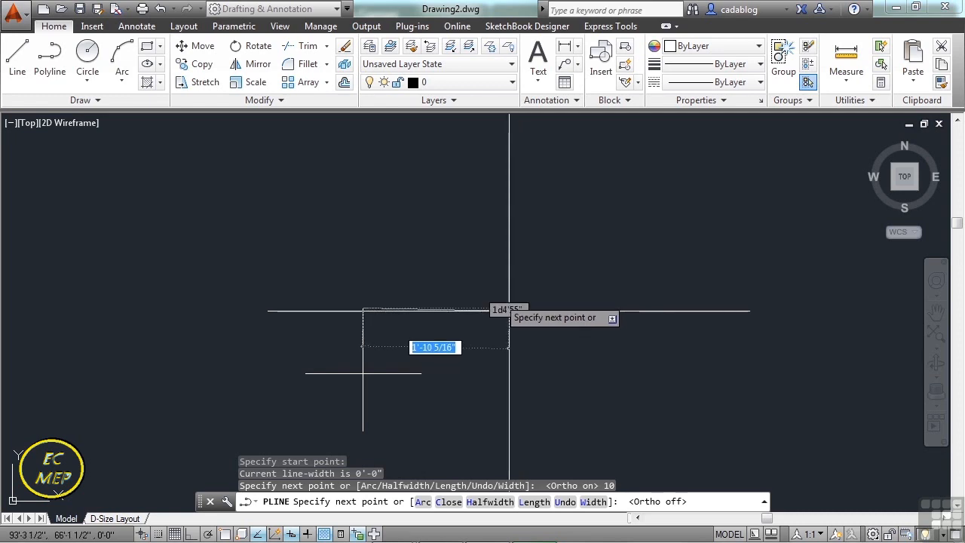
{"action": "type", "text": "a"}
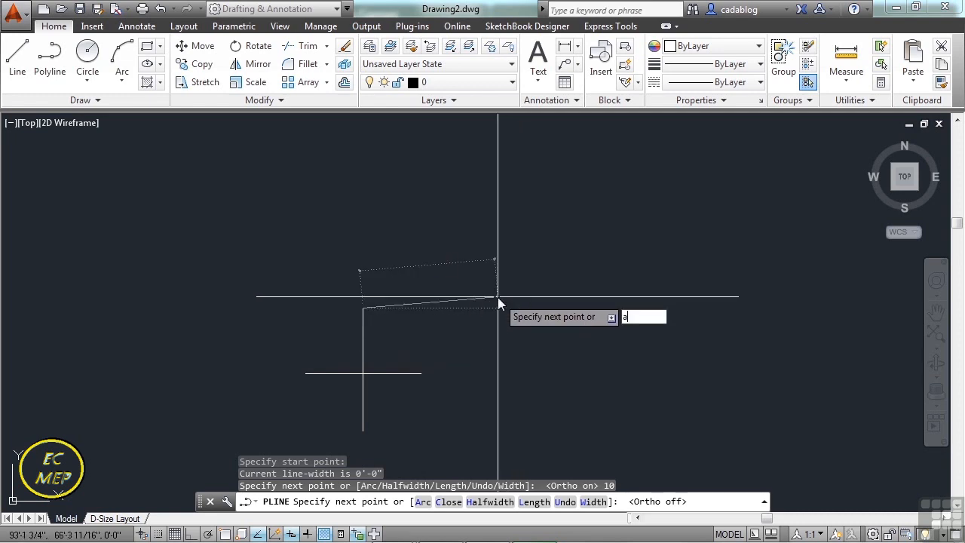
{"action": "key", "text": "Return"}
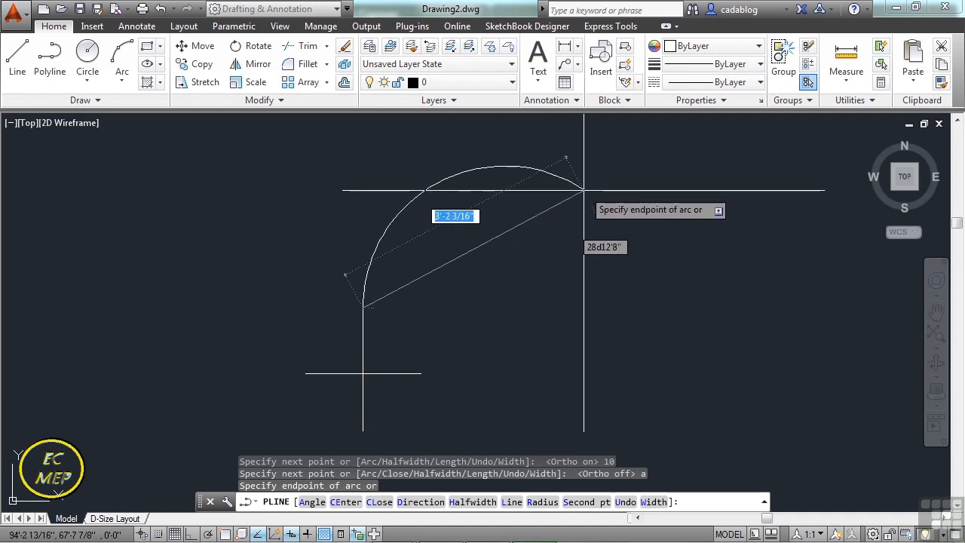
{"action": "left_click", "coordinate": [584, 190]}
Add successively smaller arc segments to the polyline so that it winds inward as a spiral.
{"action": "scroll", "coordinate": [583, 216], "scroll_direction": "down", "scroll_amount": 1}
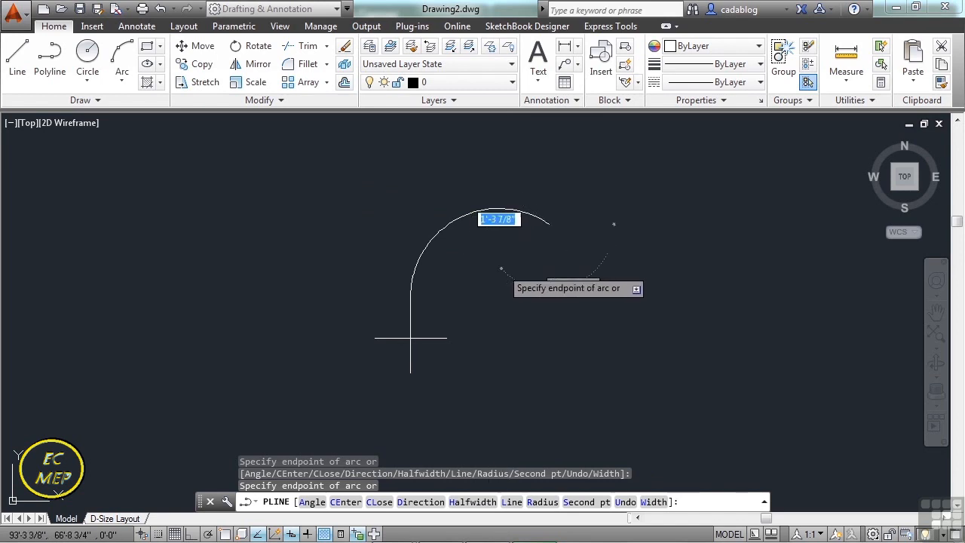
{"action": "scroll", "coordinate": [518, 254], "scroll_direction": "up", "scroll_amount": 1}
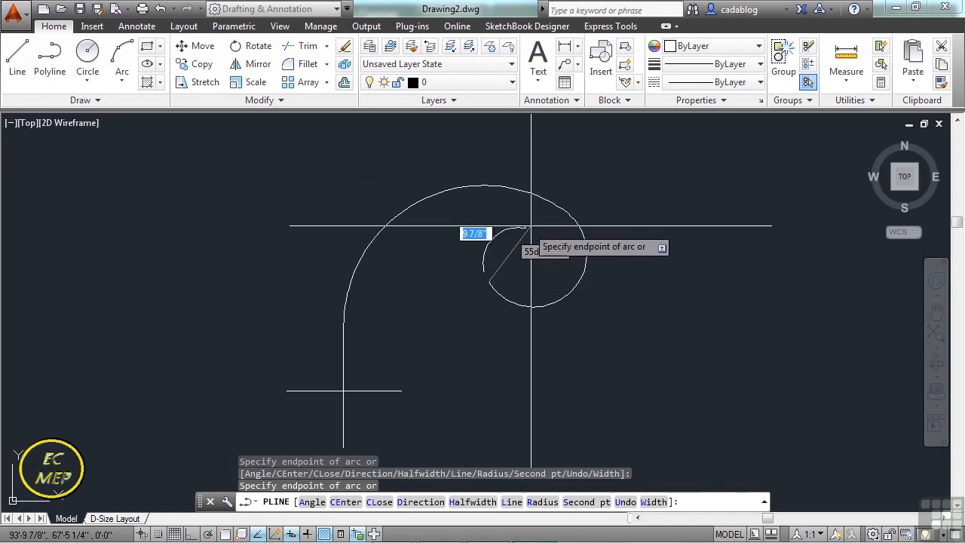
{"action": "left_click", "coordinate": [528, 279]}
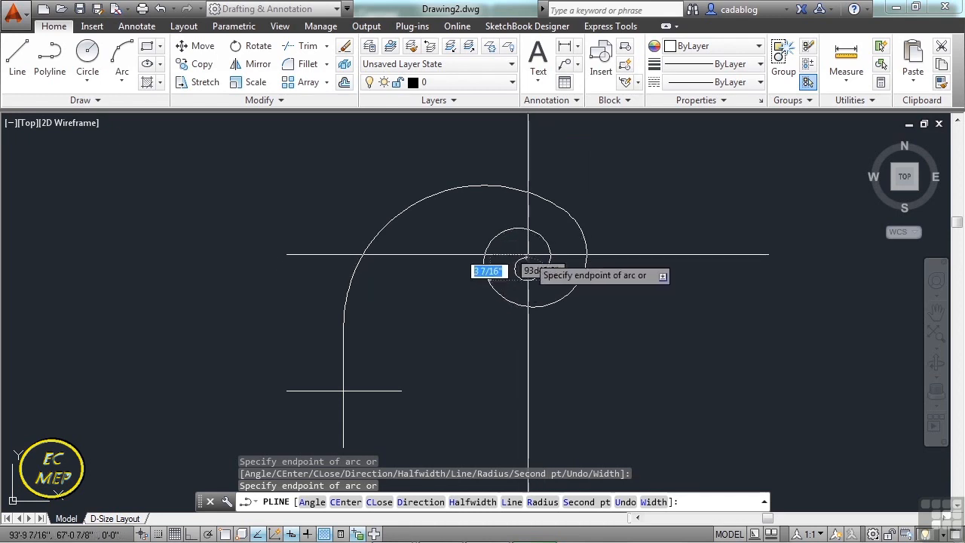
{"action": "scroll", "coordinate": [531, 258], "scroll_direction": "up", "scroll_amount": 1}
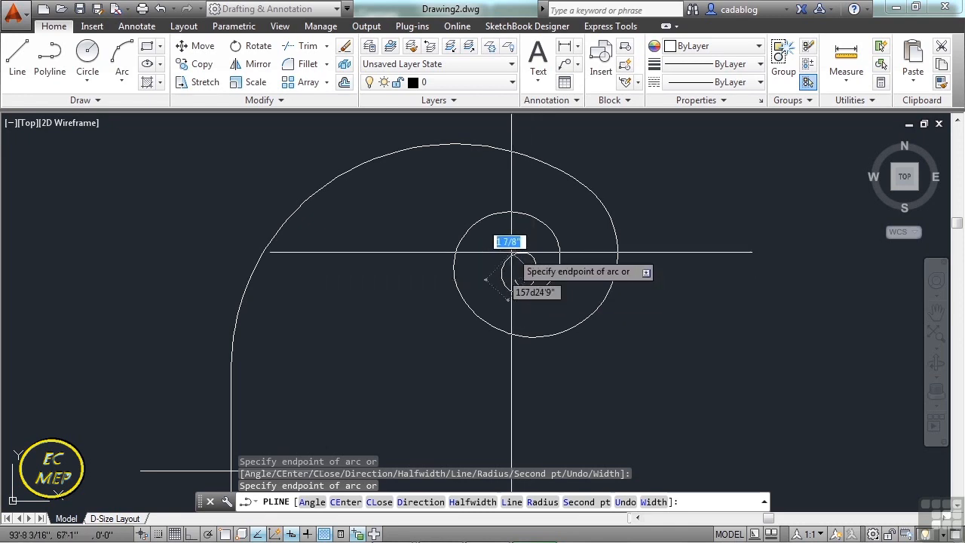
Switch the polyline back to straight segments, draw one from the spiral's center out to the lower right, and finish the polyline.
{"action": "type", "text": "l"}
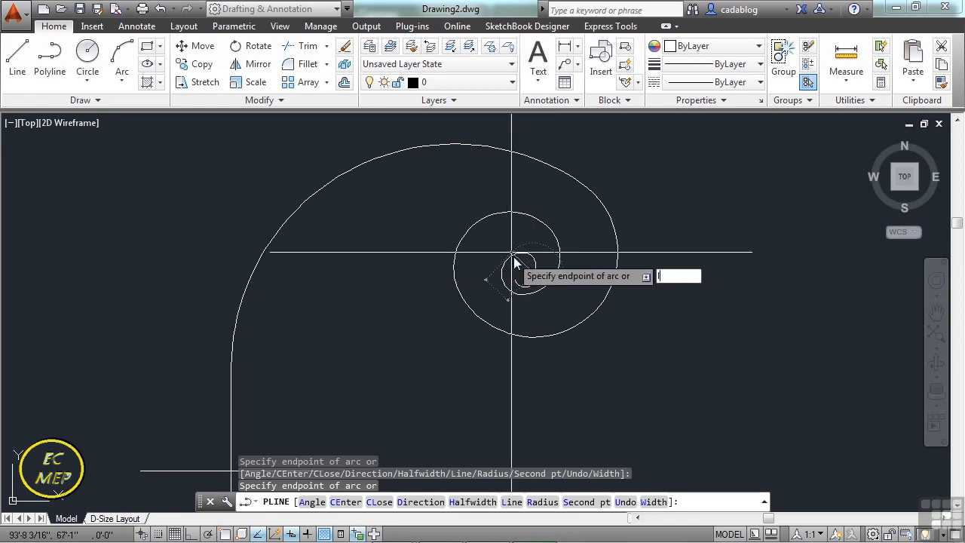
{"action": "key", "text": "Return"}
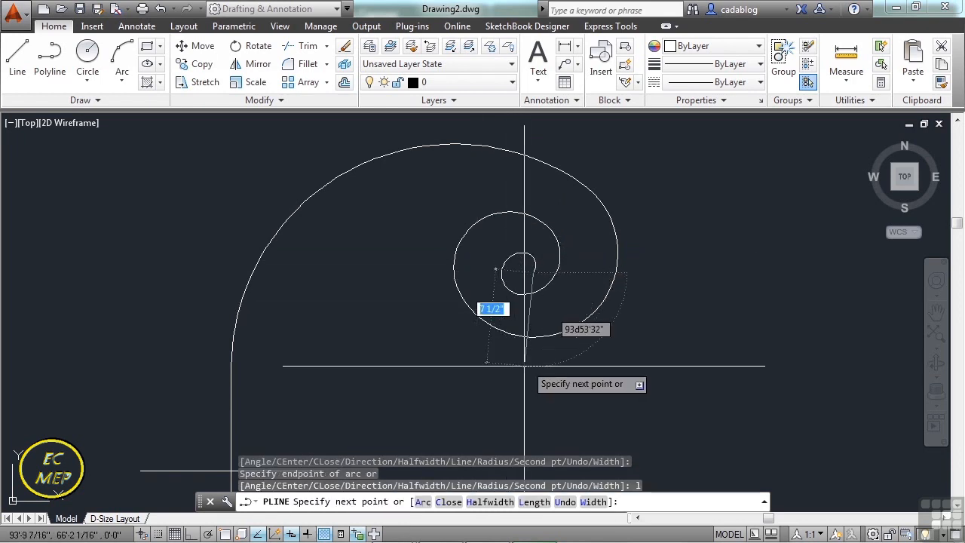
{"action": "left_click", "coordinate": [646, 383]}
{"action": "key", "text": "Return"}
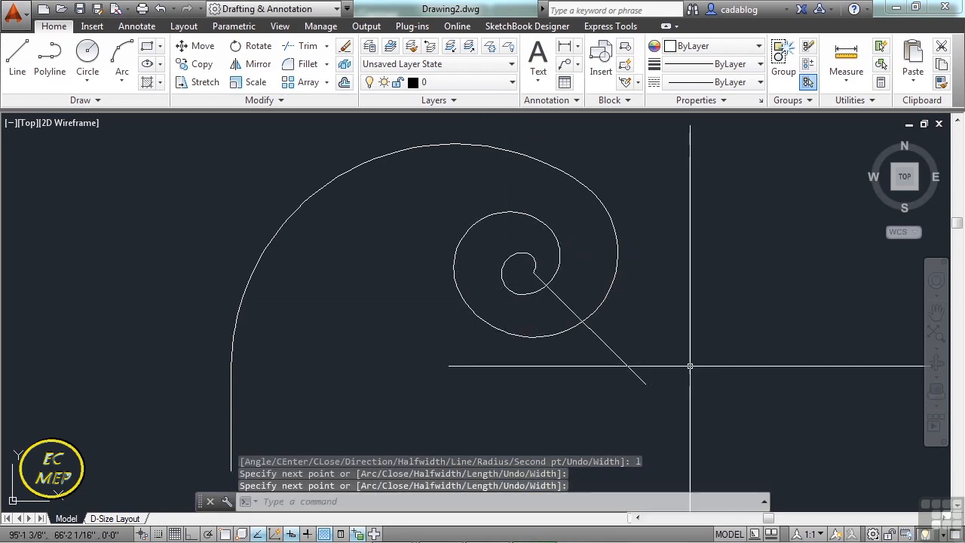
Close the spiral polyline with PEDIT.
{"action": "scroll", "coordinate": [648, 260], "scroll_direction": "down", "scroll_amount": 1}
{"action": "scroll", "coordinate": [576, 265], "scroll_direction": "up", "scroll_amount": 3}
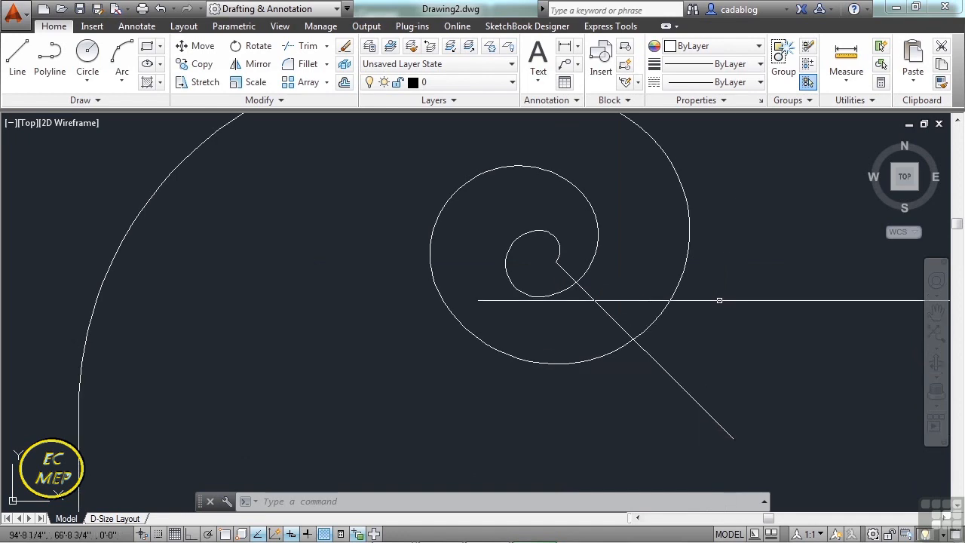
{"action": "scroll", "coordinate": [528, 267], "scroll_direction": "down", "scroll_amount": 2}
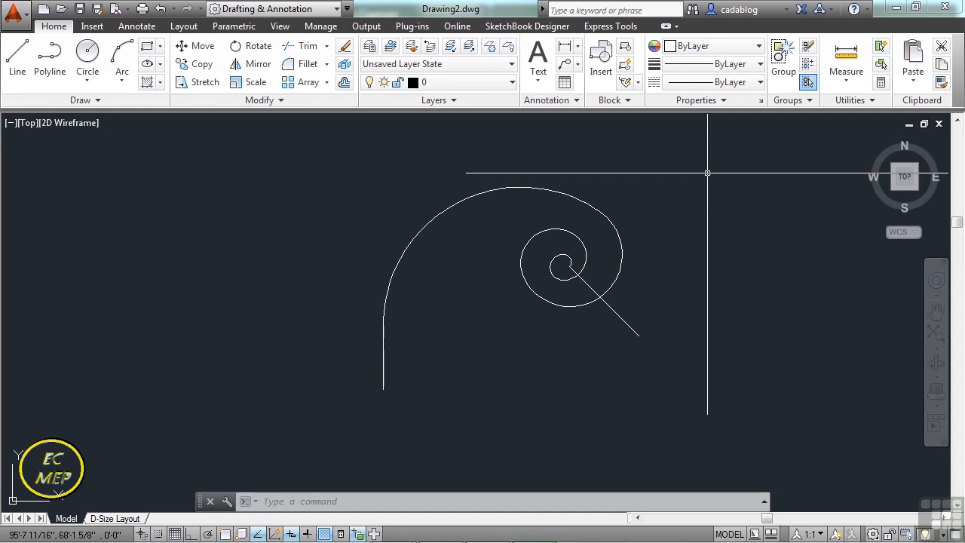
{"action": "type", "text": "PEDIT"}
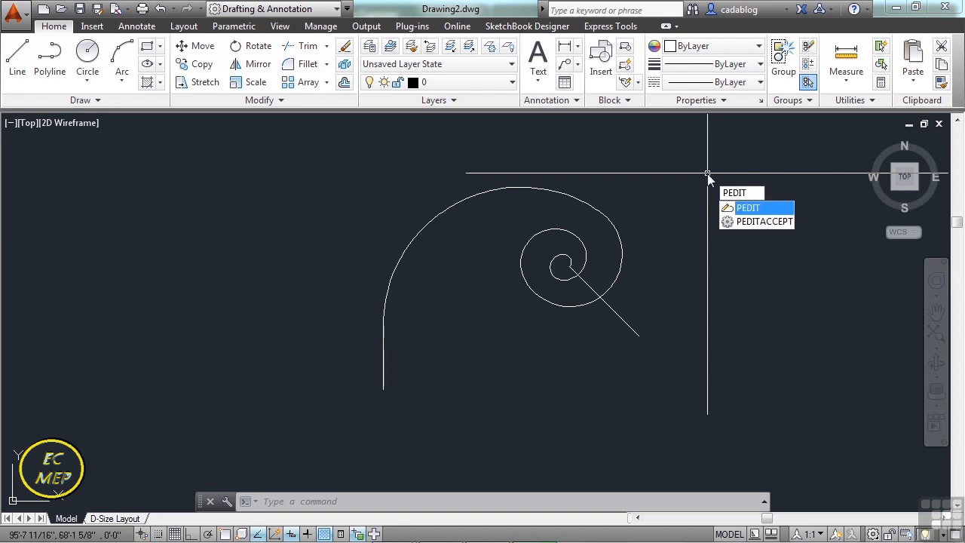
{"action": "key", "text": "Return"}
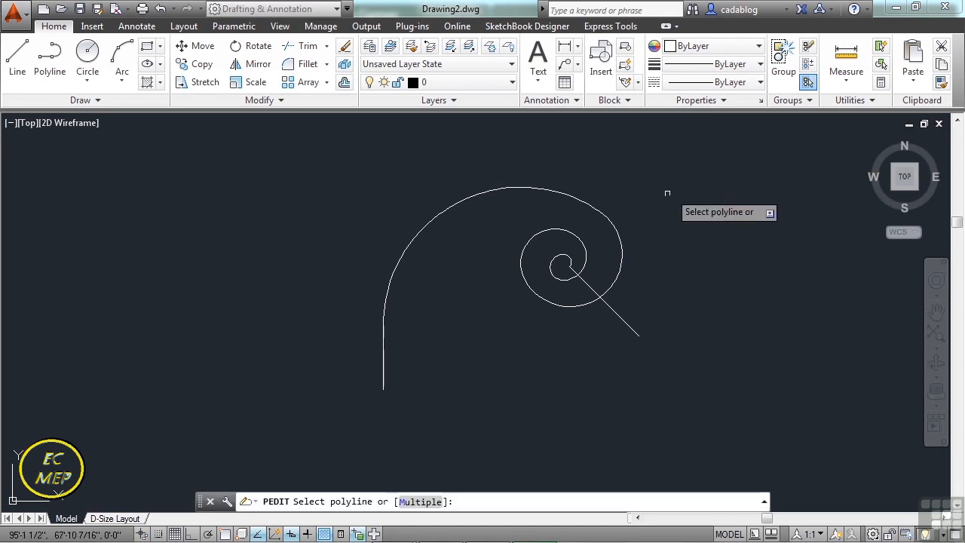
{"action": "left_click", "coordinate": [604, 214]}
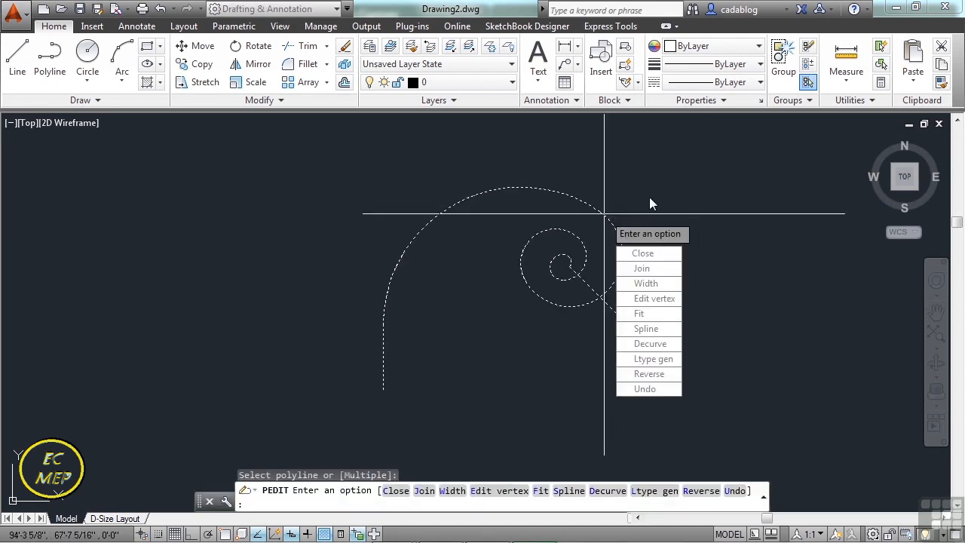
{"action": "left_click", "coordinate": [659, 258]}
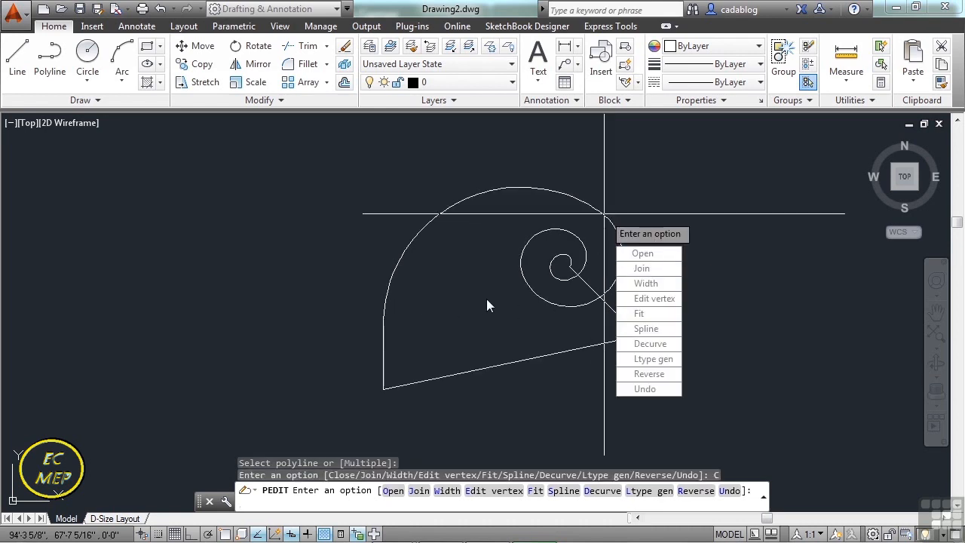
Set the width of all segments of the closed spiral polyline to 1 inch.
{"action": "middle_click_drag", "start_coordinate": [489, 304], "coordinate": [416, 303]}
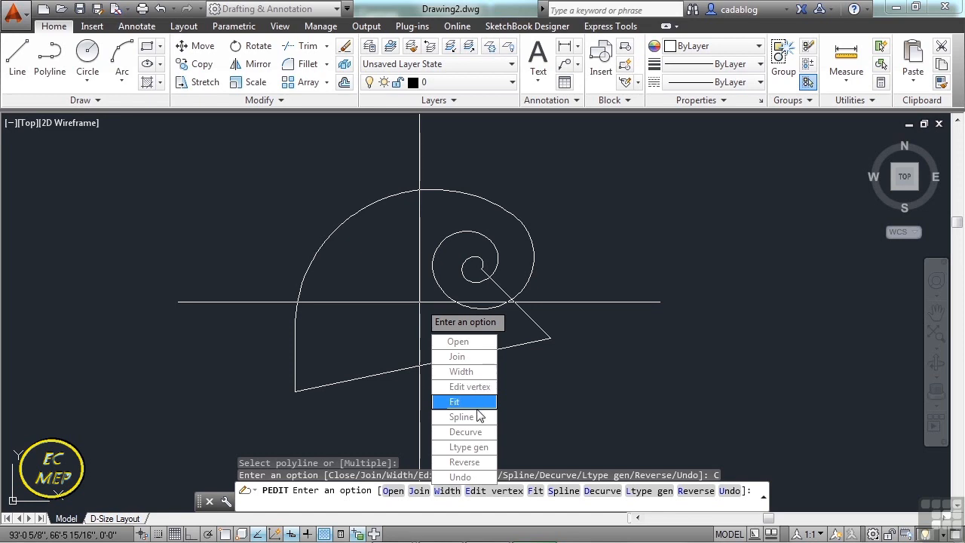
{"action": "left_click", "coordinate": [469, 371]}
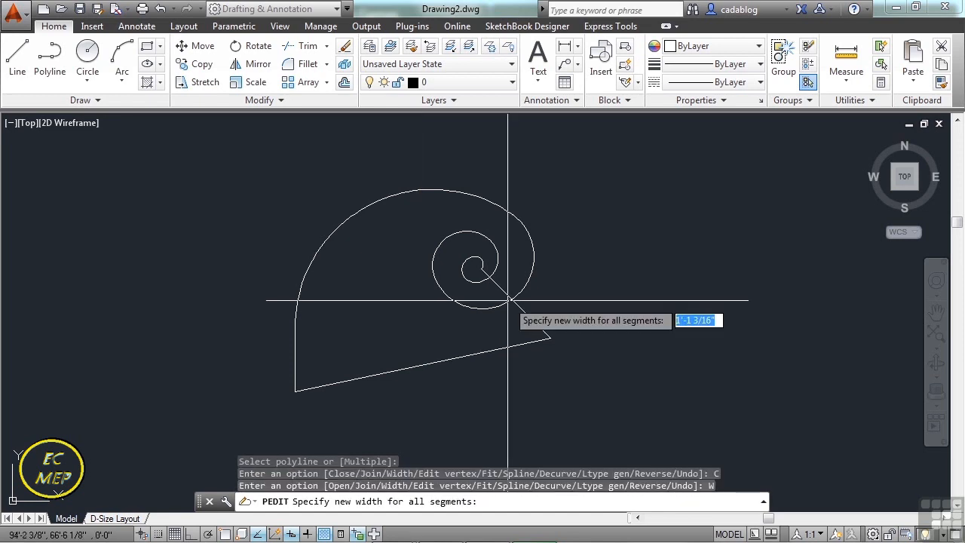
{"action": "type", "text": "1"}
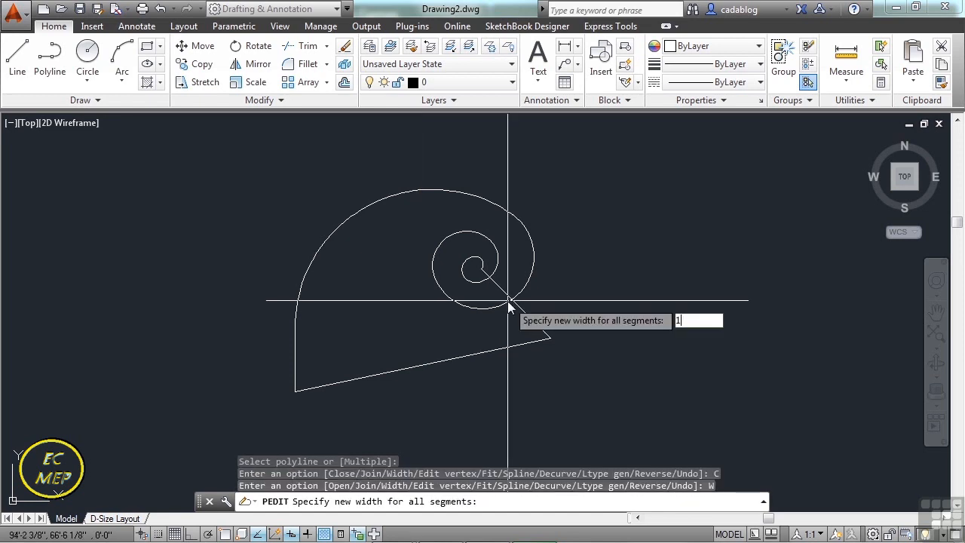
{"action": "key", "text": "Return"}
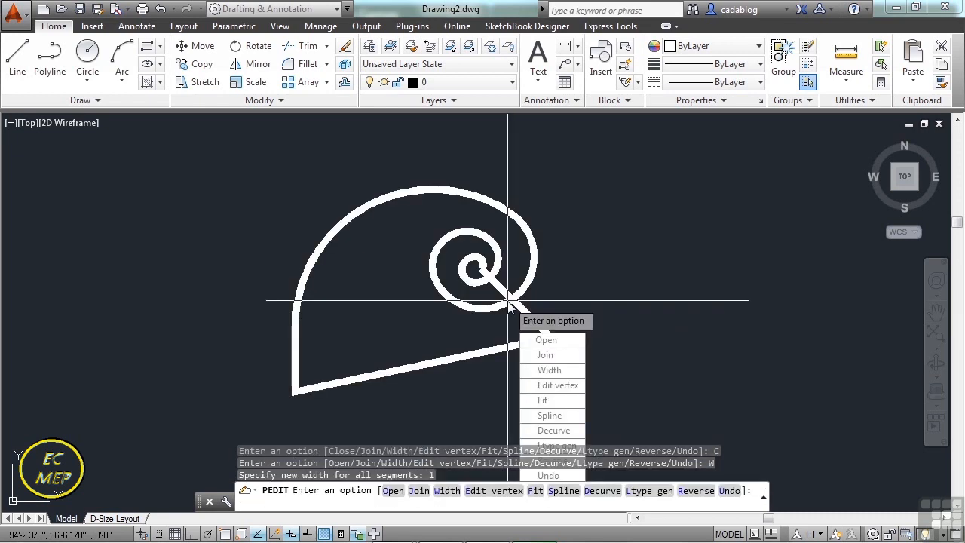
Set the width of all the polyline's segments to 10 inches.
{"action": "key", "text": "Down"}
{"action": "key", "text": "Down"}
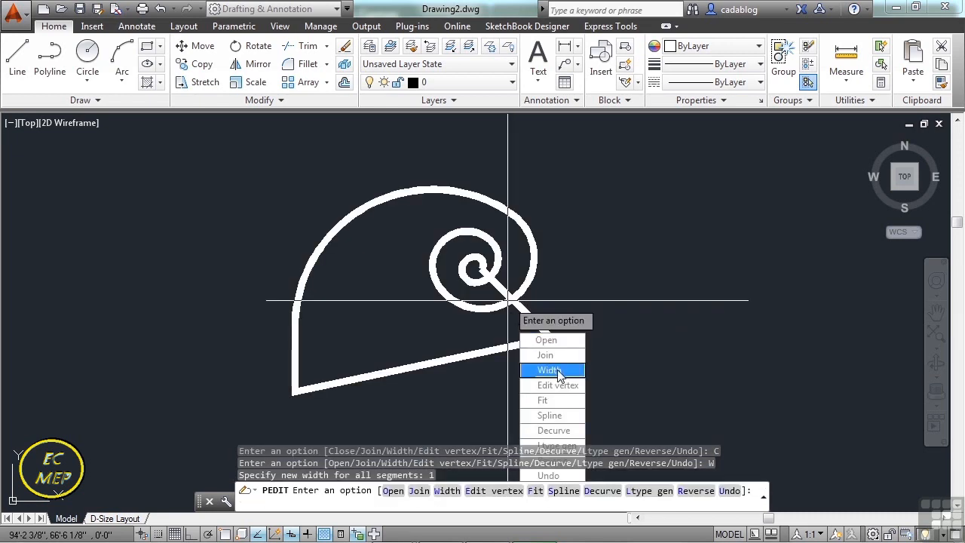
{"action": "key", "text": "Return"}
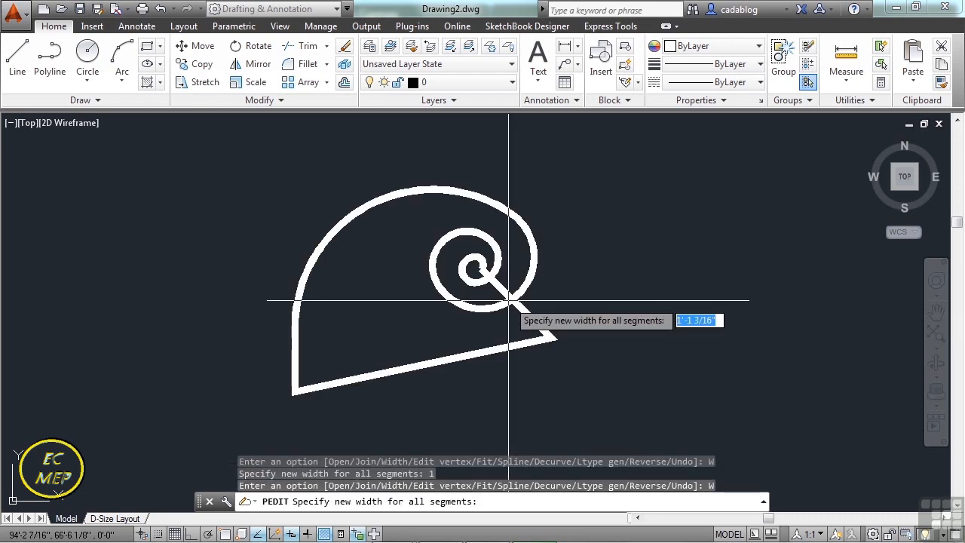
{"action": "type", "text": "10"}
{"action": "key", "text": "Return"}
Set the width of all the polyline's segments to 0.
{"action": "key", "text": "Down"}
{"action": "key", "text": "Down"}
{"action": "key", "text": "Return"}
{"action": "type", "text": "0"}
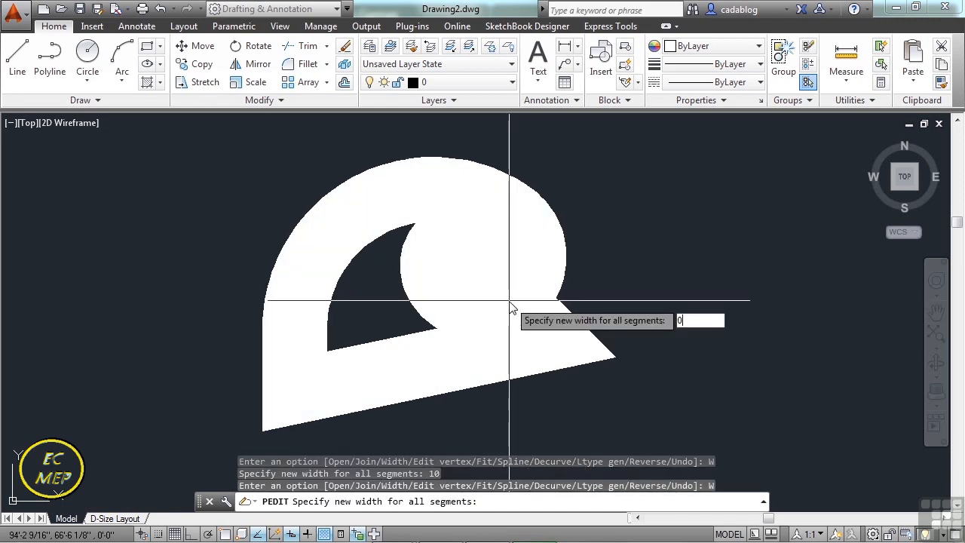
{"action": "key", "text": "Return"}
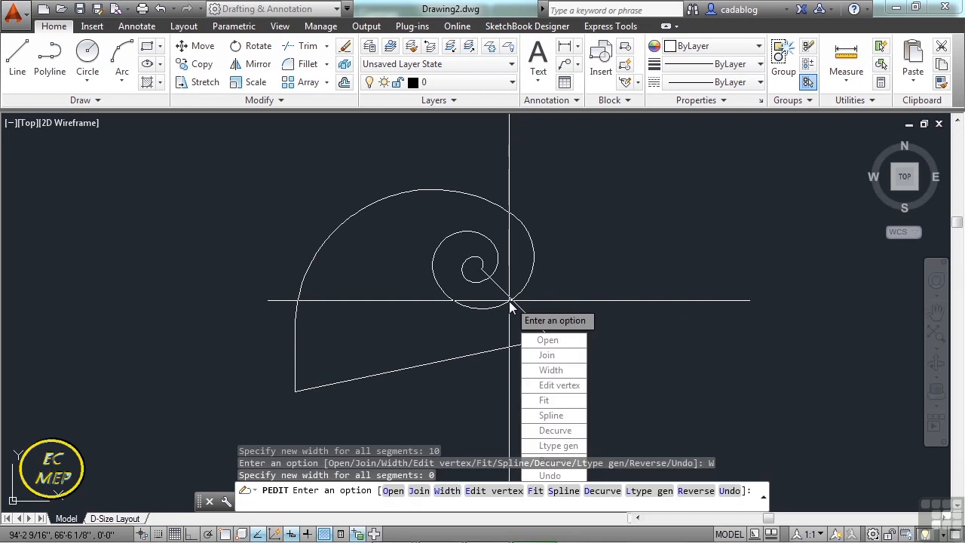
Try a negative width of -5 for all the polyline's segments, and leave polyline editing.
{"action": "type", "text": "-5"}
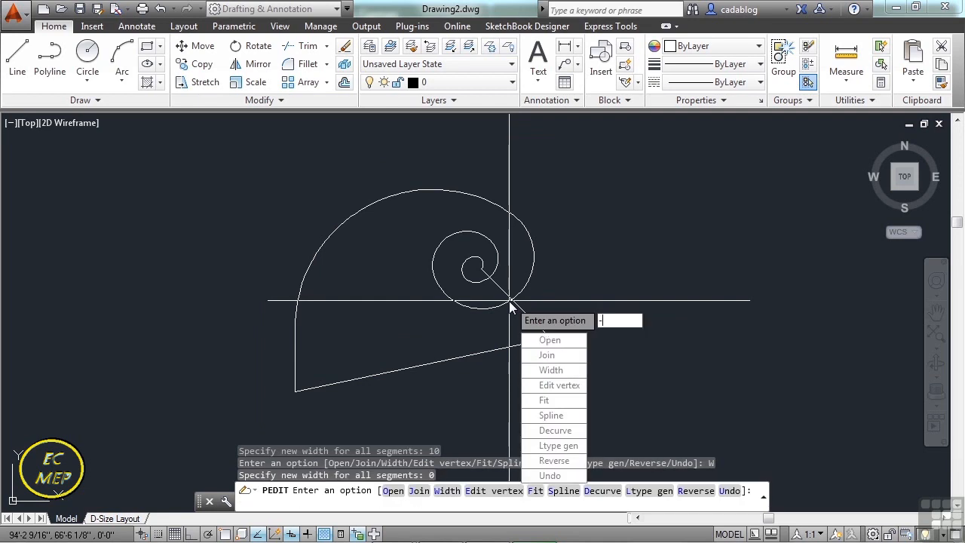
{"action": "key", "text": "Down"}
{"action": "key", "text": "Down"}
{"action": "key", "text": "Return"}
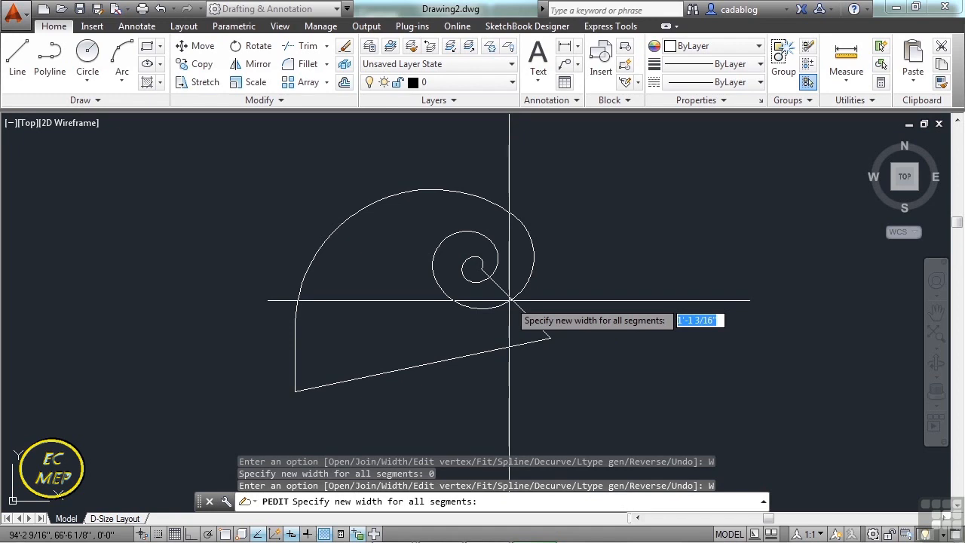
{"action": "type", "text": "-5"}
{"action": "key", "text": "Return"}
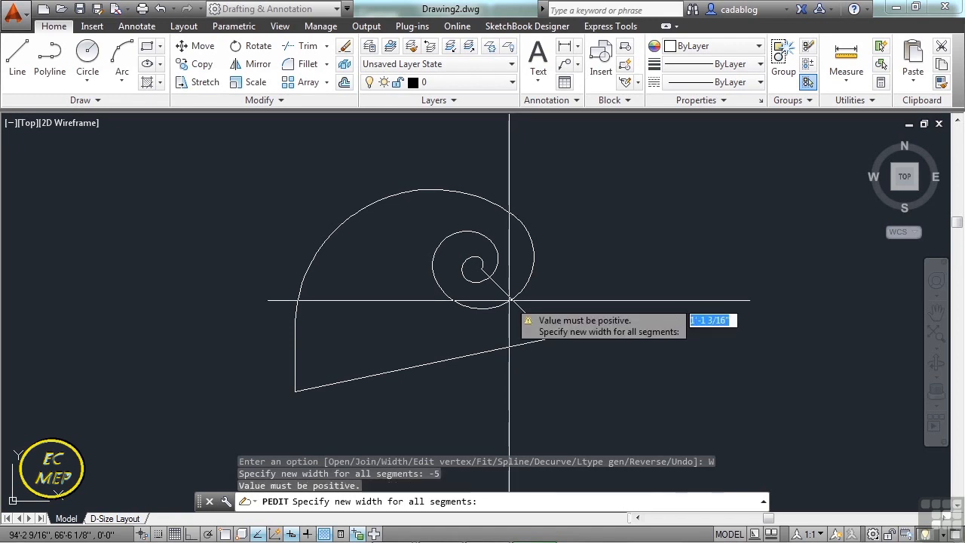
{"action": "key", "text": "Escape"}
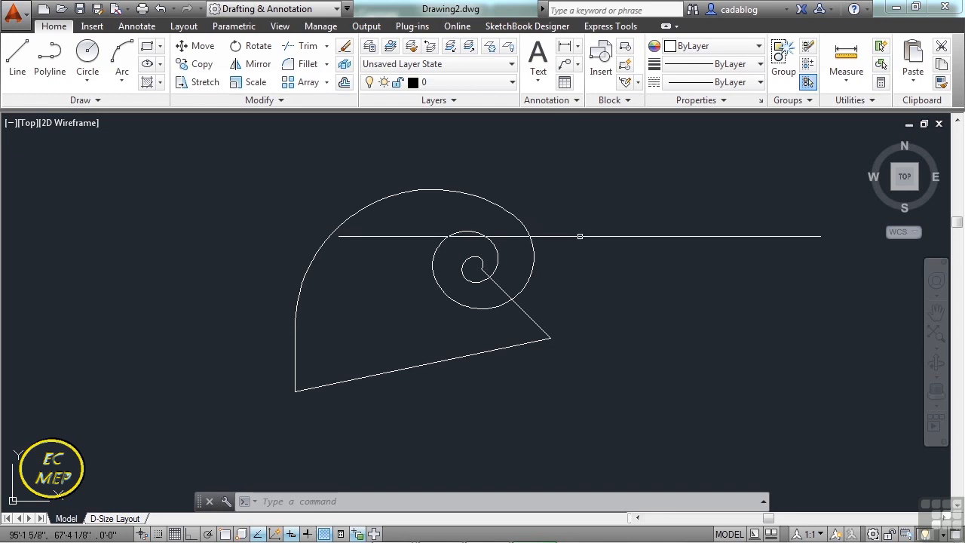
Draw a closed four-sided shape to the right of the spiral with separate line segments.
{"action": "type", "text": "l"}
{"action": "key", "text": "Return"}
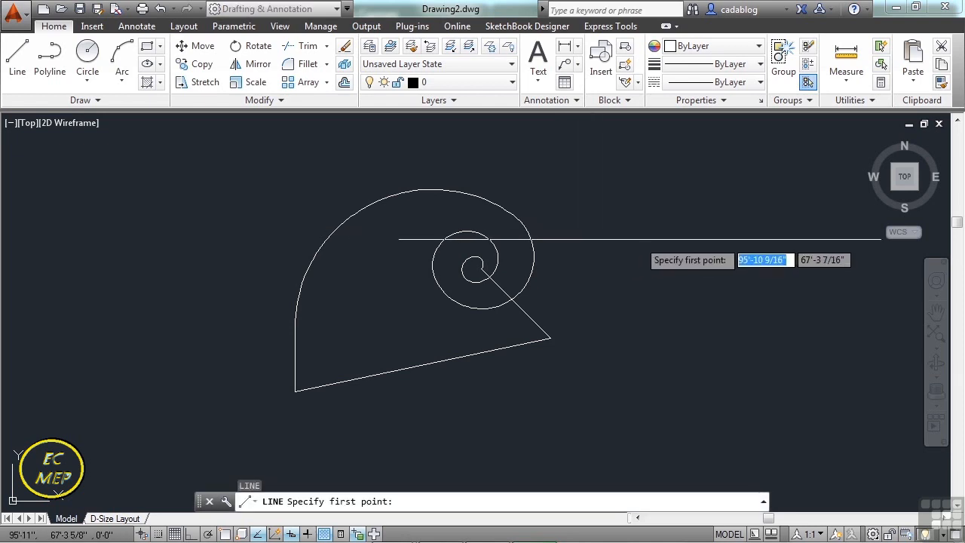
{"action": "left_click", "coordinate": [642, 227]}
{"action": "left_click", "coordinate": [653, 351]}
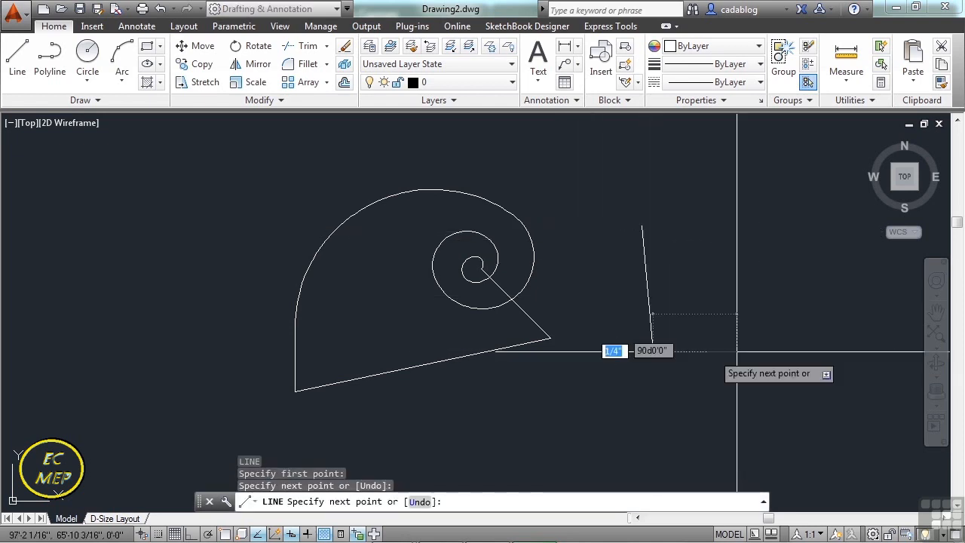
{"action": "left_click", "coordinate": [781, 350]}
{"action": "left_click", "coordinate": [767, 258]}
{"action": "type", "text": "cl"}
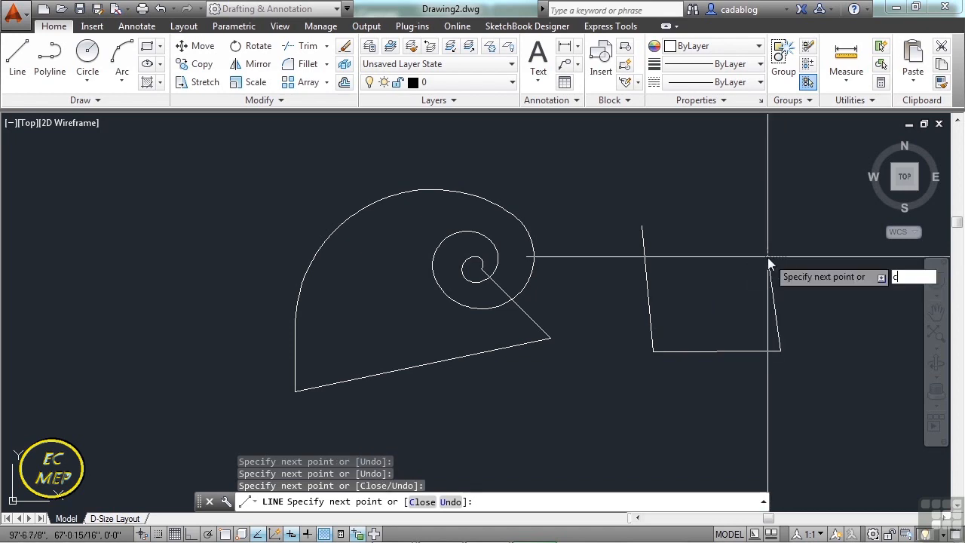
{"action": "key", "text": "Return"}
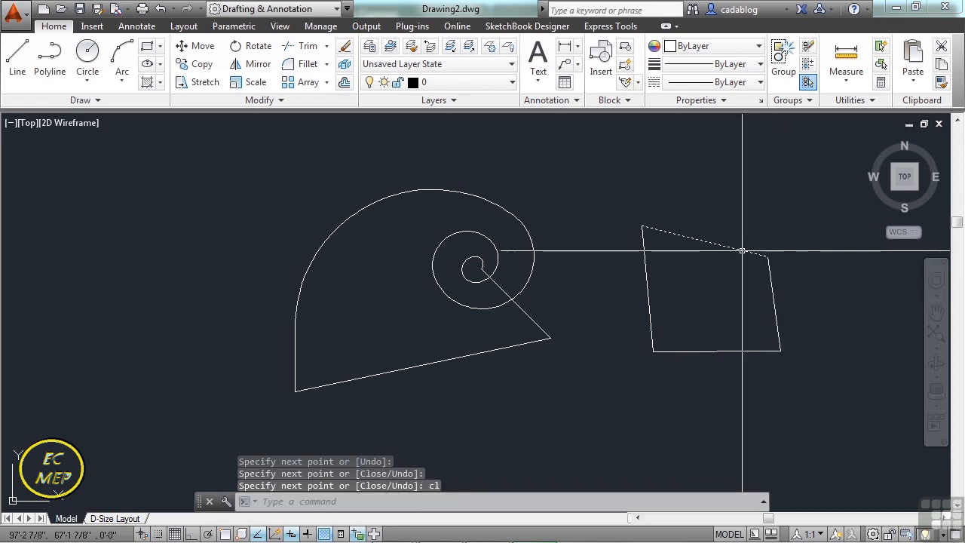
Select the quadrilateral's sides one by one to examine whether they are separate objects, and clear the selection.
{"action": "left_click", "coordinate": [743, 252]}
{"action": "left_click", "coordinate": [668, 307]}
{"action": "left_click", "coordinate": [644, 319]}
{"action": "left_click", "coordinate": [789, 310]}
{"action": "left_click", "coordinate": [753, 365]}
{"action": "key", "text": "Escape"}
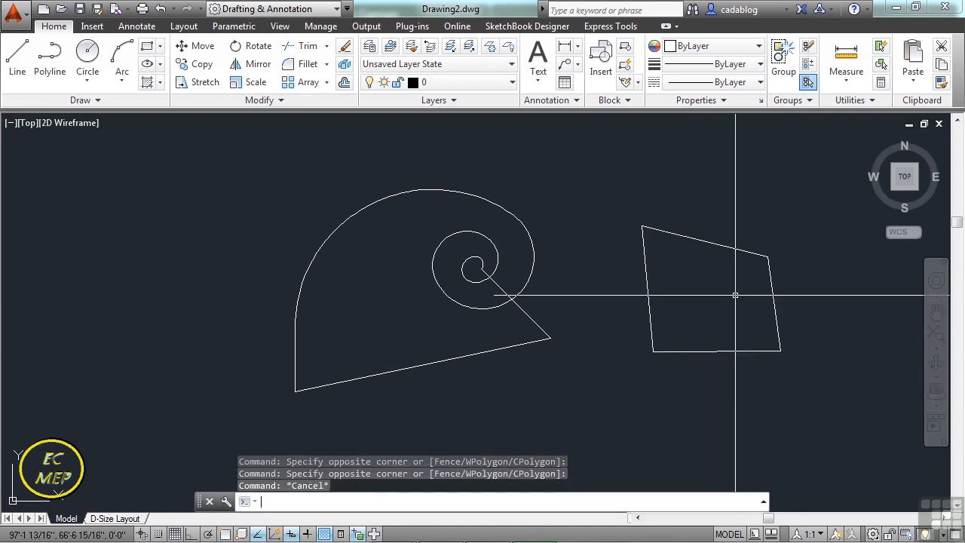
Convert the upper line of the quadrilateral into a polyline with PEDIT.
{"action": "type", "text": "pedit"}
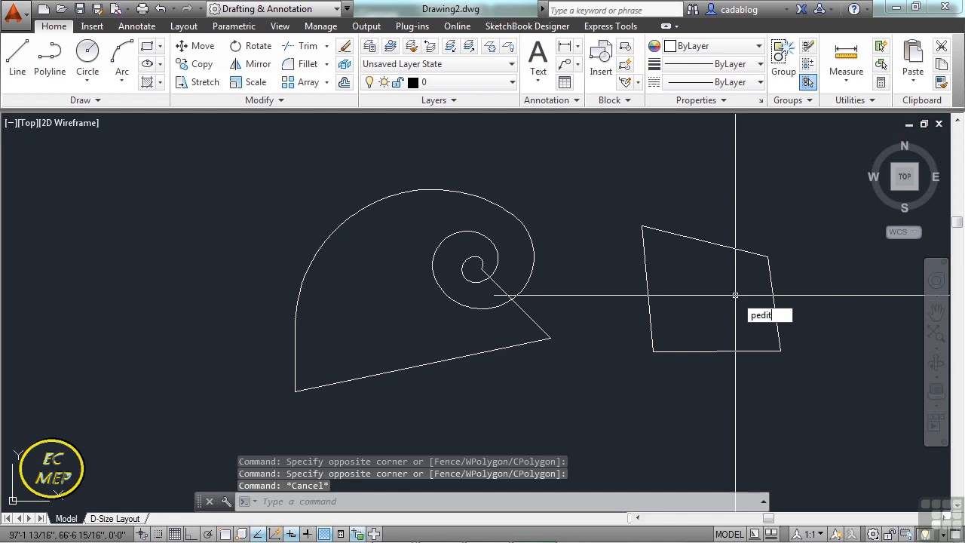
{"action": "key", "text": "Return"}
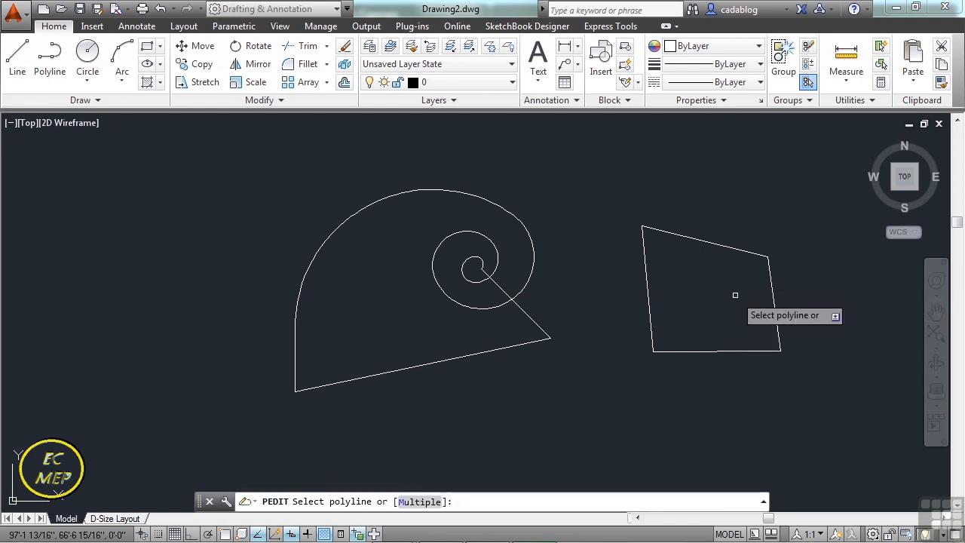
{"action": "left_click", "coordinate": [730, 249]}
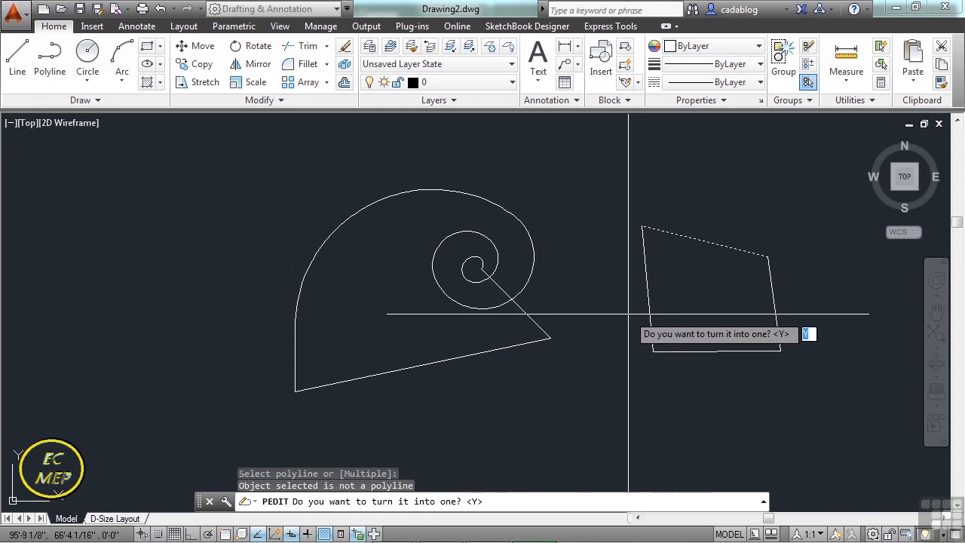
{"action": "key", "text": "Return"}
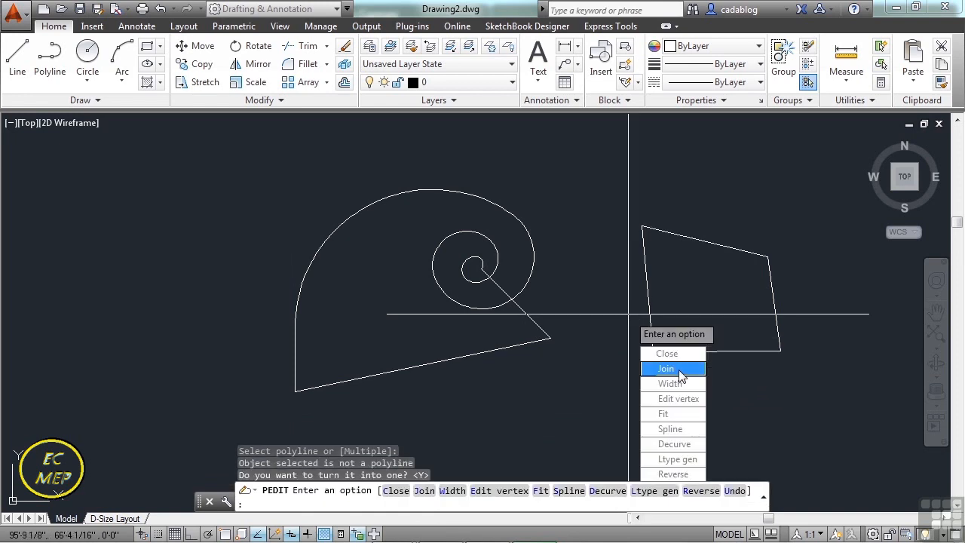
Join the quadrilateral's other three sides to the new polyline, and select the shape briefly to check that it is one object.
{"action": "left_click", "coordinate": [681, 375]}
{"action": "left_click", "coordinate": [648, 303]}
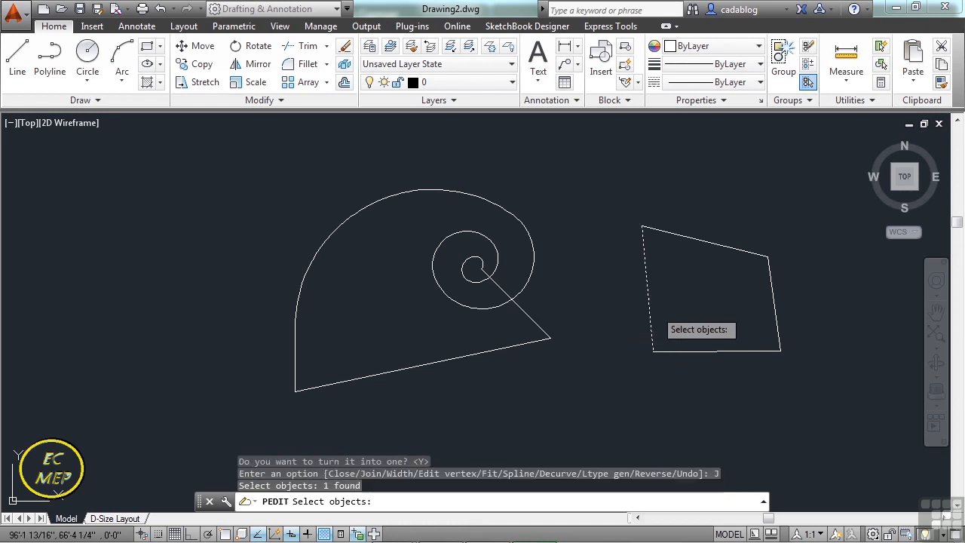
{"action": "left_click", "coordinate": [693, 351]}
{"action": "left_click", "coordinate": [772, 302]}
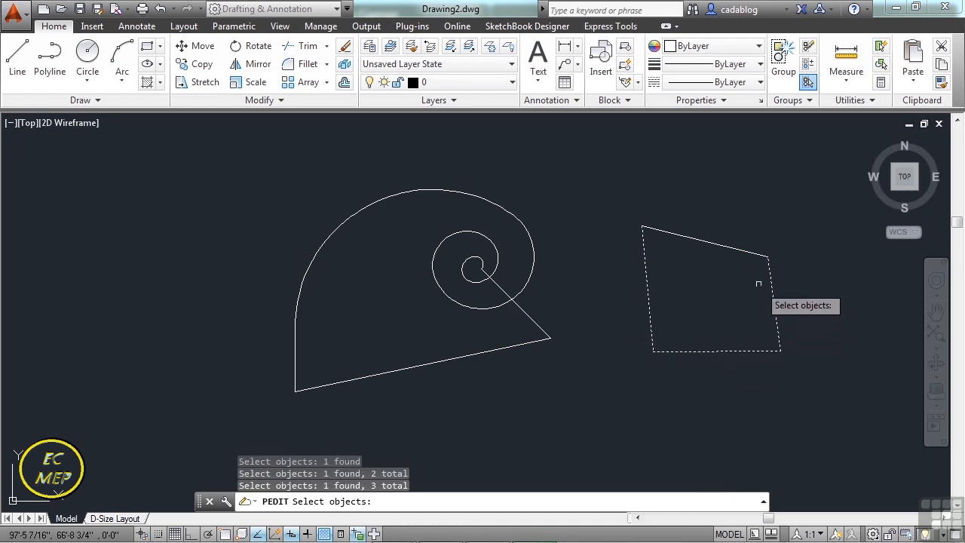
{"action": "left_click", "coordinate": [753, 255]}
{"action": "left_click", "coordinate": [722, 273]}
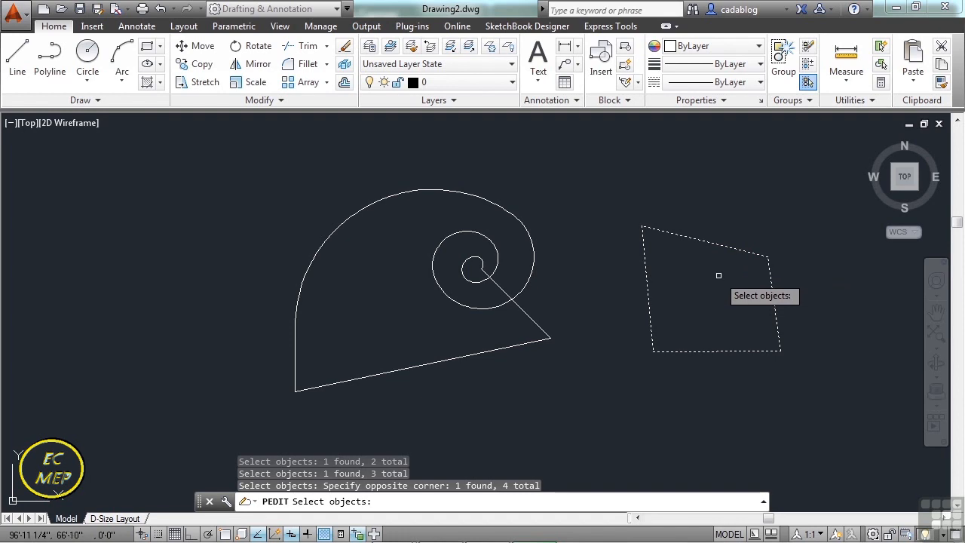
{"action": "key", "text": "Return"}
{"action": "key", "text": "Return"}
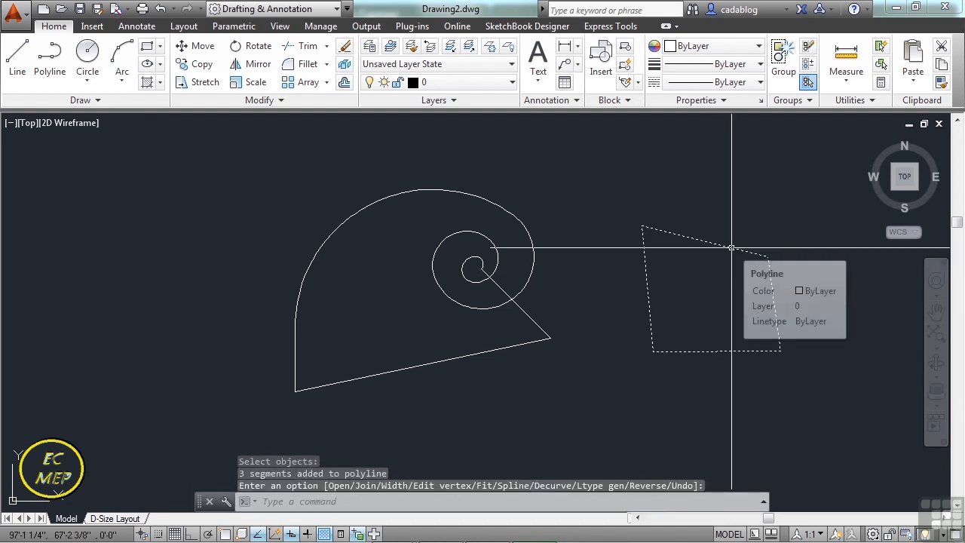
{"action": "left_click", "coordinate": [732, 247]}
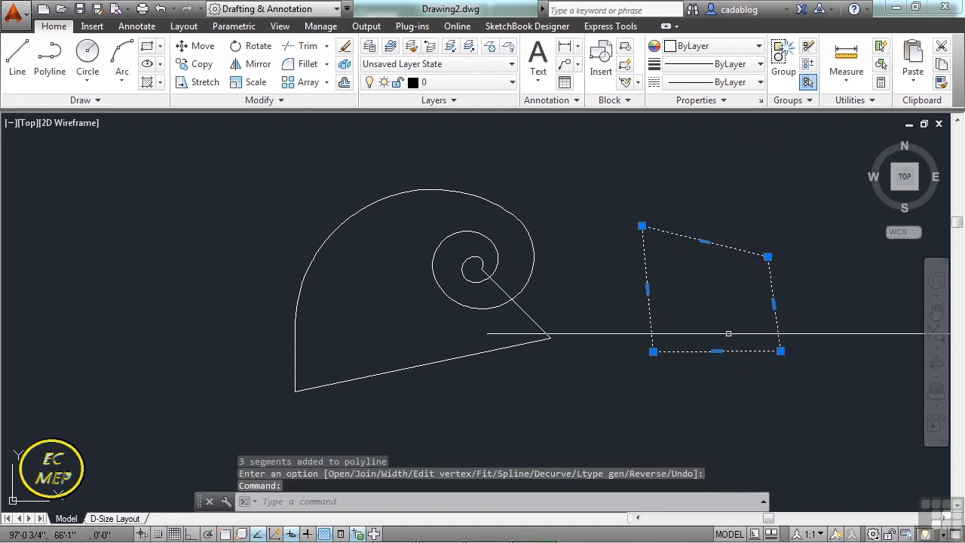
{"action": "key", "text": "Escape"}
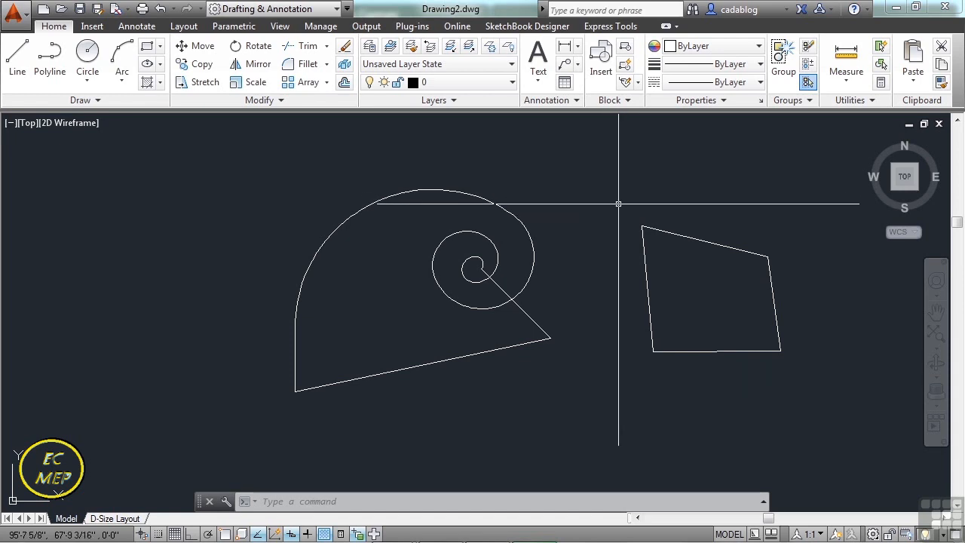
{"action": "middle_click_drag", "start_coordinate": [620, 204], "coordinate": [594, 210]}
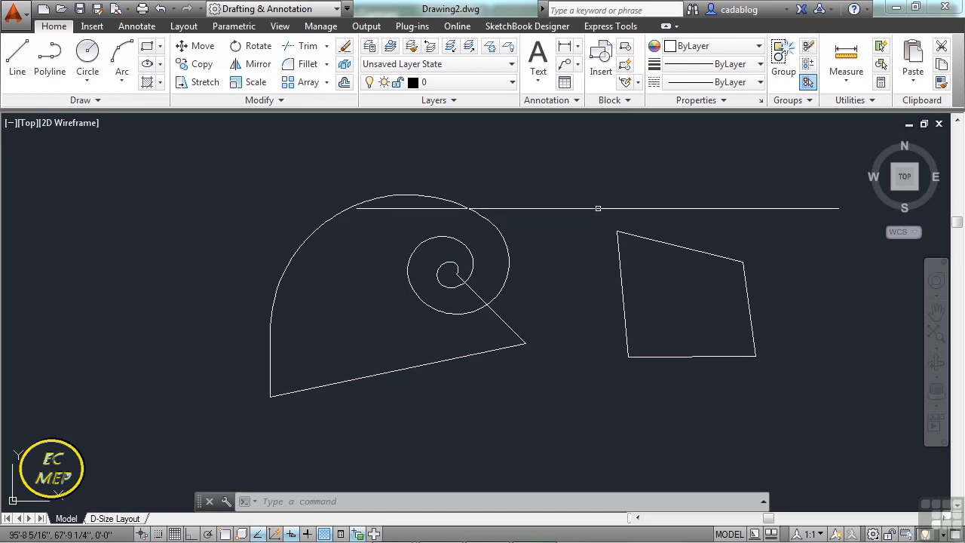
{"action": "left_click", "coordinate": [585, 202]}
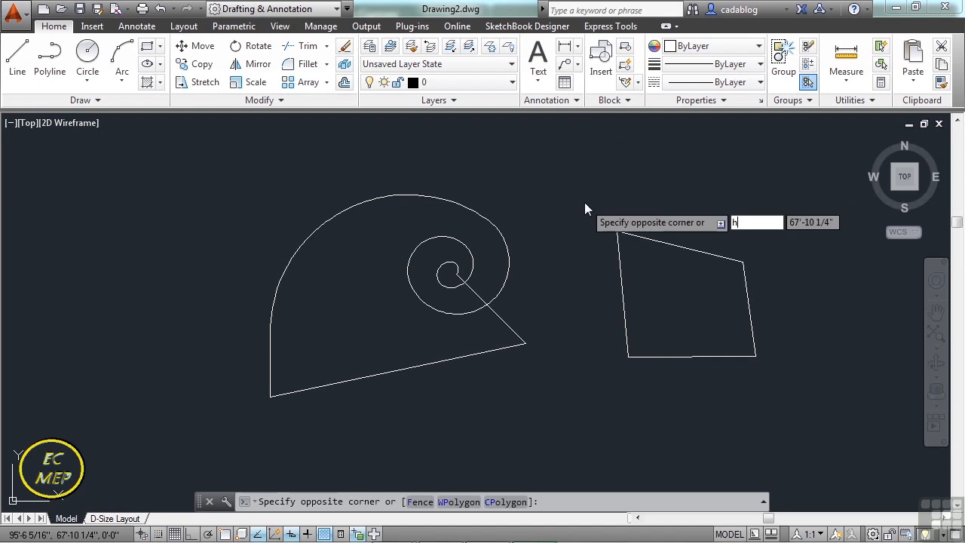
{"action": "type", "text": "h"}
{"action": "key", "text": "Return"}
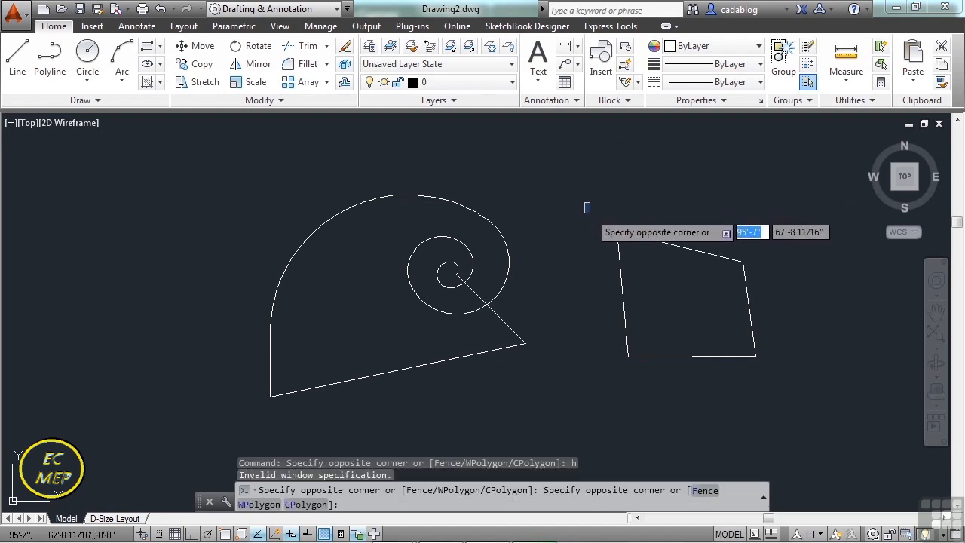
{"action": "key", "text": "Escape"}
Hatch the interior of the quadrilateral polyline by picking a point inside it.
{"action": "type", "text": "h"}
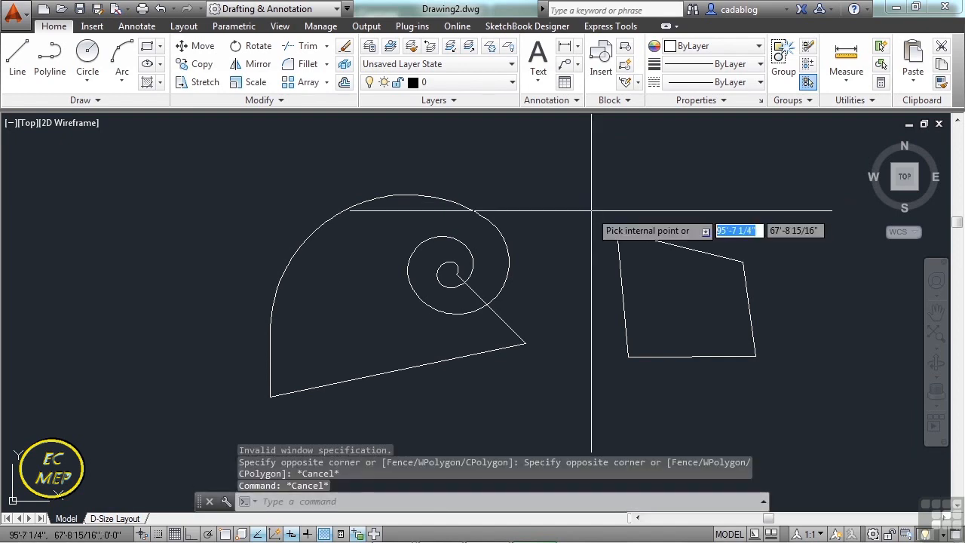
{"action": "key", "text": "Return"}
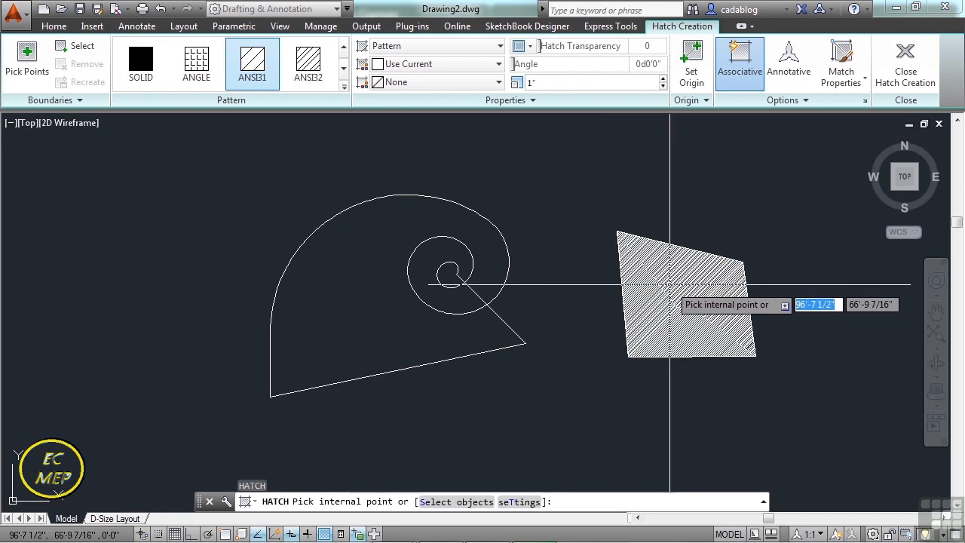
{"action": "left_click", "coordinate": [670, 285]}
{"action": "scroll", "coordinate": [732, 311], "scroll_direction": "up", "scroll_amount": 3}
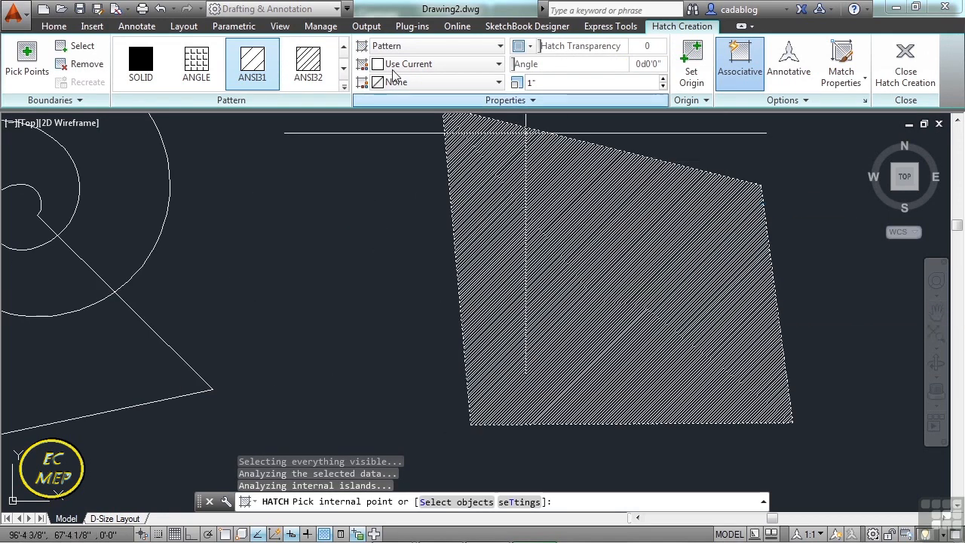
Change the quadrilateral's hatch to the ANSI32 pattern with a scale of 10 and an angle of 125 degrees, and finish the hatch.
{"action": "left_click", "coordinate": [308, 62]}
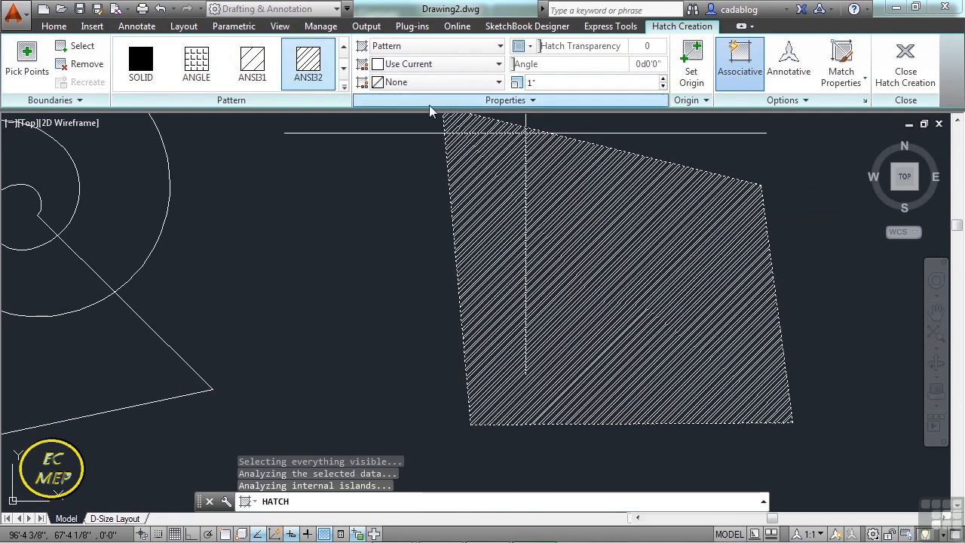
{"action": "mouse_move", "coordinate": [518, 66]}
{"action": "left_mouse_down"}
{"action": "mouse_move", "coordinate": [602, 77]}
{"action": "mouse_move", "coordinate": [533, 86]}
{"action": "left_mouse_up"}
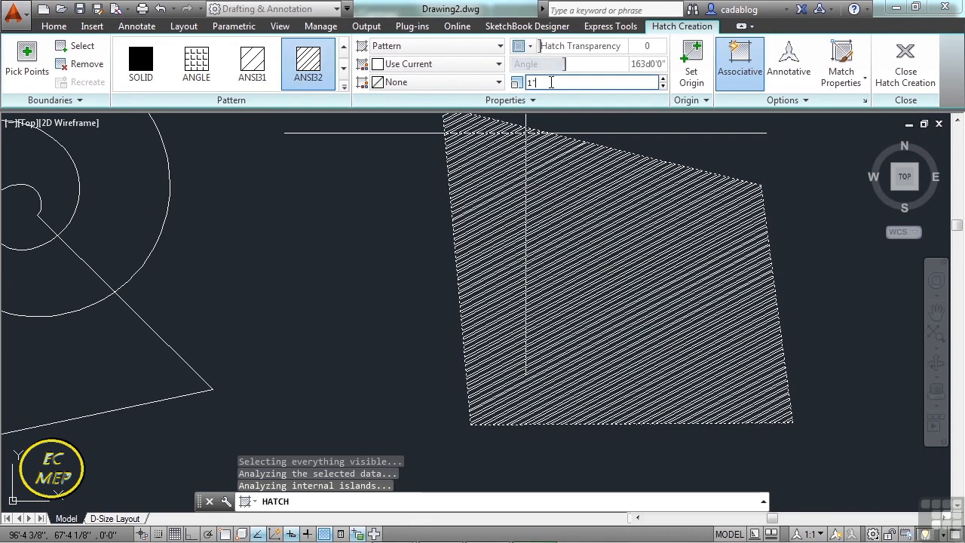
{"action": "left_click", "coordinate": [545, 82]}
{"action": "type", "text": "10"}
{"action": "left_click_drag", "start_coordinate": [564, 64], "coordinate": [535, 63]}
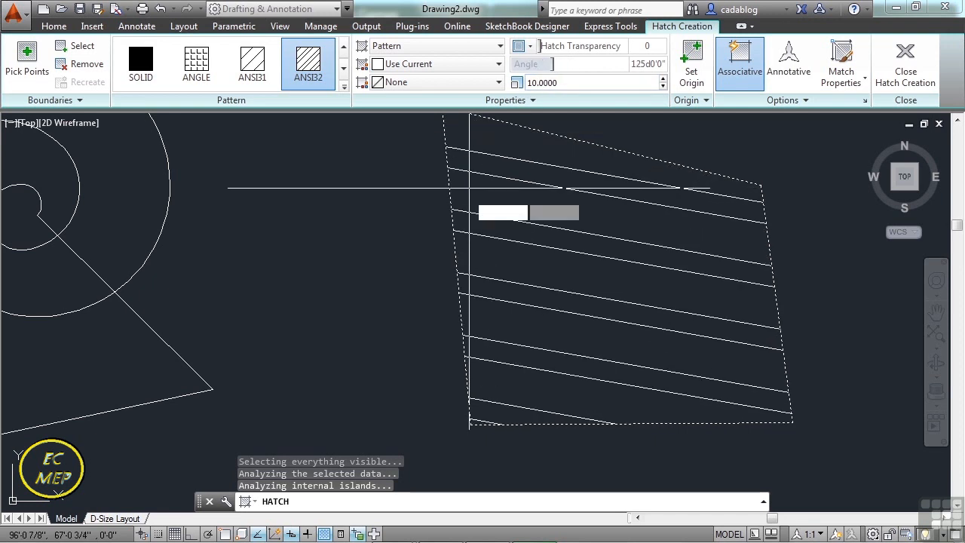
{"action": "key", "text": "Escape"}
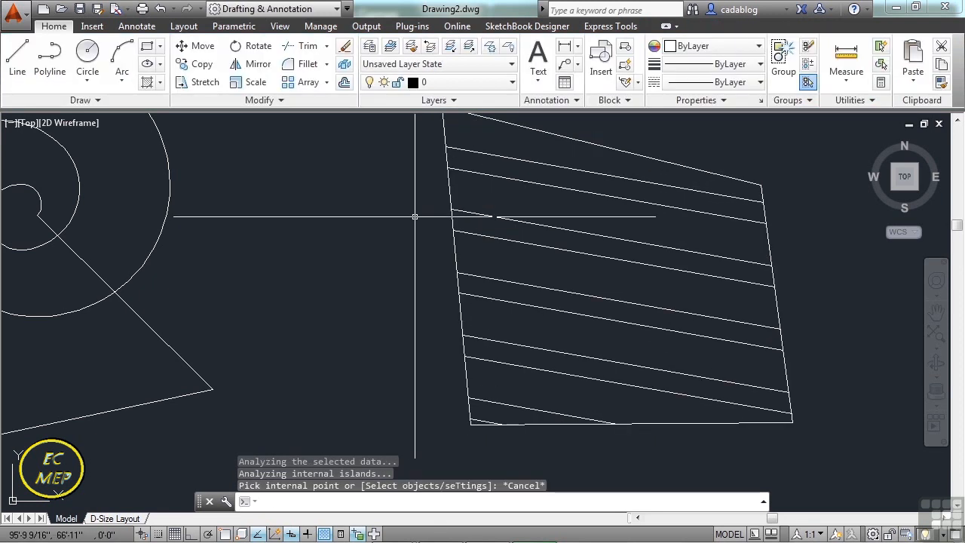
{"action": "scroll", "coordinate": [535, 221], "scroll_direction": "down", "scroll_amount": 2}
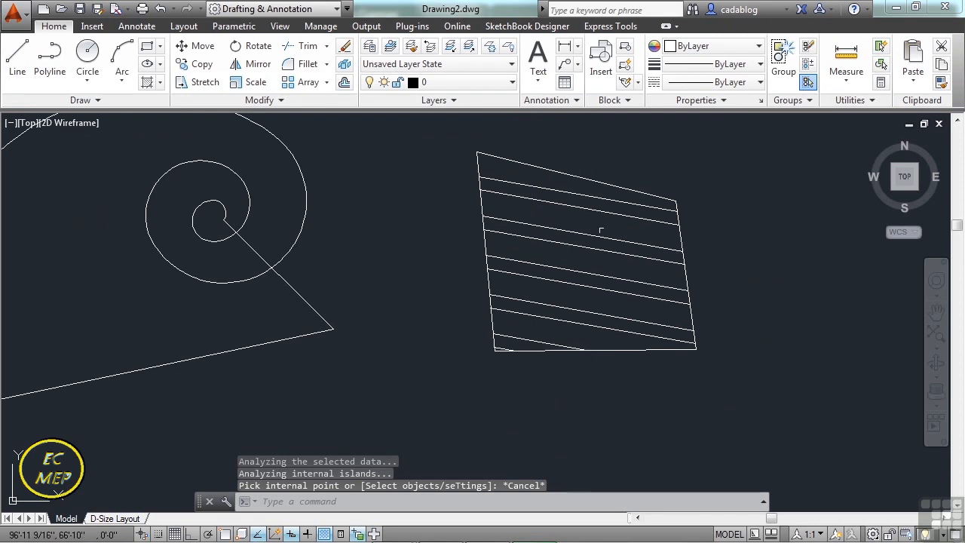
{"action": "middle_click_drag", "start_coordinate": [638, 232], "coordinate": [430, 251]}
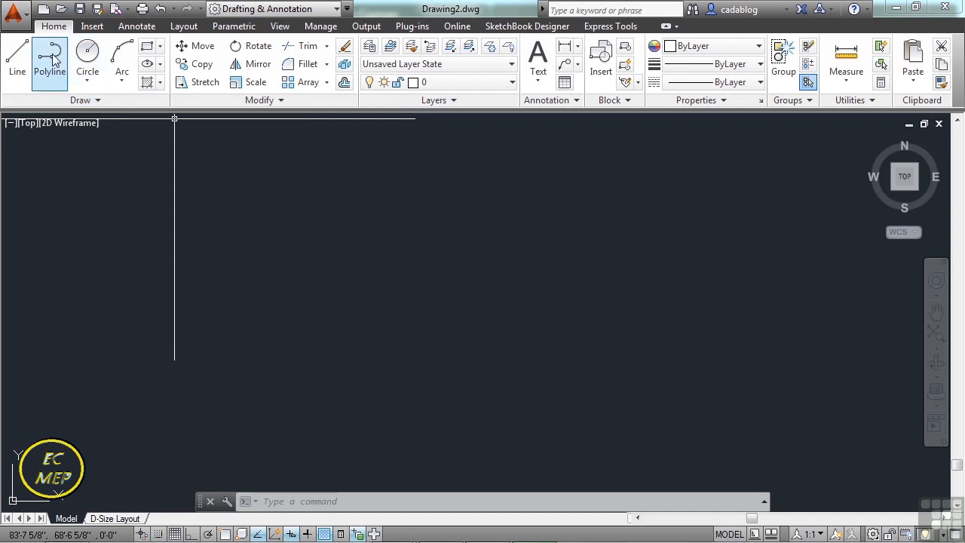
Draw a circle with a radius of 10 inches in the empty drawing area.
{"action": "type", "text": "c"}
{"action": "key", "text": "Return"}
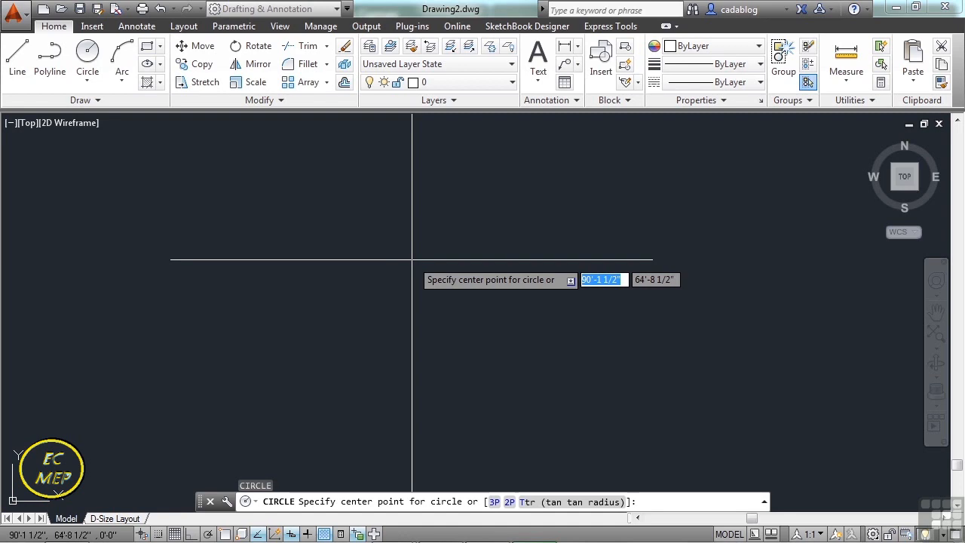
{"action": "left_click", "coordinate": [394, 250]}
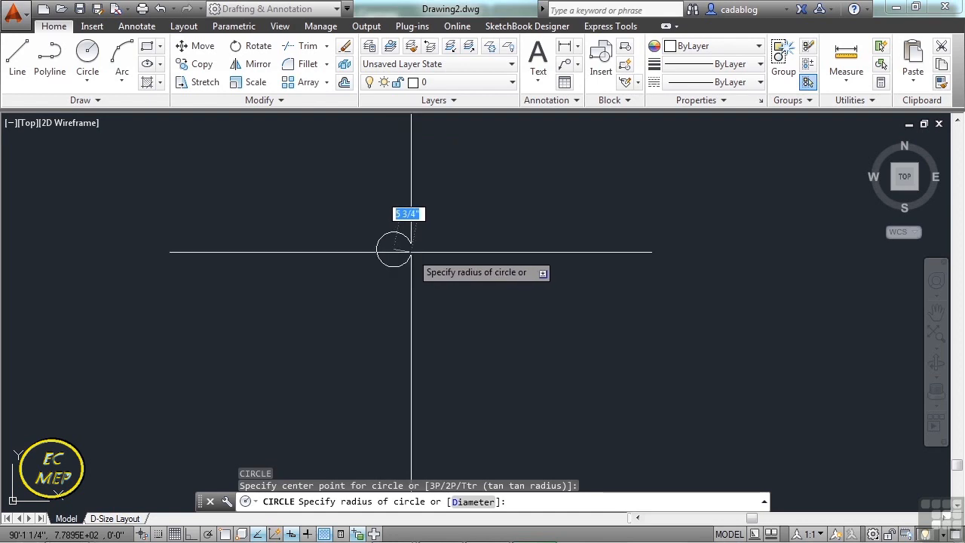
{"action": "type", "text": "10"}
{"action": "key", "text": "Return"}
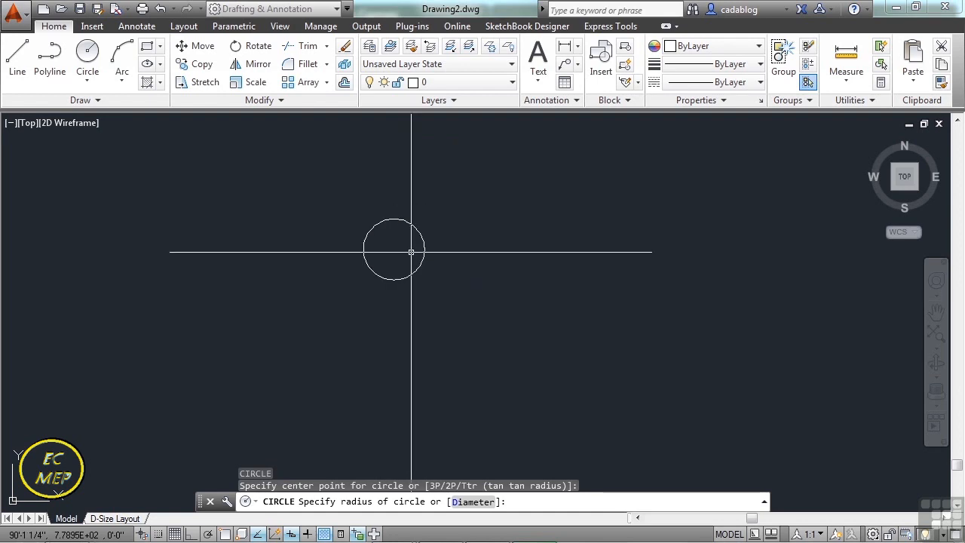
Draw a second circle beside the first one, using the Diameter option with a diameter of 20 inches.
{"action": "scroll", "coordinate": [396, 250], "scroll_direction": "up", "scroll_amount": 5}
{"action": "mouse_move", "coordinate": [402, 232]}
{"action": "middle_mouse_down"}
{"action": "mouse_move", "coordinate": [444, 262]}
{"action": "mouse_move", "coordinate": [498, 282]}
{"action": "middle_mouse_up"}
{"action": "scroll", "coordinate": [502, 274], "scroll_direction": "down", "scroll_amount": 2}
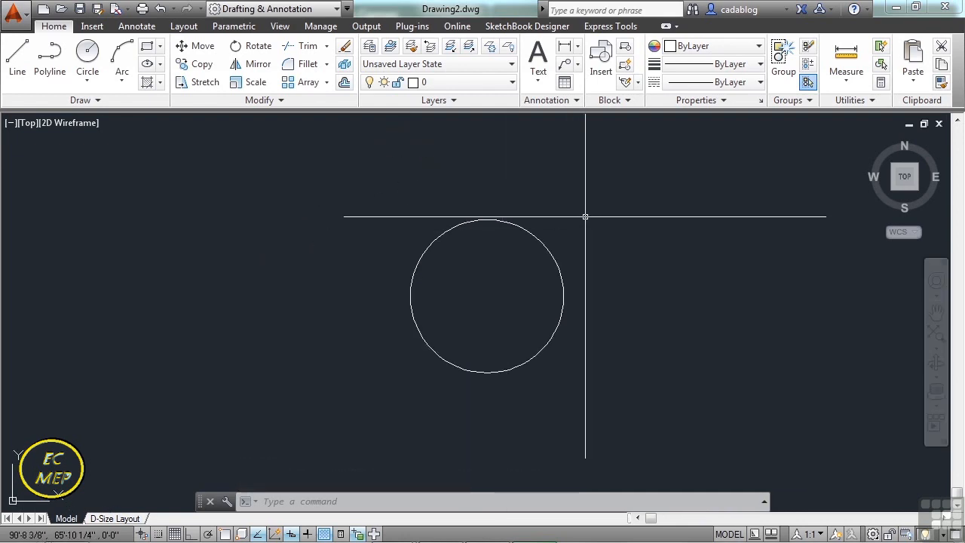
{"action": "scroll", "coordinate": [586, 217], "scroll_direction": "down", "scroll_amount": 2}
{"action": "middle_click_drag", "start_coordinate": [612, 227], "coordinate": [392, 247]}
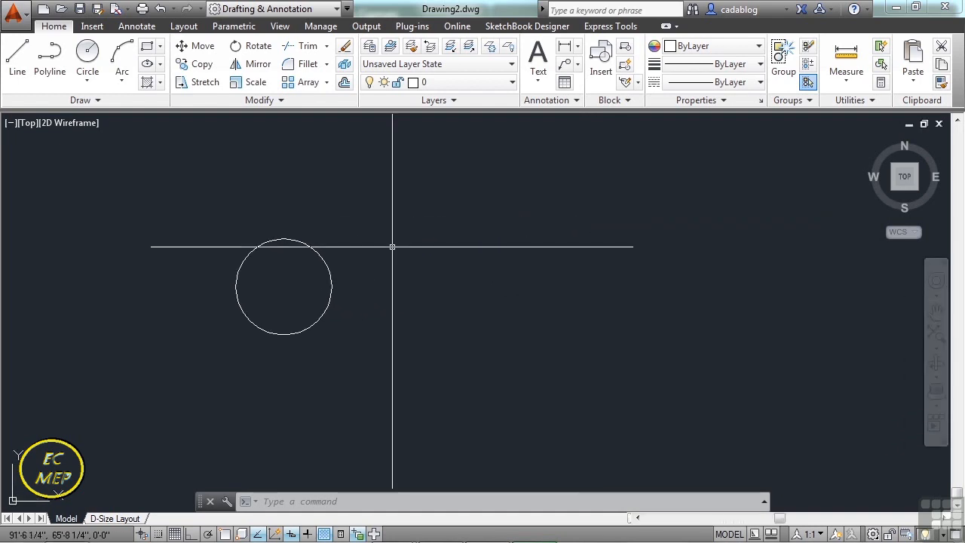
{"action": "type", "text": "c"}
{"action": "key", "text": "Return"}
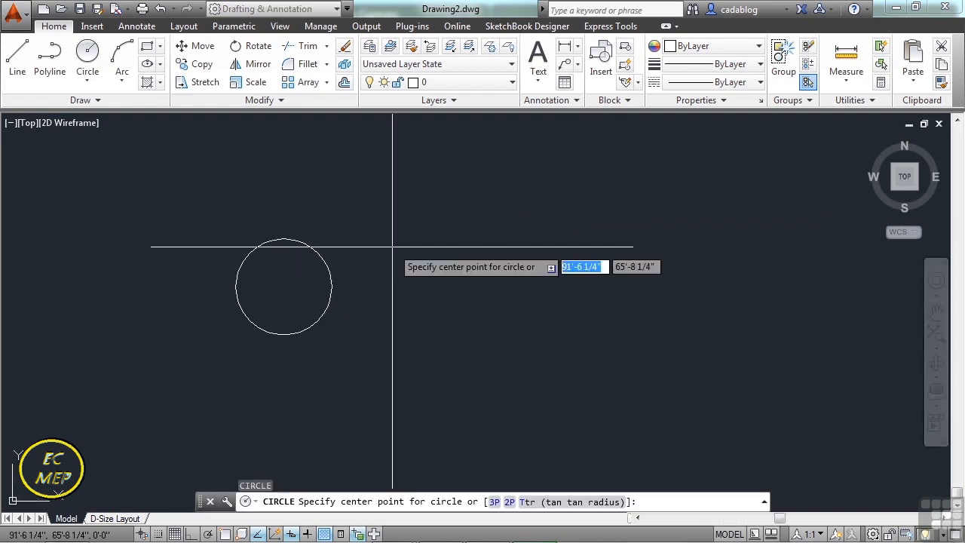
{"action": "left_click", "coordinate": [484, 282]}
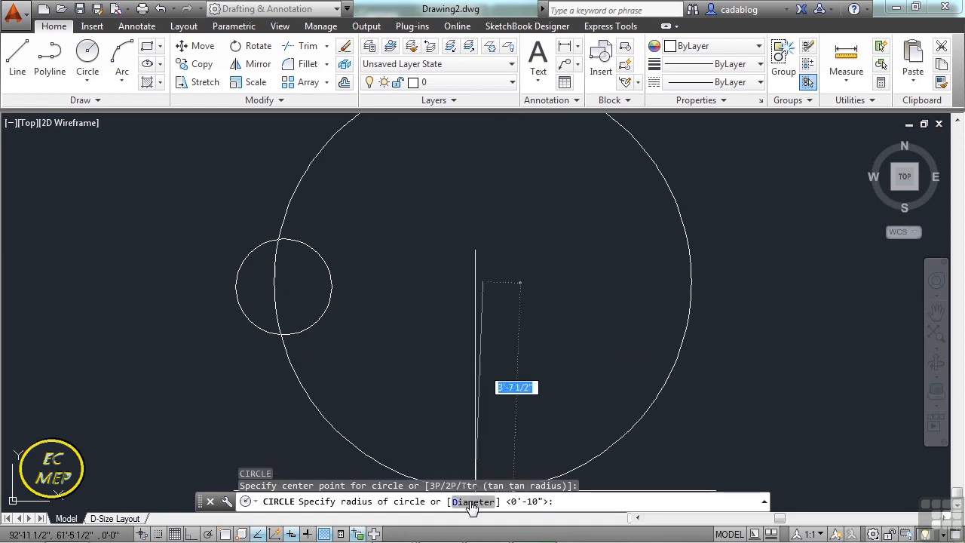
{"action": "type", "text": "d"}
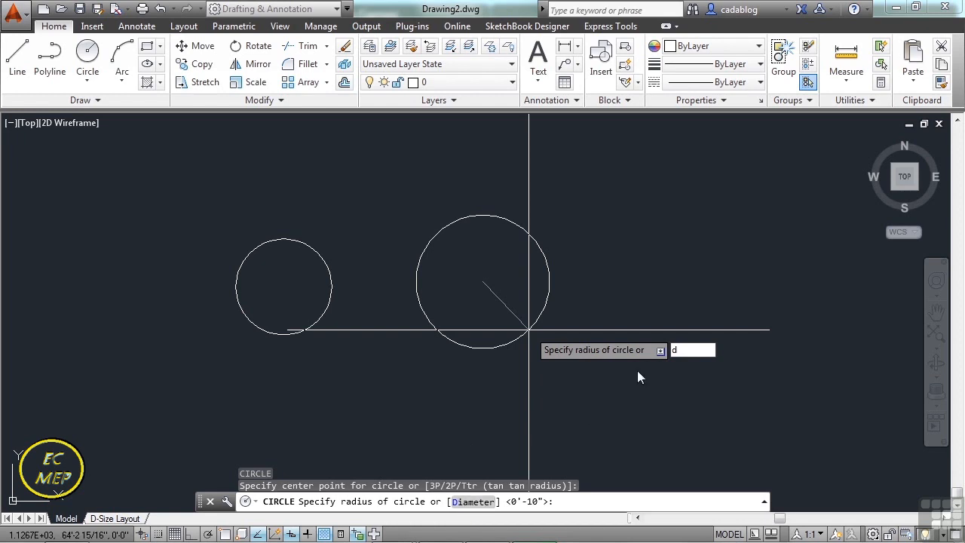
{"action": "key", "text": "Return"}
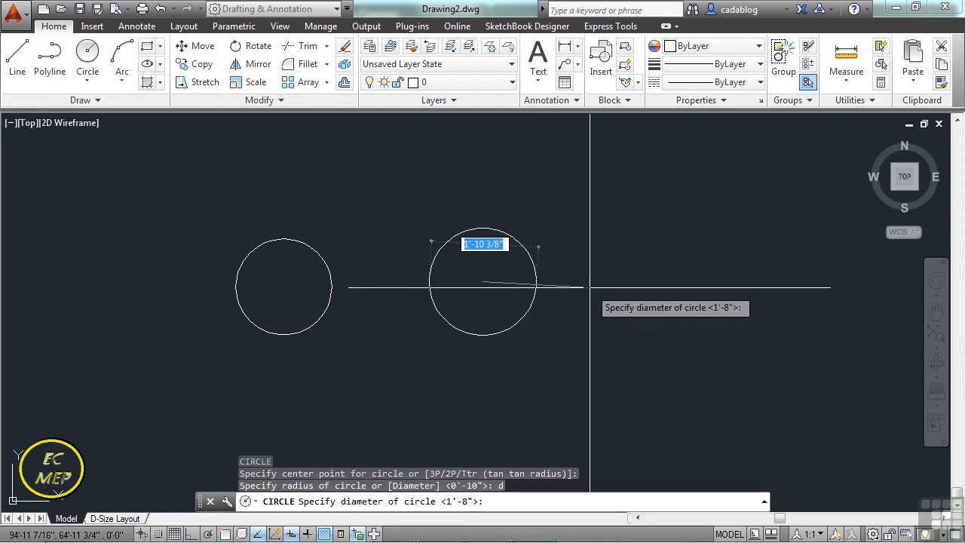
{"action": "type", "text": "20"}
{"action": "key", "text": "Return"}
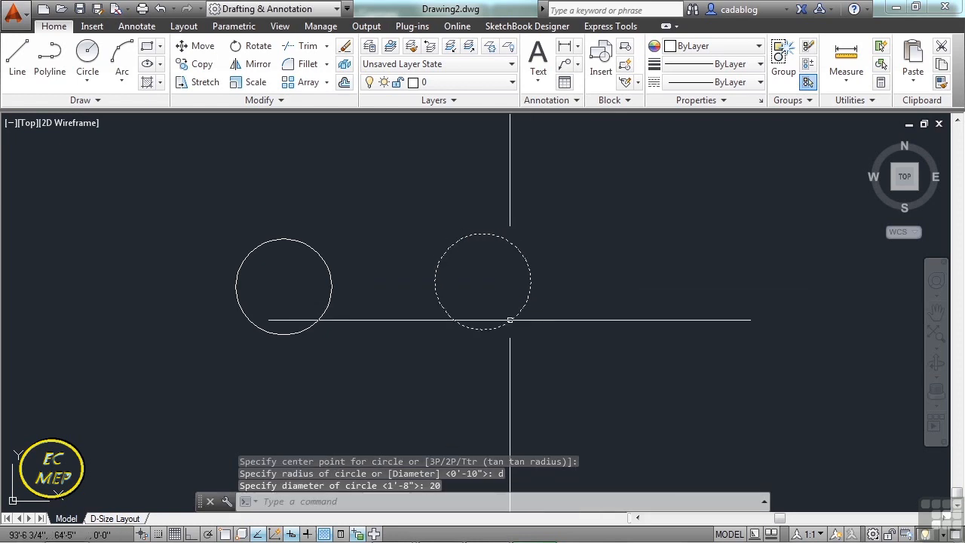
{"action": "left_click", "coordinate": [304, 328]}
{"action": "key", "text": "Escape"}
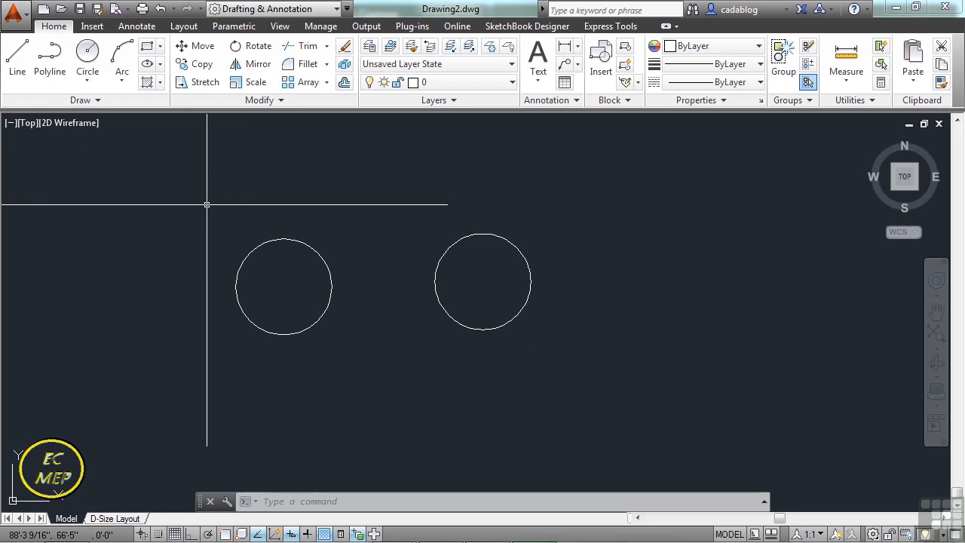
Draw two separate, nearly vertical lines side by side to the right of the second circle.
{"action": "type", "text": "l"}
{"action": "key", "text": "Return"}
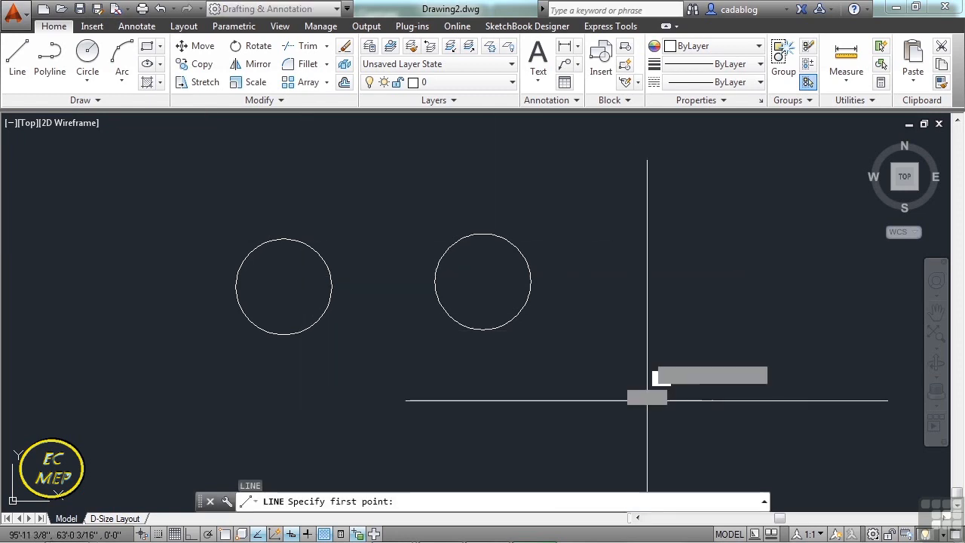
{"action": "left_click", "coordinate": [647, 401]}
{"action": "left_click", "coordinate": [642, 264]}
{"action": "key", "text": "Return"}
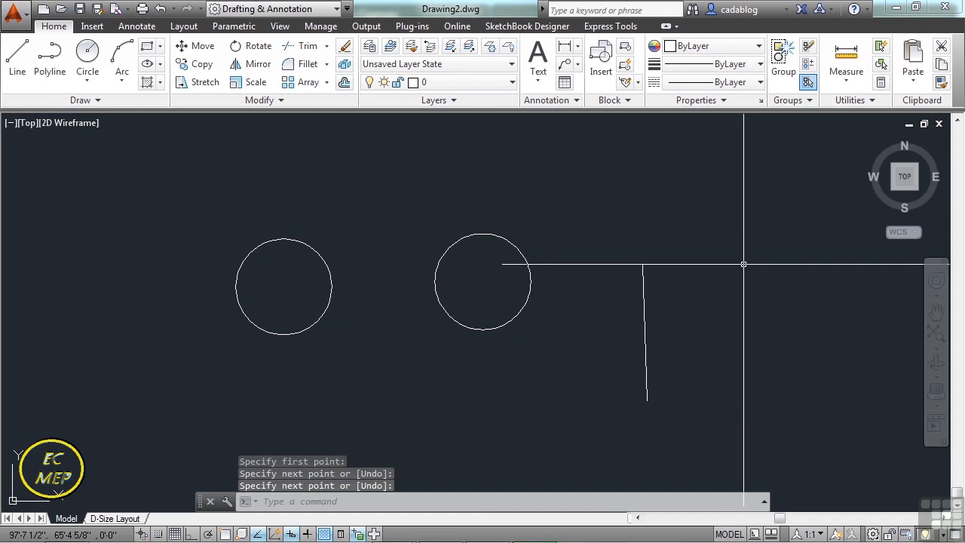
{"action": "key", "text": "Return"}
{"action": "left_click", "coordinate": [745, 262]}
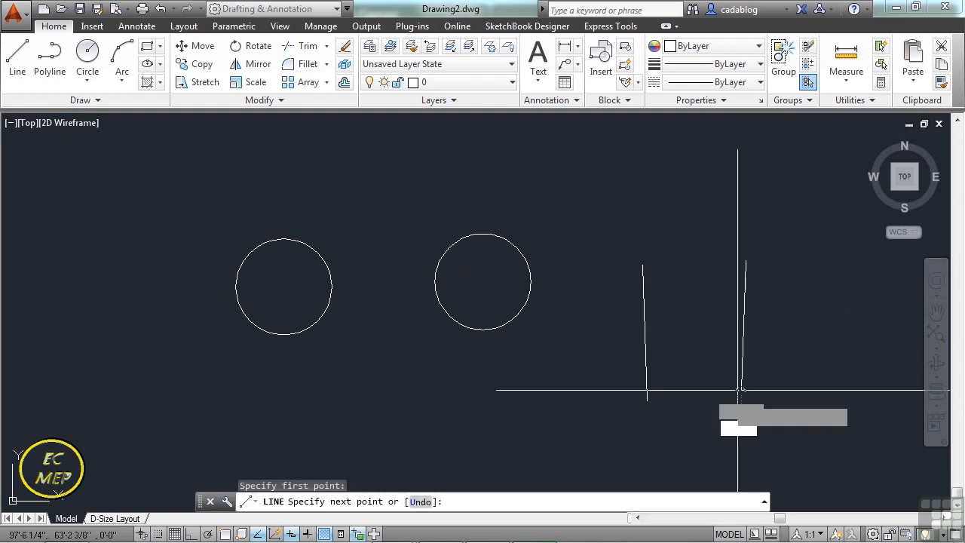
{"action": "left_click", "coordinate": [740, 391]}
{"action": "key", "text": "Return"}
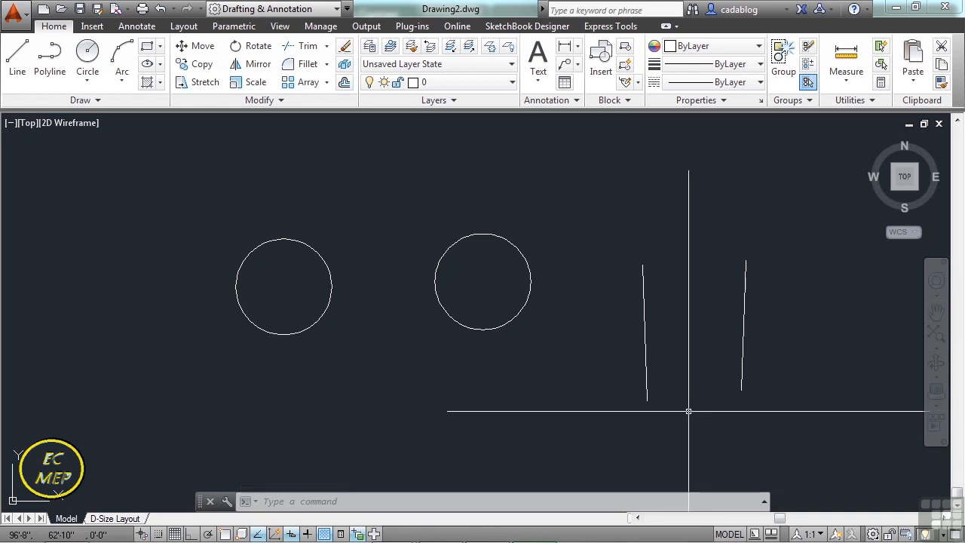
Draw a circle centred on the upper endpoint of the left line, with its radius reaching the upper endpoint of the right line.
{"action": "type", "text": "c"}
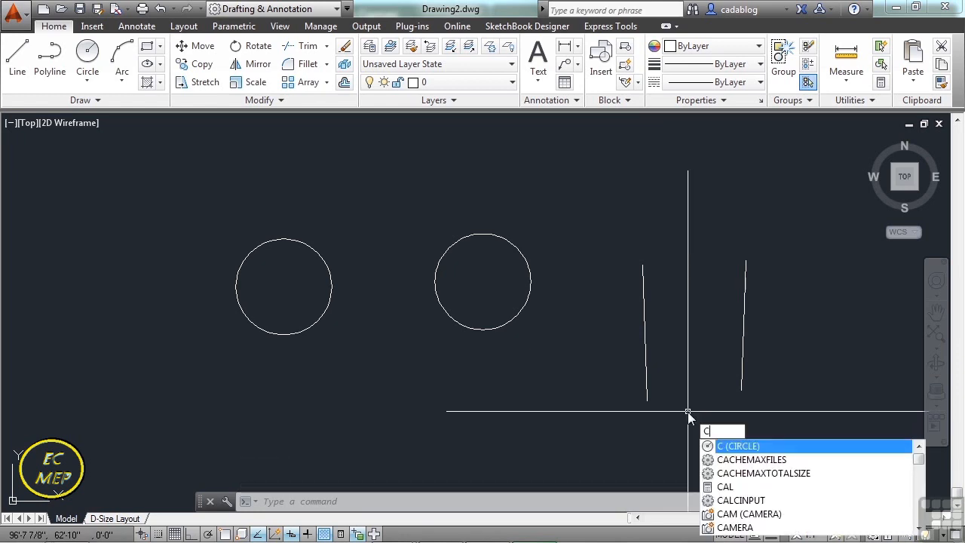
{"action": "key", "text": "Return"}
{"action": "type", "text": "end"}
{"action": "key", "text": "Return"}
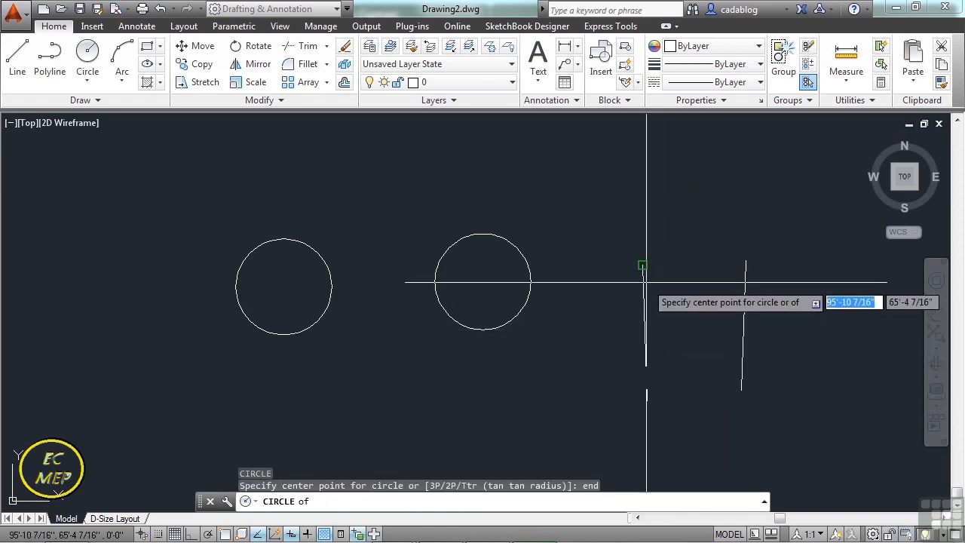
{"action": "left_click", "coordinate": [646, 282]}
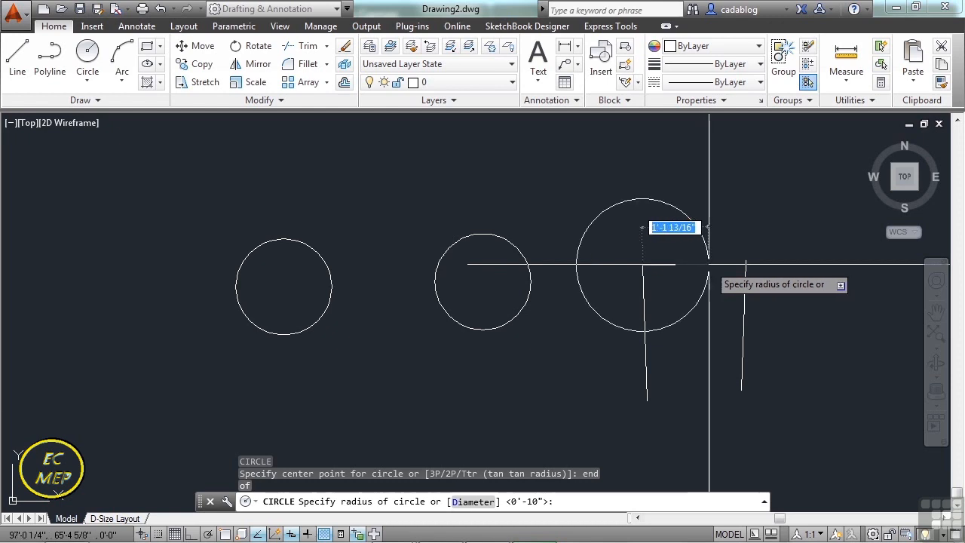
{"action": "type", "text": "end"}
{"action": "key", "text": "Return"}
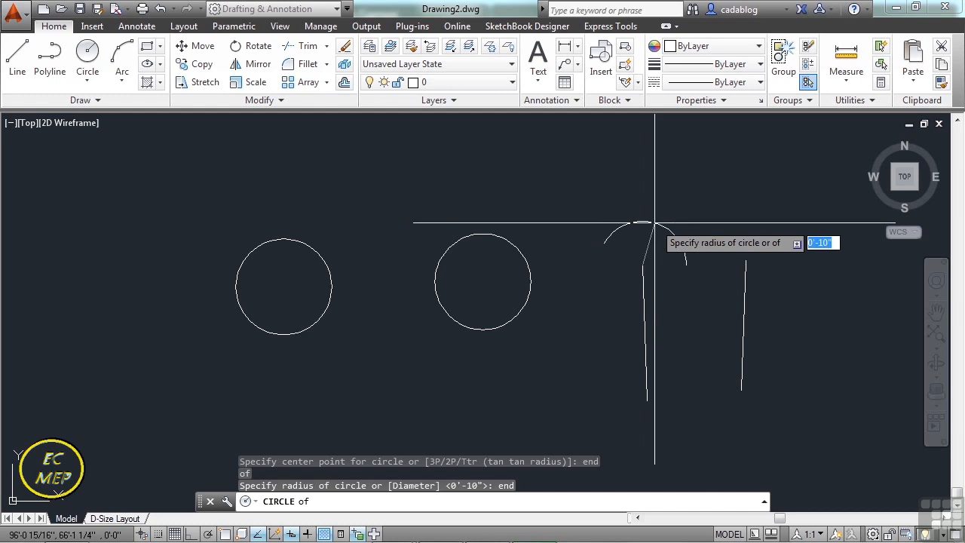
{"action": "left_click", "coordinate": [743, 261]}
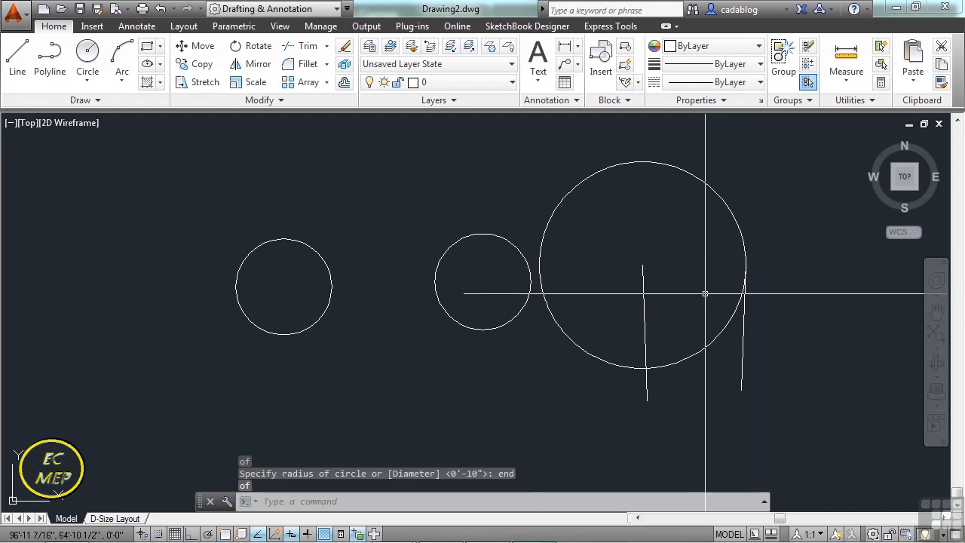
Draw a concentric circle from the left line's upper endpoint, using the distance to the right line's upper endpoint as its diameter.
{"action": "type", "text": "c"}
{"action": "key", "text": "Return"}
{"action": "type", "text": "end"}
{"action": "key", "text": "Return"}
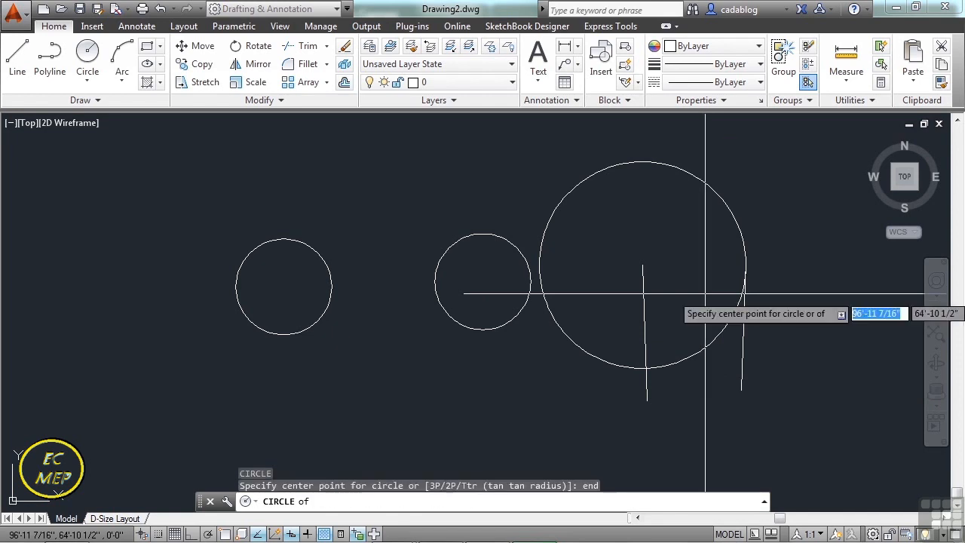
{"action": "left_click", "coordinate": [642, 265]}
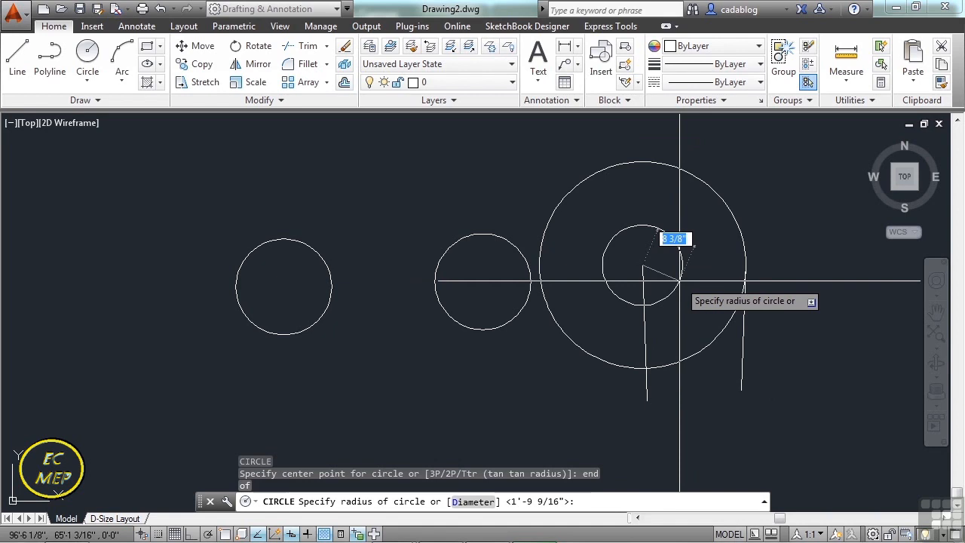
{"action": "type", "text": "4"}
{"action": "key", "text": "Return"}
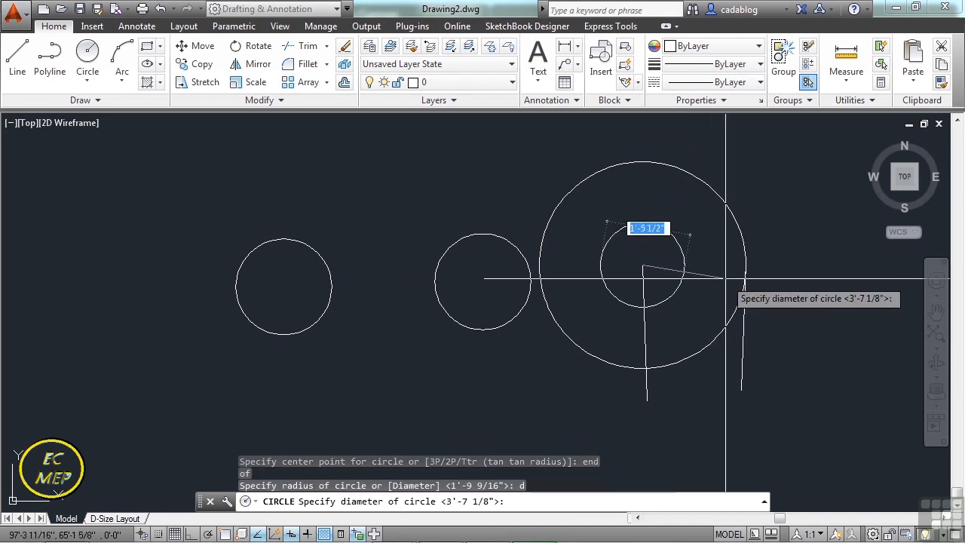
{"action": "type", "text": "end"}
{"action": "key", "text": "Return"}
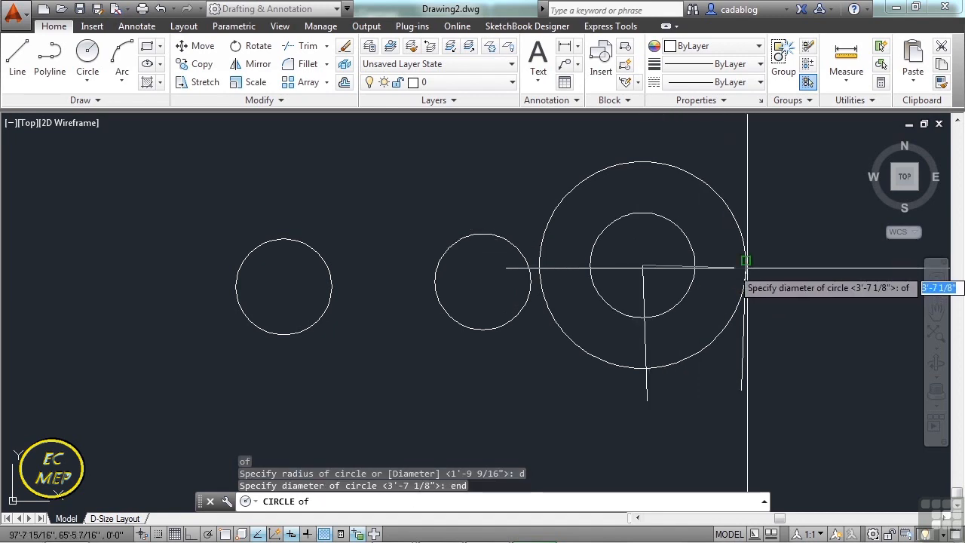
{"action": "left_click", "coordinate": [748, 267]}
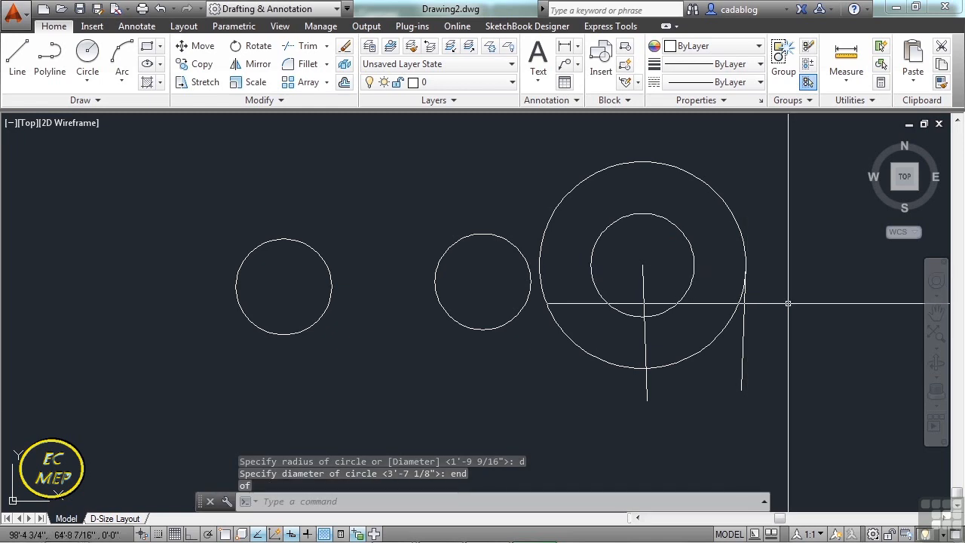
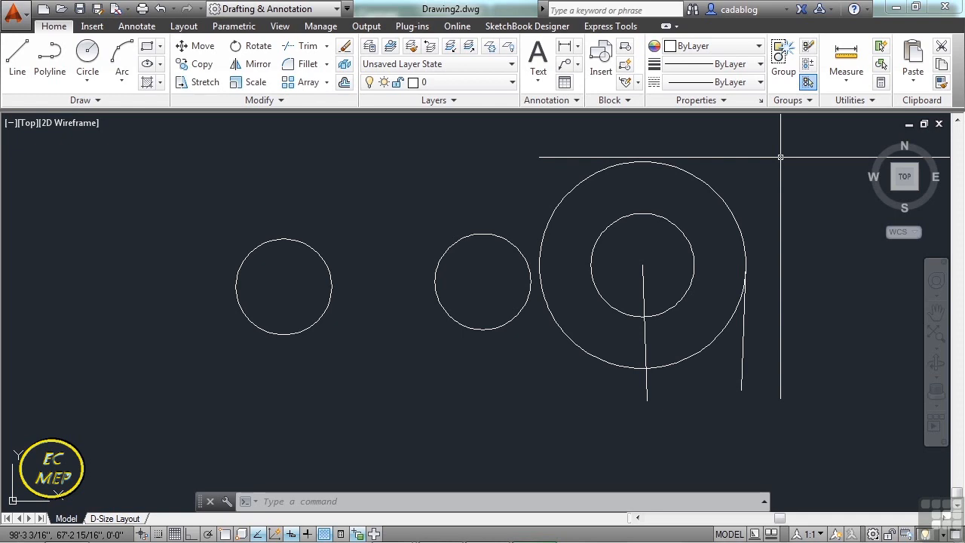
Open the drawing circle-arcs-examples.dwg from folder 05.
{"action": "type", "text": "open"}
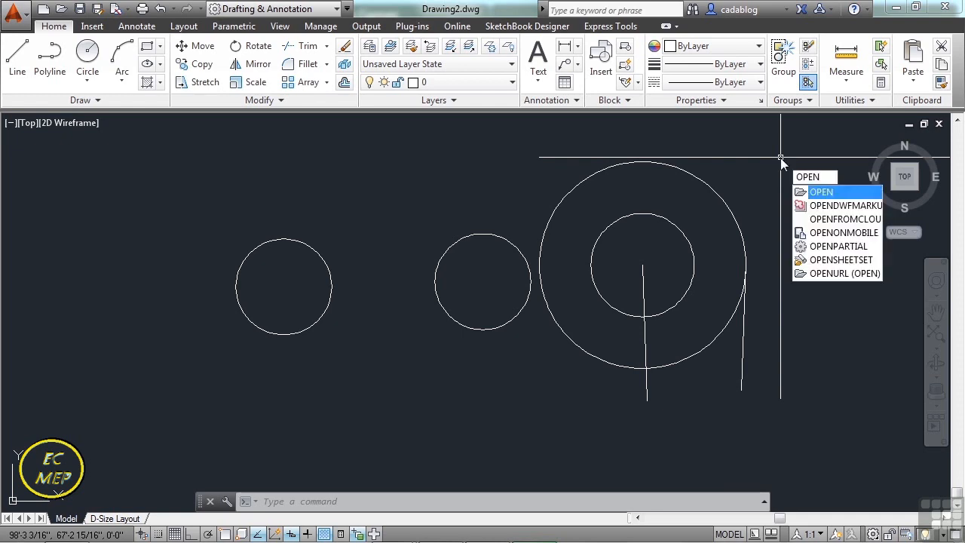
{"action": "key", "text": "Return"}
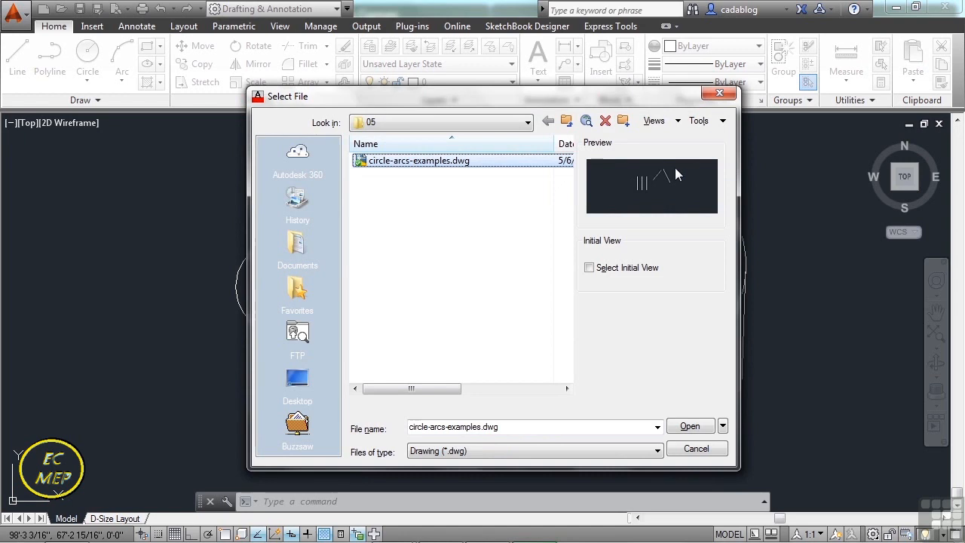
{"action": "left_click", "coordinate": [429, 164]}
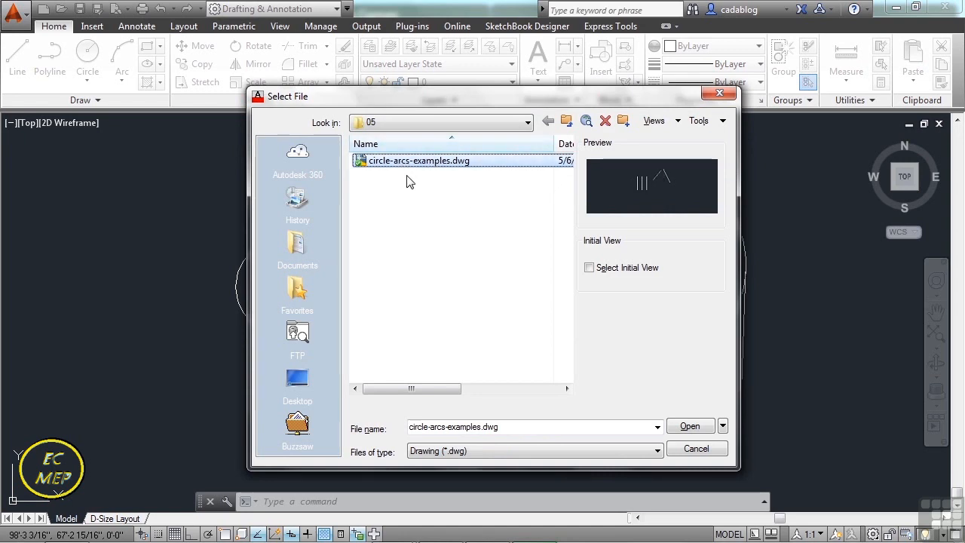
{"action": "left_click", "coordinate": [459, 161]}
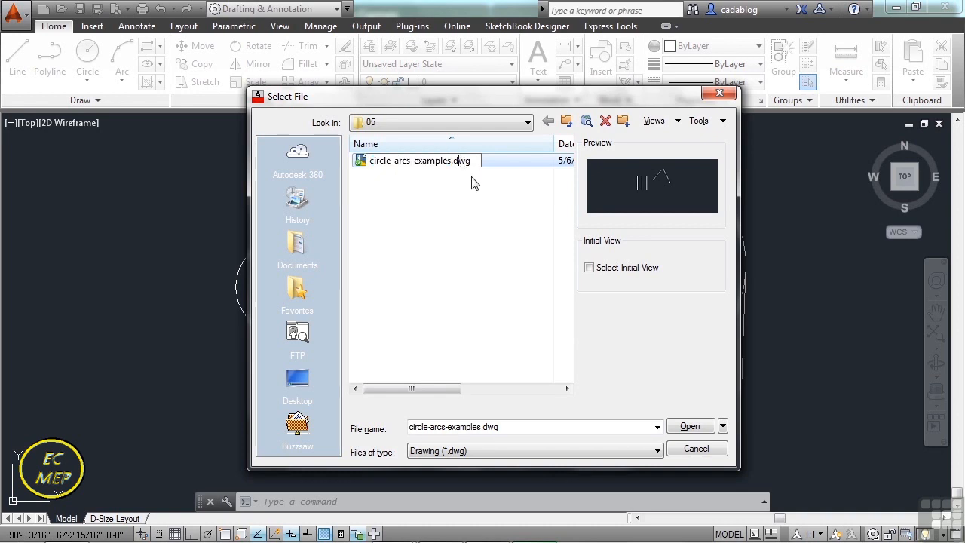
{"action": "left_click", "coordinate": [690, 427]}
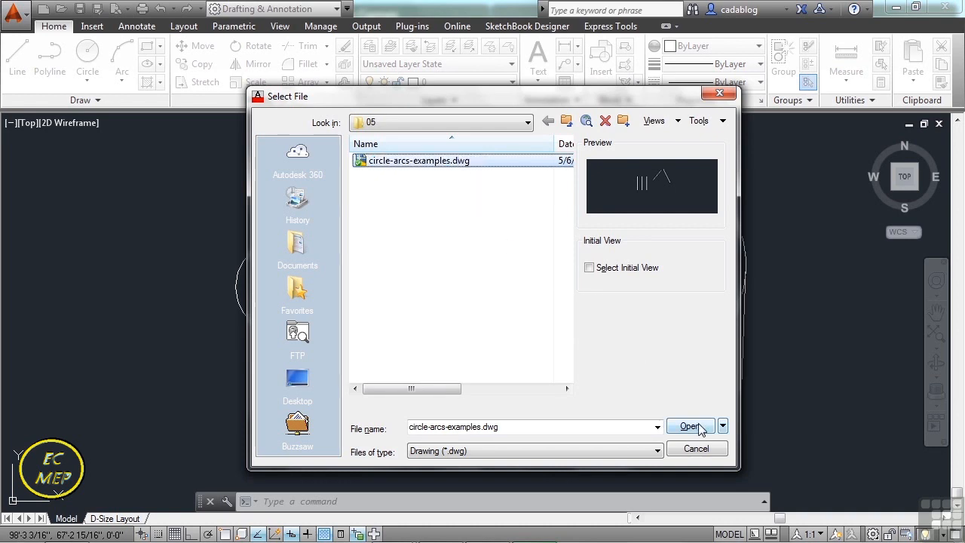
{"action": "left_click", "coordinate": [689, 426]}
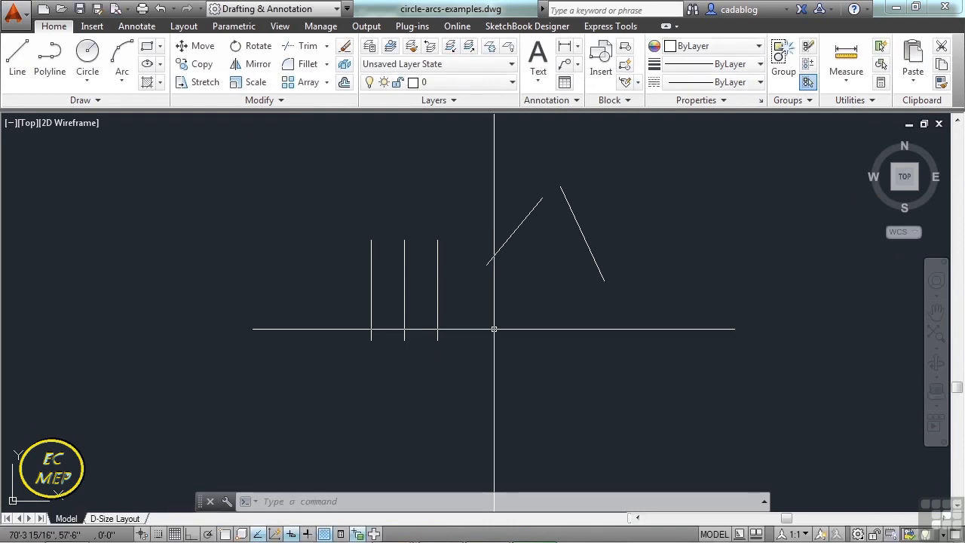
Draw a three-point circle through the left vertical line's midpoint, the middle line's upper endpoint and the right vertical line's lower endpoint.
{"action": "scroll", "coordinate": [516, 308], "scroll_direction": "up", "scroll_amount": 2}
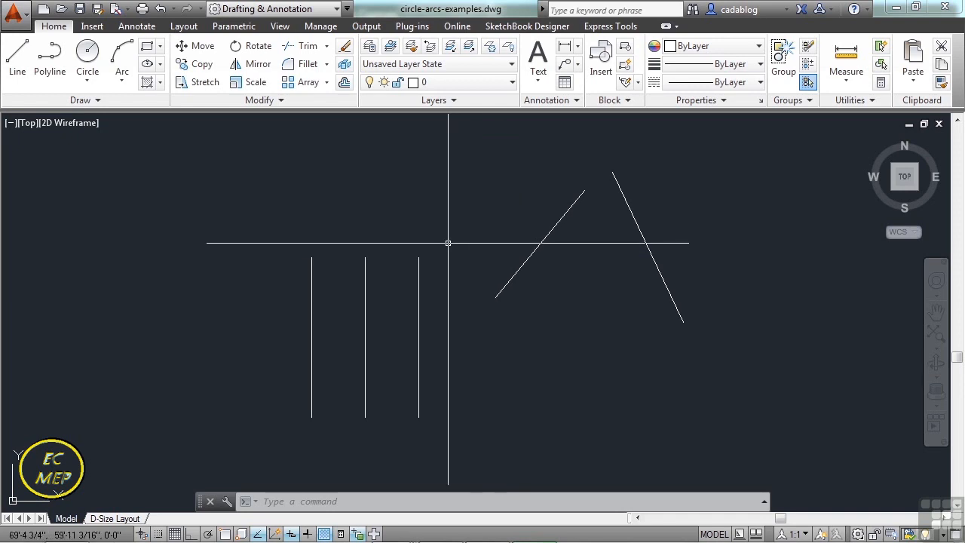
{"action": "type", "text": "c"}
{"action": "key", "text": "Return"}
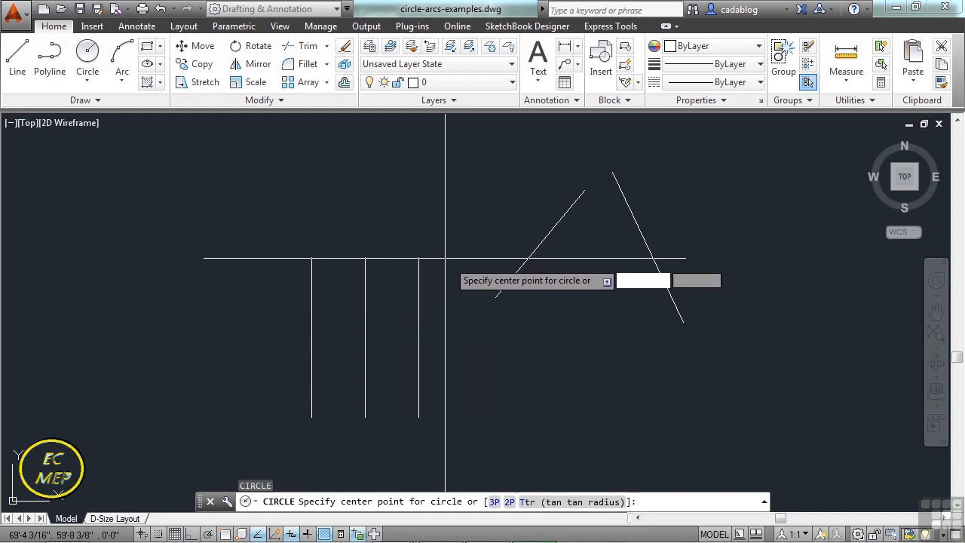
{"action": "left_click", "coordinate": [494, 502]}
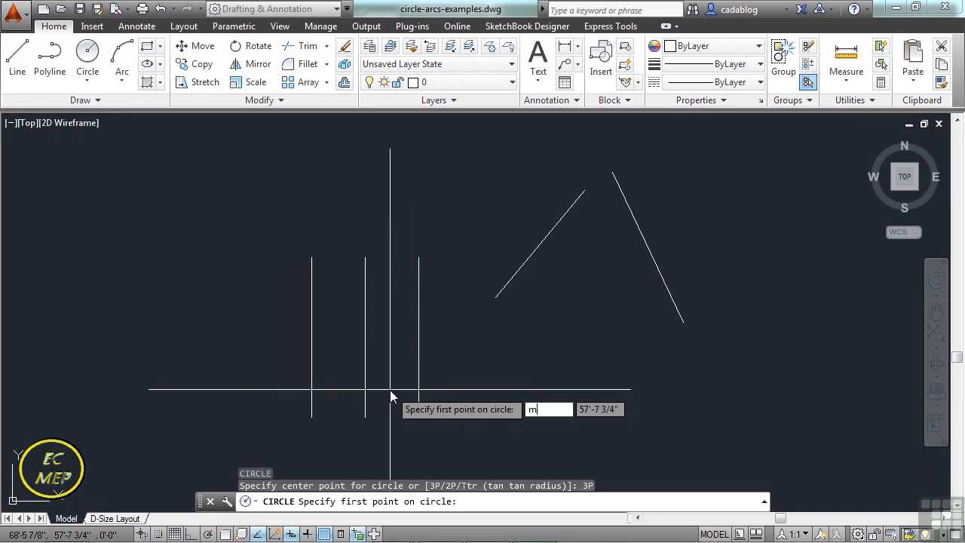
{"action": "key", "text": "Return"}
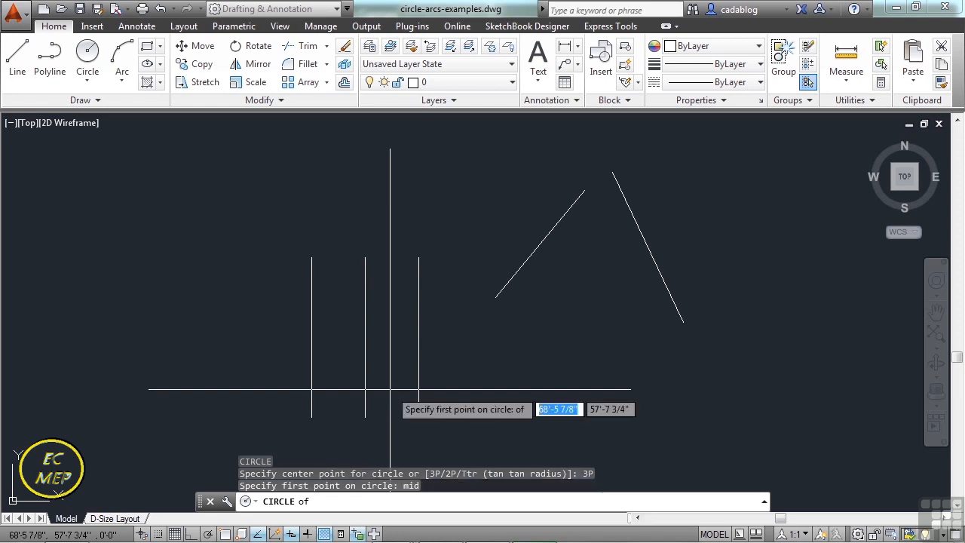
{"action": "left_click", "coordinate": [312, 344]}
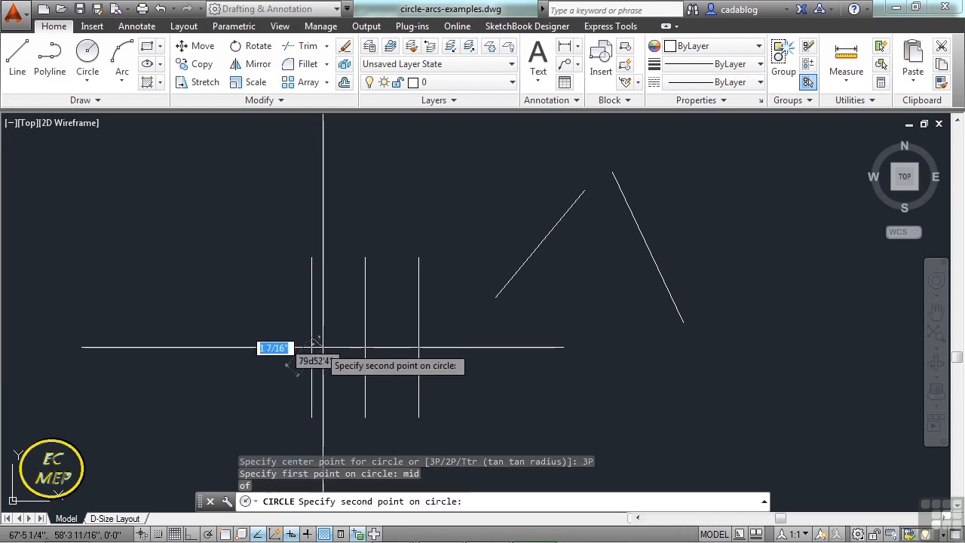
{"action": "type", "text": "end"}
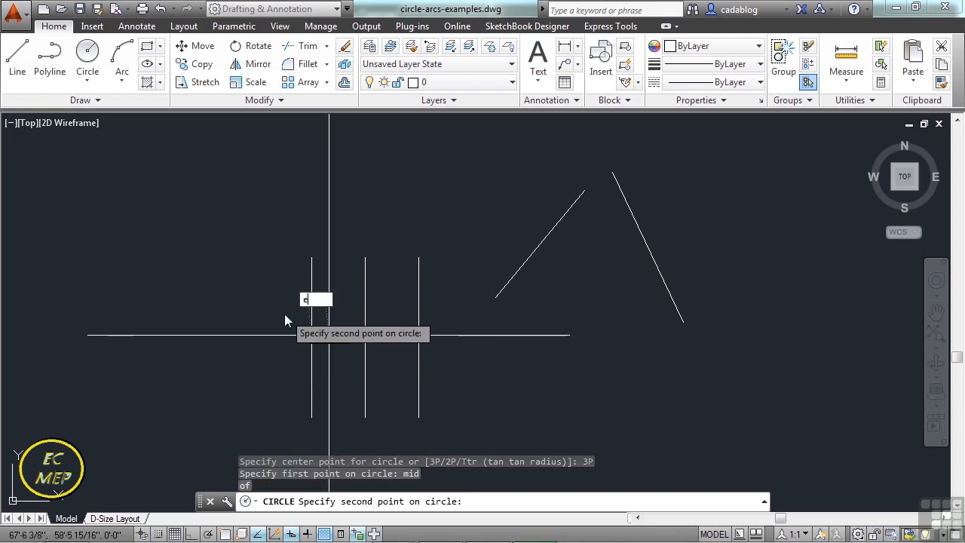
{"action": "key", "text": "Return"}
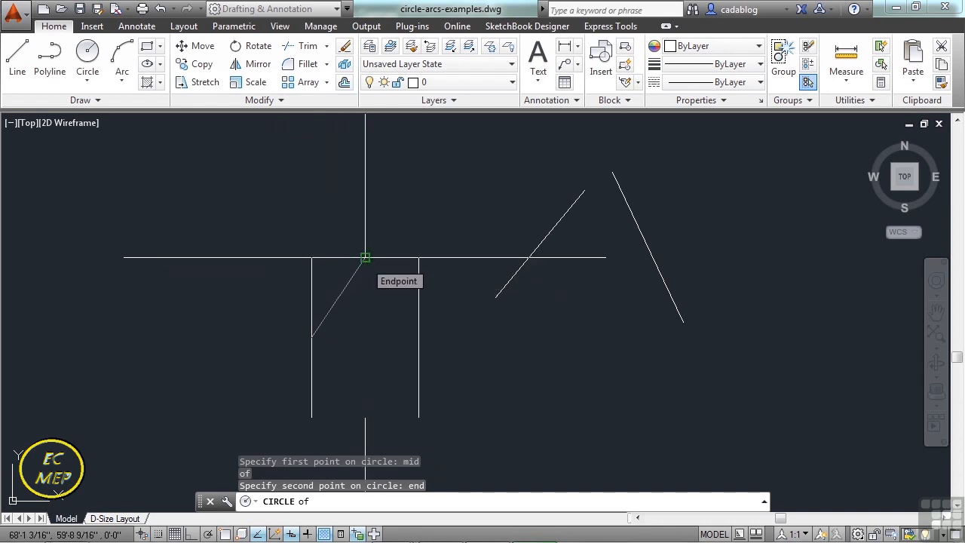
{"action": "left_click", "coordinate": [365, 258]}
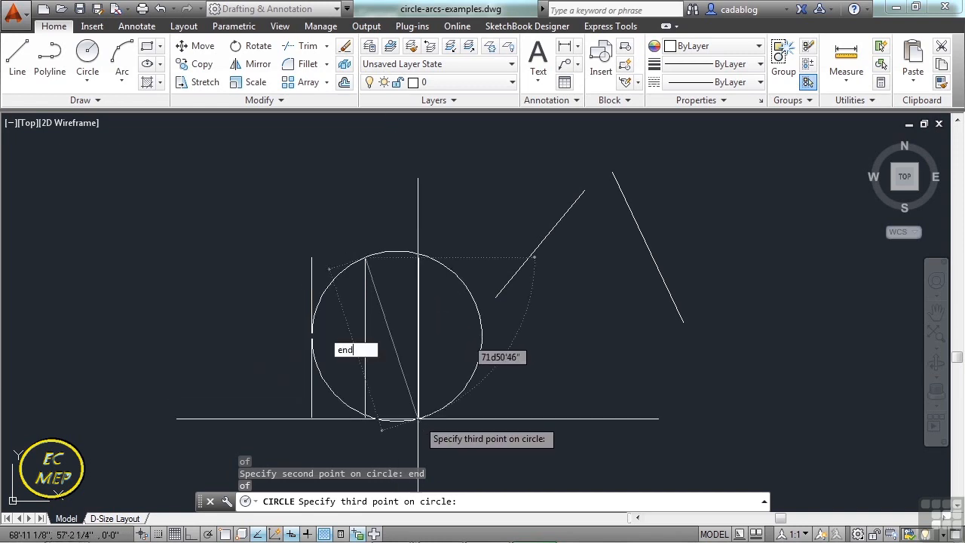
{"action": "key", "text": "Return"}
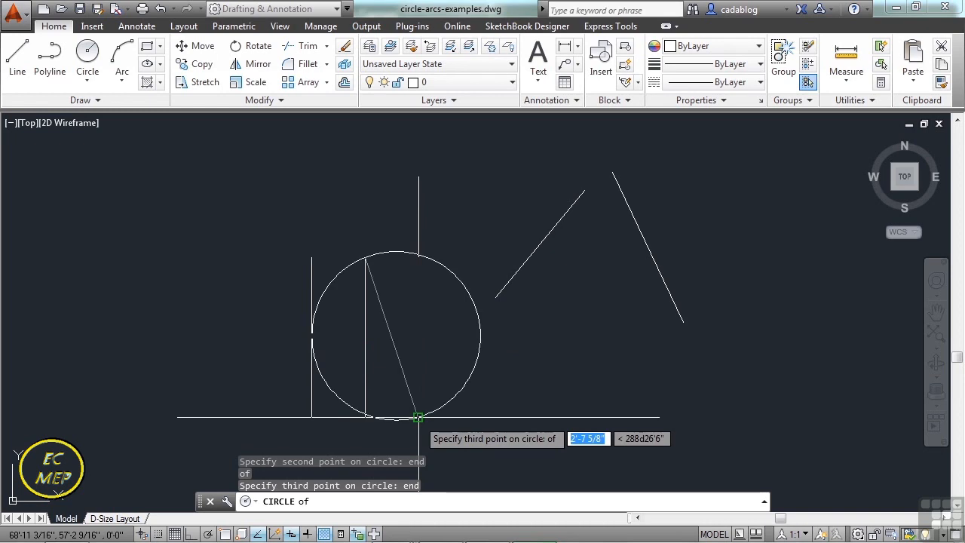
{"action": "left_click", "coordinate": [419, 417]}
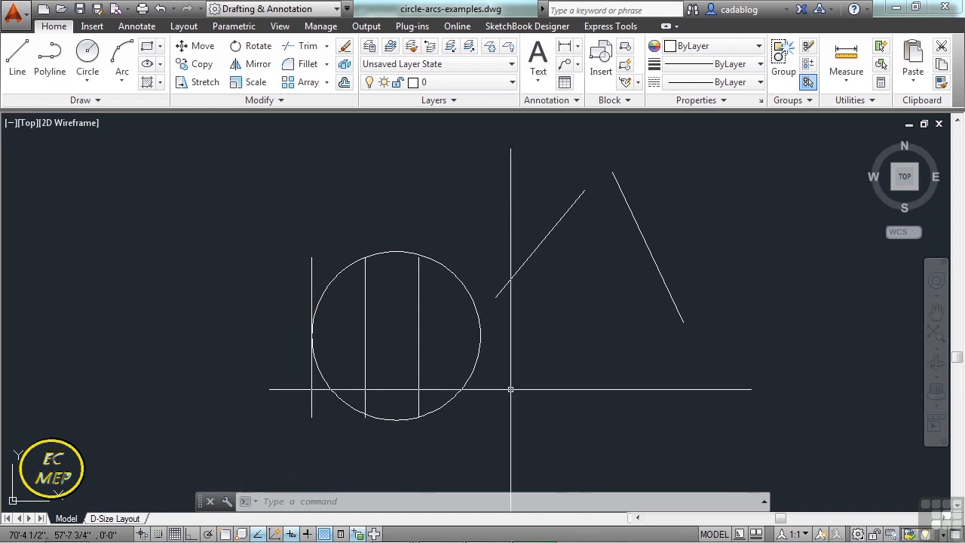
Draw a freehand three-point circle in the empty area to the left of the vertical lines.
{"action": "scroll", "coordinate": [627, 350], "scroll_direction": "down", "scroll_amount": 2}
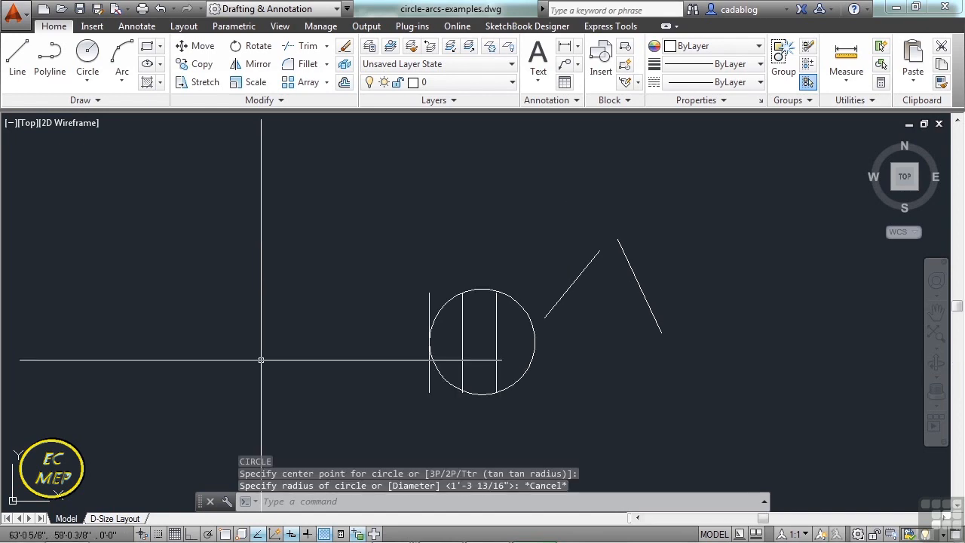
{"action": "key", "text": "Return"}
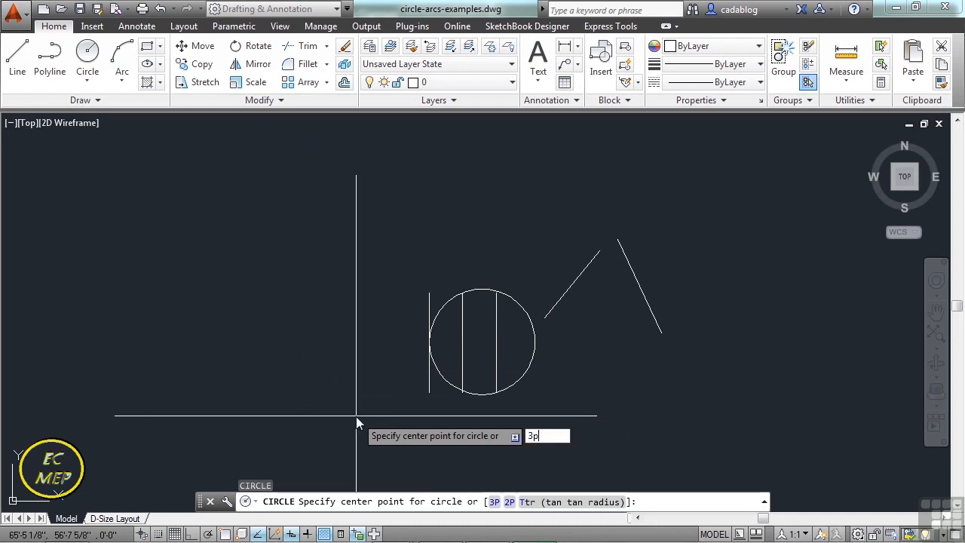
{"action": "key", "text": "Return"}
{"action": "left_click", "coordinate": [175, 348]}
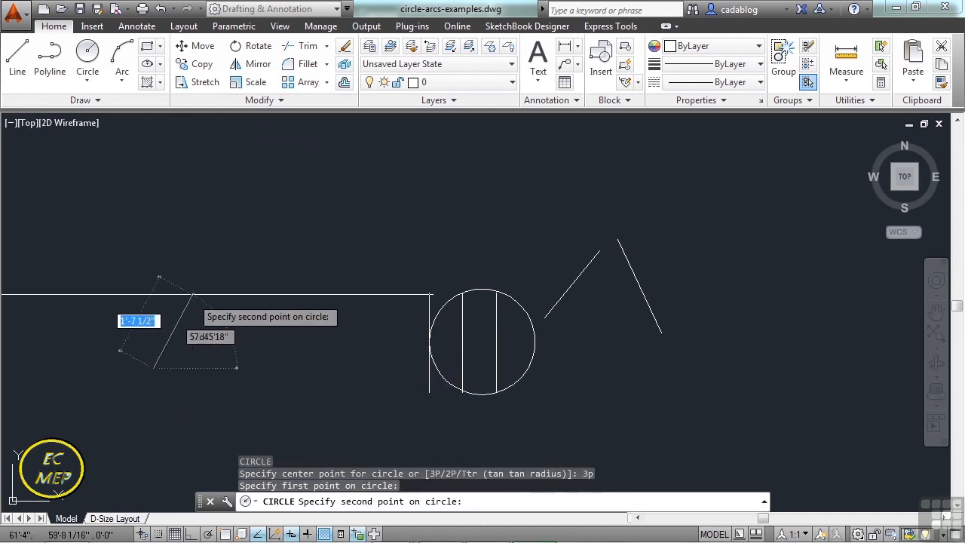
{"action": "left_click", "coordinate": [182, 280]}
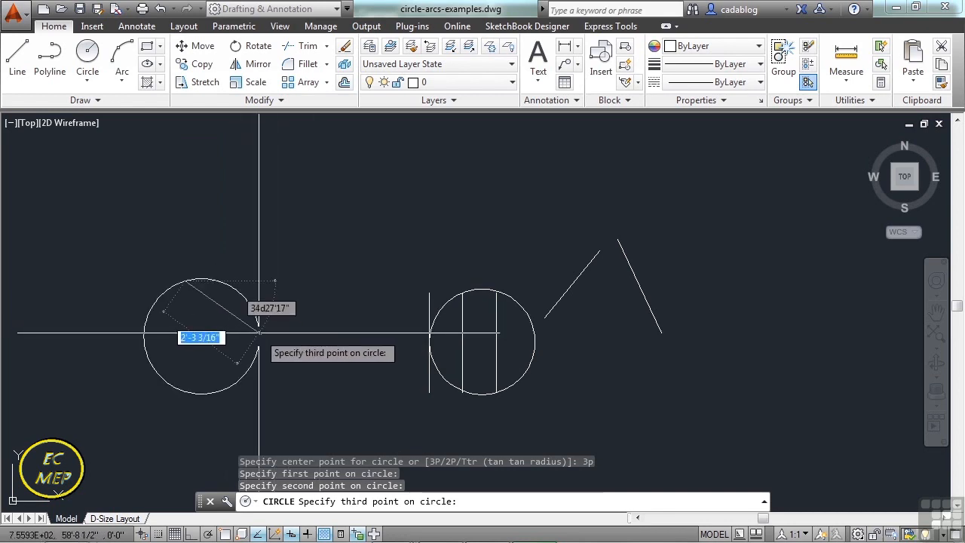
{"action": "left_click", "coordinate": [275, 333]}
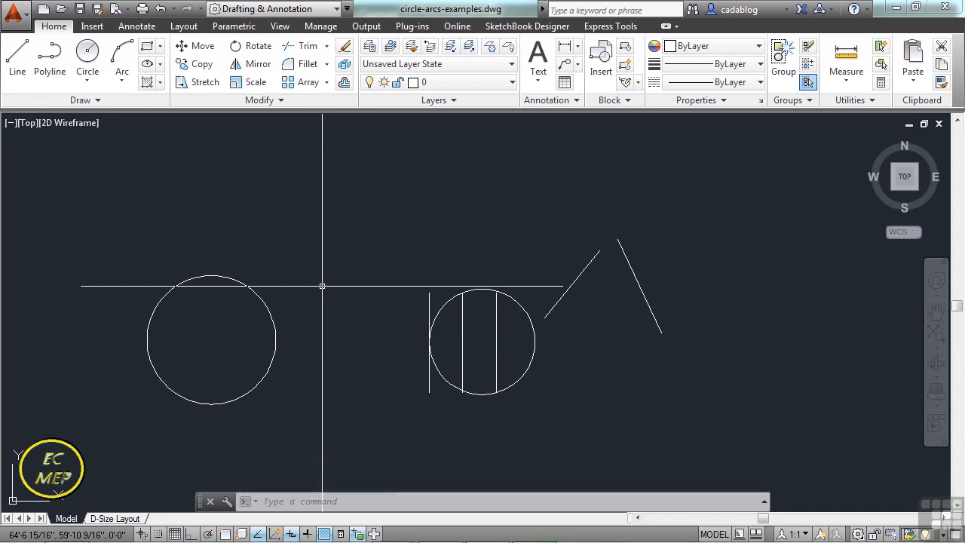
Draw a two-point circle from the freehand circle's top quadrant straight up, with Ortho turned on.
{"action": "type", "text": "c"}
{"action": "key", "text": "Return"}
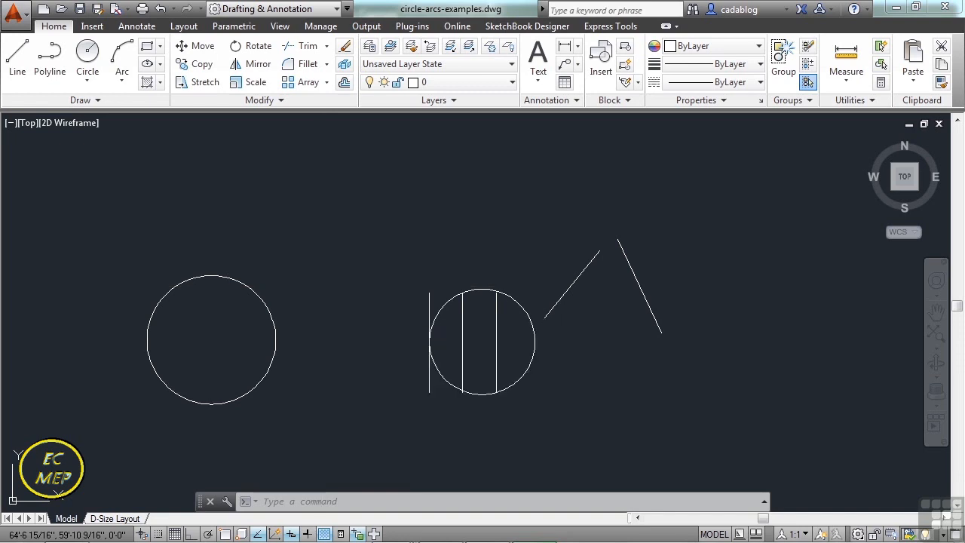
{"action": "type", "text": "2"}
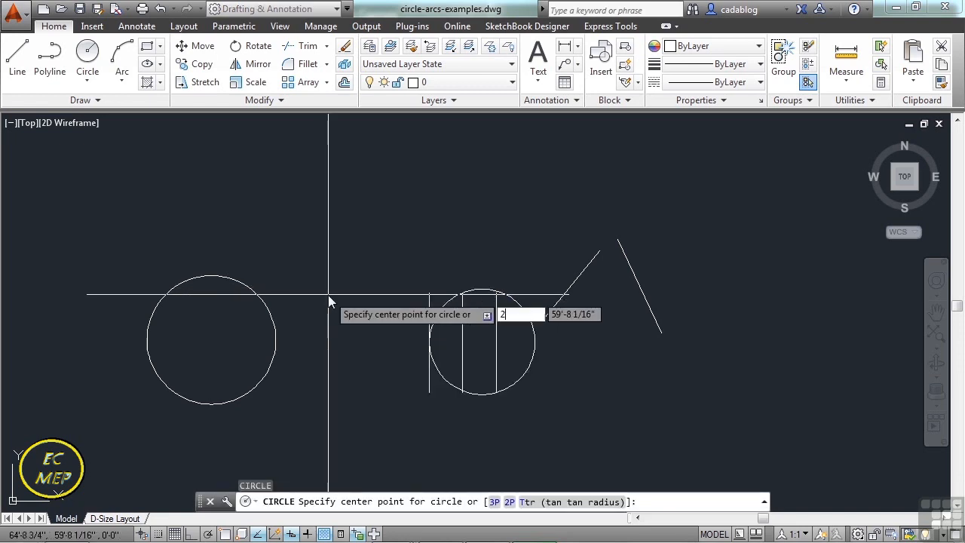
{"action": "type", "text": "p"}
{"action": "key", "text": "Return"}
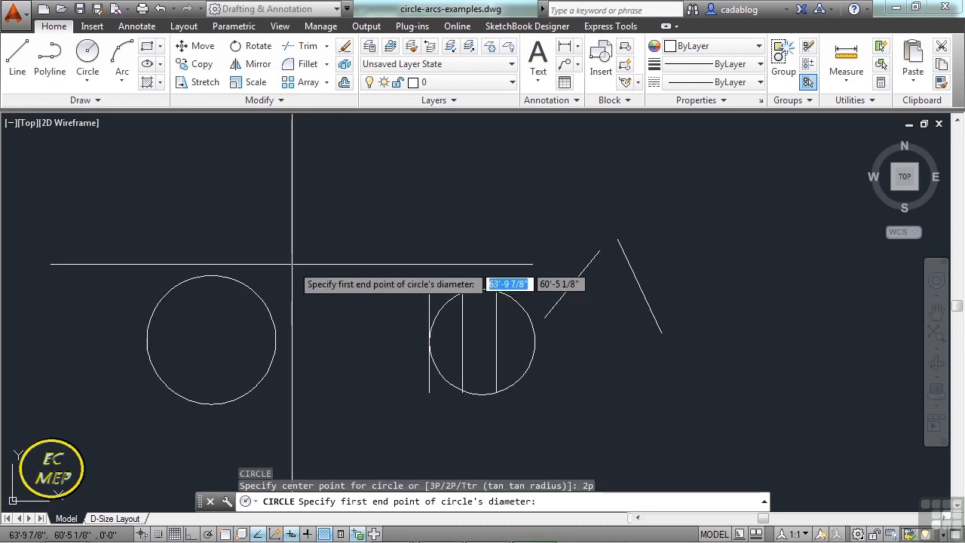
{"action": "type", "text": "qua"}
{"action": "key", "text": "Return"}
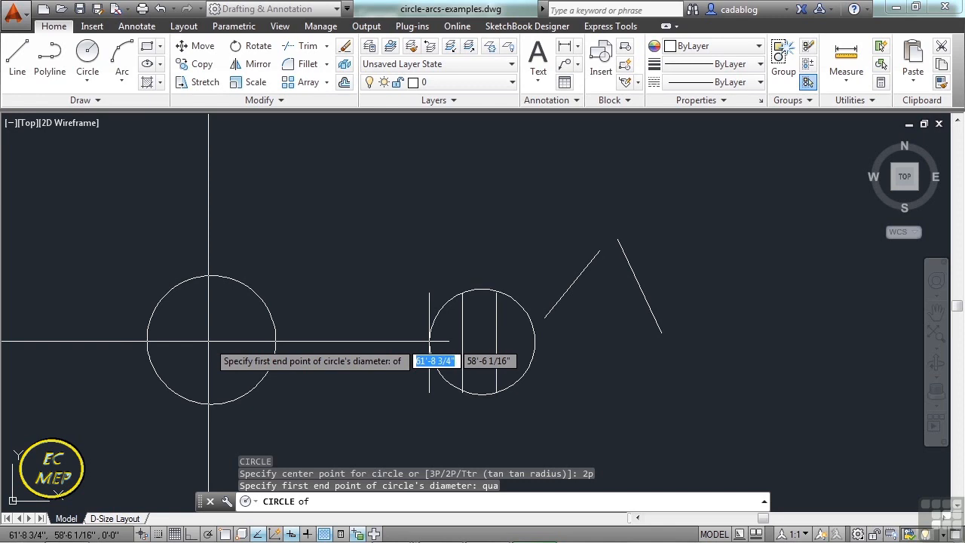
{"action": "left_click", "coordinate": [210, 276]}
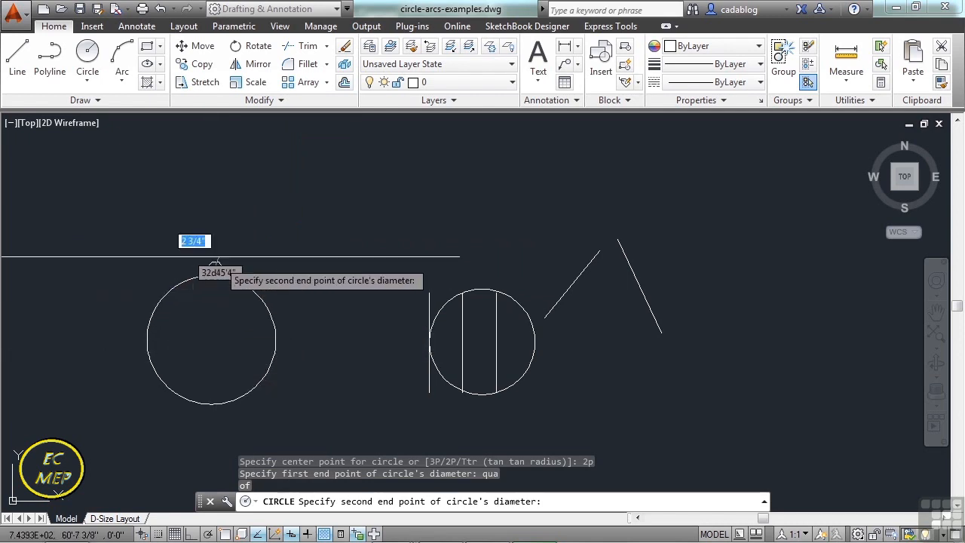
{"action": "key", "text": "F8"}
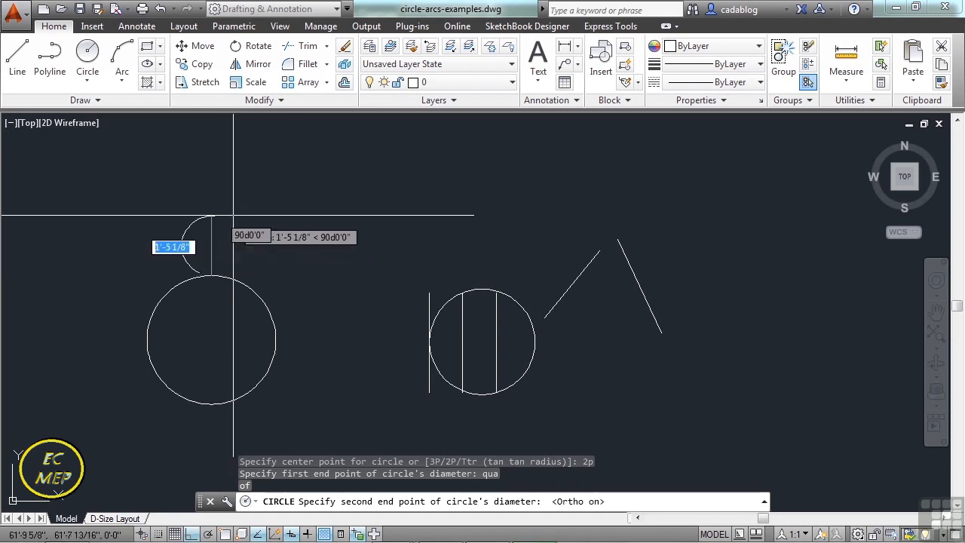
{"action": "middle_click_drag", "start_coordinate": [233, 215], "coordinate": [252, 247]}
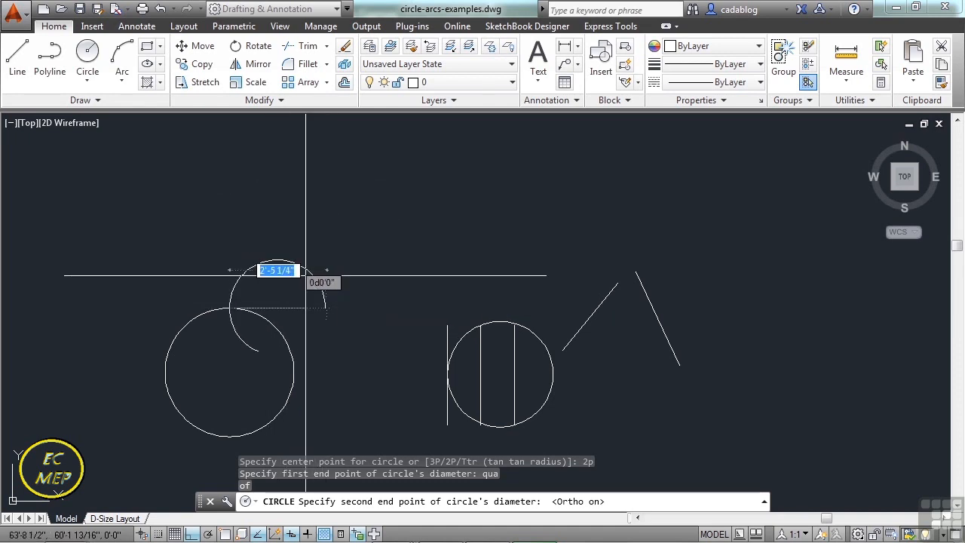
{"action": "left_click", "coordinate": [230, 208]}
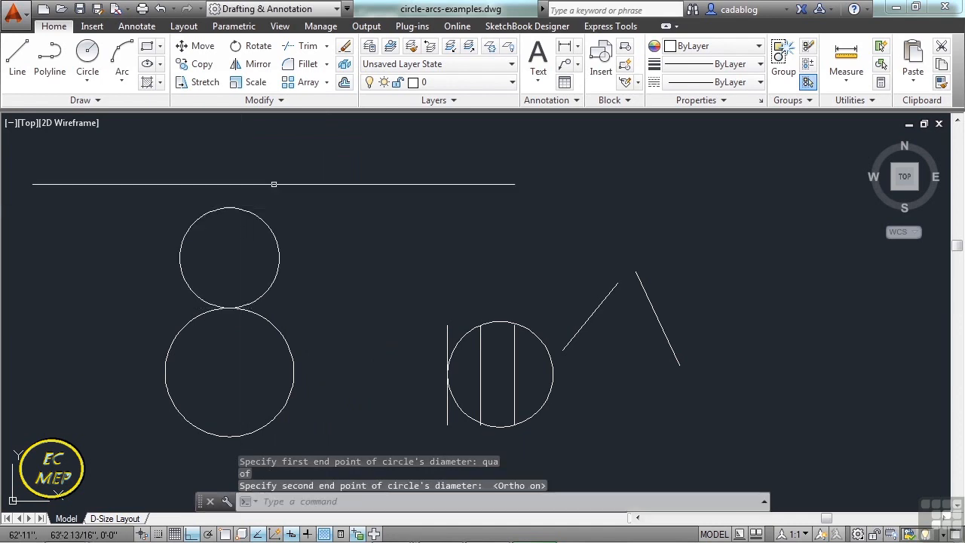
Stack a third, smaller two-point circle straight up from the upper circle's top quadrant, with a diameter of about 1'-9".
{"action": "key", "text": "Return"}
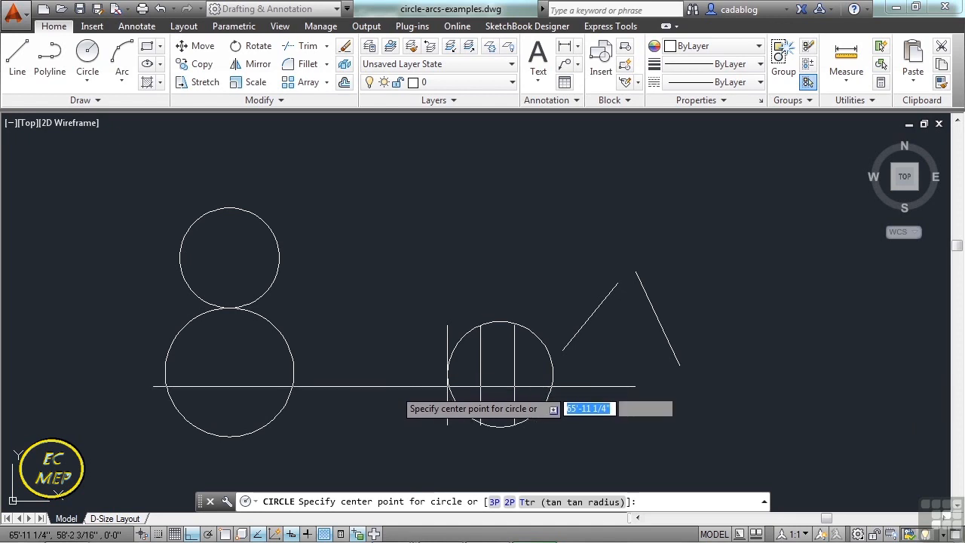
{"action": "left_click", "coordinate": [510, 502]}
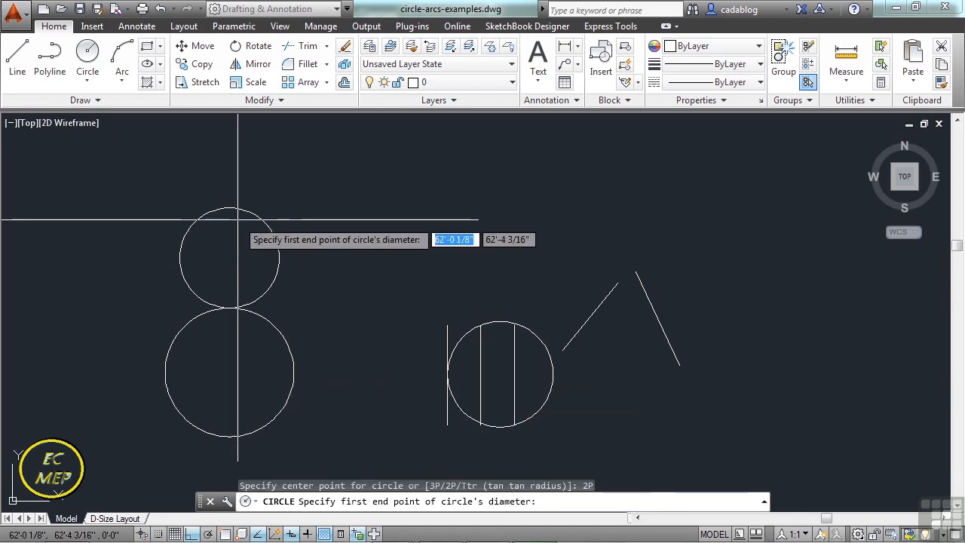
{"action": "type", "text": "qua"}
{"action": "key", "text": "Return"}
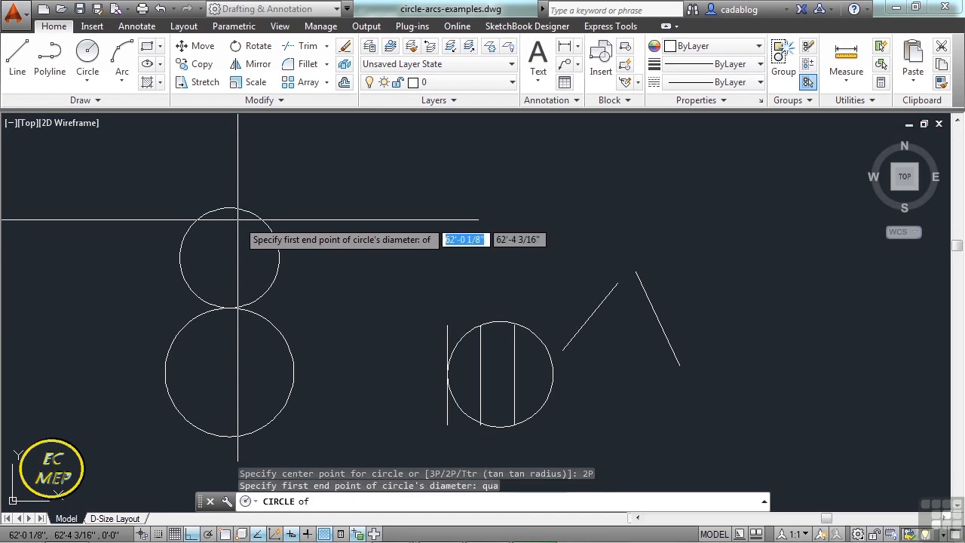
{"action": "left_click", "coordinate": [232, 209]}
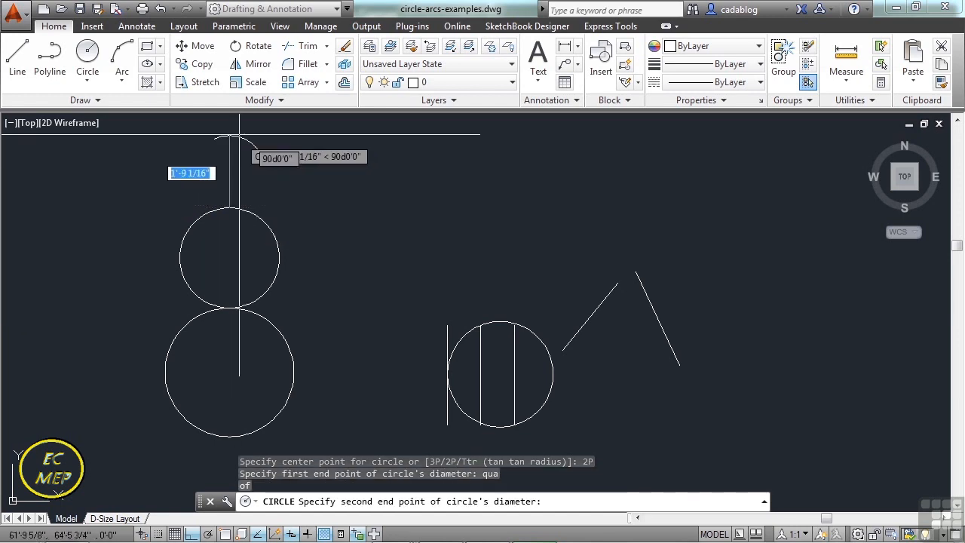
{"action": "left_click", "coordinate": [239, 133]}
{"action": "middle_click_drag", "start_coordinate": [301, 195], "coordinate": [411, 188]}
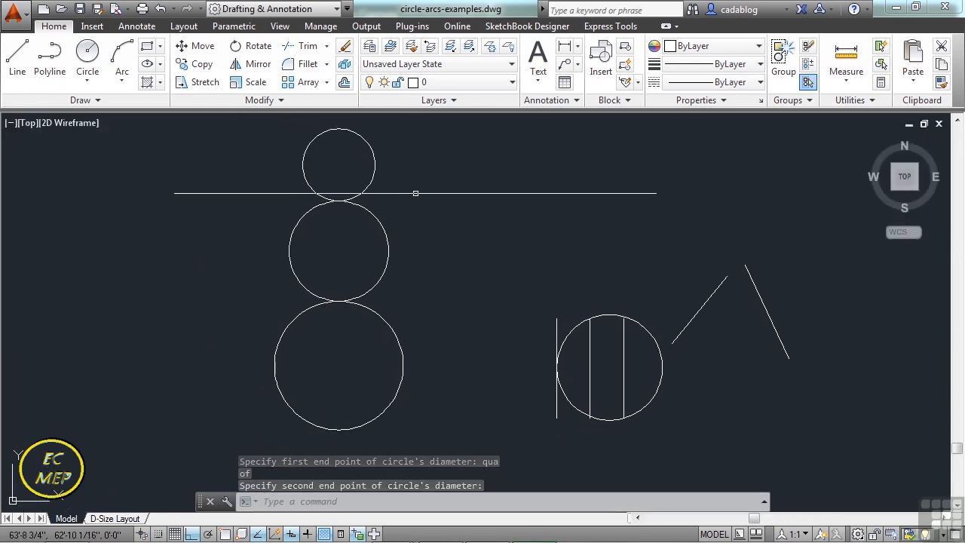
{"action": "scroll", "coordinate": [427, 228], "scroll_direction": "down", "scroll_amount": 1}
{"action": "middle_click_drag", "start_coordinate": [470, 228], "coordinate": [404, 235]}
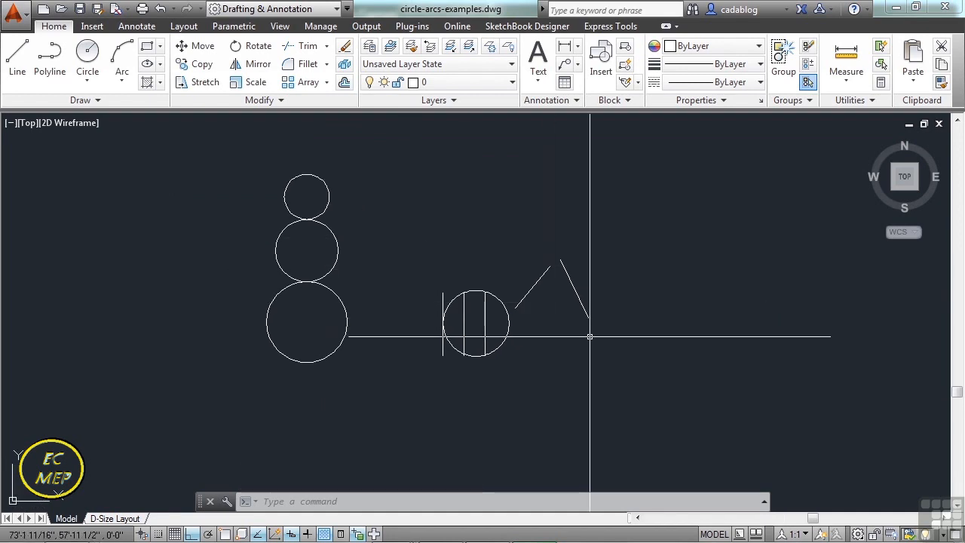
Draw a Tan, Tan, Radius circle tangent to the two slanted lines with a radius of 5 inches.
{"action": "type", "text": "c"}
{"action": "key", "text": "Return"}
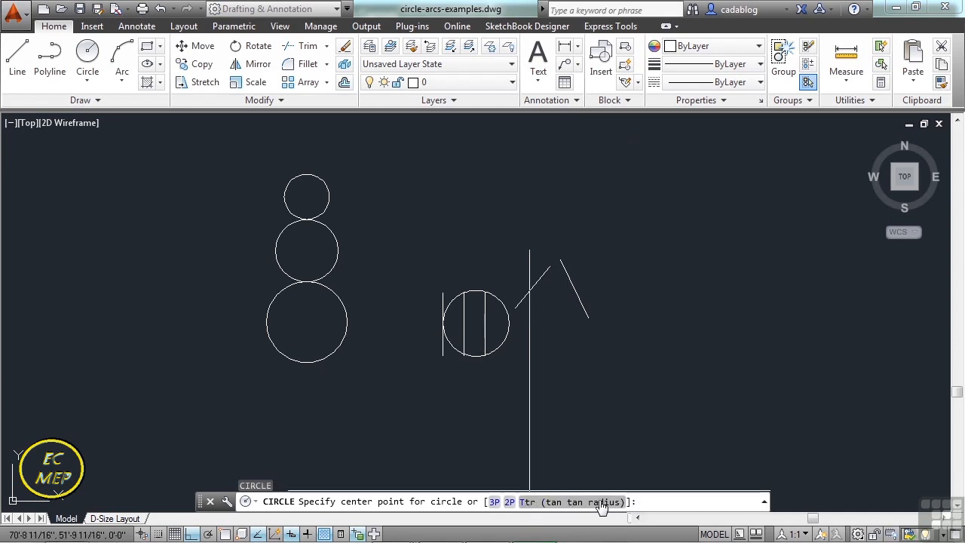
{"action": "type", "text": "t"}
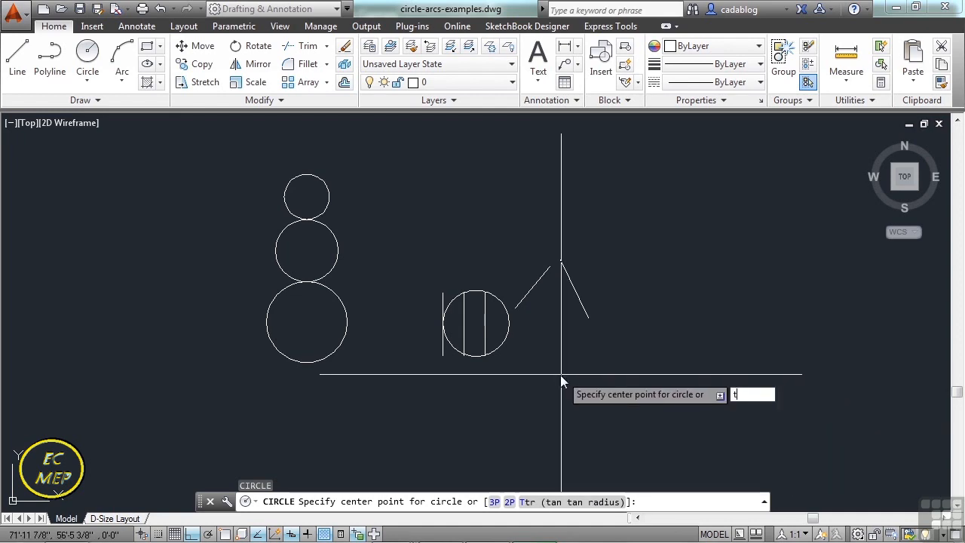
{"action": "key", "text": "Return"}
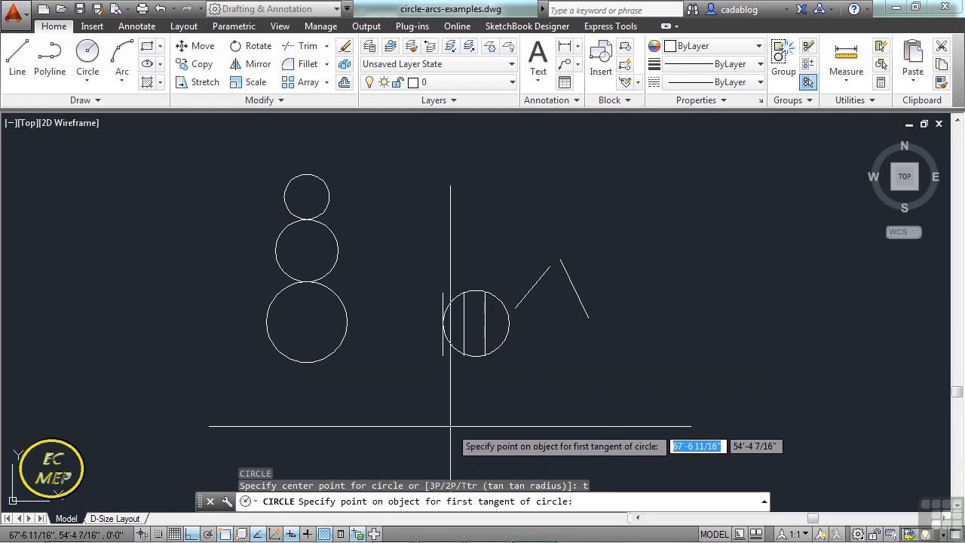
{"action": "scroll", "coordinate": [555, 298], "scroll_direction": "up", "scroll_amount": 2}
{"action": "scroll", "coordinate": [557, 287], "scroll_direction": "up", "scroll_amount": 4}
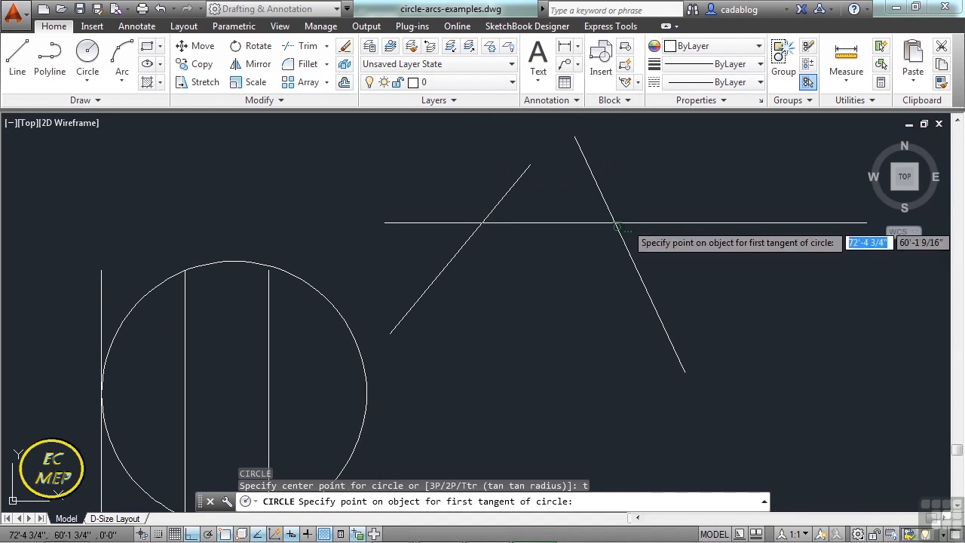
{"action": "left_click", "coordinate": [480, 225]}
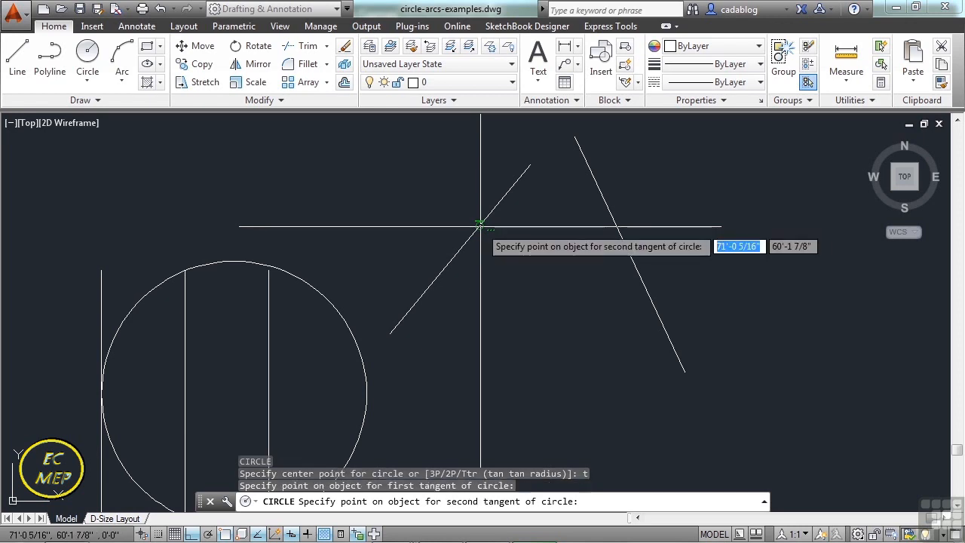
{"action": "left_click", "coordinate": [611, 222]}
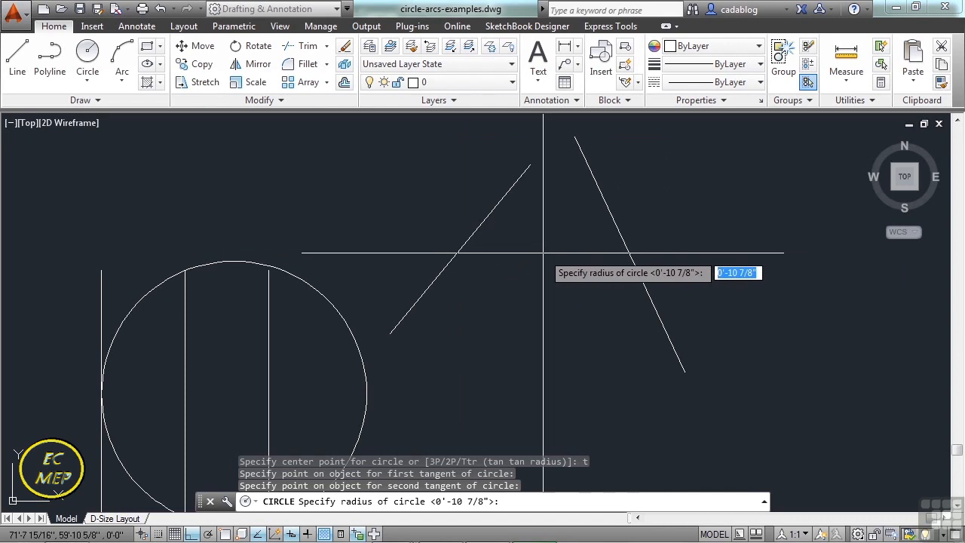
{"action": "type", "text": "5"}
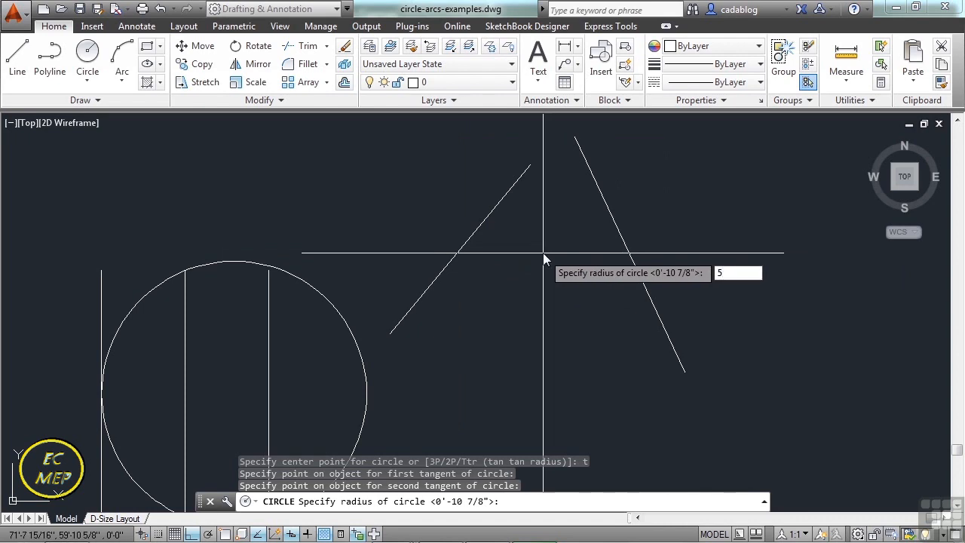
{"action": "key", "text": "Return"}
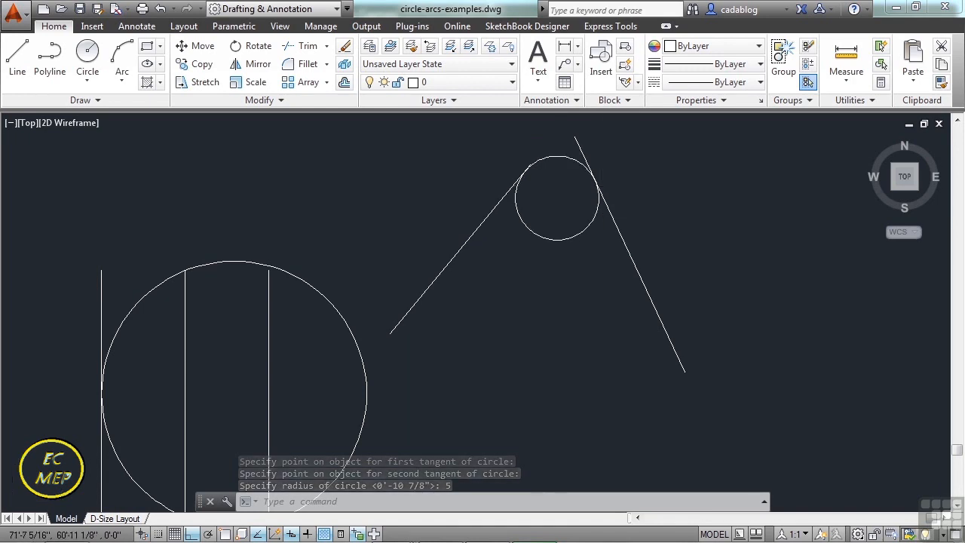
Trim away the lower part of the tangent circle, using the circle and both slanted lines as cutting edges.
{"action": "scroll", "coordinate": [603, 207], "scroll_direction": "up", "scroll_amount": 10}
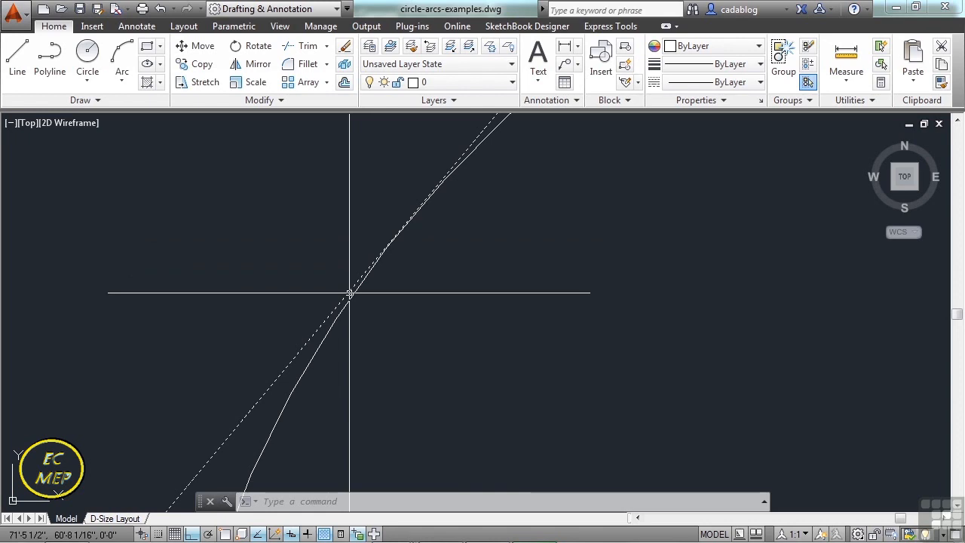
{"action": "scroll", "coordinate": [350, 293], "scroll_direction": "down", "scroll_amount": 5}
{"action": "middle_click_drag", "start_coordinate": [770, 306], "coordinate": [685, 284]}
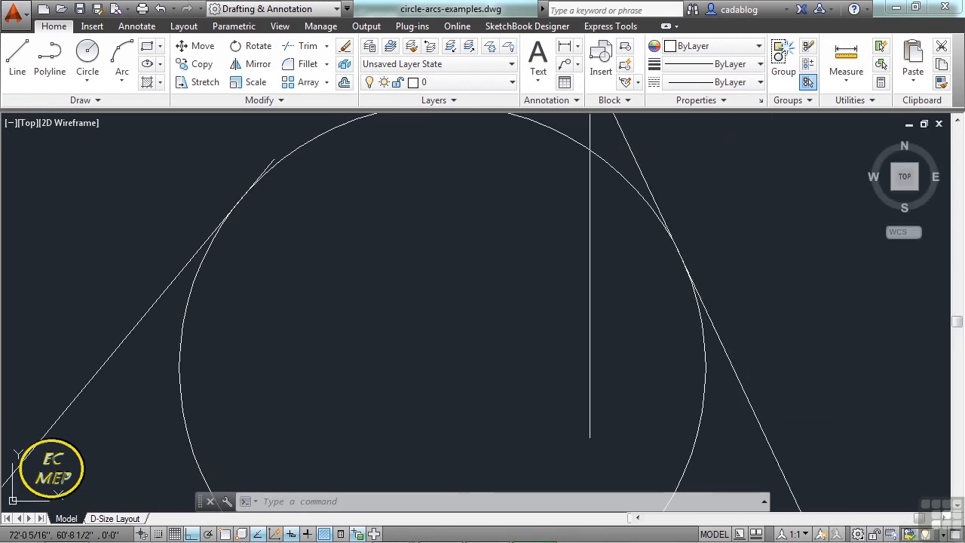
{"action": "scroll", "coordinate": [593, 185], "scroll_direction": "down", "scroll_amount": 4}
{"action": "scroll", "coordinate": [554, 218], "scroll_direction": "down", "scroll_amount": 2}
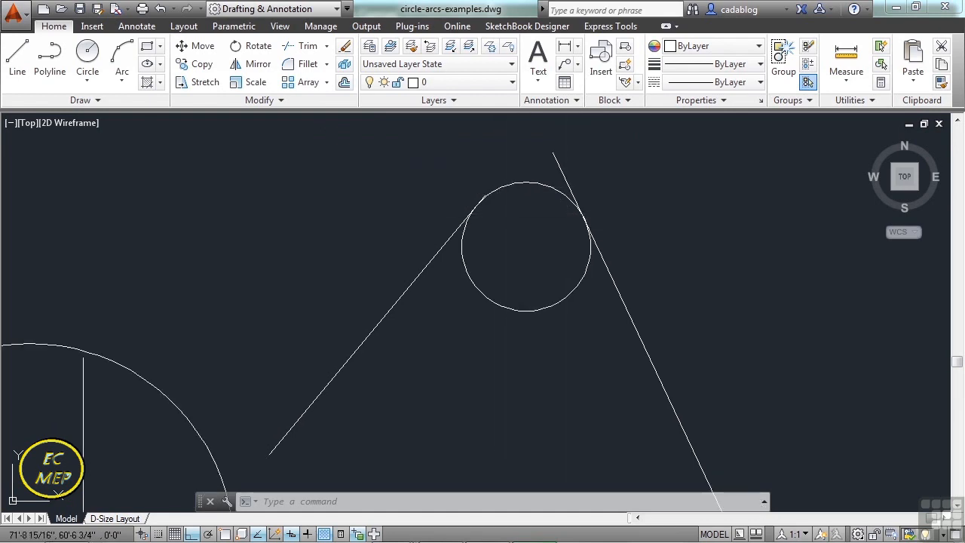
{"action": "type", "text": "TR"}
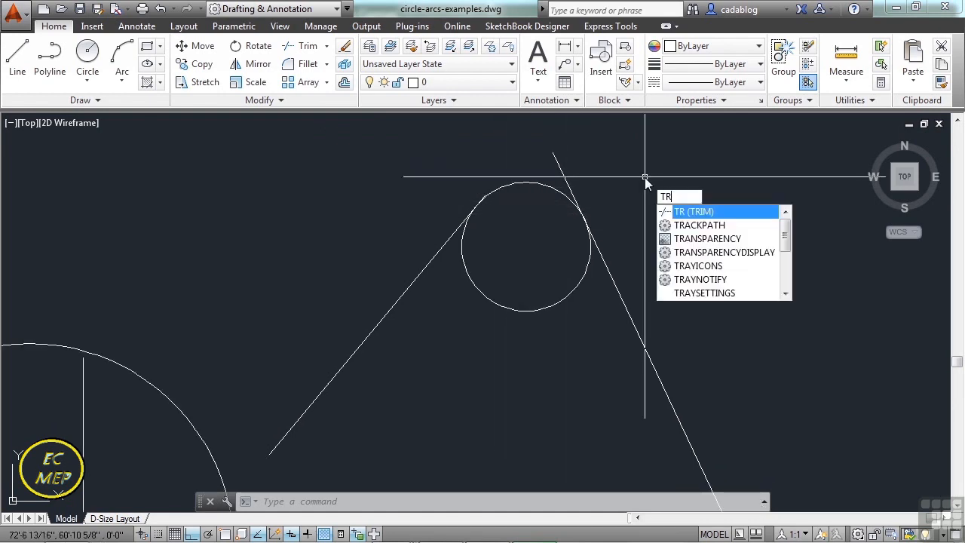
{"action": "key", "text": "Return"}
{"action": "left_click", "coordinate": [644, 177]}
{"action": "left_click", "coordinate": [437, 321]}
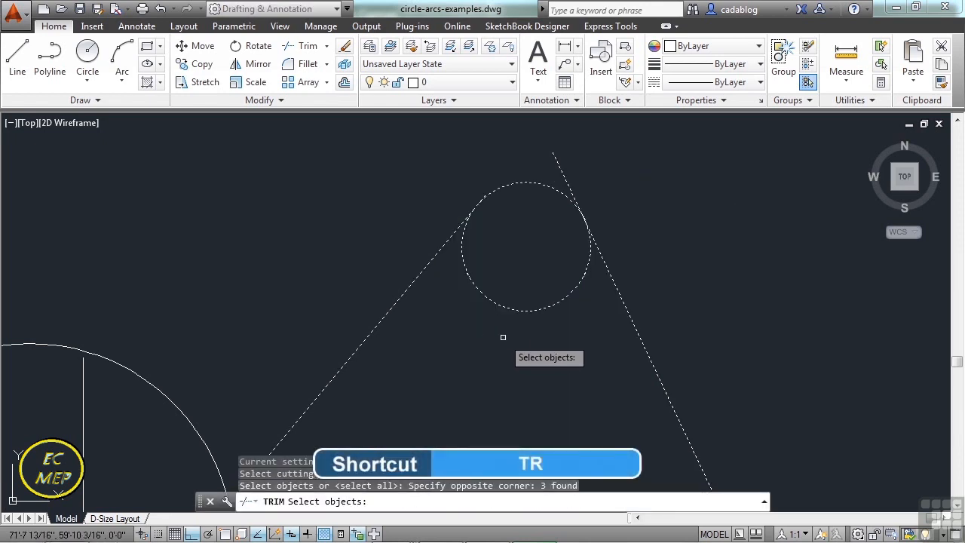
{"action": "key", "text": "Return"}
{"action": "left_click", "coordinate": [545, 307]}
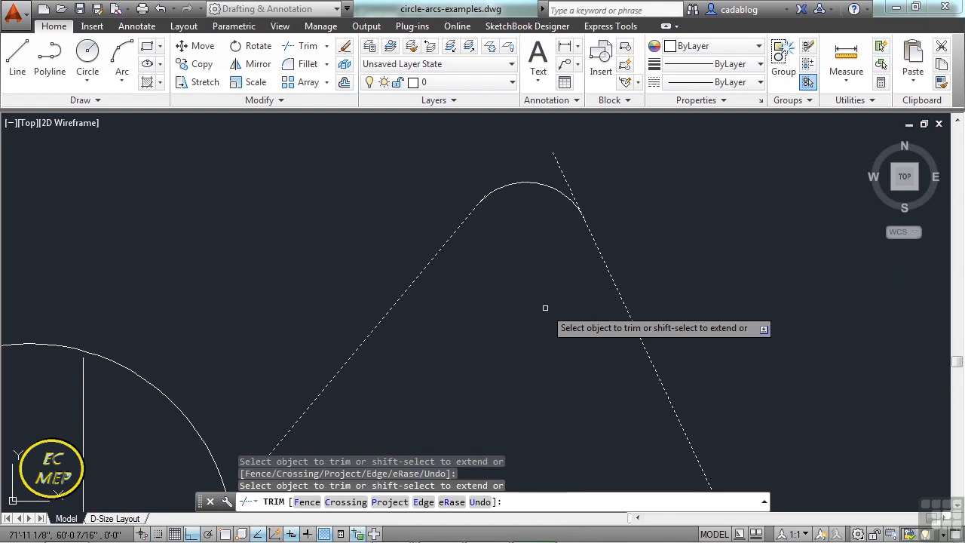
Trim off the ends of both slanted lines that extend past the rounded arc, and finish the Trim command.
{"action": "left_click", "coordinate": [560, 166]}
{"action": "scroll", "coordinate": [475, 192], "scroll_direction": "up", "scroll_amount": 4}
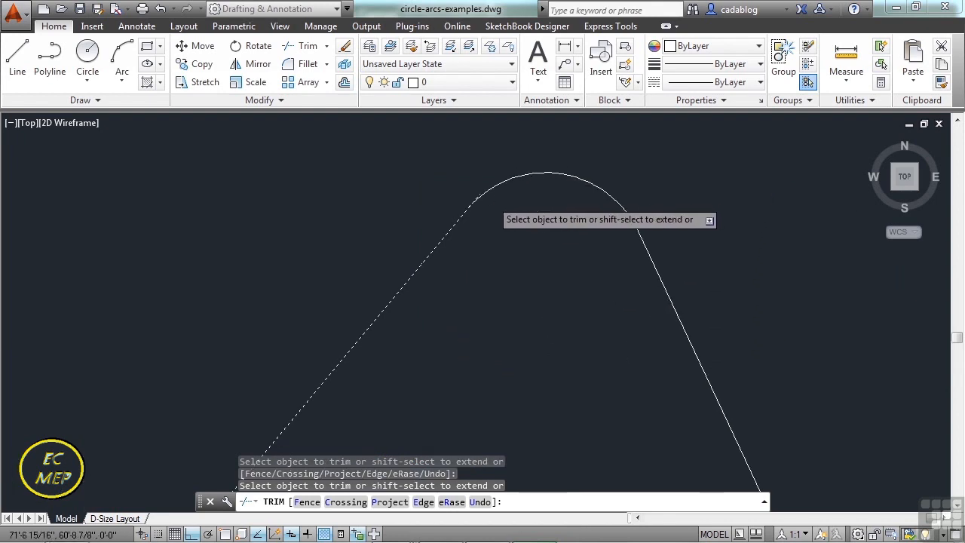
{"action": "left_click", "coordinate": [402, 177]}
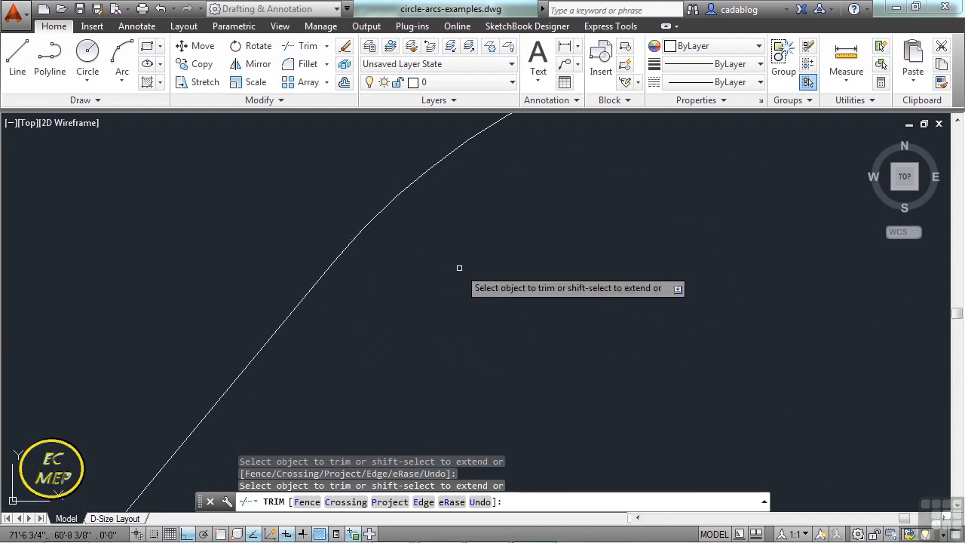
{"action": "key", "text": "Return"}
{"action": "scroll", "coordinate": [459, 267], "scroll_direction": "down", "scroll_amount": 3}
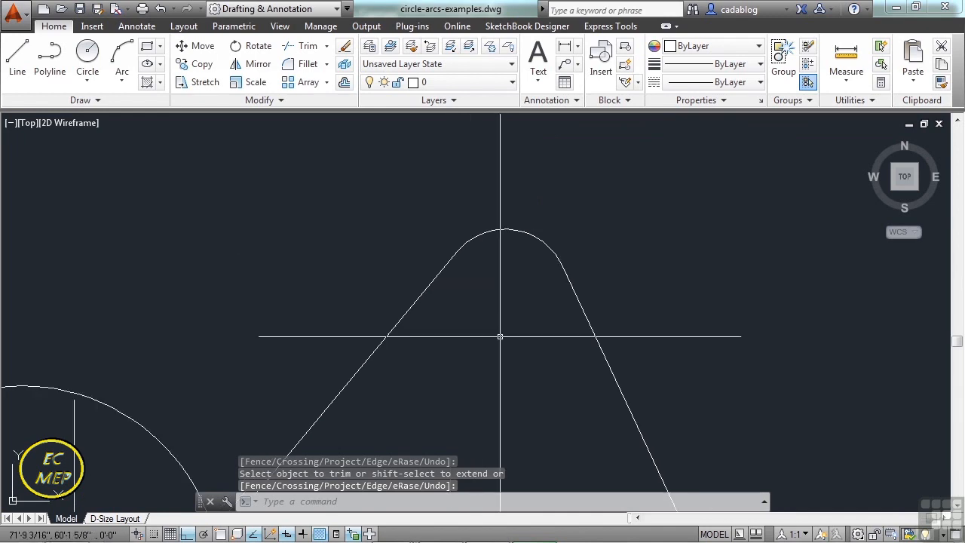
Delete the large three-point circle that crosses the three vertical lines.
{"action": "scroll", "coordinate": [514, 284], "scroll_direction": "down", "scroll_amount": 2}
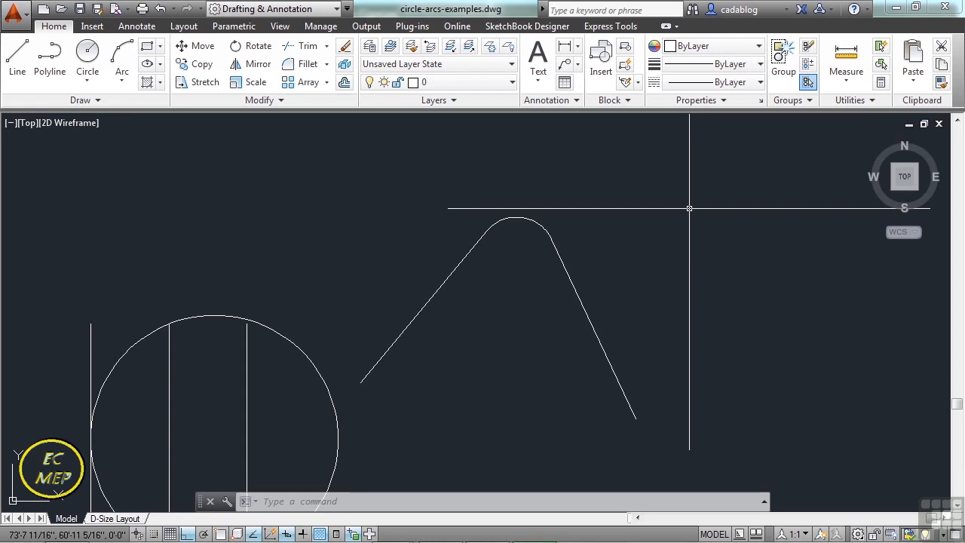
{"action": "middle_click_drag", "start_coordinate": [339, 240], "coordinate": [538, 195]}
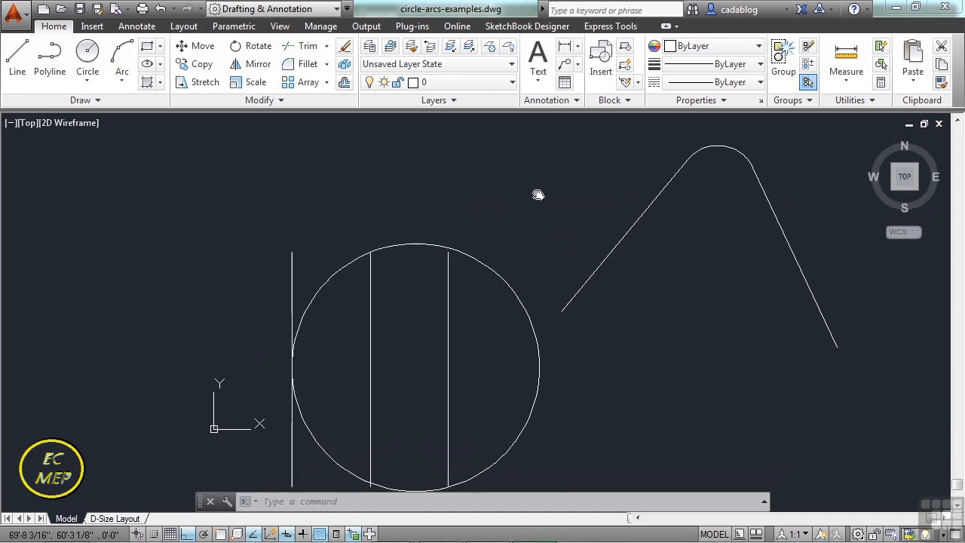
{"action": "left_click", "coordinate": [460, 233]}
{"action": "left_click", "coordinate": [448, 246]}
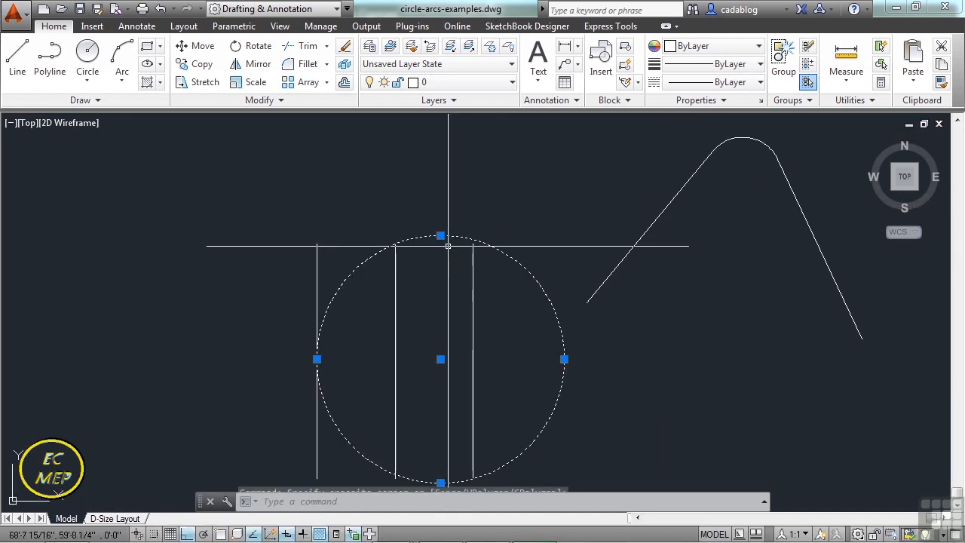
{"action": "key", "text": "Delete"}
Draw a circle centred on the middle vertical line's upper endpoint with its radius reaching the right line's upper endpoint, using Endpoint snaps.
{"action": "type", "text": "c"}
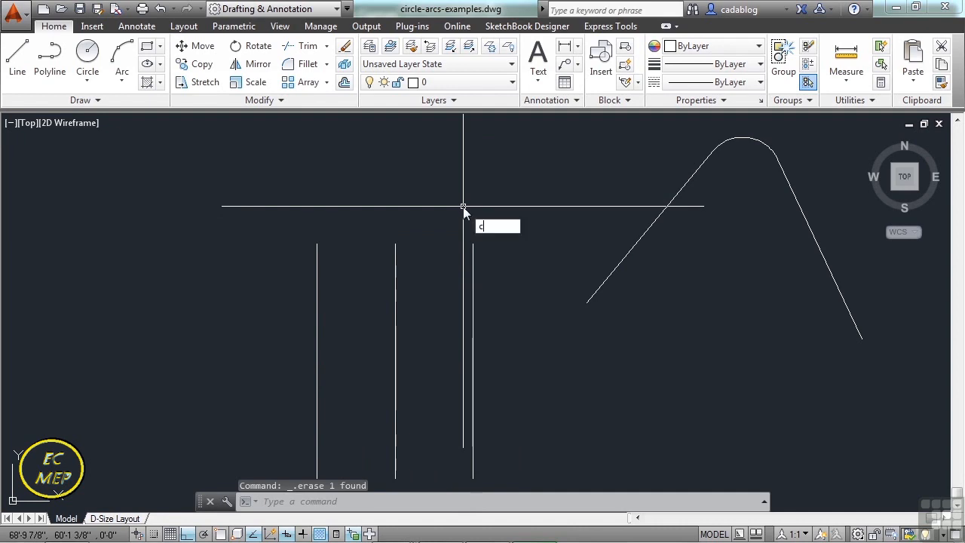
{"action": "key", "text": "Return"}
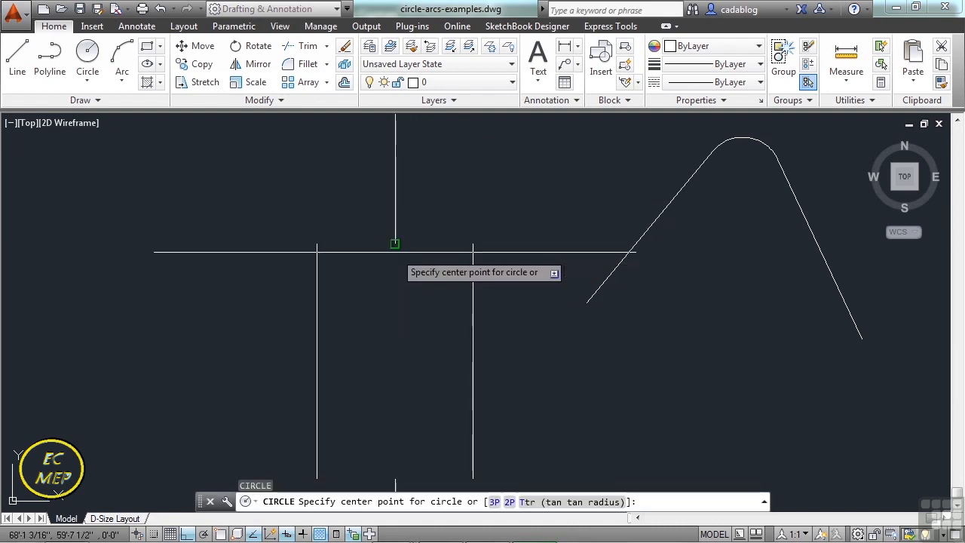
{"action": "type", "text": "end"}
{"action": "key", "text": "Return"}
{"action": "left_click", "coordinate": [396, 243]}
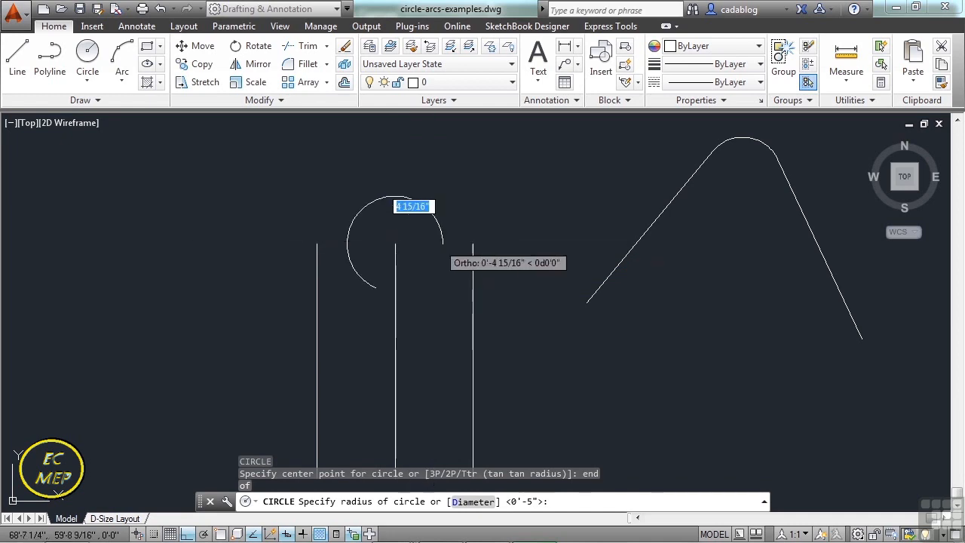
{"action": "type", "text": "end"}
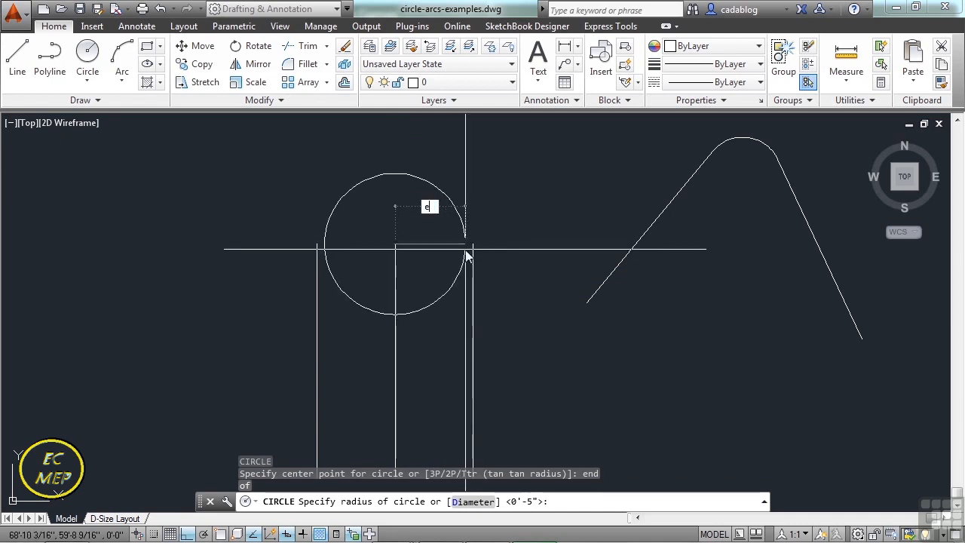
{"action": "key", "text": "Return"}
{"action": "left_click", "coordinate": [473, 243]}
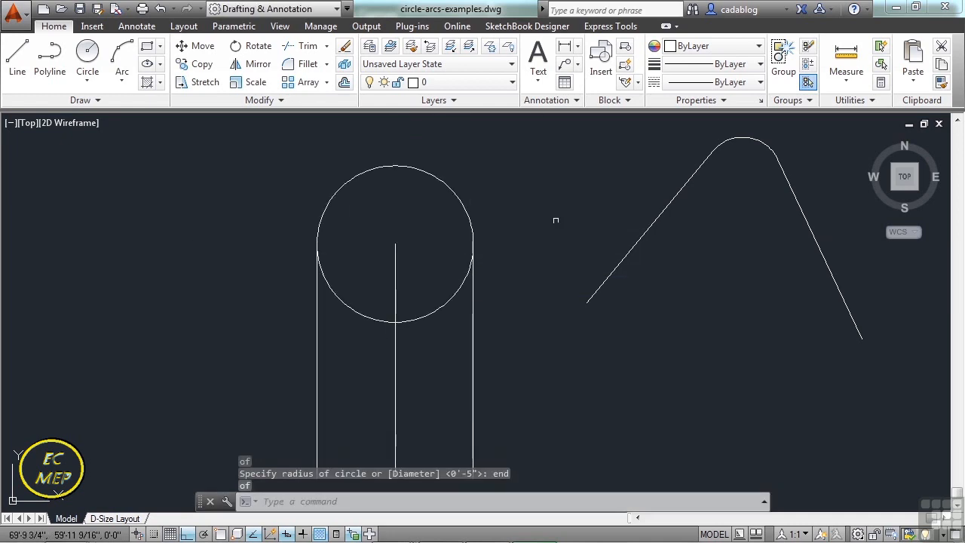
Select the new circle to check its centre and quadrant grips against the vertical lines, and clear the selection.
{"action": "left_click", "coordinate": [469, 184]}
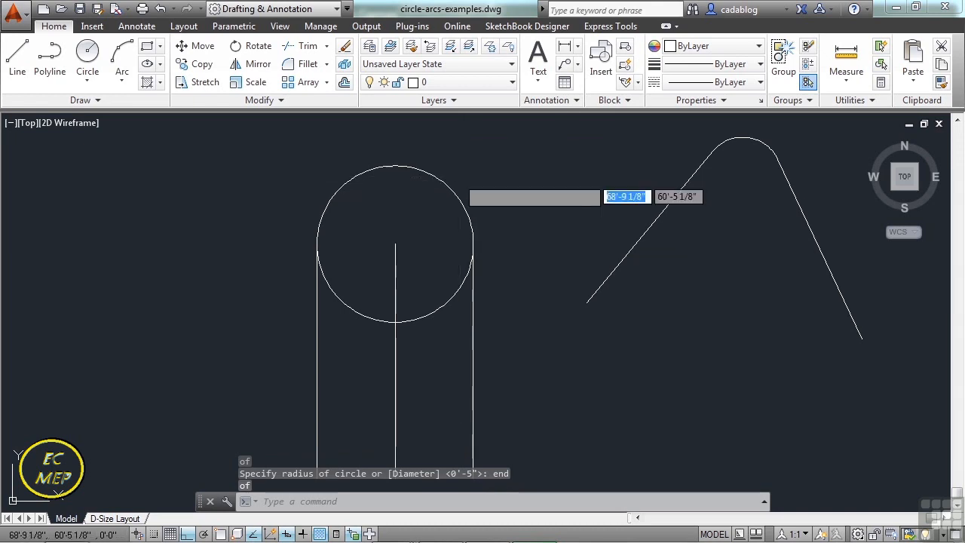
{"action": "left_click", "coordinate": [438, 198]}
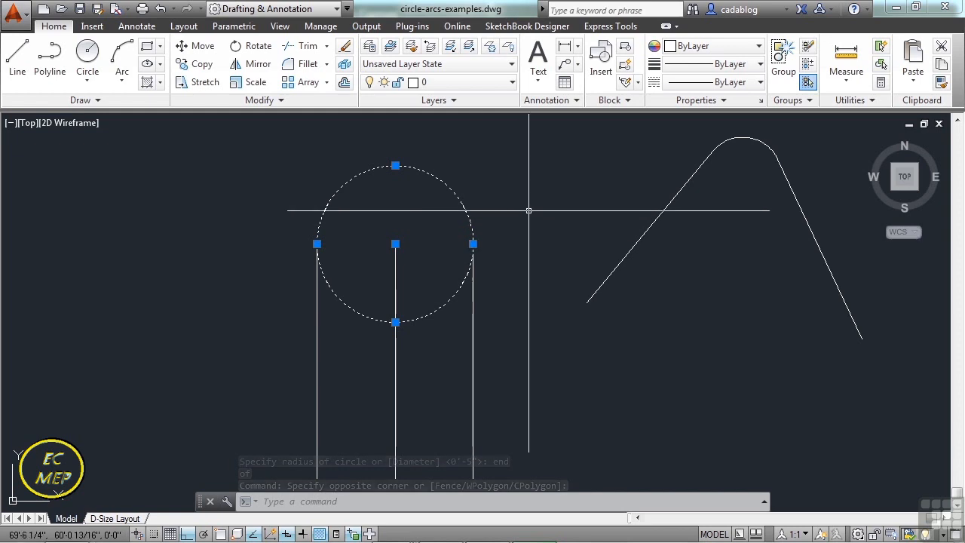
{"action": "key", "text": "Escape"}
{"action": "key", "text": "Escape"}
{"action": "scroll", "coordinate": [520, 239], "scroll_direction": "down", "scroll_amount": 4}
{"action": "middle_click_drag", "start_coordinate": [519, 243], "coordinate": [483, 263]}
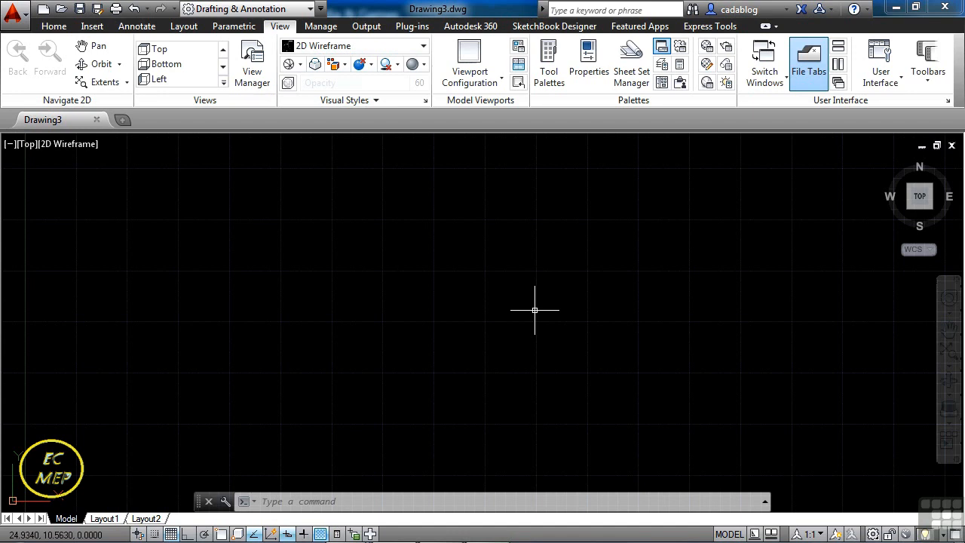
Open the drawing Arc Examples.dwg from folder 05 and look over its example shapes.
{"action": "key", "text": "Escape"}
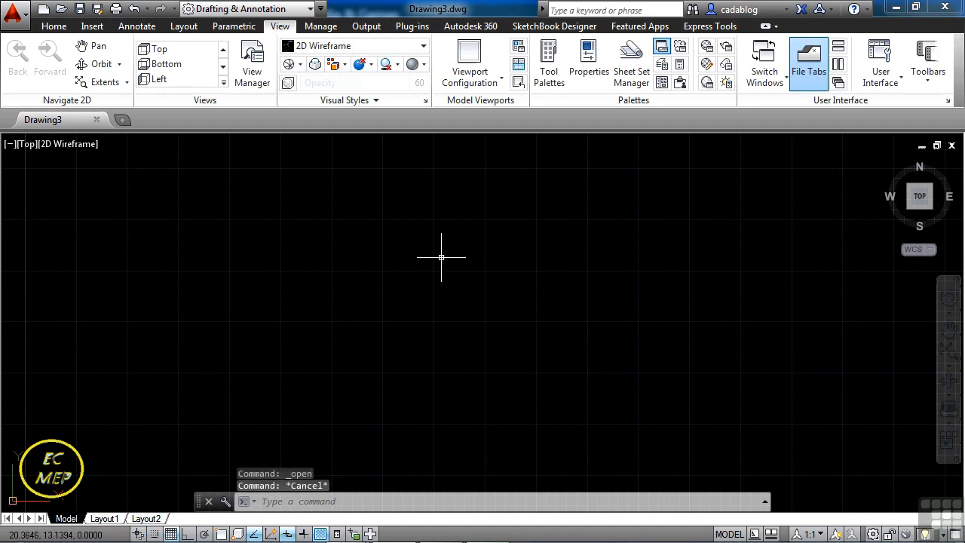
{"action": "right_click", "coordinate": [157, 120]}
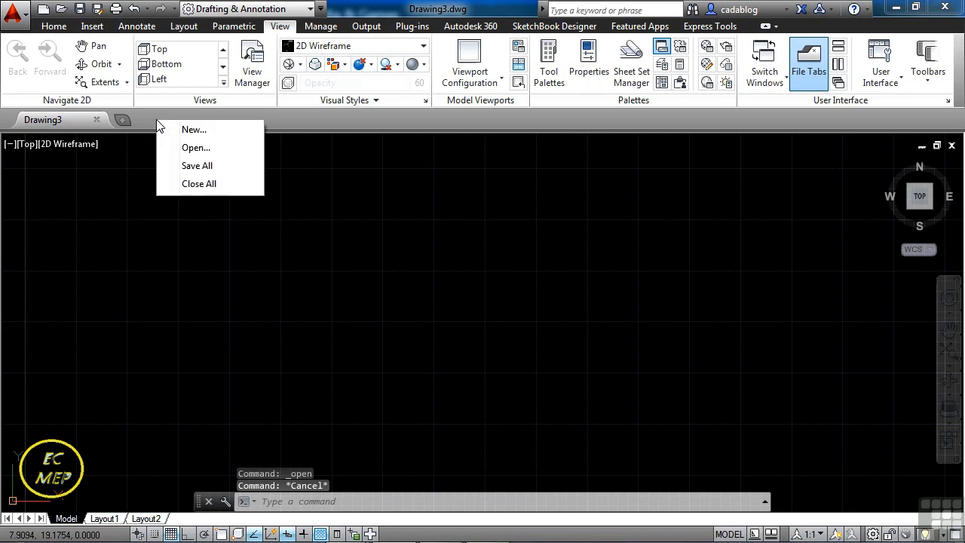
{"action": "left_click", "coordinate": [195, 149]}
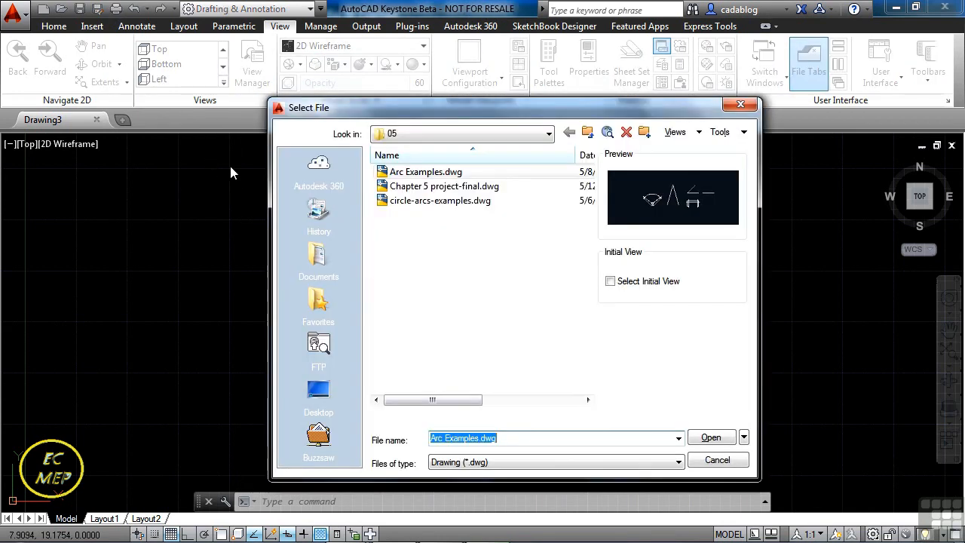
{"action": "left_click", "coordinate": [436, 175]}
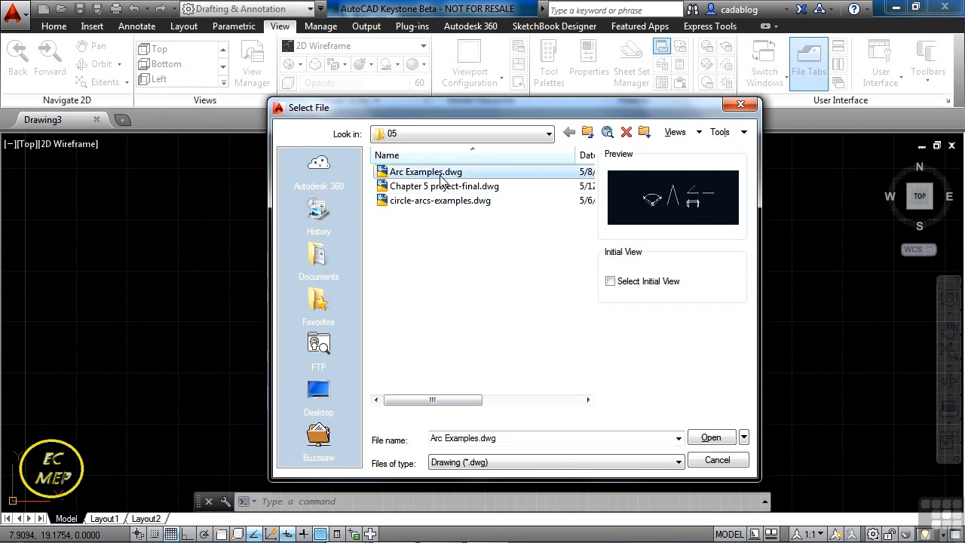
{"action": "left_click", "coordinate": [721, 437]}
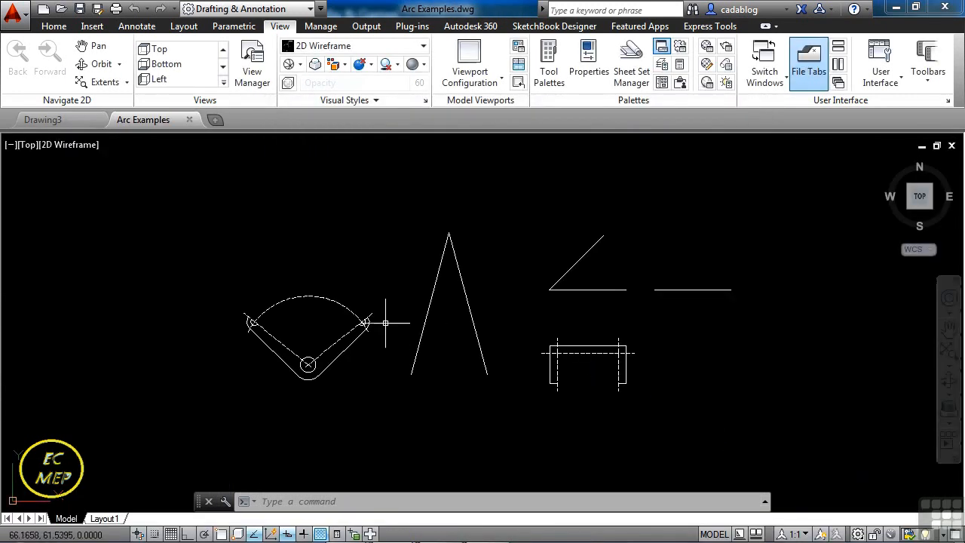
{"action": "scroll", "coordinate": [264, 336], "scroll_direction": "up", "scroll_amount": 4}
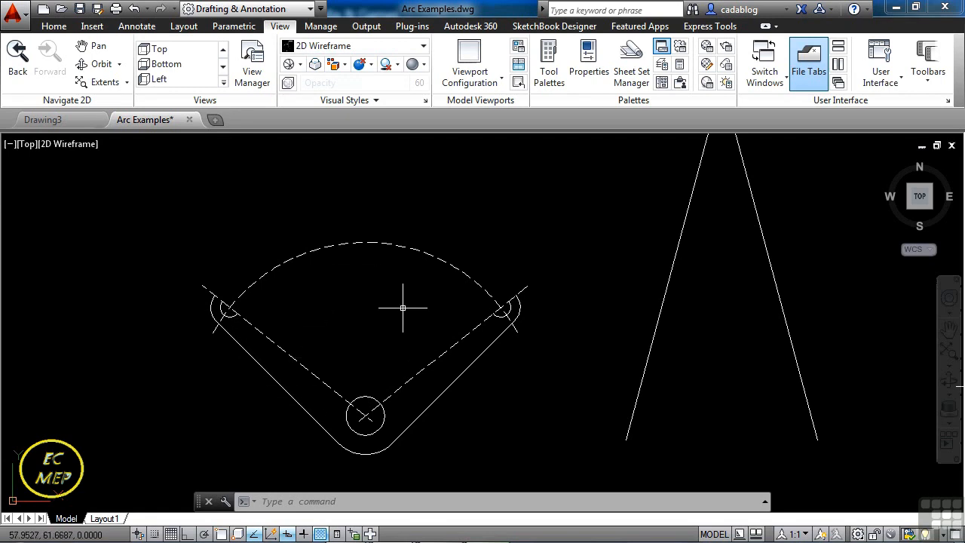
{"action": "middle_click_drag", "start_coordinate": [423, 334], "coordinate": [271, 337]}
{"action": "scroll", "coordinate": [276, 336], "scroll_direction": "down", "scroll_amount": 2}
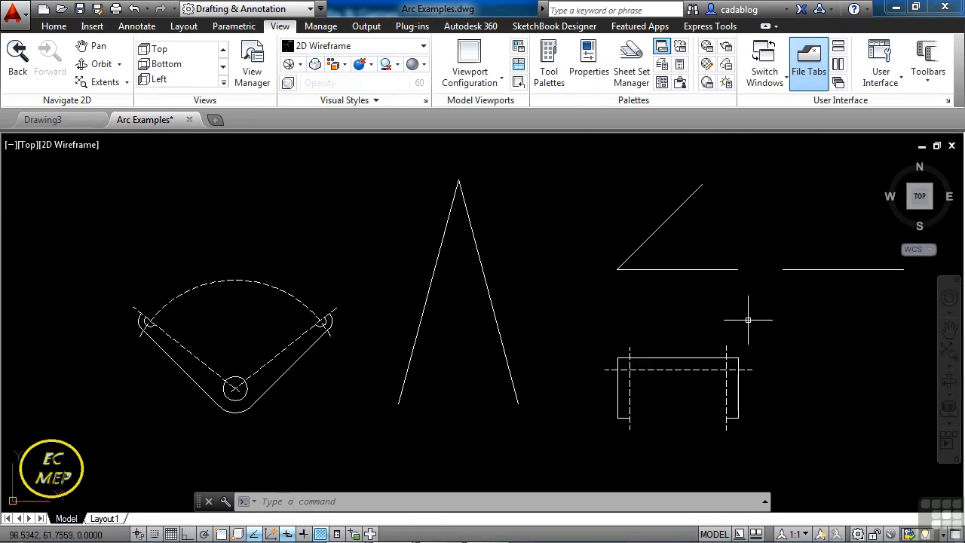
{"action": "middle_click_drag", "start_coordinate": [732, 327], "coordinate": [720, 276]}
{"action": "scroll", "coordinate": [493, 274], "scroll_direction": "down", "scroll_amount": 4}
{"action": "scroll", "coordinate": [491, 274], "scroll_direction": "up", "scroll_amount": 1}
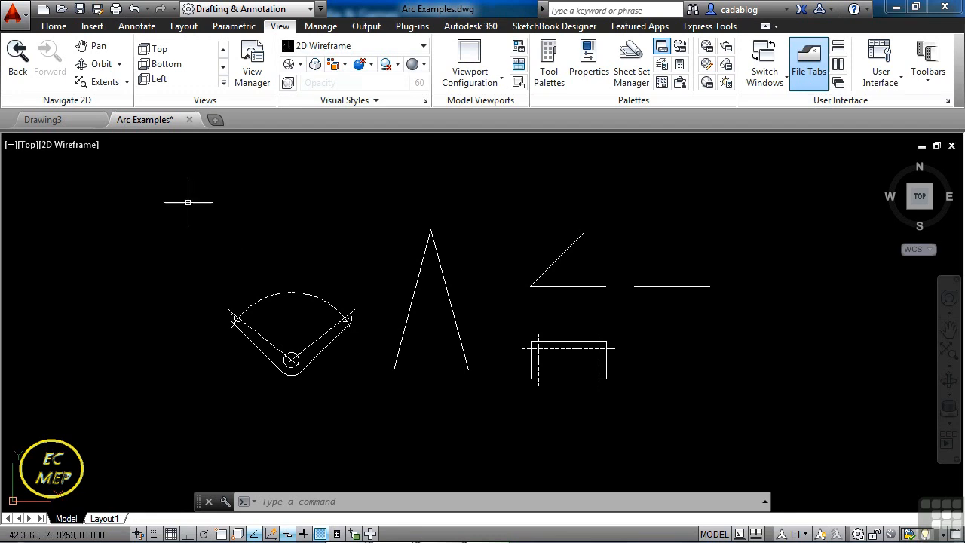
{"action": "left_click", "coordinate": [53, 27]}
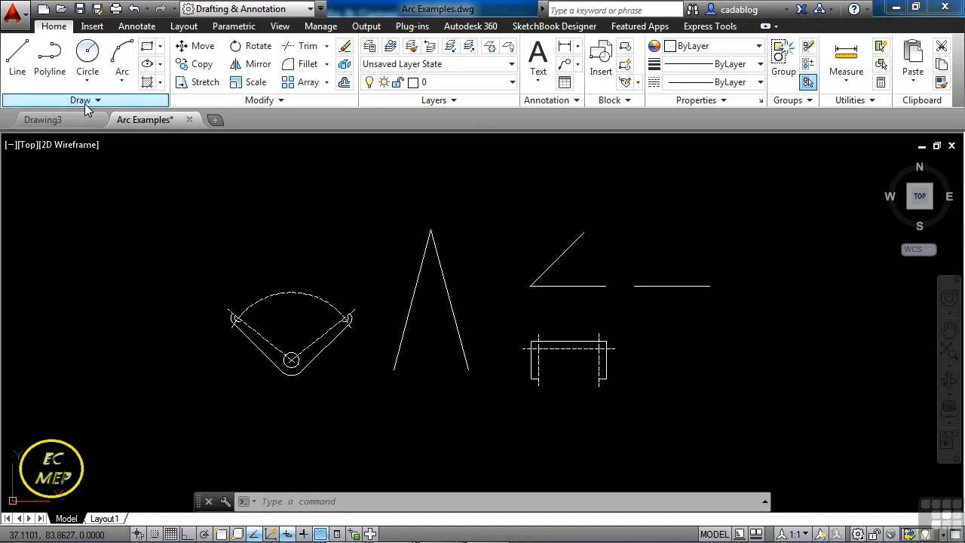
{"action": "left_click", "coordinate": [122, 79]}
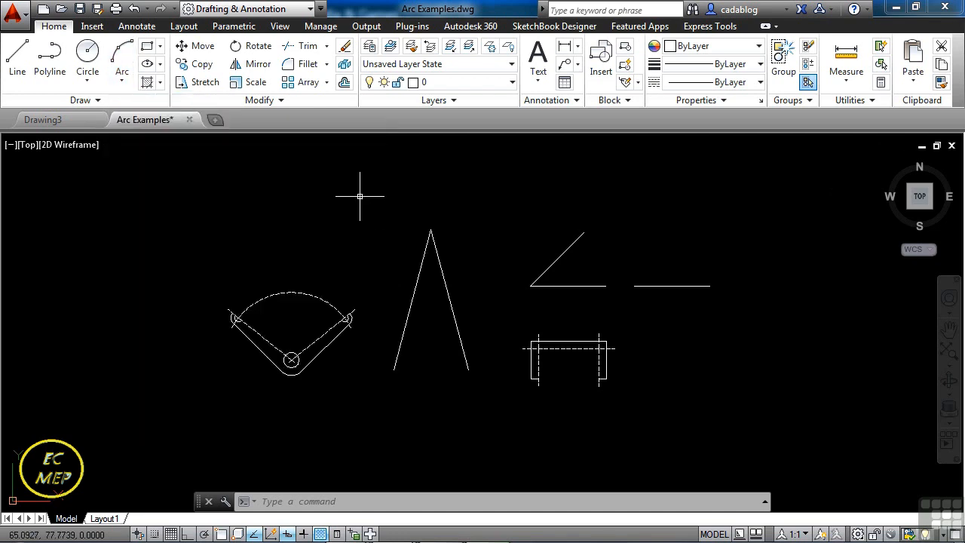
Draw a three-point arc from the left leg's lower endpoint through a point below the legs to the right leg's lower endpoint, using Endpoint snaps.
{"action": "type", "text": "A"}
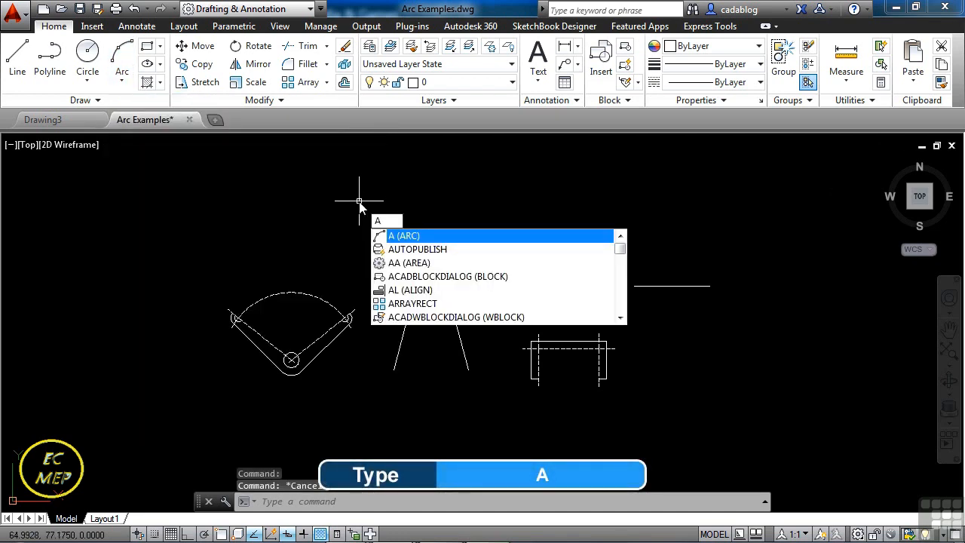
{"action": "key", "text": "Return"}
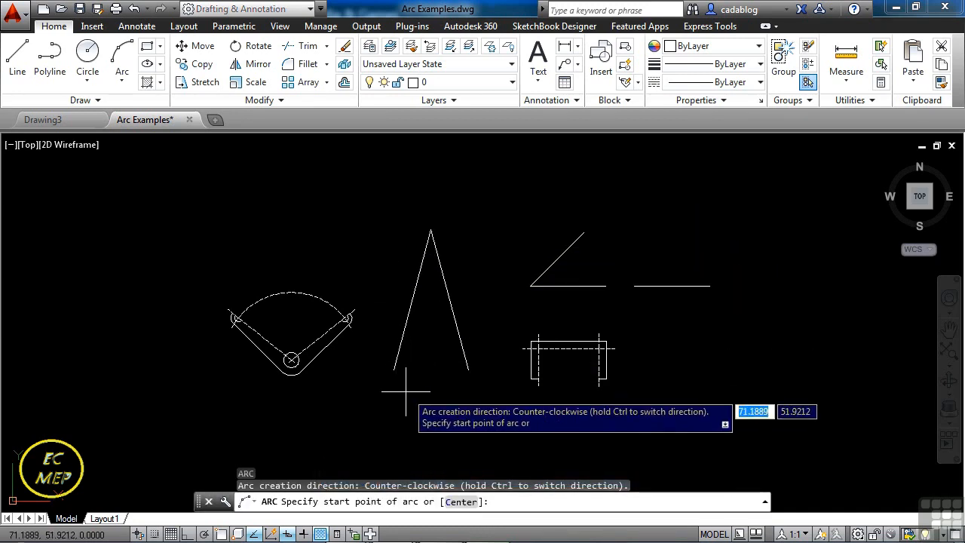
{"action": "scroll", "coordinate": [412, 379], "scroll_direction": "up", "scroll_amount": 4}
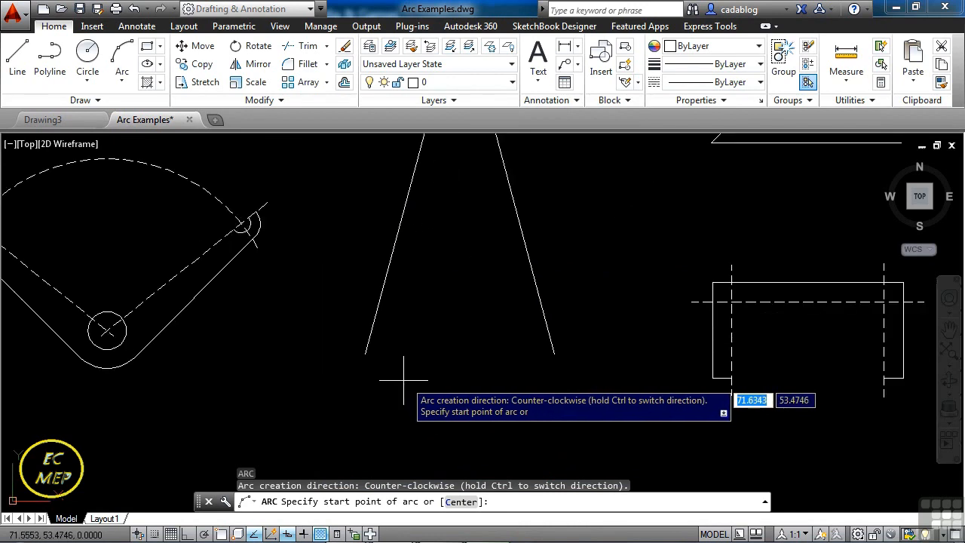
{"action": "type", "text": "end"}
{"action": "key", "text": "Return"}
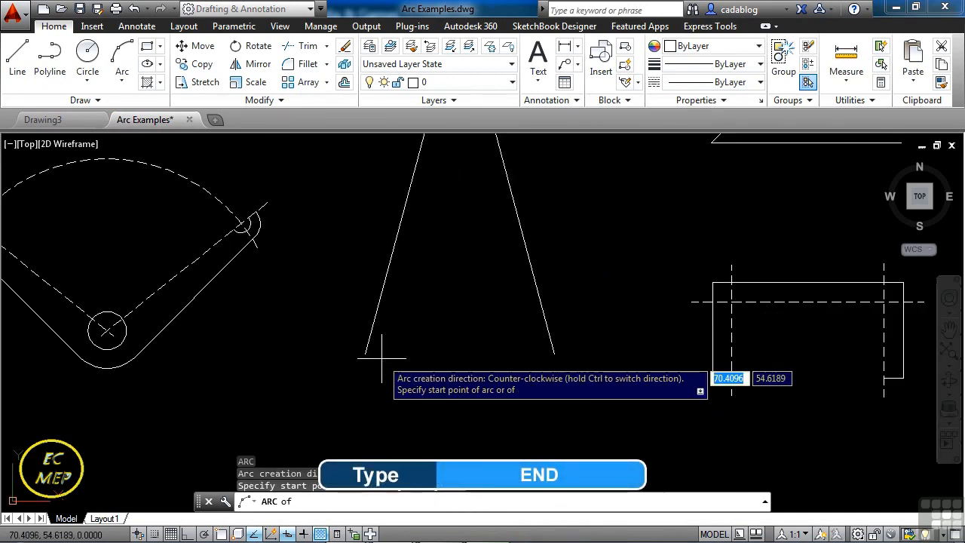
{"action": "left_click", "coordinate": [368, 348]}
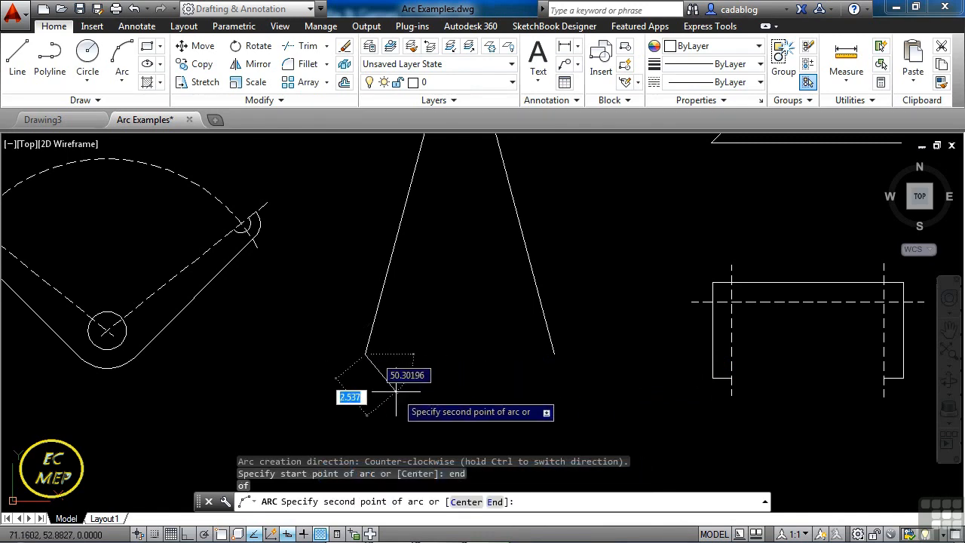
{"action": "left_click", "coordinate": [428, 396]}
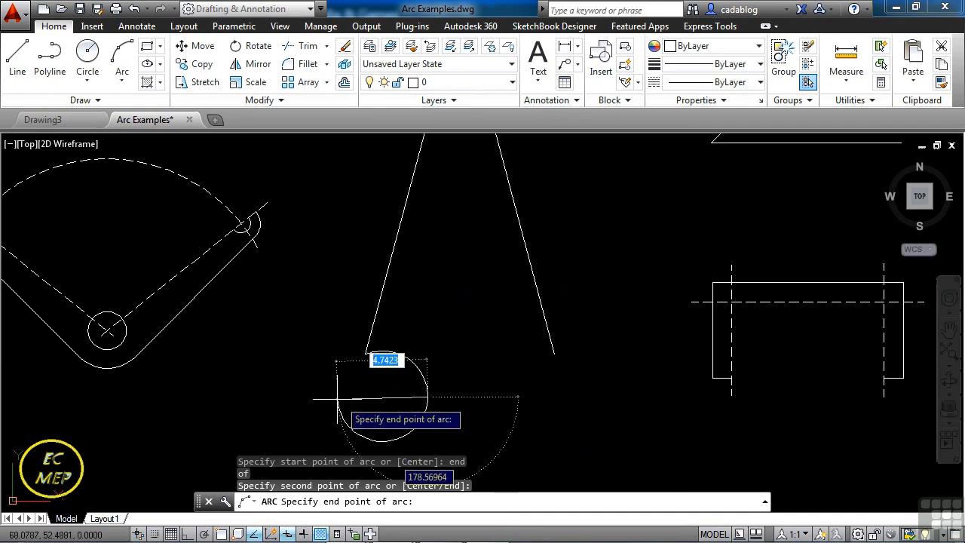
{"action": "type", "text": "end"}
{"action": "key", "text": "Return"}
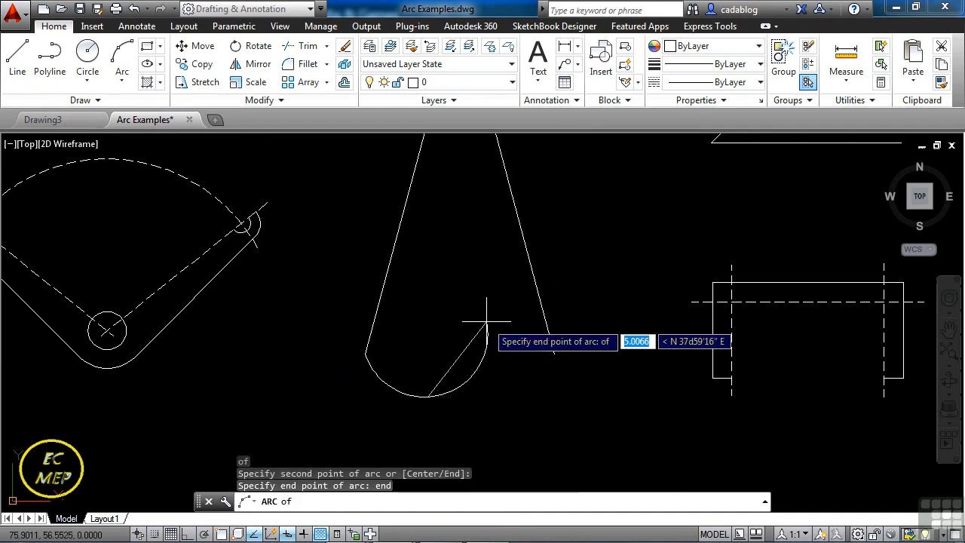
{"action": "left_click", "coordinate": [551, 346]}
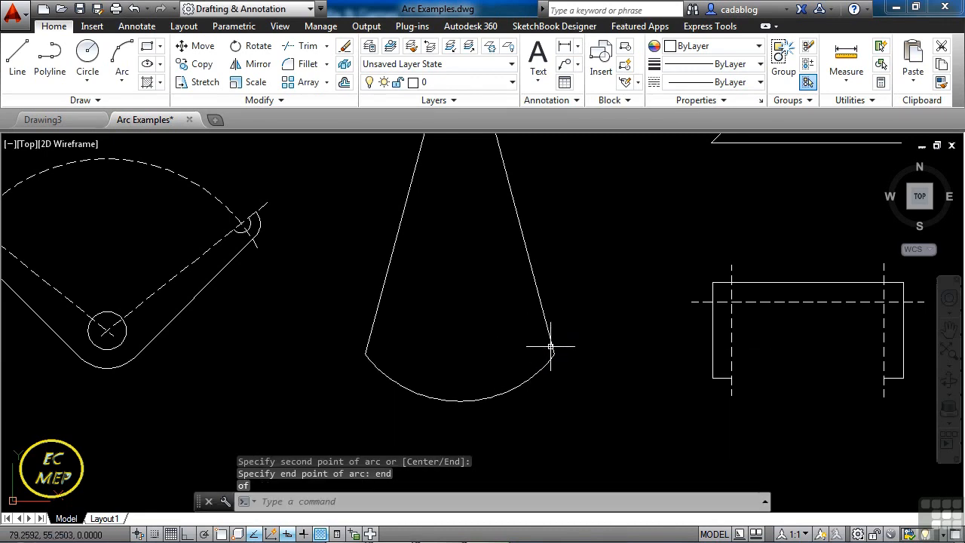
Select the new arc and stretch its midpoint grip straight down to make a half-circle with a radius of about 5.
{"action": "left_click", "coordinate": [526, 382]}
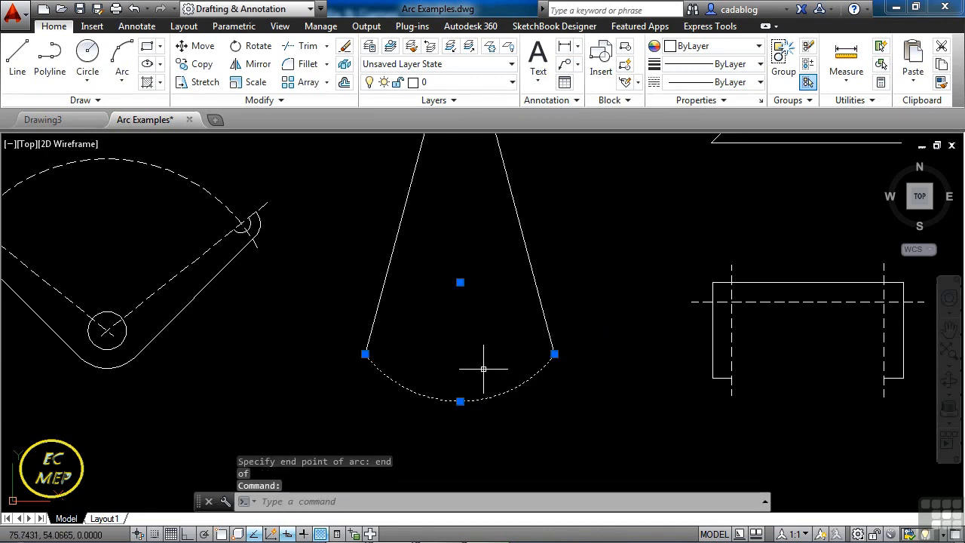
{"action": "mouse_move", "coordinate": [459, 403]}
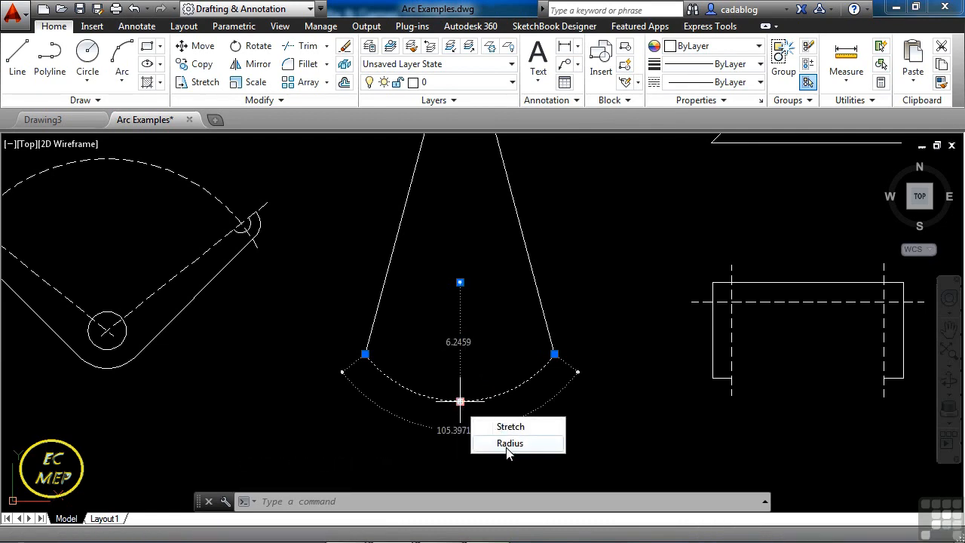
{"action": "left_click", "coordinate": [459, 403]}
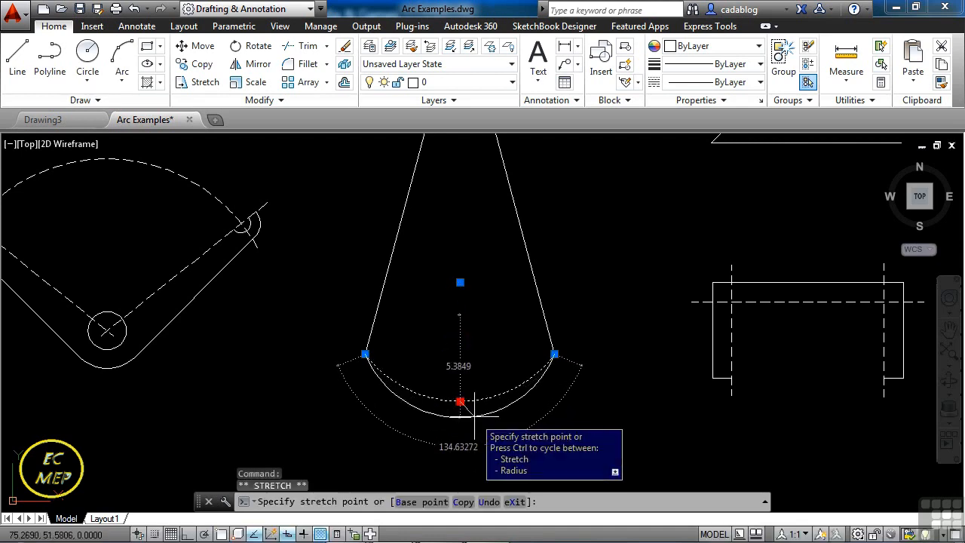
{"action": "left_click", "coordinate": [460, 450]}
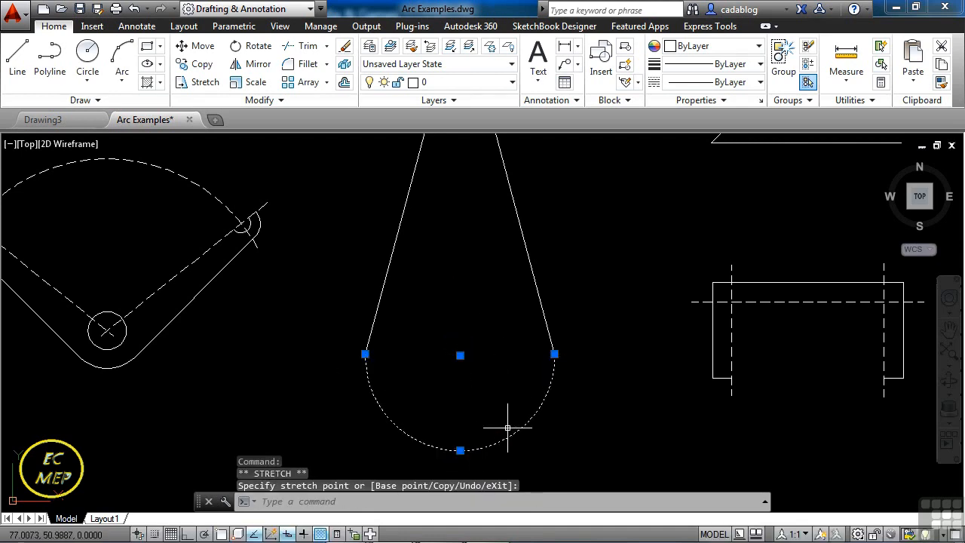
Stretch the arc's right end just beyond the right leg, move the whole arc up and left by its centre grip, and clear the selection.
{"action": "left_click", "coordinate": [554, 354]}
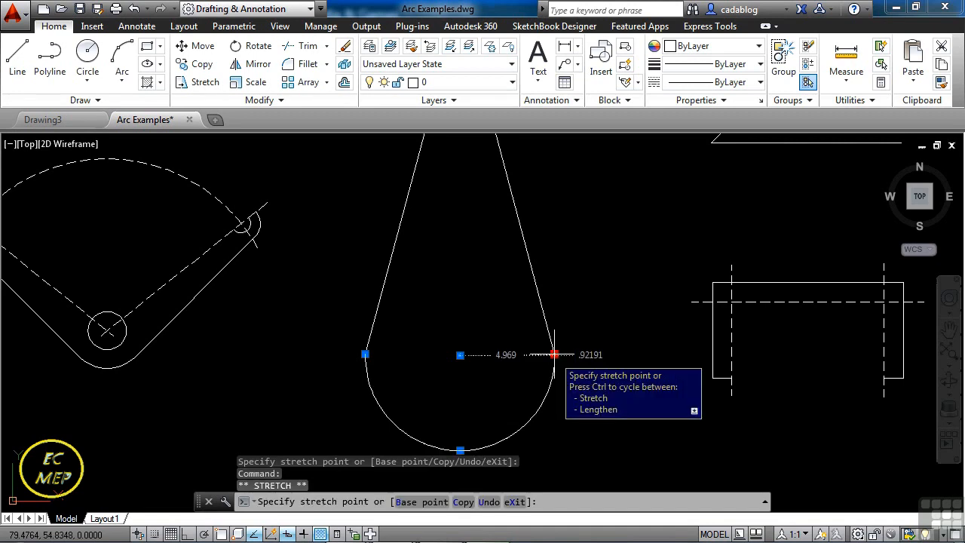
{"action": "left_click", "coordinate": [505, 341]}
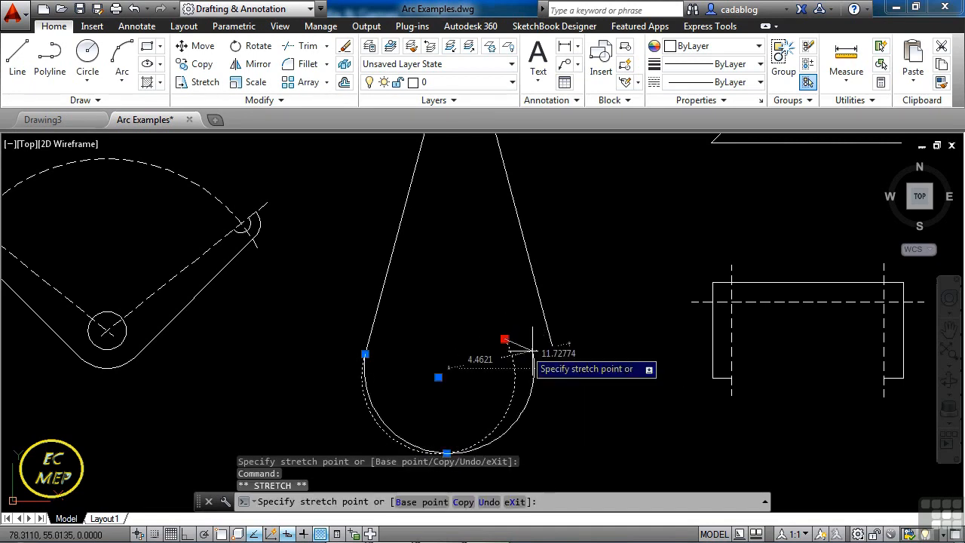
{"action": "left_click", "coordinate": [567, 357]}
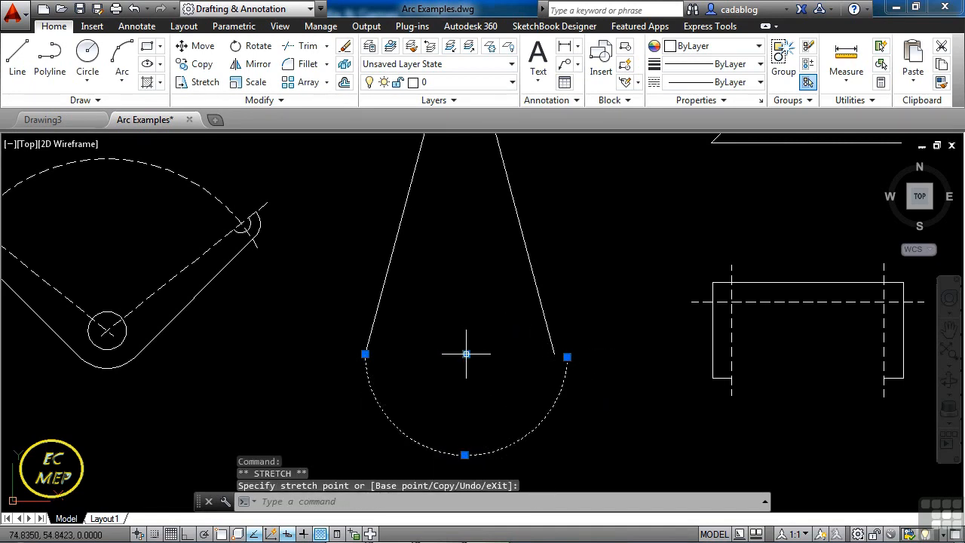
{"action": "left_click", "coordinate": [466, 353]}
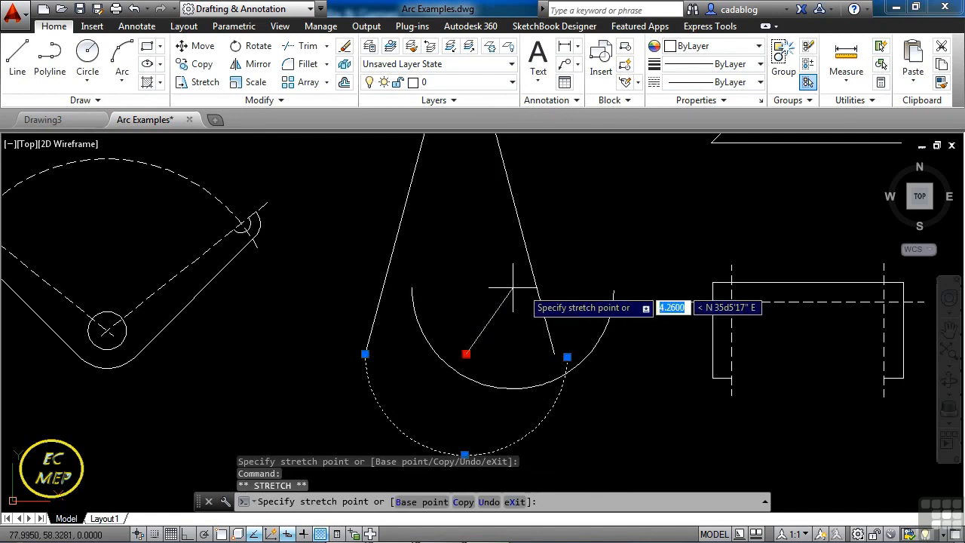
{"action": "left_click", "coordinate": [435, 307]}
{"action": "key", "text": "Escape"}
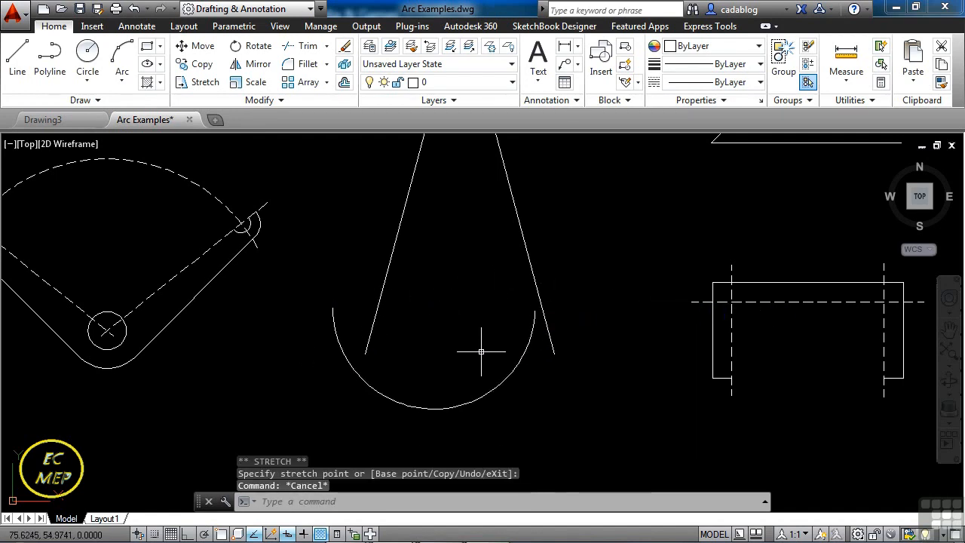
Begin an arc with the Center option, snapping the centre to the apex of the two legs and the start to the left leg's lower endpoint.
{"action": "scroll", "coordinate": [481, 351], "scroll_direction": "down", "scroll_amount": 4}
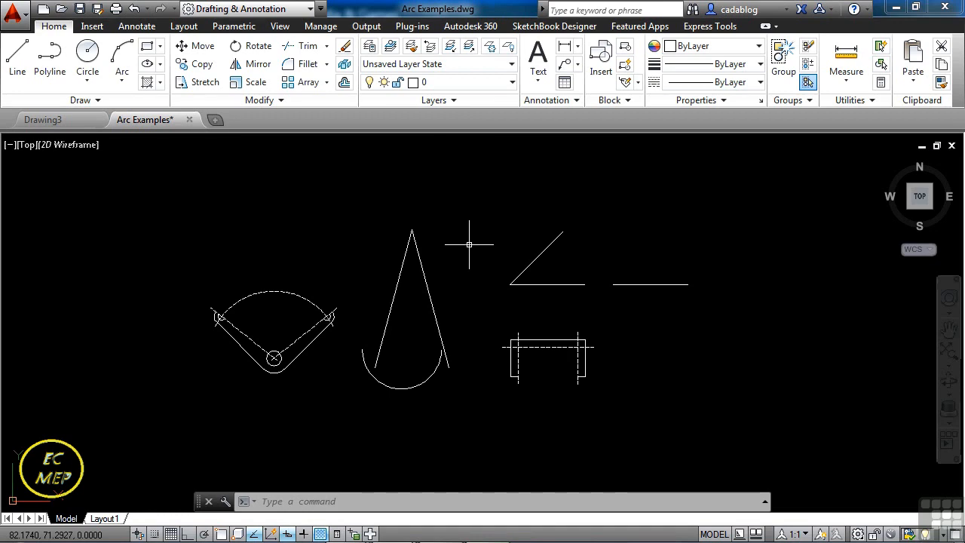
{"action": "type", "text": "ar"}
{"action": "key", "text": "Return"}
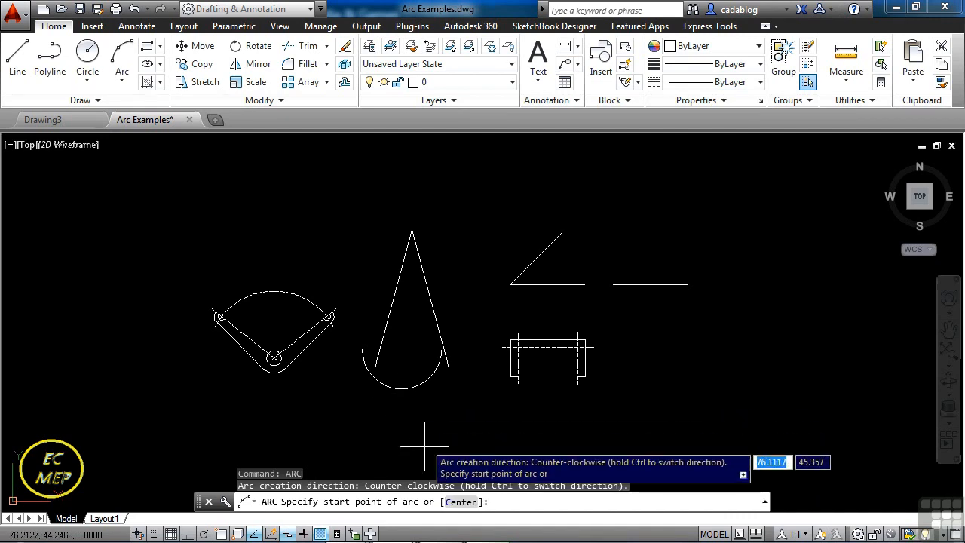
{"action": "left_click", "coordinate": [460, 502]}
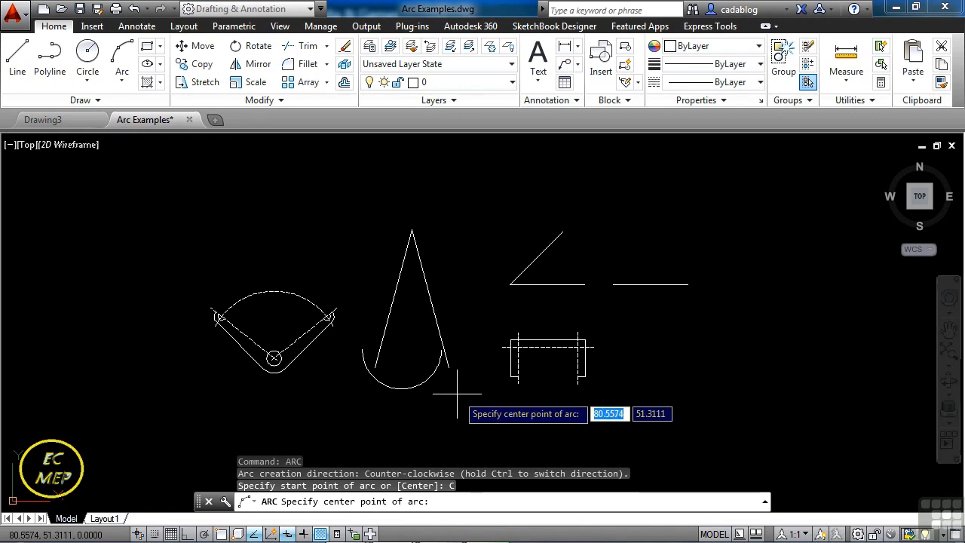
{"action": "type", "text": "end"}
{"action": "key", "text": "Return"}
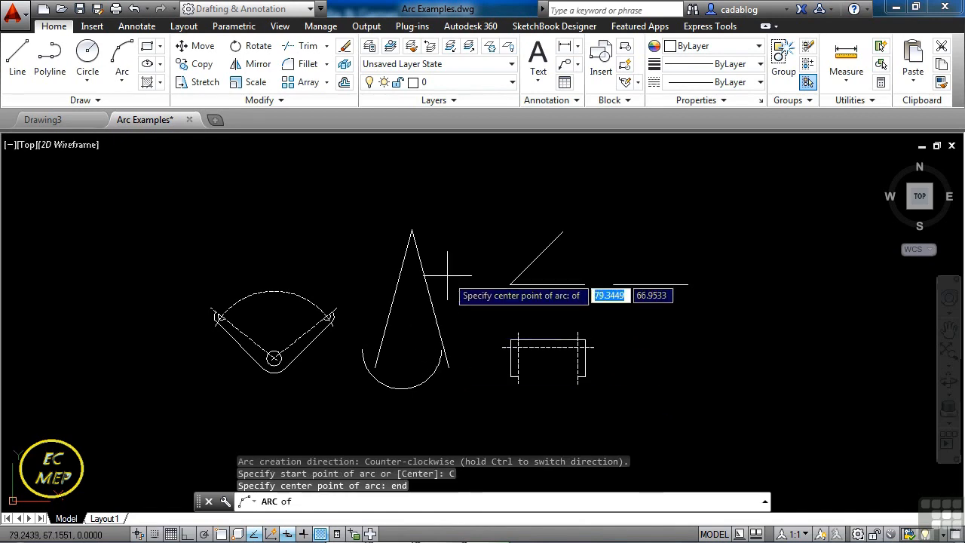
{"action": "left_click", "coordinate": [412, 229]}
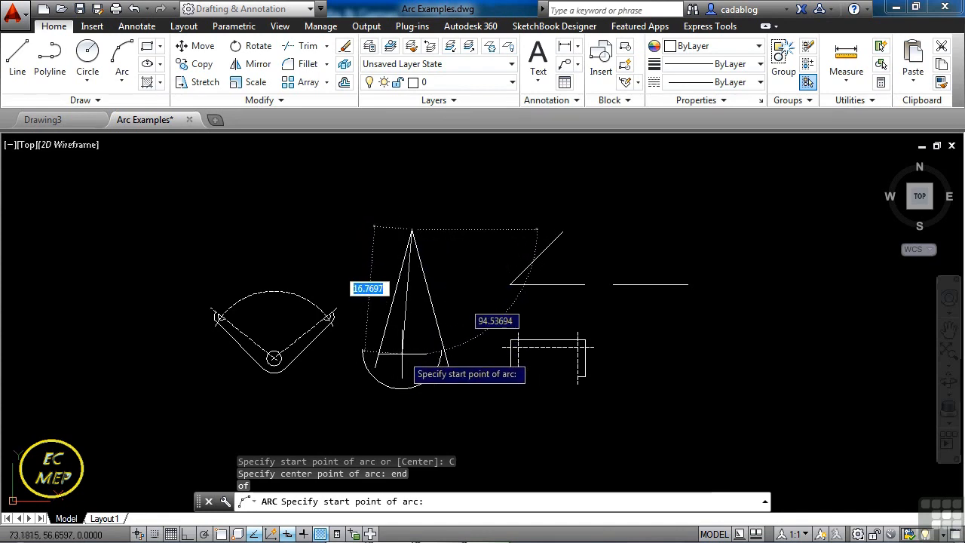
{"action": "scroll", "coordinate": [402, 352], "scroll_direction": "up", "scroll_amount": 3}
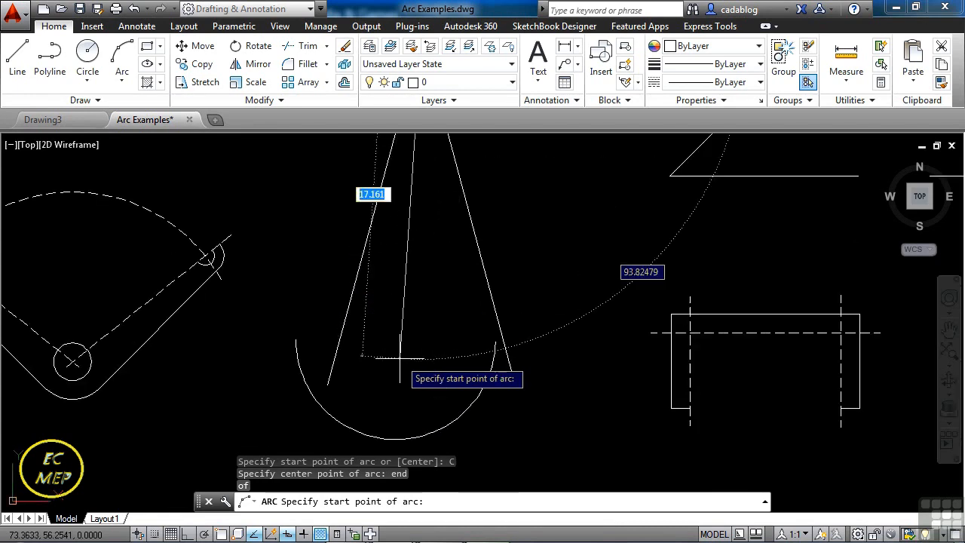
{"action": "type", "text": "end"}
{"action": "key", "text": "Return"}
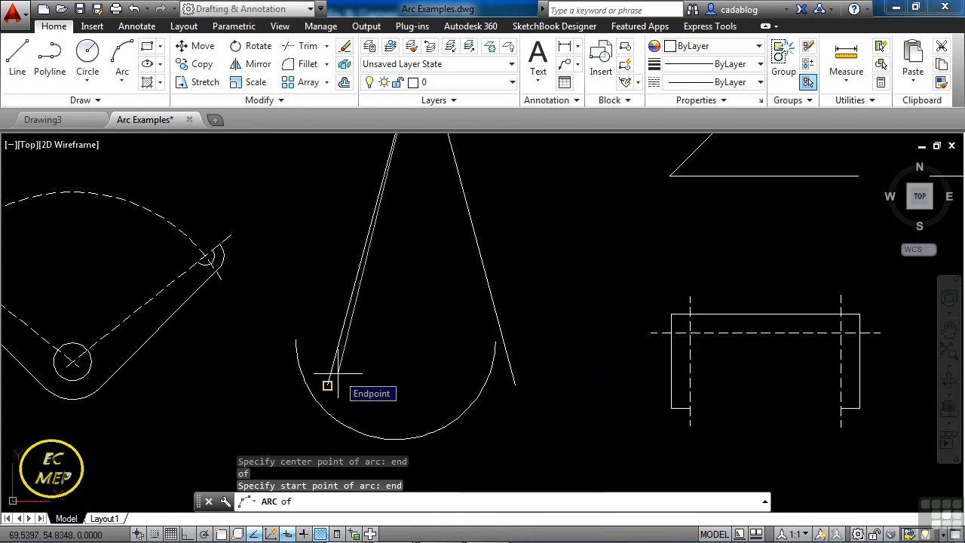
{"action": "left_click", "coordinate": [338, 373]}
Swing the arc around above the apex and end it at the right leg's lower end, leaving only the wedge between the legs open.
{"action": "scroll", "coordinate": [339, 384], "scroll_direction": "down", "scroll_amount": 2}
{"action": "scroll", "coordinate": [339, 390], "scroll_direction": "up", "scroll_amount": 3}
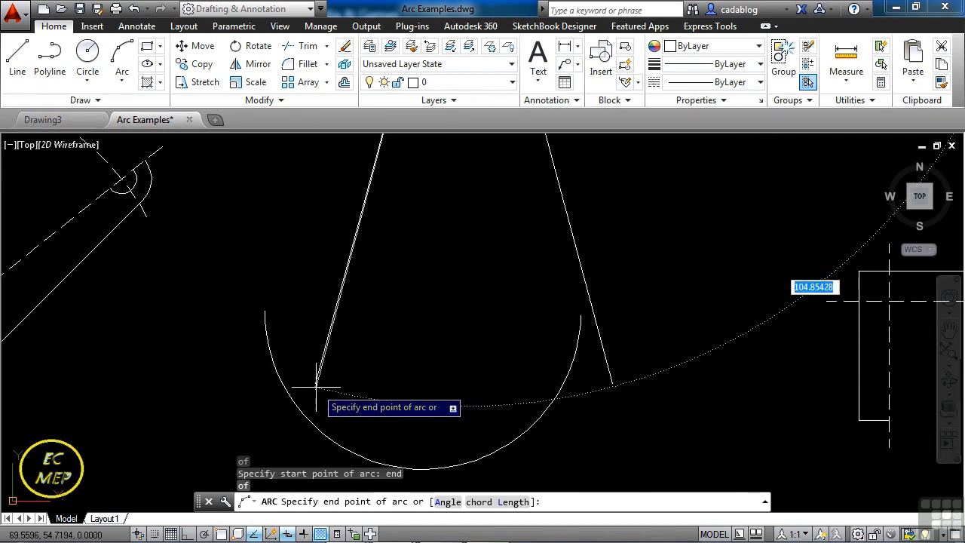
{"action": "scroll", "coordinate": [317, 387], "scroll_direction": "down", "scroll_amount": 2}
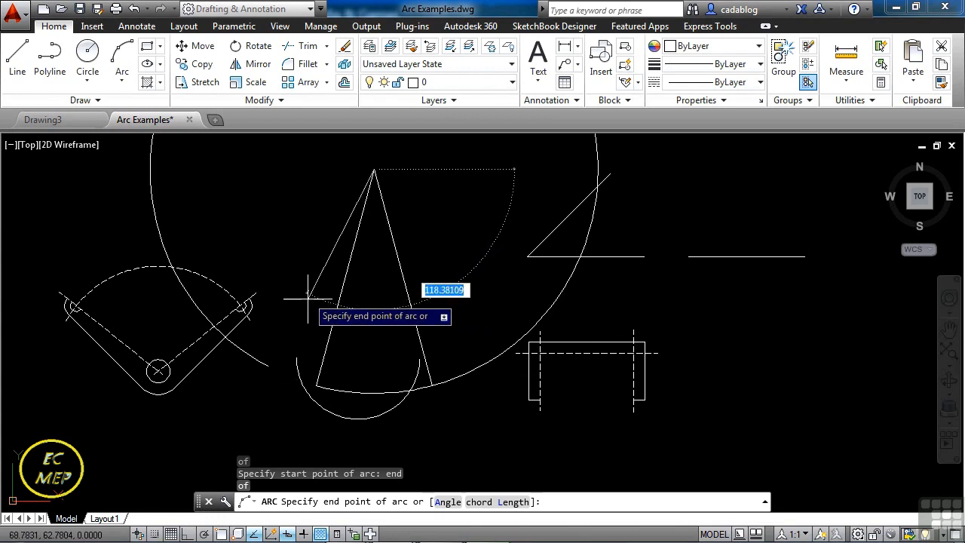
{"action": "middle_click_drag", "start_coordinate": [360, 338], "coordinate": [408, 373]}
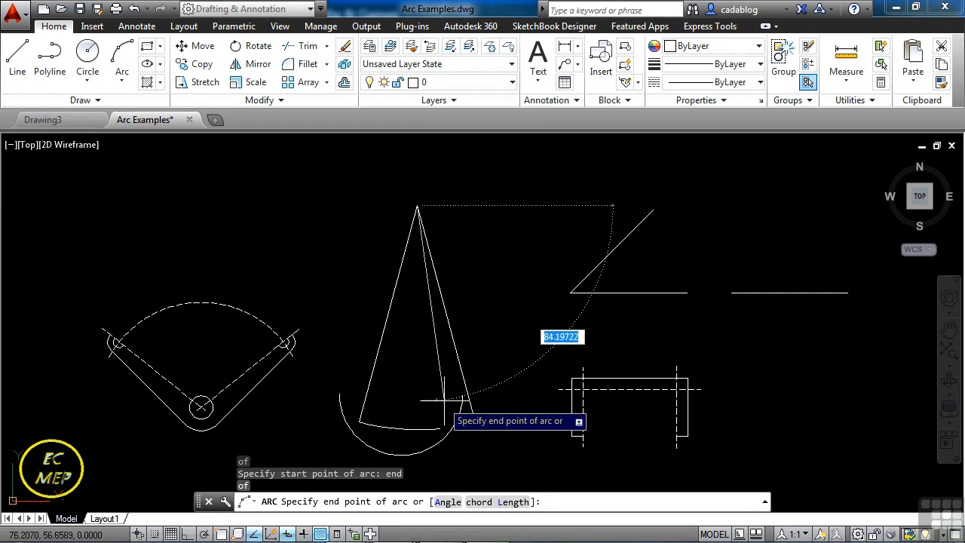
{"action": "scroll", "coordinate": [485, 202], "scroll_direction": "down", "scroll_amount": 3}
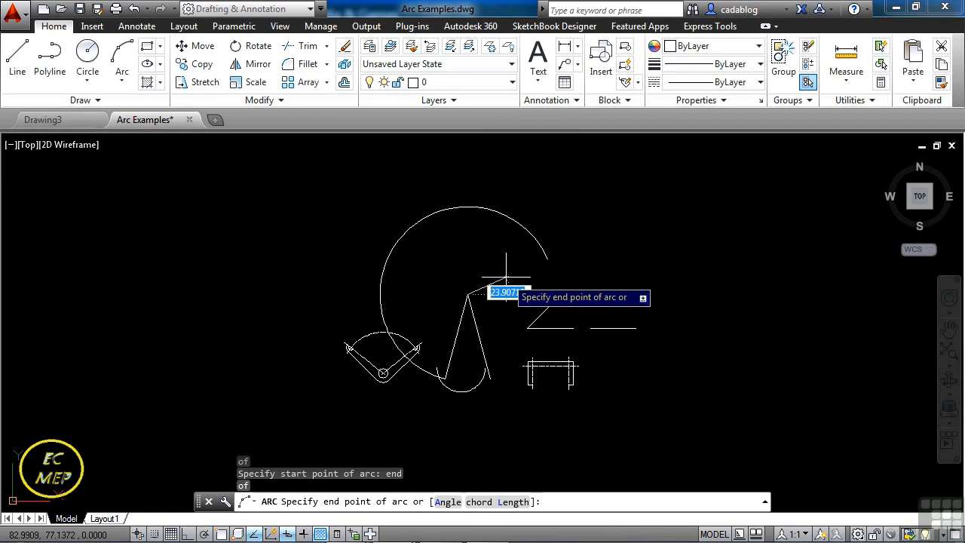
{"action": "scroll", "coordinate": [498, 272], "scroll_direction": "up", "scroll_amount": 2}
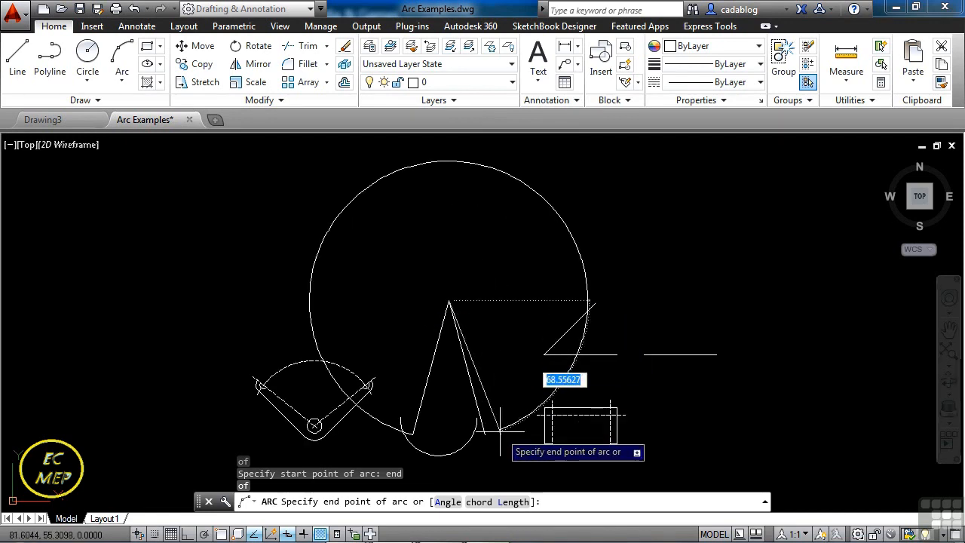
{"action": "scroll", "coordinate": [500, 429], "scroll_direction": "up", "scroll_amount": 2}
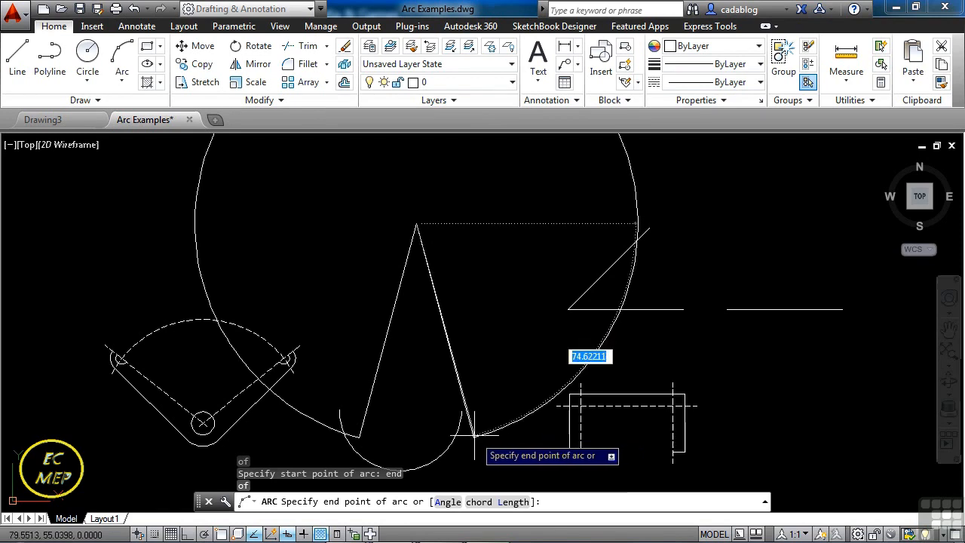
{"action": "left_click", "coordinate": [474, 436]}
{"action": "scroll", "coordinate": [504, 440], "scroll_direction": "down", "scroll_amount": 4}
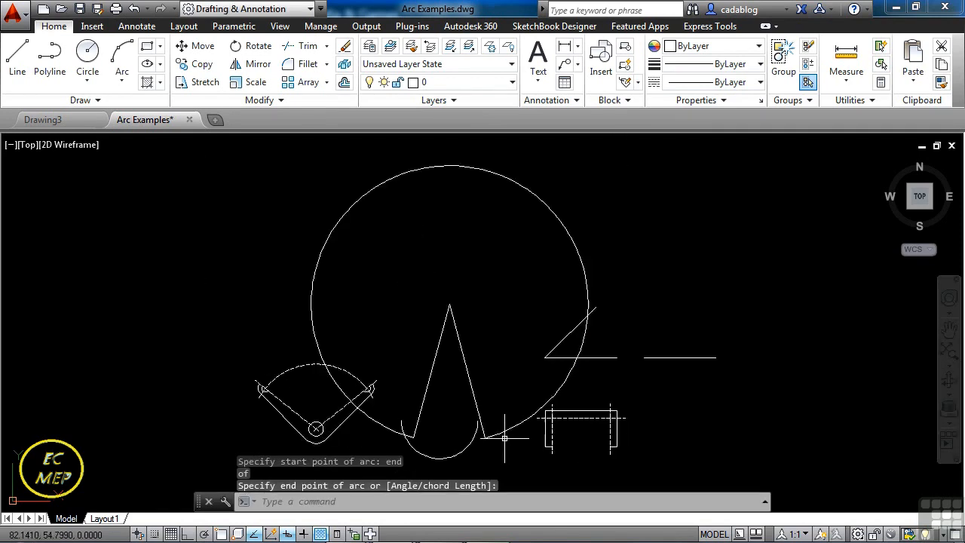
{"action": "middle_click_drag", "start_coordinate": [520, 338], "coordinate": [521, 289]}
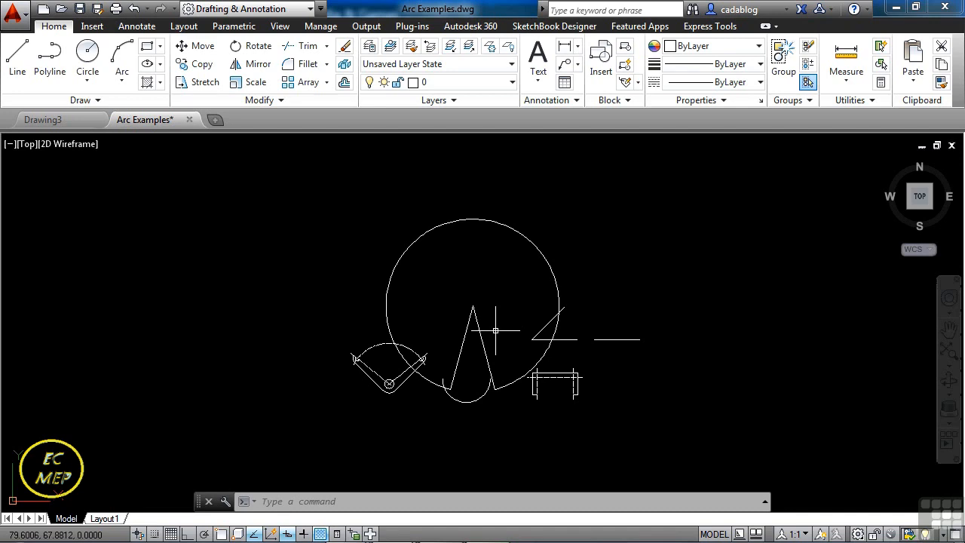
Begin a Start, Center, End arc, snapping its start to the upper endpoint of the outer corner arc on the fan-shaped part's left side.
{"action": "middle_click_drag", "start_coordinate": [496, 331], "coordinate": [482, 279]}
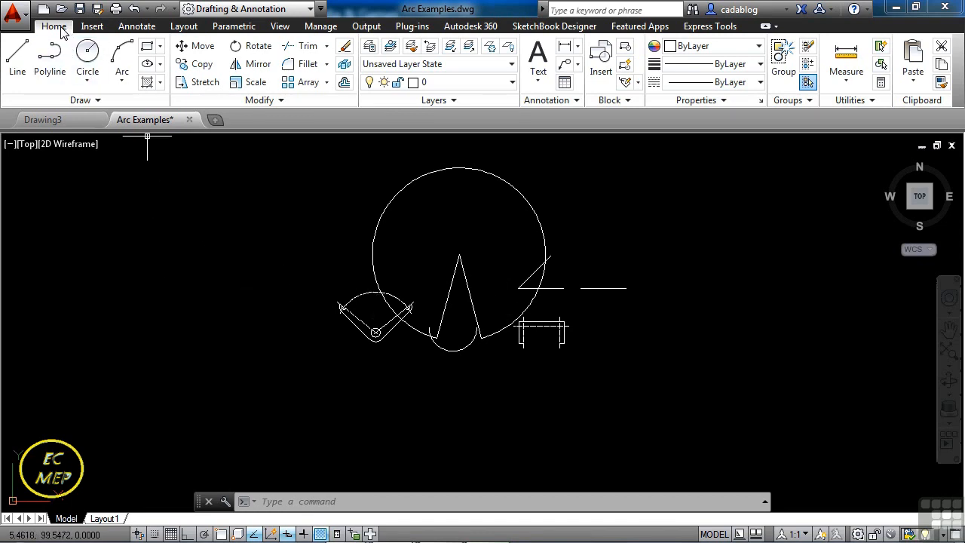
{"action": "left_click", "coordinate": [124, 77]}
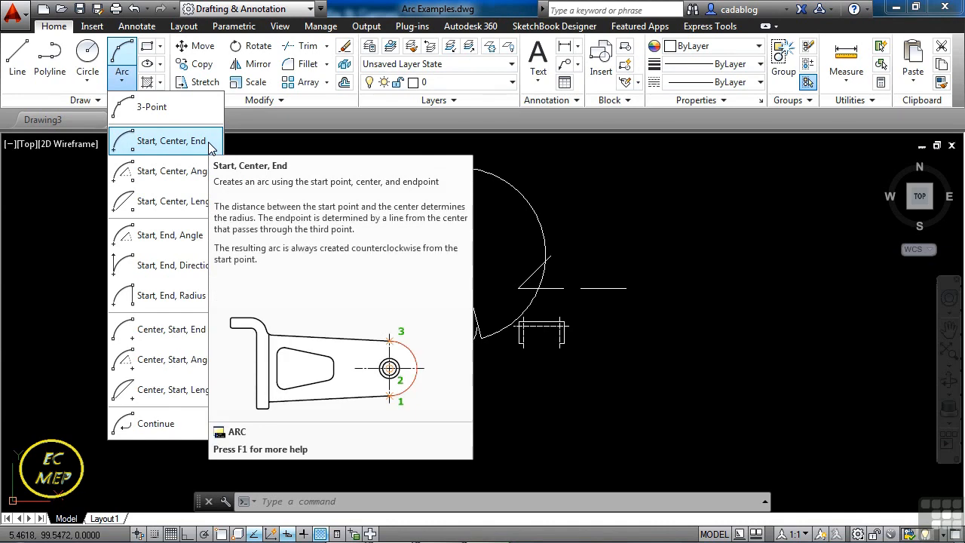
{"action": "left_click", "coordinate": [206, 147]}
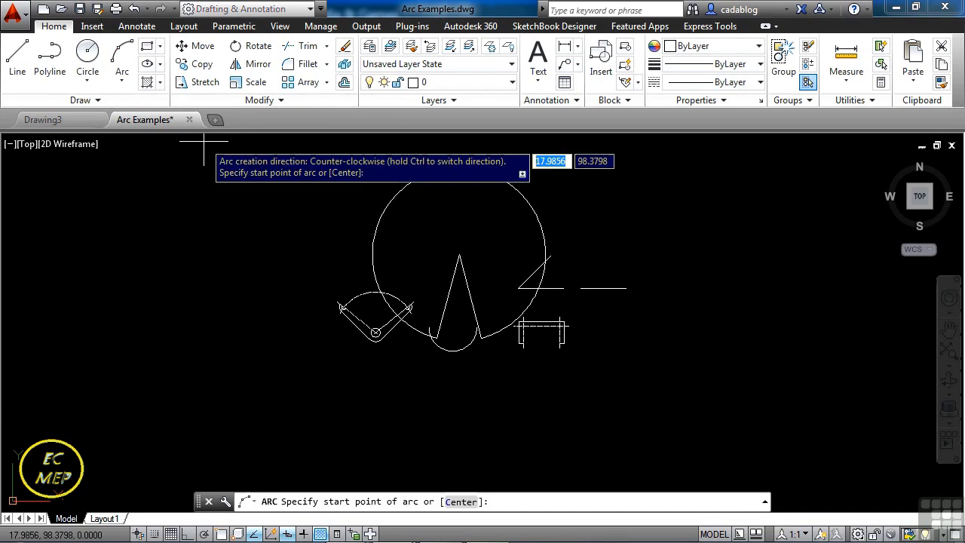
{"action": "scroll", "coordinate": [301, 275], "scroll_direction": "up", "scroll_amount": 4}
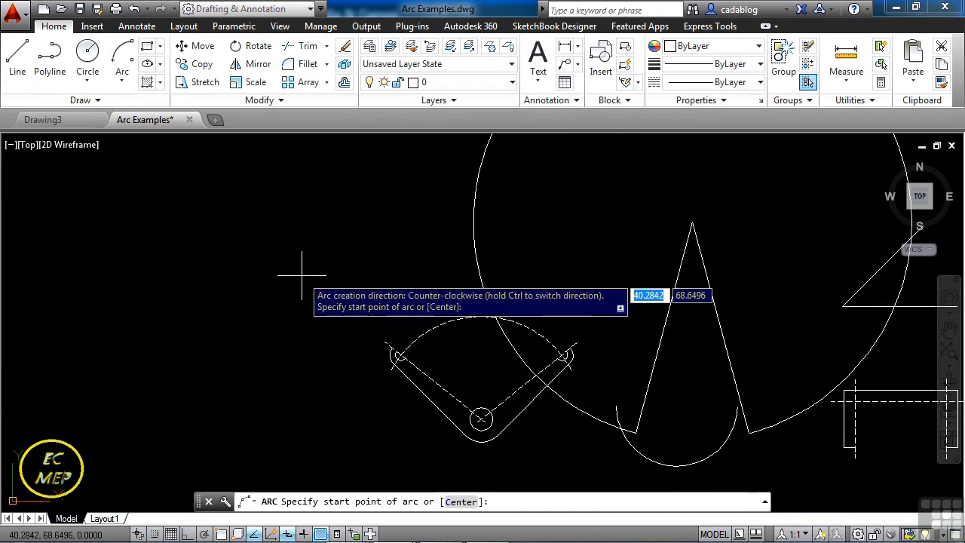
{"action": "scroll", "coordinate": [396, 349], "scroll_direction": "up", "scroll_amount": 5}
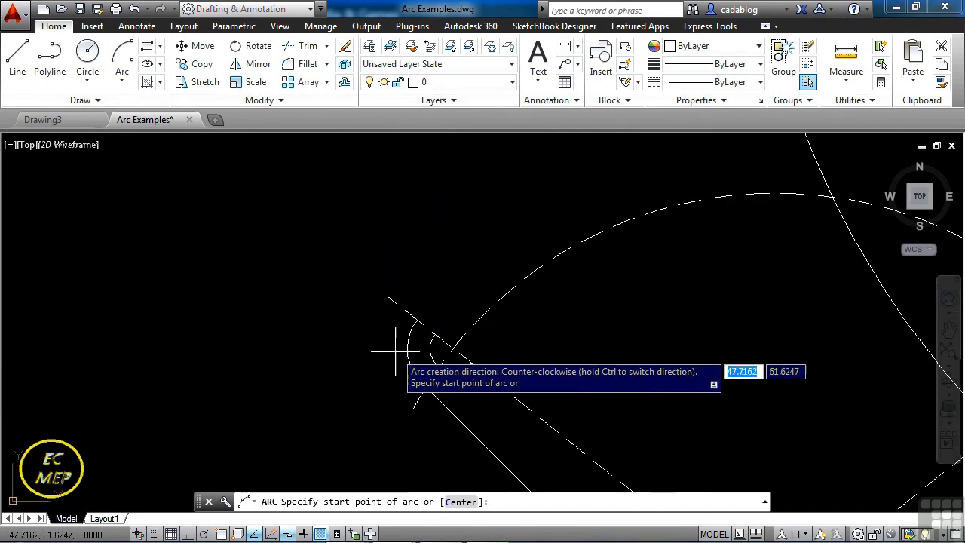
{"action": "type", "text": "end"}
{"action": "key", "text": "Return"}
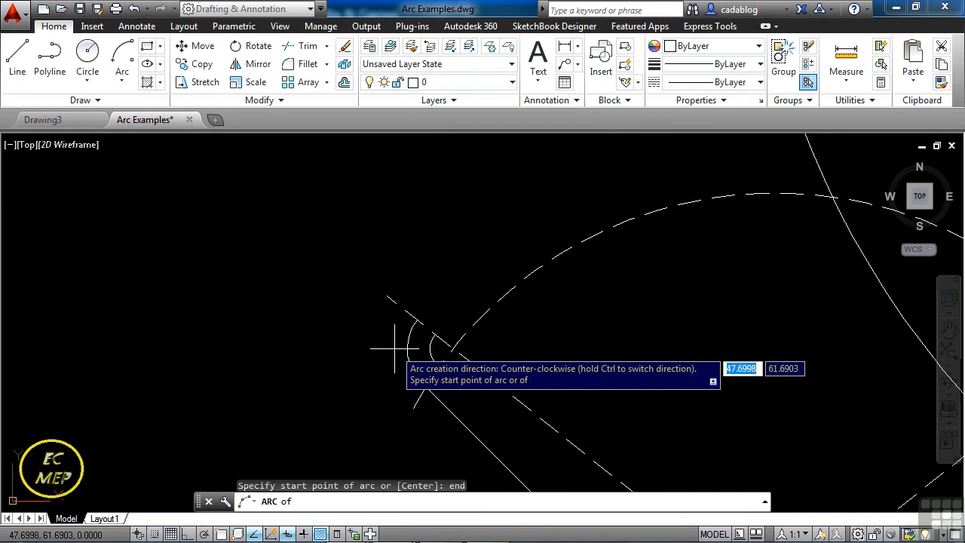
{"action": "left_click", "coordinate": [416, 319]}
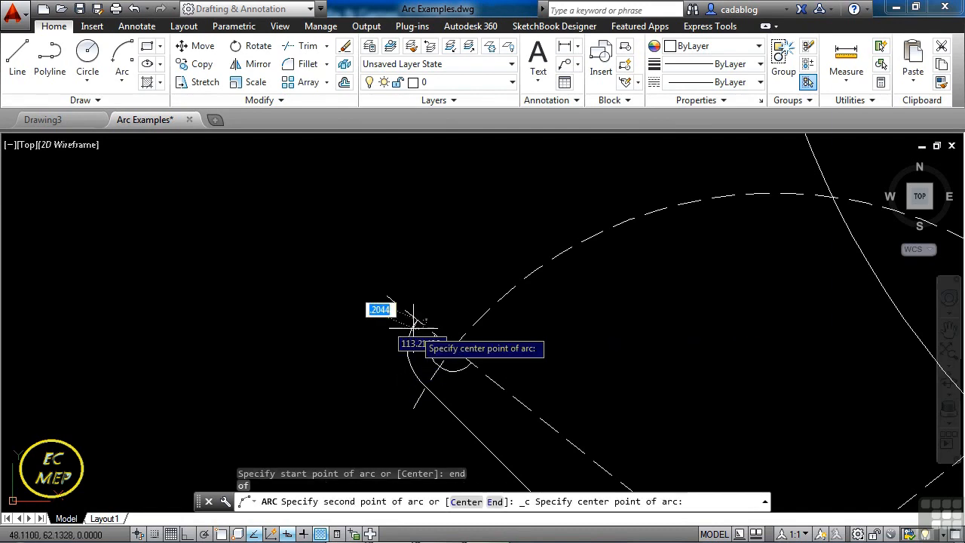
Set the arc's centre with a center snap on the circle at the fan-shaped part's lower corner.
{"action": "scroll", "coordinate": [416, 319], "scroll_direction": "down", "scroll_amount": 4}
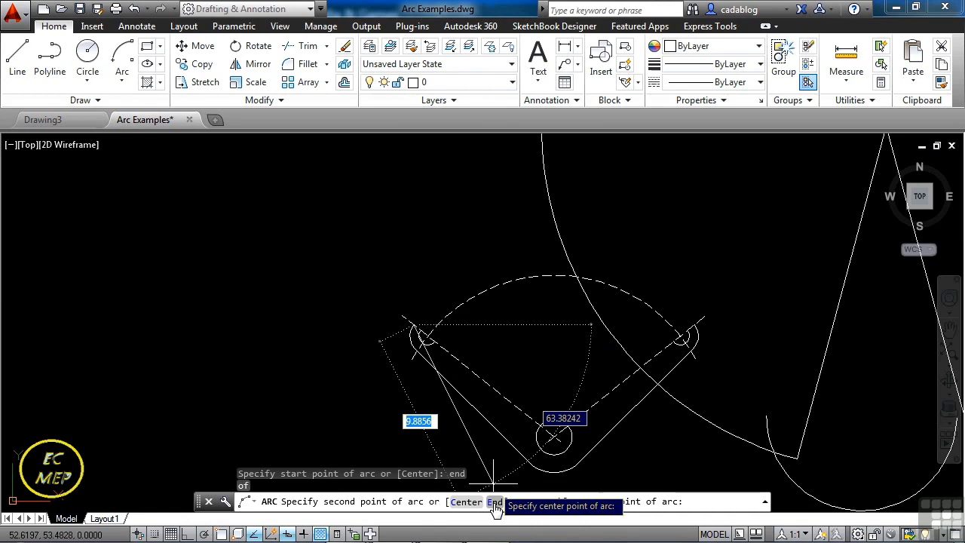
{"action": "middle_click_drag", "start_coordinate": [558, 383], "coordinate": [479, 319]}
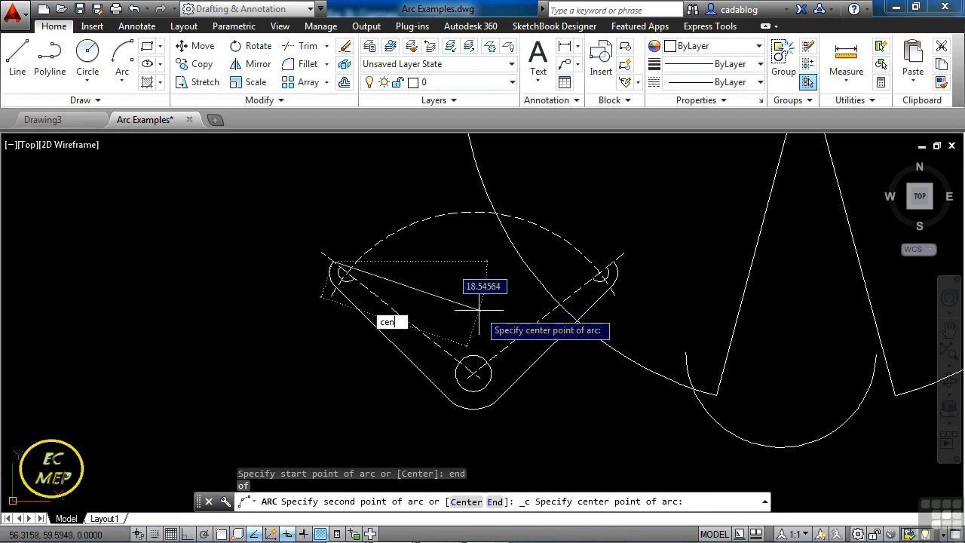
{"action": "key", "text": "Return"}
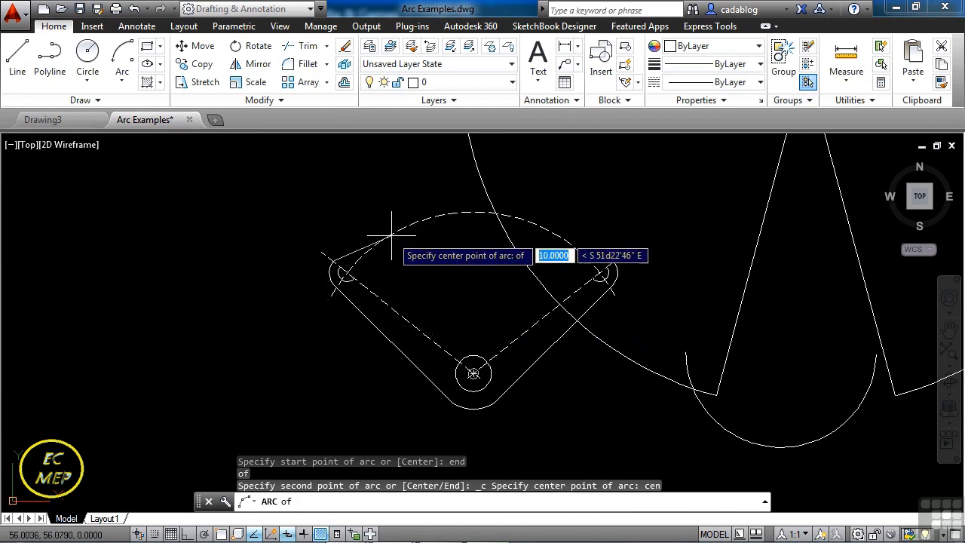
{"action": "left_click", "coordinate": [441, 218]}
Turn object snap on, sweep the arc clockwise over the dashed arc, and end it at the right outer corner arc's upper endpoint.
{"action": "middle_click_drag", "start_coordinate": [626, 345], "coordinate": [608, 318]}
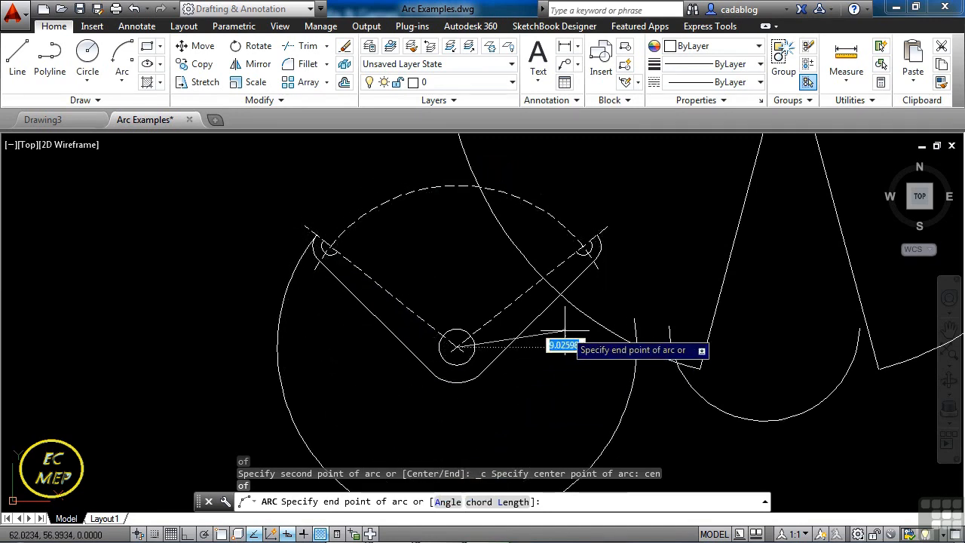
{"action": "key", "text": "F3"}
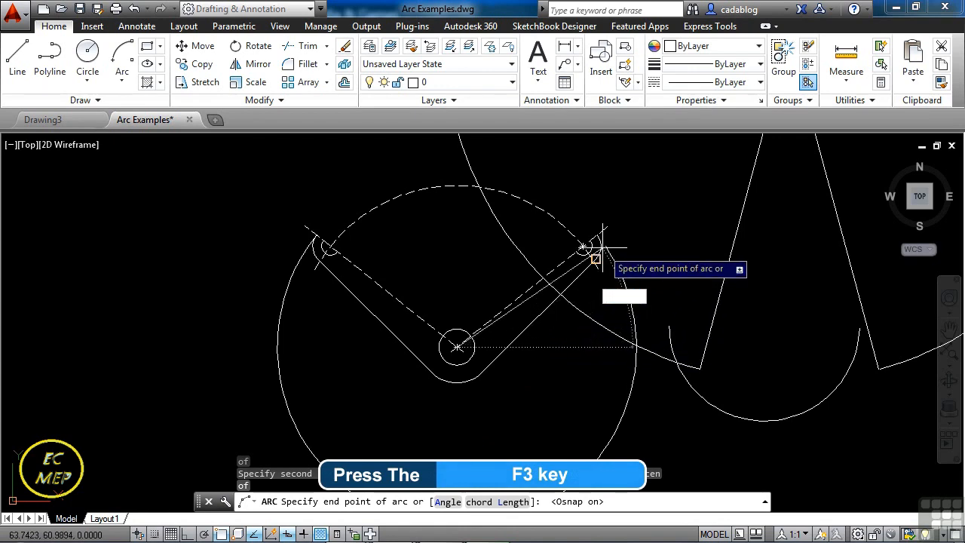
{"action": "scroll", "coordinate": [596, 236], "scroll_direction": "up", "scroll_amount": 5}
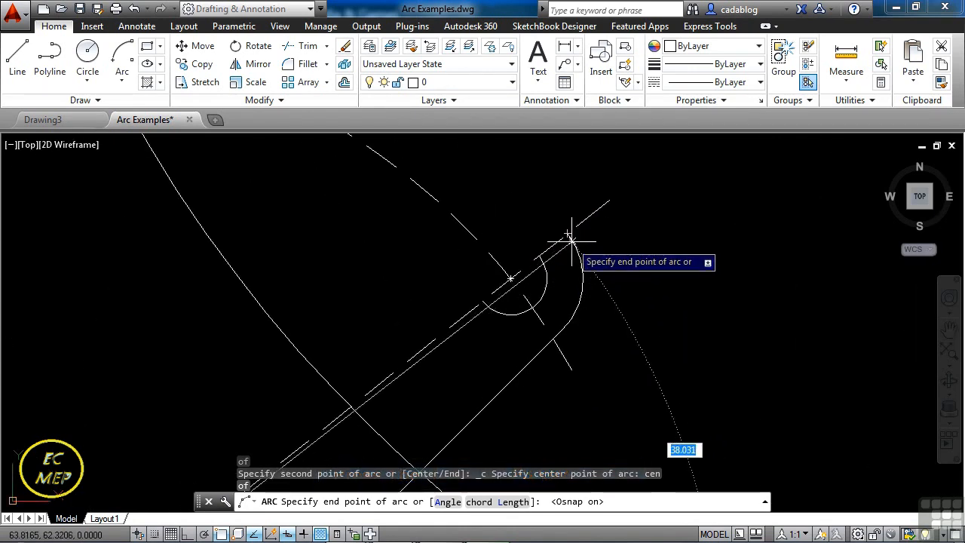
{"action": "scroll", "coordinate": [569, 236], "scroll_direction": "down", "scroll_amount": 5}
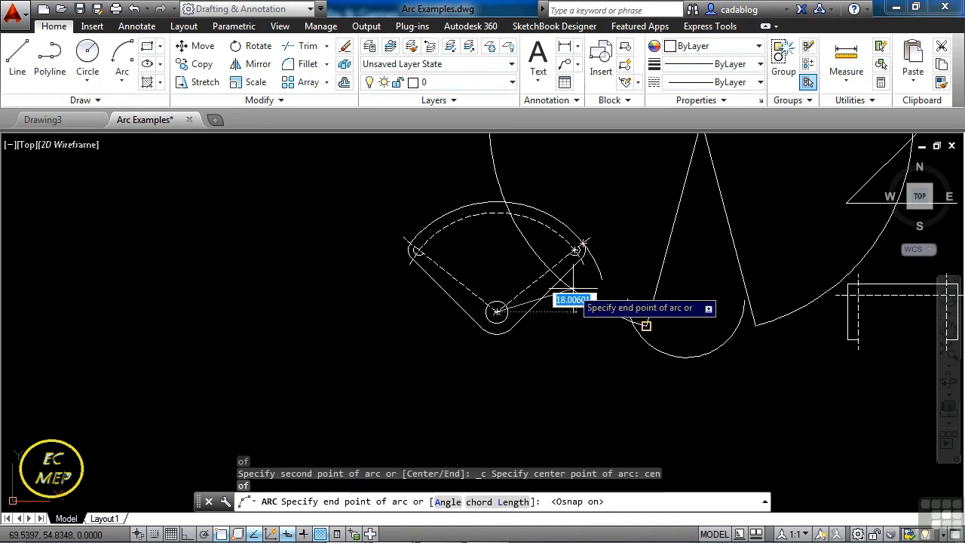
{"action": "scroll", "coordinate": [577, 272], "scroll_direction": "up", "scroll_amount": 7}
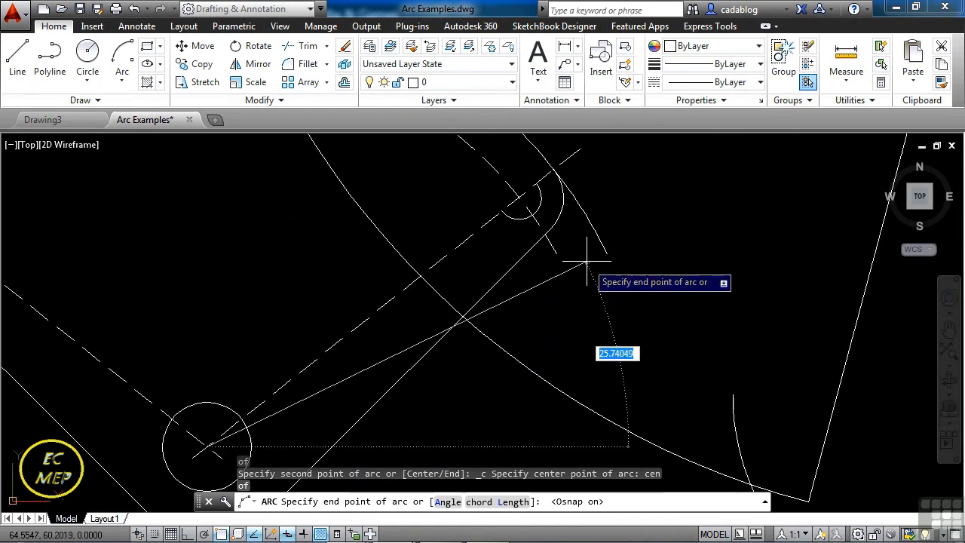
{"action": "left_click", "coordinate": [553, 169]}
{"action": "scroll", "coordinate": [622, 228], "scroll_direction": "down", "scroll_amount": 4}
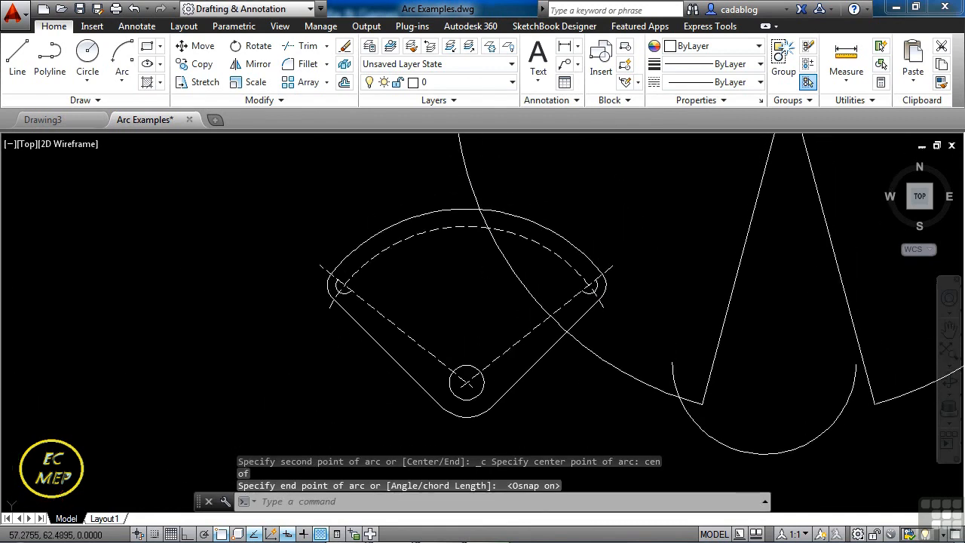
Delete the large arc around the two legs that crosses the fan-shaped part.
{"action": "left_click", "coordinate": [486, 194]}
{"action": "left_click", "coordinate": [447, 176]}
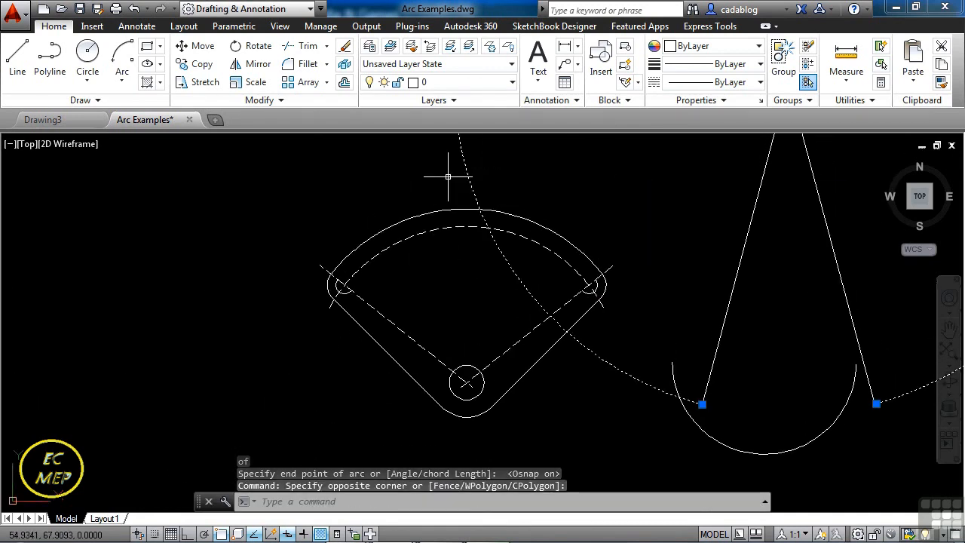
{"action": "key", "text": "Delete"}
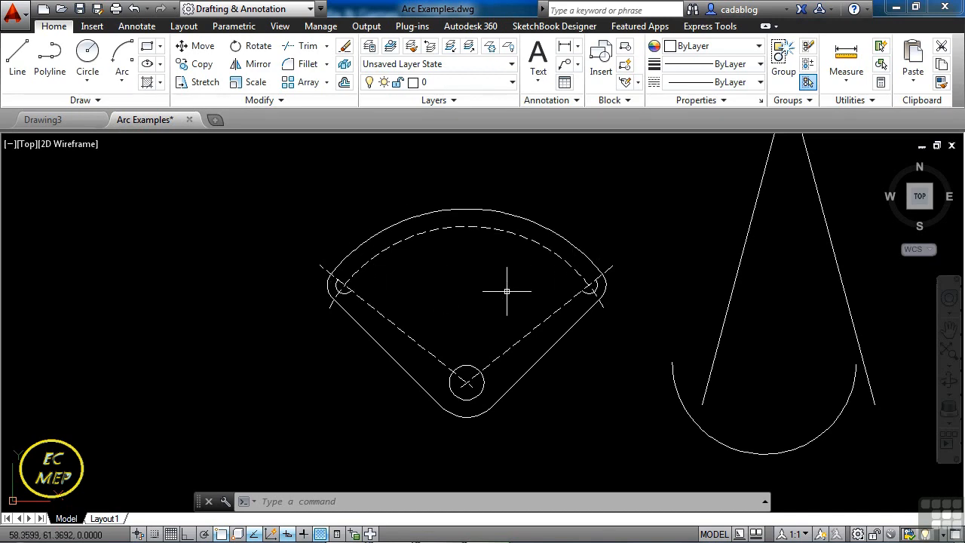
Close the left small hole with a Start, Center, End arc from its upper endpoint, about the centreline intersection, to its lower endpoint.
{"action": "scroll", "coordinate": [334, 276], "scroll_direction": "up", "scroll_amount": 6}
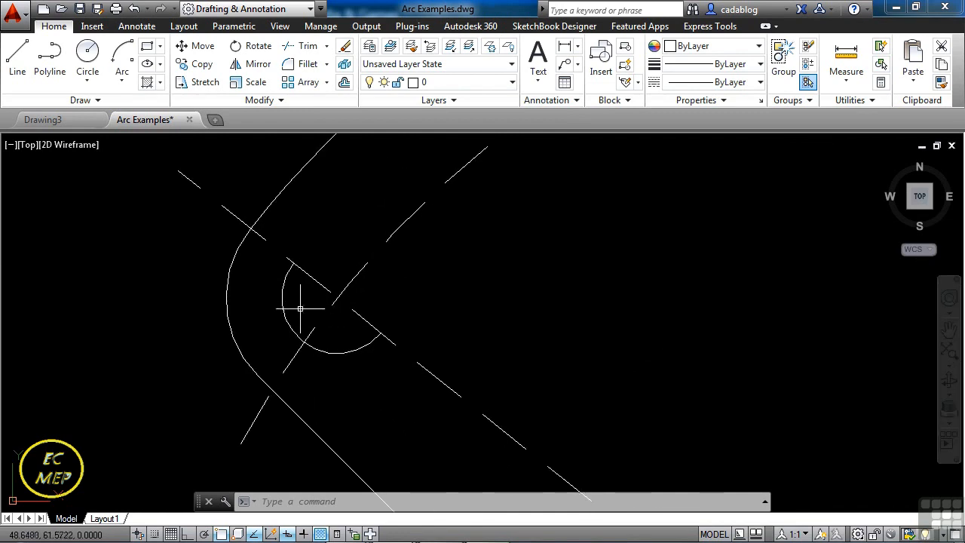
{"action": "left_click", "coordinate": [123, 55]}
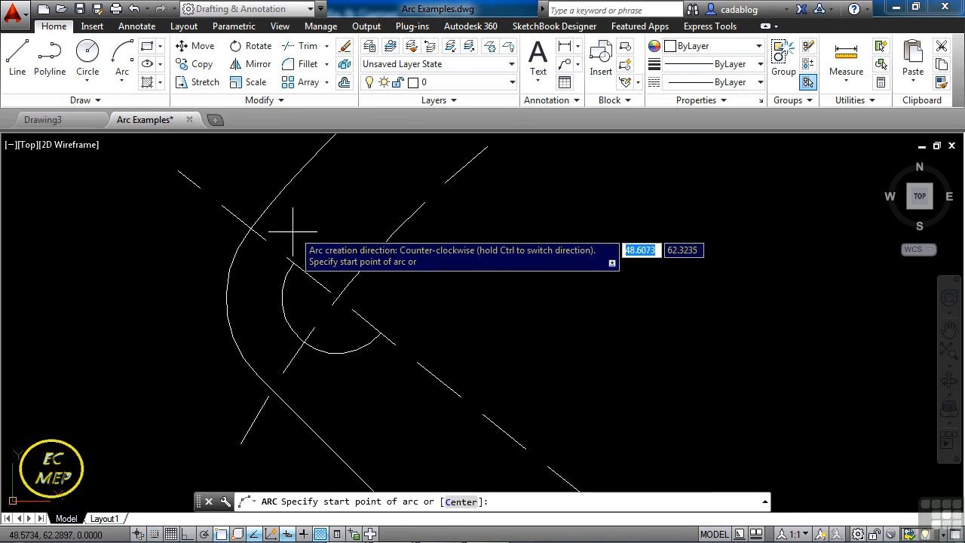
{"action": "left_click", "coordinate": [294, 264]}
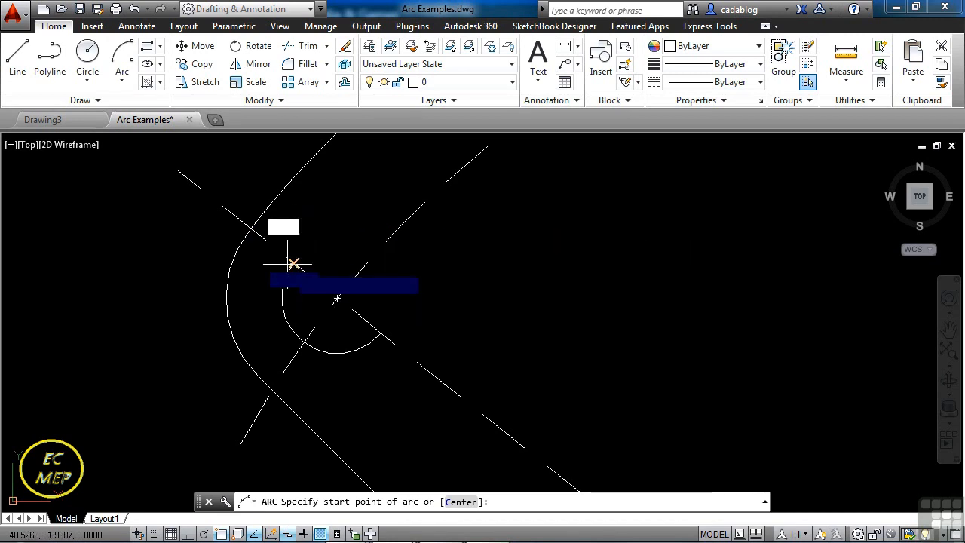
{"action": "left_click", "coordinate": [339, 299]}
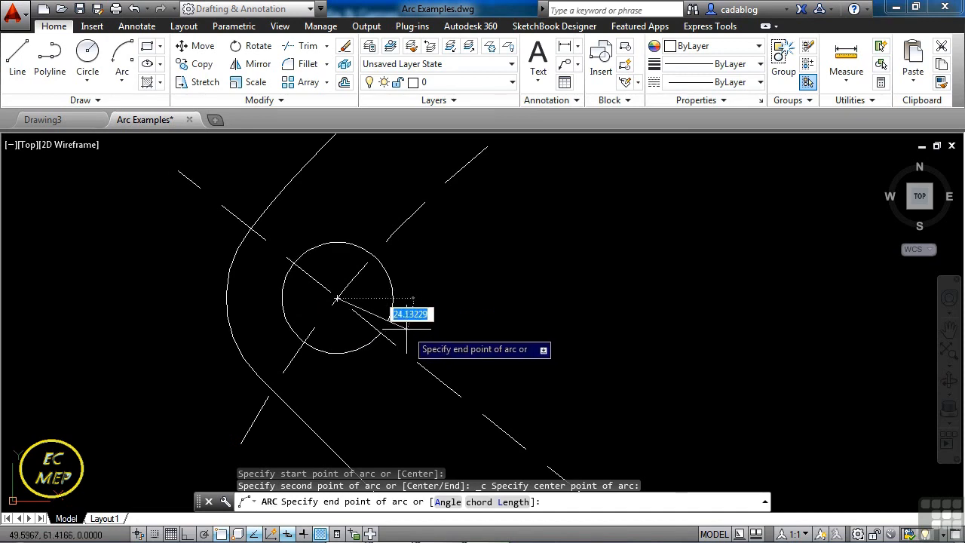
{"action": "left_click", "coordinate": [386, 335]}
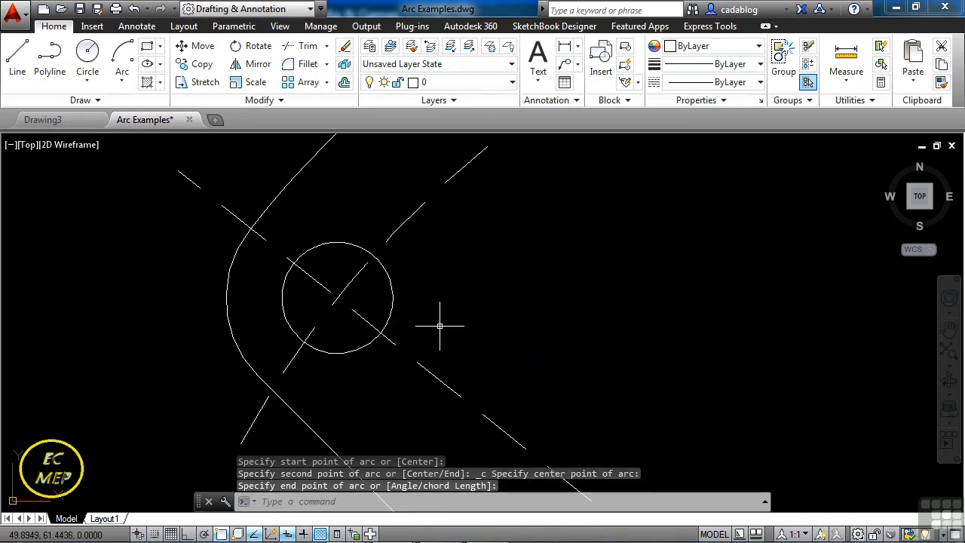
{"action": "scroll", "coordinate": [278, 320], "scroll_direction": "down", "scroll_amount": 5}
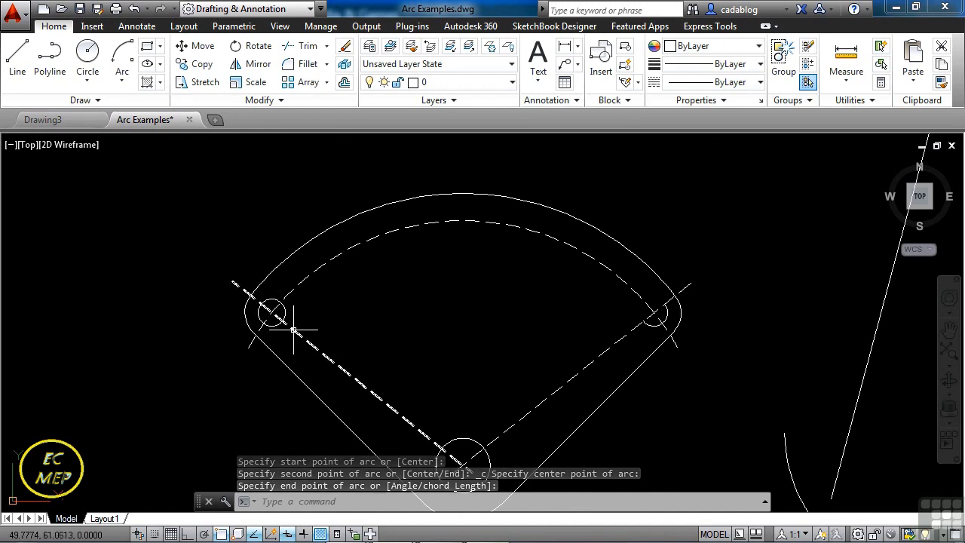
Close the right small hole with an arc using the Center option: centreline intersection as centre, upper endpoint as start, lower-left endpoint as end.
{"action": "middle_click_drag", "start_coordinate": [425, 309], "coordinate": [351, 287]}
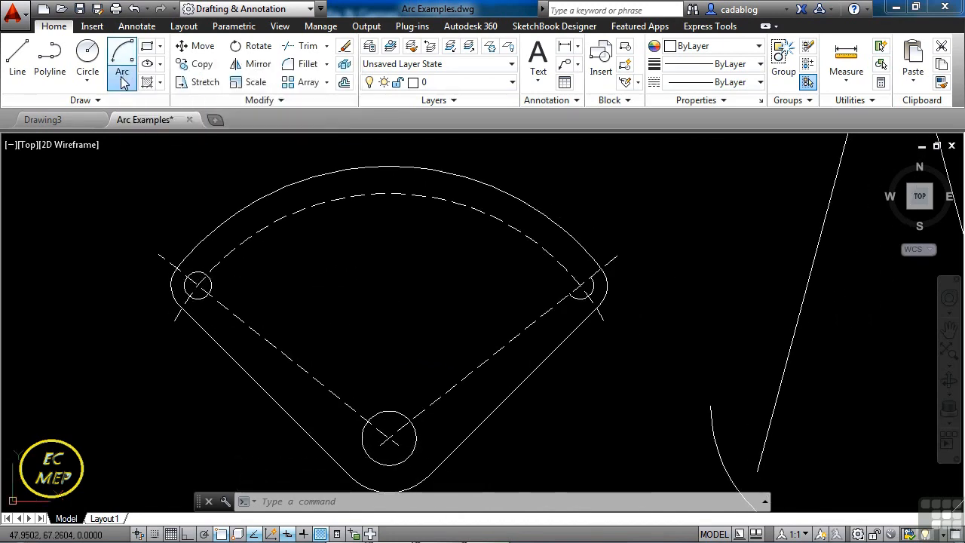
{"action": "left_click", "coordinate": [122, 80]}
{"action": "left_click", "coordinate": [160, 110]}
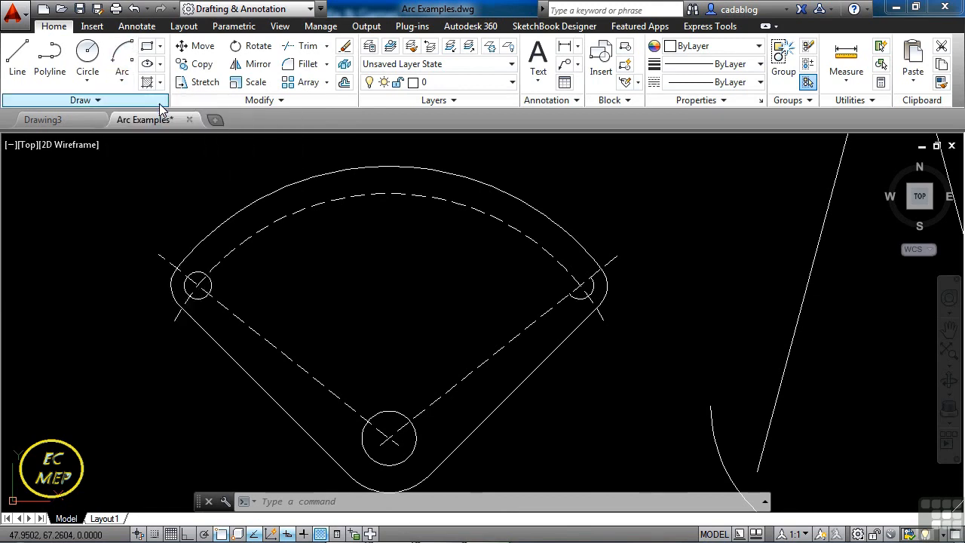
{"action": "type", "text": "c"}
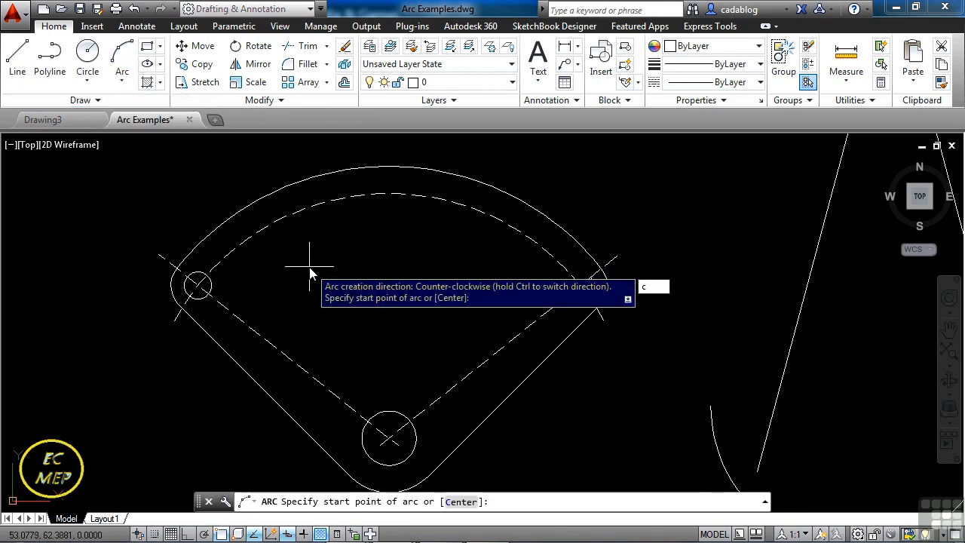
{"action": "key", "text": "Return"}
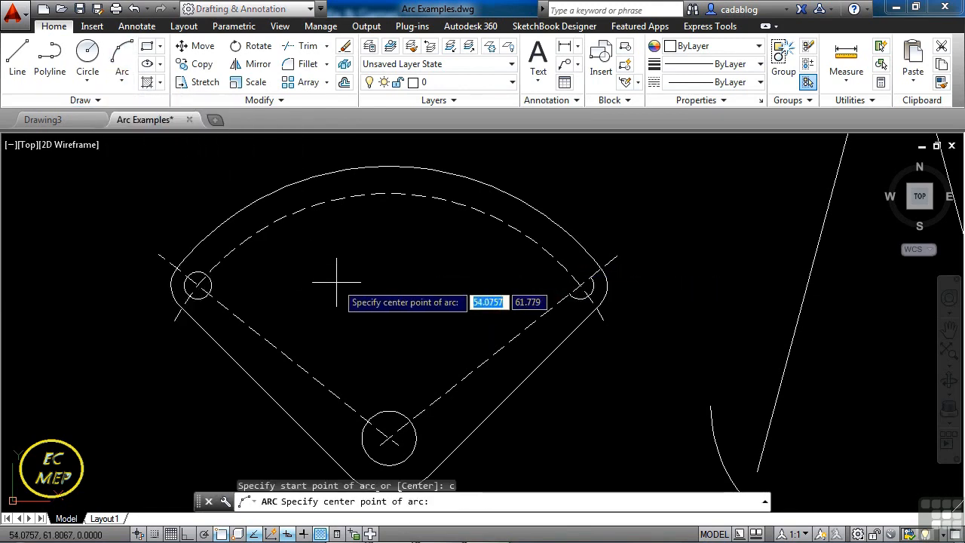
{"action": "scroll", "coordinate": [581, 279], "scroll_direction": "up", "scroll_amount": 4}
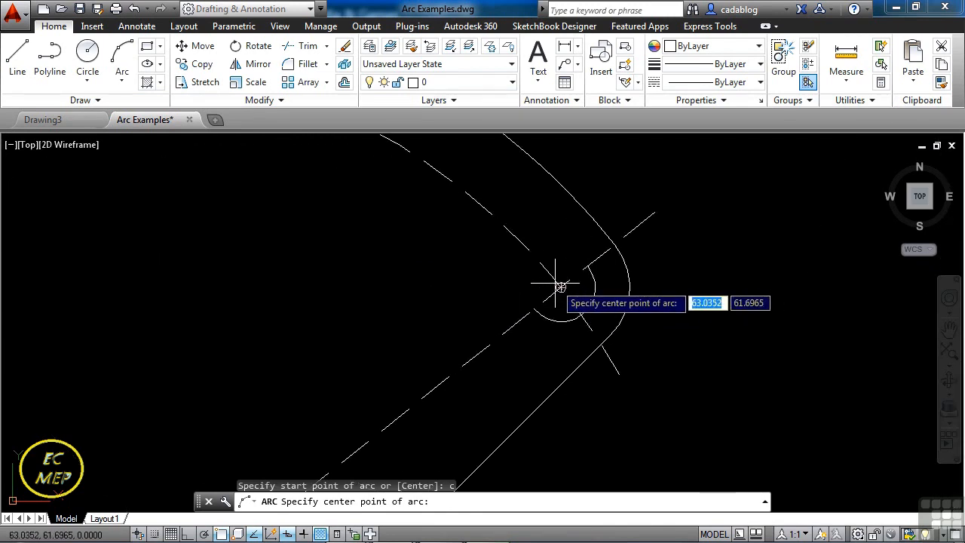
{"action": "left_click", "coordinate": [560, 285]}
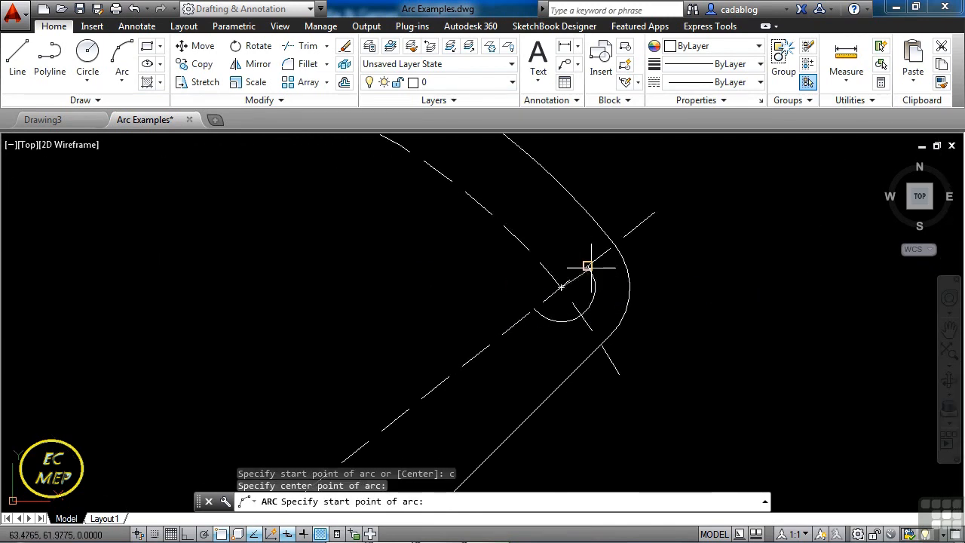
{"action": "left_click", "coordinate": [588, 266]}
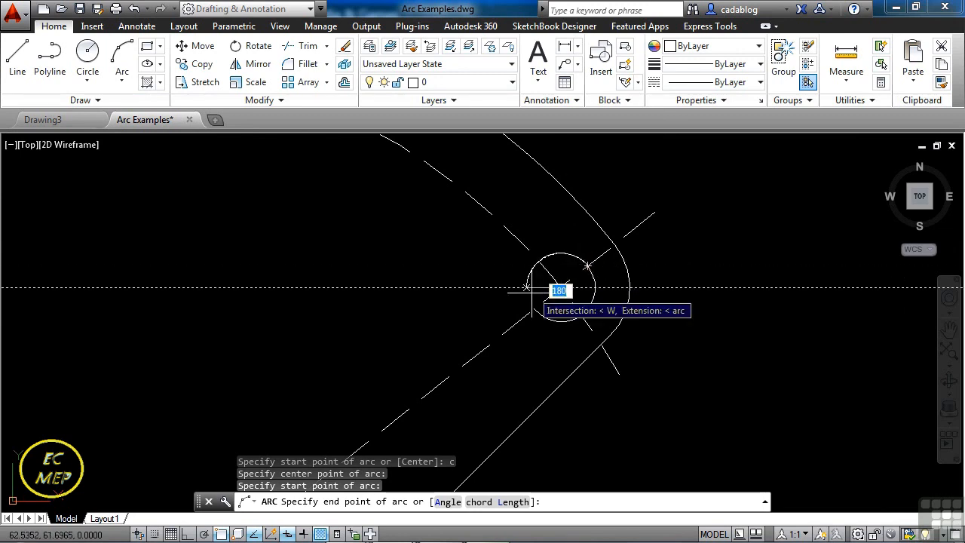
{"action": "left_click", "coordinate": [517, 303]}
{"action": "scroll", "coordinate": [448, 276], "scroll_direction": "down", "scroll_amount": 5}
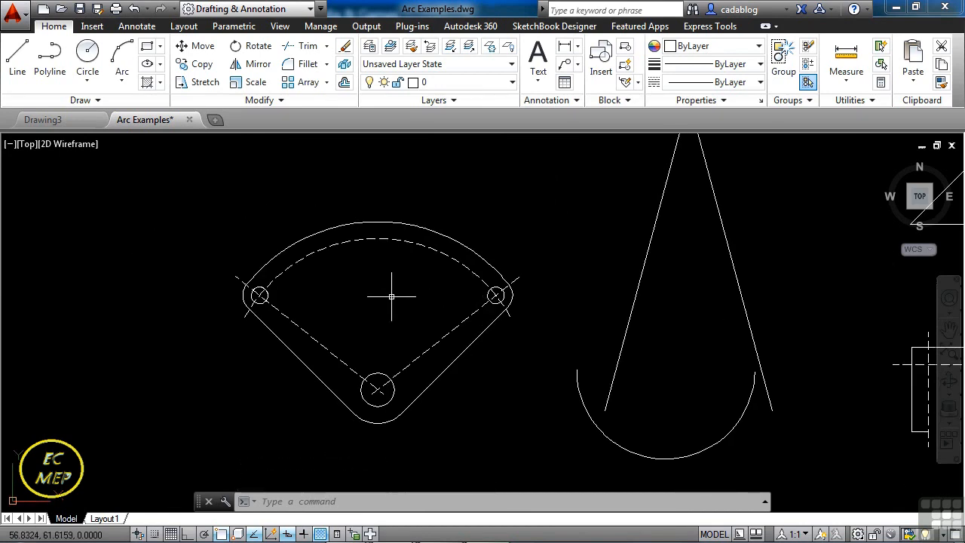
Draw a Start, Center, Angle arc from the horizontal line's right endpoint, centred on the angle's vertex, to the sloped line's upper endpoint.
{"action": "left_click", "coordinate": [130, 84]}
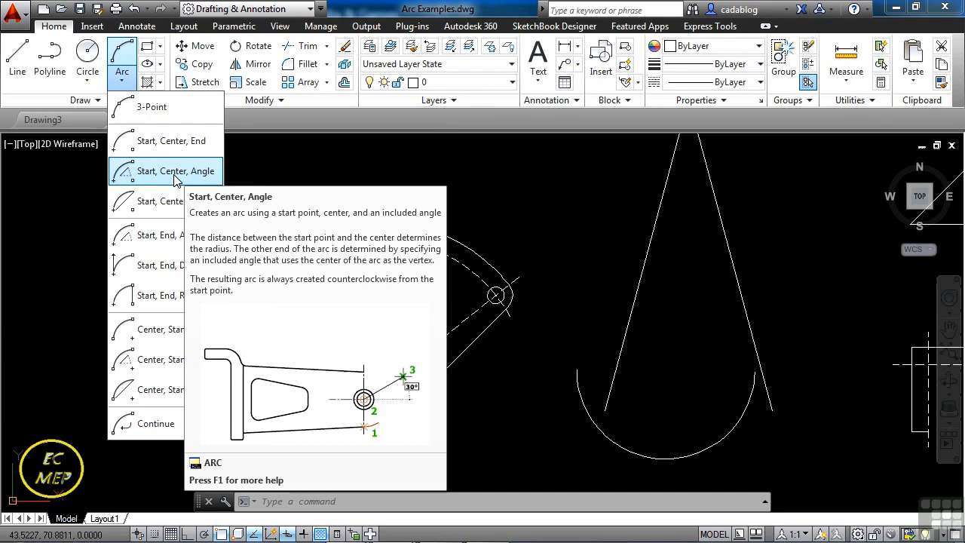
{"action": "left_click", "coordinate": [174, 175]}
{"action": "scroll", "coordinate": [146, 222], "scroll_direction": "down", "scroll_amount": 2}
{"action": "middle_click_drag", "start_coordinate": [370, 230], "coordinate": [273, 260]}
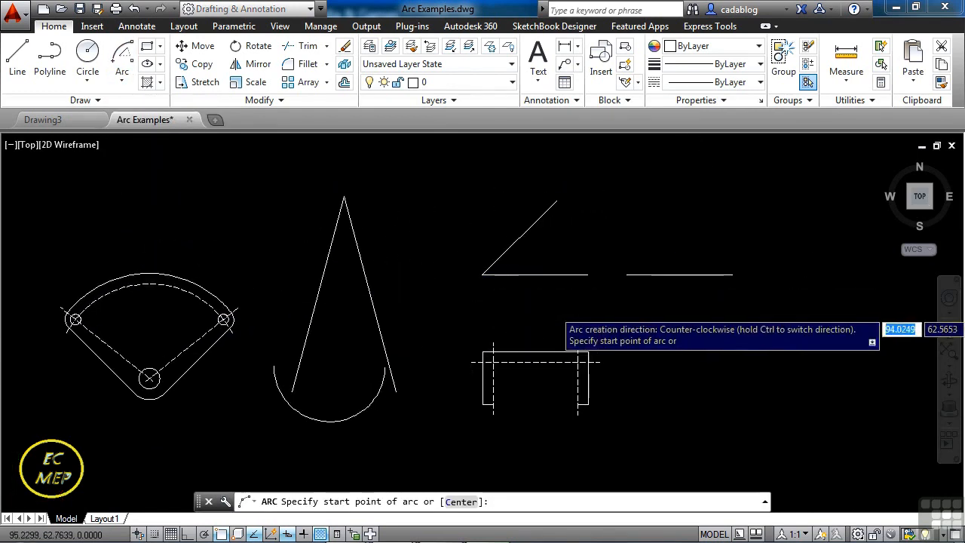
{"action": "scroll", "coordinate": [564, 306], "scroll_direction": "up", "scroll_amount": 4}
{"action": "middle_click_drag", "start_coordinate": [554, 222], "coordinate": [523, 345]}
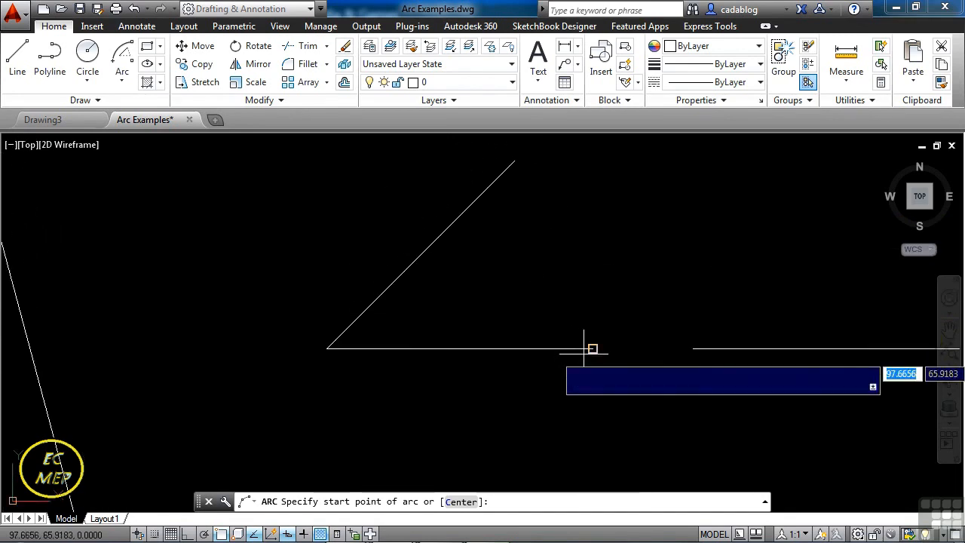
{"action": "left_click", "coordinate": [592, 348]}
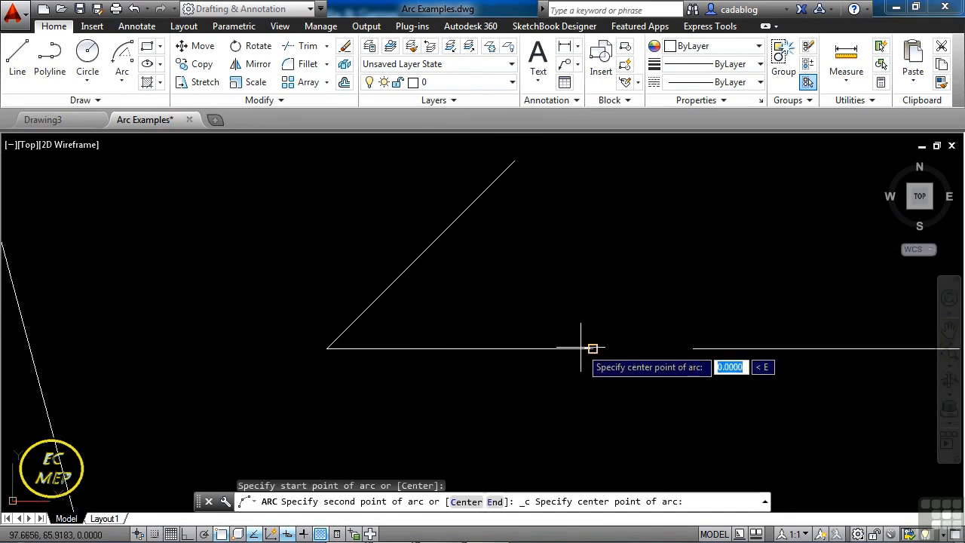
{"action": "left_click", "coordinate": [326, 348]}
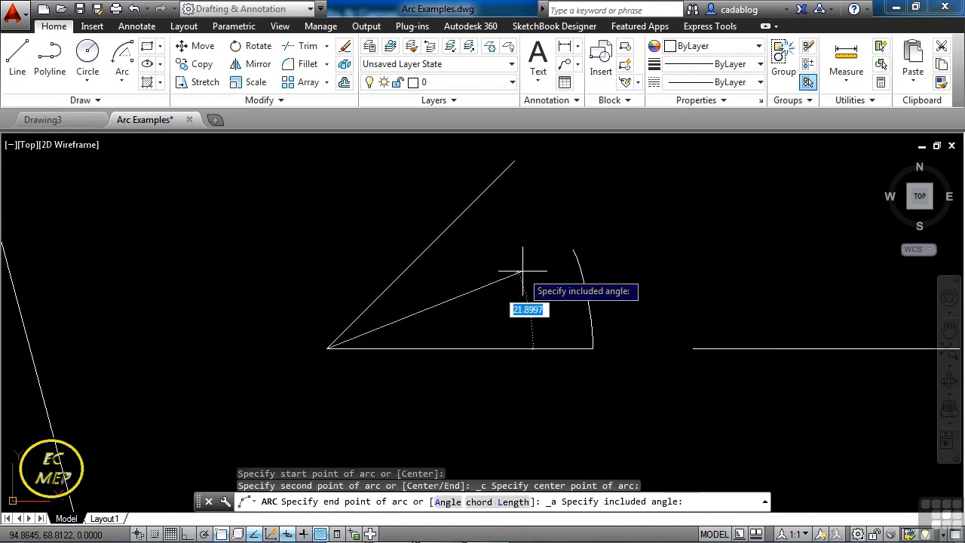
{"action": "left_click", "coordinate": [513, 161]}
{"action": "scroll", "coordinate": [525, 220], "scroll_direction": "down", "scroll_amount": 4}
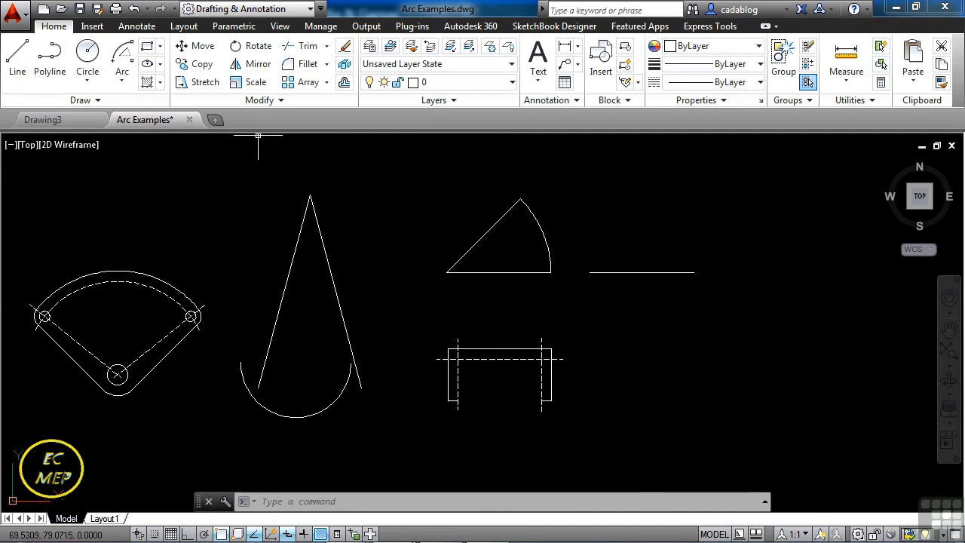
Begin an arc with the Center option, using the separate horizontal line's midpoint as centre and its right endpoint as start.
{"action": "left_click", "coordinate": [122, 75]}
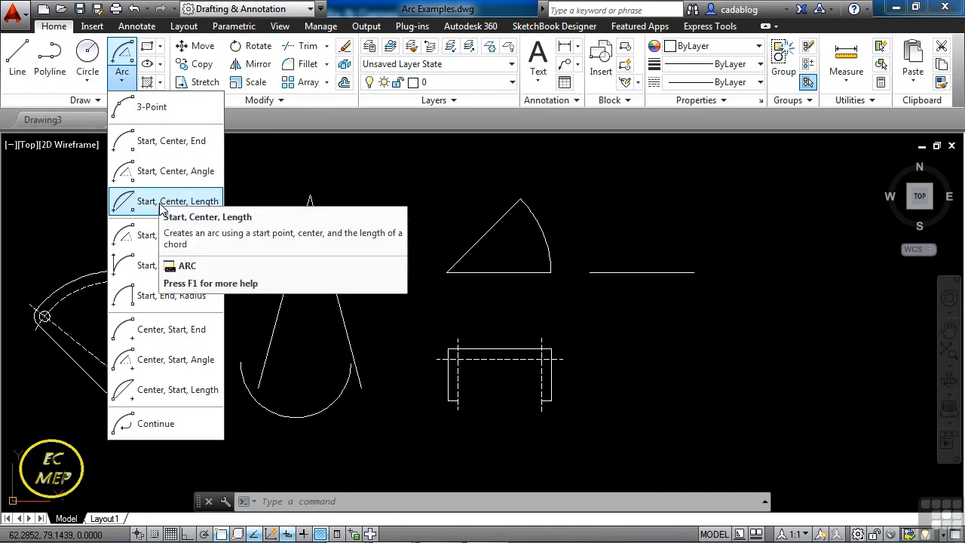
{"action": "left_click", "coordinate": [156, 107]}
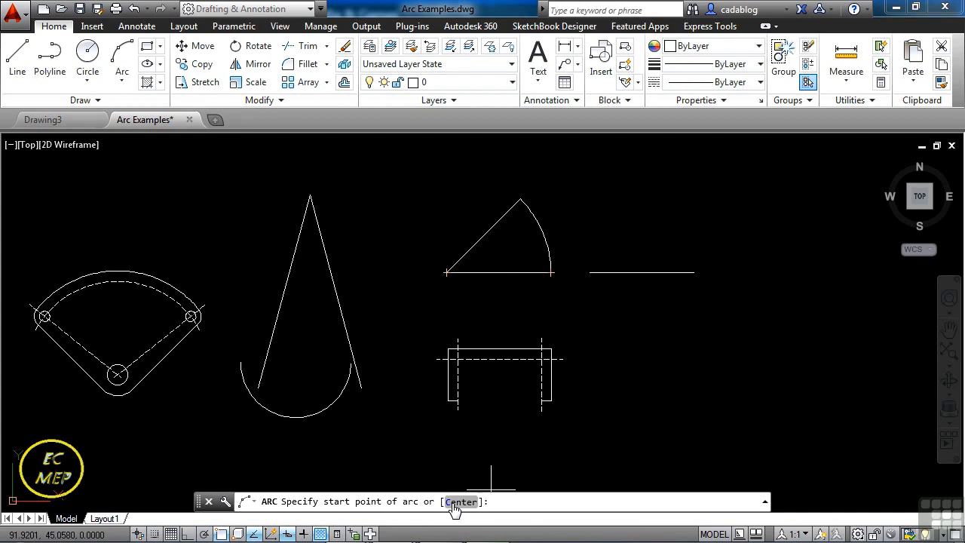
{"action": "type", "text": "c"}
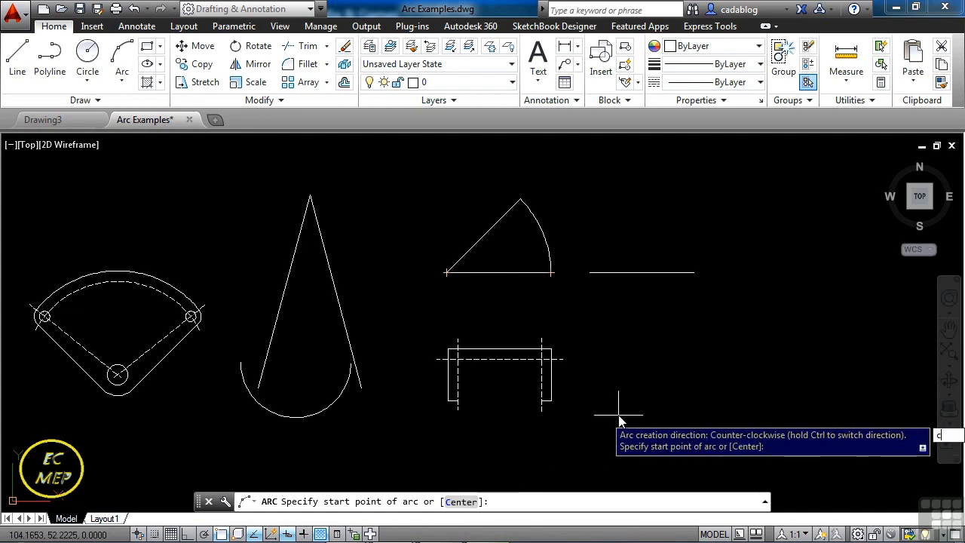
{"action": "key", "text": "Return"}
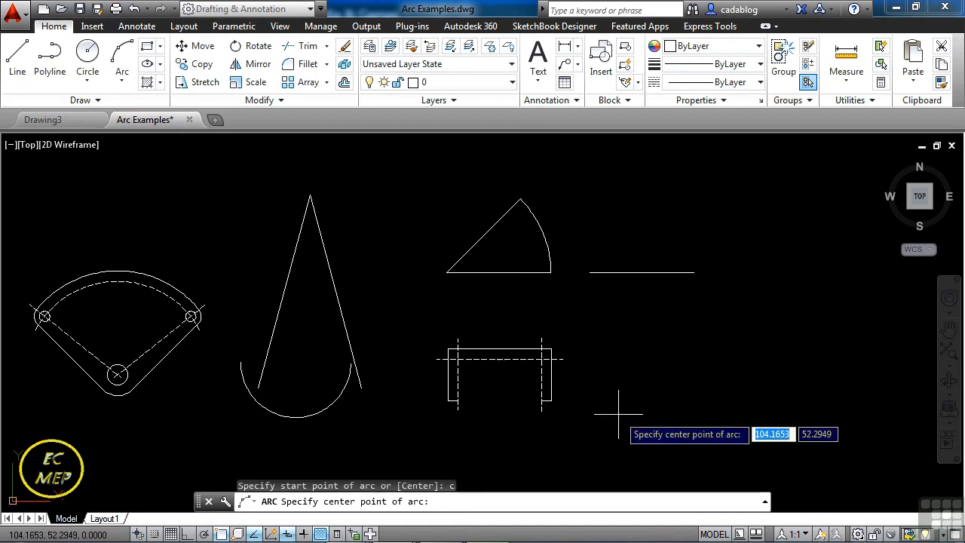
{"action": "type", "text": "mid"}
{"action": "key", "text": "Return"}
{"action": "left_click", "coordinate": [641, 272]}
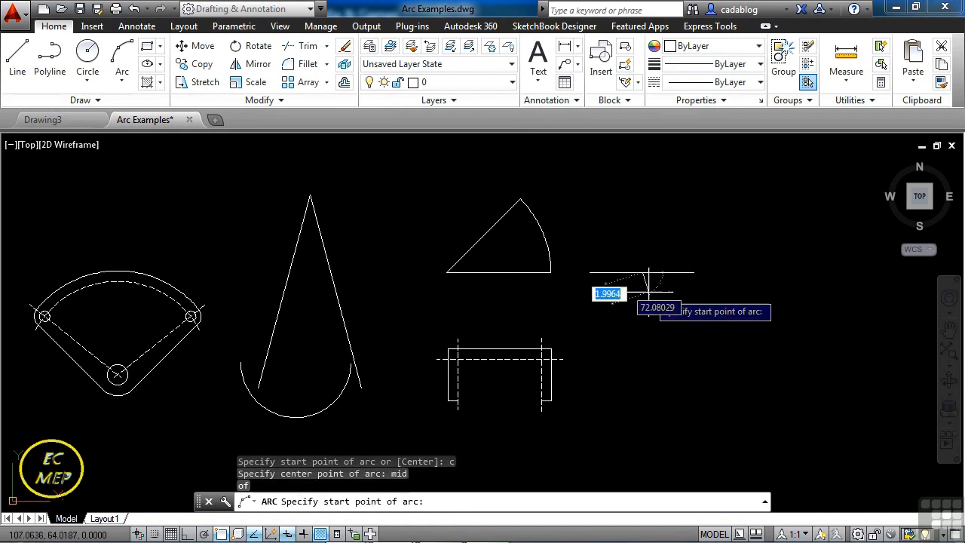
{"action": "middle_click_drag", "start_coordinate": [647, 275], "coordinate": [641, 329]}
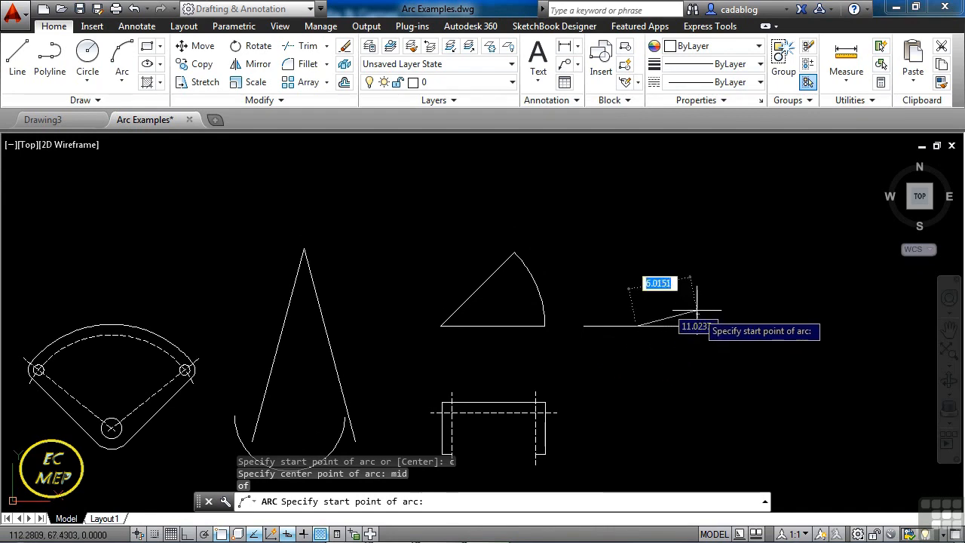
{"action": "scroll", "coordinate": [678, 309], "scroll_direction": "up", "scroll_amount": 4}
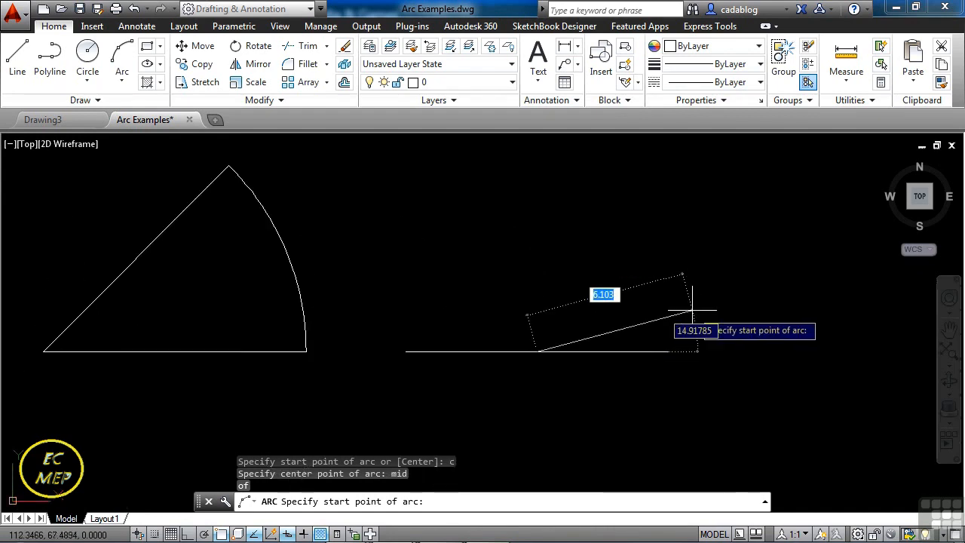
{"action": "left_click", "coordinate": [669, 352]}
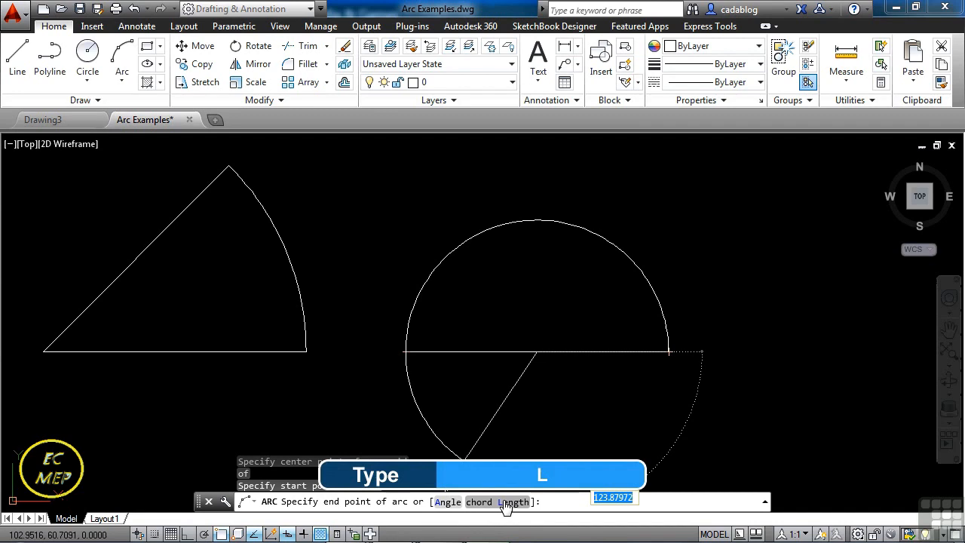
Complete the semicircle with the chord Length option, setting the chord to the horizontal line's left endpoint.
{"action": "type", "text": "L"}
{"action": "key", "text": "Return"}
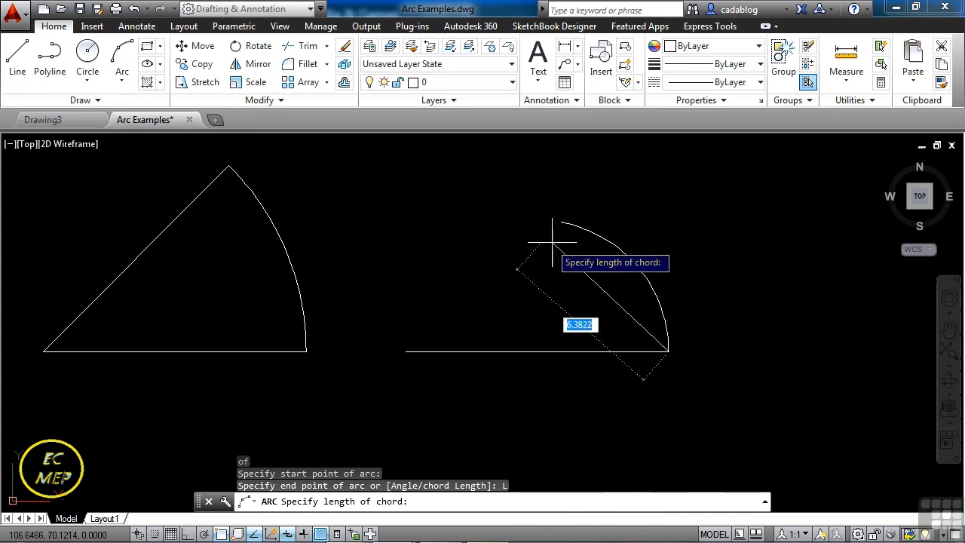
{"action": "left_click", "coordinate": [423, 349]}
{"action": "left_click", "coordinate": [440, 352]}
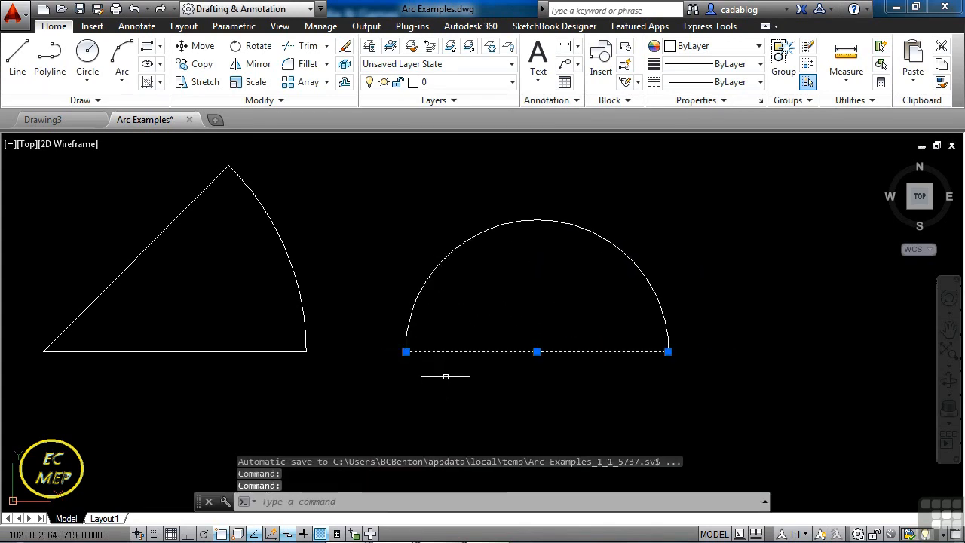
{"action": "key", "text": "Escape"}
{"action": "scroll", "coordinate": [683, 343], "scroll_direction": "down", "scroll_amount": 5}
{"action": "middle_click_drag", "start_coordinate": [517, 327], "coordinate": [501, 277]}
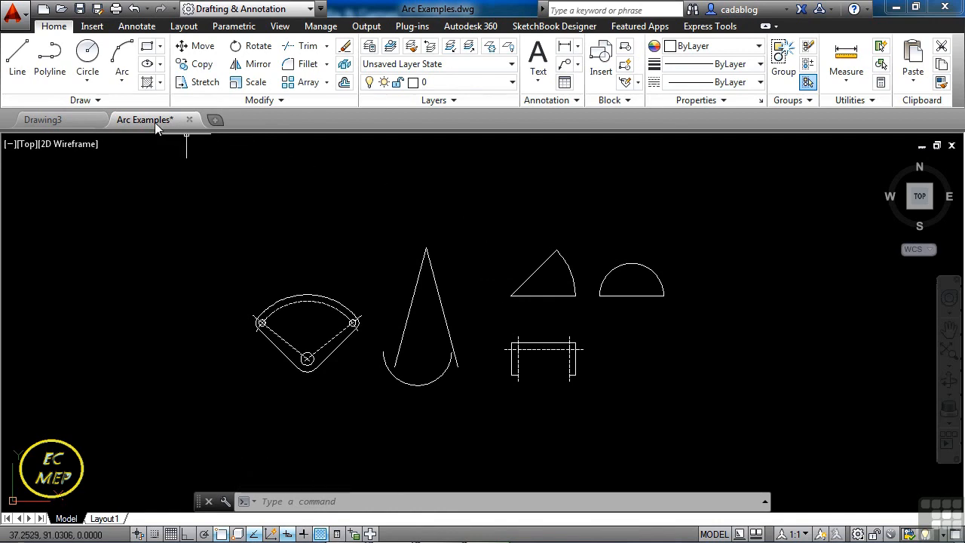
{"action": "left_click", "coordinate": [121, 75]}
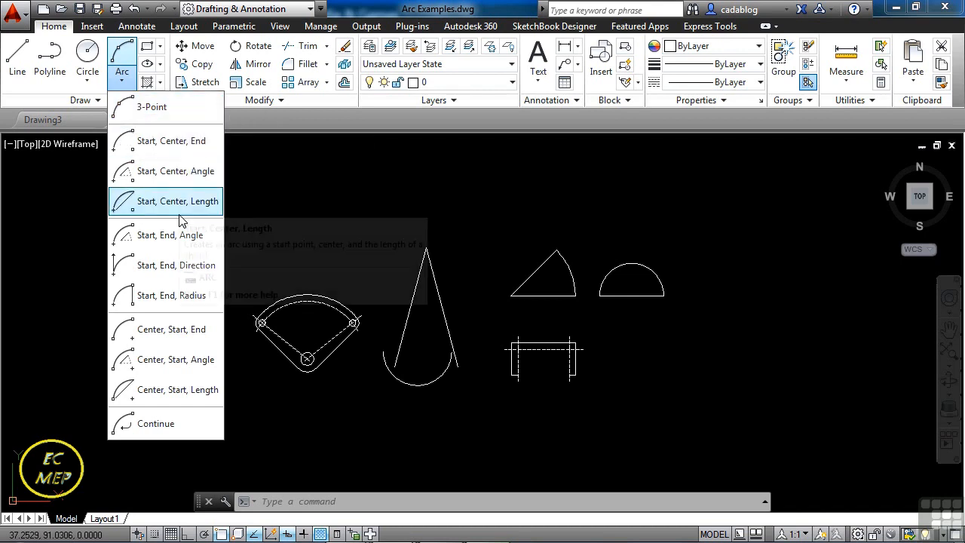
{"action": "left_click", "coordinate": [148, 269]}
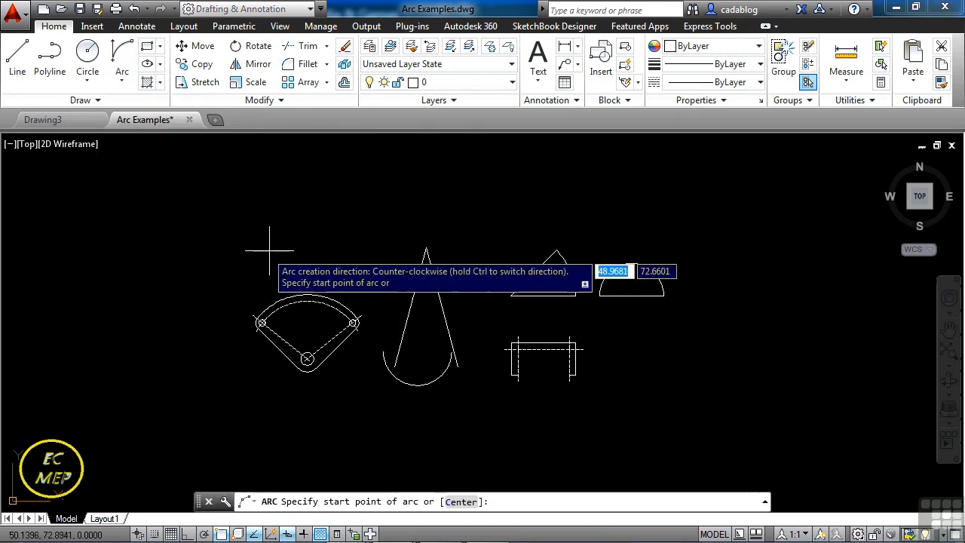
{"action": "scroll", "coordinate": [430, 261], "scroll_direction": "up", "scroll_amount": 3}
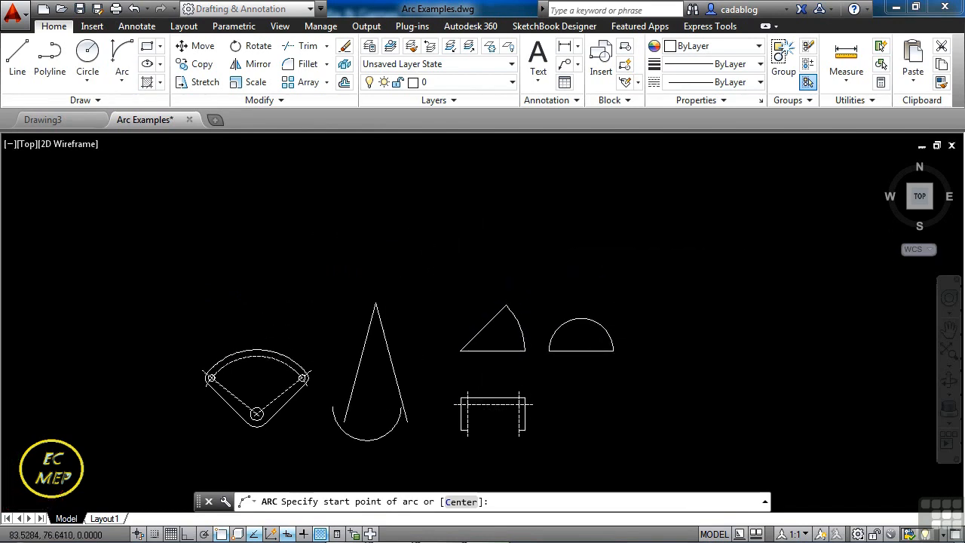
{"action": "left_click", "coordinate": [428, 260]}
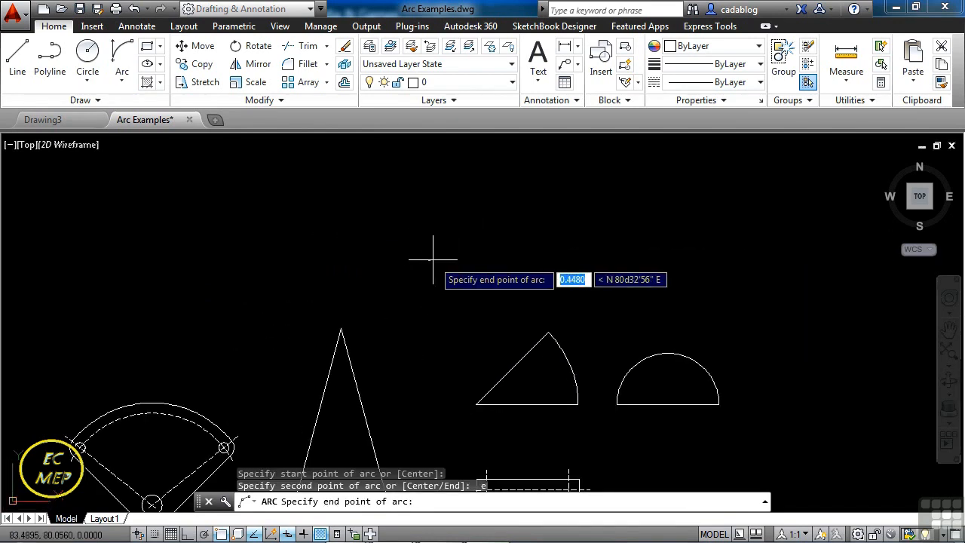
{"action": "left_click", "coordinate": [495, 261]}
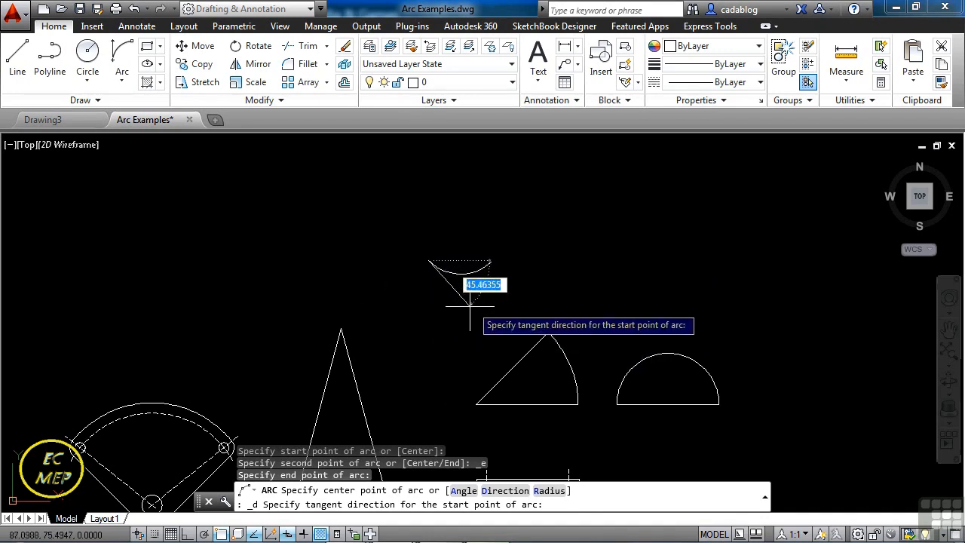
{"action": "key", "text": "Escape"}
Erase the large arc that crosses the lower ends of the two tall slanted legs.
{"action": "mouse_move", "coordinate": [418, 407]}
{"action": "middle_mouse_down"}
{"action": "mouse_move", "coordinate": [530, 201]}
{"action": "mouse_move", "coordinate": [538, 206]}
{"action": "middle_mouse_up"}
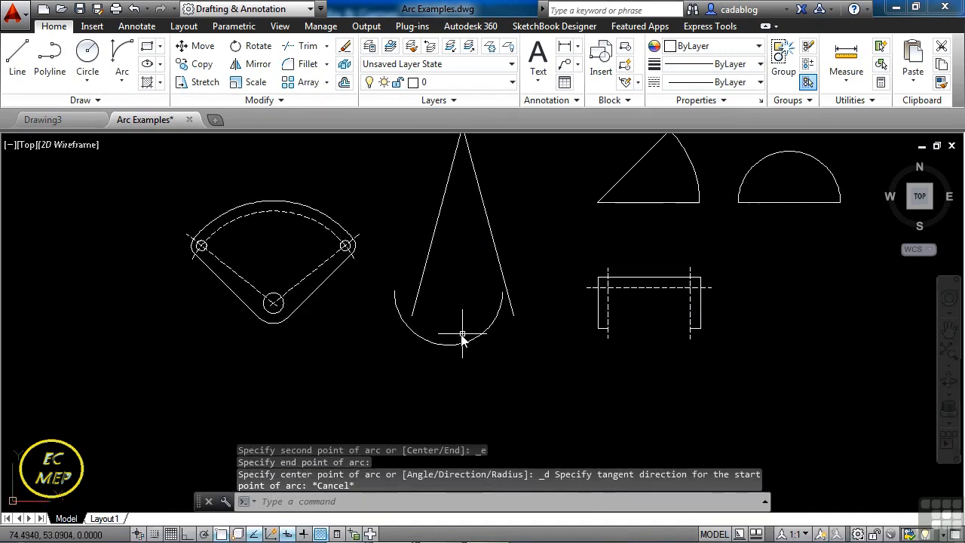
{"action": "type", "text": "e"}
{"action": "key", "text": "Return"}
{"action": "left_click", "coordinate": [459, 329]}
{"action": "left_click", "coordinate": [431, 368]}
{"action": "key", "text": "Return"}
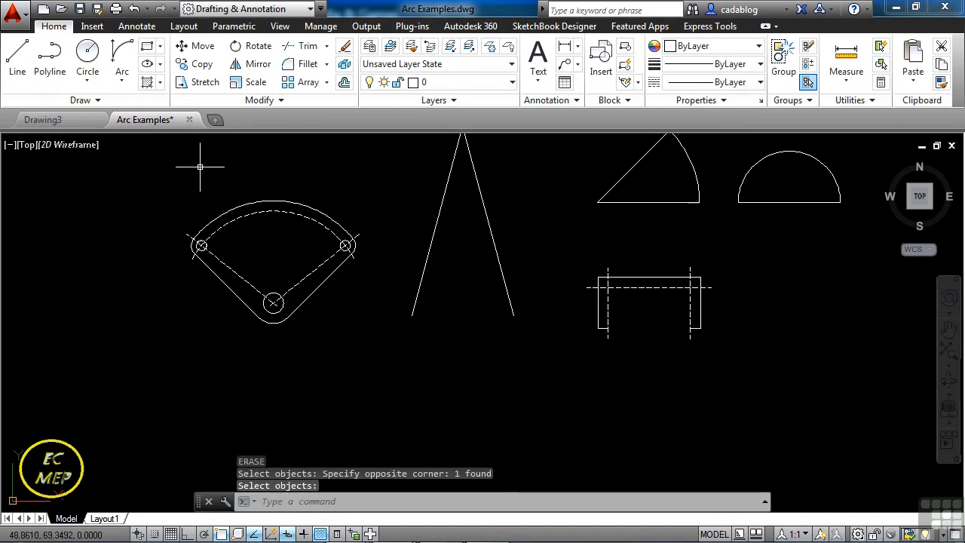
Draw a Start, End, Direction arc between the lower endpoints of the left and right legs, with its tangent direction along the left leg.
{"action": "left_click", "coordinate": [122, 53]}
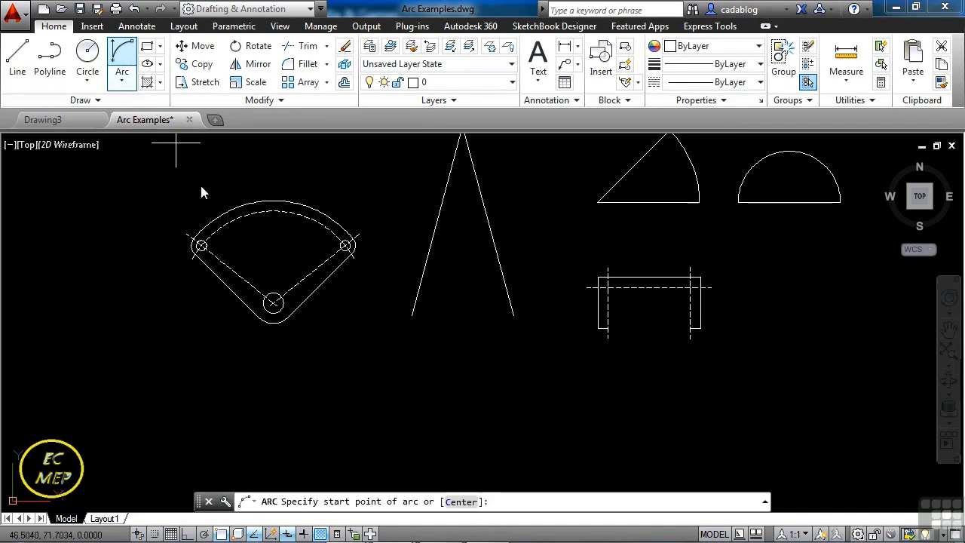
{"action": "left_click", "coordinate": [412, 316]}
{"action": "left_click", "coordinate": [513, 315]}
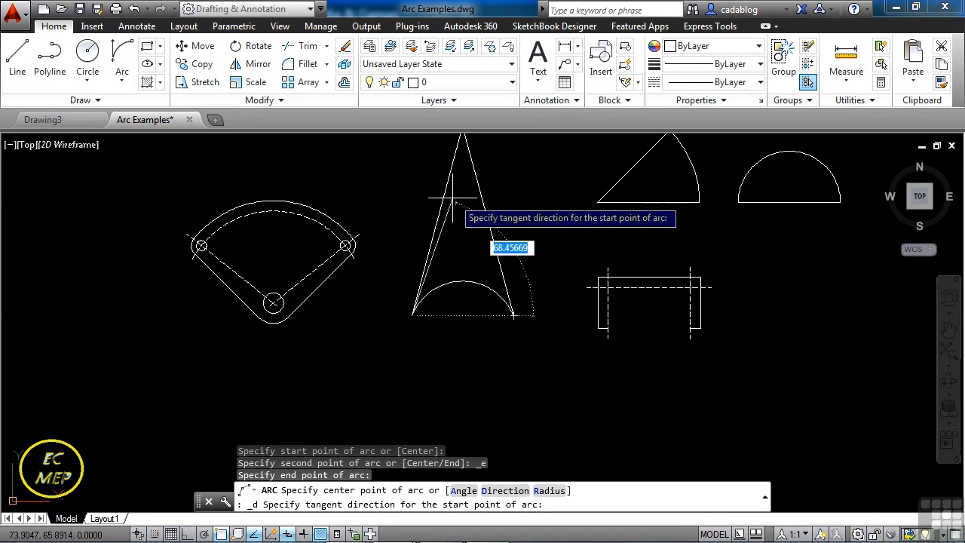
{"action": "middle_click_drag", "start_coordinate": [450, 194], "coordinate": [442, 295]}
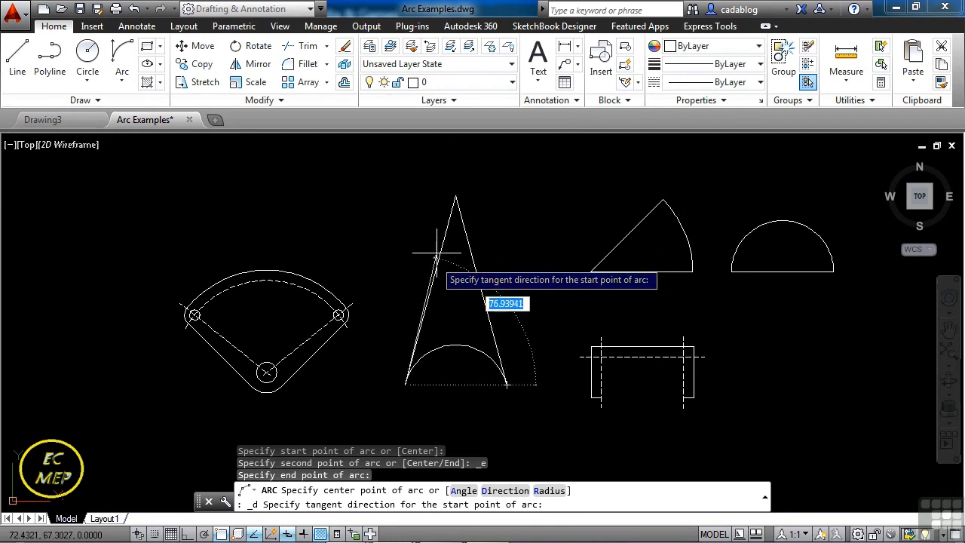
{"action": "left_click", "coordinate": [453, 220]}
Draw a freehand three-point arc in the empty area below the shapes, with its second and end points about 5.8 apart.
{"action": "middle_click_drag", "start_coordinate": [468, 326], "coordinate": [493, 309]}
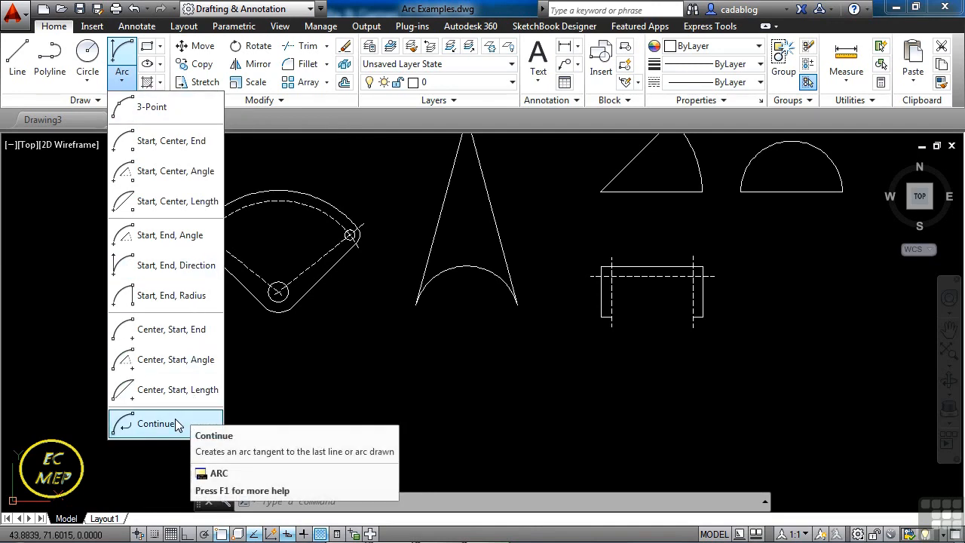
{"action": "left_click", "coordinate": [155, 139]}
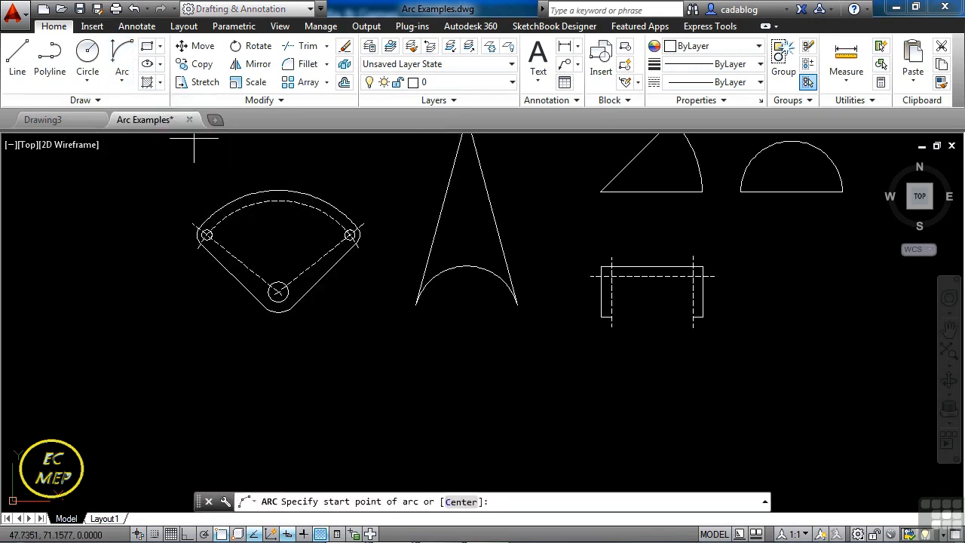
{"action": "scroll", "coordinate": [327, 223], "scroll_direction": "down", "scroll_amount": 2}
{"action": "left_click", "coordinate": [284, 350]}
{"action": "left_click", "coordinate": [285, 393]}
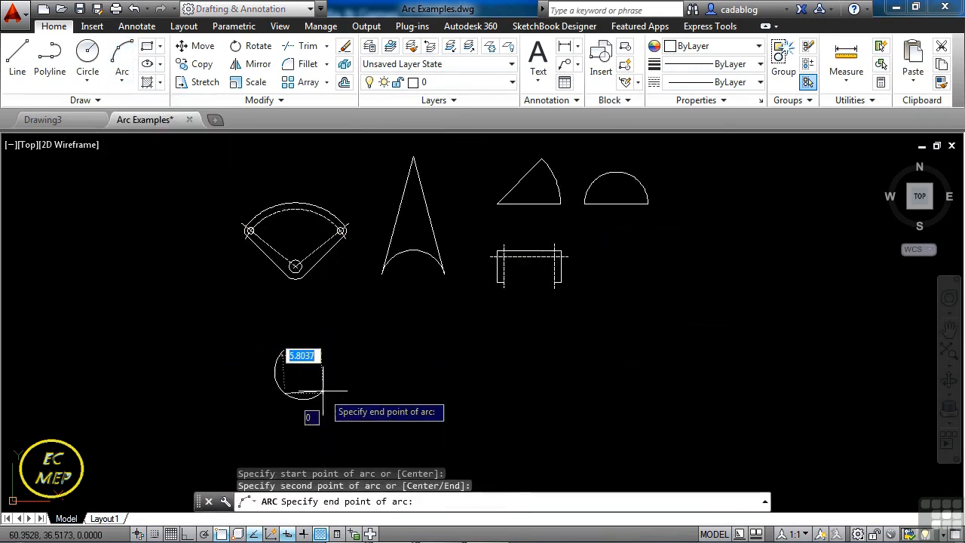
{"action": "left_click", "coordinate": [324, 389]}
{"action": "scroll", "coordinate": [327, 365], "scroll_direction": "up", "scroll_amount": 3}
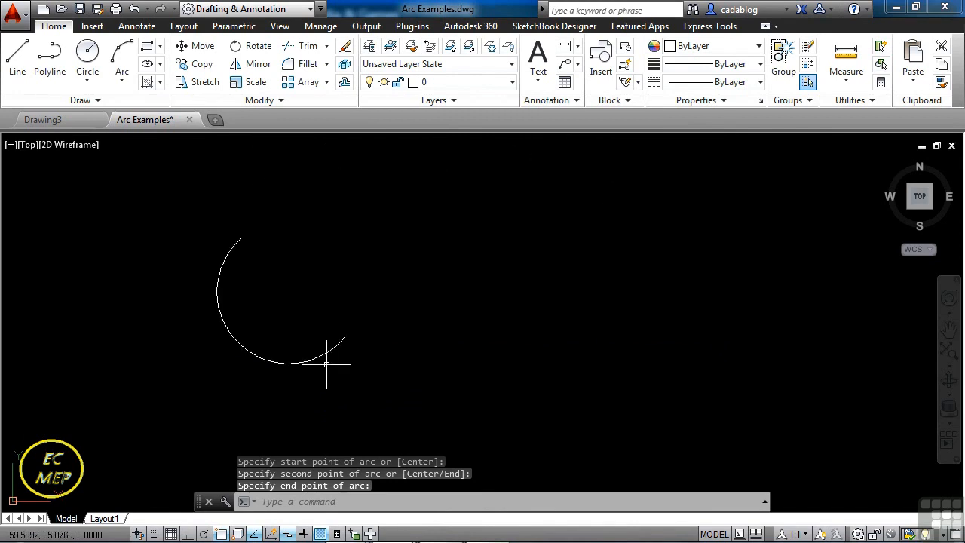
Add a tangent arc with the Continue option from the three-point arc's end to a point on its right.
{"action": "left_click", "coordinate": [121, 75]}
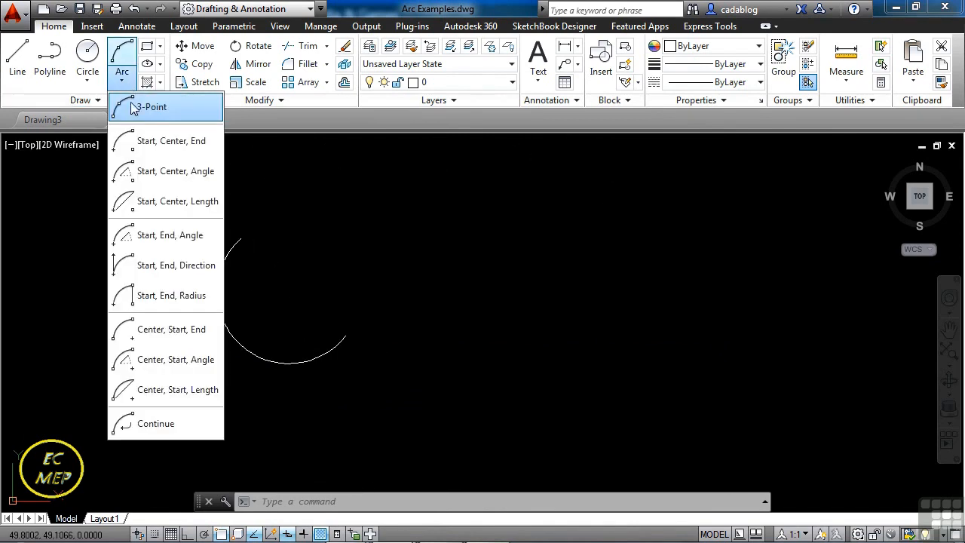
{"action": "left_click", "coordinate": [153, 424]}
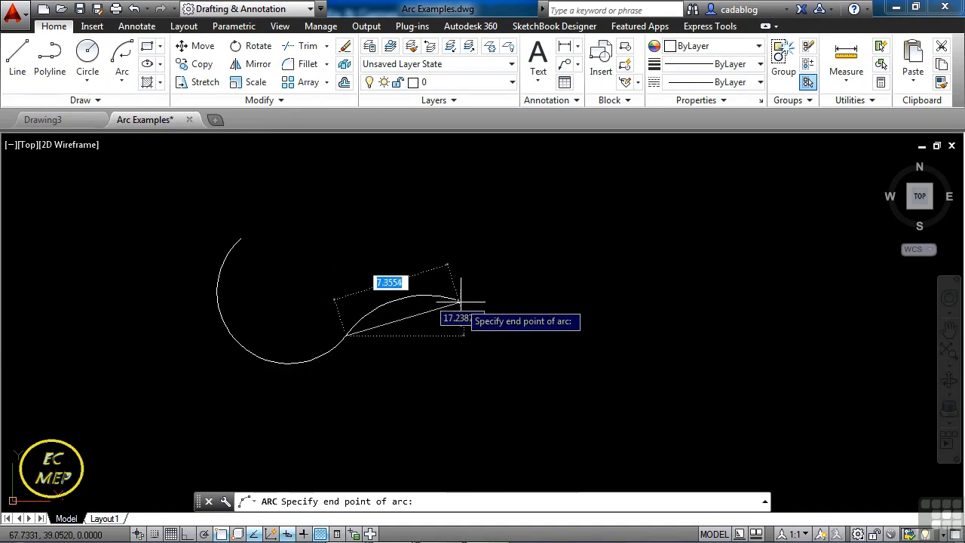
{"action": "left_click", "coordinate": [494, 334]}
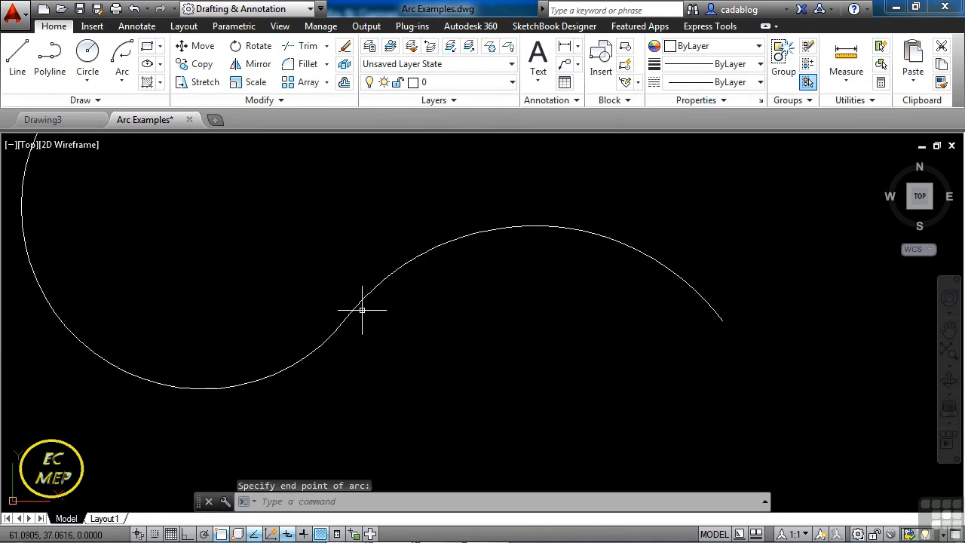
Draw a single line sloping gently down to the right in the empty area above the S-curve's right end.
{"action": "scroll", "coordinate": [334, 326], "scroll_direction": "down", "scroll_amount": 4}
{"action": "type", "text": "l"}
{"action": "key", "text": "Return"}
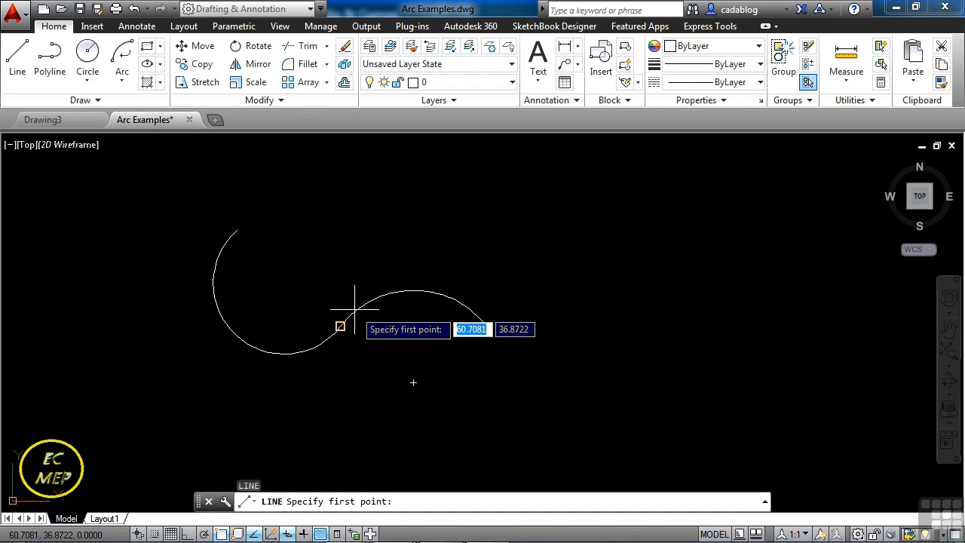
{"action": "left_click", "coordinate": [446, 230]}
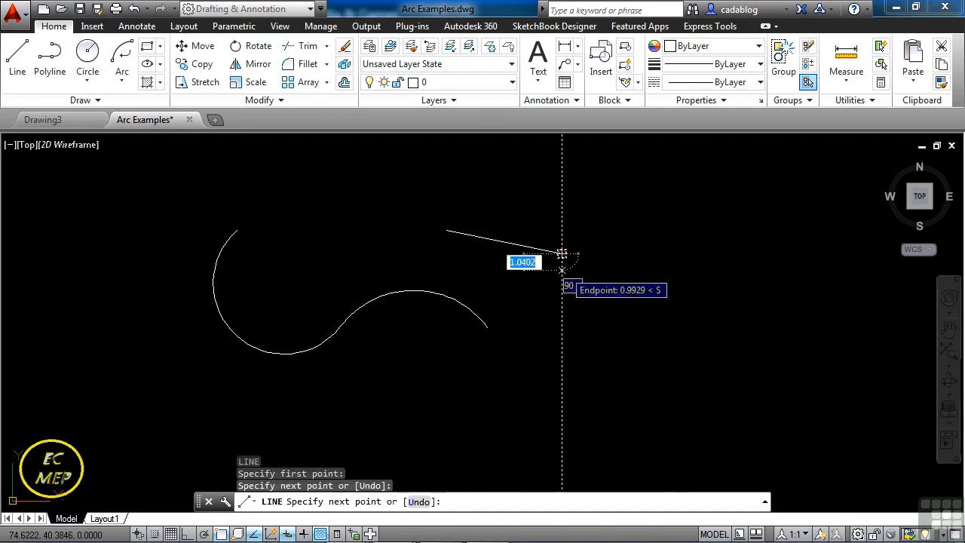
{"action": "right_click", "coordinate": [564, 279]}
{"action": "left_click", "coordinate": [600, 289]}
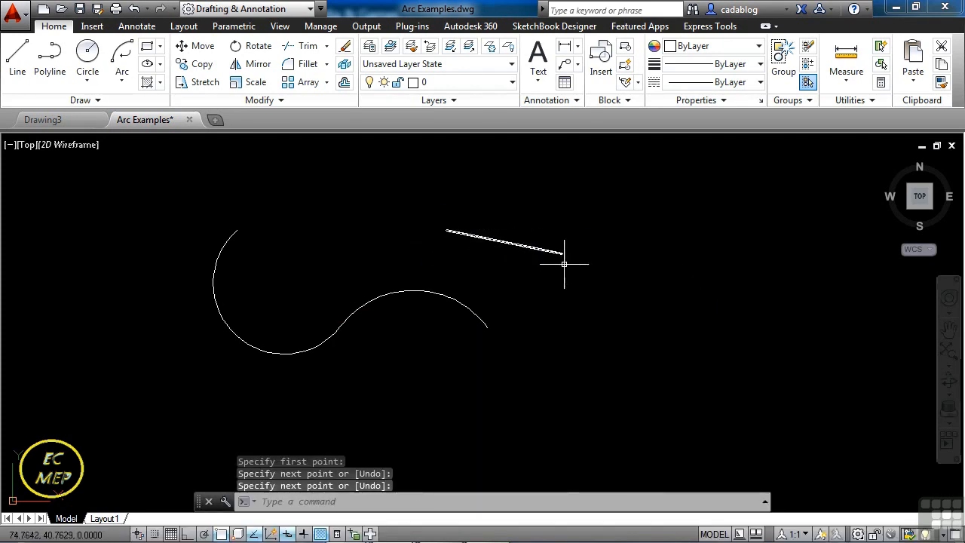
Add a tangent arc with the Continue option from the line's lower right end, curling back to a point above the line.
{"action": "left_click", "coordinate": [128, 79]}
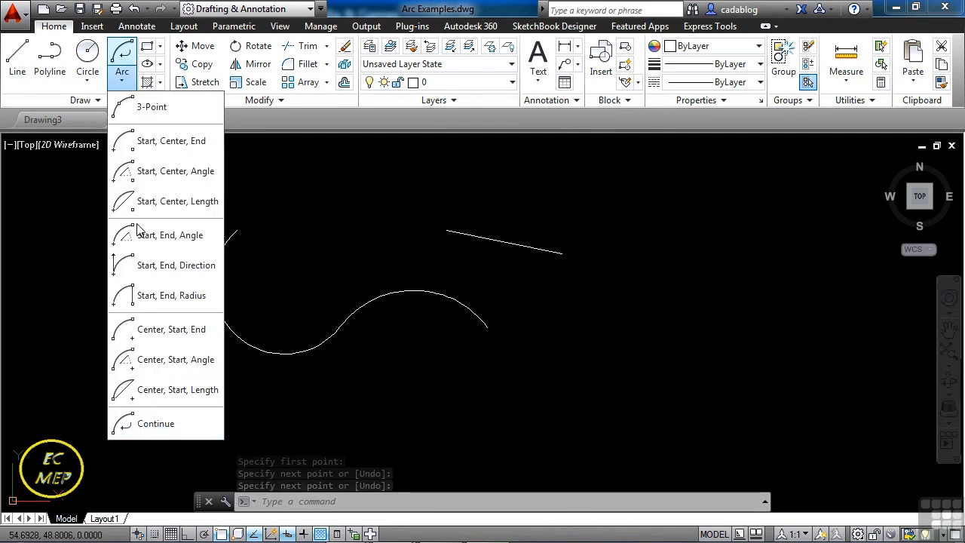
{"action": "left_click", "coordinate": [156, 423]}
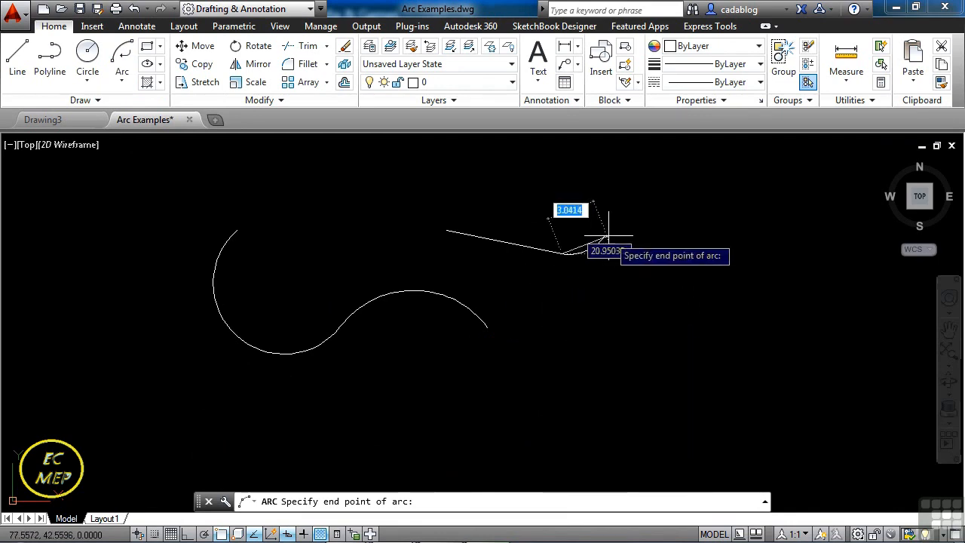
{"action": "left_click", "coordinate": [536, 216]}
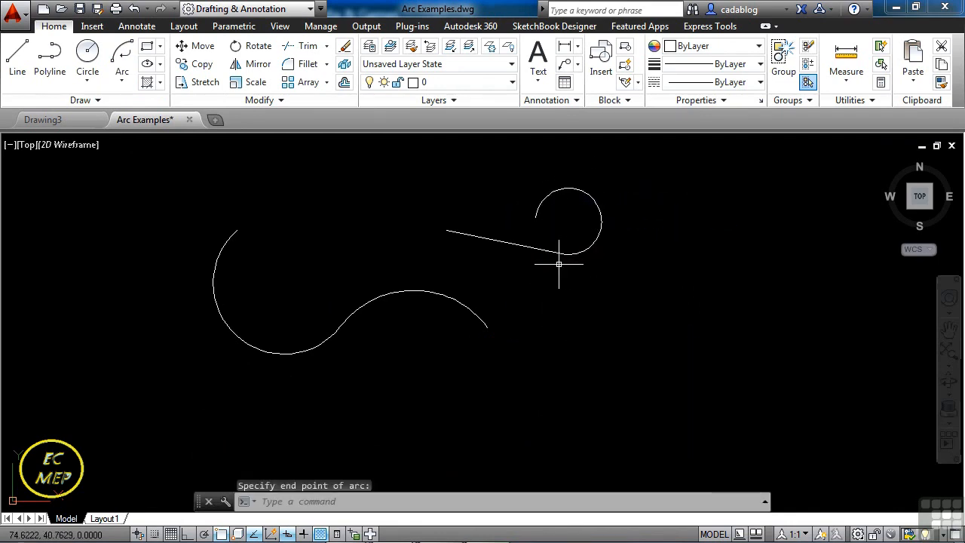
{"action": "middle_click_drag", "start_coordinate": [433, 275], "coordinate": [386, 351]}
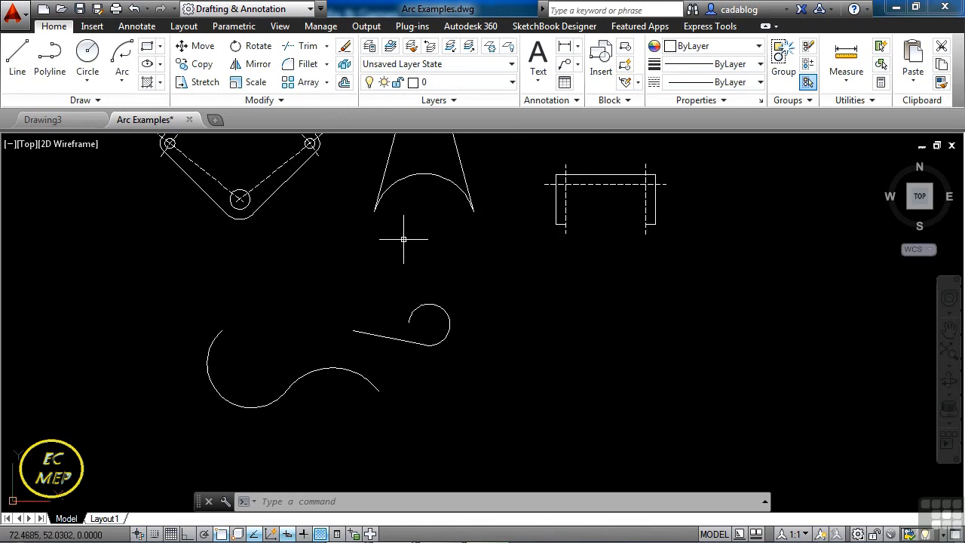
{"action": "key", "text": "Return"}
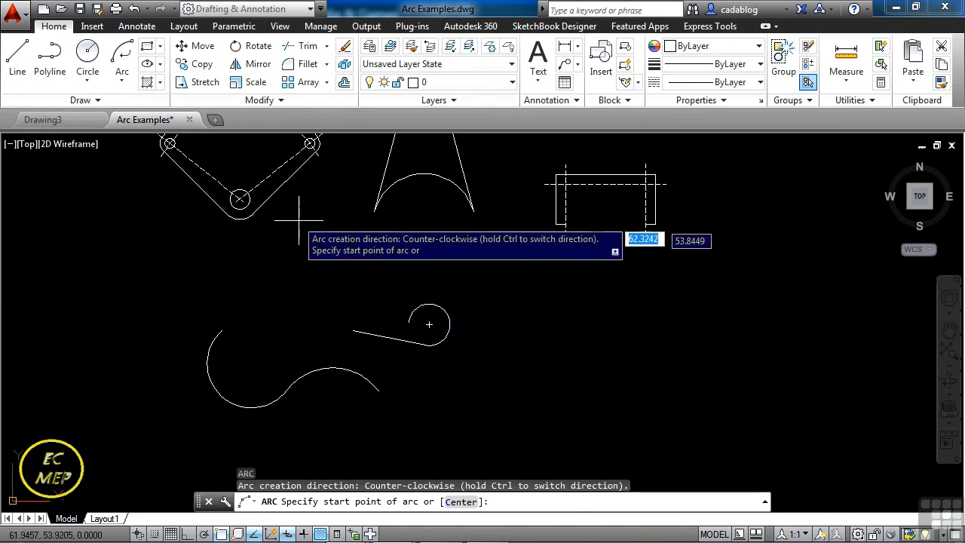
{"action": "left_click", "coordinate": [129, 83]}
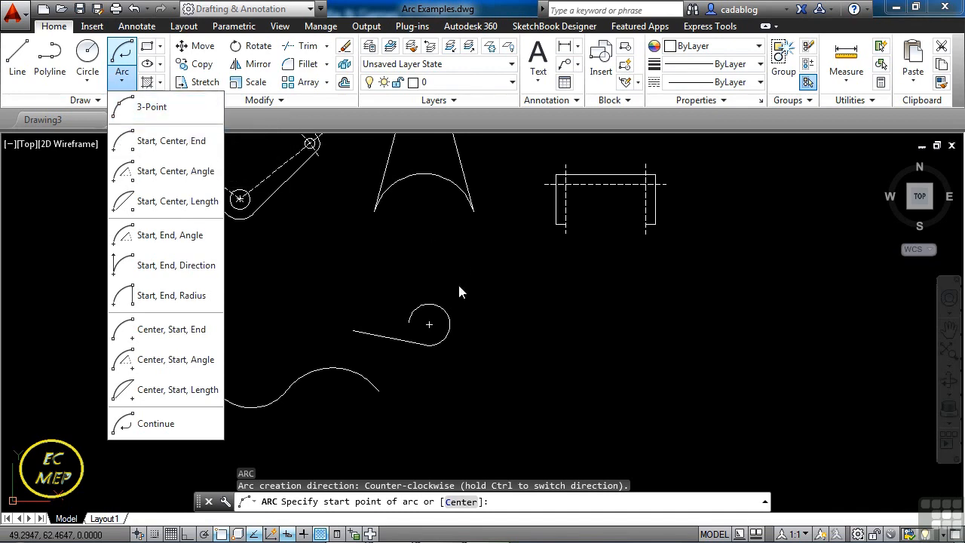
{"action": "key", "text": "Escape"}
Add another tangent arc with the Continue option from the loop arc's free end to the slanted line's left endpoint.
{"action": "scroll", "coordinate": [442, 320], "scroll_direction": "up", "scroll_amount": 5}
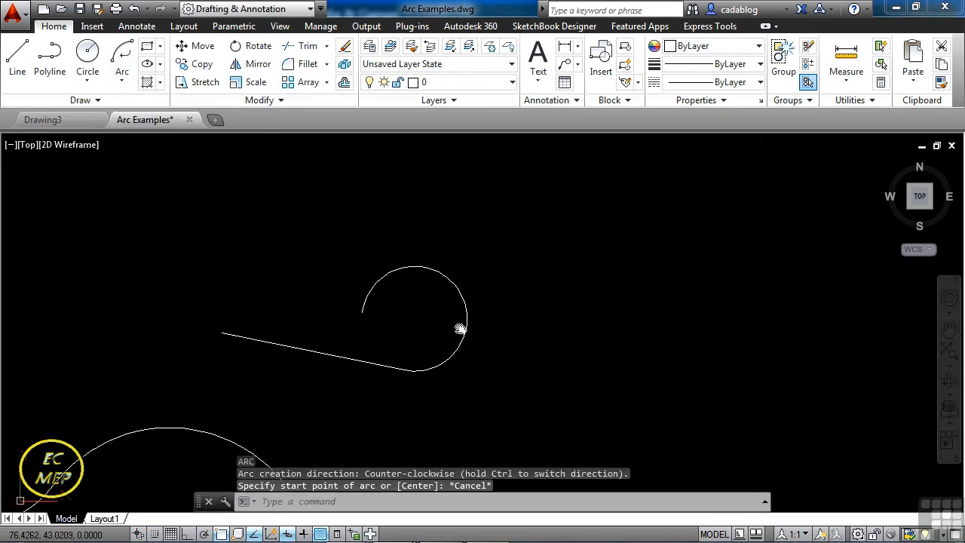
{"action": "left_click", "coordinate": [121, 80]}
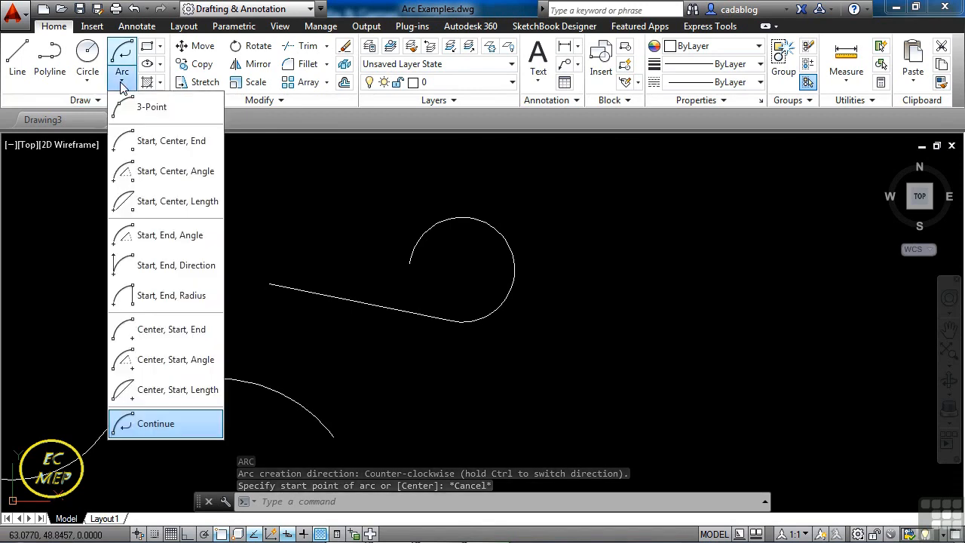
{"action": "left_click", "coordinate": [150, 424]}
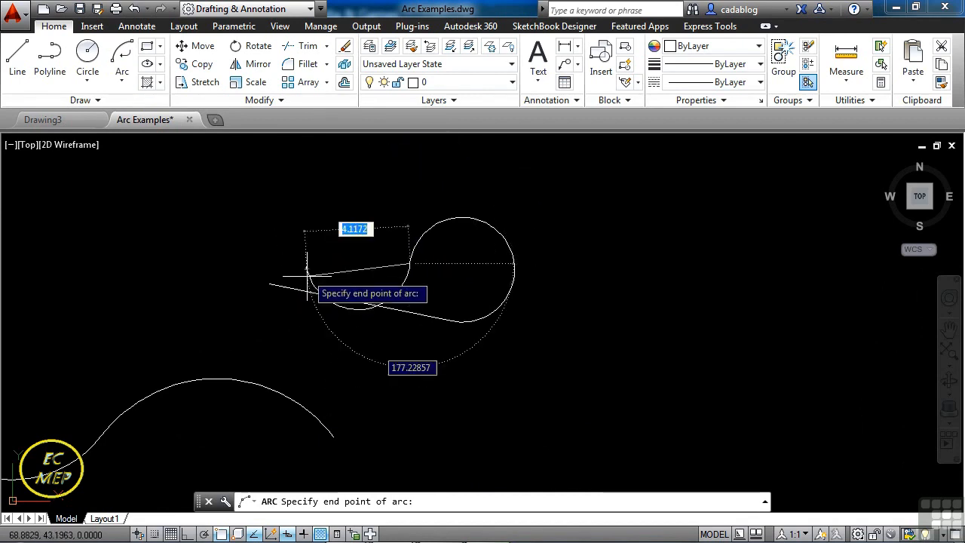
{"action": "left_click", "coordinate": [270, 284]}
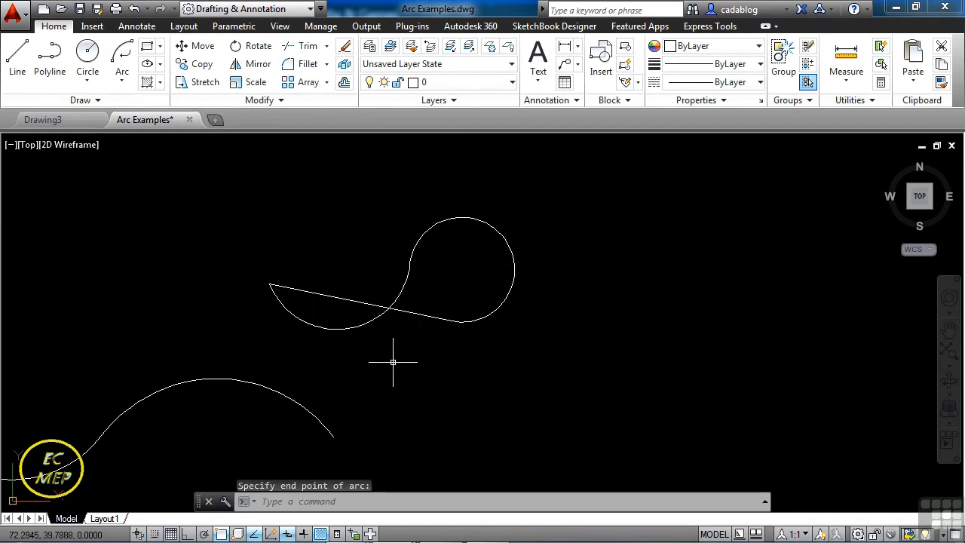
{"action": "scroll", "coordinate": [426, 359], "scroll_direction": "down", "scroll_amount": 7}
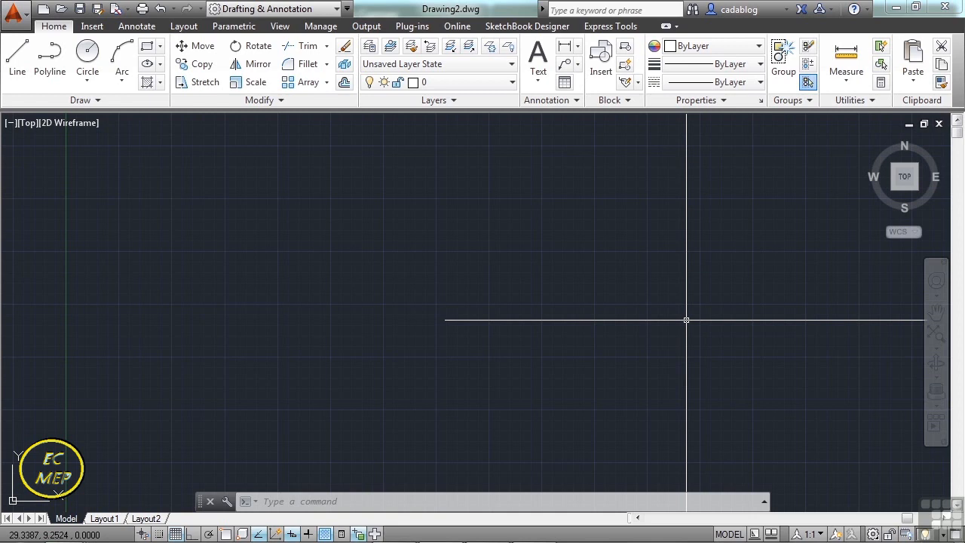
{"action": "type", "text": "polygon"}
{"action": "key", "text": "BackSpace"}
{"action": "key", "text": "Tab"}
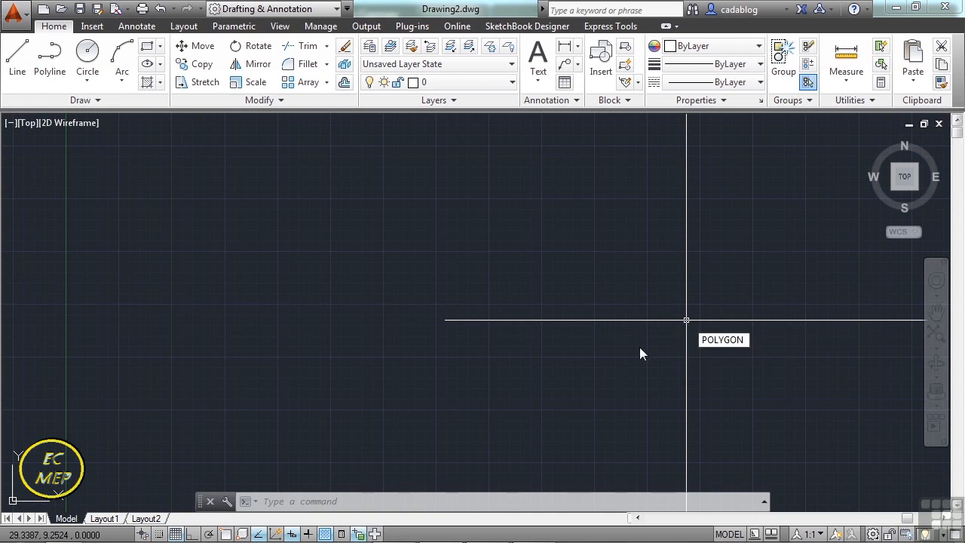
{"action": "key", "text": "Escape"}
{"action": "key", "text": "Escape"}
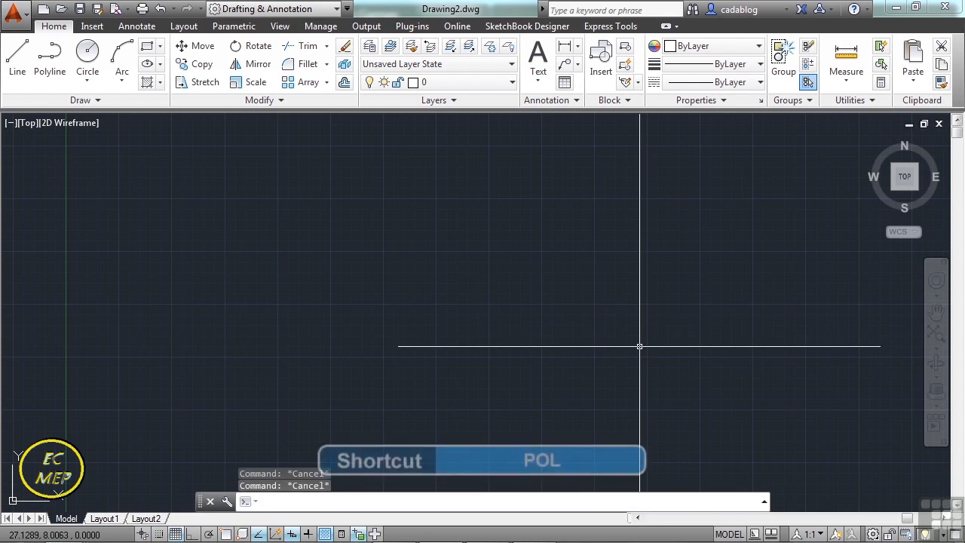
{"action": "type", "text": "pol"}
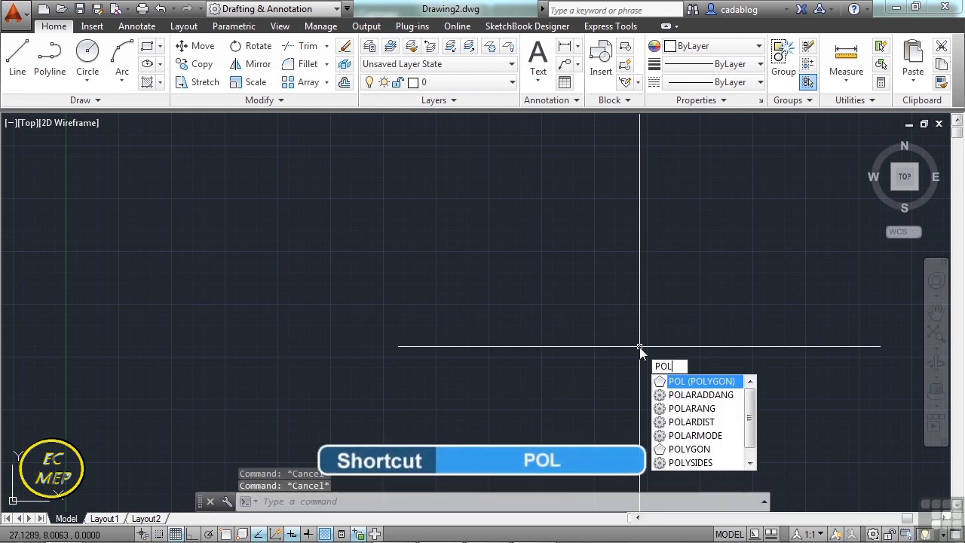
{"action": "key", "text": "Escape"}
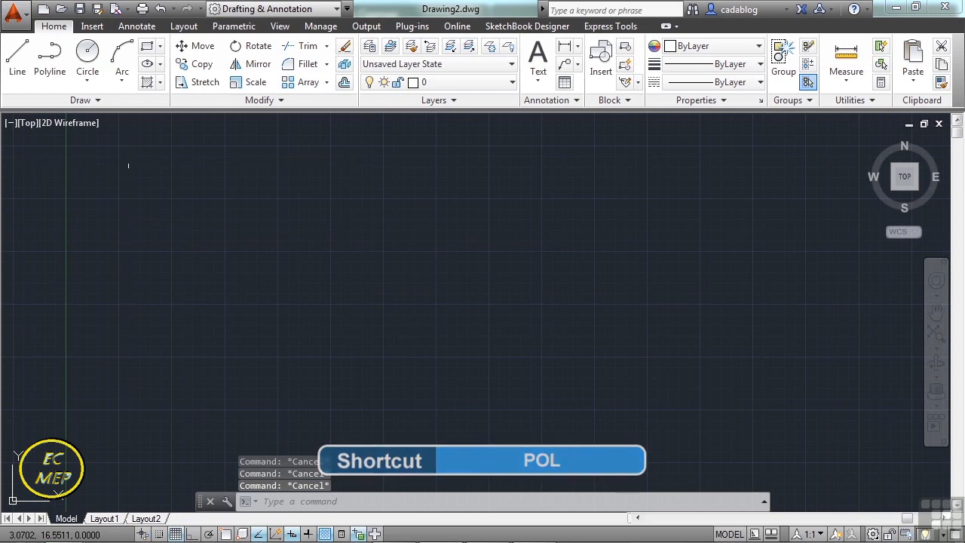
{"action": "left_click", "coordinate": [161, 47]}
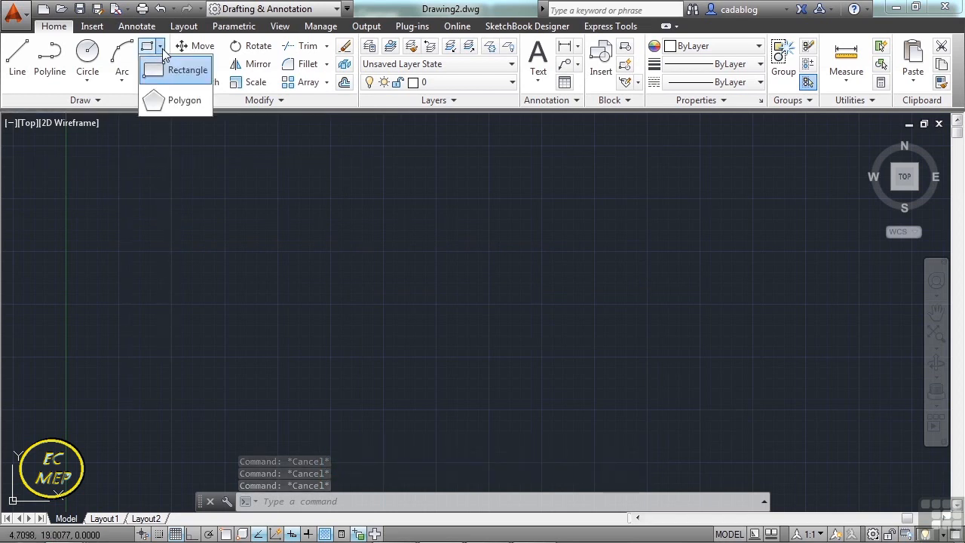
{"action": "left_click", "coordinate": [183, 103]}
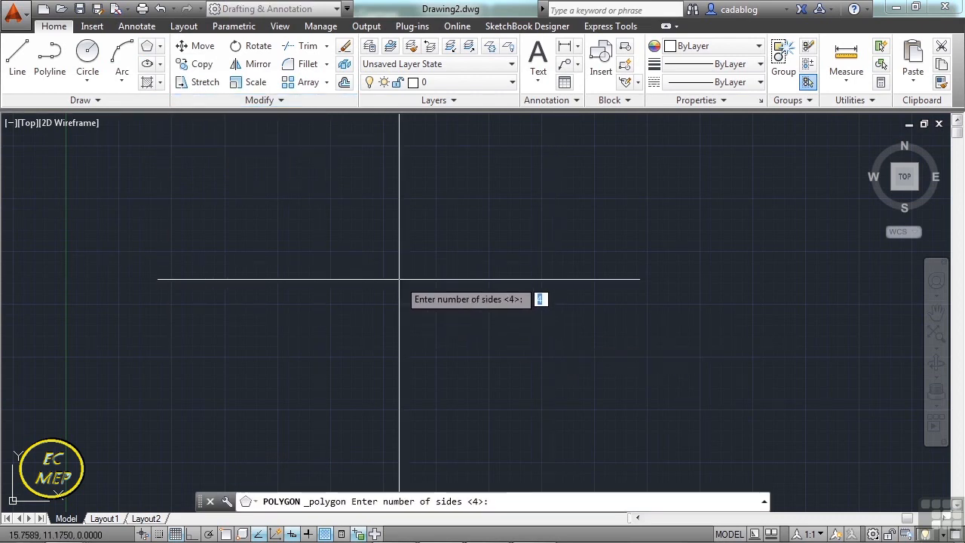
{"action": "type", "text": "5"}
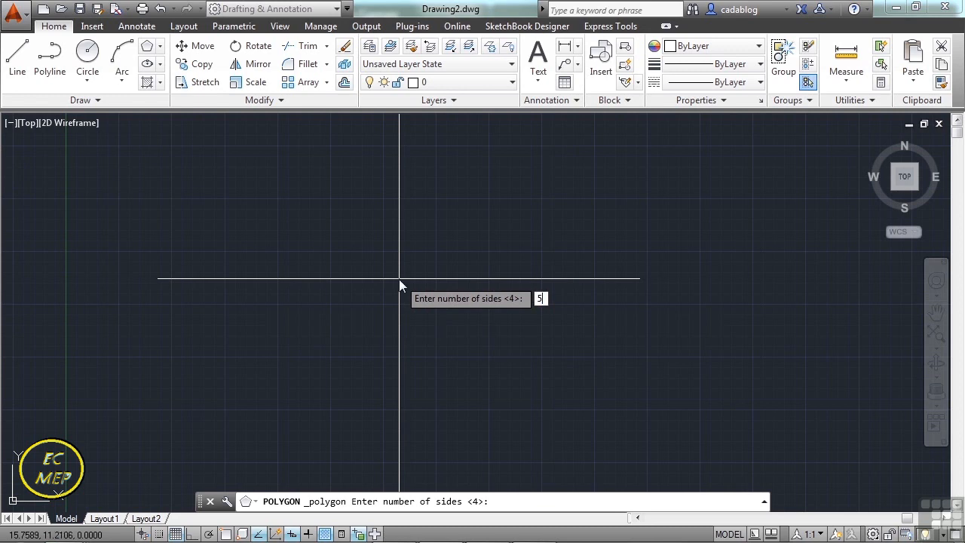
{"action": "key", "text": "Return"}
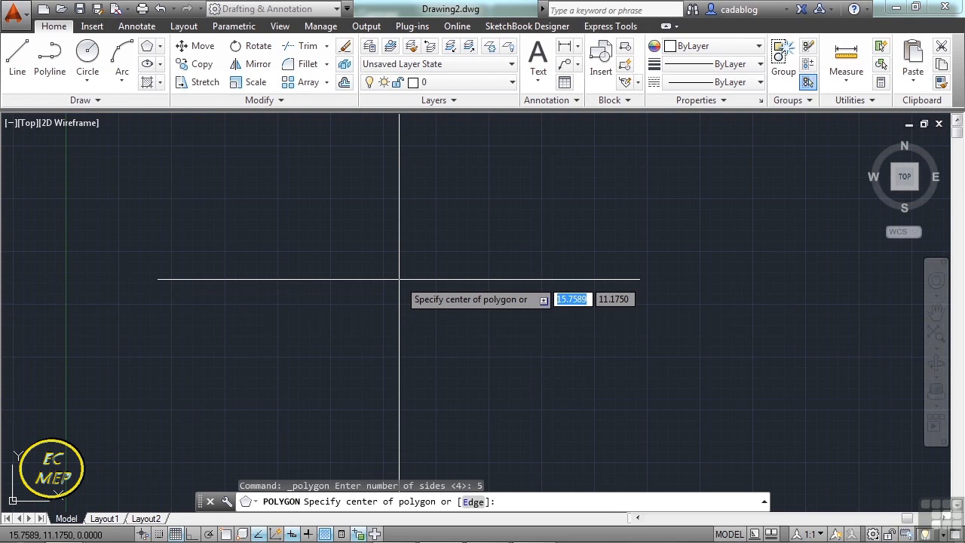
{"action": "left_click", "coordinate": [397, 276]}
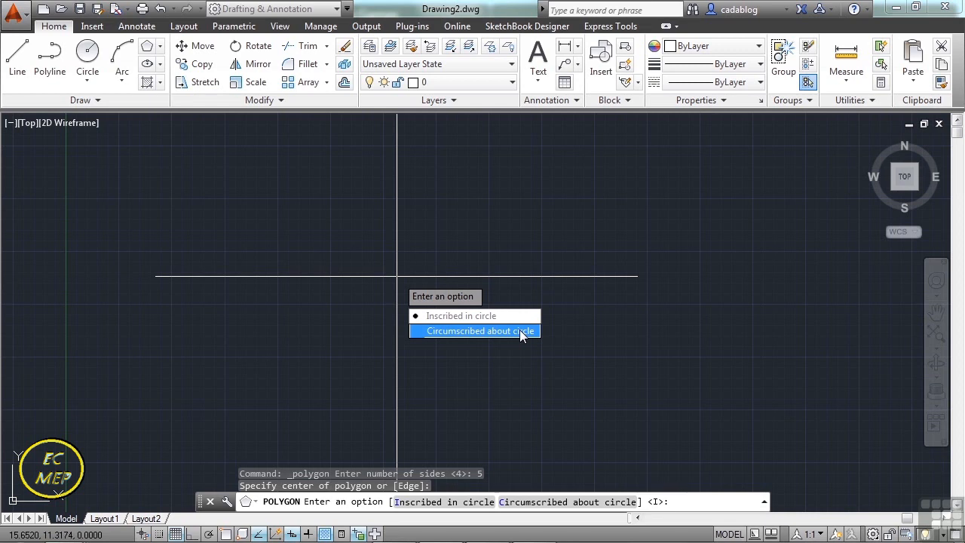
{"action": "key", "text": "Escape"}
Draw a circle with radius 5 in the middle of the empty drawing.
{"action": "type", "text": "c"}
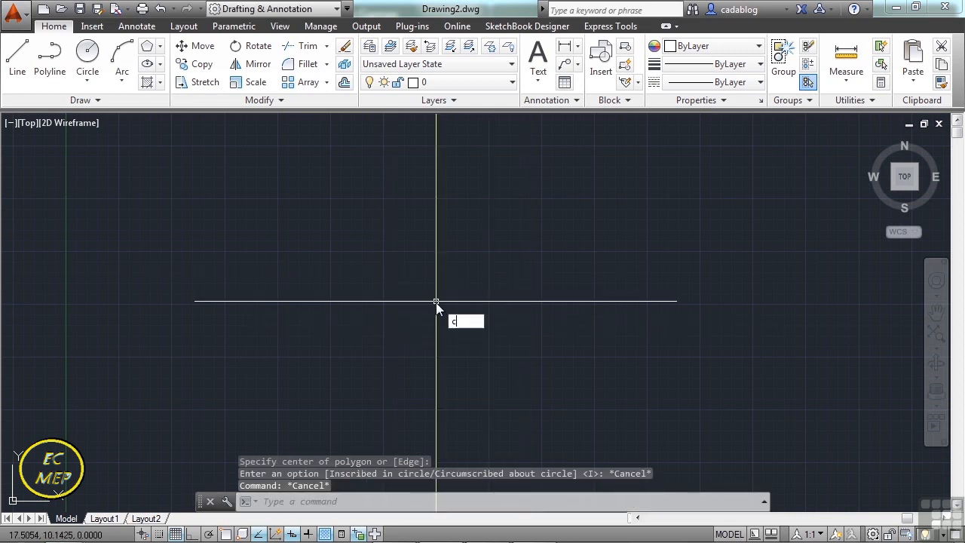
{"action": "key", "text": "Return"}
{"action": "left_click", "coordinate": [441, 254]}
{"action": "type", "text": "5"}
{"action": "key", "text": "Return"}
Draw a 5-sided polygon inscribed in the circle, centred on its center, with its radius point snapped Nearest on the circle's upper right.
{"action": "middle_click_drag", "start_coordinate": [498, 278], "coordinate": [558, 310]}
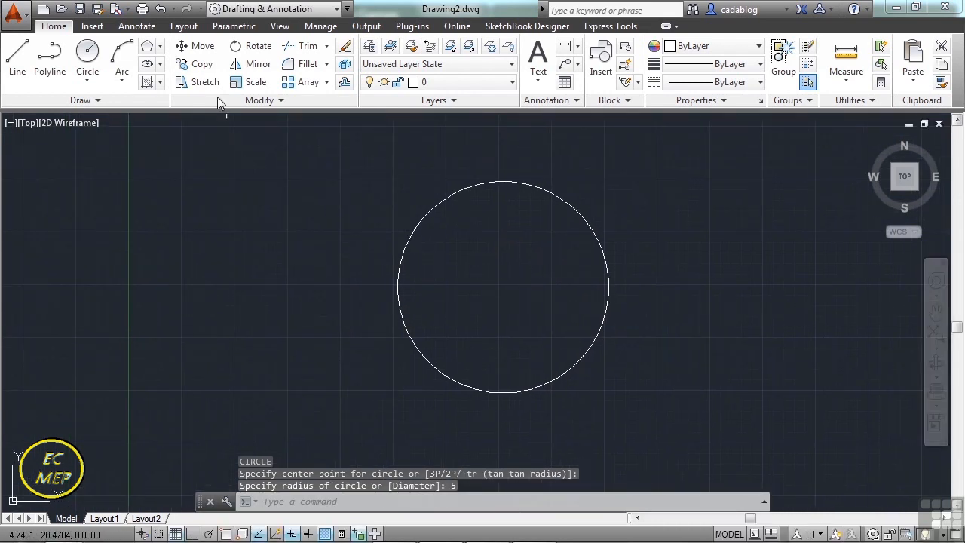
{"action": "left_click", "coordinate": [147, 46]}
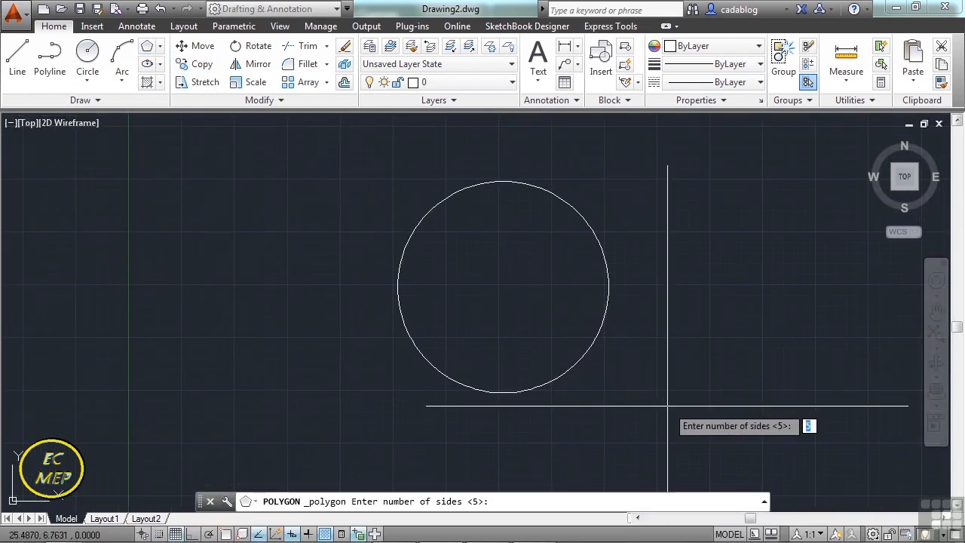
{"action": "type", "text": "5"}
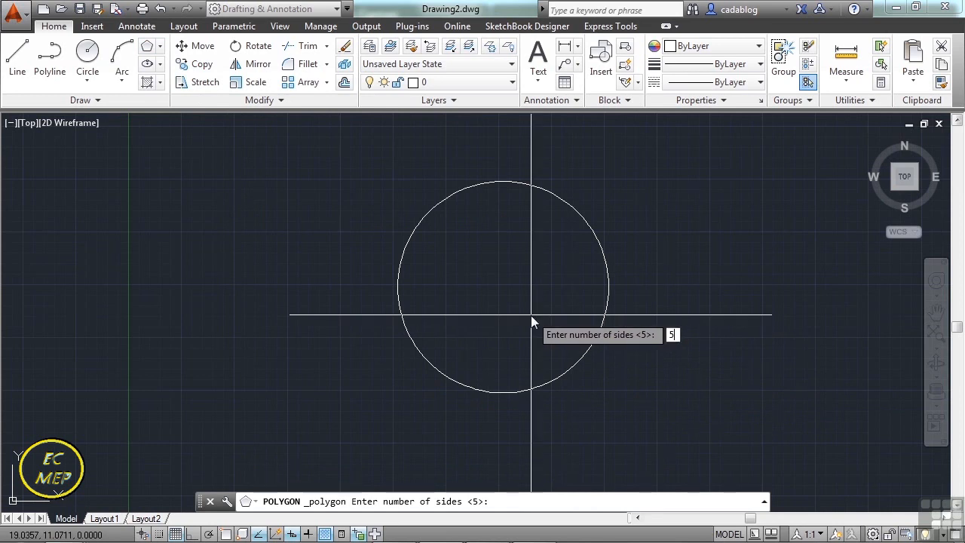
{"action": "key", "text": "Return"}
{"action": "type", "text": "cen"}
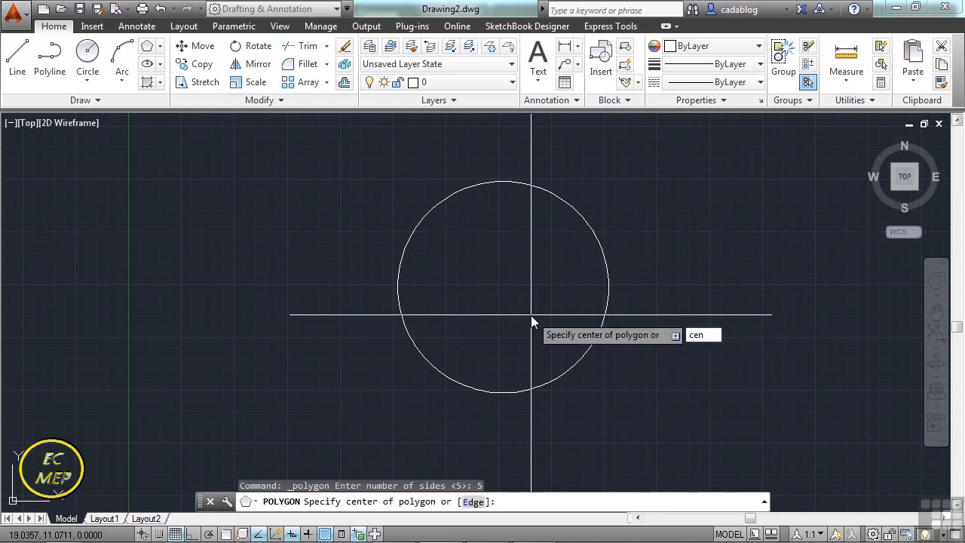
{"action": "key", "text": "Return"}
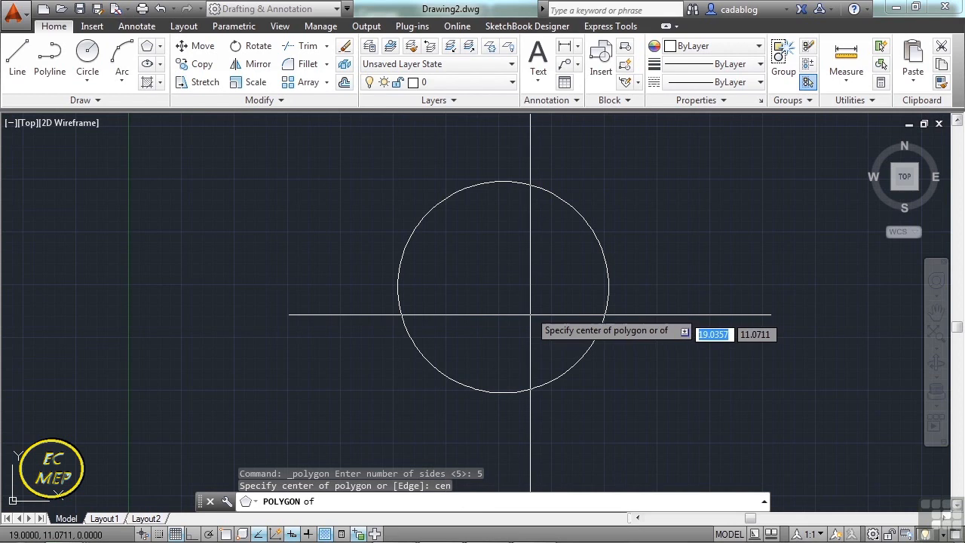
{"action": "left_click", "coordinate": [541, 194]}
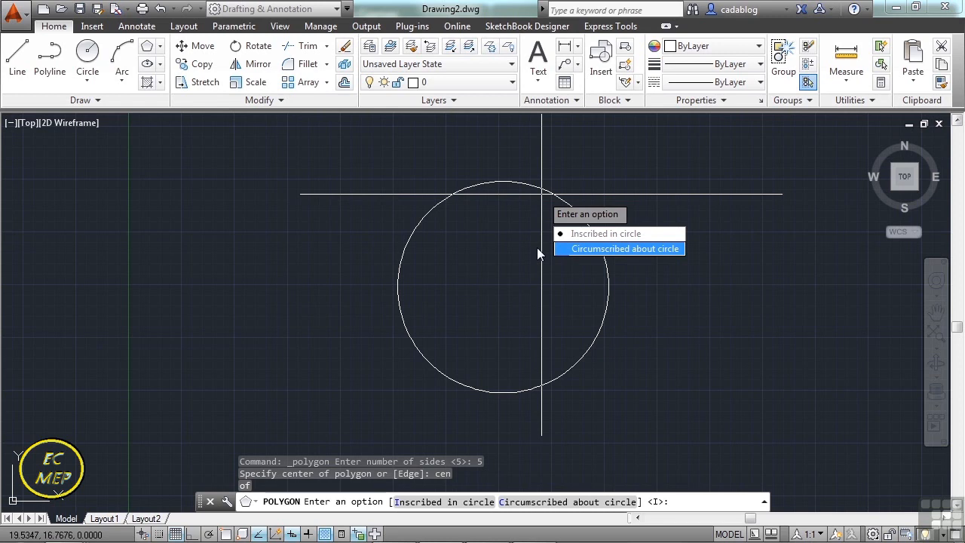
{"action": "left_click", "coordinate": [596, 240]}
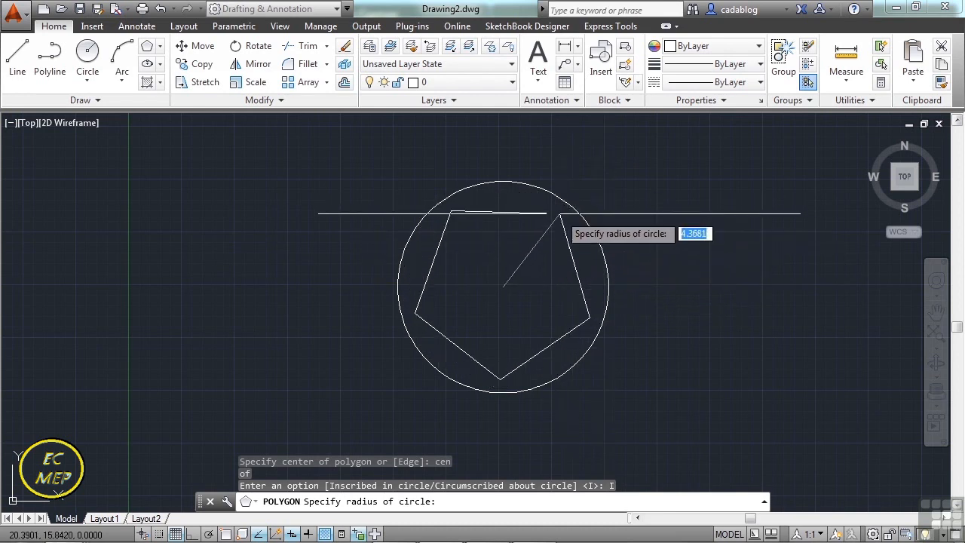
{"action": "type", "text": "nea"}
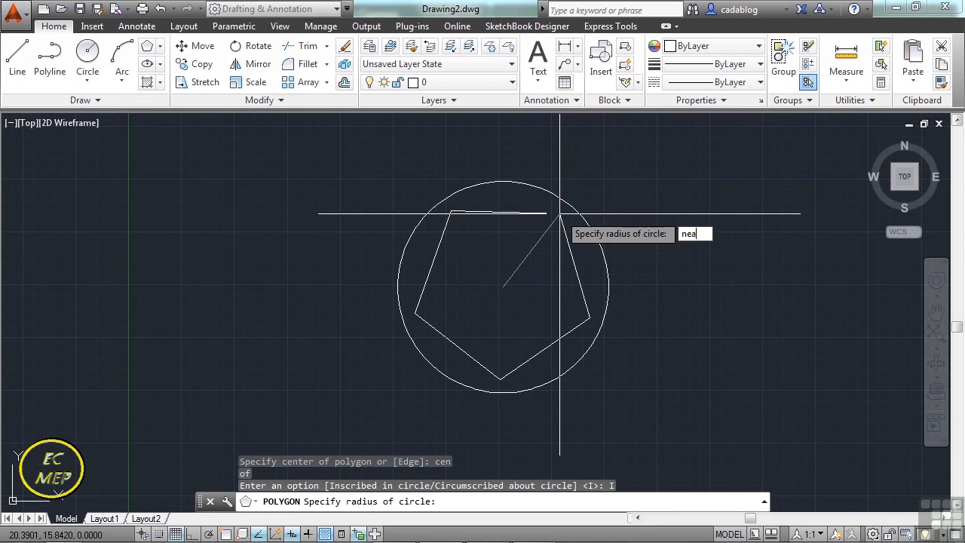
{"action": "key", "text": "Return"}
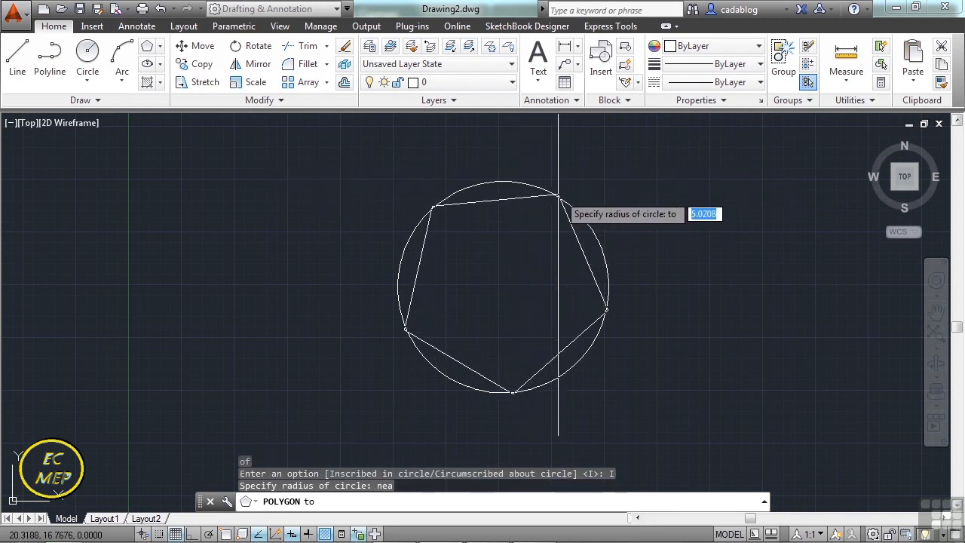
{"action": "left_click", "coordinate": [578, 213]}
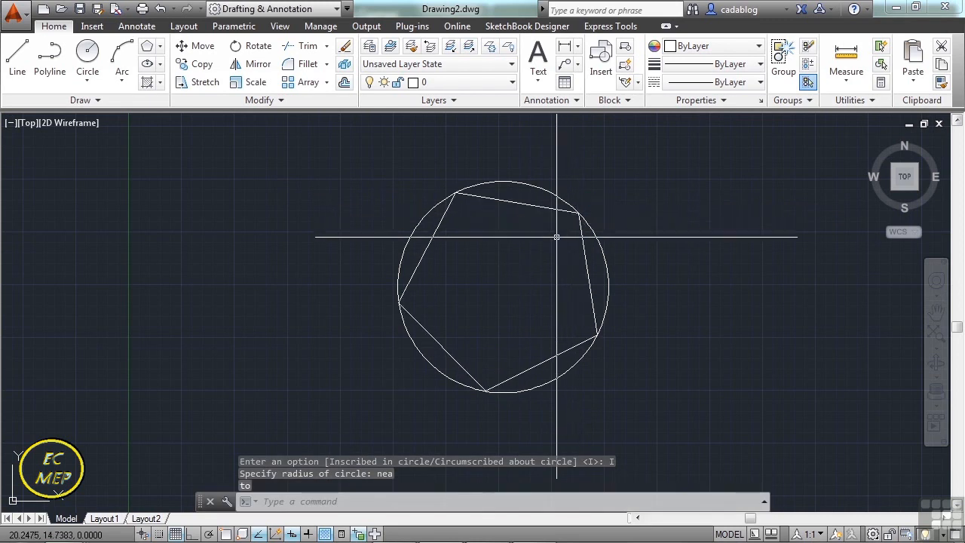
Draw a 5-sided polygon circumscribed about the circle, centred on its center, with the radius point snapped to the inscribed pentagon's upper-right endpoint.
{"action": "key", "text": "Return"}
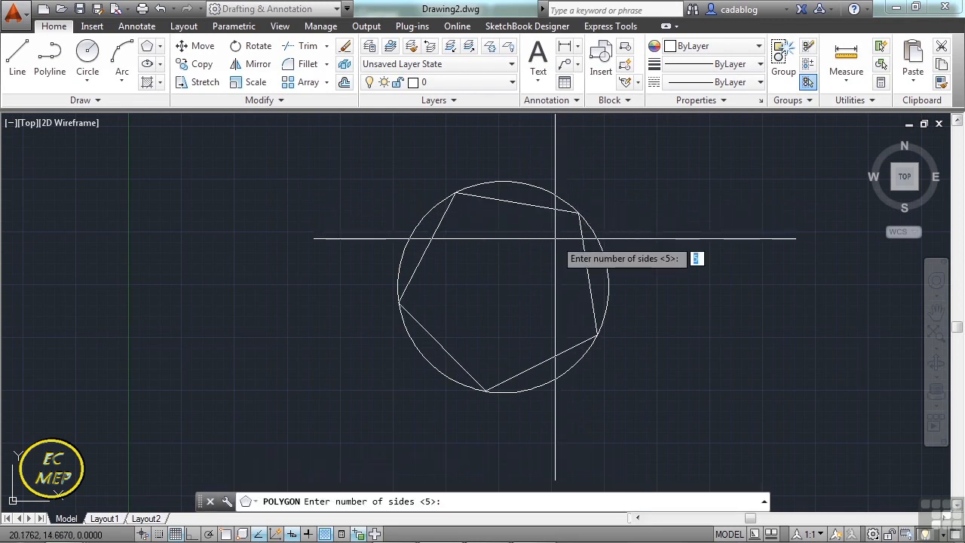
{"action": "key", "text": "Return"}
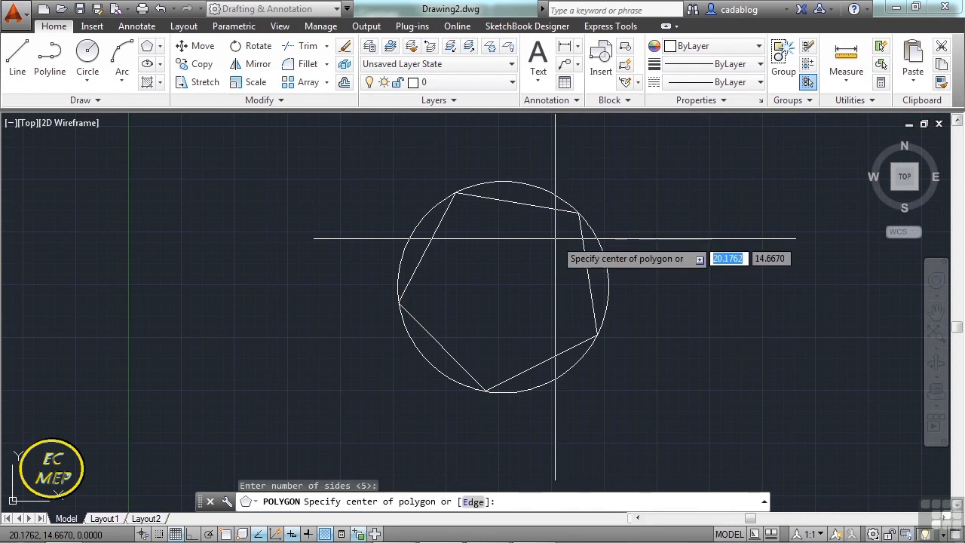
{"action": "type", "text": "cen"}
{"action": "key", "text": "Return"}
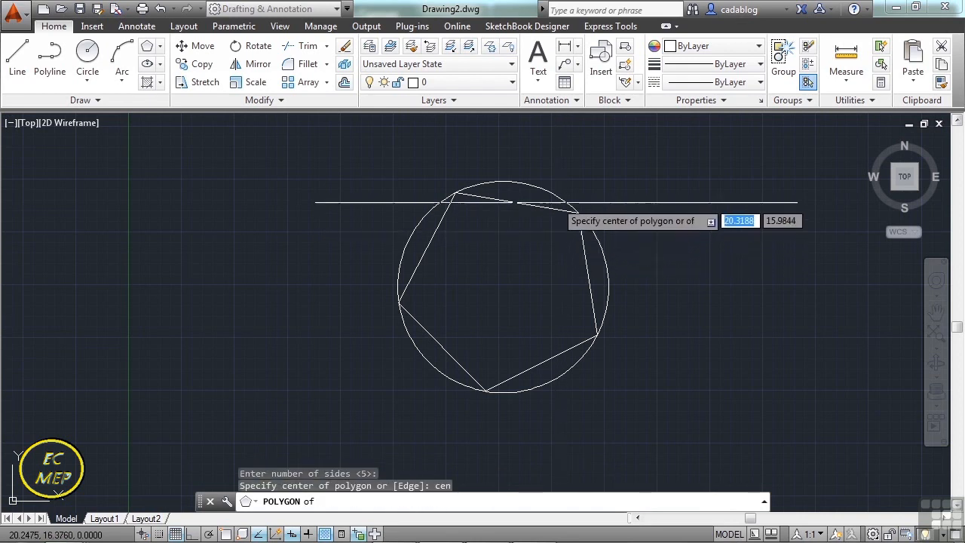
{"action": "left_click", "coordinate": [549, 193]}
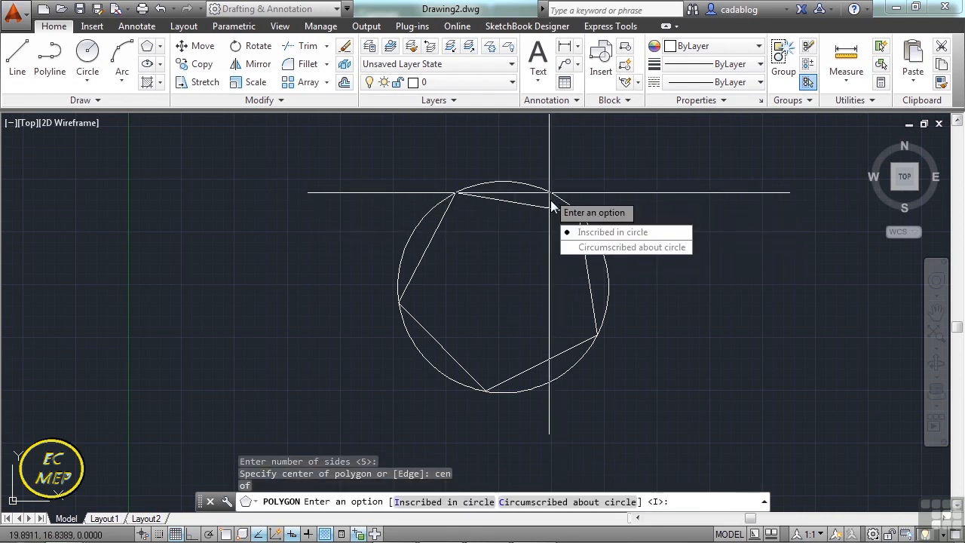
{"action": "left_click", "coordinate": [598, 249]}
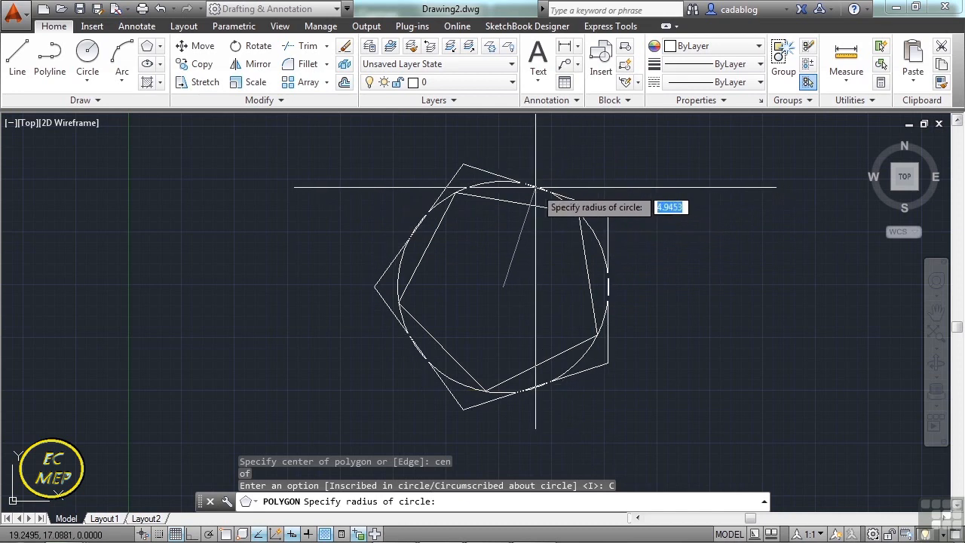
{"action": "type", "text": "end"}
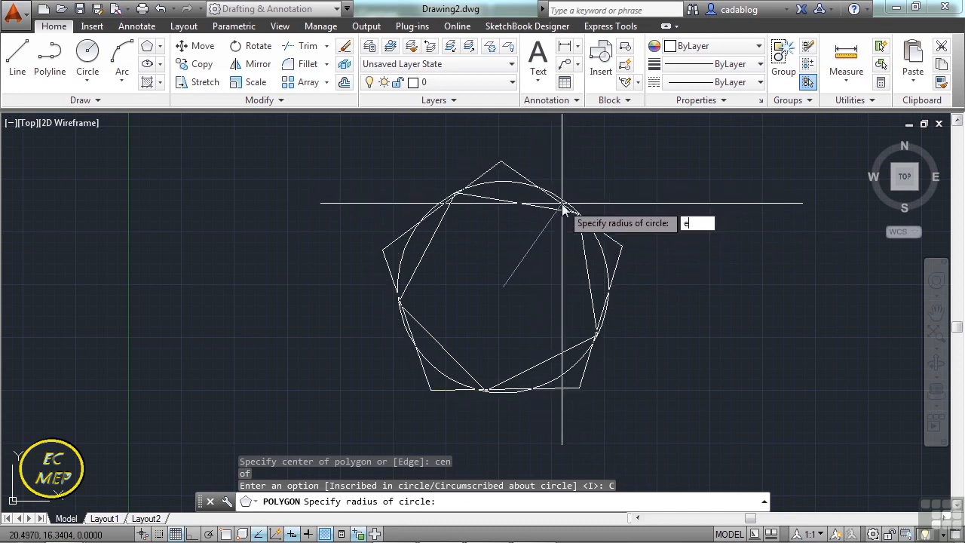
{"action": "key", "text": "Return"}
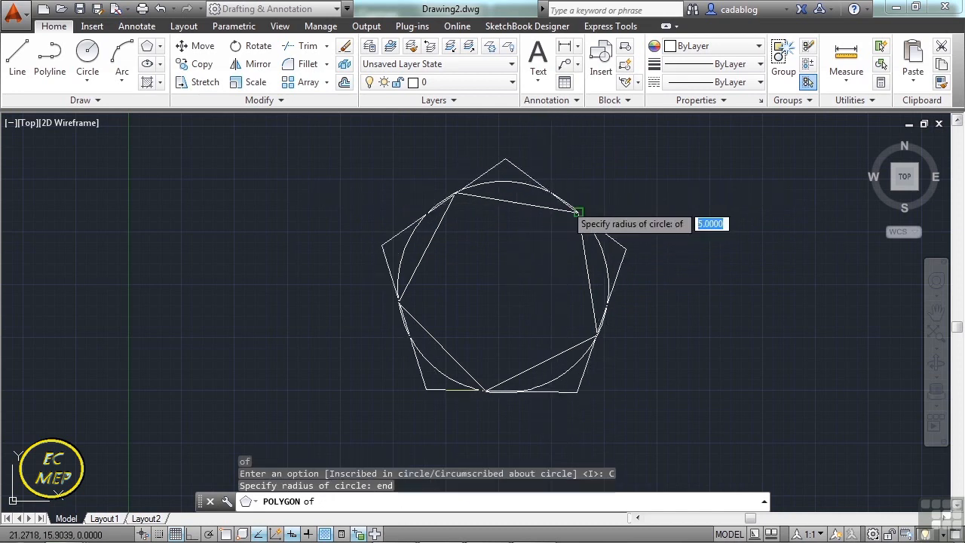
{"action": "left_click", "coordinate": [570, 210]}
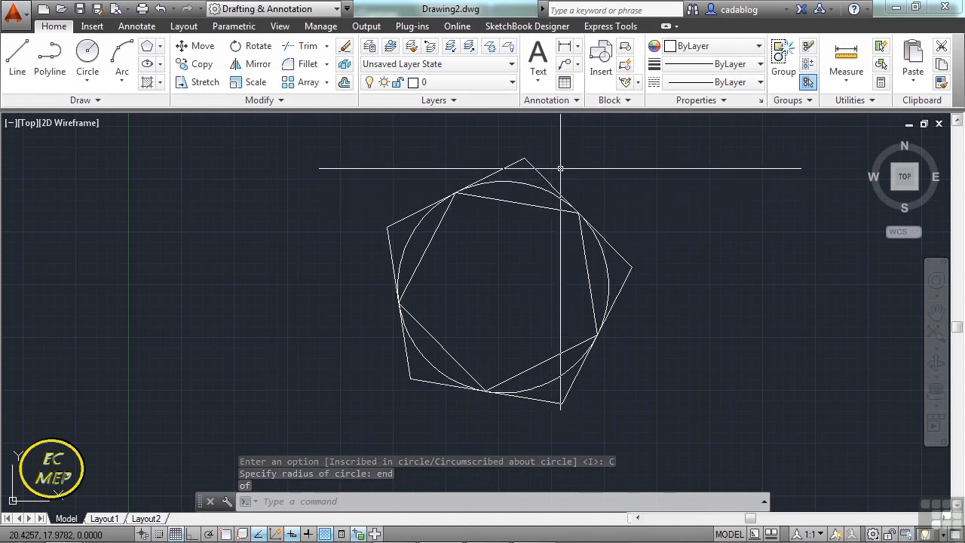
Select the inscribed and the circumscribed pentagon in turn to compare where their vertices and edge midpoints meet the circle.
{"action": "left_click", "coordinate": [543, 208]}
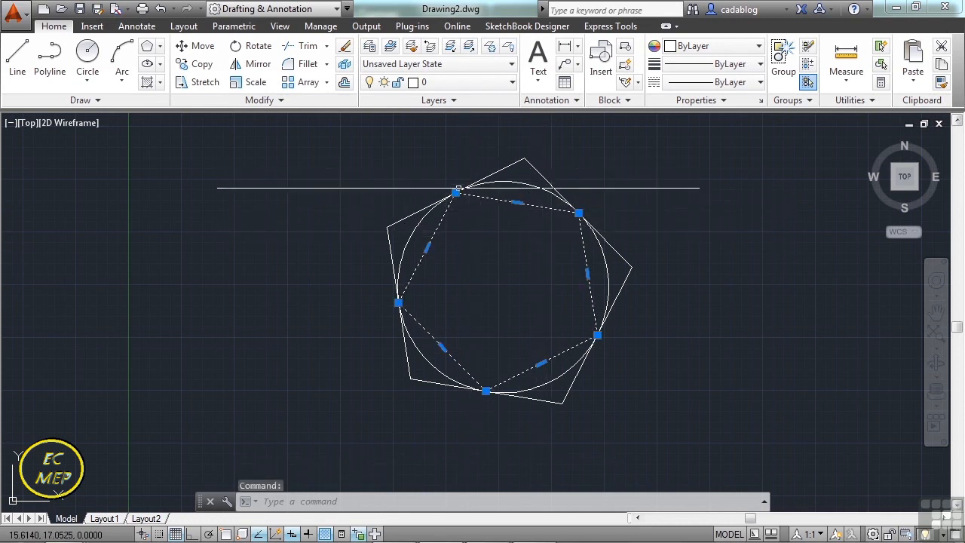
{"action": "mouse_move", "coordinate": [456, 193]}
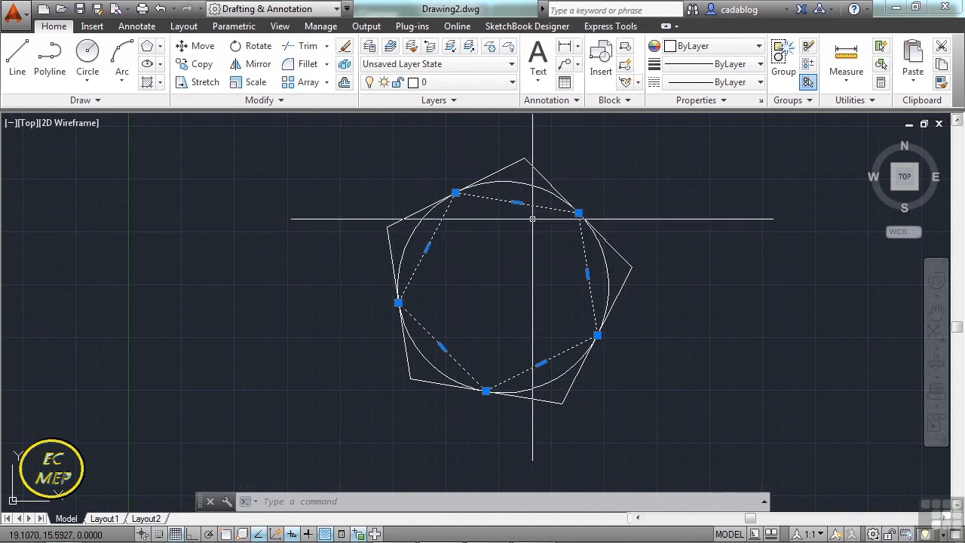
{"action": "key", "text": "Escape"}
{"action": "left_click", "coordinate": [533, 173]}
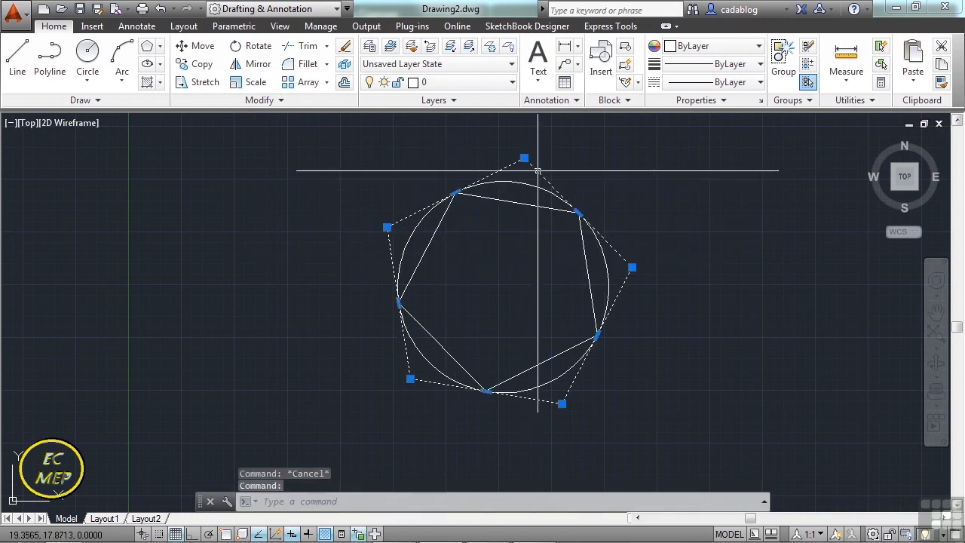
{"action": "mouse_move", "coordinate": [578, 213]}
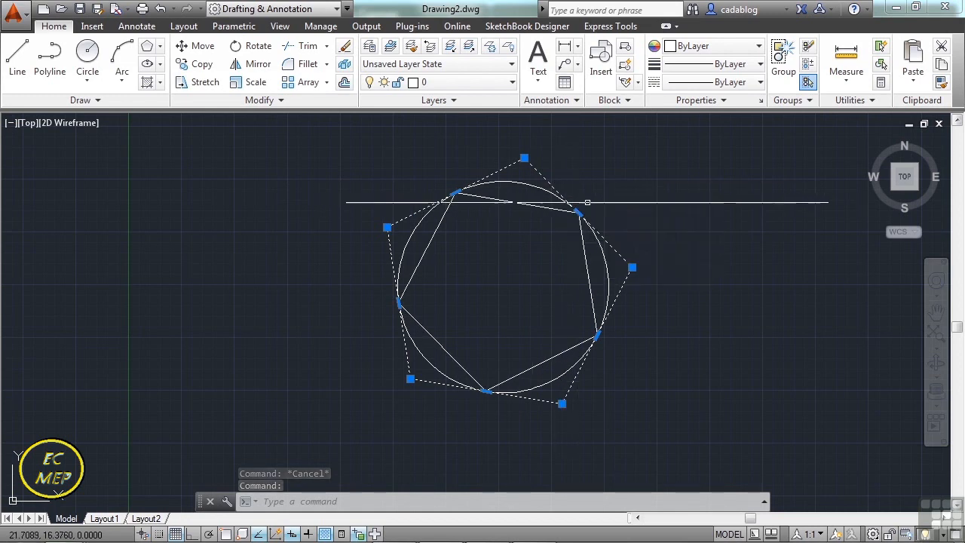
{"action": "key", "text": "Escape"}
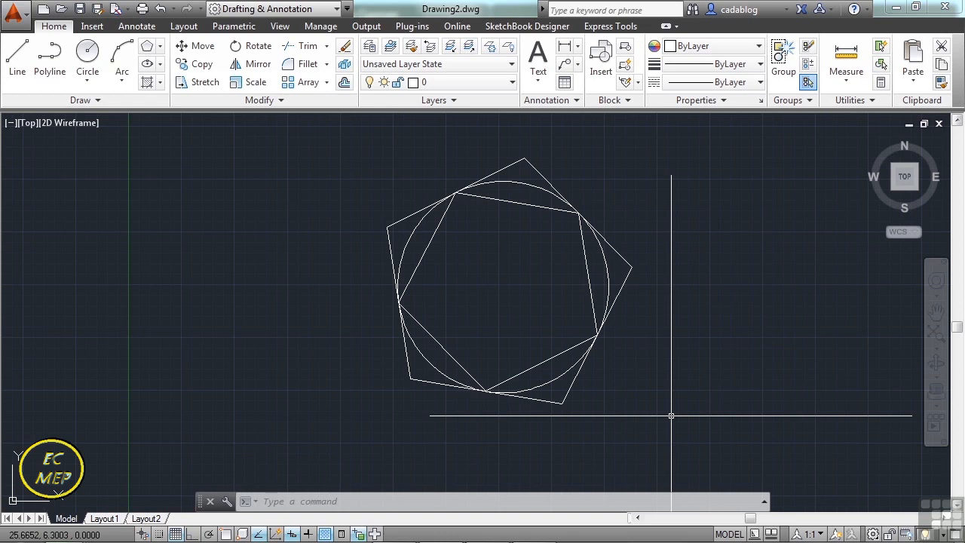
Draw a 5-sided polygon by its edge to the left of the circle, with an edge length of 5 at 90°.
{"action": "key", "text": "Return"}
{"action": "key", "text": "Return"}
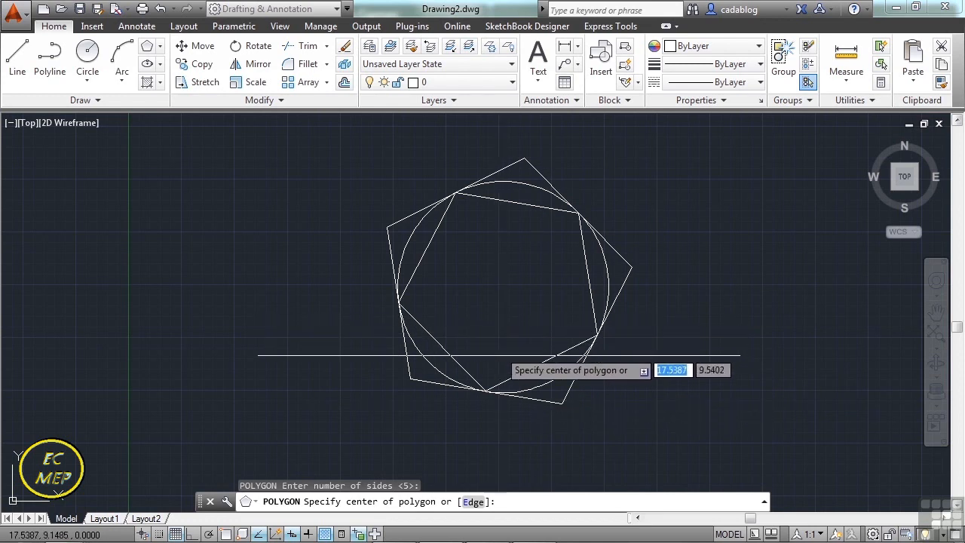
{"action": "left_click", "coordinate": [473, 502]}
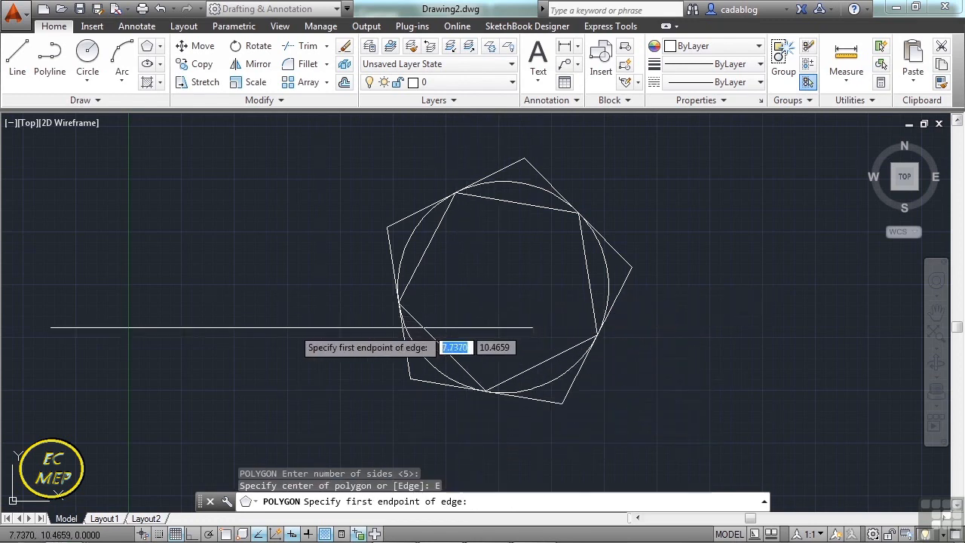
{"action": "left_click", "coordinate": [273, 307]}
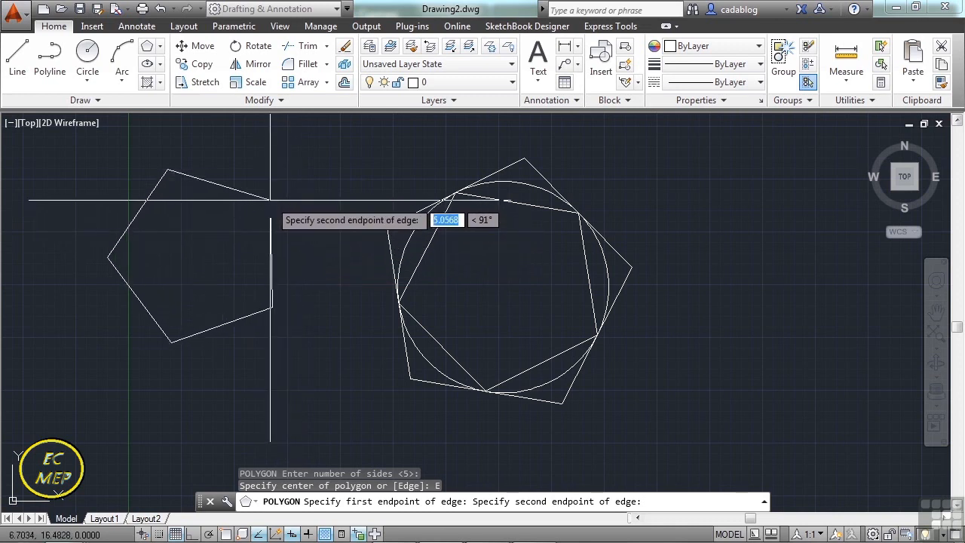
{"action": "type", "text": "5"}
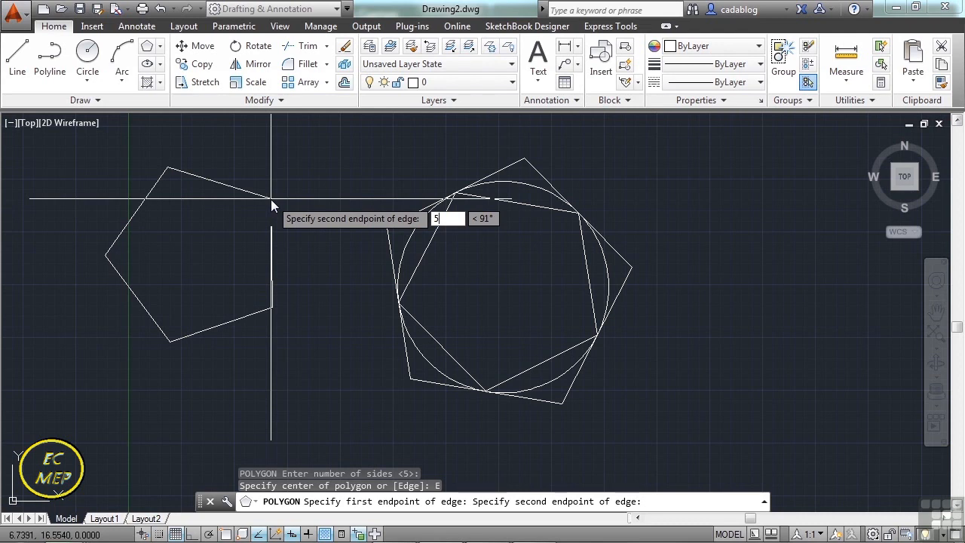
{"action": "key", "text": "Tab"}
{"action": "type", "text": "9"}
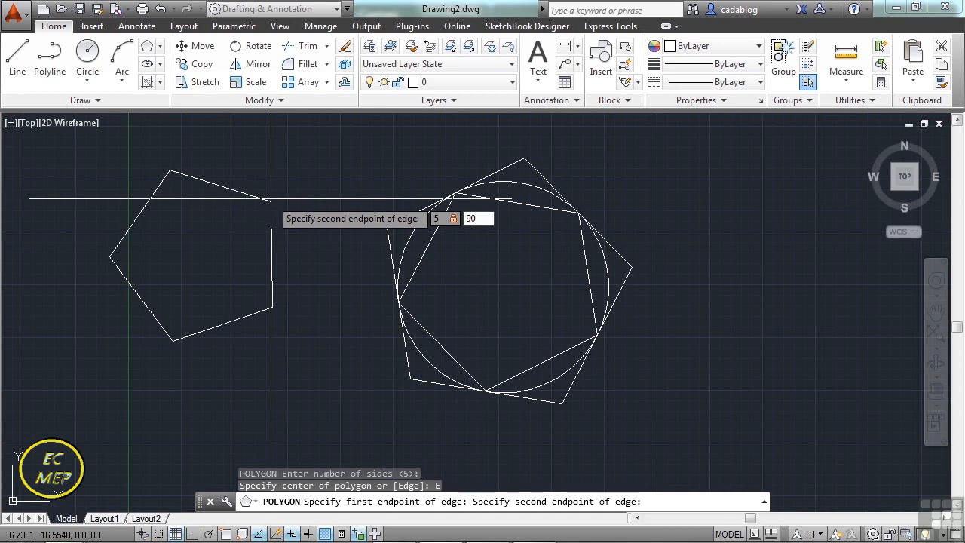
{"action": "key", "text": "Return"}
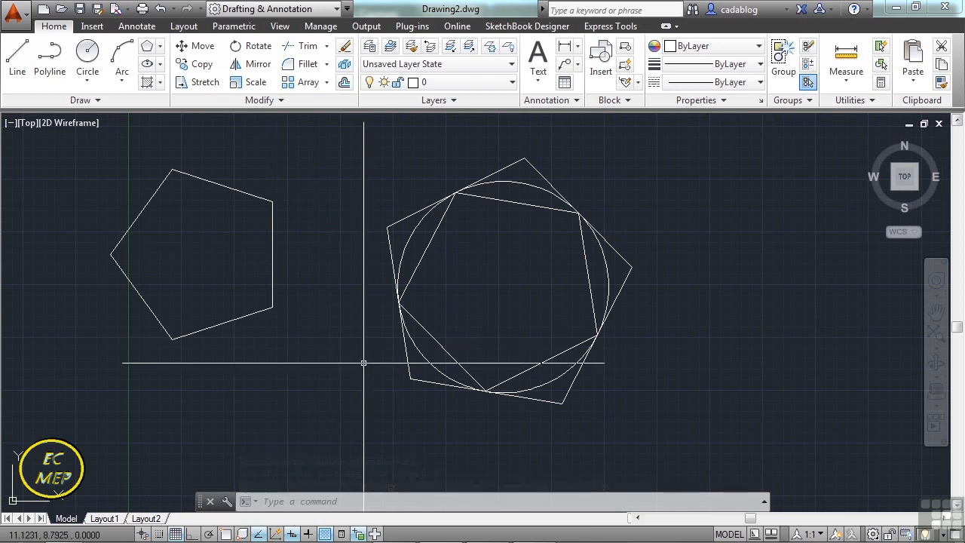
Draw an 8-sided polygon with the Inscribed in circle option right of the pentagons, using Ortho and a horizontal radius of about 4.5.
{"action": "type", "text": "pol"}
{"action": "key", "text": "Return"}
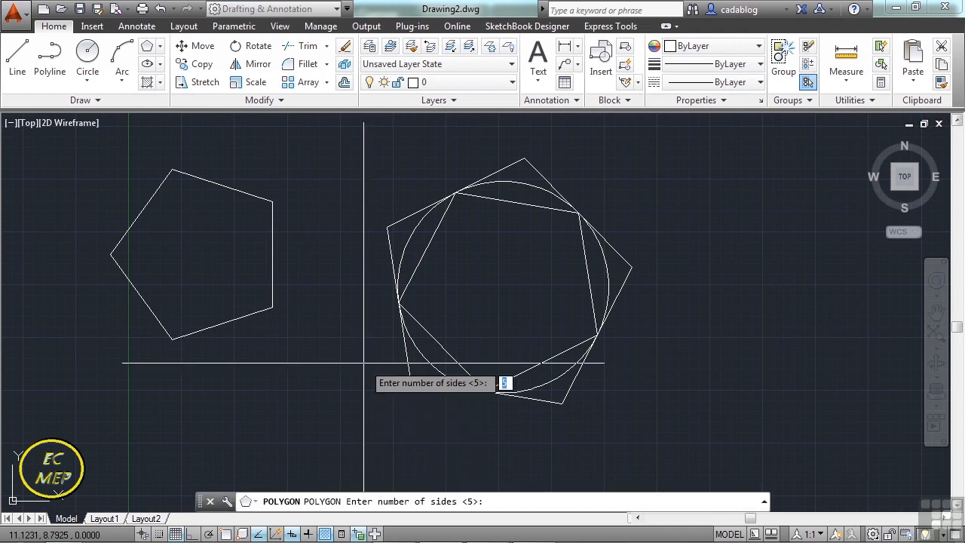
{"action": "key", "text": "Return"}
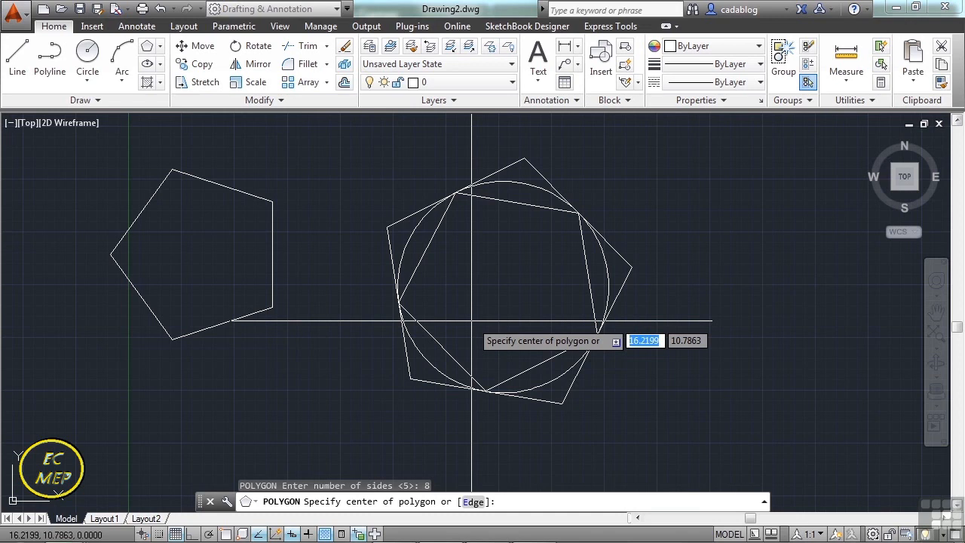
{"action": "scroll", "coordinate": [305, 302], "scroll_direction": "down", "scroll_amount": 2}
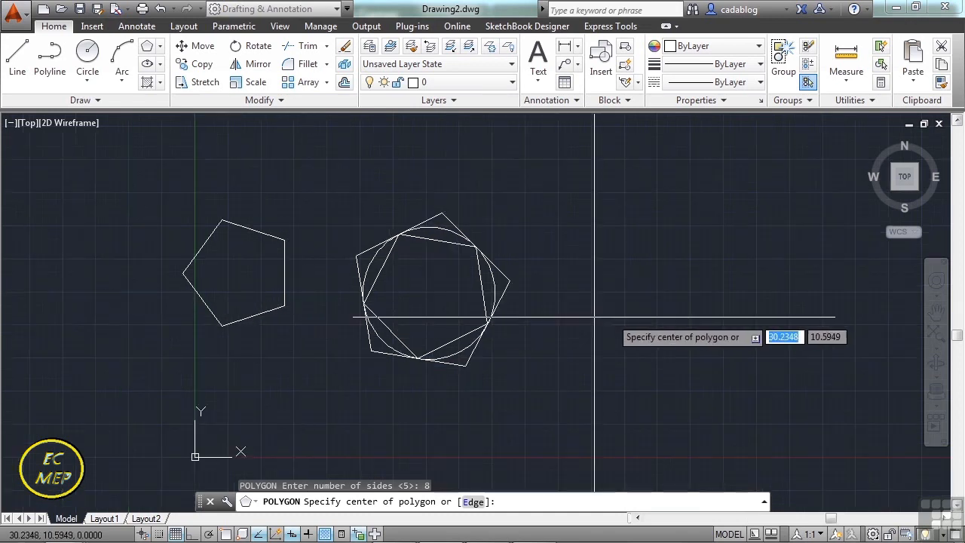
{"action": "left_click", "coordinate": [605, 276]}
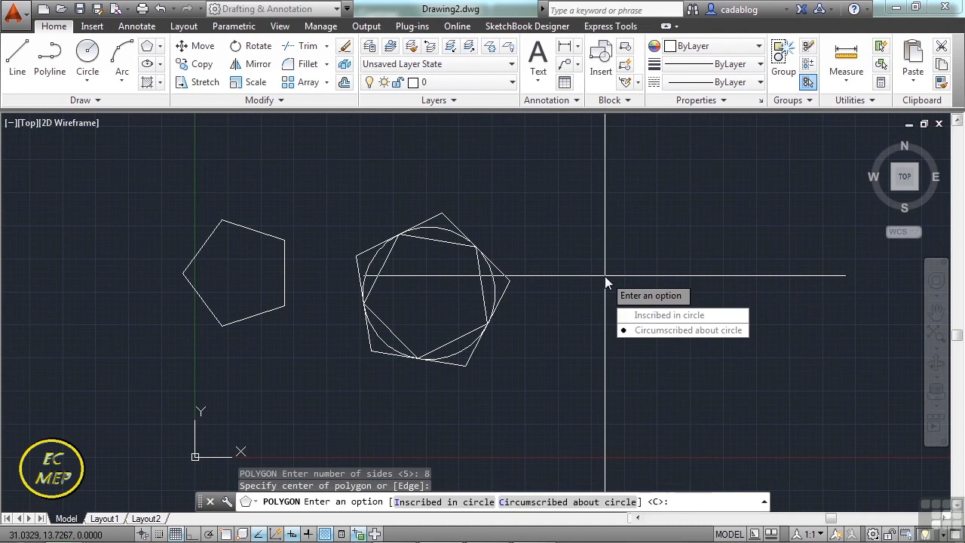
{"action": "left_click", "coordinate": [637, 317]}
{"action": "scroll", "coordinate": [641, 245], "scroll_direction": "up", "scroll_amount": 2}
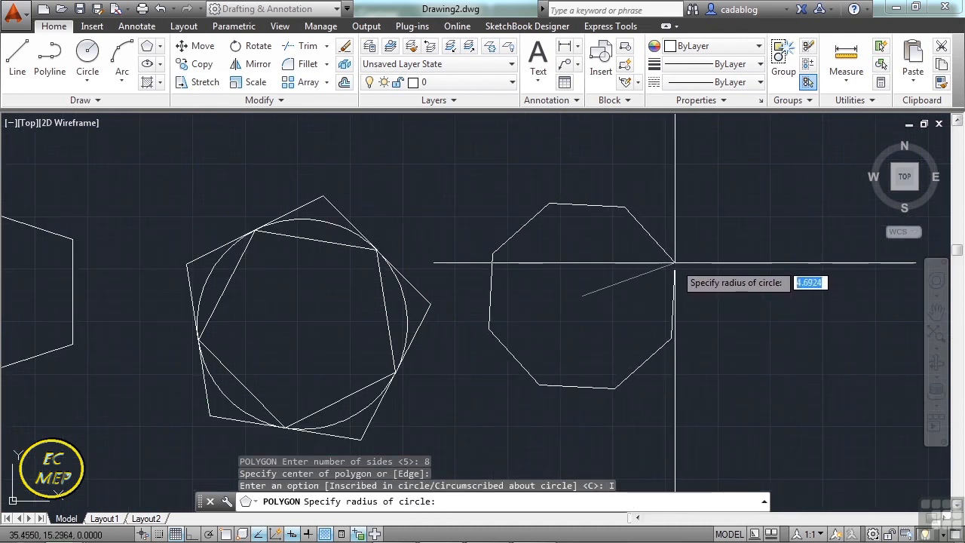
{"action": "key", "text": "F8"}
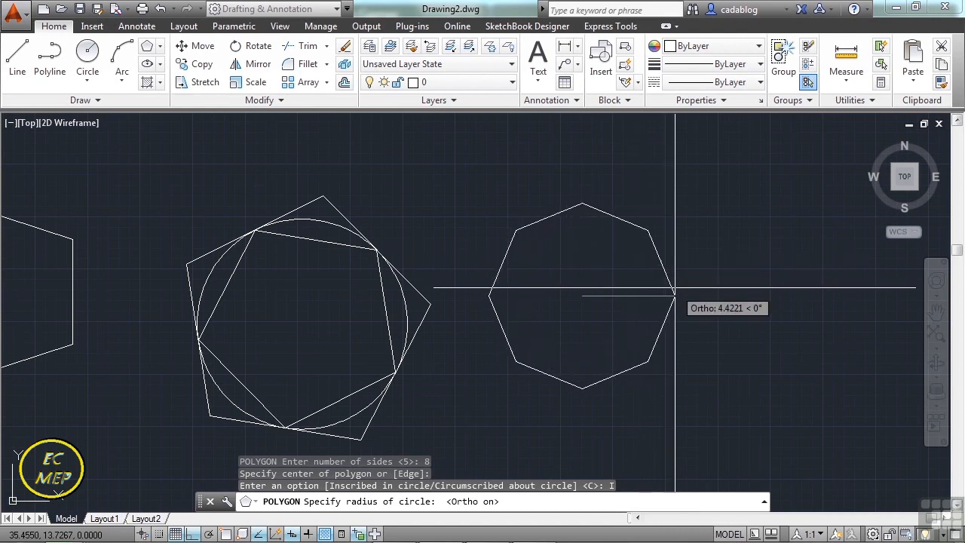
{"action": "left_click", "coordinate": [675, 289]}
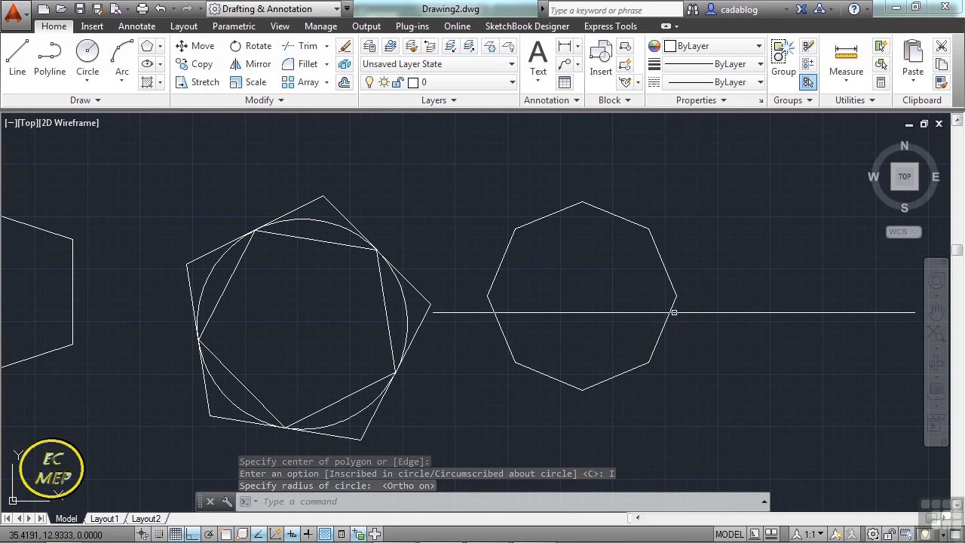
Stretch the upper-right vertex of the leftmost pentagon horizontally inward and then straight down to form a concave notch.
{"action": "scroll", "coordinate": [671, 310], "scroll_direction": "down", "scroll_amount": 2}
{"action": "middle_click_drag", "start_coordinate": [584, 314], "coordinate": [634, 302]}
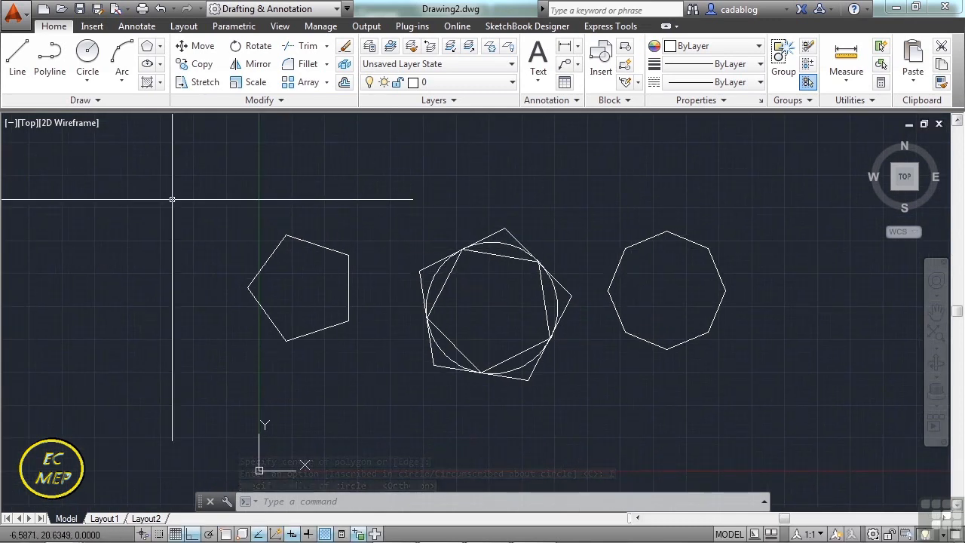
{"action": "left_click", "coordinate": [325, 240]}
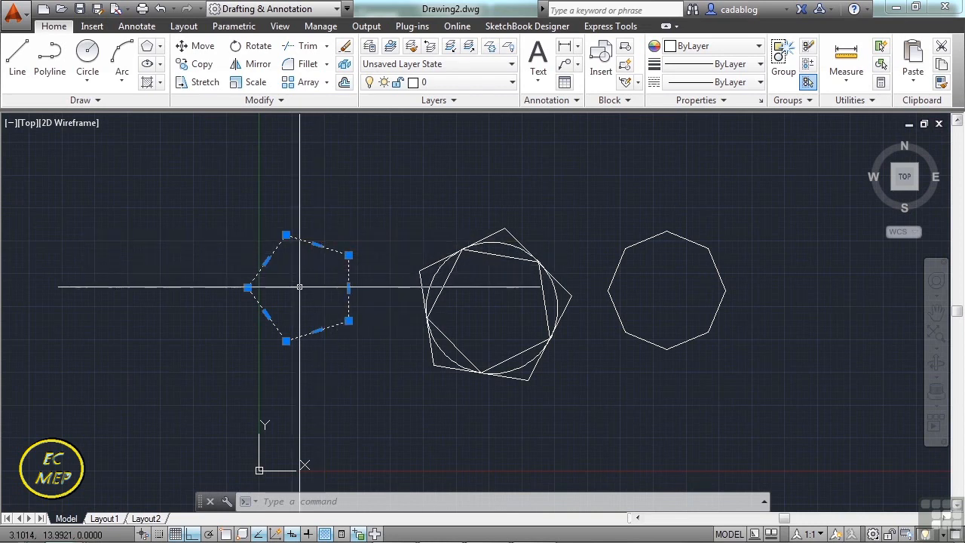
{"action": "left_click", "coordinate": [349, 256]}
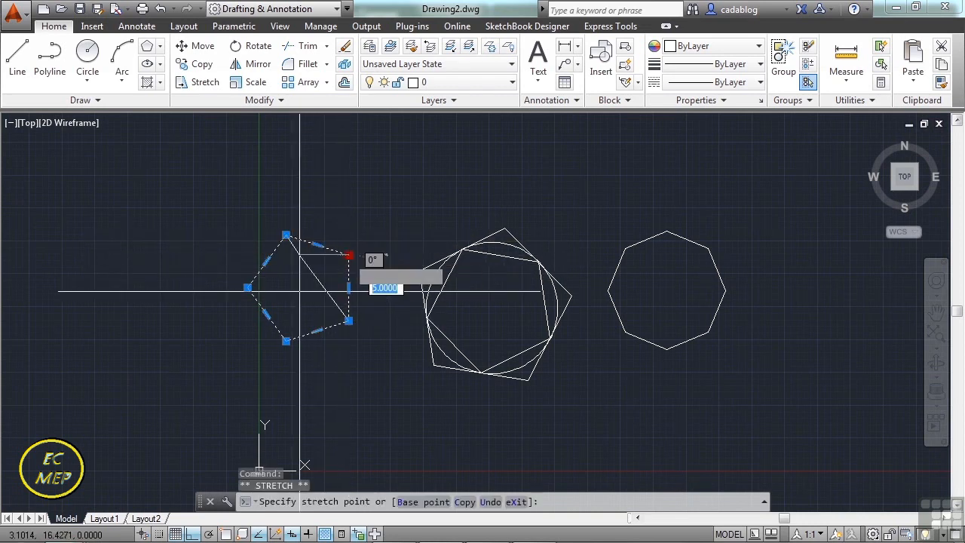
{"action": "left_click", "coordinate": [296, 257]}
{"action": "scroll", "coordinate": [271, 260], "scroll_direction": "up", "scroll_amount": 5}
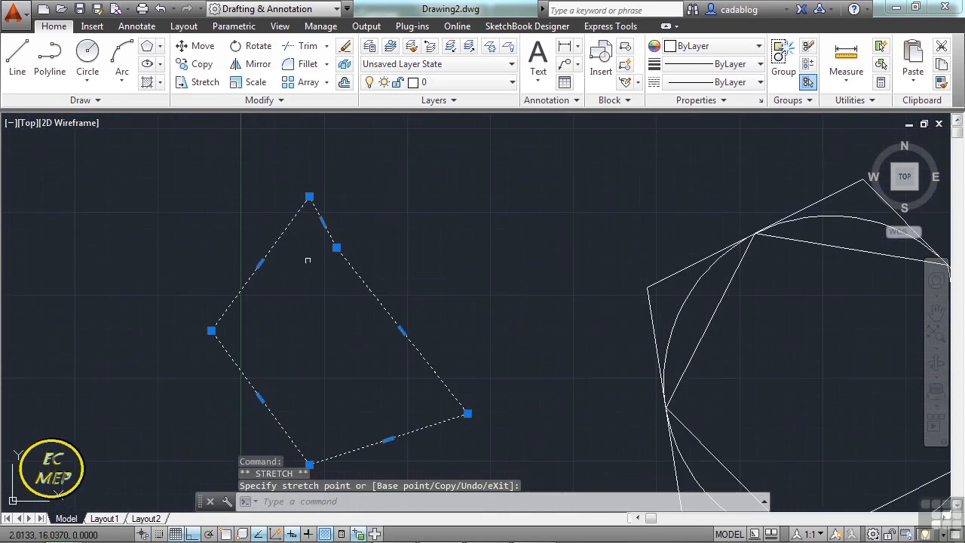
{"action": "left_click", "coordinate": [337, 247]}
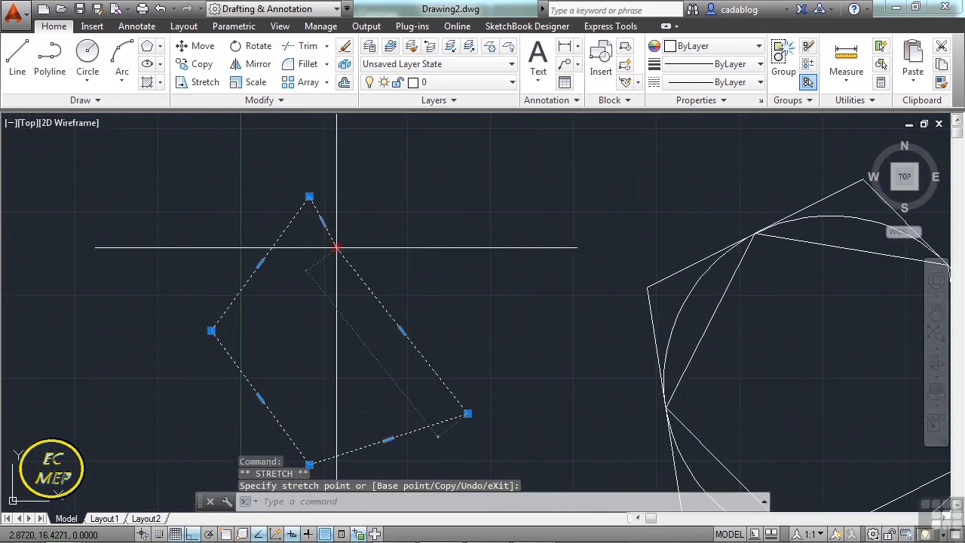
{"action": "left_click", "coordinate": [336, 345]}
{"action": "key", "text": "Escape"}
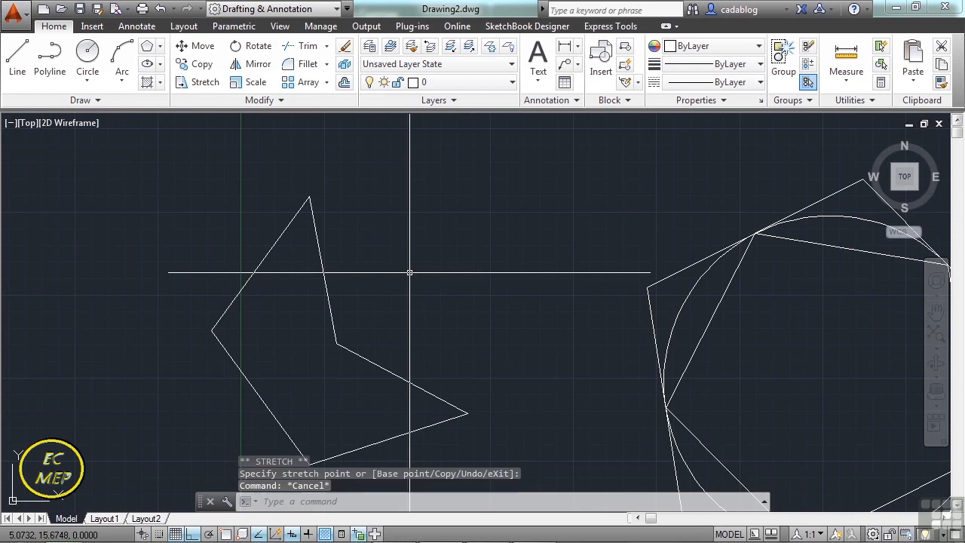
{"action": "scroll", "coordinate": [410, 272], "scroll_direction": "down", "scroll_amount": 2}
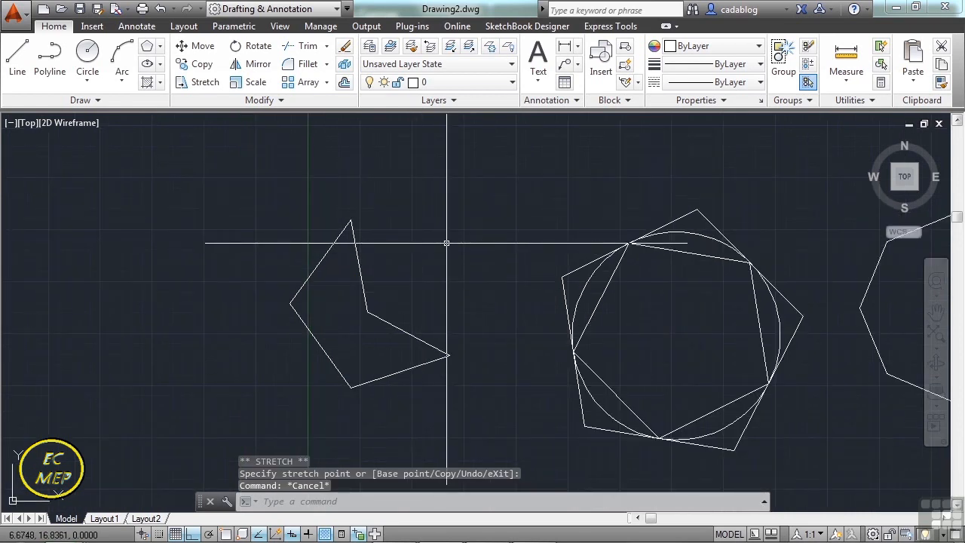
{"action": "scroll", "coordinate": [430, 233], "scroll_direction": "down", "scroll_amount": 2}
{"action": "middle_click_drag", "start_coordinate": [506, 218], "coordinate": [444, 221]}
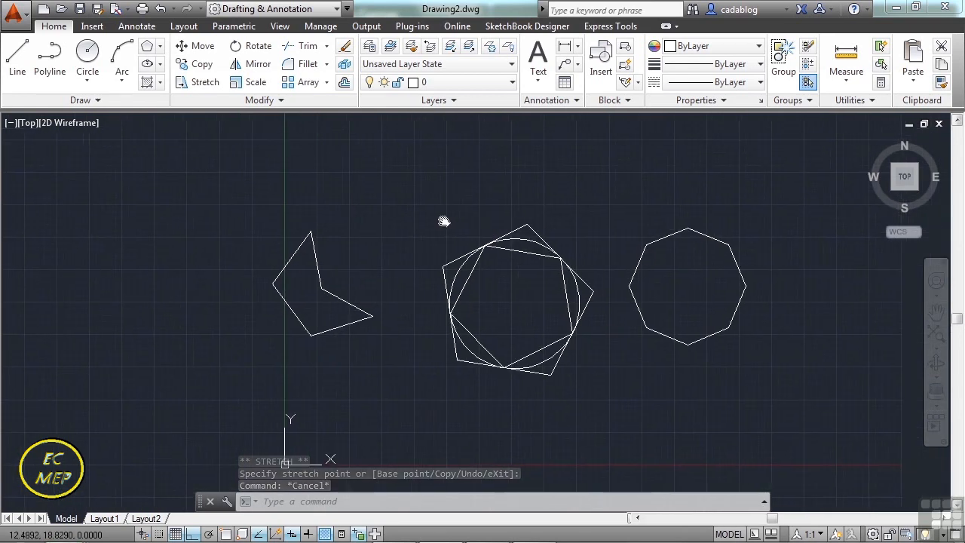
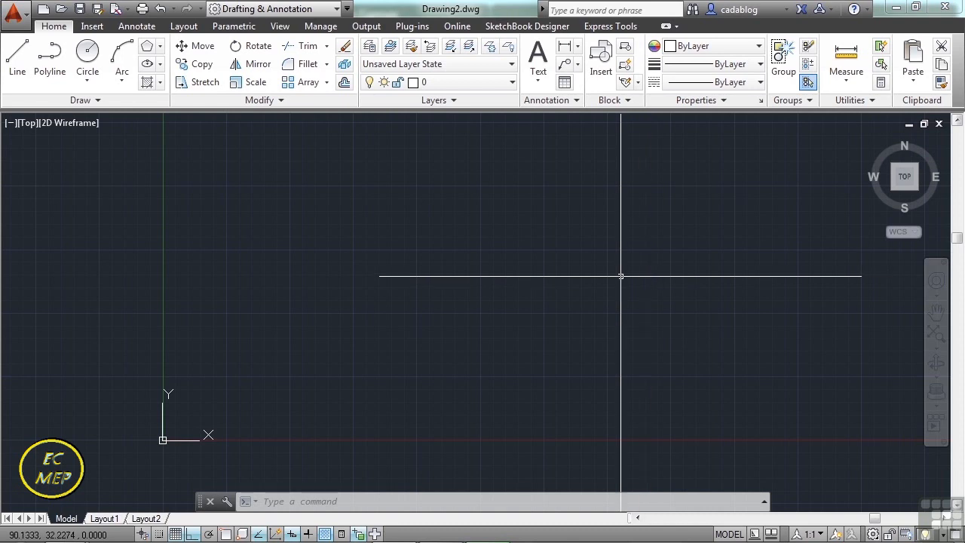
Draw a rectangle about 37.5 by 18.2 up and right of the origin, and select it to check that it is one object.
{"action": "left_click", "coordinate": [160, 65]}
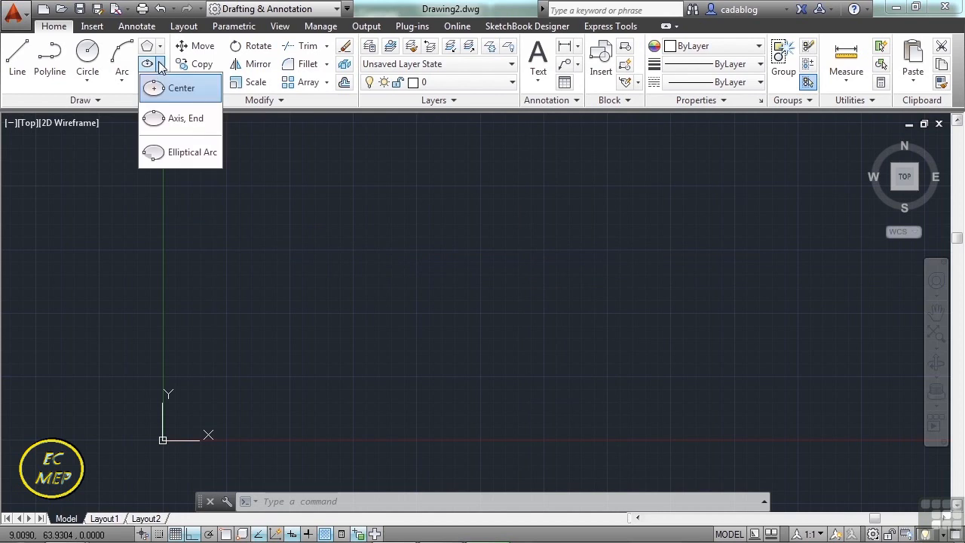
{"action": "left_click", "coordinate": [160, 48]}
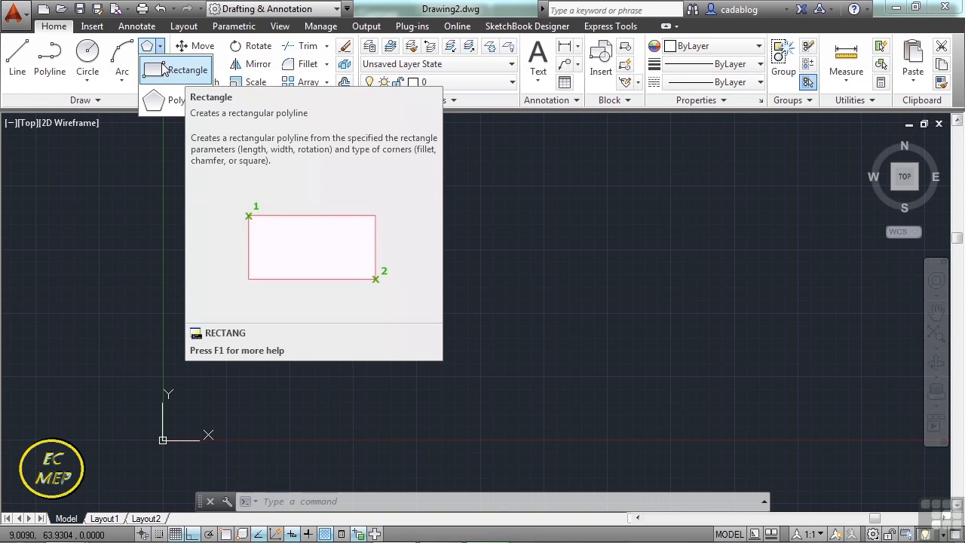
{"action": "left_click", "coordinate": [165, 69]}
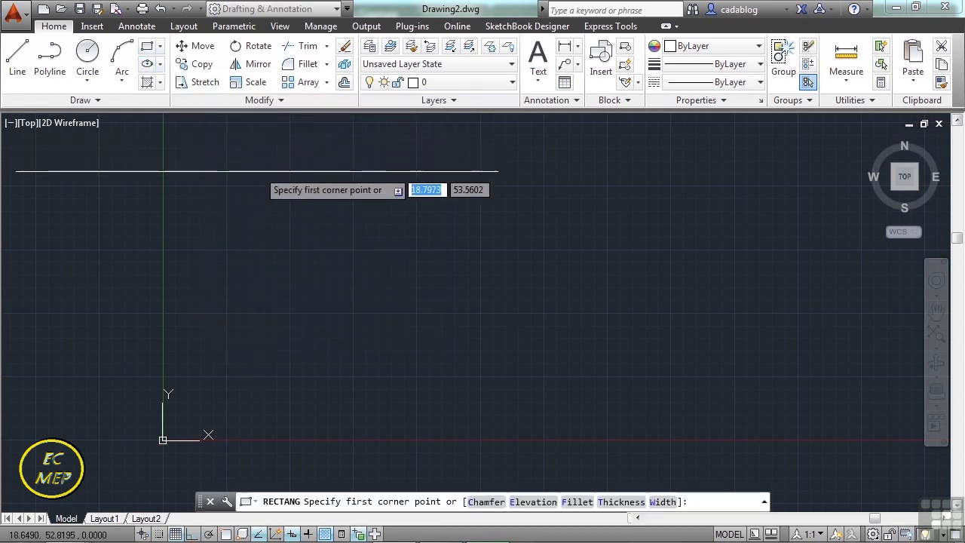
{"action": "left_click", "coordinate": [270, 184]}
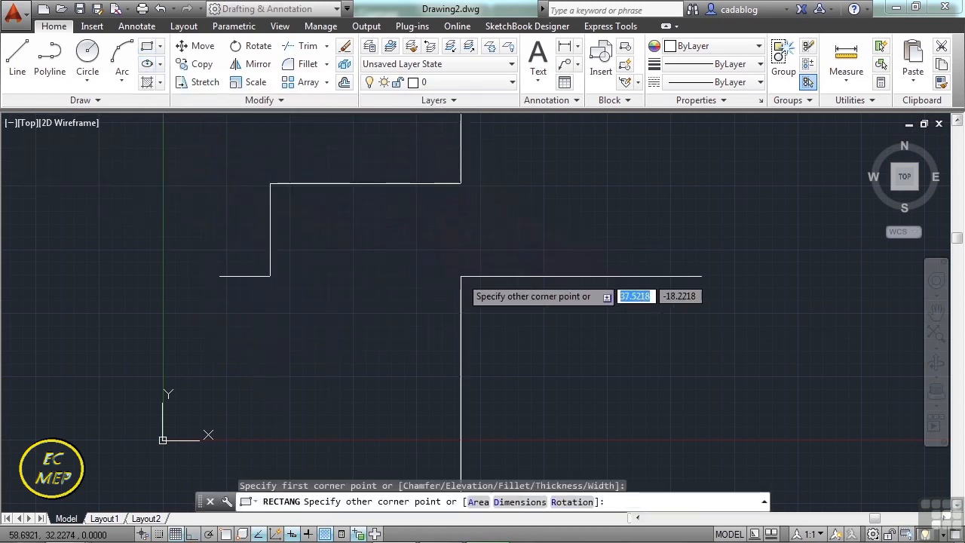
{"action": "left_click", "coordinate": [460, 277]}
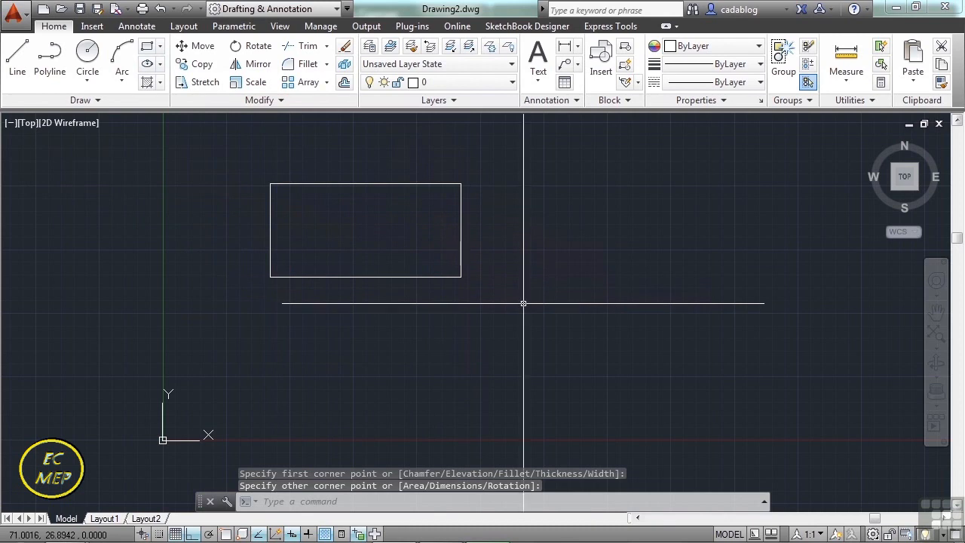
{"action": "left_click", "coordinate": [474, 271]}
{"action": "left_click", "coordinate": [445, 257]}
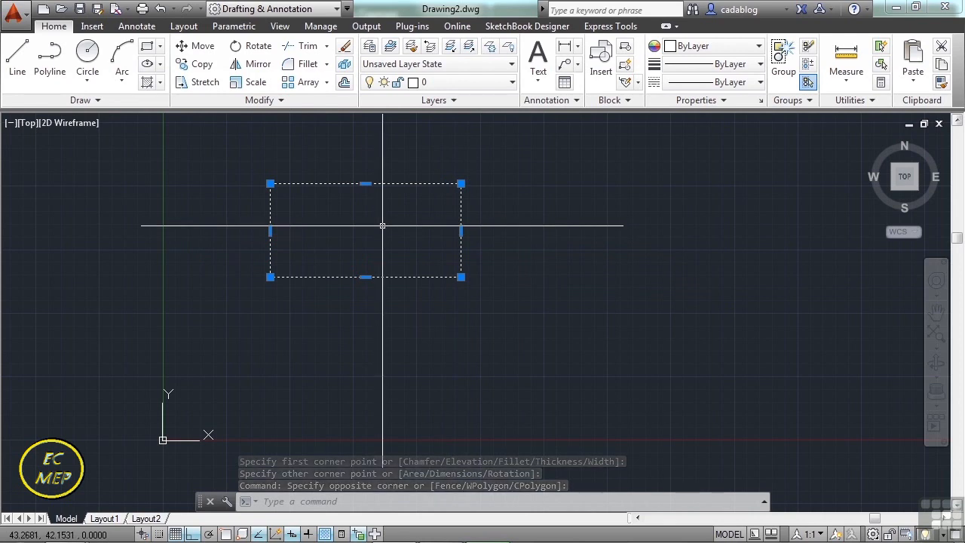
{"action": "key", "text": "Escape"}
Draw a 40 by 30 rectangle to the right of the first one, using the REC command alias.
{"action": "middle_click_drag", "start_coordinate": [383, 225], "coordinate": [287, 200]}
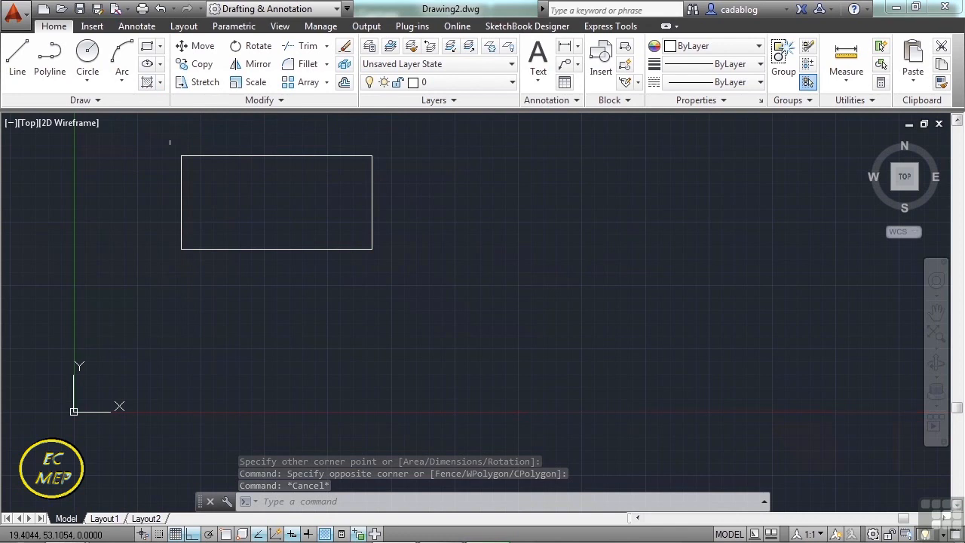
{"action": "left_click", "coordinate": [147, 48]}
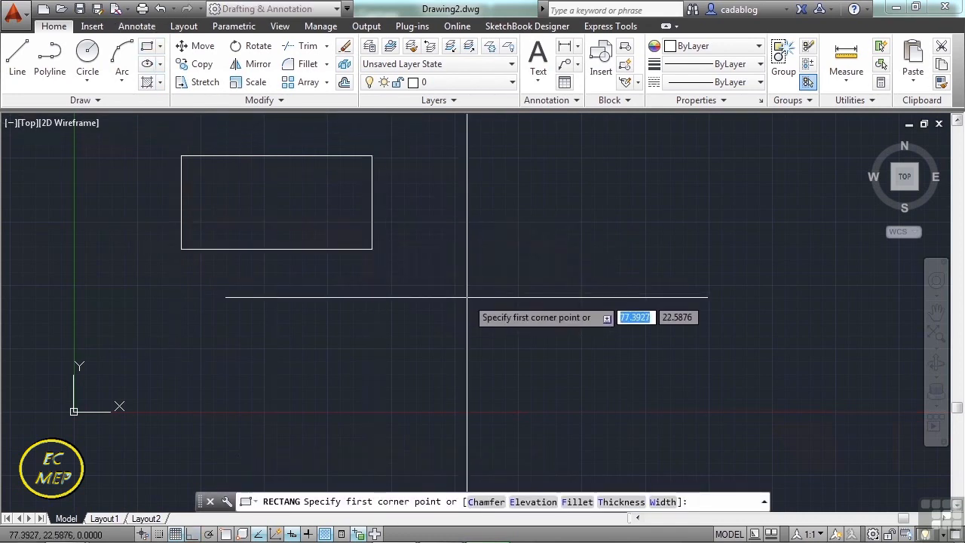
{"action": "key", "text": "Escape"}
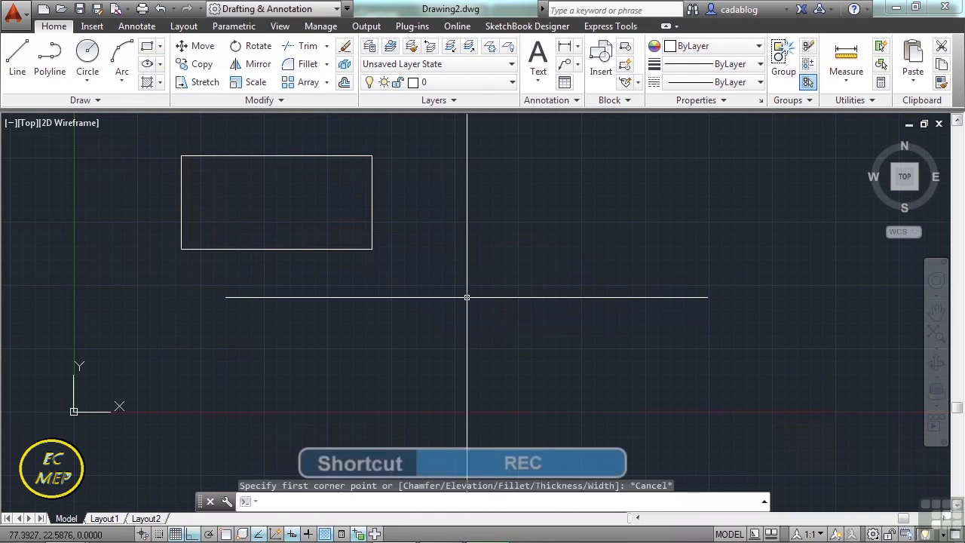
{"action": "type", "text": "REC"}
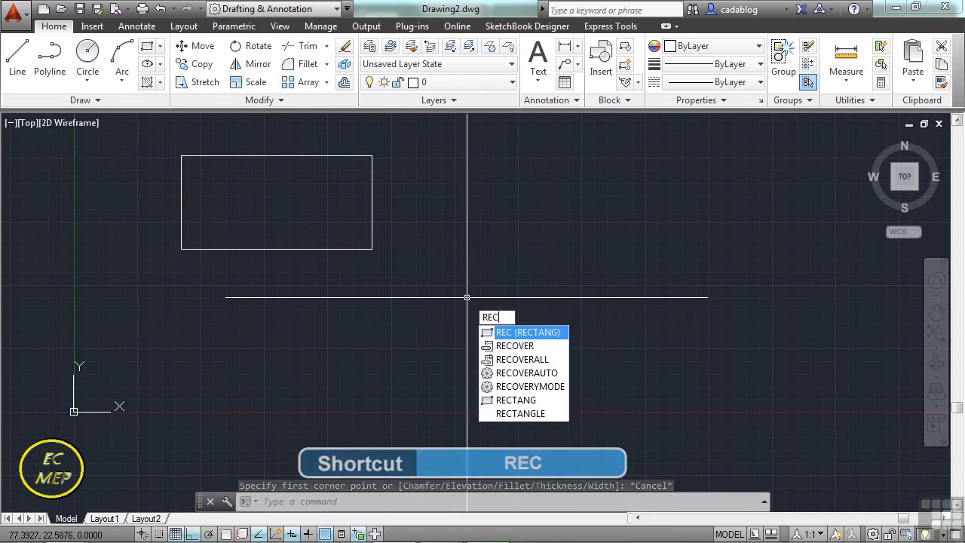
{"action": "key", "text": "Return"}
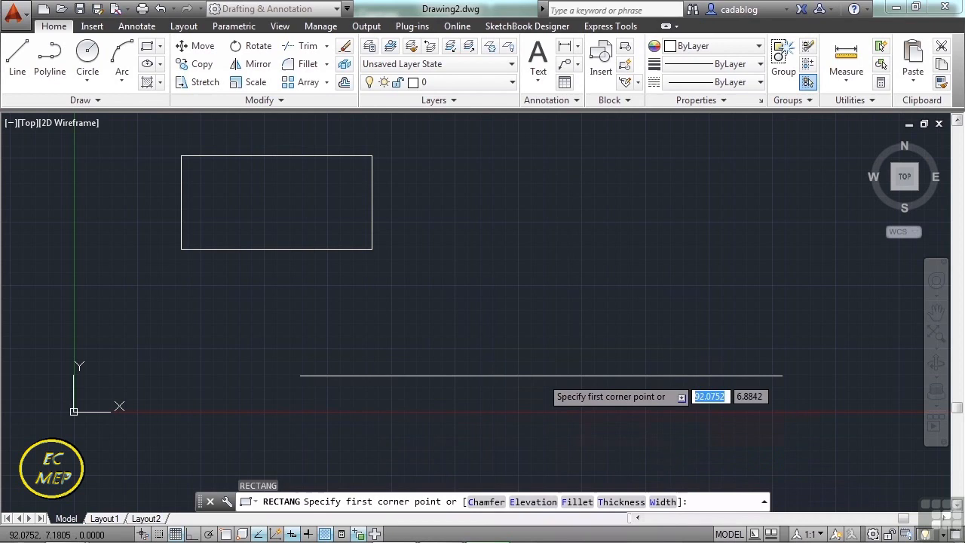
{"action": "middle_click_drag", "start_coordinate": [440, 298], "coordinate": [399, 274]}
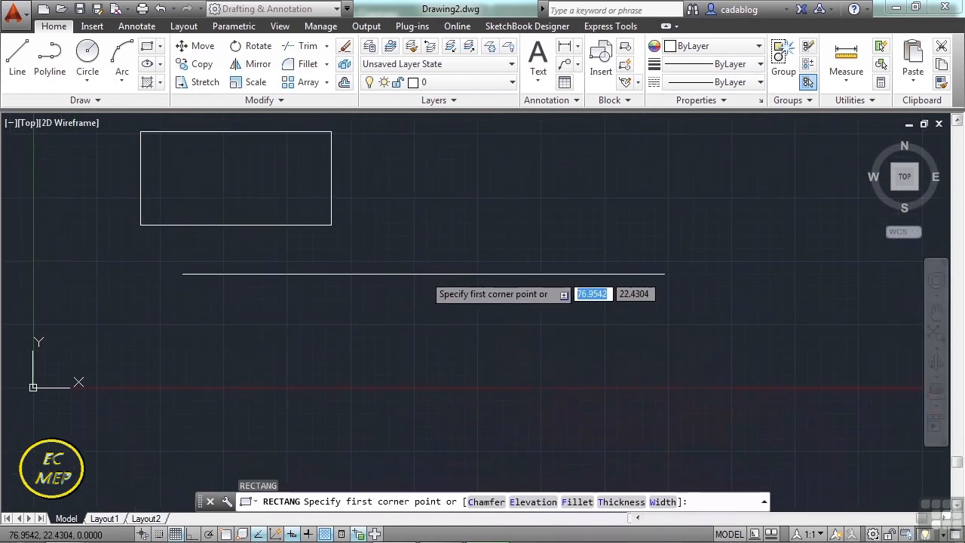
{"action": "left_click", "coordinate": [425, 277]}
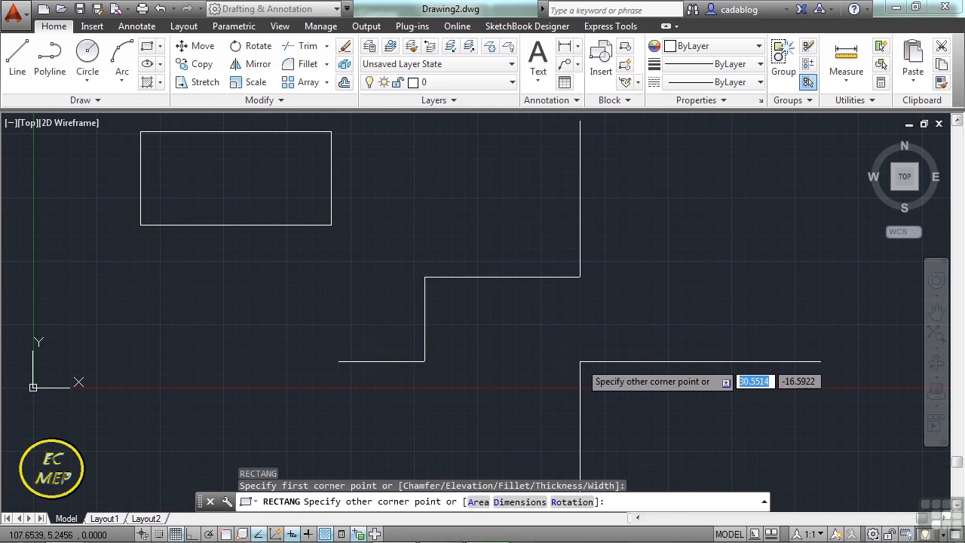
{"action": "type", "text": "40"}
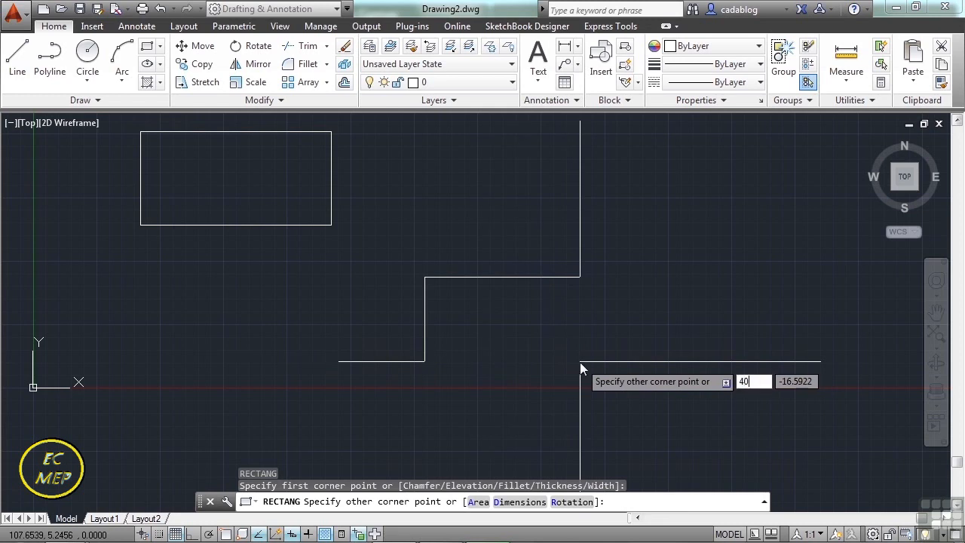
{"action": "key", "text": "Tab"}
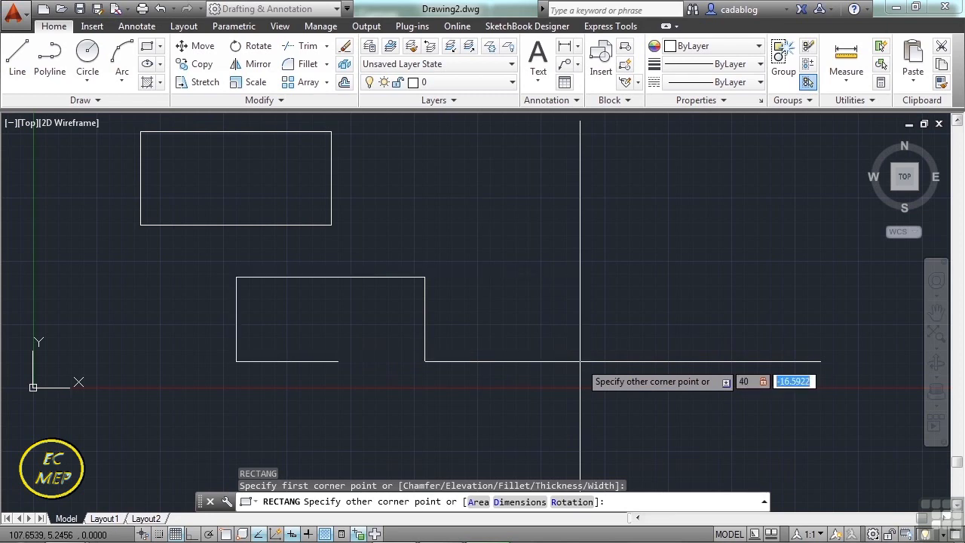
{"action": "type", "text": "30"}
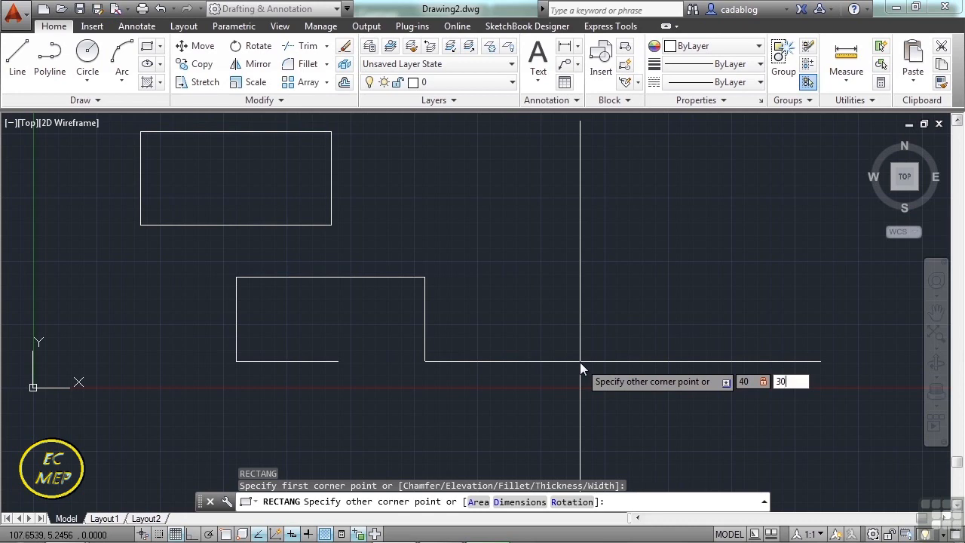
{"action": "key", "text": "Return"}
Stretch the upper-right corner of the 40 by 30 rectangle horizontally inward to slant its right side, and turn Ortho off.
{"action": "middle_click_drag", "start_coordinate": [622, 220], "coordinate": [628, 303]}
{"action": "left_click", "coordinate": [638, 275]}
{"action": "left_click", "coordinate": [628, 276]}
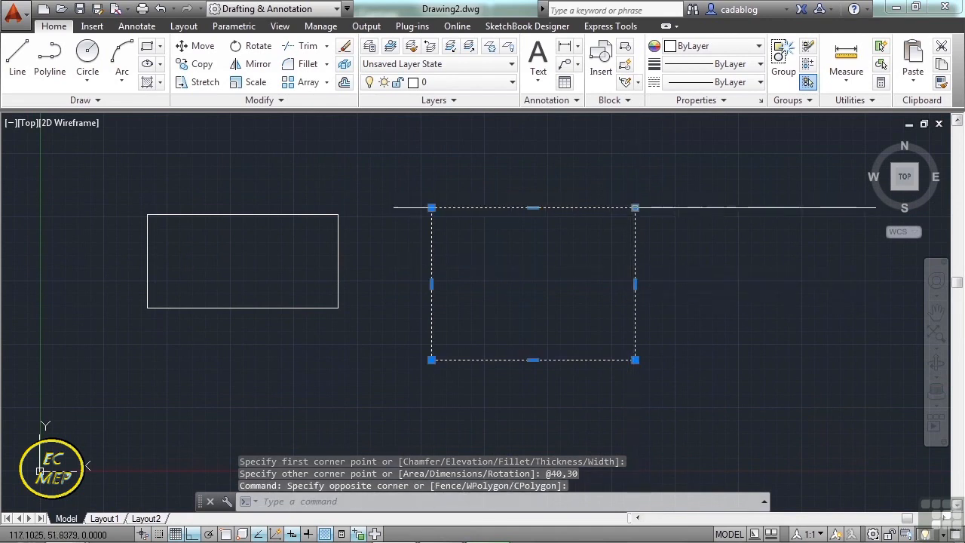
{"action": "left_click", "coordinate": [635, 207]}
{"action": "left_click", "coordinate": [552, 207]}
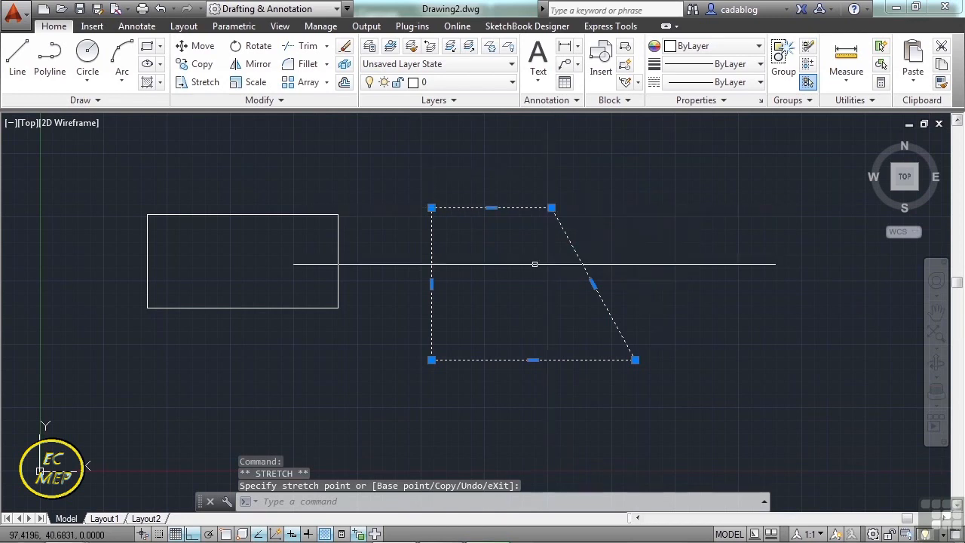
{"action": "key", "text": "F8"}
{"action": "scroll", "coordinate": [437, 262], "scroll_direction": "down", "scroll_amount": 2}
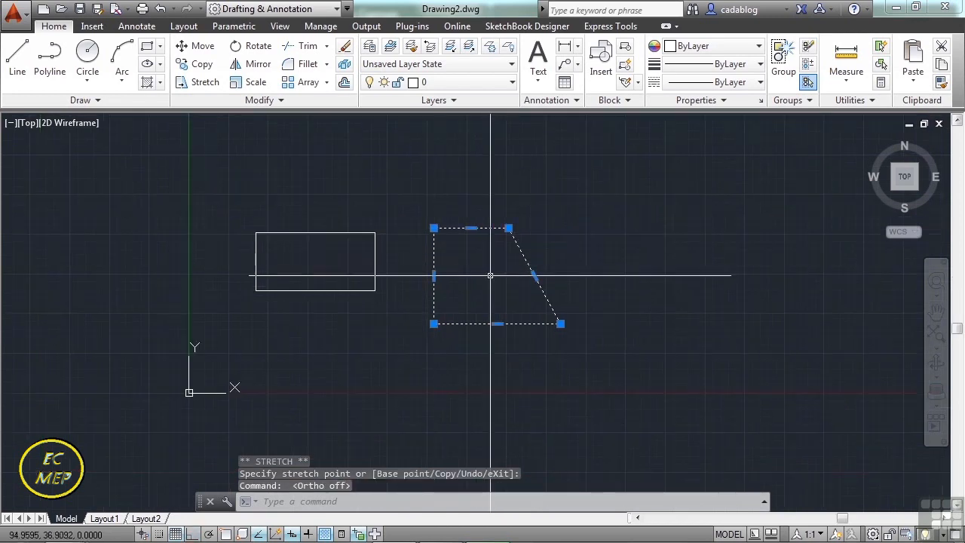
{"action": "key", "text": "Escape"}
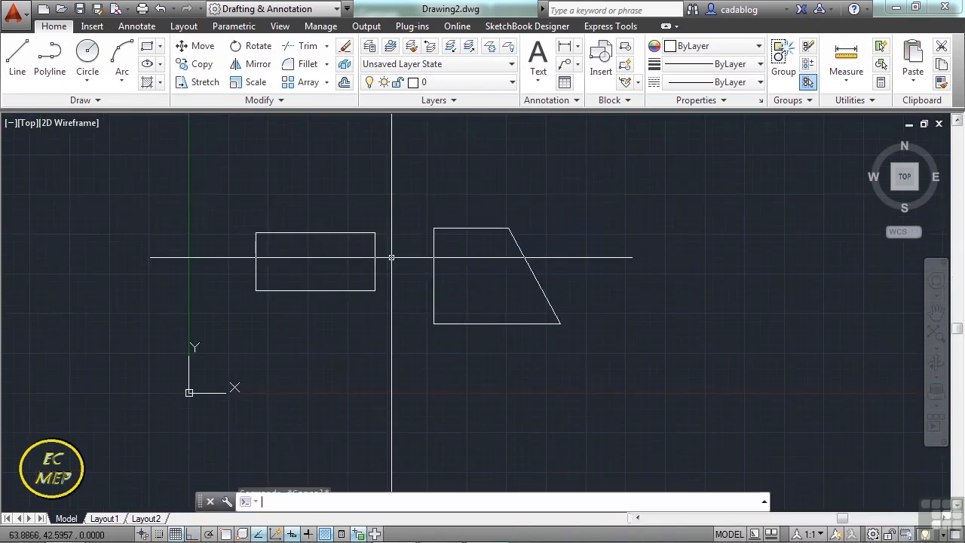
Draw a rectangle with both chamfer distances set to 4 right of the slanted shape, and select it to inspect its corners.
{"action": "left_click", "coordinate": [148, 50]}
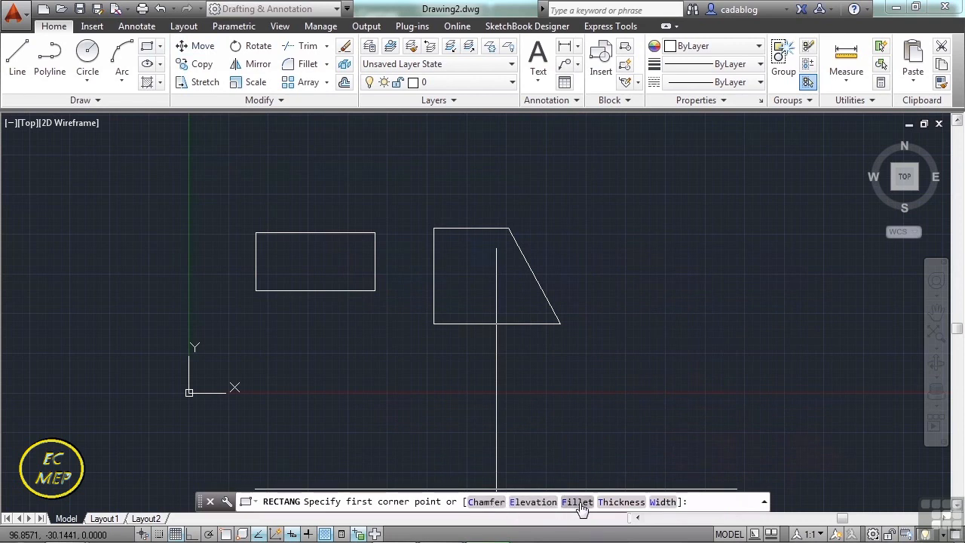
{"action": "left_click", "coordinate": [486, 501]}
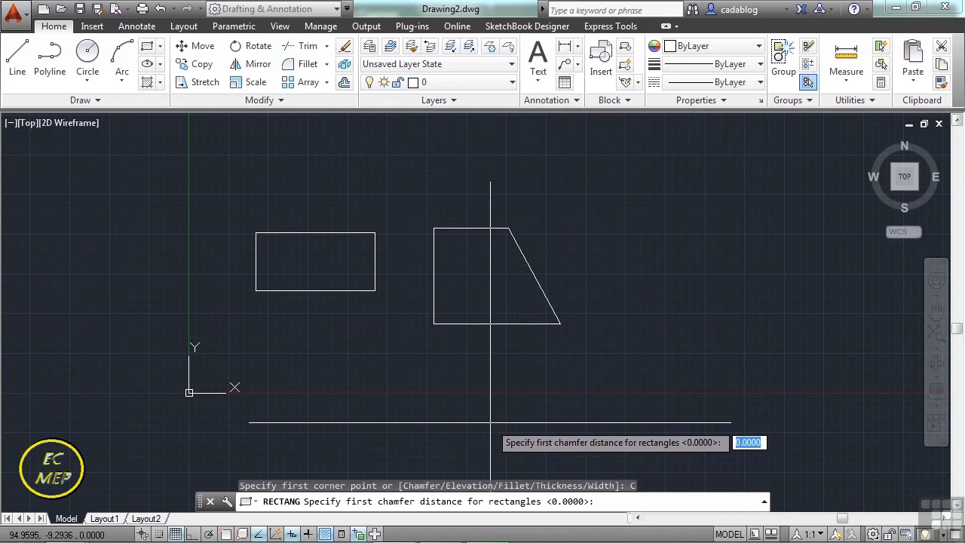
{"action": "key", "text": "Return"}
{"action": "type", "text": "4"}
{"action": "key", "text": "Return"}
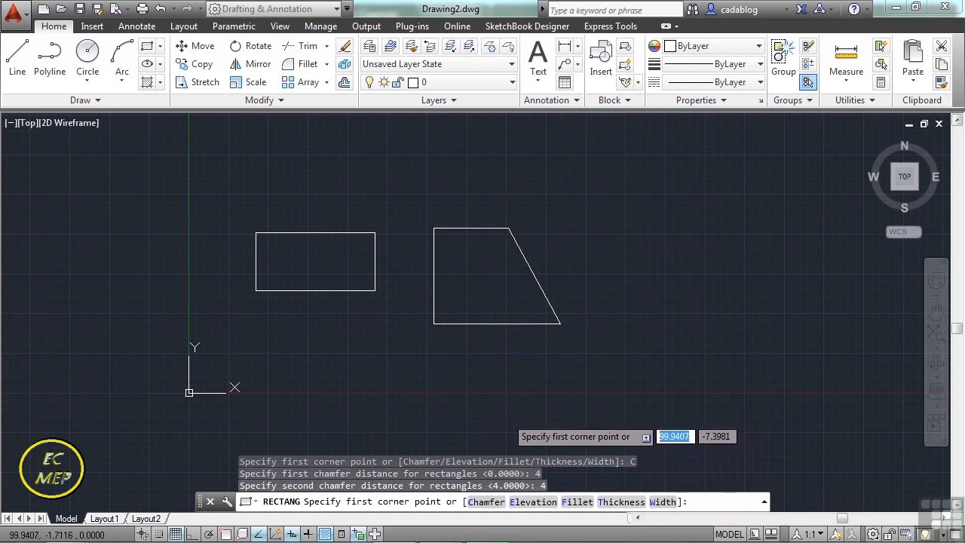
{"action": "left_click", "coordinate": [615, 200]}
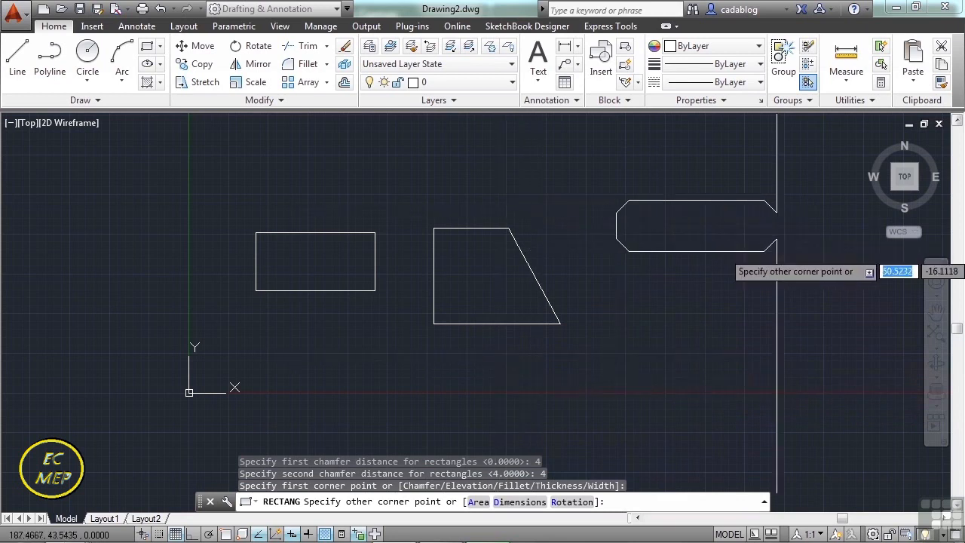
{"action": "left_click", "coordinate": [823, 310]}
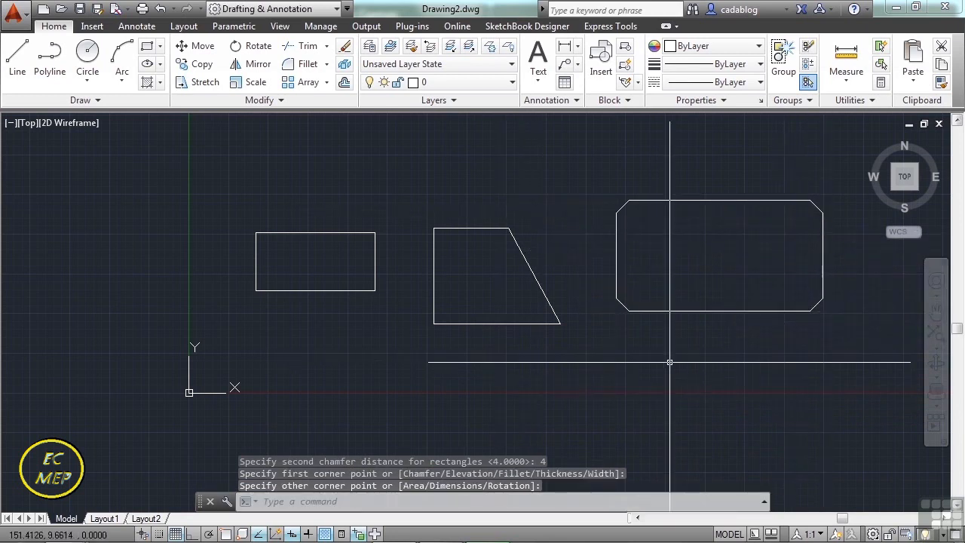
{"action": "middle_click_drag", "start_coordinate": [668, 344], "coordinate": [539, 334]}
{"action": "left_click", "coordinate": [489, 282]}
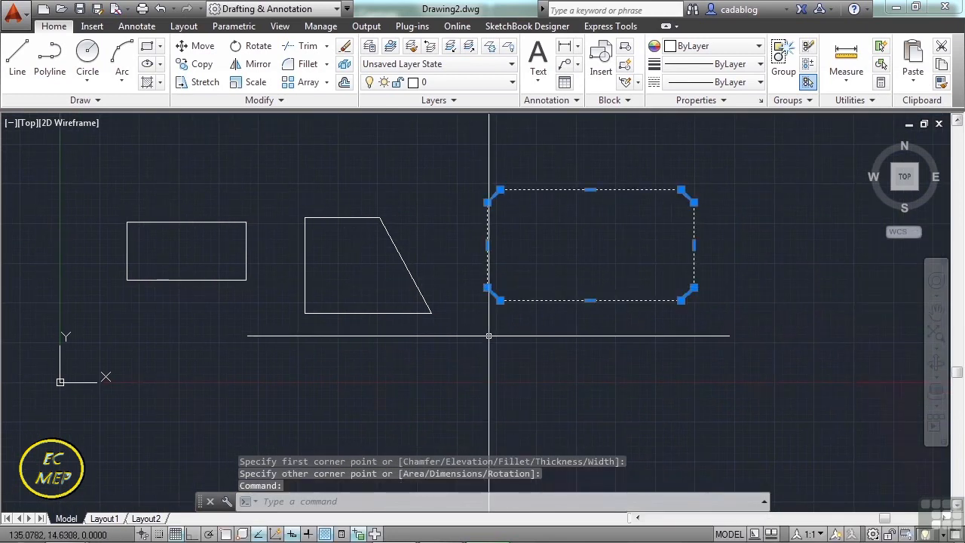
{"action": "key", "text": "Escape"}
Draw a second, smaller rectangle below the chamfered one, keeping the current 4 by 4 chamfer setting.
{"action": "middle_click_drag", "start_coordinate": [517, 364], "coordinate": [523, 301]}
{"action": "type", "text": "r"}
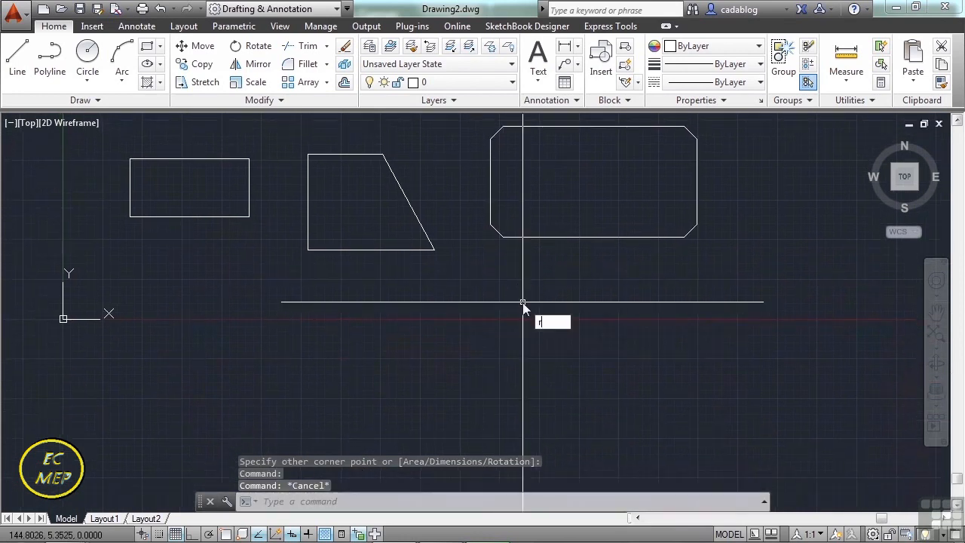
{"action": "type", "text": "ec"}
{"action": "key", "text": "Return"}
{"action": "left_click", "coordinate": [520, 288]}
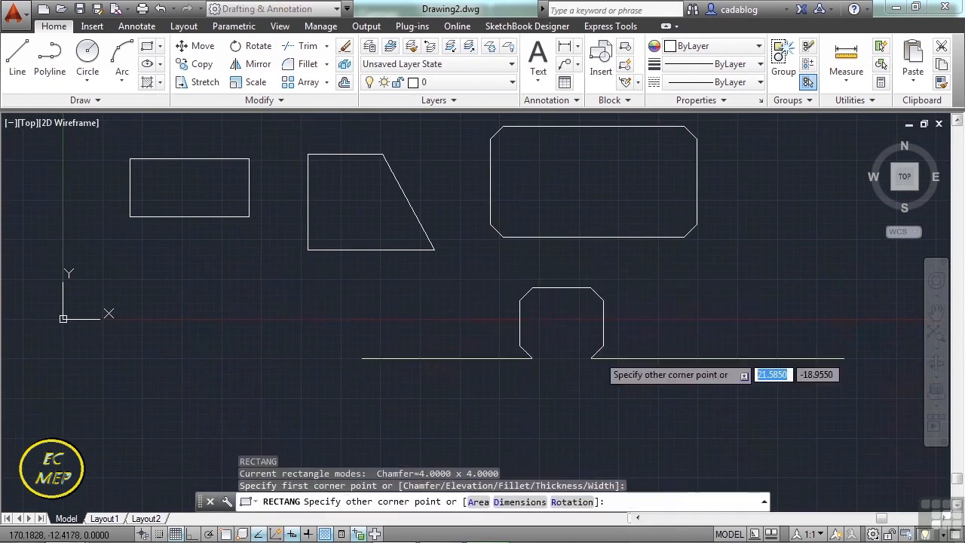
{"action": "left_click", "coordinate": [687, 384]}
Restart the Rectangle command and reset both chamfer distances to 0.
{"action": "middle_click_drag", "start_coordinate": [461, 357], "coordinate": [533, 370]}
{"action": "type", "text": "rec"}
{"action": "key", "text": "Return"}
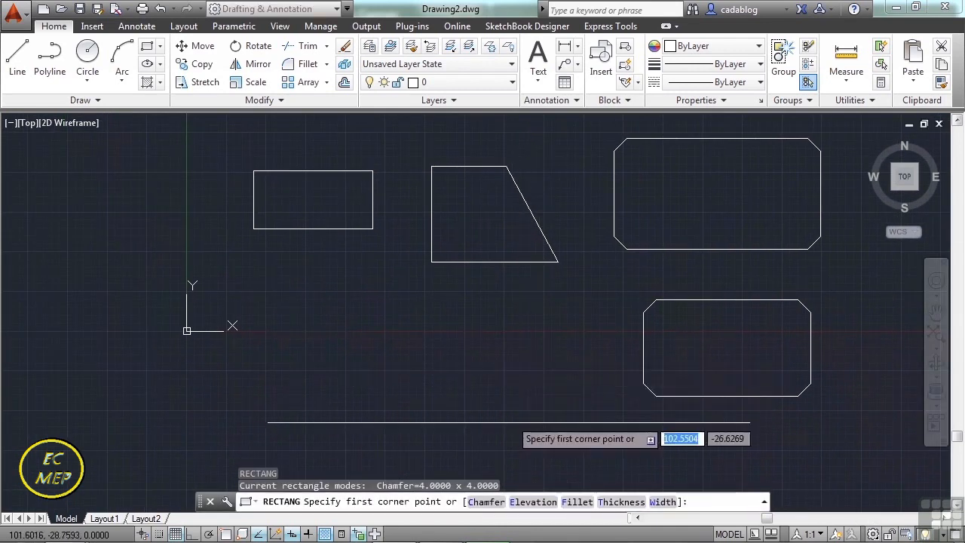
{"action": "left_click", "coordinate": [487, 503]}
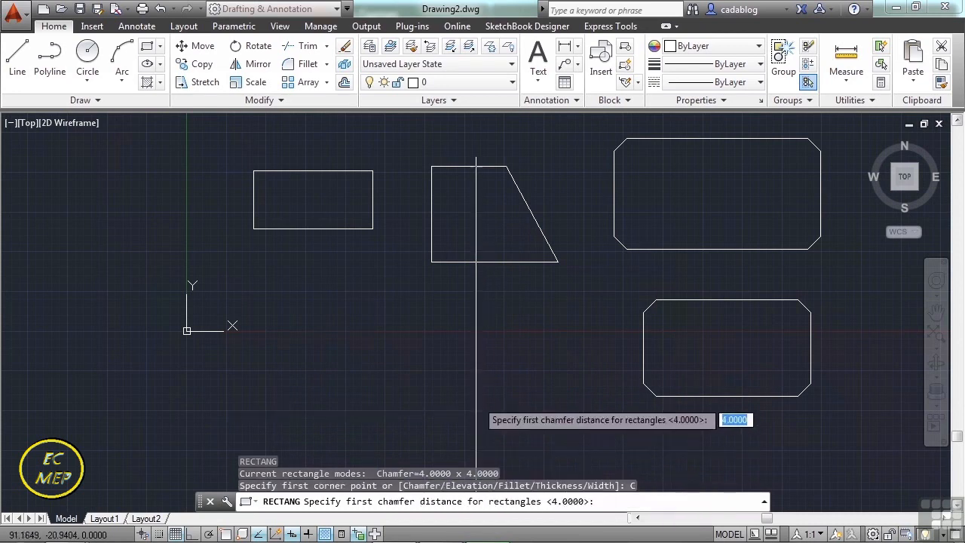
{"action": "type", "text": "0"}
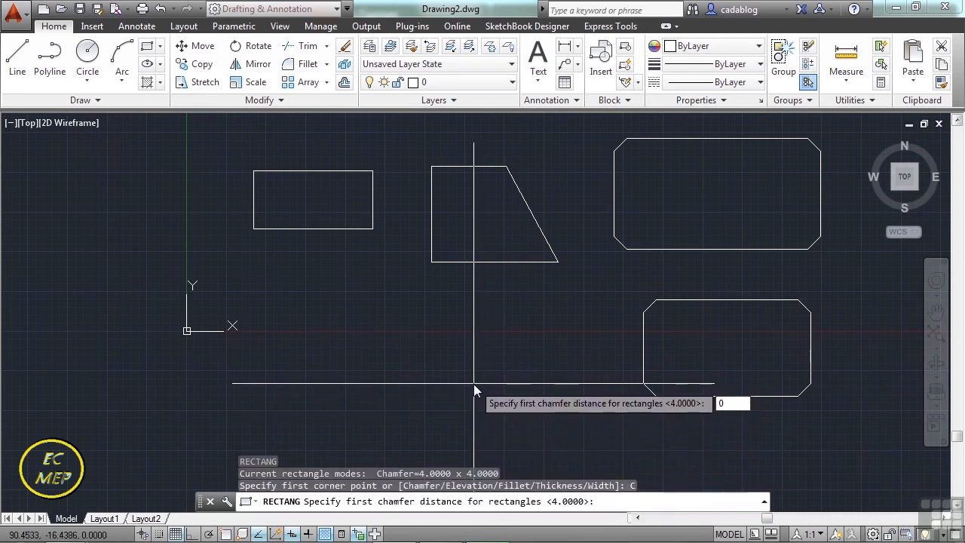
{"action": "key", "text": "Return"}
{"action": "type", "text": "0"}
{"action": "key", "text": "Return"}
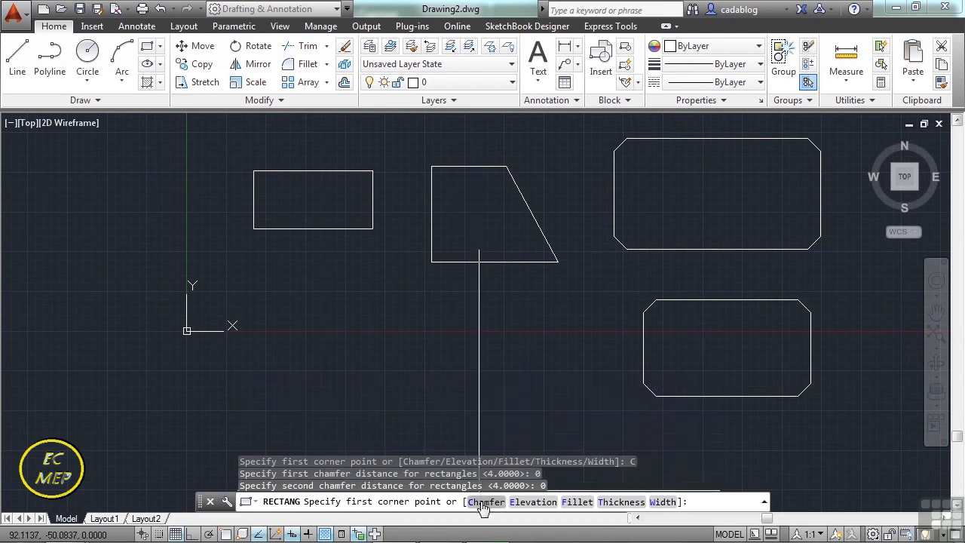
Set the rectangle chamfer distances to 2 and 8 and draw a rectangle about 99 by 32 below the plain rectangle and slanted shape.
{"action": "type", "text": "C"}
{"action": "key", "text": "Return"}
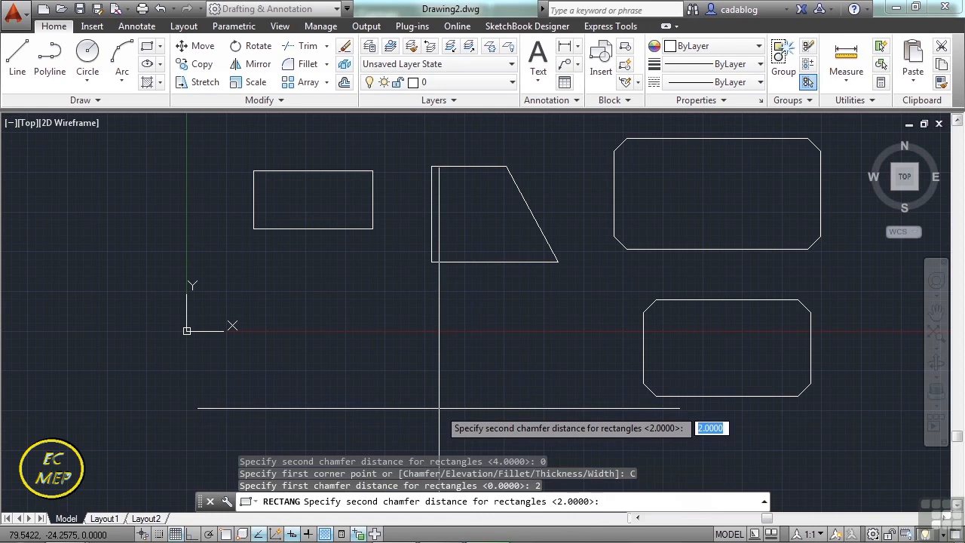
{"action": "key", "text": "Return"}
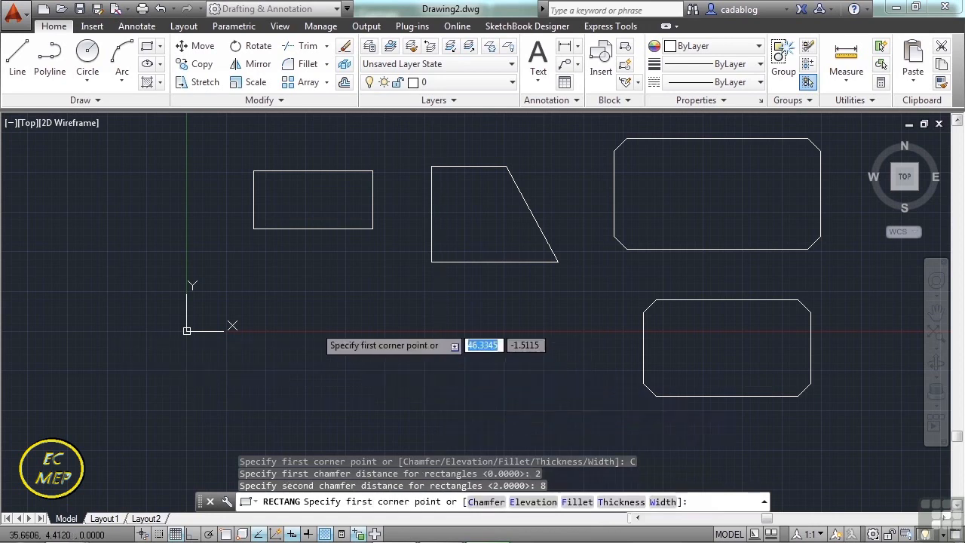
{"action": "left_click", "coordinate": [260, 291]}
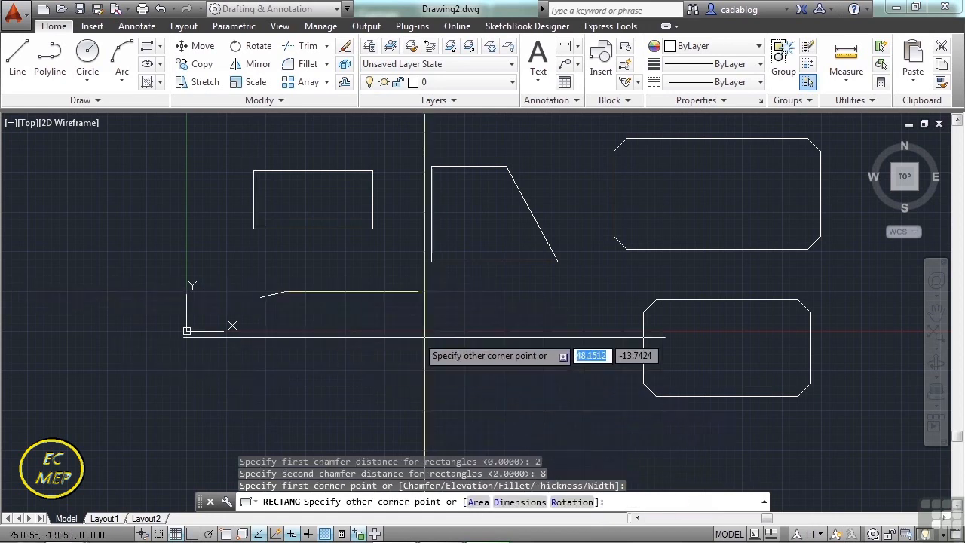
{"action": "left_click", "coordinate": [574, 391]}
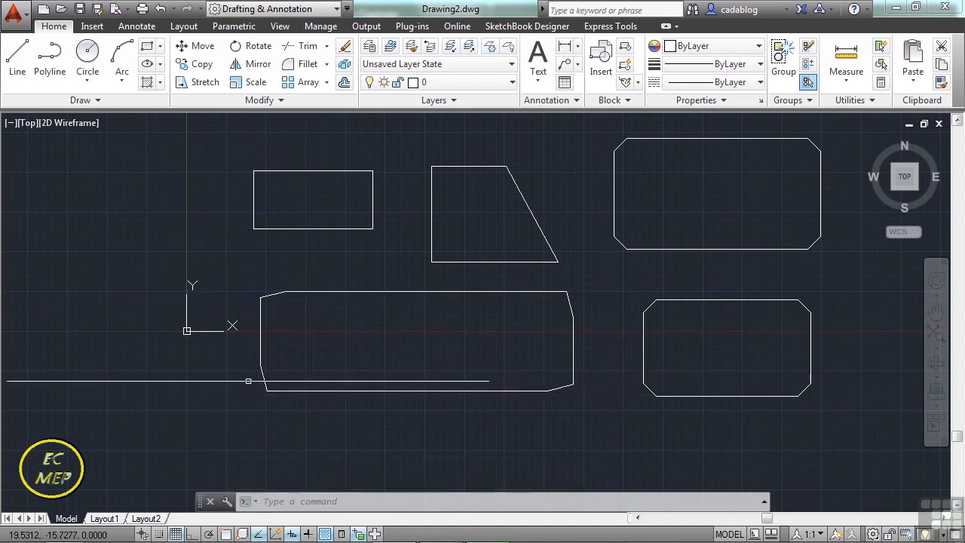
Draw a rectangle with a fillet radius of 5 below the 2 by 8 chamfered rectangle.
{"action": "middle_click_drag", "start_coordinate": [378, 367], "coordinate": [314, 316]}
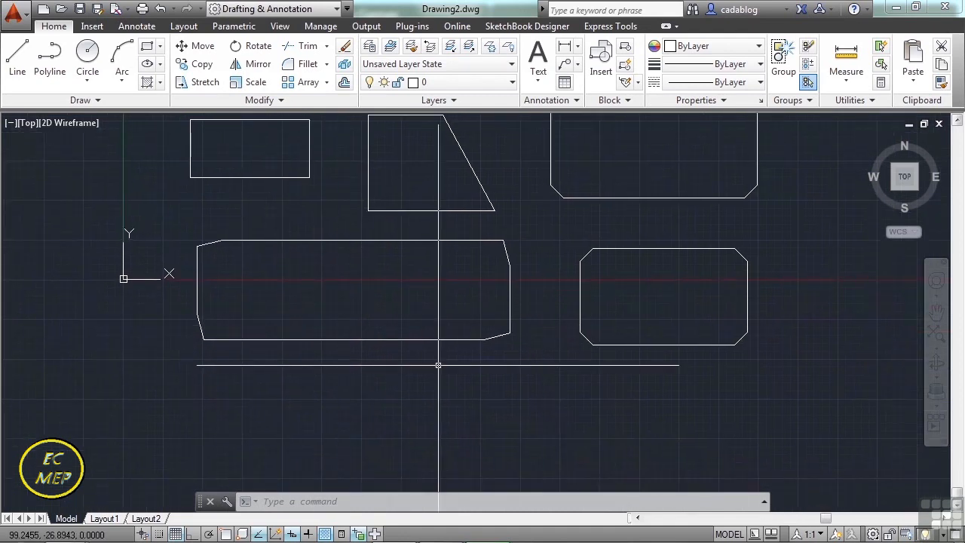
{"action": "key", "text": "Return"}
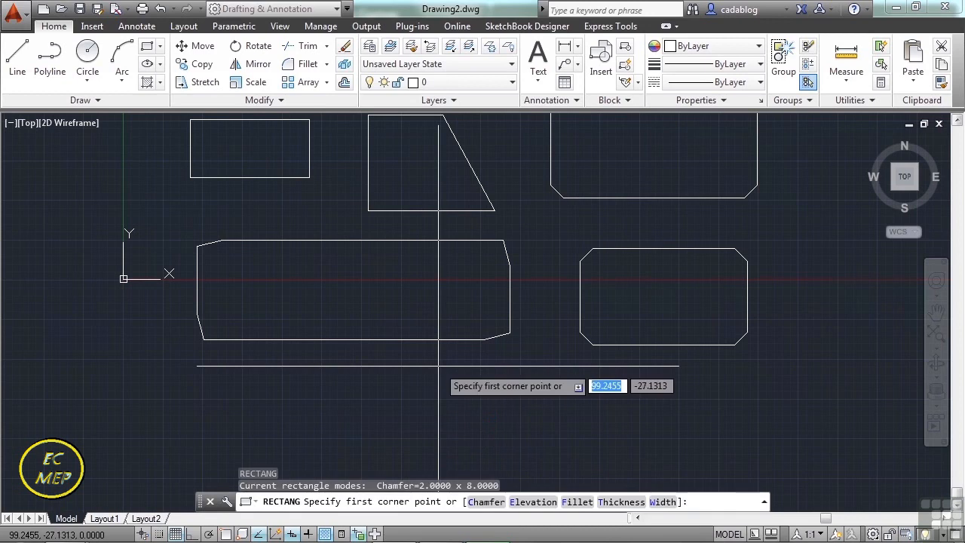
{"action": "left_click", "coordinate": [575, 502]}
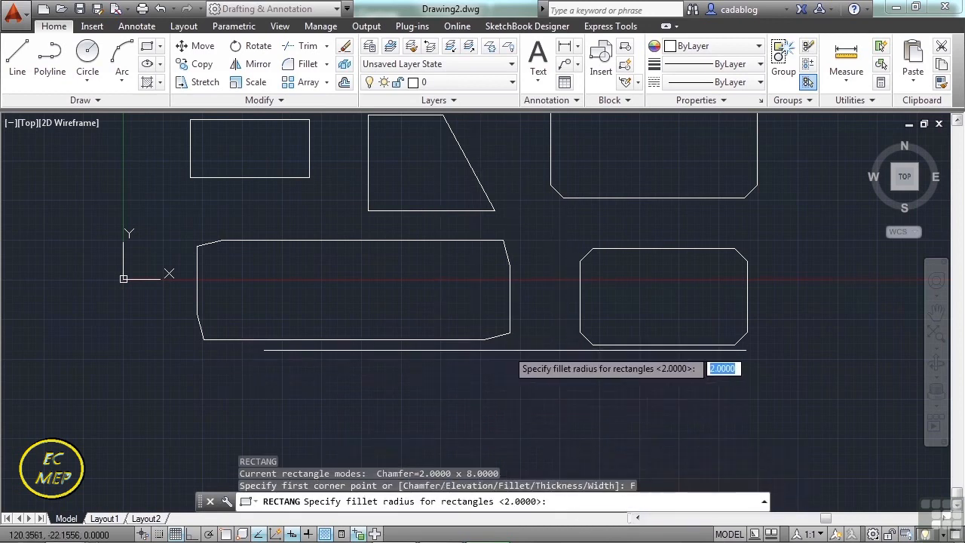
{"action": "type", "text": "5"}
{"action": "key", "text": "Return"}
{"action": "middle_click_drag", "start_coordinate": [449, 328], "coordinate": [492, 230]}
{"action": "left_click", "coordinate": [338, 313]}
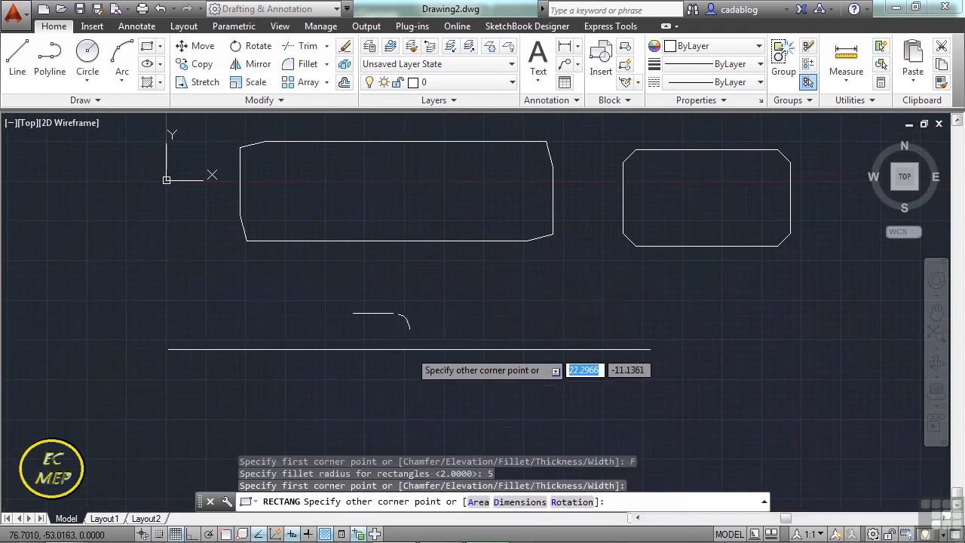
{"action": "left_click", "coordinate": [508, 414]}
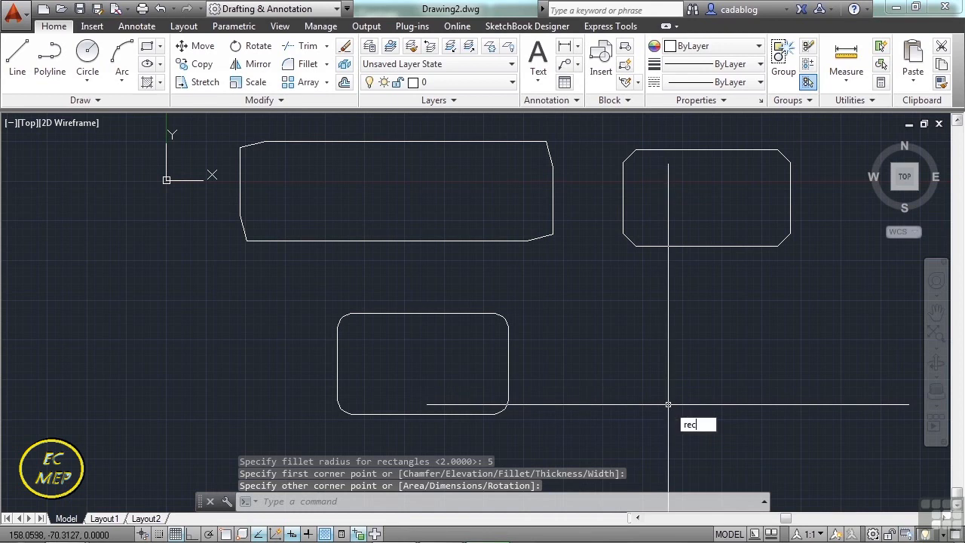
Draw a rectangle about 37 by 21 at an elevation of 40, right of the filleted one.
{"action": "key", "text": "Return"}
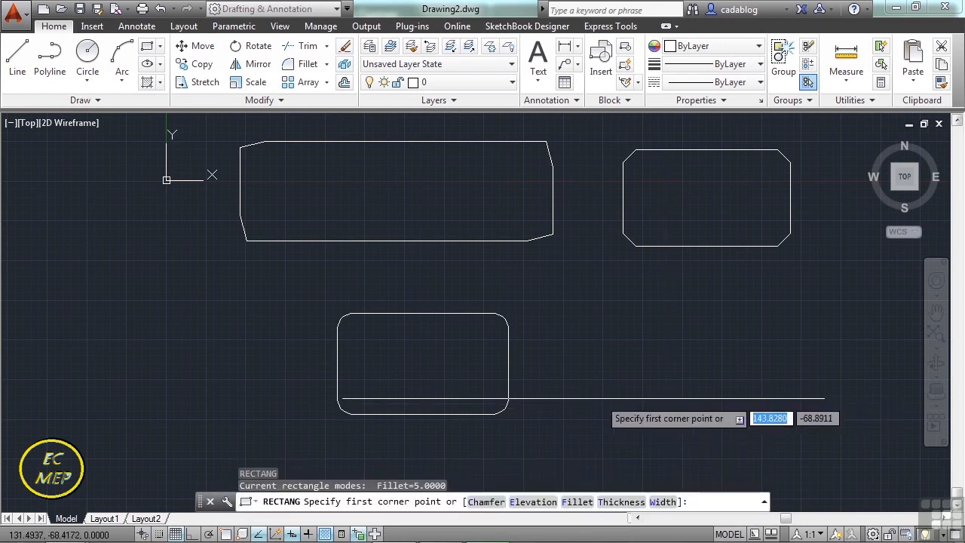
{"action": "left_click", "coordinate": [527, 501]}
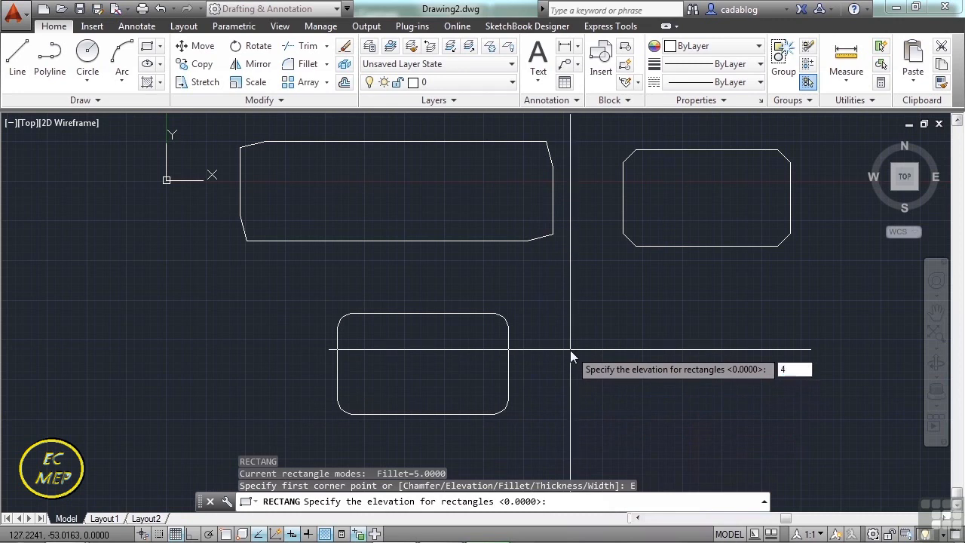
{"action": "type", "text": "40"}
{"action": "key", "text": "Return"}
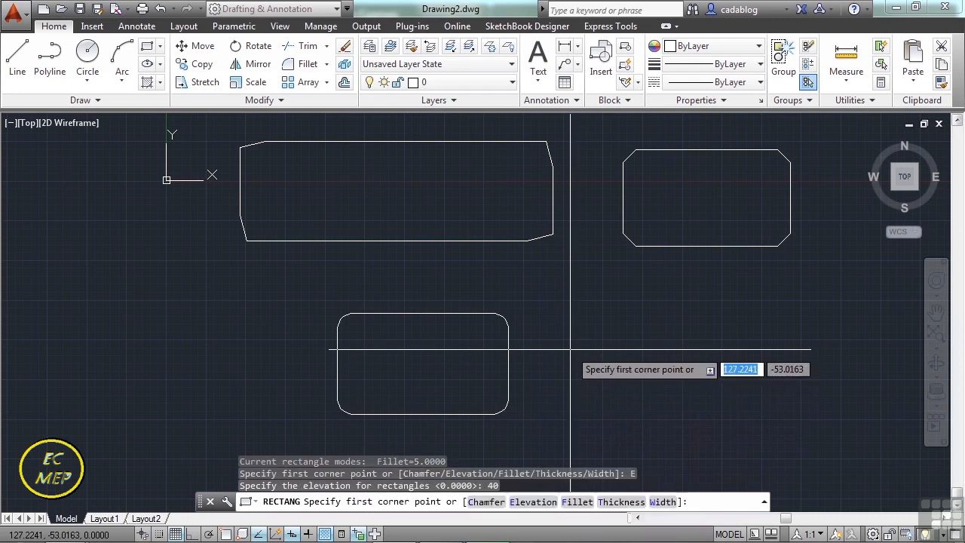
{"action": "left_click", "coordinate": [649, 316]}
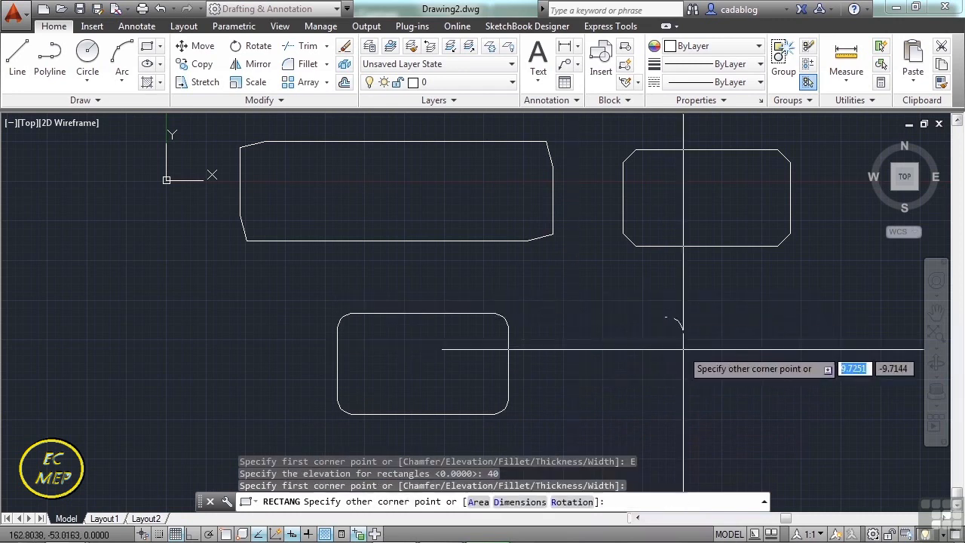
{"action": "left_click", "coordinate": [766, 383]}
Inspect the elevated rectangle's height from the front, and restore the World plan view.
{"action": "middle_click_drag", "start_coordinate": [693, 363], "coordinate": [621, 372]}
{"action": "middle_click_drag", "start_coordinate": [603, 403], "coordinate": [607, 238], "text": "shift"}
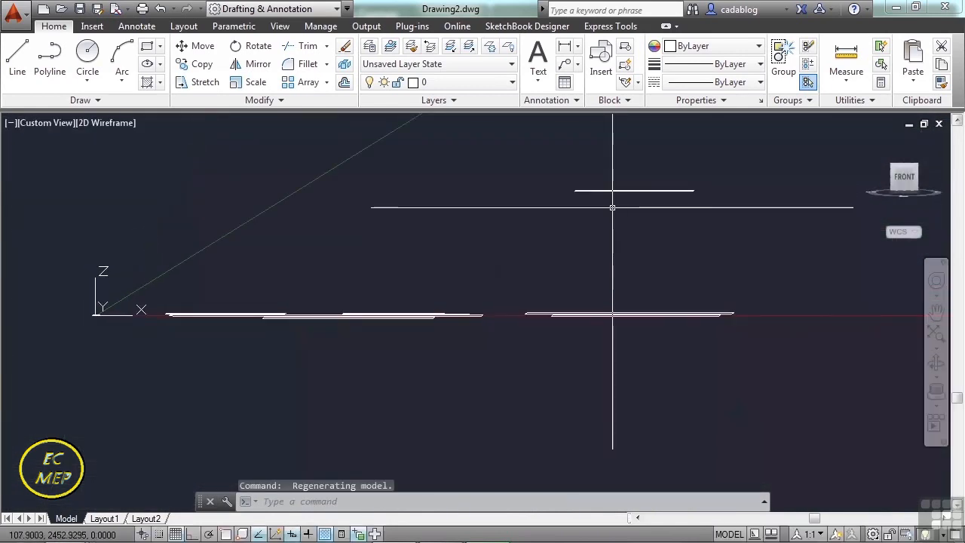
{"action": "middle_click_drag", "start_coordinate": [613, 209], "coordinate": [628, 259], "text": "shift"}
{"action": "type", "text": "an"}
{"action": "key", "text": "Return"}
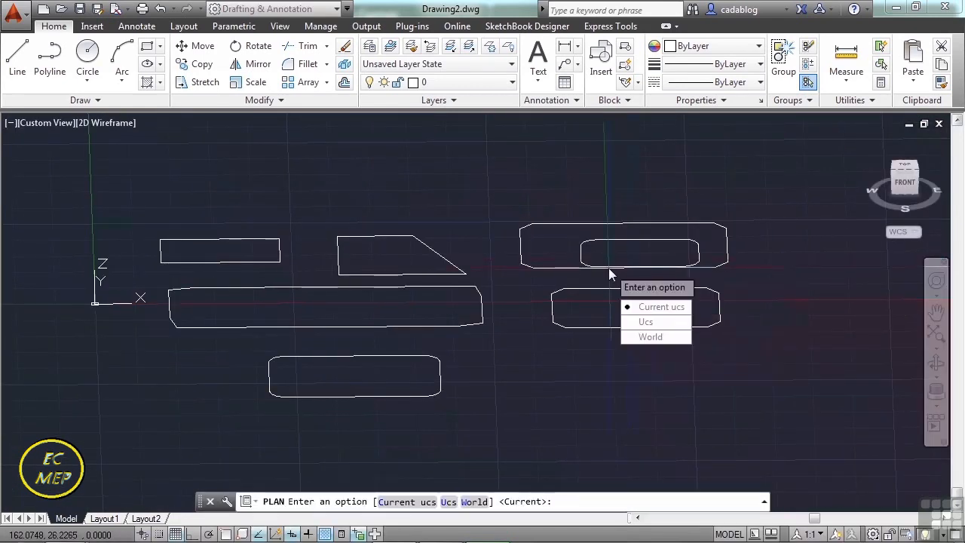
{"action": "left_click", "coordinate": [652, 337]}
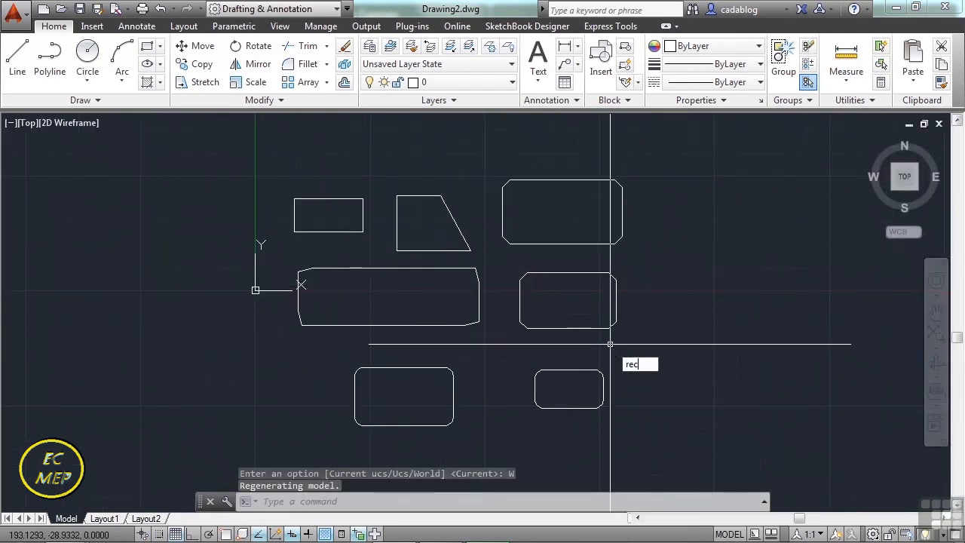
Draw a rectangle with a thickness of 5 to the right of the existing shapes.
{"action": "key", "text": "Return"}
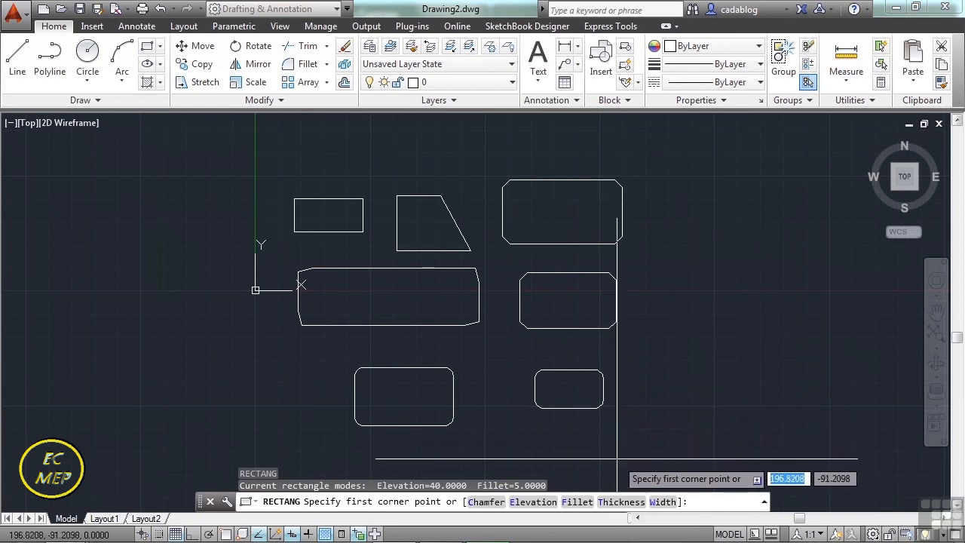
{"action": "left_click", "coordinate": [618, 503]}
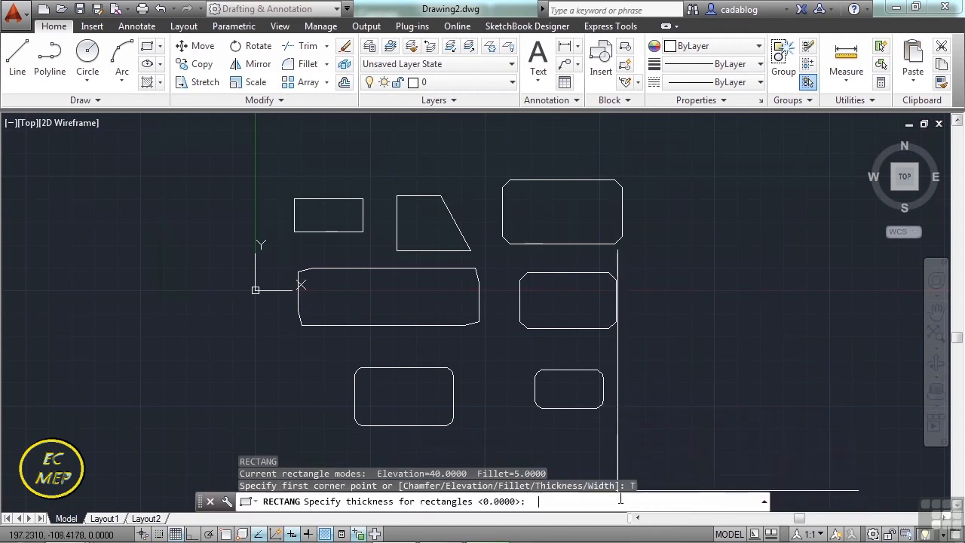
{"action": "type", "text": "5"}
{"action": "key", "text": "Return"}
{"action": "left_click", "coordinate": [669, 306]}
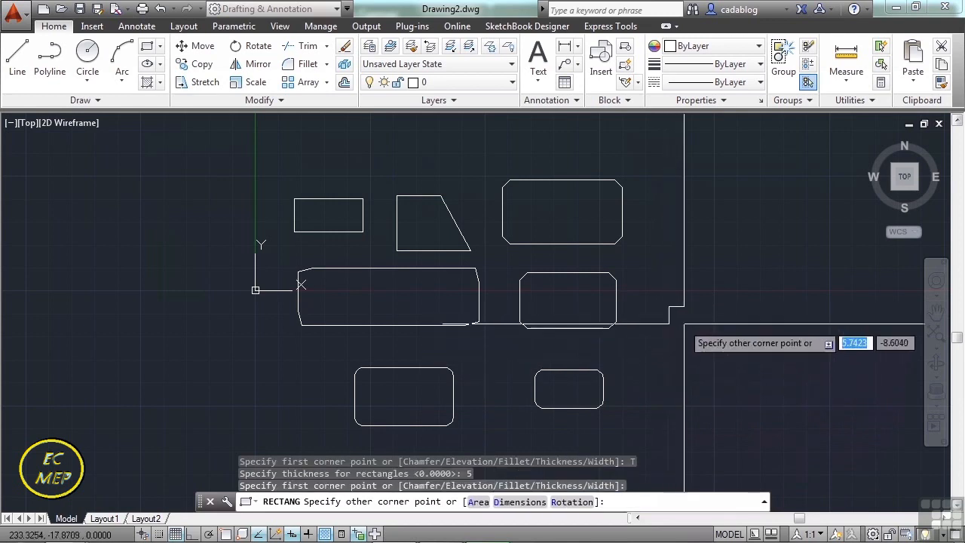
{"action": "left_click", "coordinate": [832, 387]}
Examine the thick rectangle's walls and rounded corners in a tilted 3D view, and return to the World plan view.
{"action": "mouse_move", "coordinate": [748, 372]}
{"action": "middle_mouse_down"}
{"action": "mouse_move", "coordinate": [659, 388]}
{"action": "mouse_move", "coordinate": [659, 366]}
{"action": "mouse_move", "coordinate": [632, 324]}
{"action": "mouse_move", "coordinate": [632, 267]}
{"action": "middle_mouse_up"}
{"action": "scroll", "coordinate": [632, 266], "scroll_direction": "up", "scroll_amount": 5}
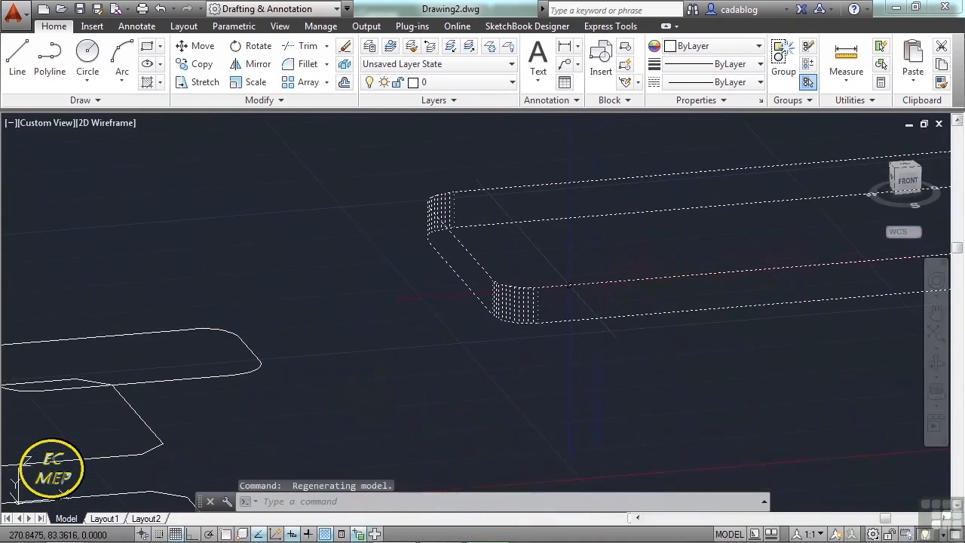
{"action": "type", "text": "plan"}
{"action": "key", "text": "Return"}
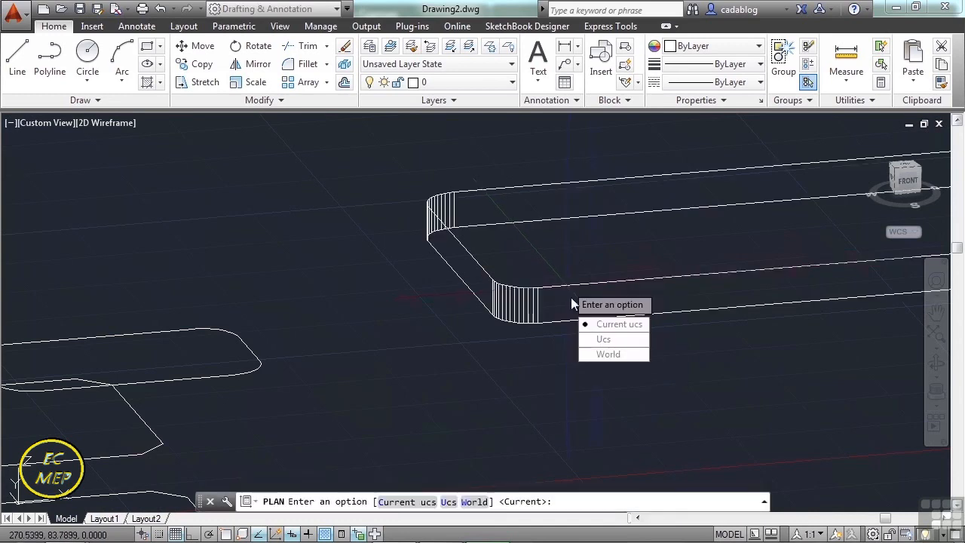
{"action": "left_click", "coordinate": [621, 363]}
Draw a rectangle with a line width of 5 above the thick rectangle.
{"action": "type", "text": "REC"}
{"action": "key", "text": "Return"}
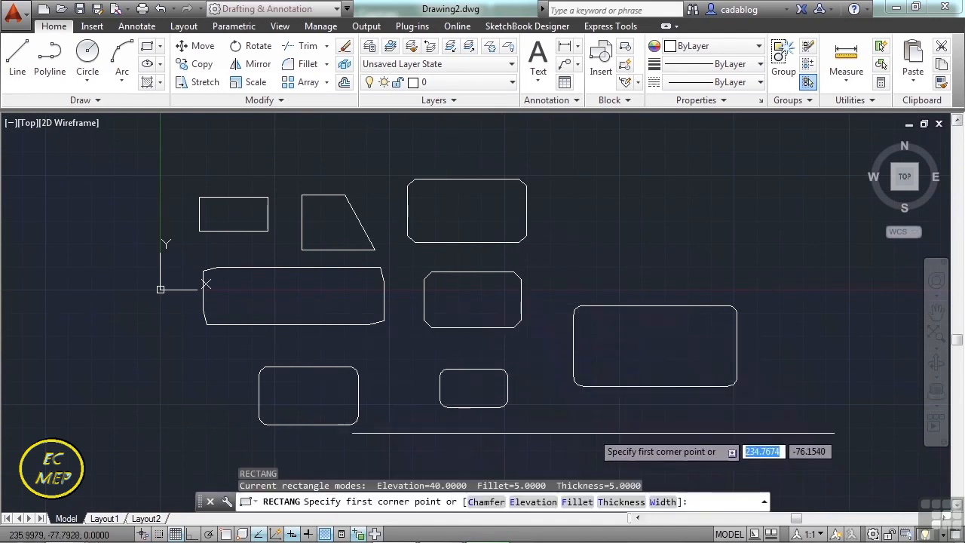
{"action": "left_click", "coordinate": [661, 502]}
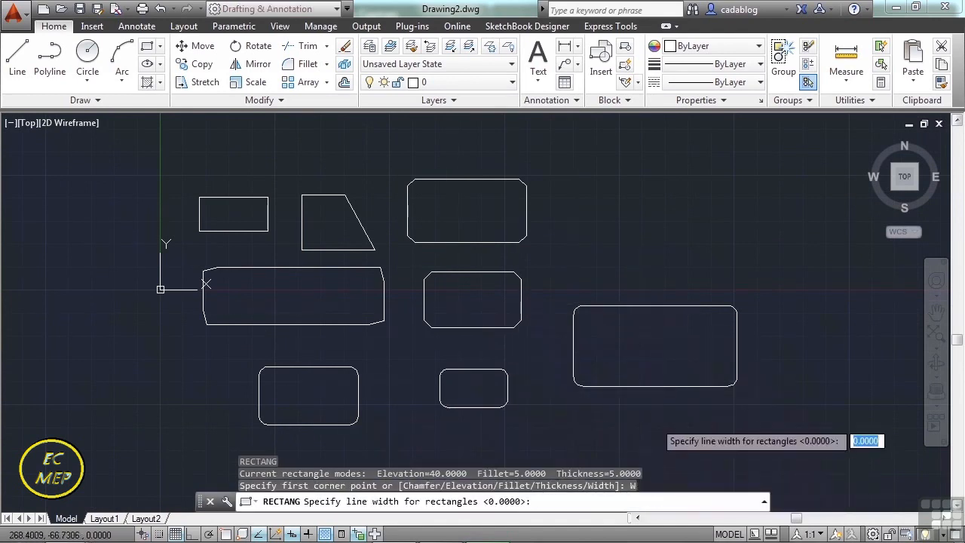
{"action": "type", "text": "5"}
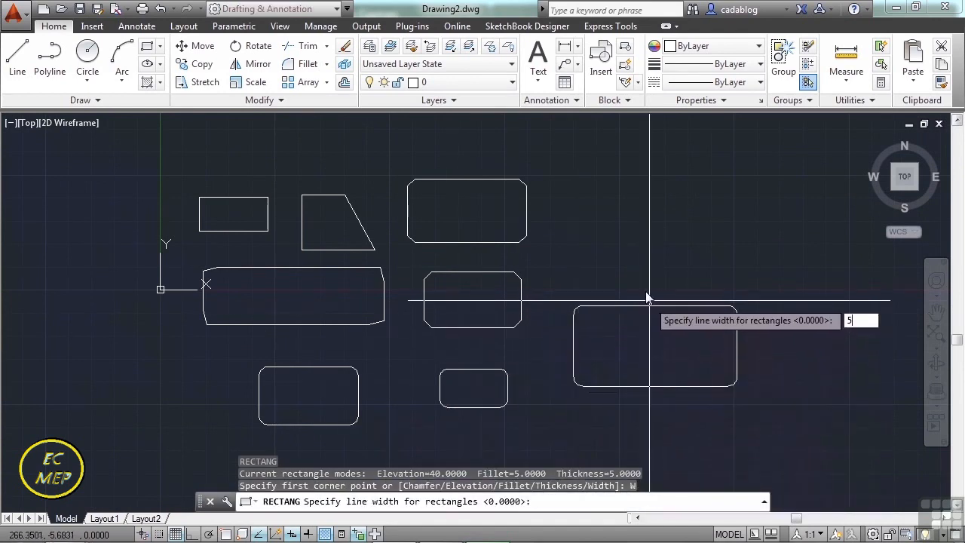
{"action": "key", "text": "Return"}
{"action": "left_click", "coordinate": [637, 185]}
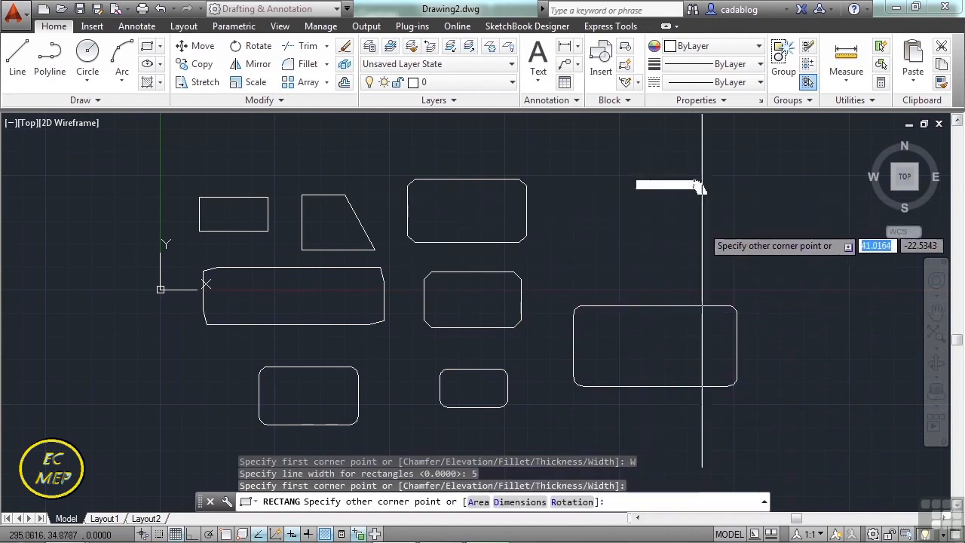
{"action": "left_click", "coordinate": [755, 253]}
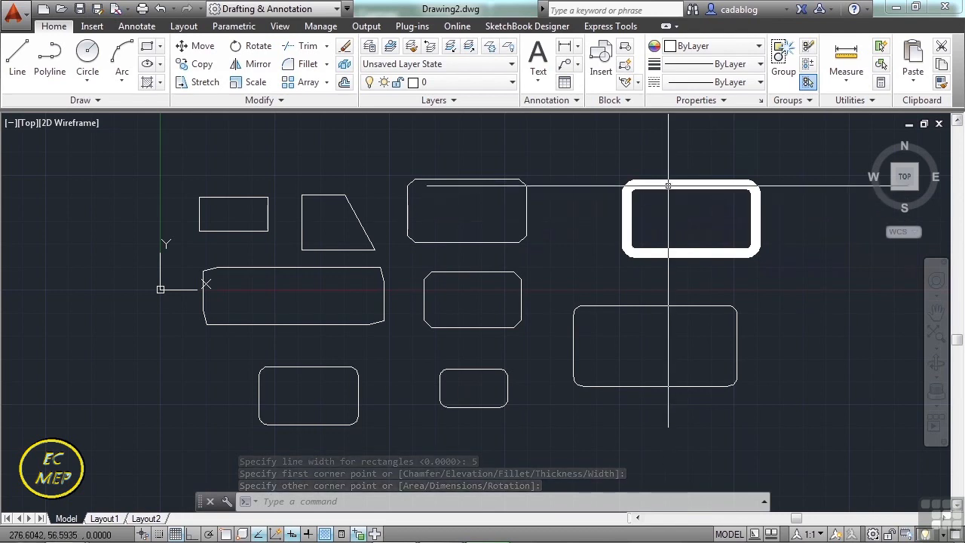
Compare the wide-line rectangle with the thick one in a tilted 3D view, and return to the World plan view.
{"action": "middle_click_drag", "start_coordinate": [668, 205], "coordinate": [660, 219]}
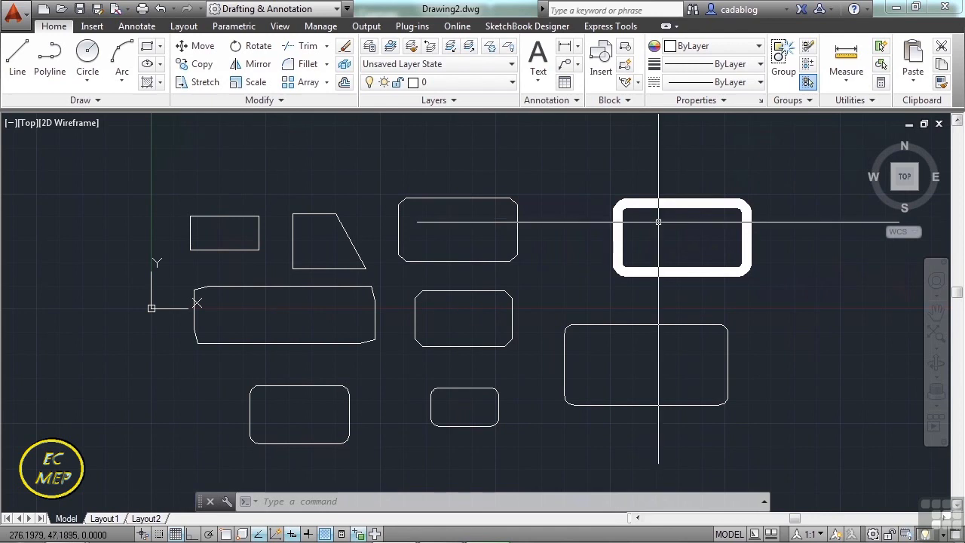
{"action": "mouse_move", "coordinate": [644, 245]}
{"action": "middle_mouse_down", "text": "shift"}
{"action": "mouse_move", "coordinate": [651, 236]}
{"action": "mouse_move", "coordinate": [623, 204]}
{"action": "mouse_move", "coordinate": [623, 132]}
{"action": "middle_mouse_up", "text": "shift"}
{"action": "scroll", "coordinate": [626, 192], "scroll_direction": "up", "scroll_amount": 4}
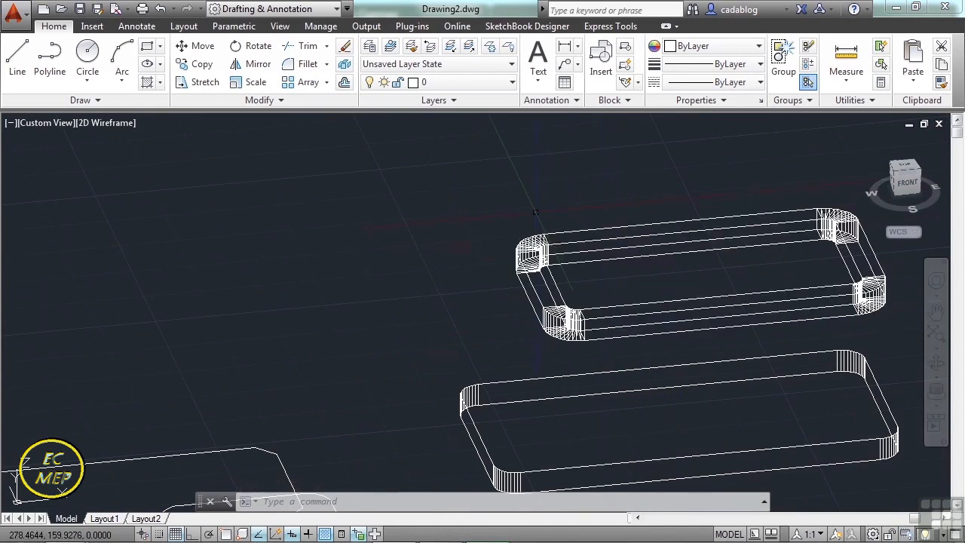
{"action": "scroll", "coordinate": [537, 211], "scroll_direction": "down", "scroll_amount": 2}
{"action": "middle_click_drag", "start_coordinate": [594, 215], "coordinate": [582, 271], "text": "shift"}
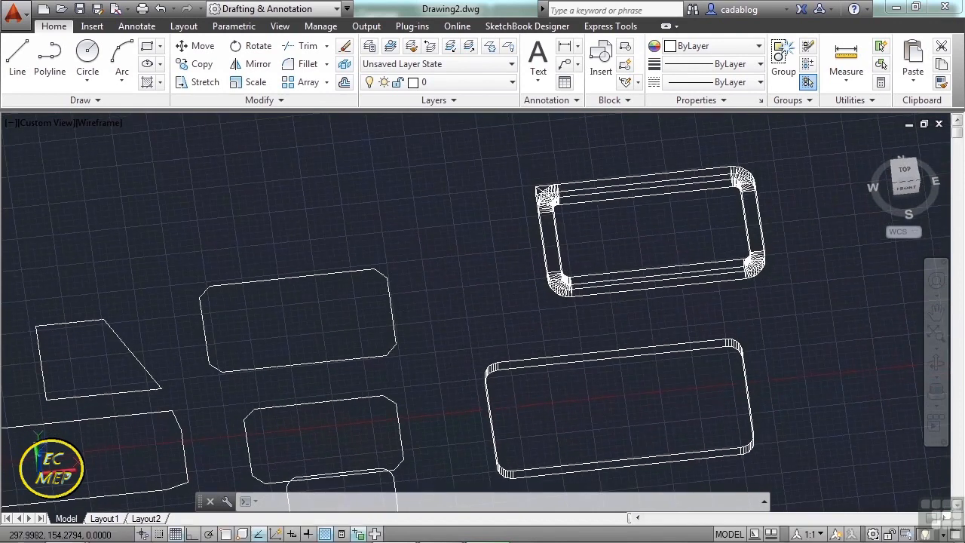
{"action": "type", "text": "plan"}
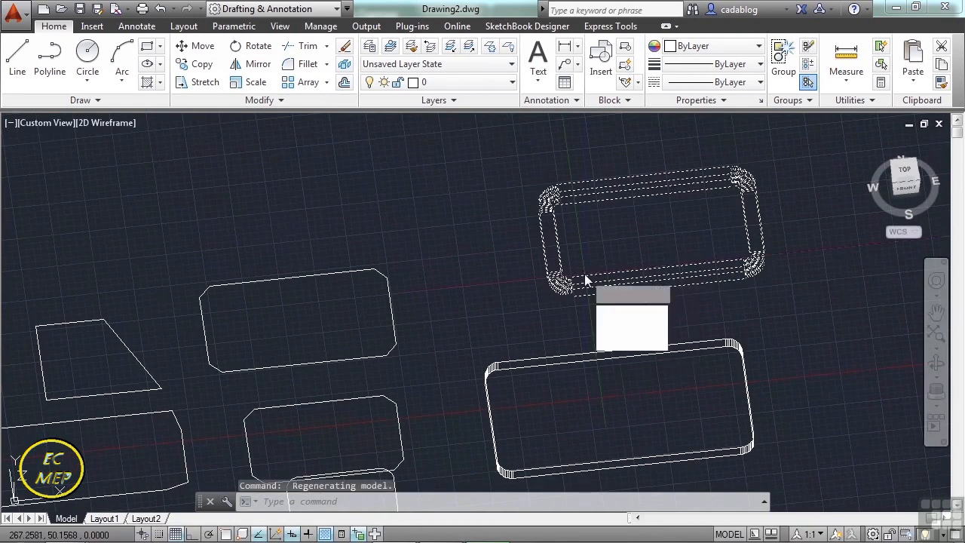
{"action": "key", "text": "Return"}
{"action": "type", "text": "w"}
{"action": "key", "text": "Return"}
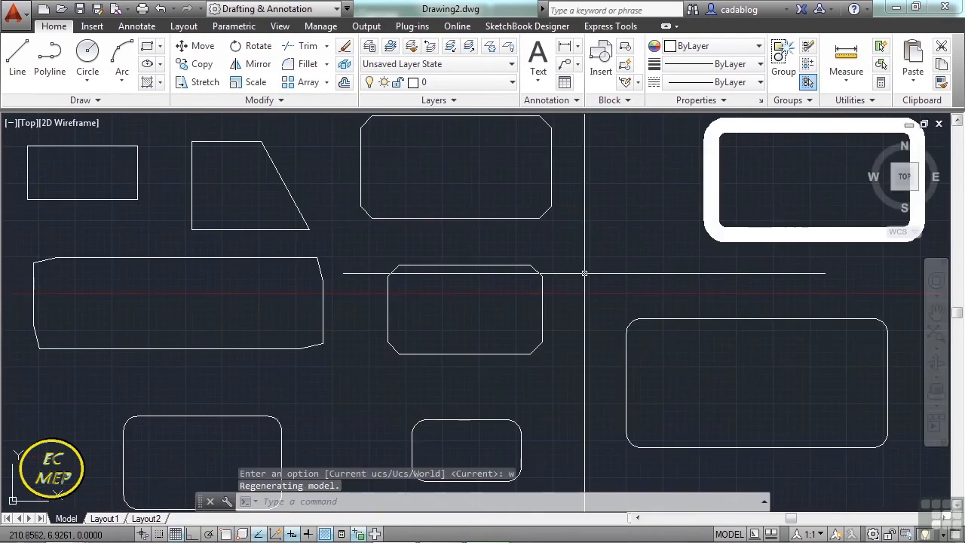
{"action": "scroll", "coordinate": [570, 276], "scroll_direction": "down", "scroll_amount": 2}
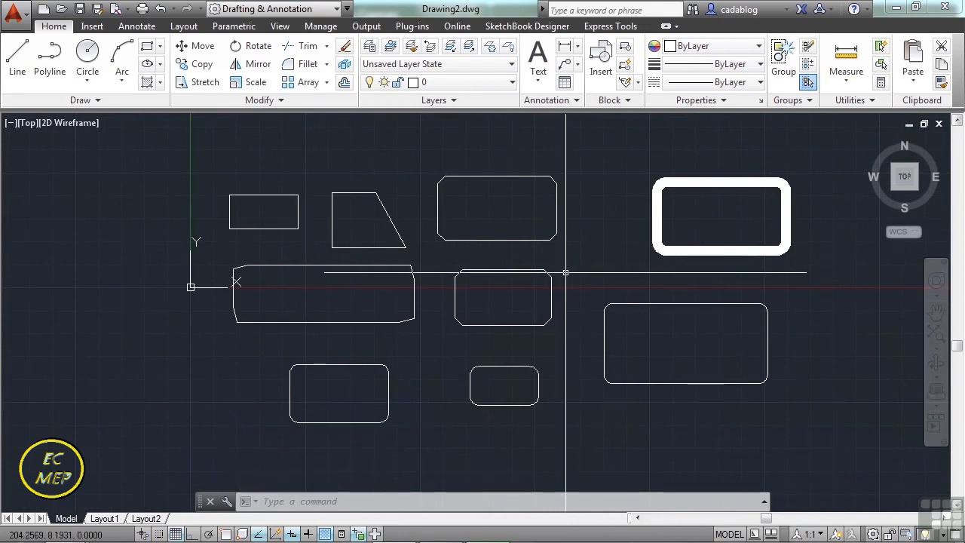
{"action": "scroll", "coordinate": [466, 269], "scroll_direction": "down", "scroll_amount": 2}
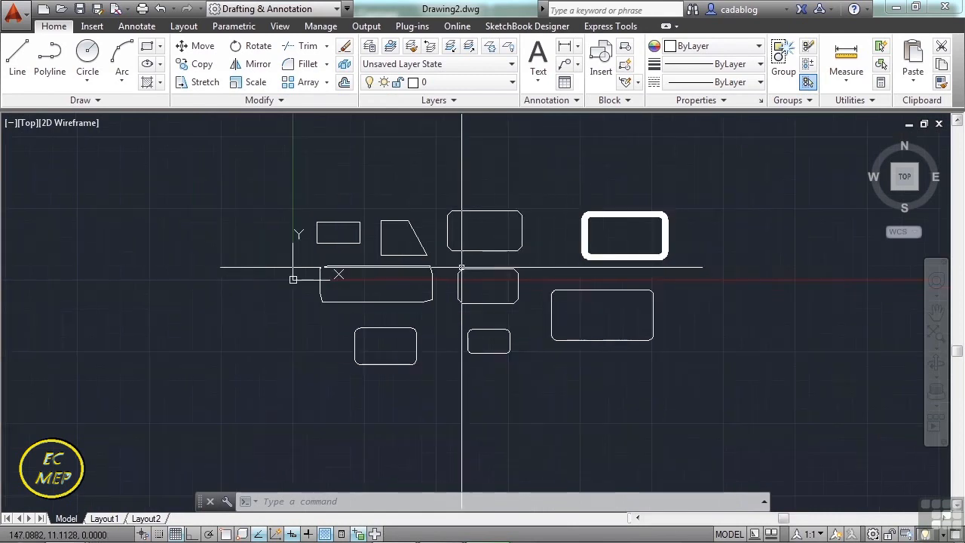
Draw a wide-line rectangle rotated 127° across the thick rectangle, picking its rotation angle and opposite corner freehand.
{"action": "type", "text": "rec"}
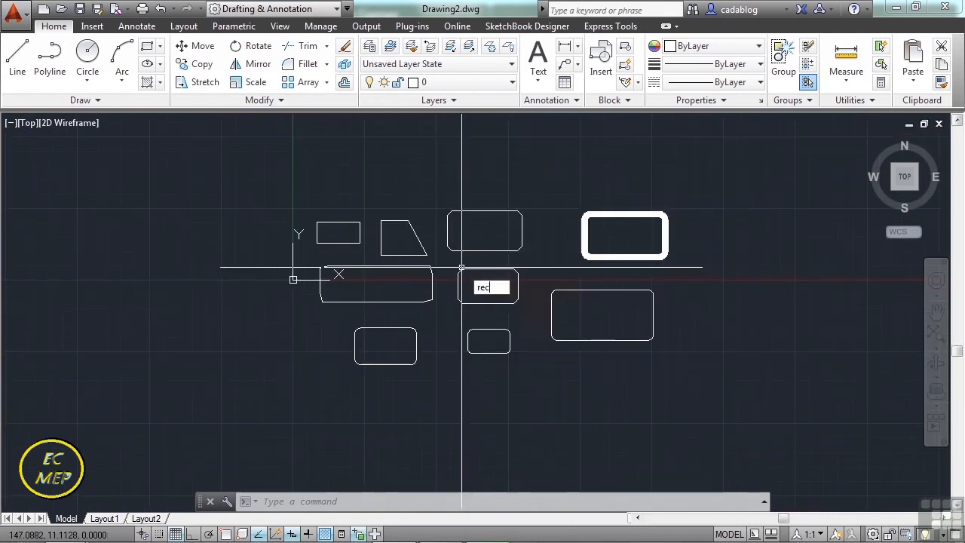
{"action": "key", "text": "Return"}
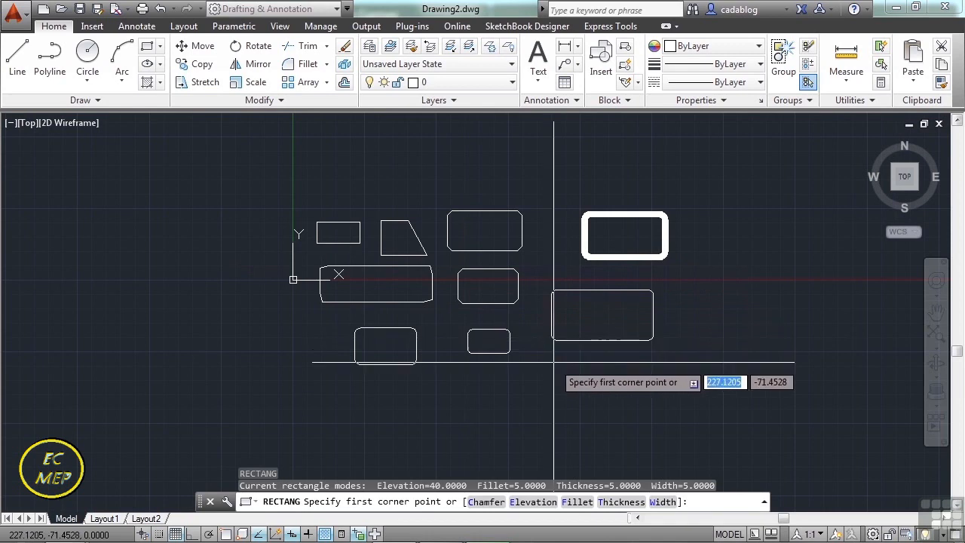
{"action": "left_click", "coordinate": [557, 374]}
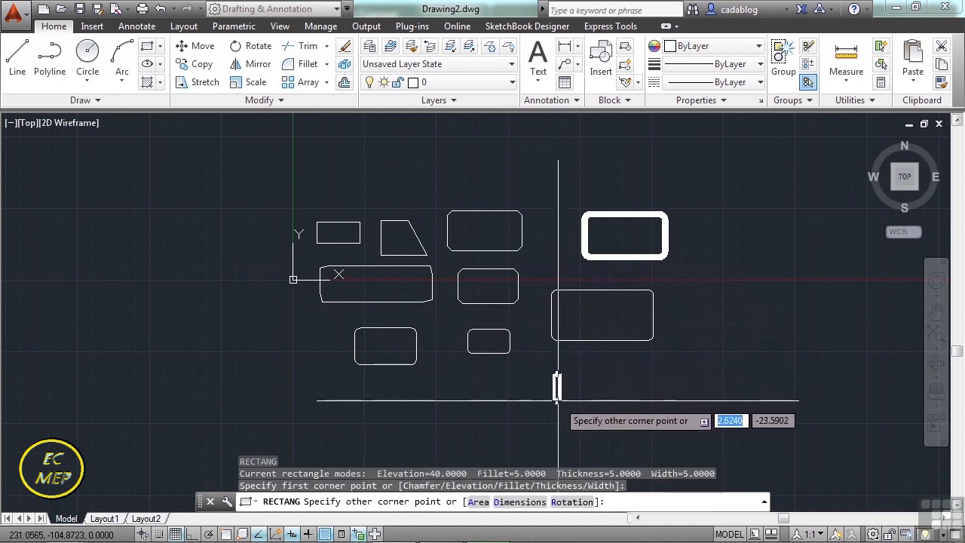
{"action": "left_click", "coordinate": [557, 503]}
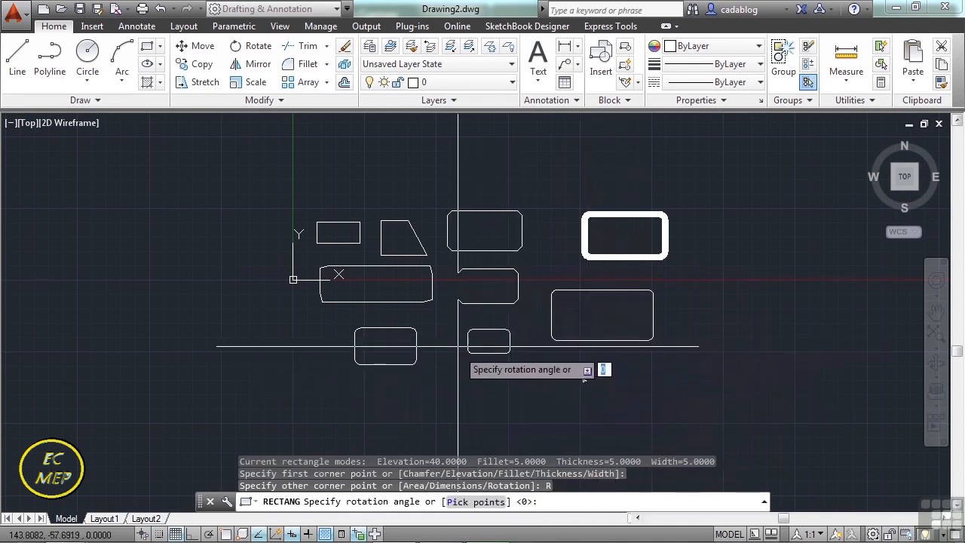
{"action": "left_click", "coordinate": [506, 306]}
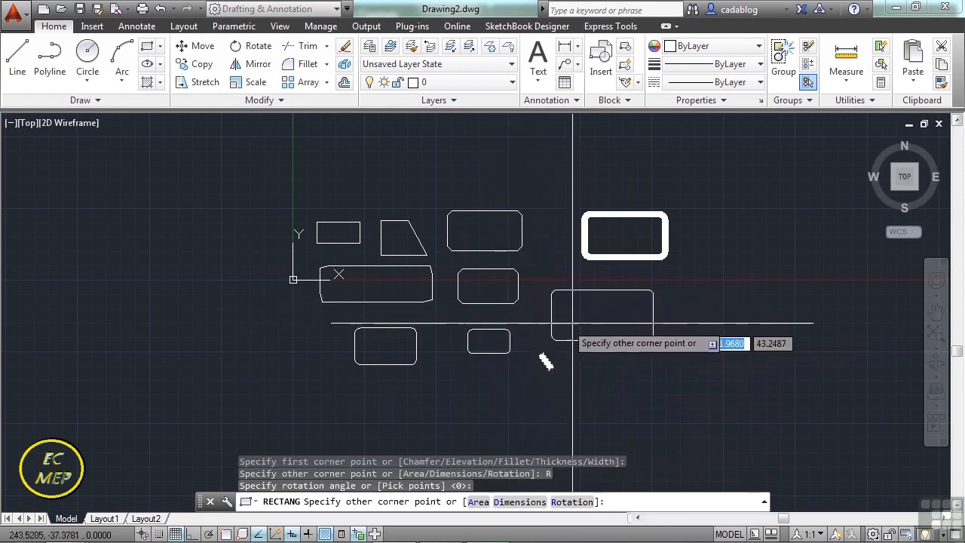
{"action": "left_click", "coordinate": [606, 271]}
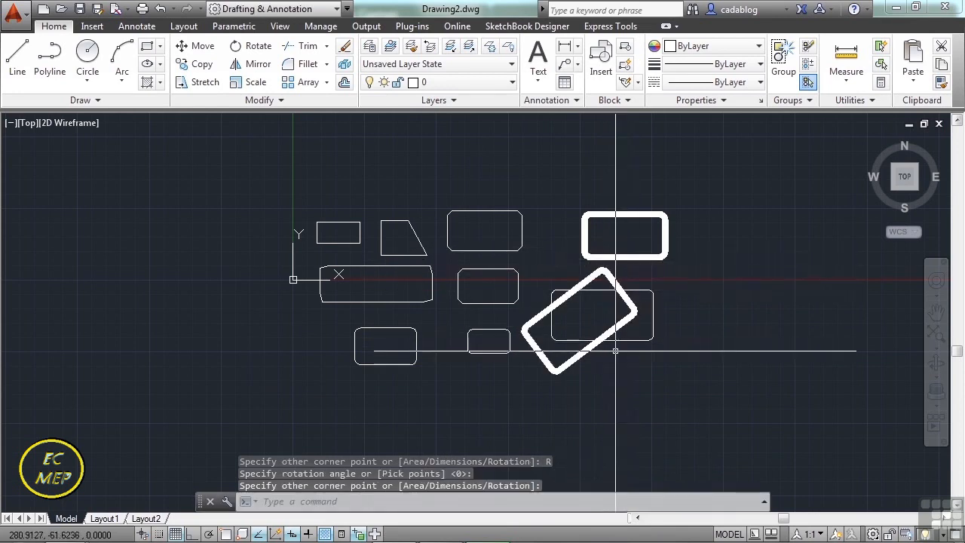
Draw another wide-line rectangle below and to the right of the rotated one, with its rotation angle set to 0.
{"action": "key", "text": "Return"}
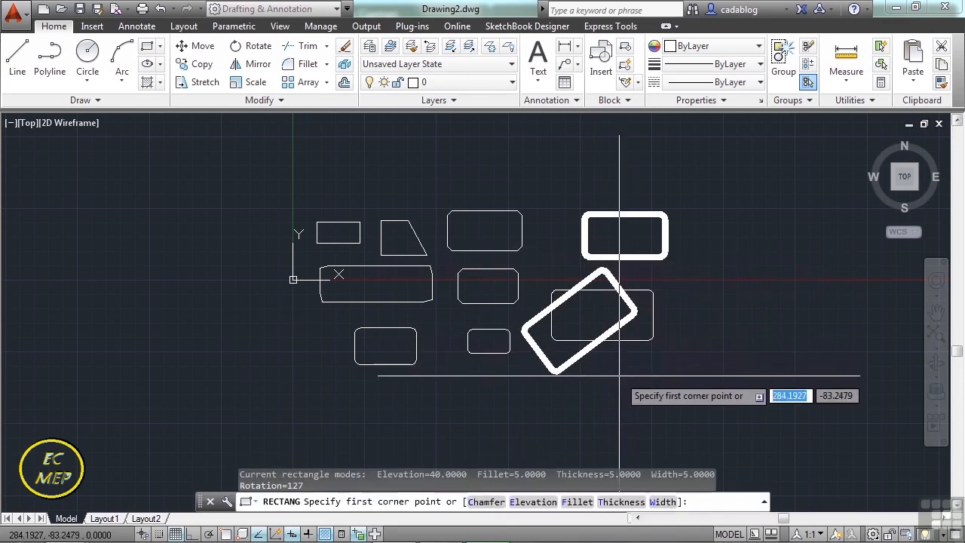
{"action": "left_click", "coordinate": [626, 386]}
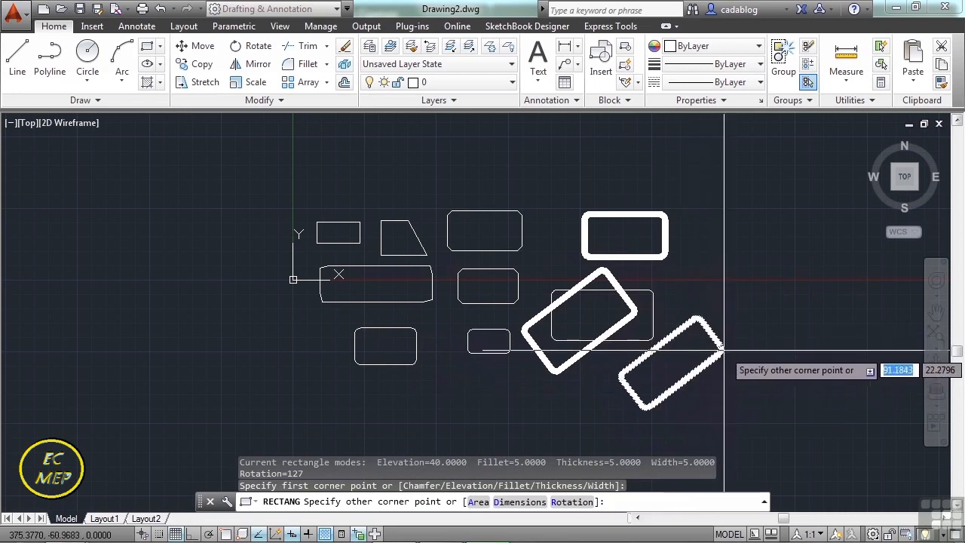
{"action": "type", "text": "r"}
{"action": "key", "text": "Return"}
{"action": "type", "text": "0"}
{"action": "key", "text": "Return"}
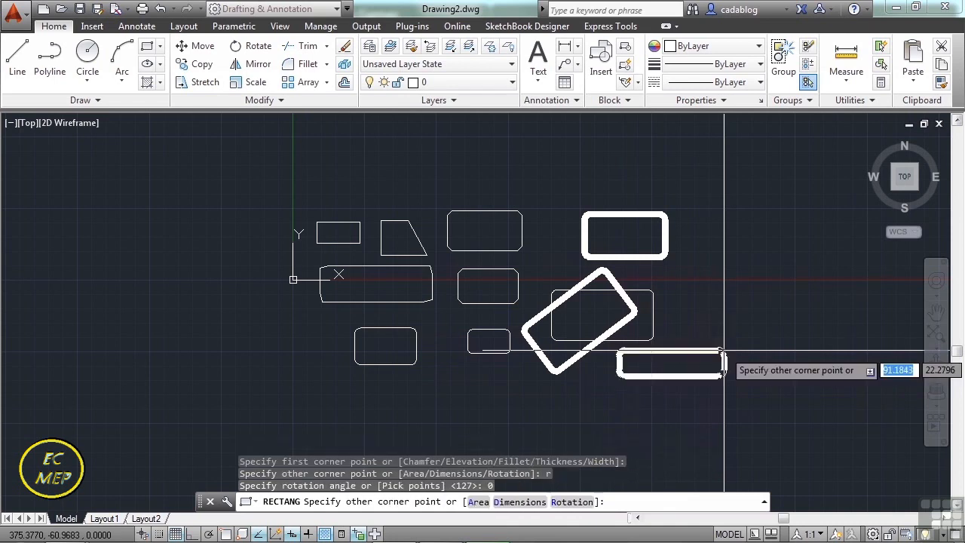
Draw a rectangle below the rotated one by area, with an area of 1000 and a length of 200.
{"action": "scroll", "coordinate": [647, 316], "scroll_direction": "up", "scroll_amount": 5}
{"action": "key", "text": "Return"}
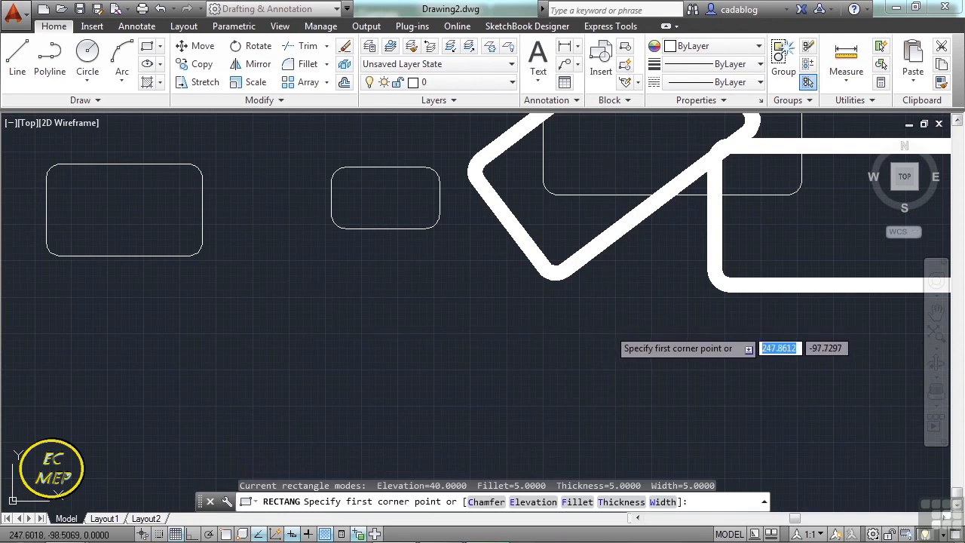
{"action": "left_click", "coordinate": [446, 315]}
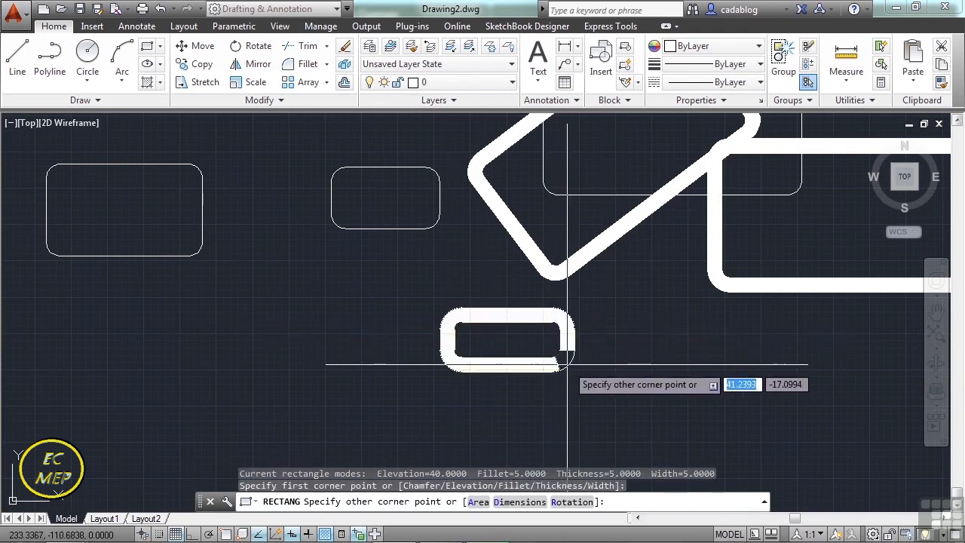
{"action": "type", "text": "a"}
{"action": "key", "text": "Return"}
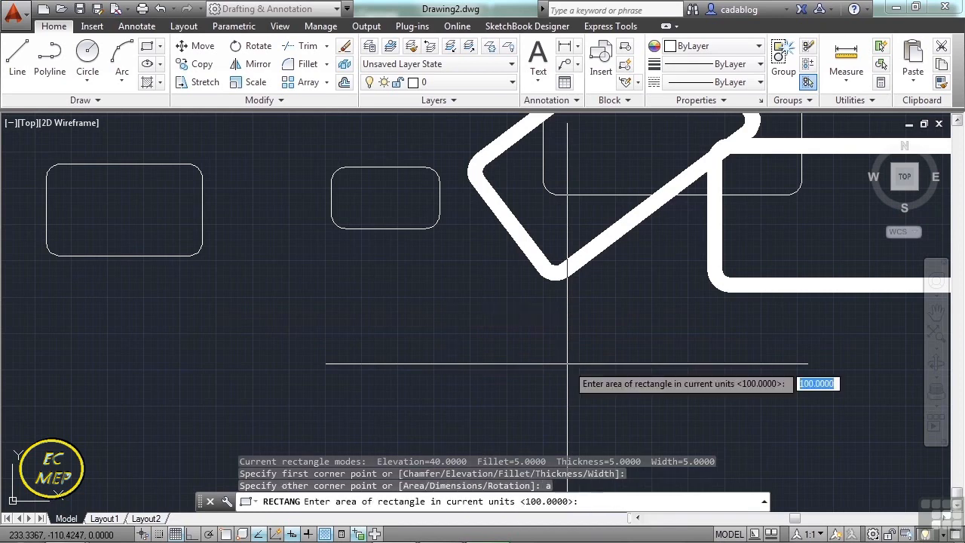
{"action": "type", "text": "1000"}
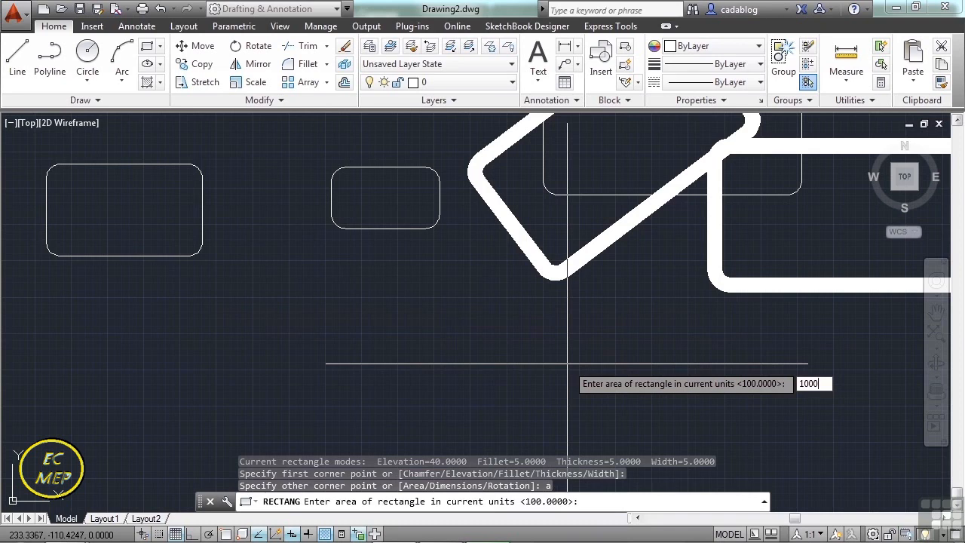
{"action": "key", "text": "Return"}
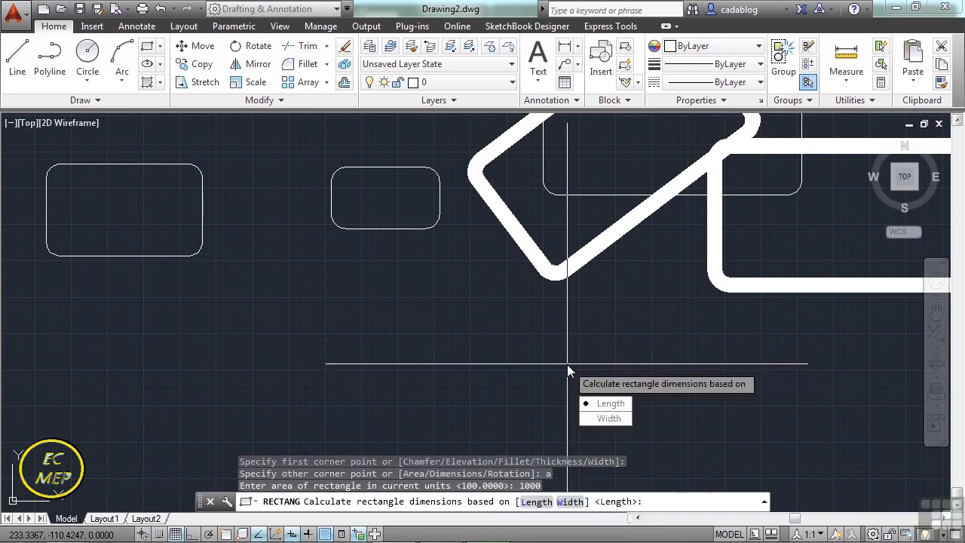
{"action": "left_click", "coordinate": [608, 405]}
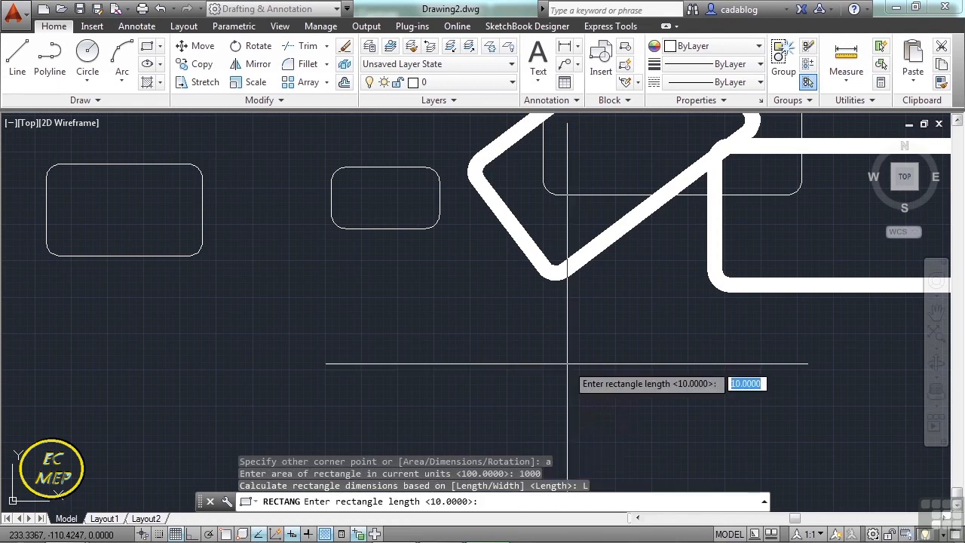
{"action": "type", "text": "200"}
{"action": "key", "text": "Return"}
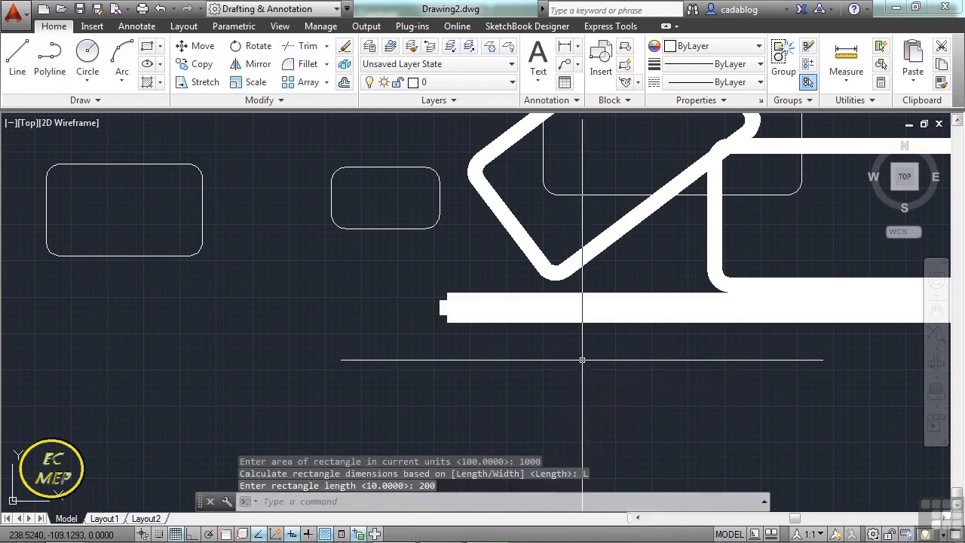
Draw another rectangle by area from a corner below the long bar, using an area of 1000 and a length of 20.
{"action": "scroll", "coordinate": [583, 360], "scroll_direction": "down", "scroll_amount": 5}
{"action": "scroll", "coordinate": [463, 335], "scroll_direction": "up", "scroll_amount": 5}
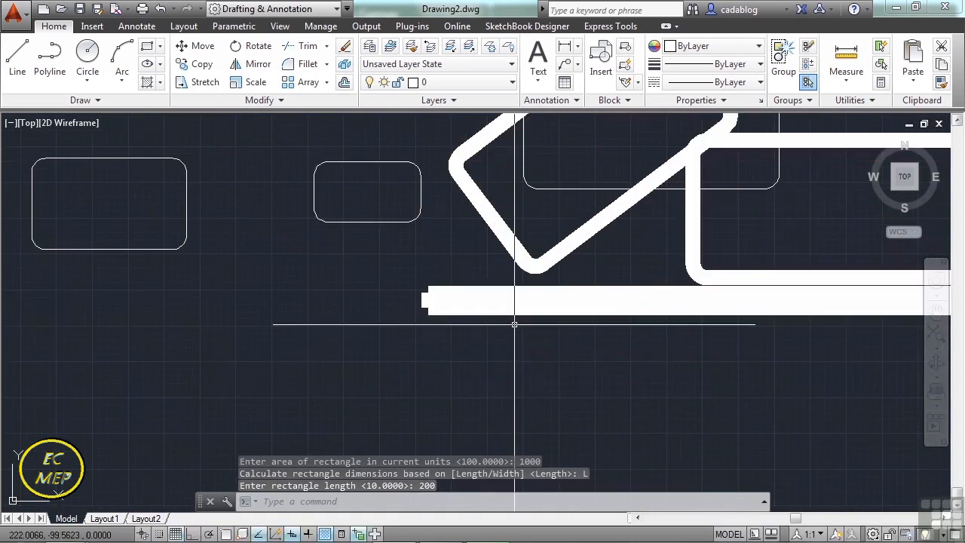
{"action": "scroll", "coordinate": [516, 329], "scroll_direction": "down", "scroll_amount": 2}
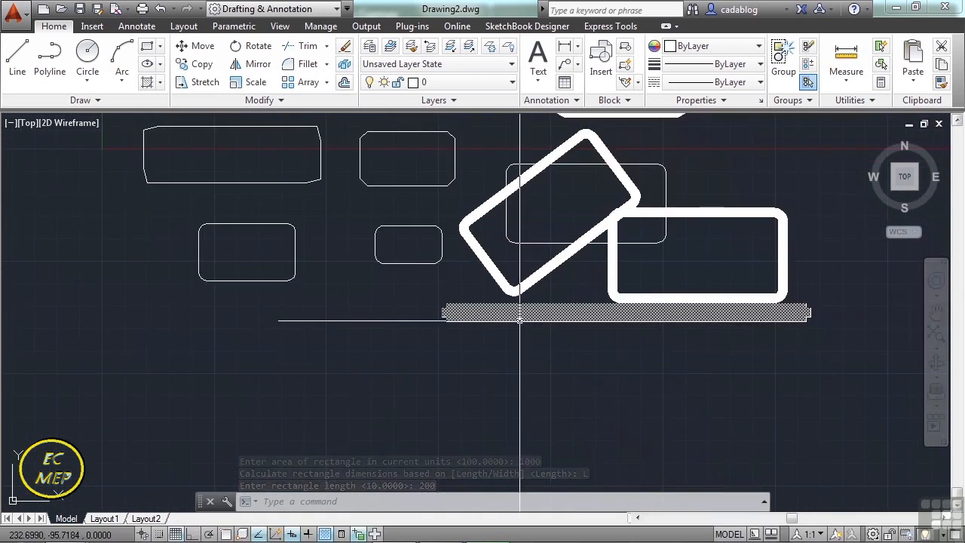
{"action": "type", "text": "rec"}
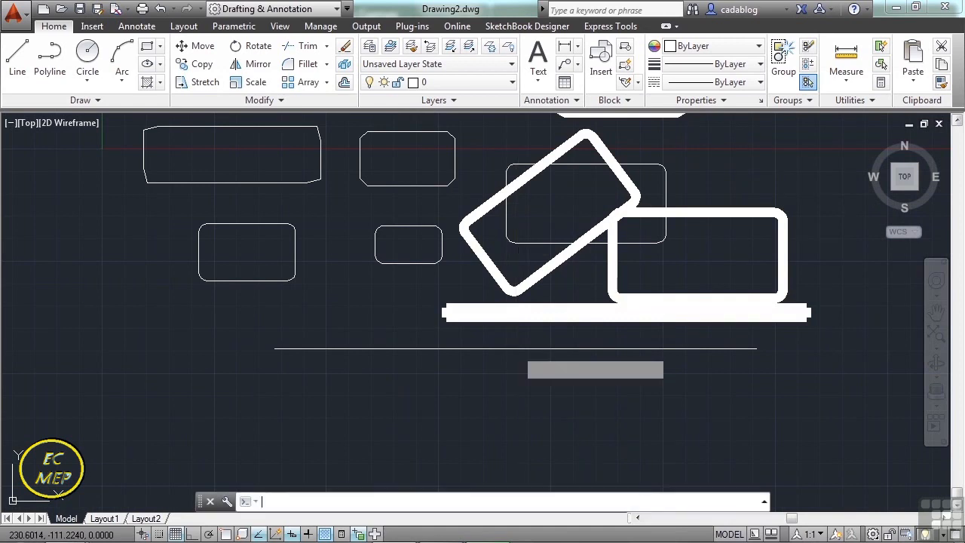
{"action": "key", "text": "Return"}
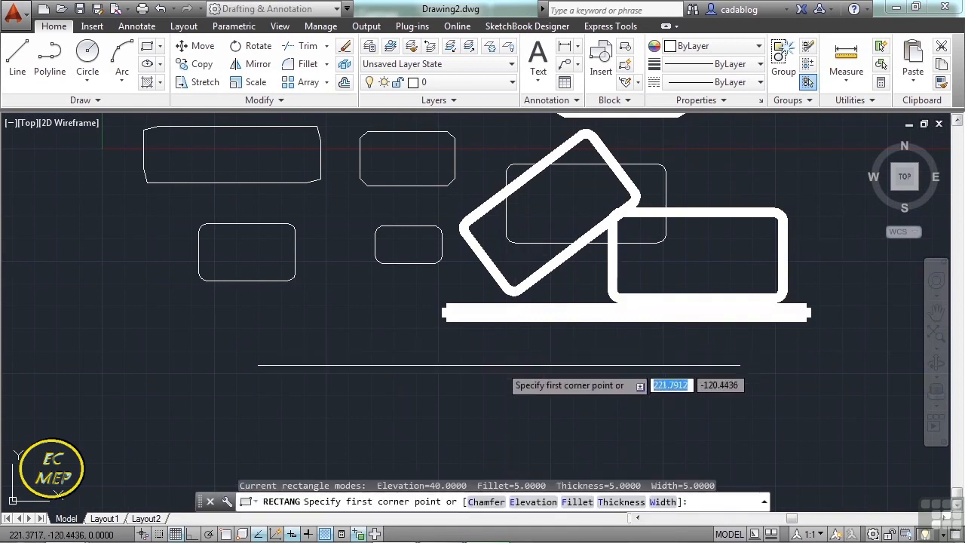
{"action": "left_click", "coordinate": [501, 369]}
{"action": "type", "text": "a"}
{"action": "key", "text": "Return"}
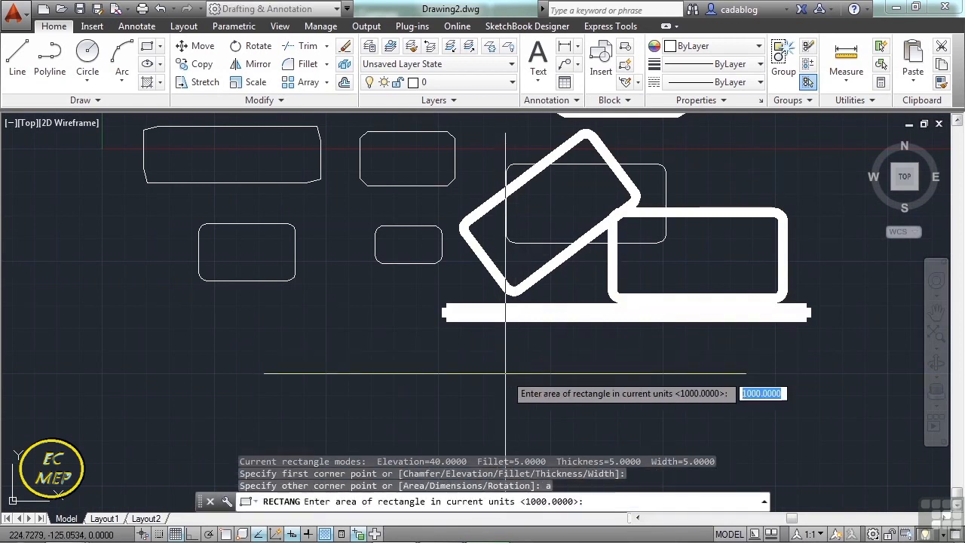
{"action": "type", "text": "2"}
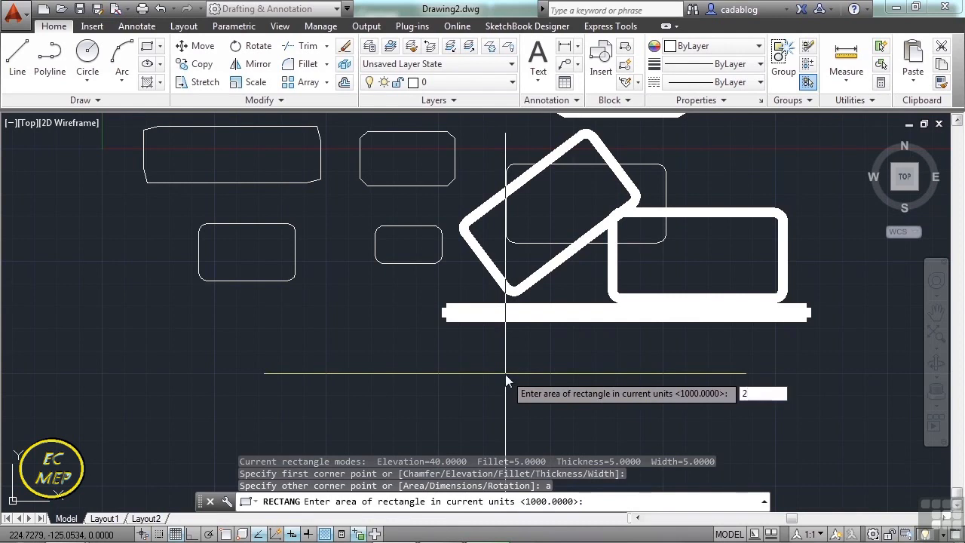
{"action": "key", "text": "BackSpace"}
{"action": "key", "text": "Return"}
{"action": "key", "text": "Return"}
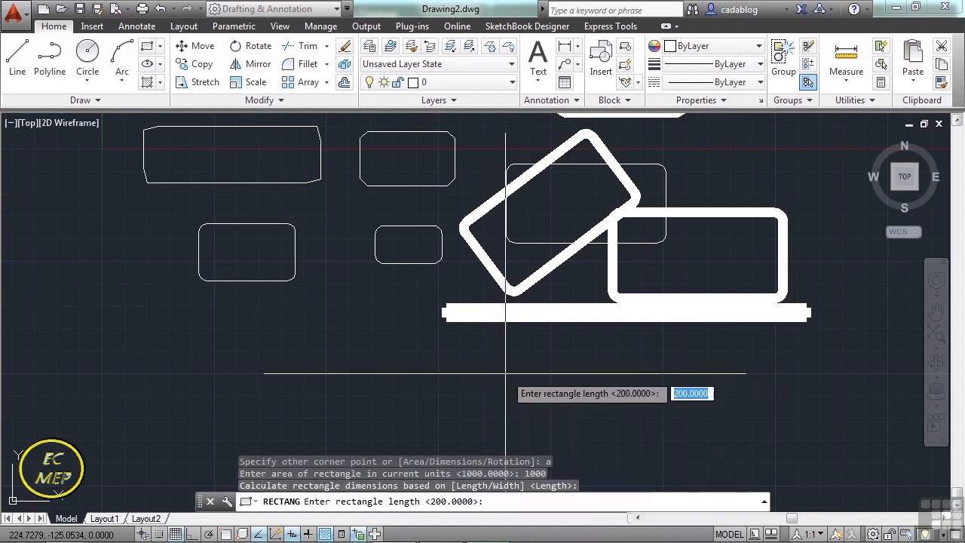
{"action": "type", "text": "20"}
{"action": "key", "text": "Return"}
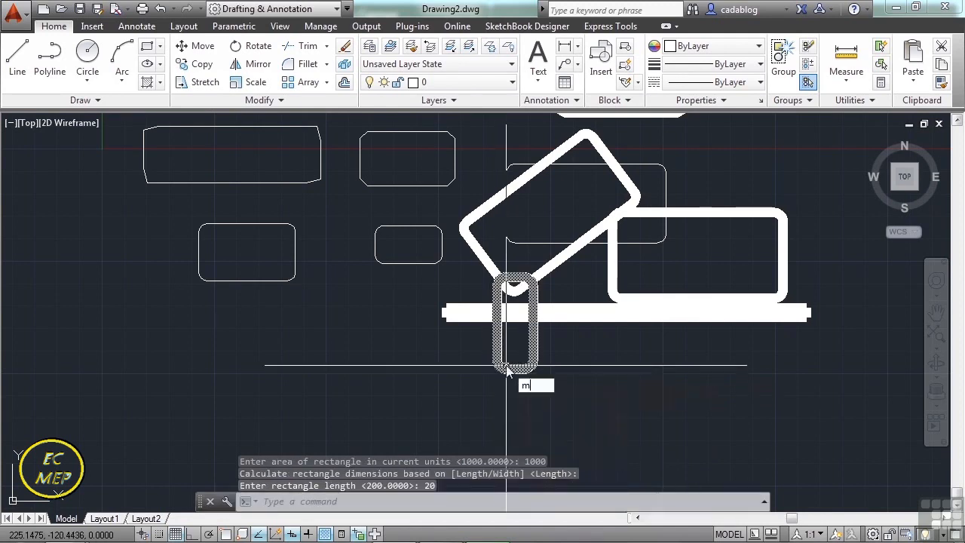
Move the narrow upright rectangle off the long bar to the empty area at the bar's left.
{"action": "type", "text": "m"}
{"action": "key", "text": "Return"}
{"action": "left_click", "coordinate": [509, 369]}
{"action": "key", "text": "Return"}
{"action": "left_click", "coordinate": [515, 370]}
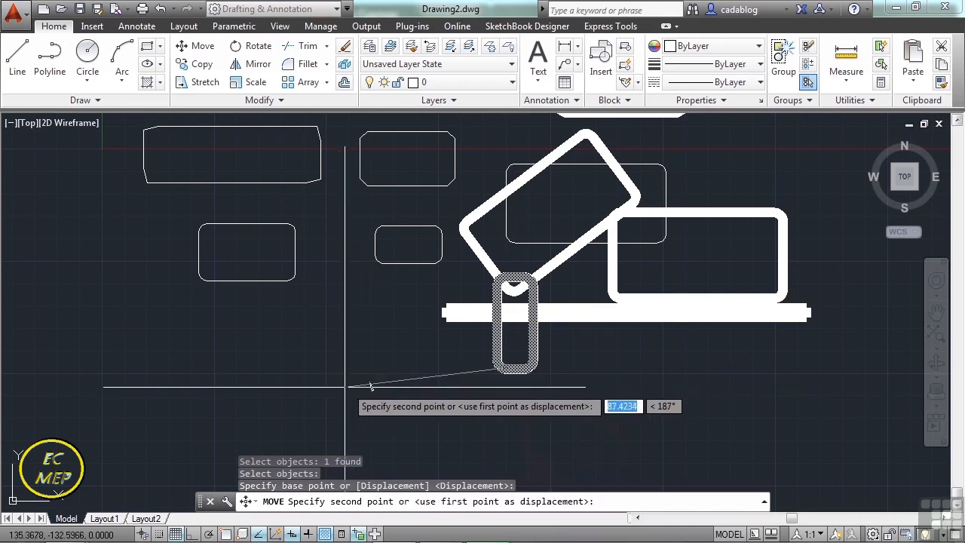
{"action": "left_click", "coordinate": [349, 390]}
Draw a rectangle by dimensions below the left end of the long bar, with a length of 30 and a width of 50.
{"action": "scroll", "coordinate": [355, 360], "scroll_direction": "up", "scroll_amount": 2}
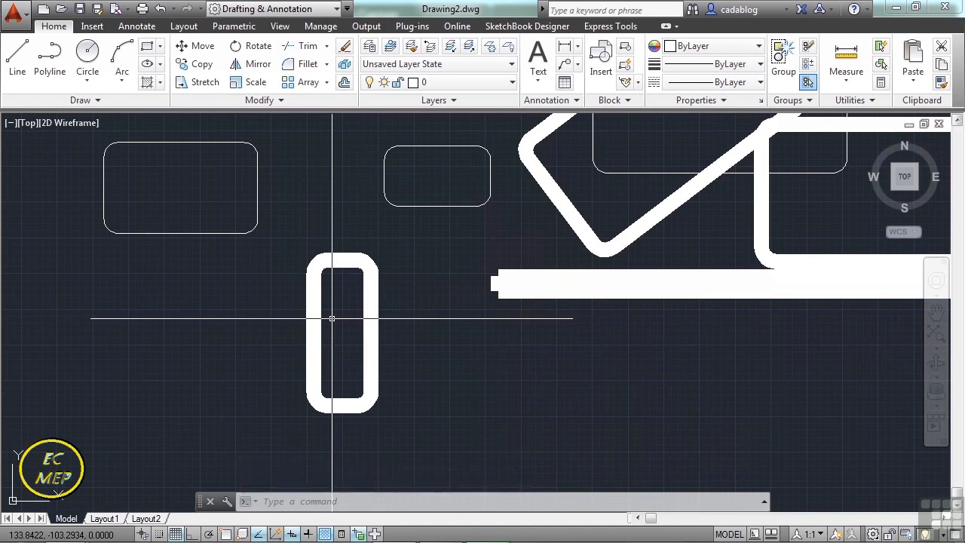
{"action": "scroll", "coordinate": [332, 318], "scroll_direction": "down", "scroll_amount": 2}
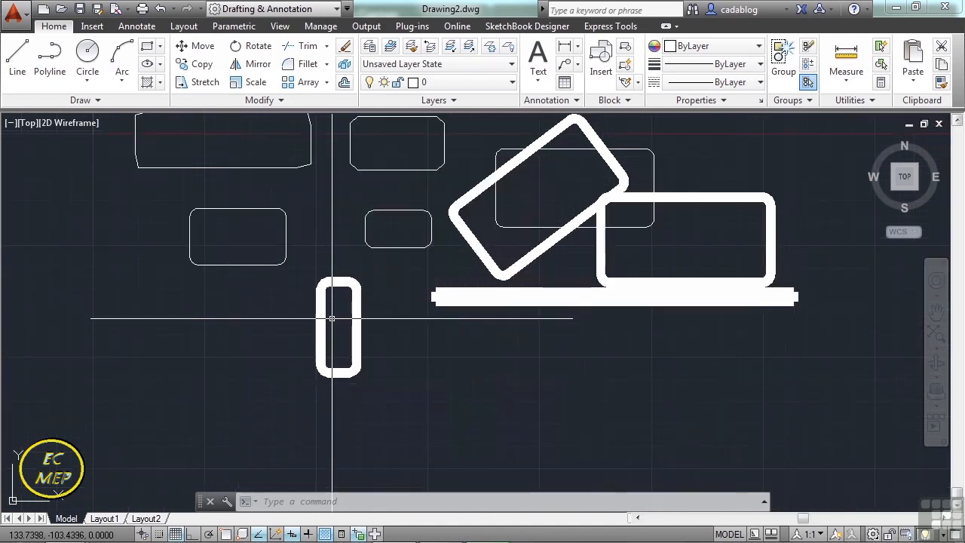
{"action": "scroll", "coordinate": [331, 318], "scroll_direction": "up", "scroll_amount": 2}
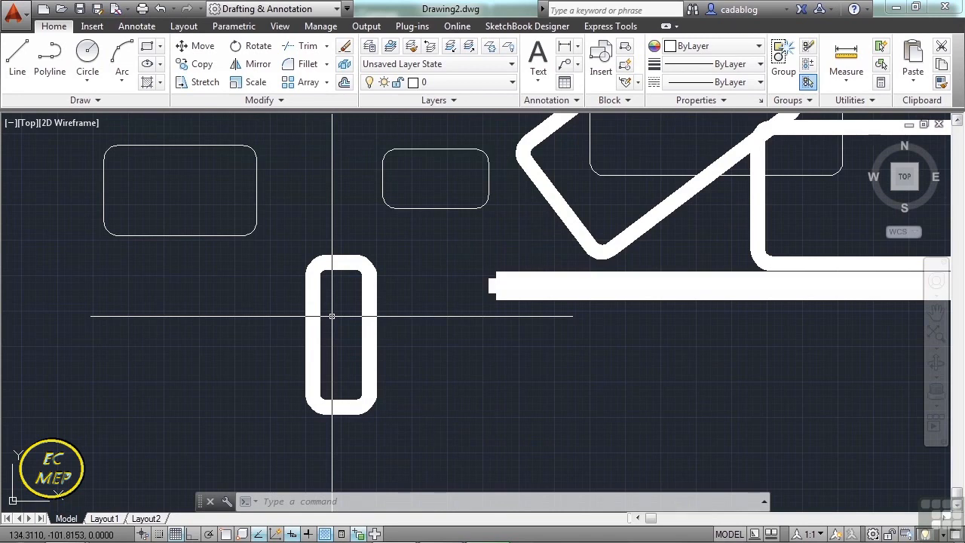
{"action": "type", "text": "rec"}
{"action": "key", "text": "Return"}
{"action": "left_click", "coordinate": [487, 350]}
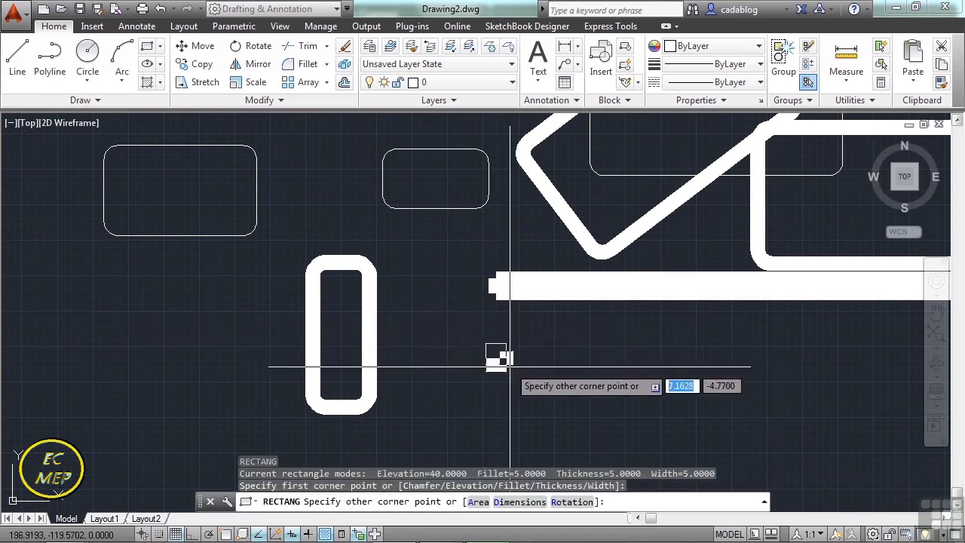
{"action": "type", "text": "d"}
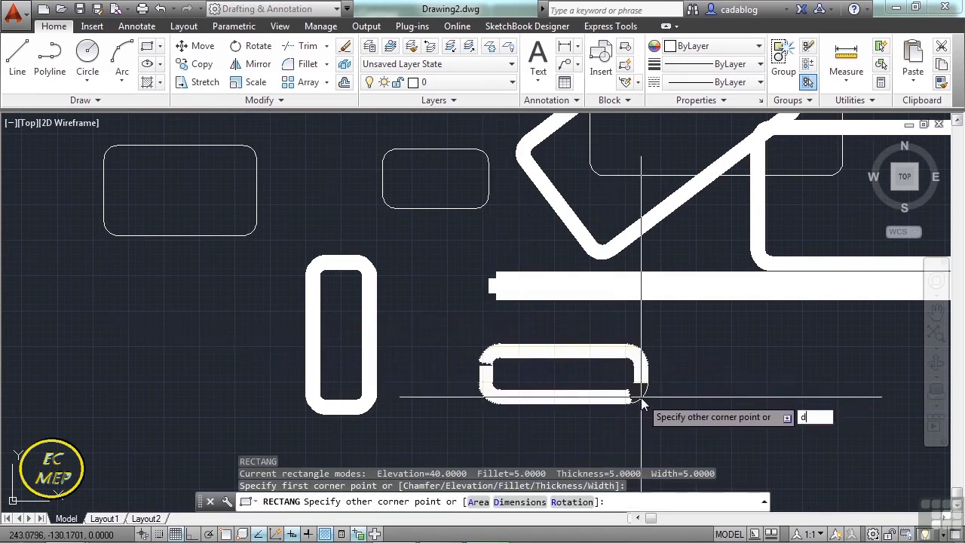
{"action": "key", "text": "Return"}
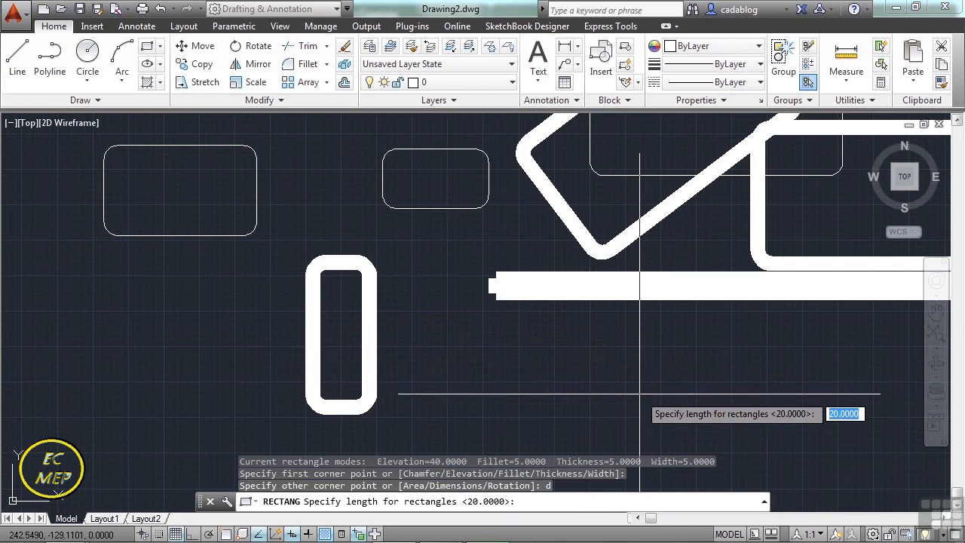
{"action": "type", "text": "30"}
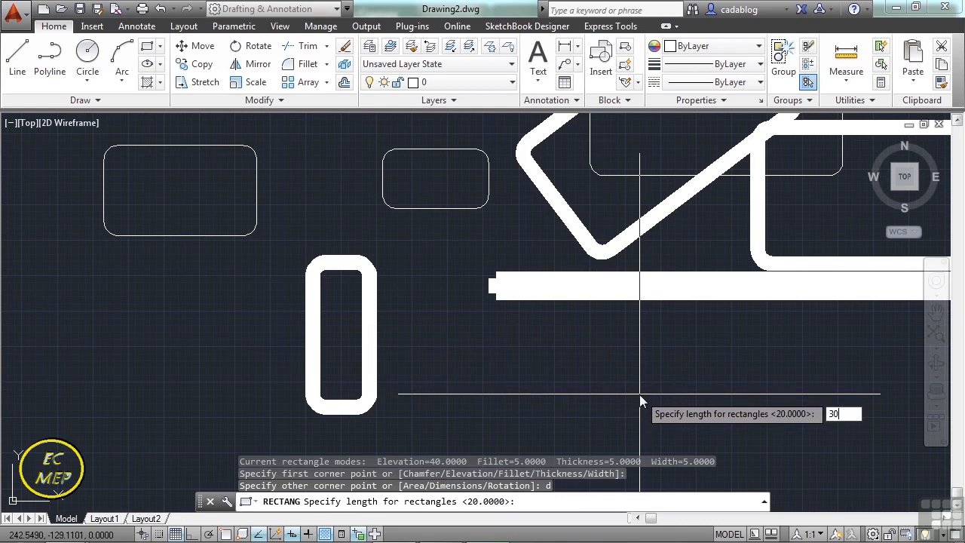
{"action": "key", "text": "Return"}
{"action": "type", "text": "50"}
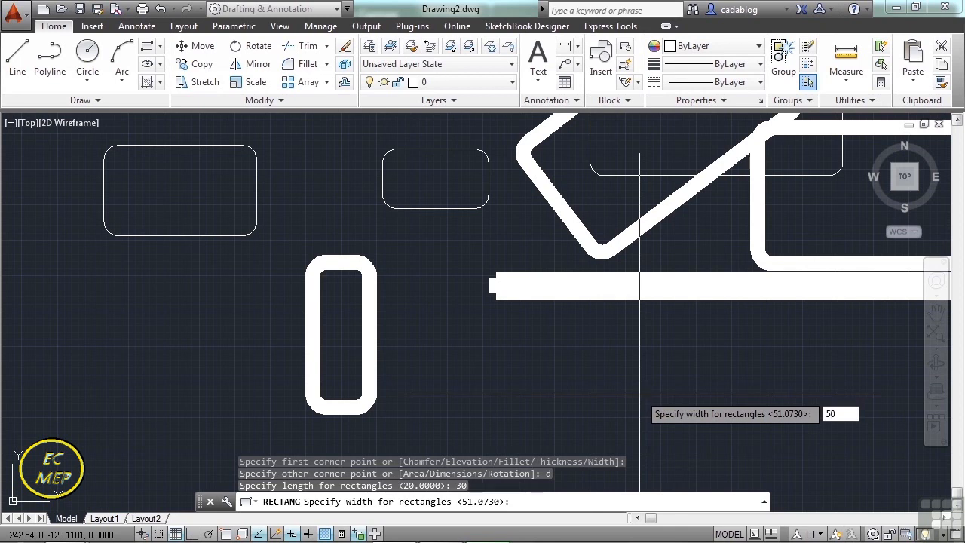
{"action": "key", "text": "Return"}
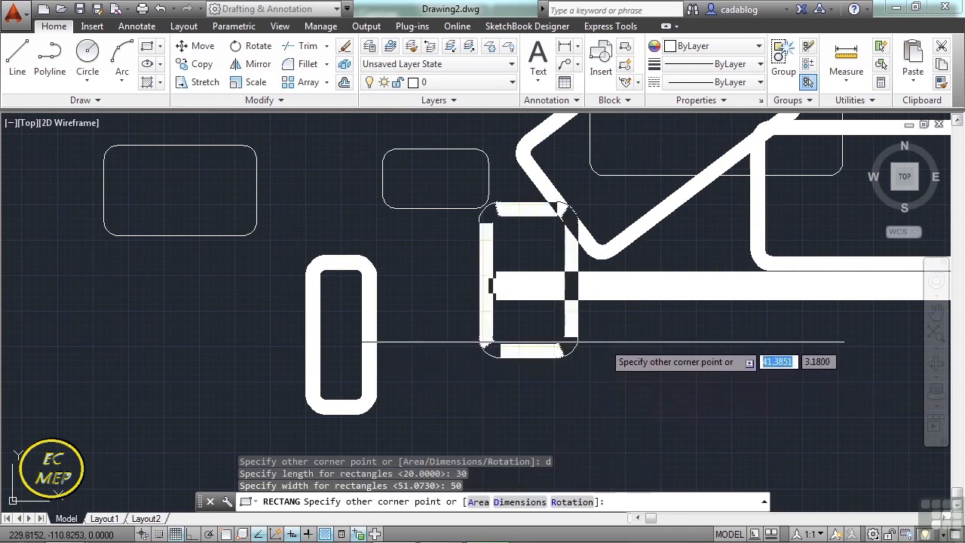
{"action": "scroll", "coordinate": [610, 347], "scroll_direction": "down", "scroll_amount": 2}
{"action": "left_click", "coordinate": [630, 365]}
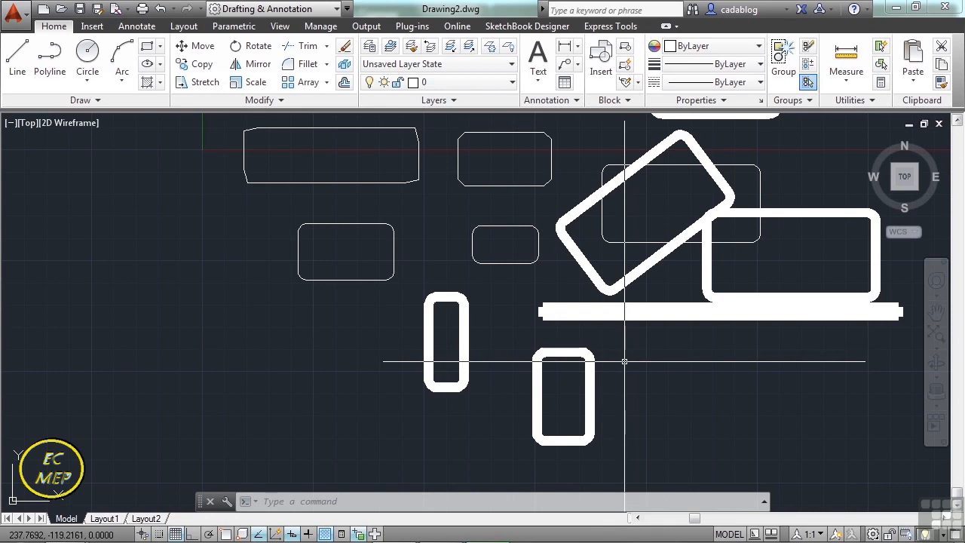
Erase all the rectangles and other shapes in the drawing with one crossing selection.
{"action": "scroll", "coordinate": [625, 362], "scroll_direction": "down", "scroll_amount": 2}
{"action": "type", "text": "e"}
{"action": "key", "text": "Return"}
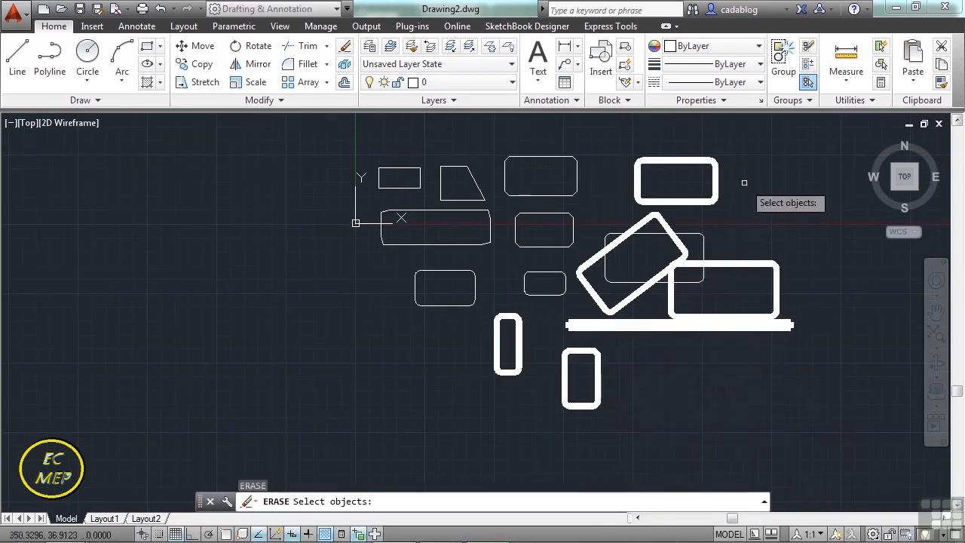
{"action": "left_click", "coordinate": [805, 137]}
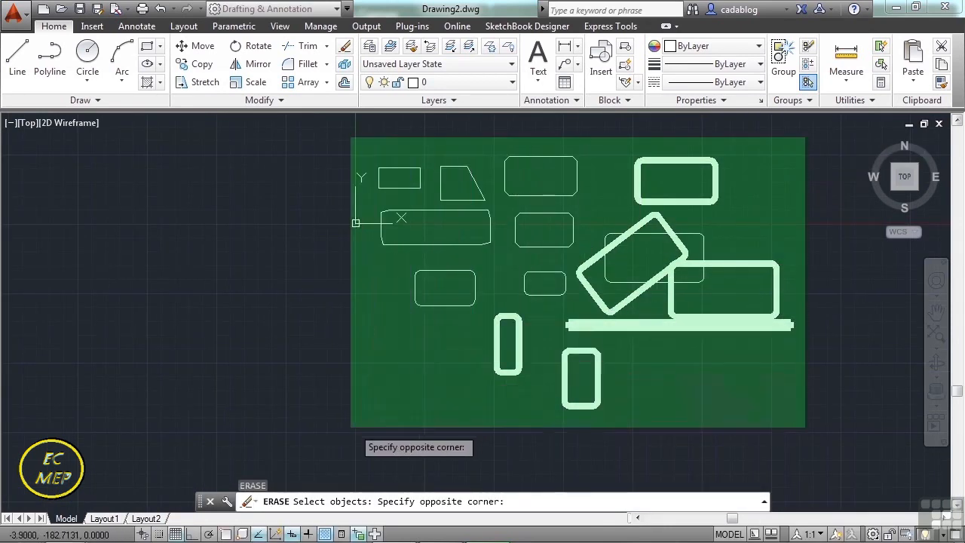
{"action": "left_click", "coordinate": [351, 428]}
{"action": "key", "text": "Return"}
Draw a tall, narrow ellipse by axis endpoints, starting its short horizontal axis at about (272, 53) and picking the other axis distance.
{"action": "mouse_move", "coordinate": [545, 274]}
{"action": "middle_mouse_down"}
{"action": "mouse_move", "coordinate": [482, 256]}
{"action": "mouse_move", "coordinate": [362, 284]}
{"action": "mouse_move", "coordinate": [333, 319]}
{"action": "middle_mouse_up"}
{"action": "middle_click_drag", "start_coordinate": [308, 222], "coordinate": [295, 282]}
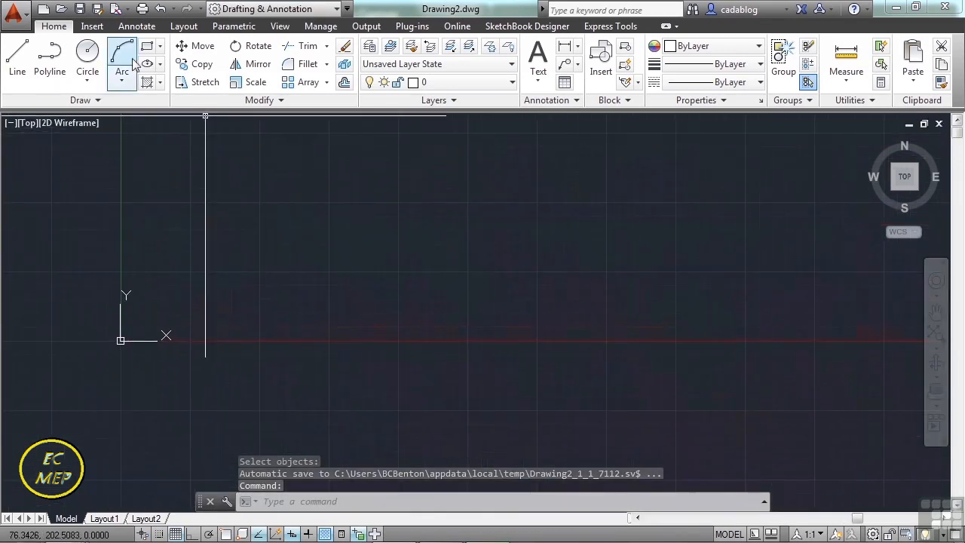
{"action": "left_click", "coordinate": [159, 64]}
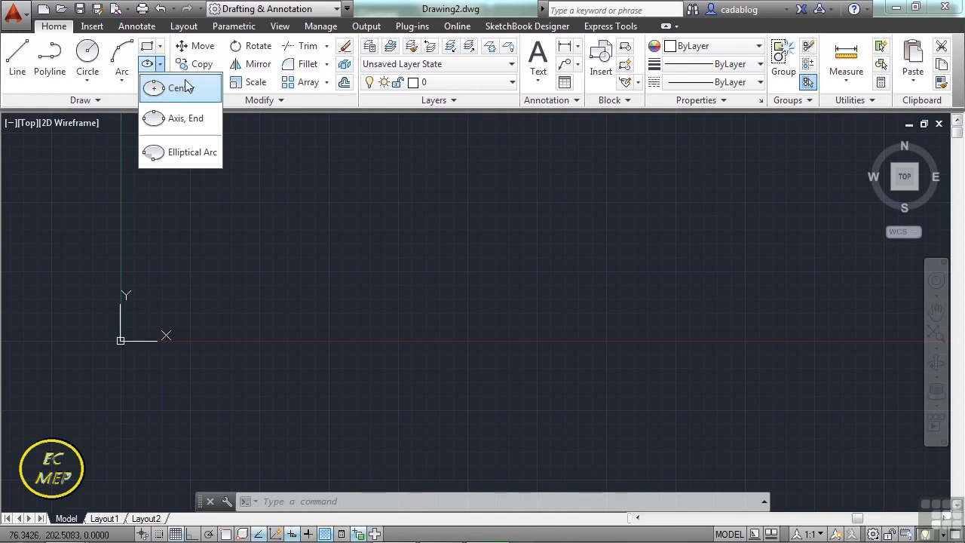
{"action": "left_click", "coordinate": [308, 213]}
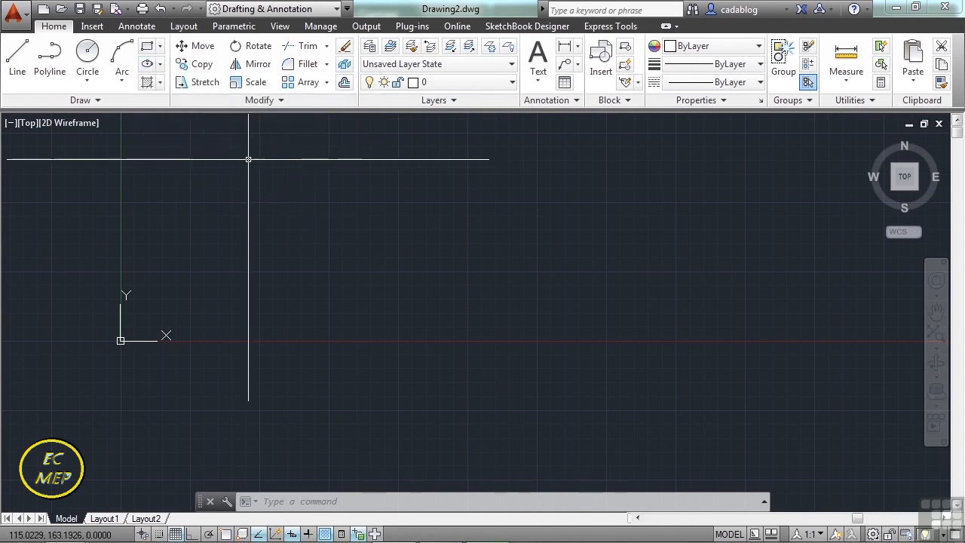
{"action": "type", "text": "EL"}
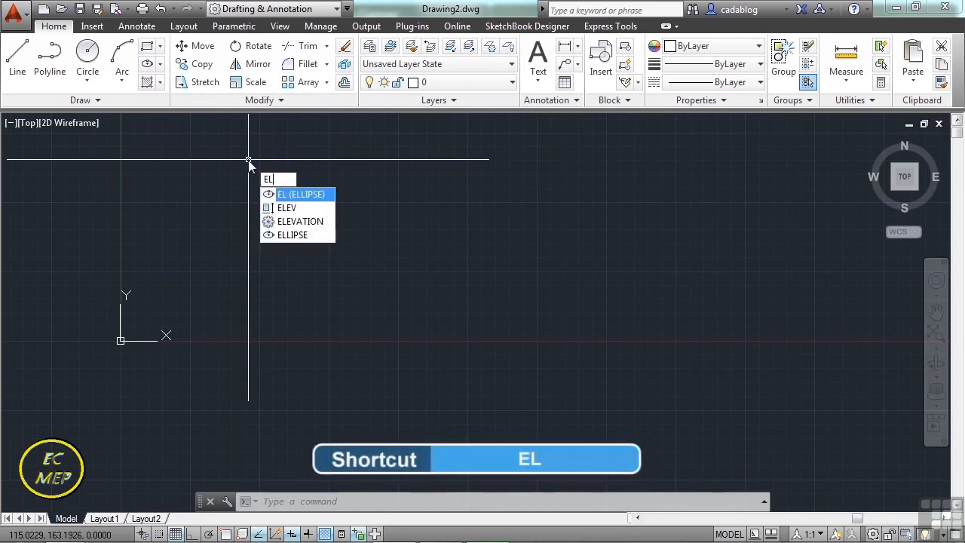
{"action": "key", "text": "Return"}
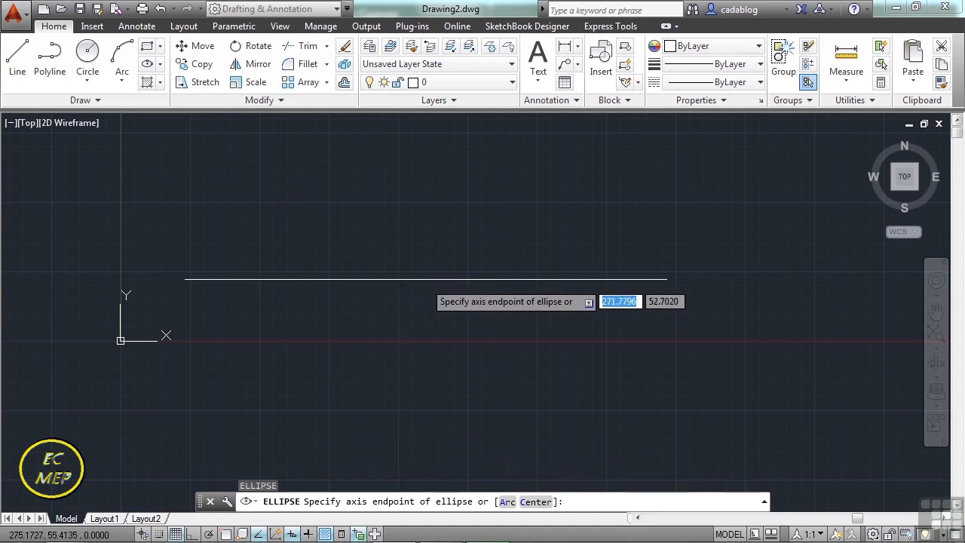
{"action": "left_click", "coordinate": [421, 283]}
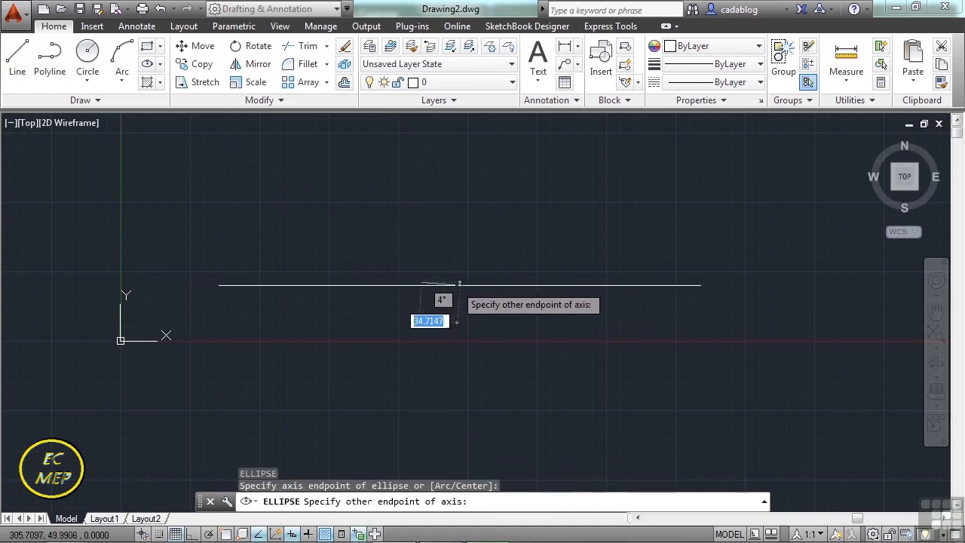
{"action": "left_click", "coordinate": [493, 283]}
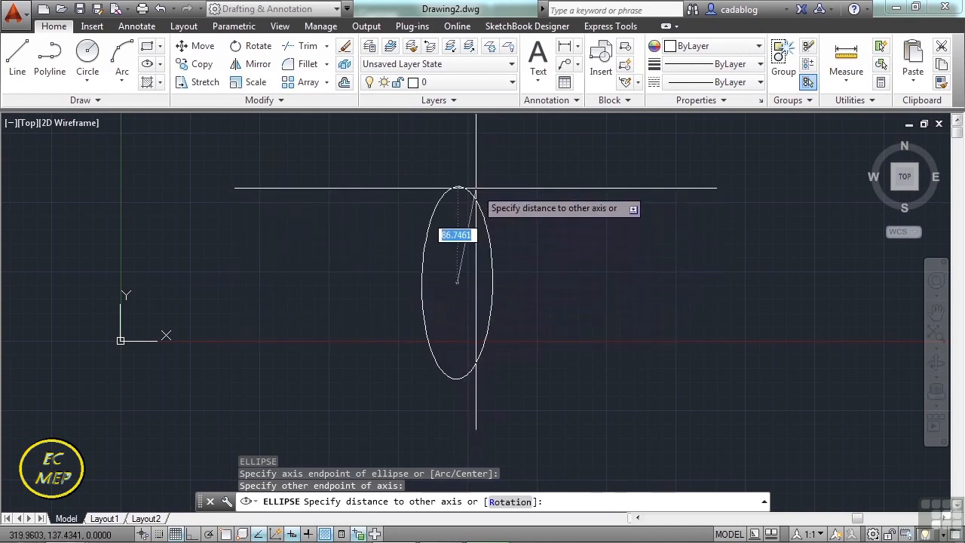
{"action": "left_click", "coordinate": [475, 178]}
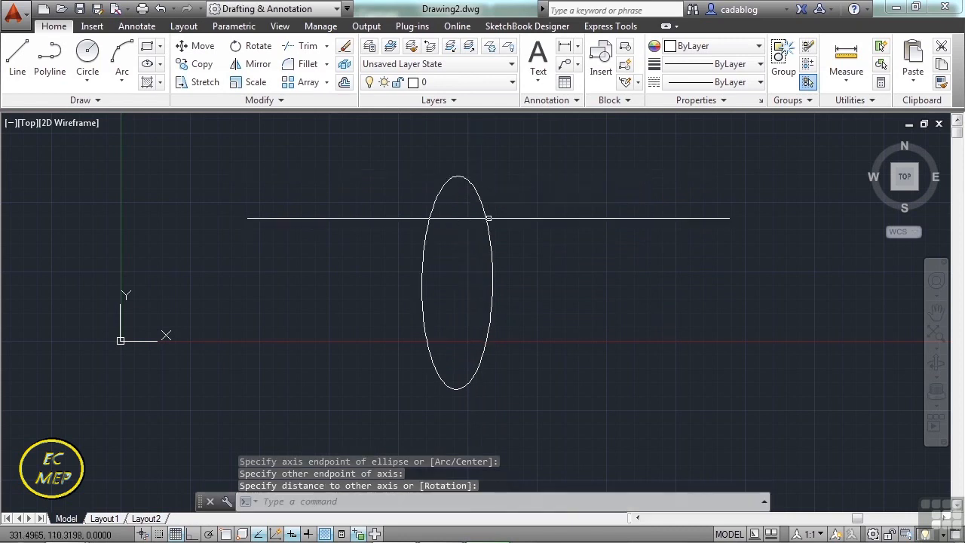
Reshape the ellipse with its quadrant grips by stretching it wider horizontally and flattening it vertically.
{"action": "left_click", "coordinate": [493, 258]}
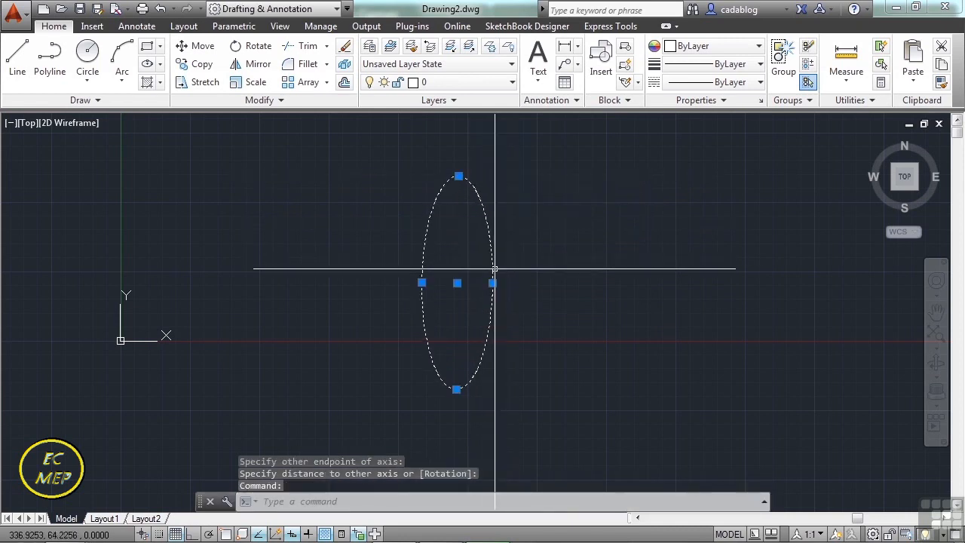
{"action": "left_click", "coordinate": [492, 283]}
{"action": "left_click", "coordinate": [537, 283]}
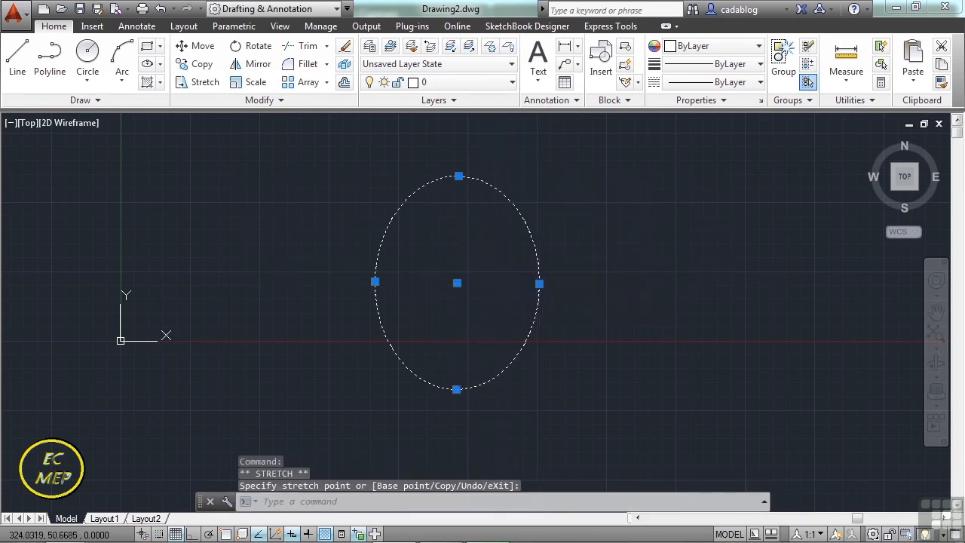
{"action": "left_click", "coordinate": [458, 176]}
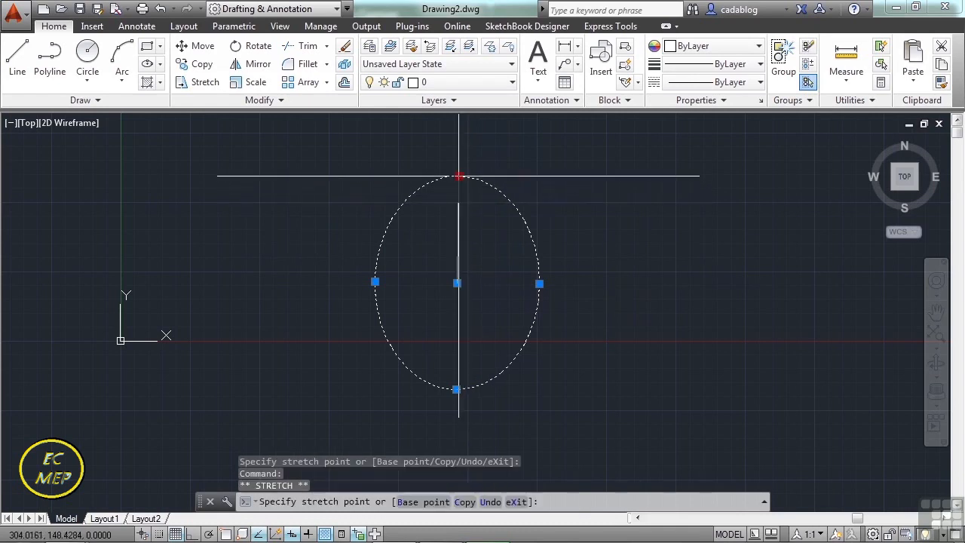
{"action": "left_click", "coordinate": [465, 248]}
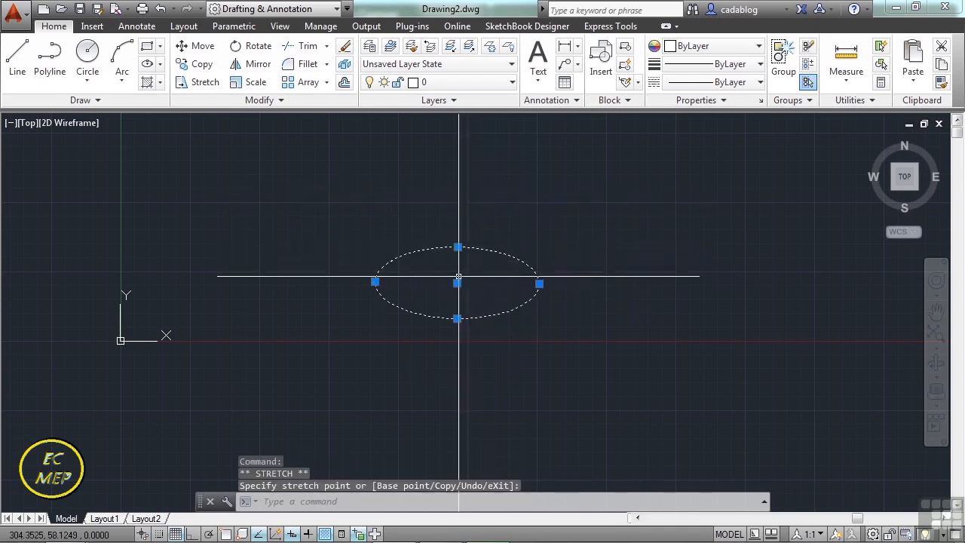
Move the flattened ellipse by its center grip up and left to about (239, 91), and deselect it.
{"action": "left_click", "coordinate": [458, 281]}
{"action": "left_click", "coordinate": [385, 239]}
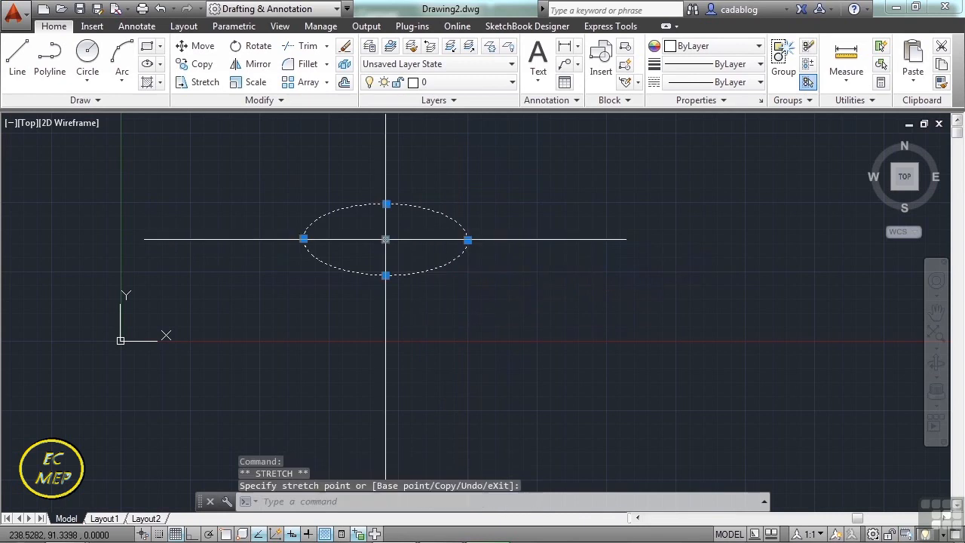
{"action": "key", "text": "Escape"}
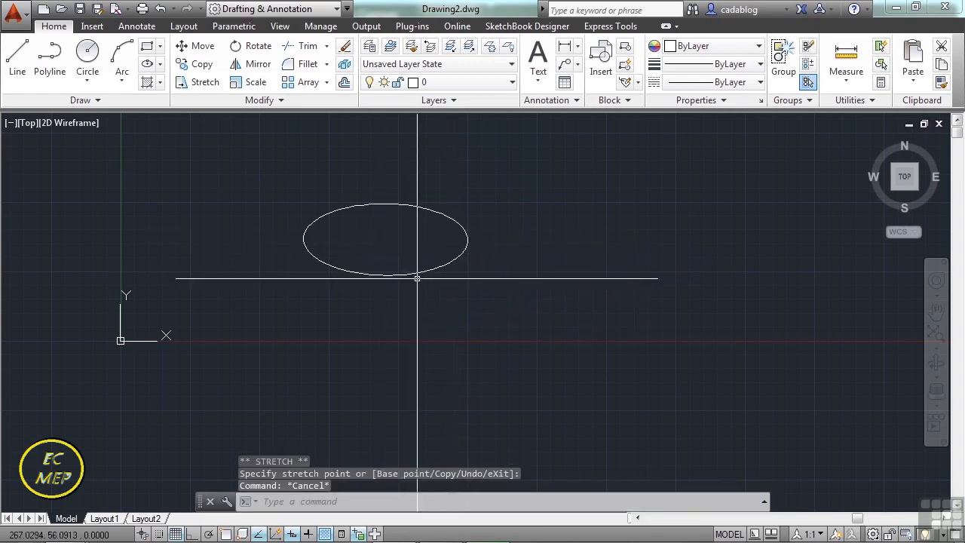
Draw a narrow upright ellipse by axis endpoints right of the flat ellipse, starting its short axis at about (424, 62).
{"action": "type", "text": "el"}
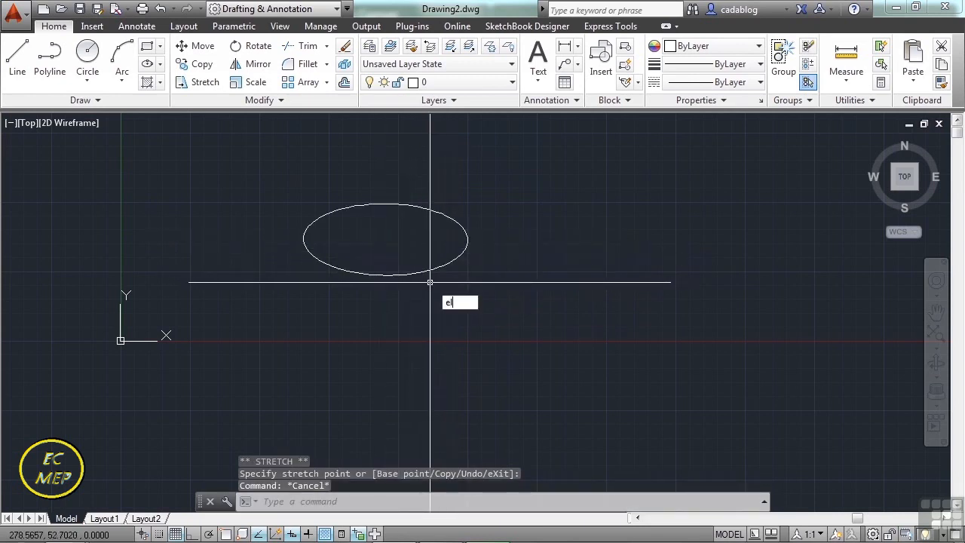
{"action": "key", "text": "Return"}
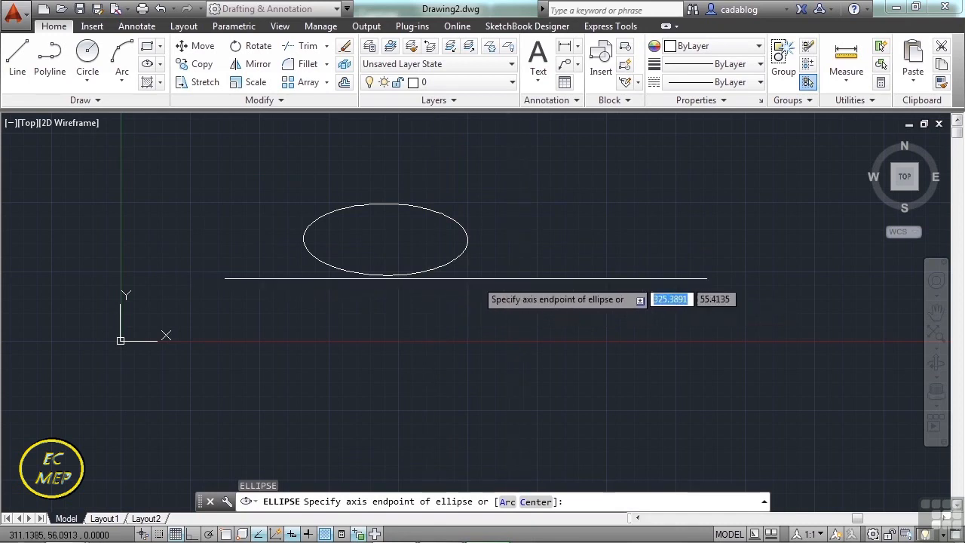
{"action": "left_click", "coordinate": [591, 272]}
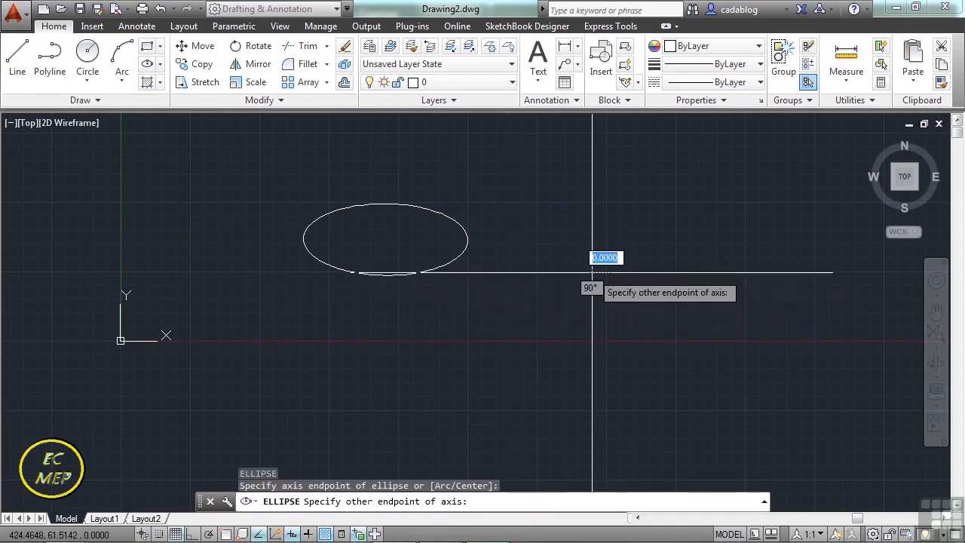
{"action": "left_click", "coordinate": [635, 275]}
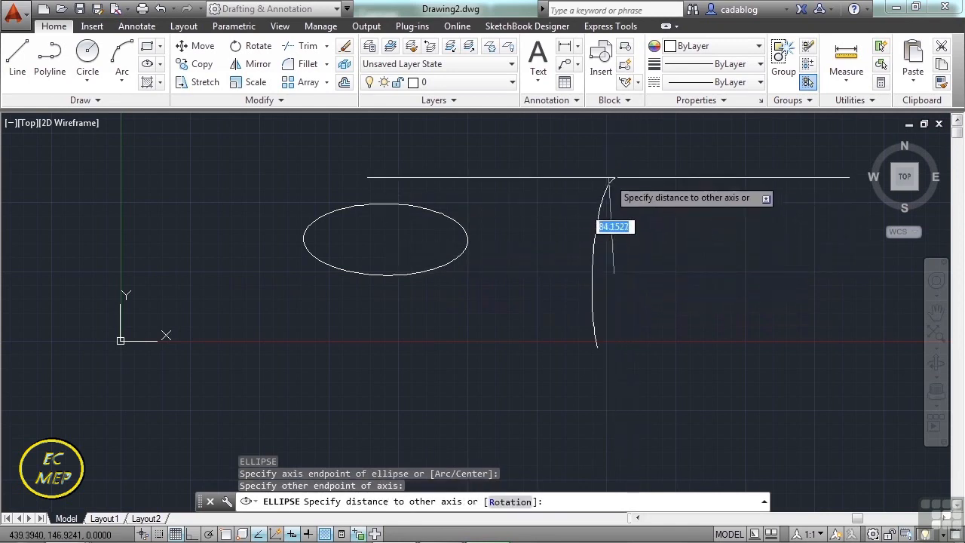
{"action": "left_click", "coordinate": [612, 179]}
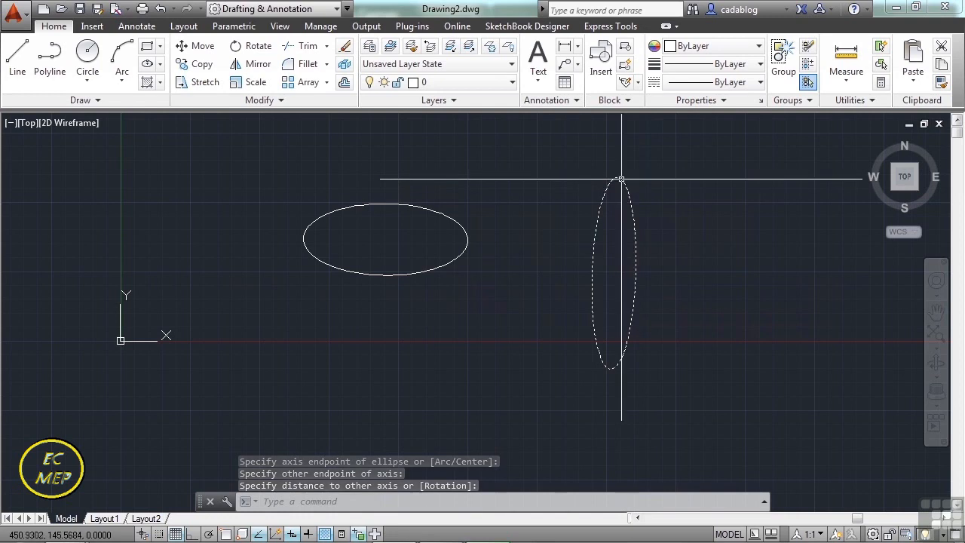
{"action": "left_click", "coordinate": [625, 222]}
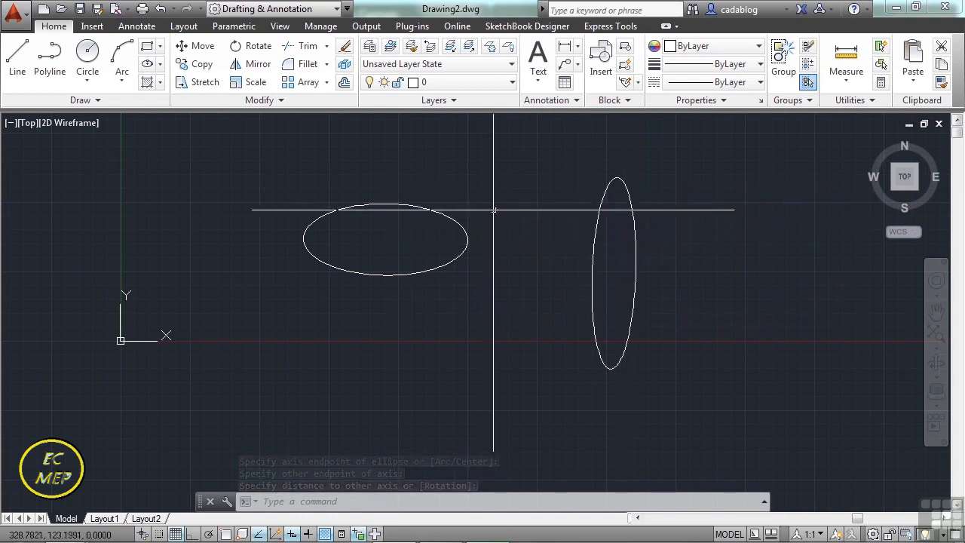
{"action": "left_click", "coordinate": [159, 65]}
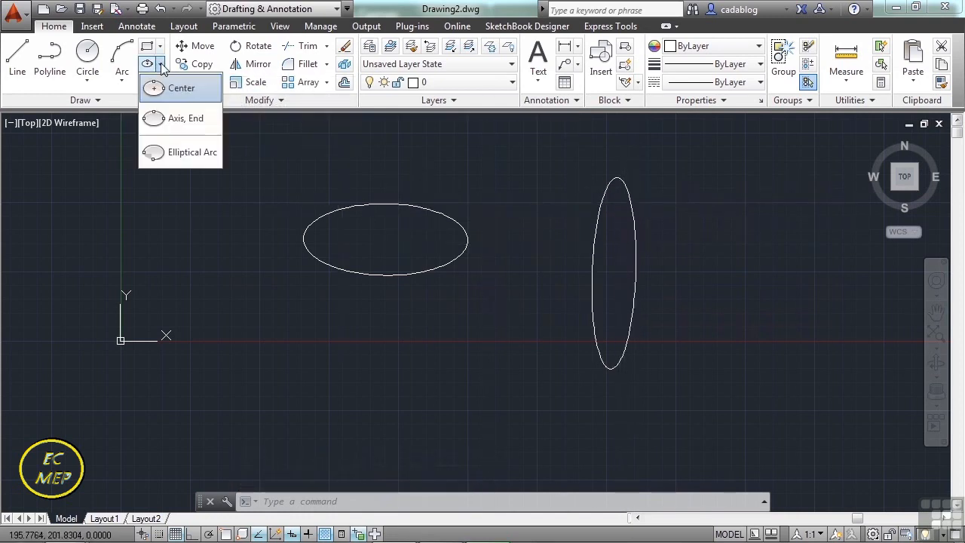
{"action": "left_click", "coordinate": [185, 119]}
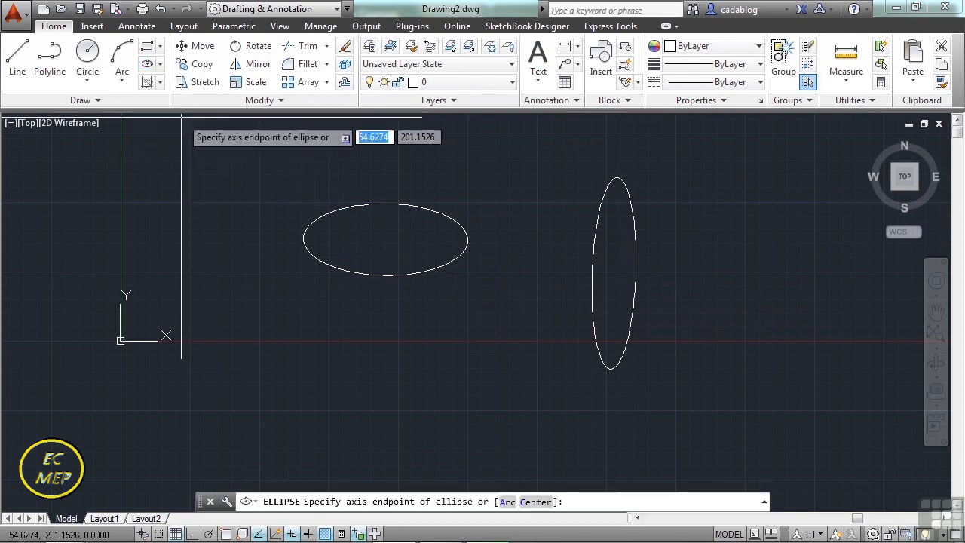
{"action": "left_click", "coordinate": [378, 372]}
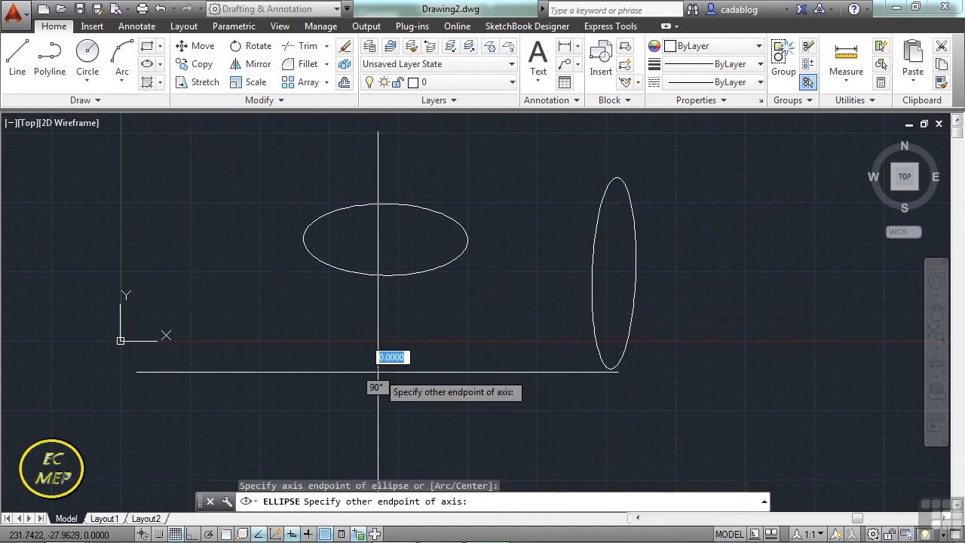
{"action": "key", "text": "Escape"}
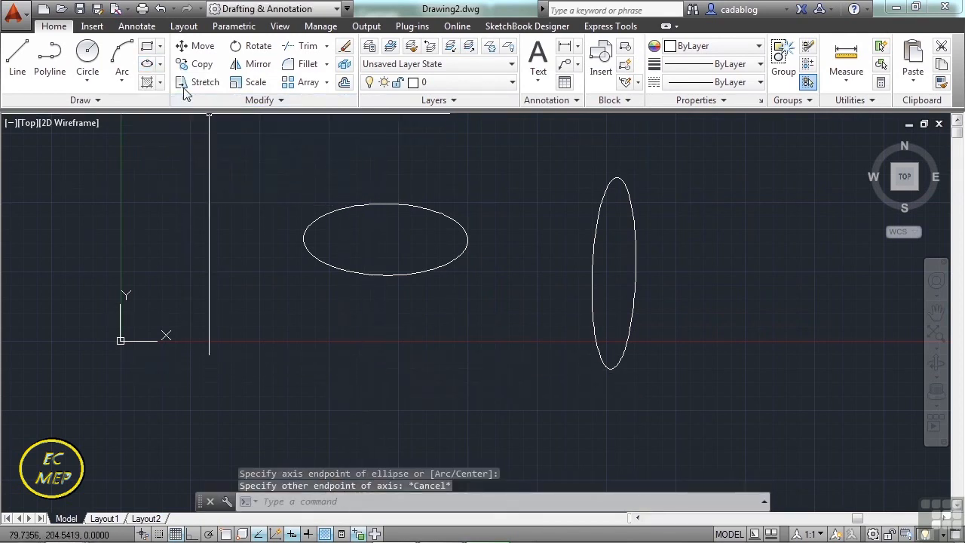
Draw a tall ellipse by center point below the flat ellipse, centered at about (244, -33) and extending up into the flat ellipse.
{"action": "left_click", "coordinate": [159, 65]}
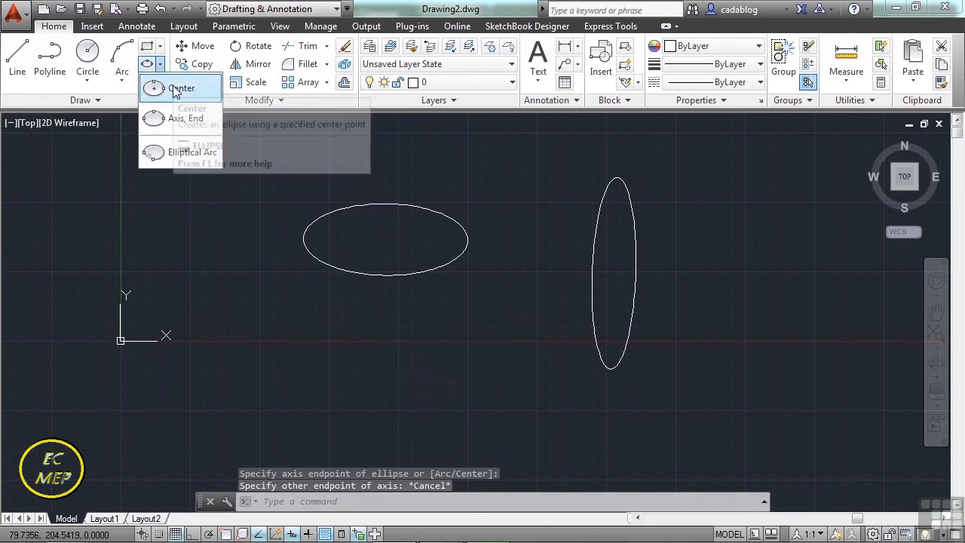
{"action": "left_click", "coordinate": [173, 89]}
{"action": "left_click", "coordinate": [390, 380]}
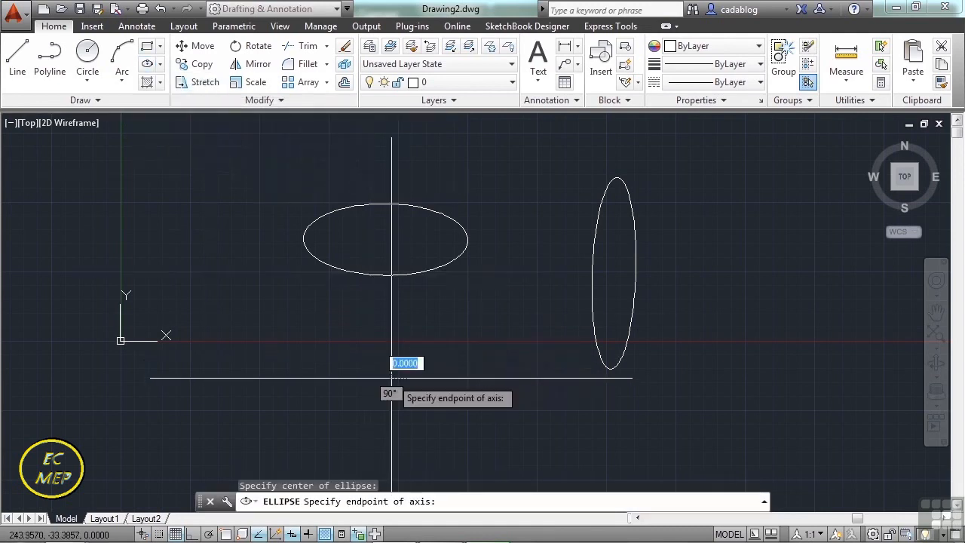
{"action": "left_click", "coordinate": [448, 380]}
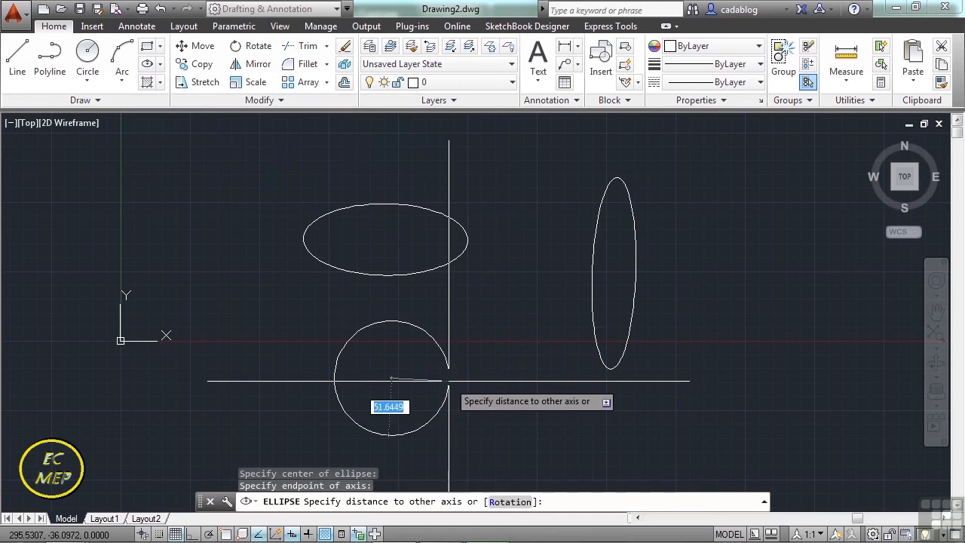
{"action": "left_click", "coordinate": [395, 224]}
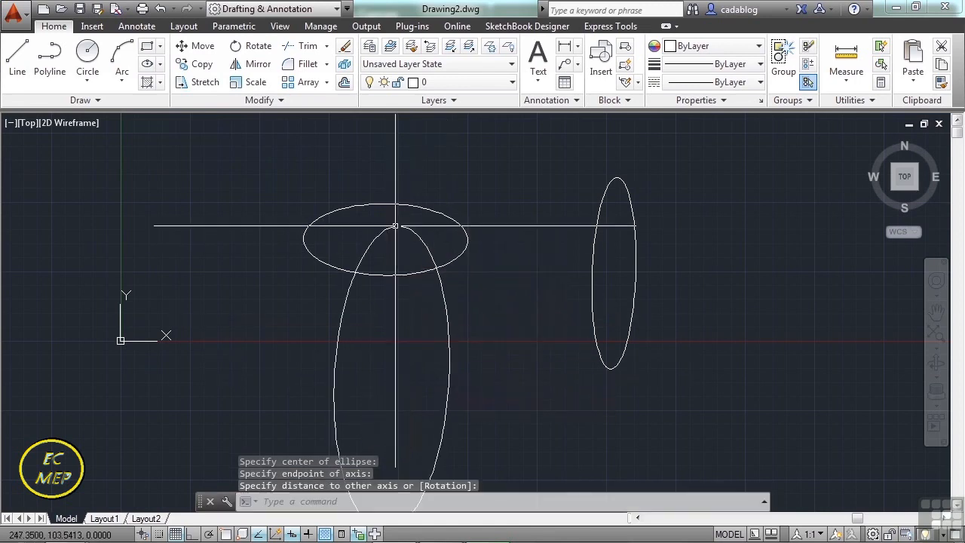
Draw an elliptical arc right of the tall ellipse using the Arc option, starting its axis of about 59 units near (522, -88).
{"action": "mouse_move", "coordinate": [498, 344]}
{"action": "middle_mouse_down"}
{"action": "mouse_move", "coordinate": [502, 324]}
{"action": "mouse_move", "coordinate": [453, 274]}
{"action": "middle_mouse_up"}
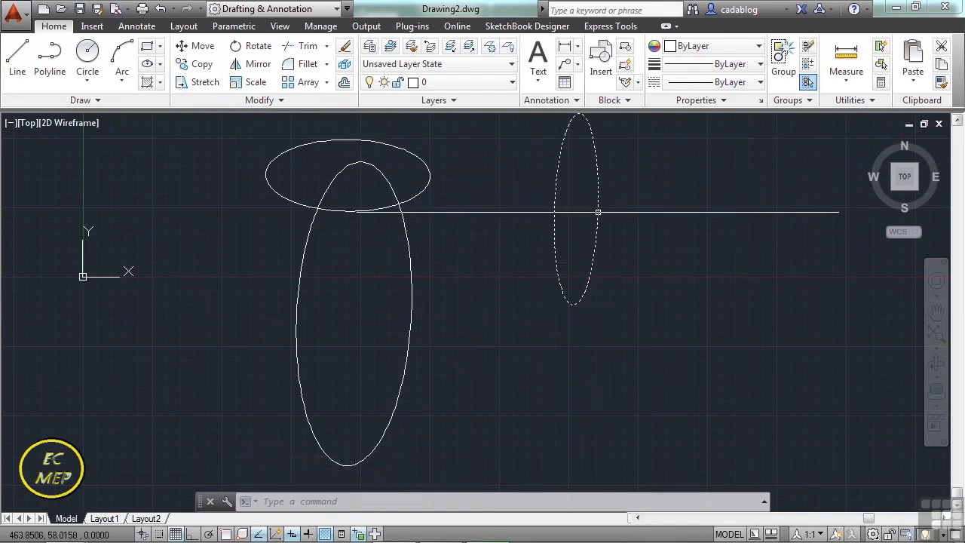
{"action": "type", "text": "el"}
{"action": "key", "text": "Return"}
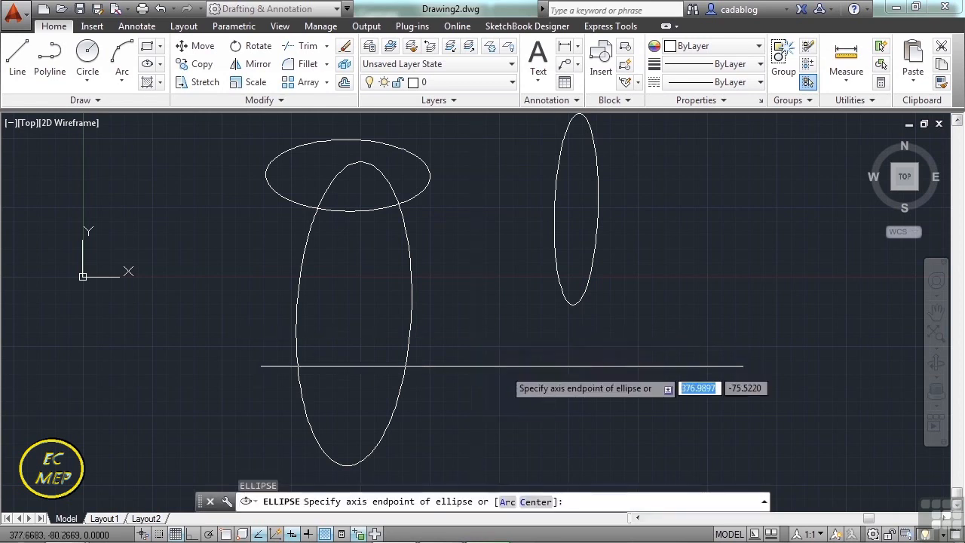
{"action": "left_click", "coordinate": [512, 503]}
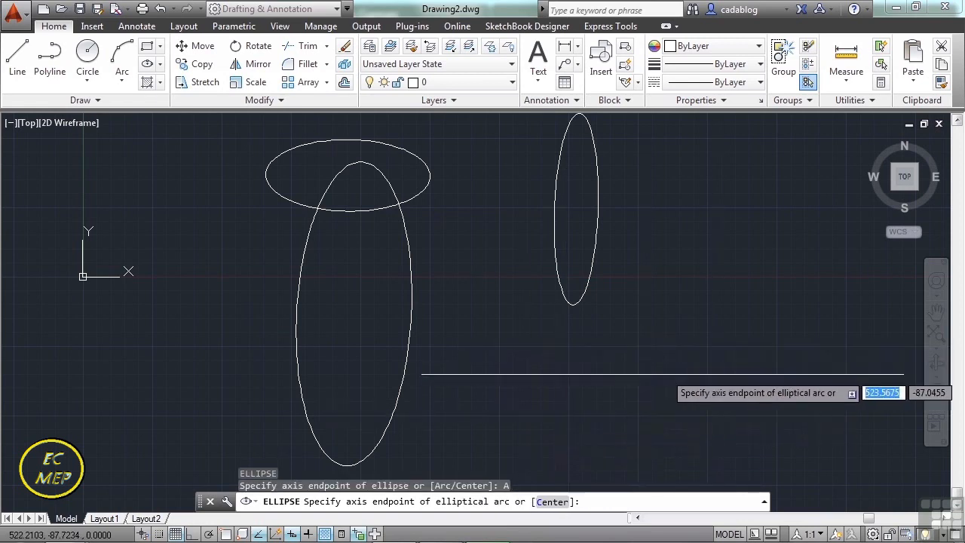
{"action": "left_click", "coordinate": [662, 374]}
{"action": "left_click", "coordinate": [721, 372]}
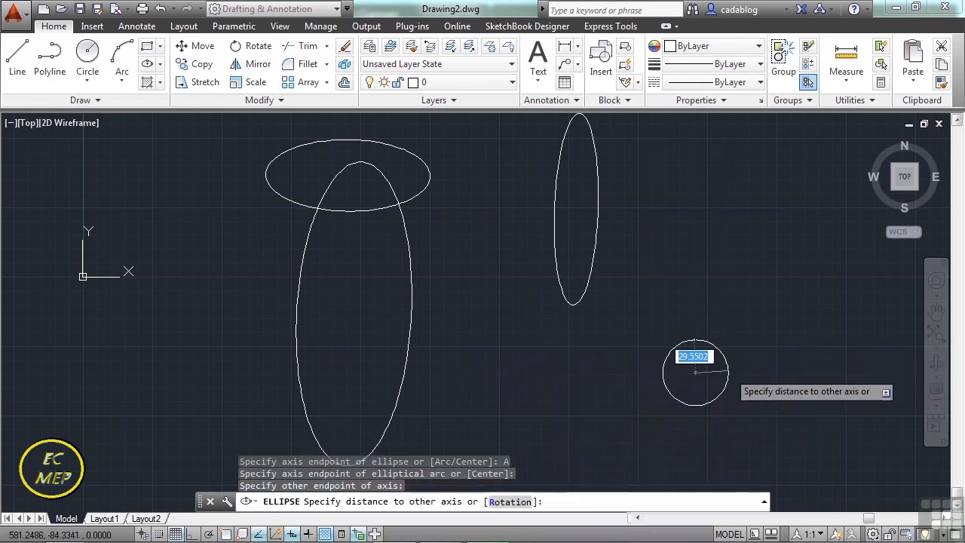
{"action": "left_click", "coordinate": [692, 293]}
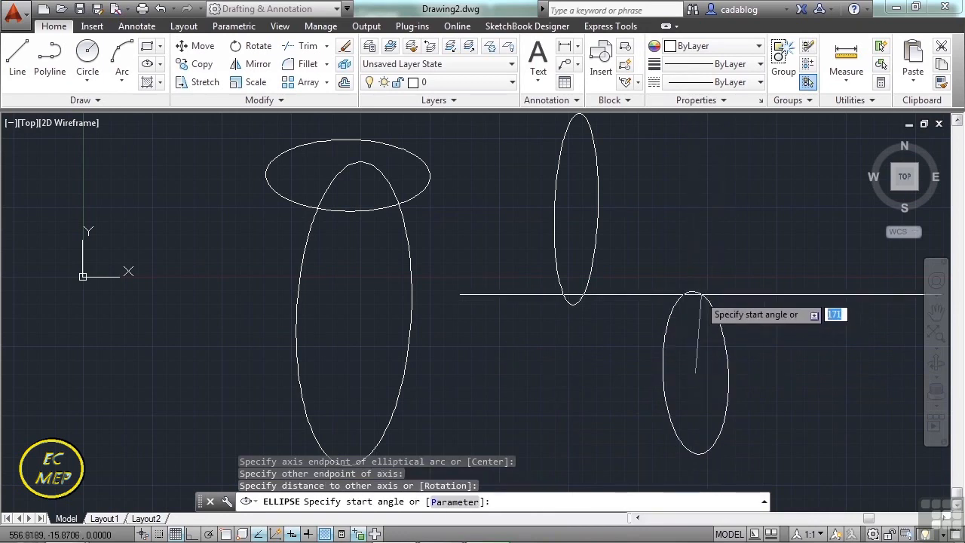
{"action": "left_click", "coordinate": [667, 327]}
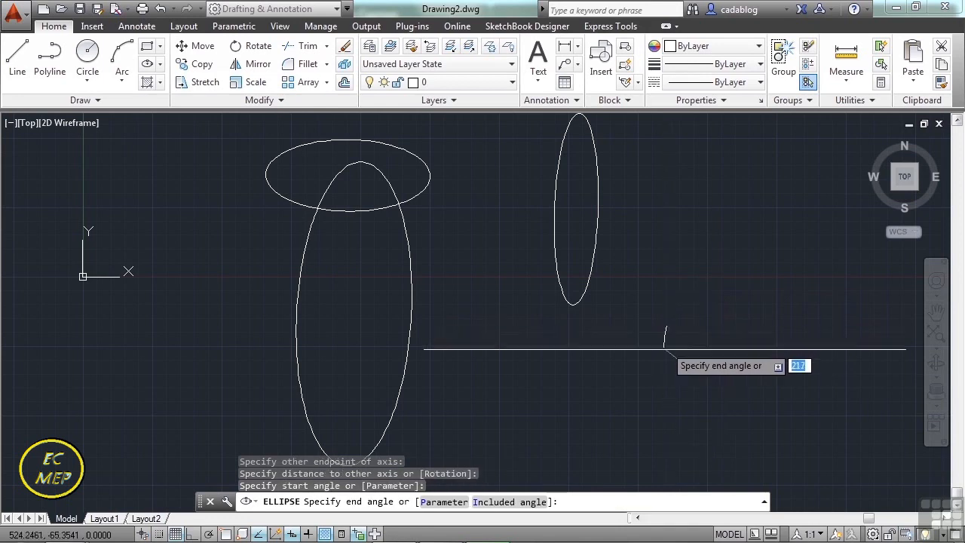
{"action": "left_click", "coordinate": [731, 388]}
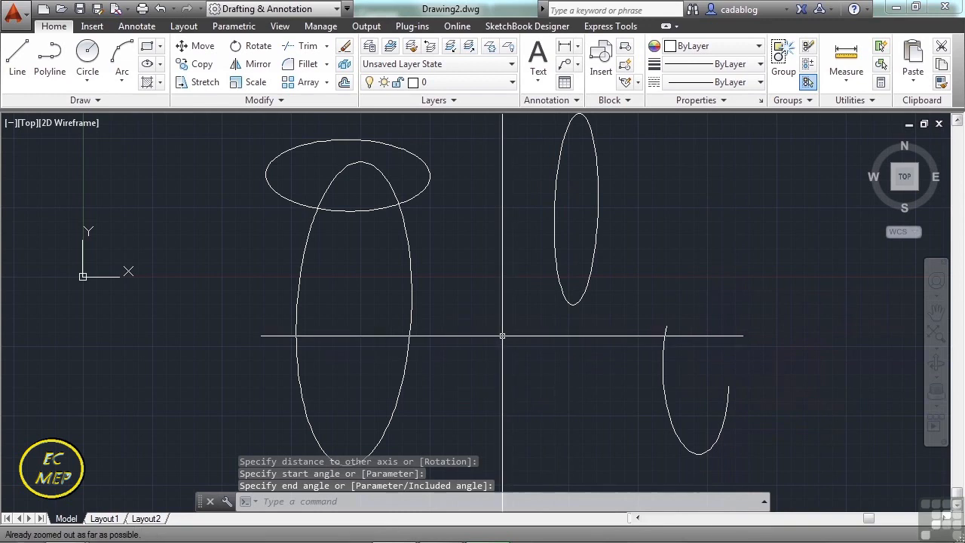
Draw a nearly closed upright elliptical arc with the Elliptical Arc tool between the tall ellipse and the first arc, leaving a small gap on its right side.
{"action": "left_click", "coordinate": [160, 66]}
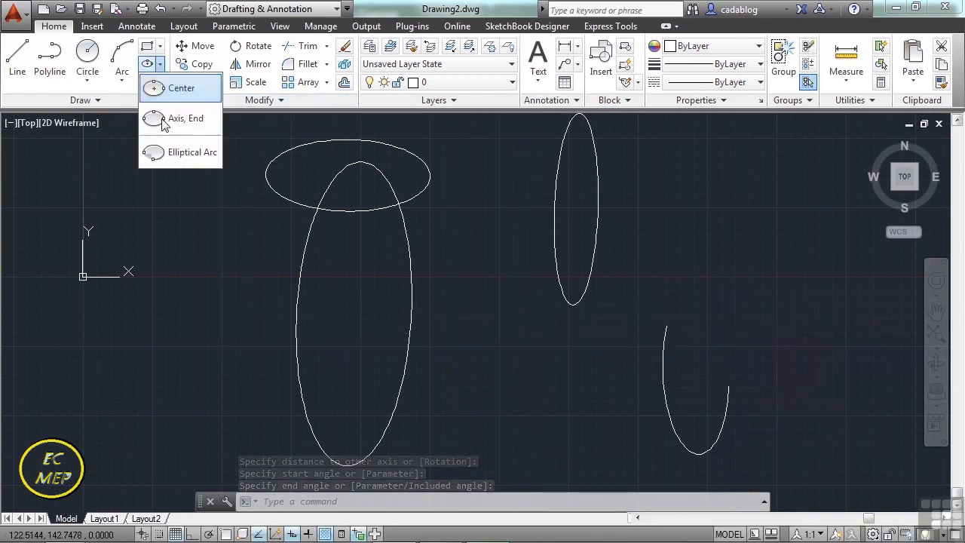
{"action": "left_click", "coordinate": [180, 153]}
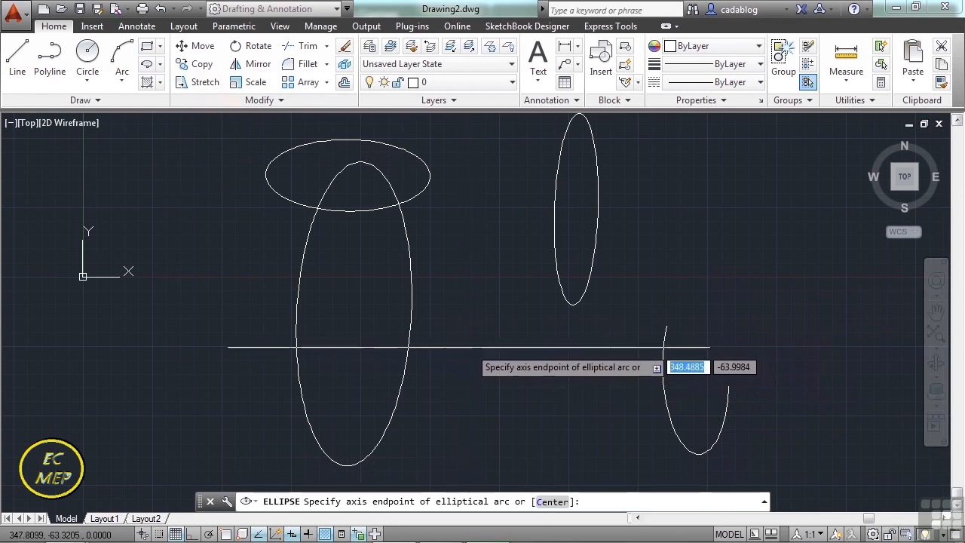
{"action": "left_click", "coordinate": [471, 367]}
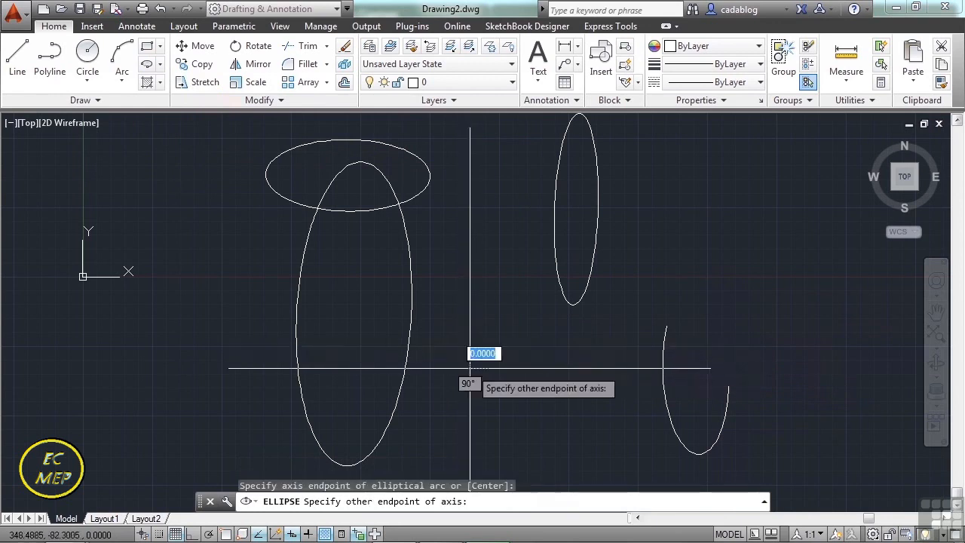
{"action": "left_click", "coordinate": [538, 368]}
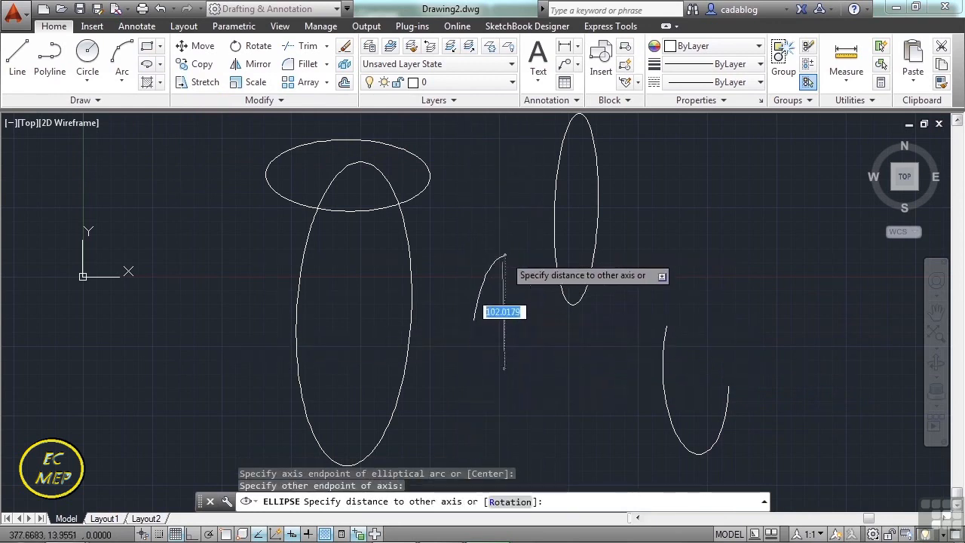
{"action": "left_click", "coordinate": [503, 268]}
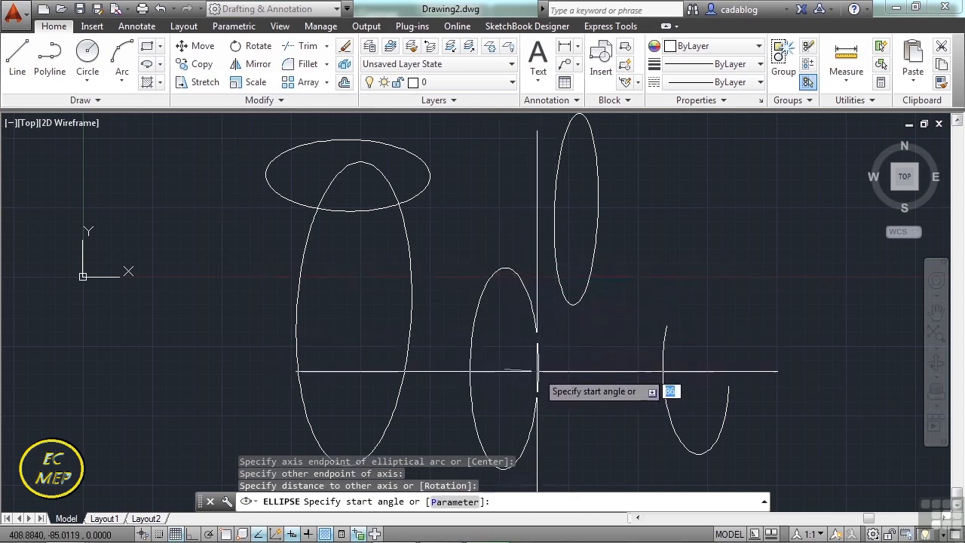
{"action": "left_click", "coordinate": [537, 370]}
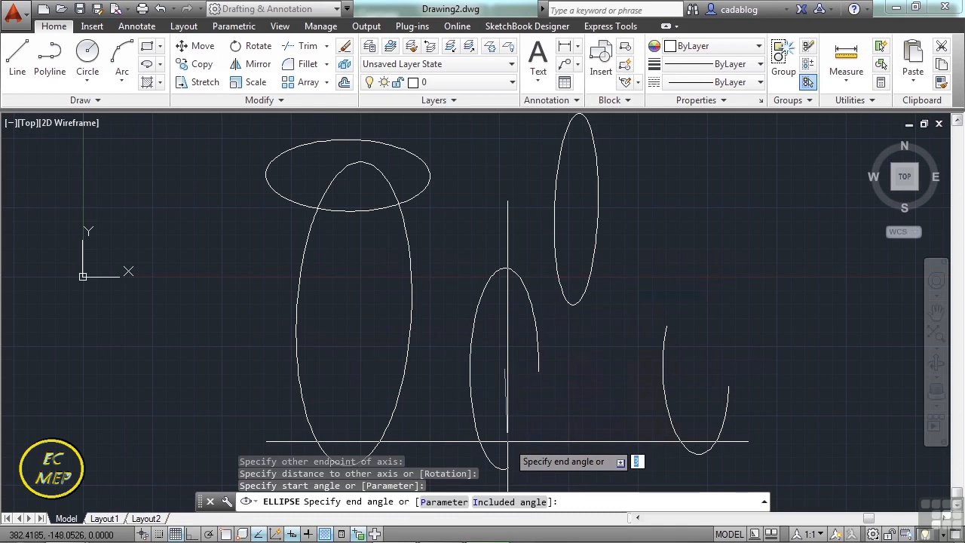
{"action": "left_click", "coordinate": [538, 410]}
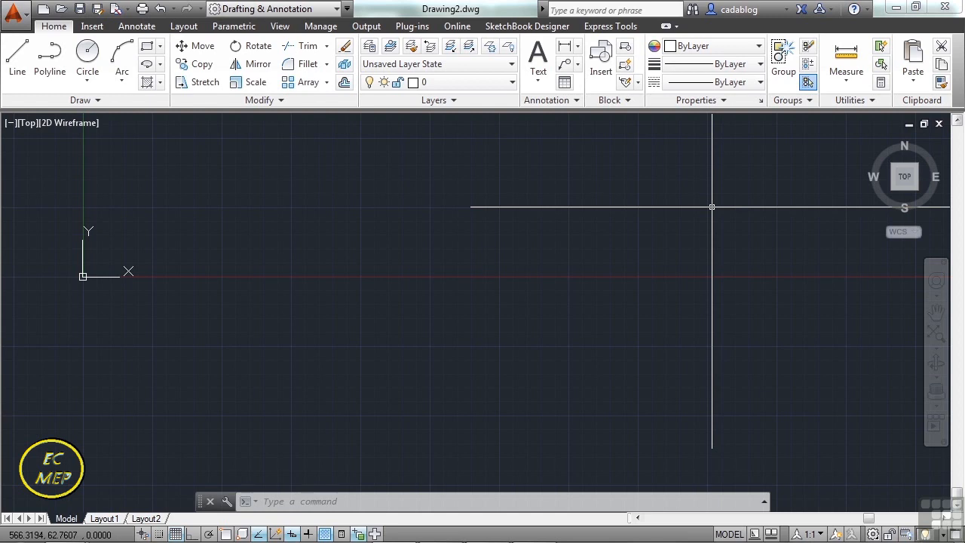
{"action": "type", "text": "point"}
{"action": "key", "text": "Escape"}
{"action": "type", "text": "po"}
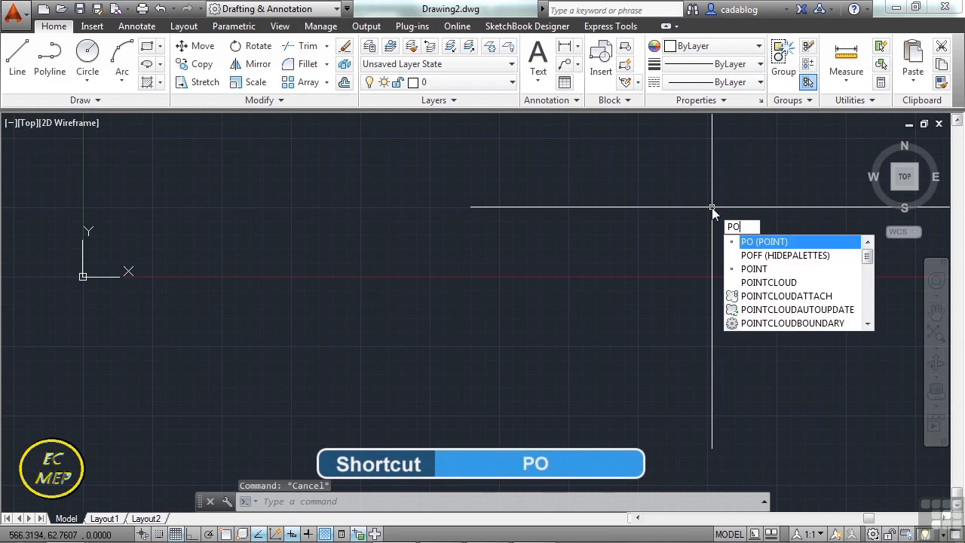
{"action": "key", "text": "Return"}
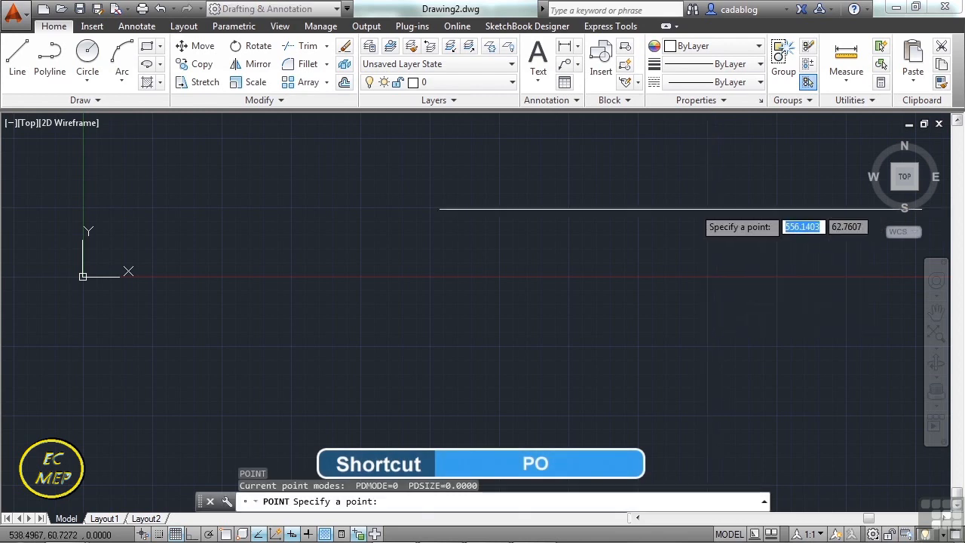
{"action": "key", "text": "Escape"}
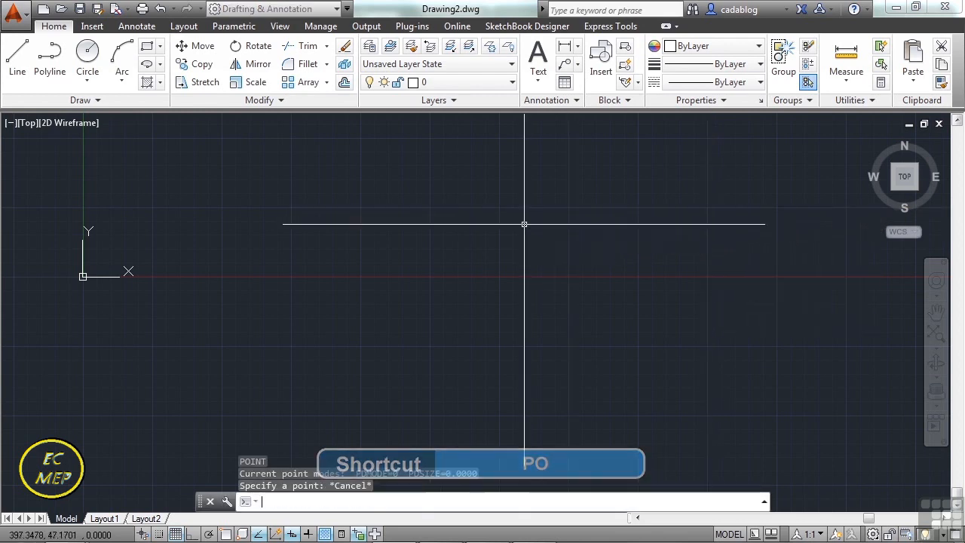
Place four points in a rough square with the Multiple Points tool, the first at about (179, 73), and end the command.
{"action": "left_click", "coordinate": [96, 104]}
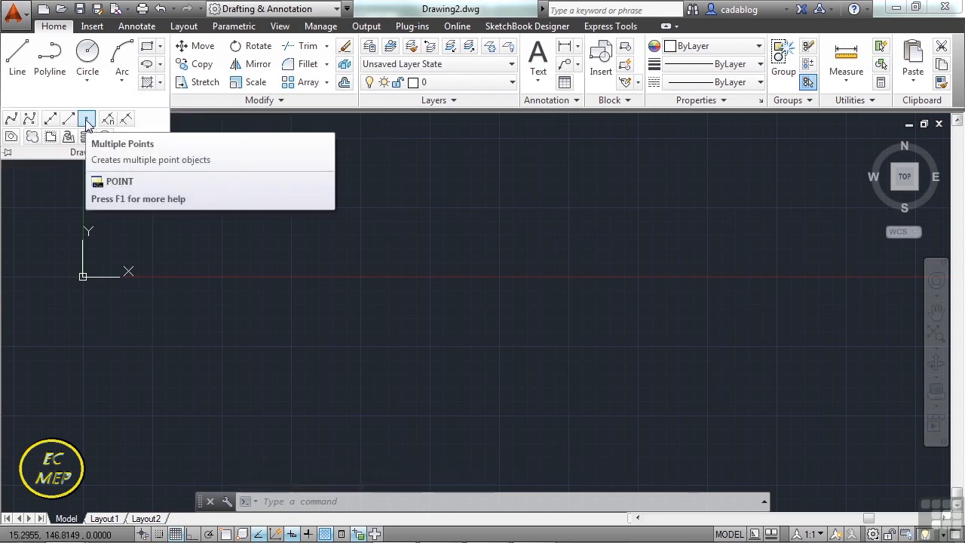
{"action": "left_click", "coordinate": [86, 121]}
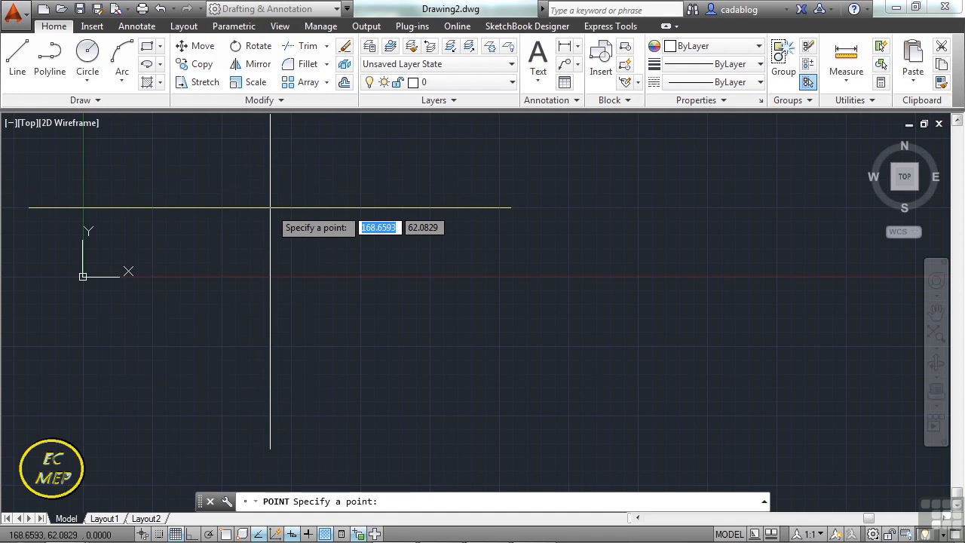
{"action": "left_click", "coordinate": [281, 196]}
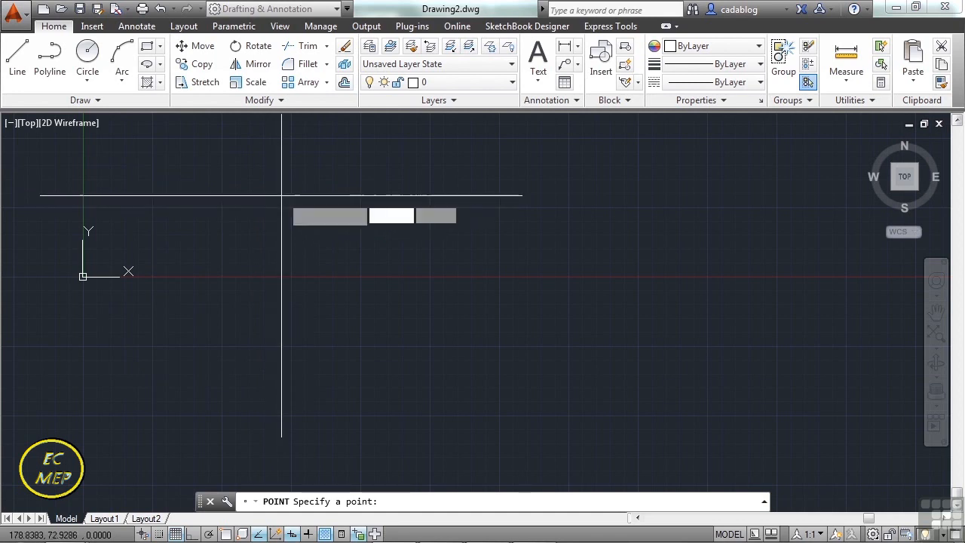
{"action": "left_click", "coordinate": [327, 201]}
{"action": "left_click", "coordinate": [281, 232]}
{"action": "left_click", "coordinate": [323, 236]}
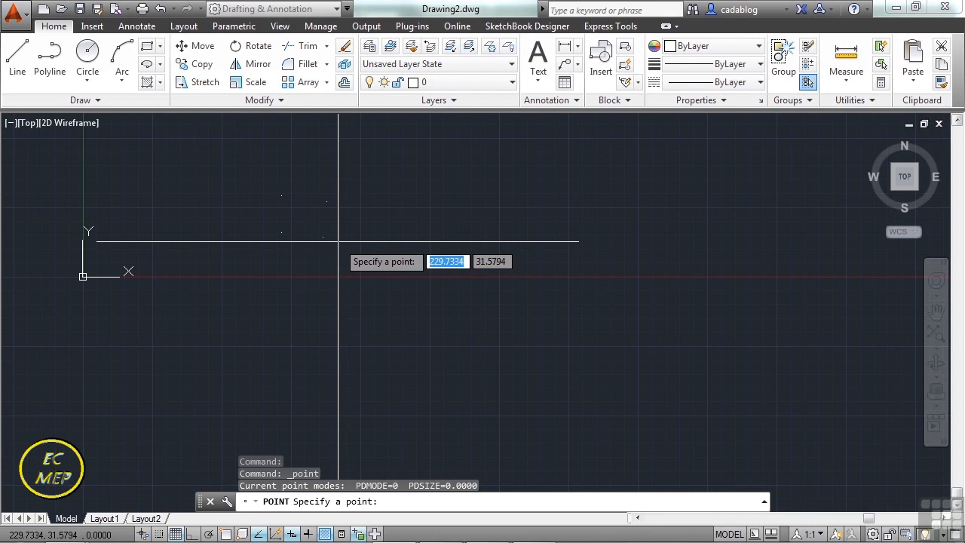
{"action": "key", "text": "Return"}
{"action": "key", "text": "Escape"}
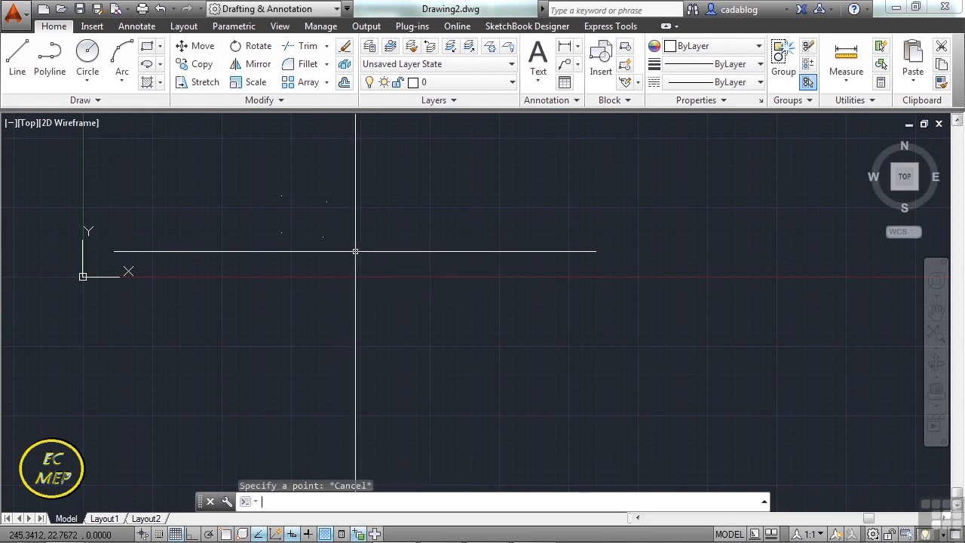
Erase the four placed points together.
{"action": "scroll", "coordinate": [285, 203], "scroll_direction": "up", "scroll_amount": 6}
{"action": "middle_click_drag", "start_coordinate": [284, 211], "coordinate": [348, 238]}
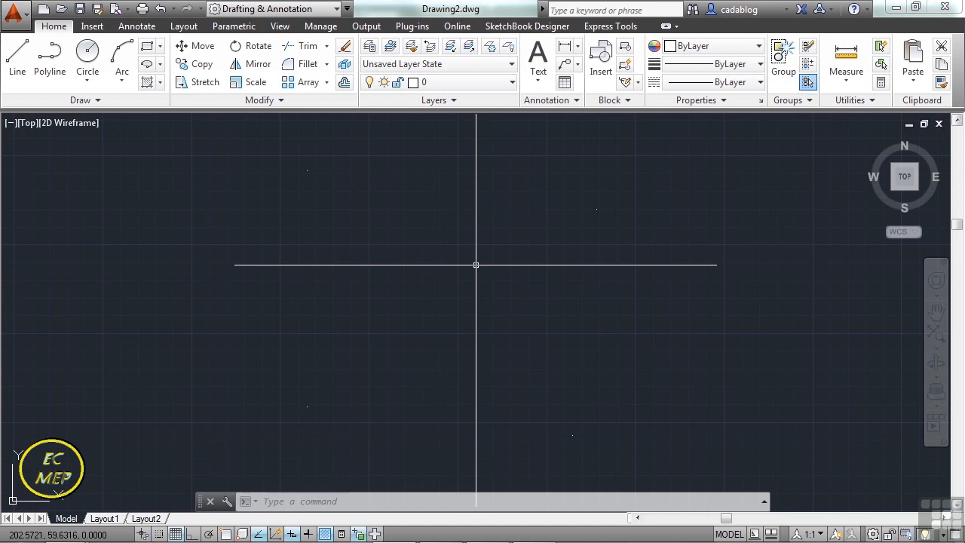
{"action": "type", "text": "E"}
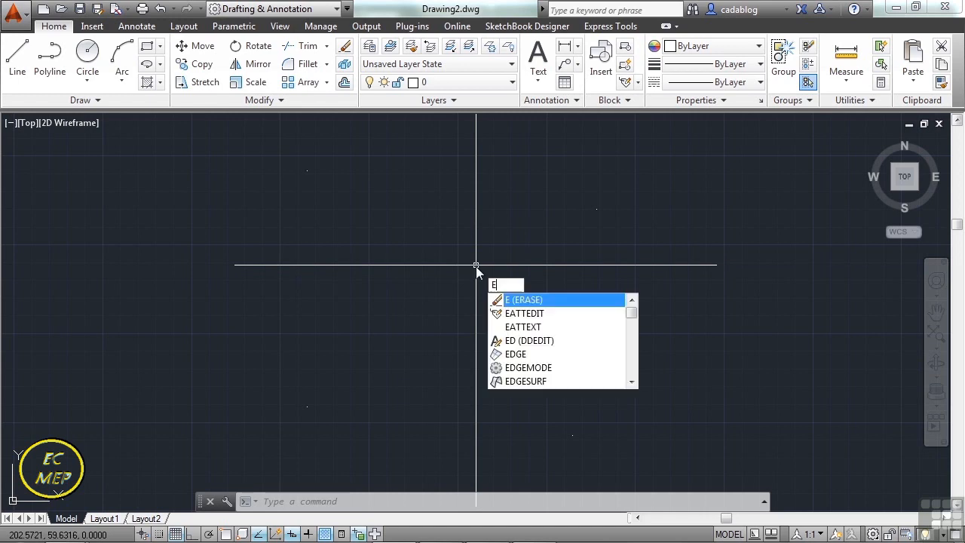
{"action": "key", "text": "Return"}
{"action": "left_click_drag", "start_coordinate": [337, 180], "coordinate": [578, 381]}
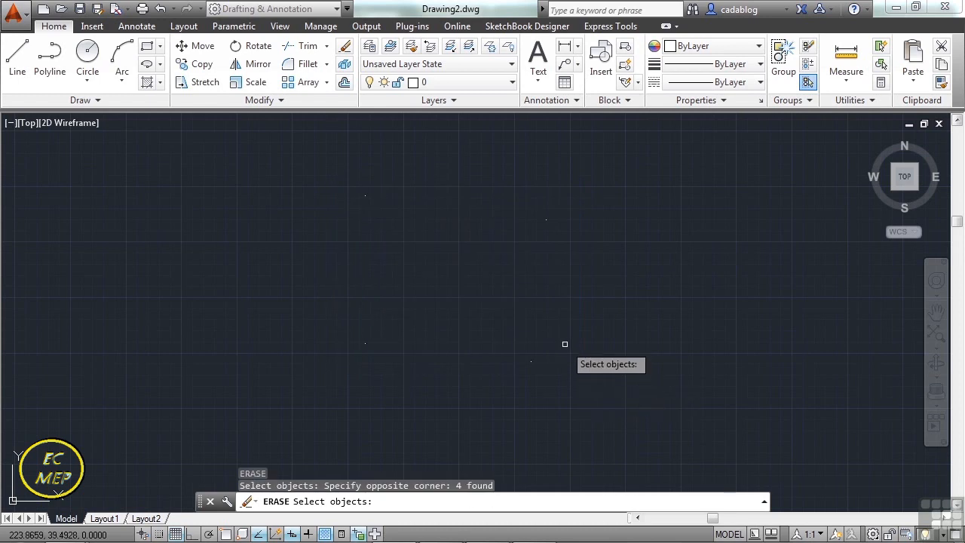
{"action": "key", "text": "Return"}
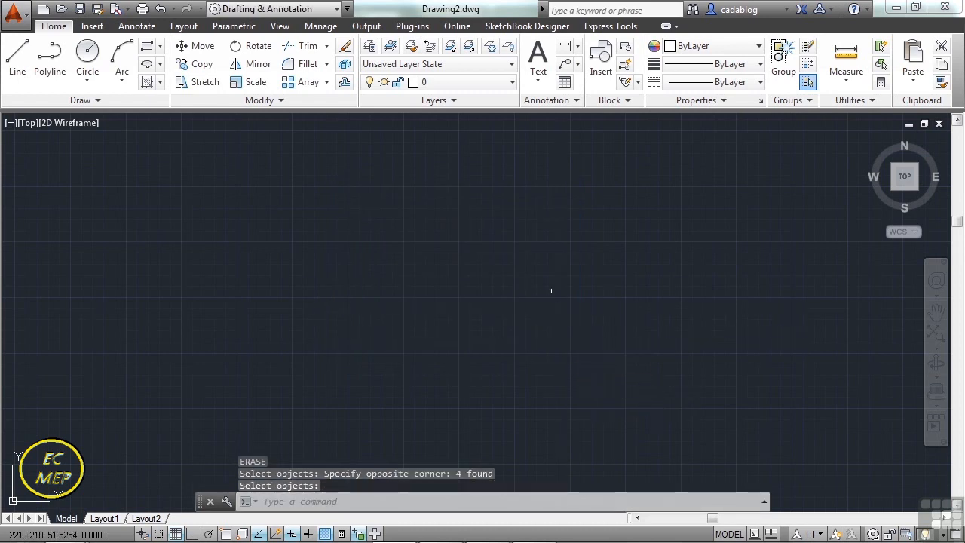
Place a point at exact coordinates X 5, Y 5 with the Multiple Points tool.
{"action": "scroll", "coordinate": [528, 276], "scroll_direction": "down", "scroll_amount": 3}
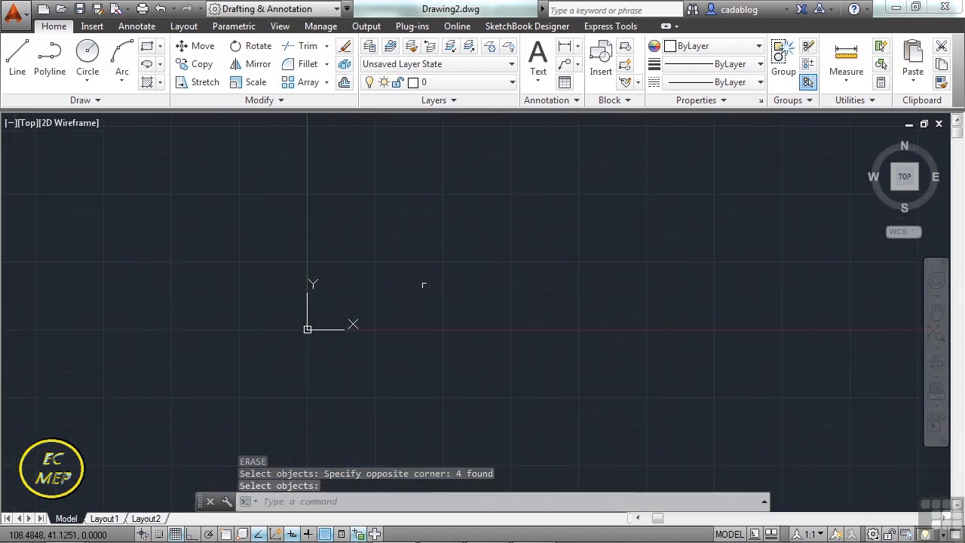
{"action": "scroll", "coordinate": [400, 278], "scroll_direction": "up", "scroll_amount": 2}
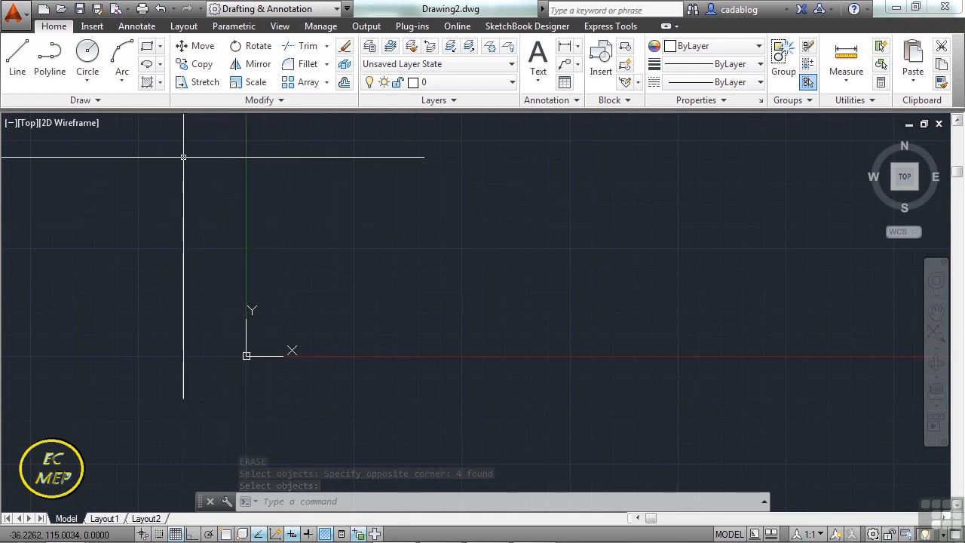
{"action": "left_click", "coordinate": [113, 100]}
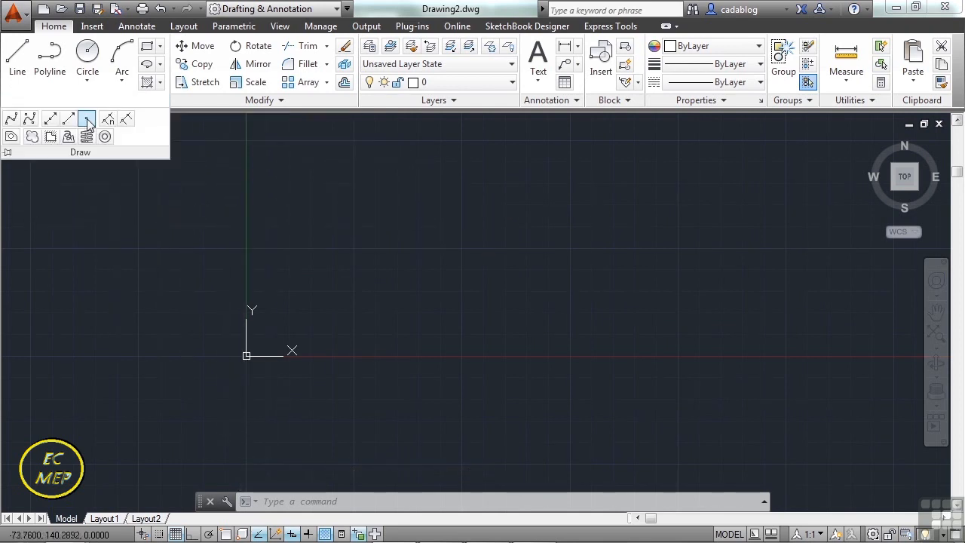
{"action": "left_click", "coordinate": [87, 123]}
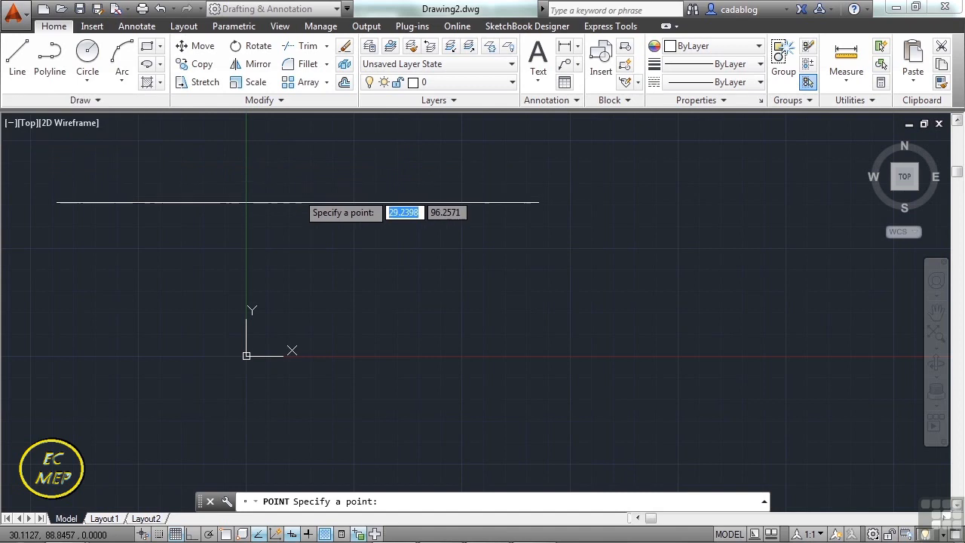
{"action": "scroll", "coordinate": [258, 345], "scroll_direction": "up", "scroll_amount": 8}
{"action": "middle_click_drag", "start_coordinate": [237, 359], "coordinate": [308, 323]}
{"action": "scroll", "coordinate": [295, 341], "scroll_direction": "up", "scroll_amount": 2}
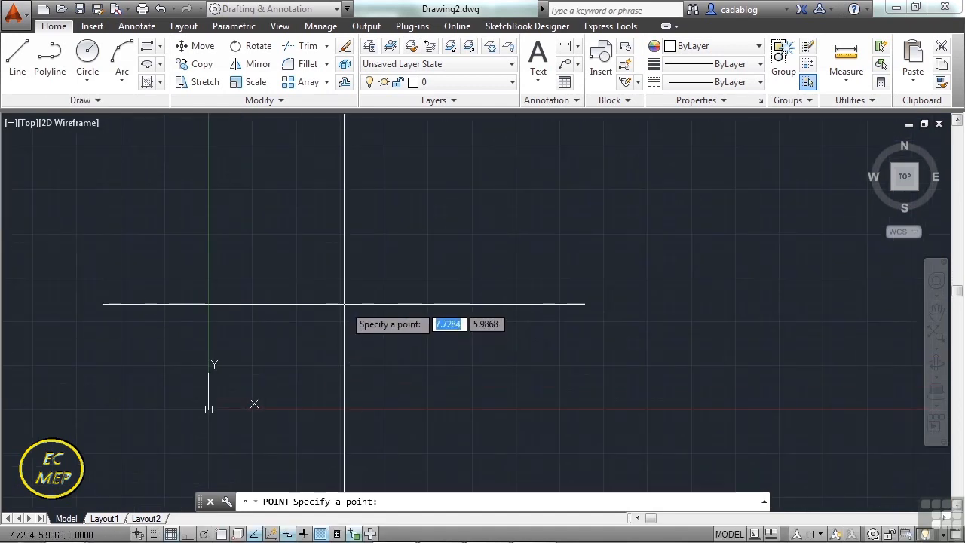
{"action": "type", "text": "5"}
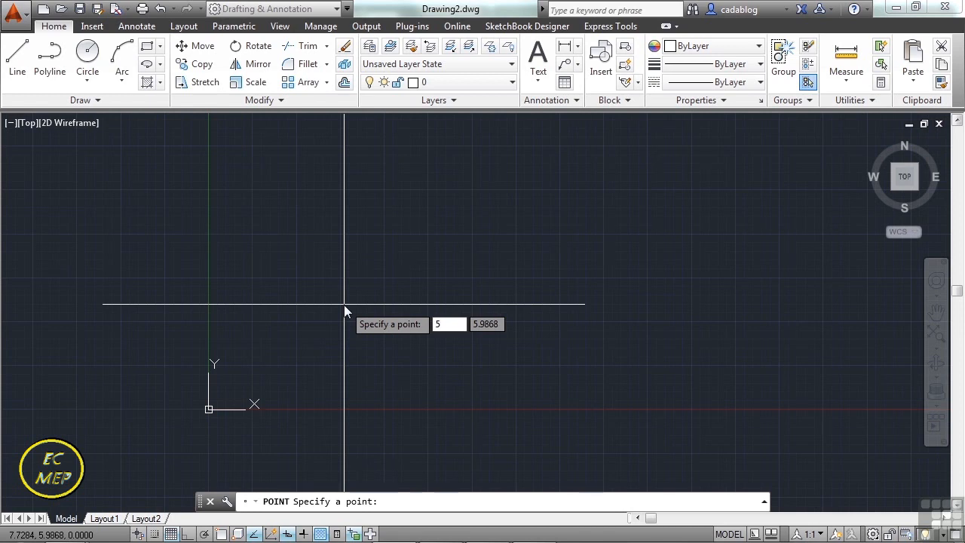
{"action": "key", "text": "Tab"}
{"action": "type", "text": "5"}
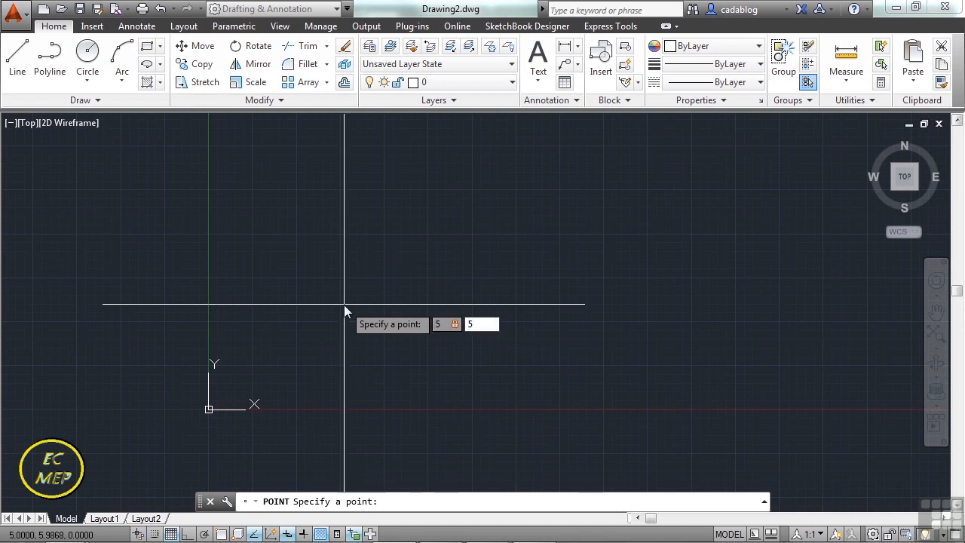
{"action": "key", "text": "Return"}
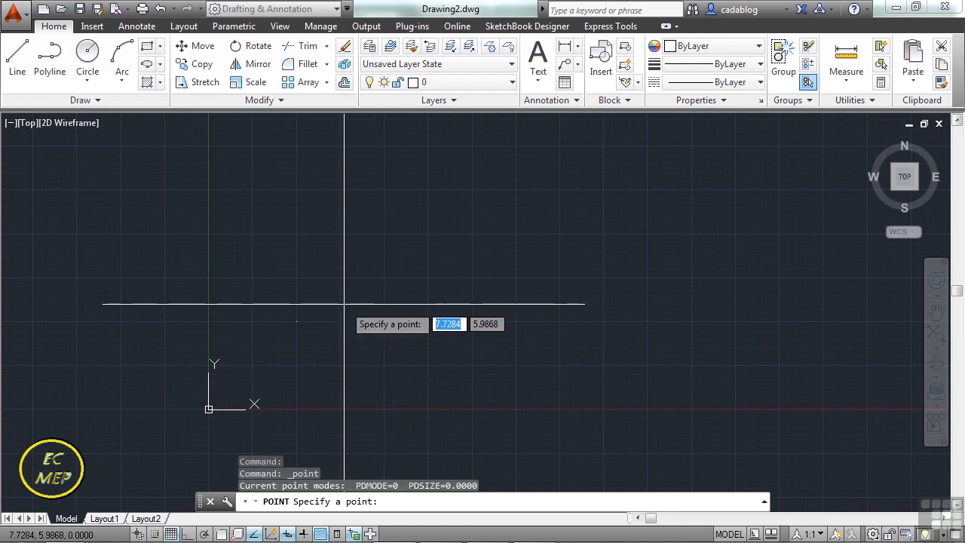
{"action": "scroll", "coordinate": [291, 324], "scroll_direction": "up", "scroll_amount": 5}
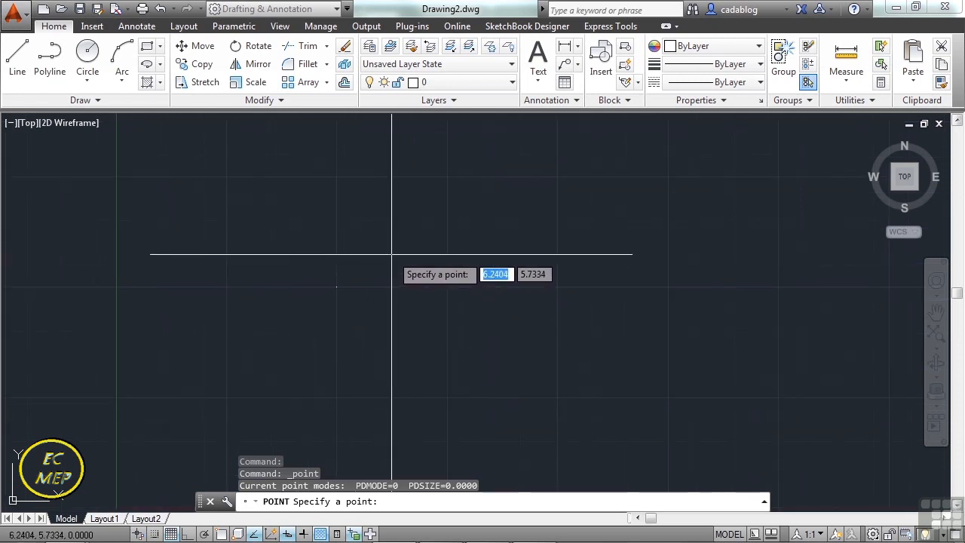
Place a second point at exact coordinates X 6, Y 10 and bring the coordinate origin into view.
{"action": "type", "text": "6"}
{"action": "key", "text": "Tab"}
{"action": "type", "text": "10"}
{"action": "mouse_move", "coordinate": [391, 253]}
{"action": "middle_mouse_down"}
{"action": "mouse_move", "coordinate": [448, 282]}
{"action": "mouse_move", "coordinate": [443, 318]}
{"action": "middle_mouse_up"}
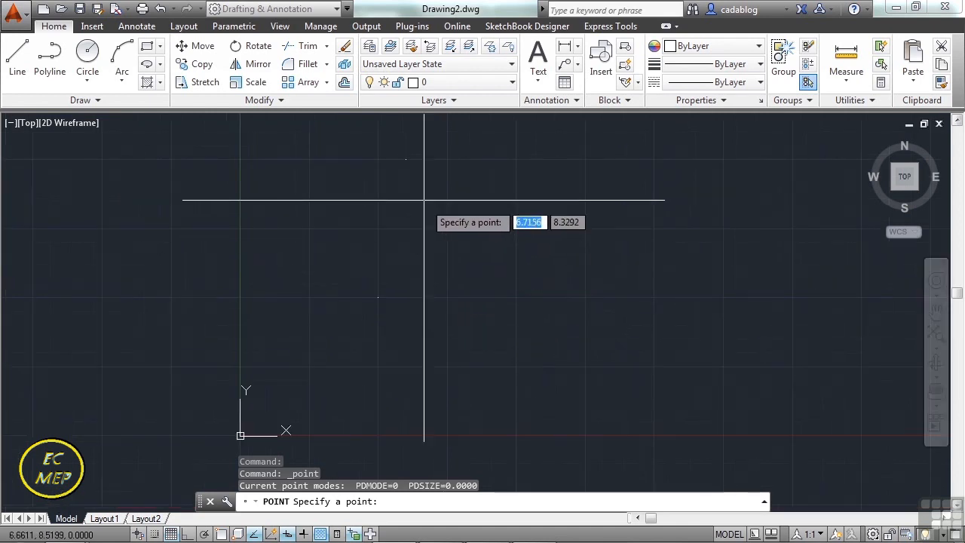
Place four more points freely between and to the right of the two exact points, the first at about (7.6, 7.6), and end the command.
{"action": "left_click", "coordinate": [450, 226]}
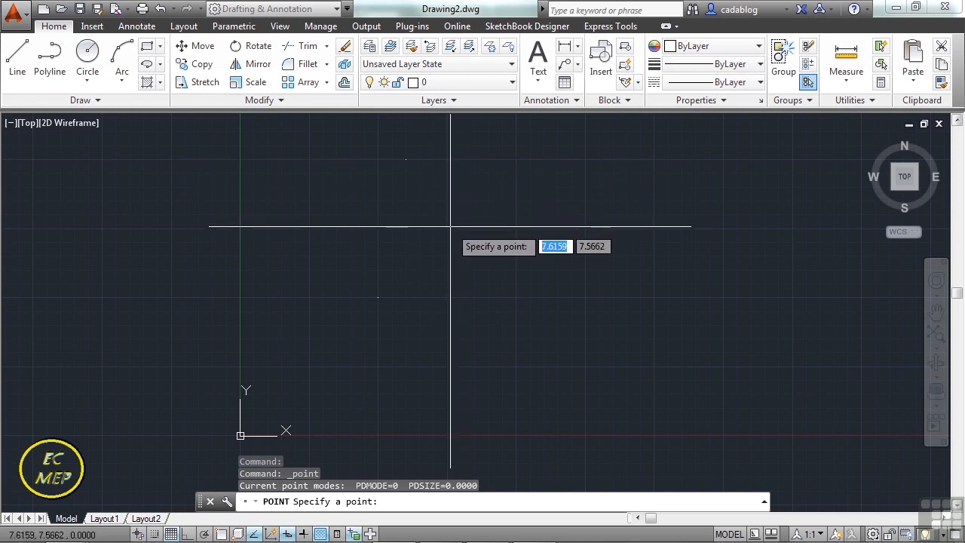
{"action": "left_click", "coordinate": [474, 270]}
{"action": "left_click", "coordinate": [551, 257]}
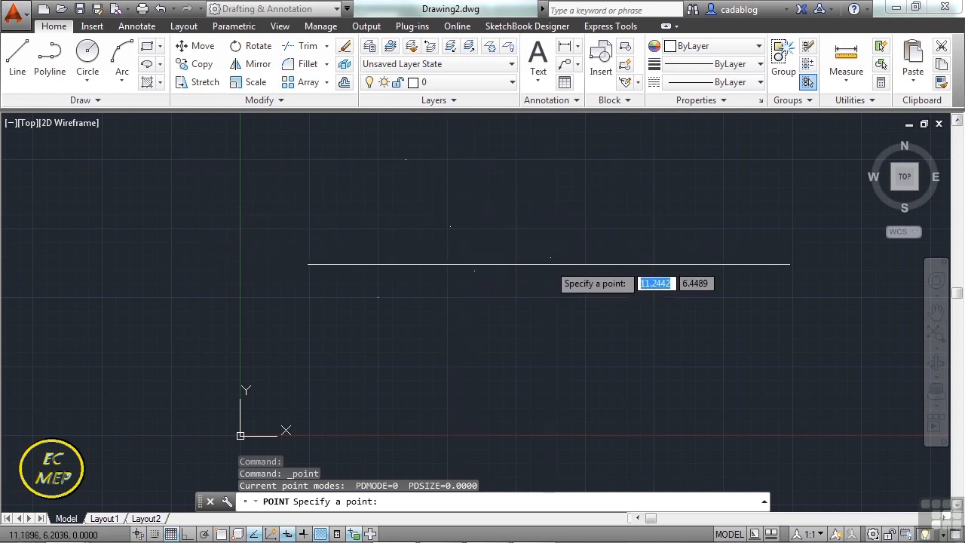
{"action": "left_click", "coordinate": [485, 323]}
{"action": "key", "text": "Escape"}
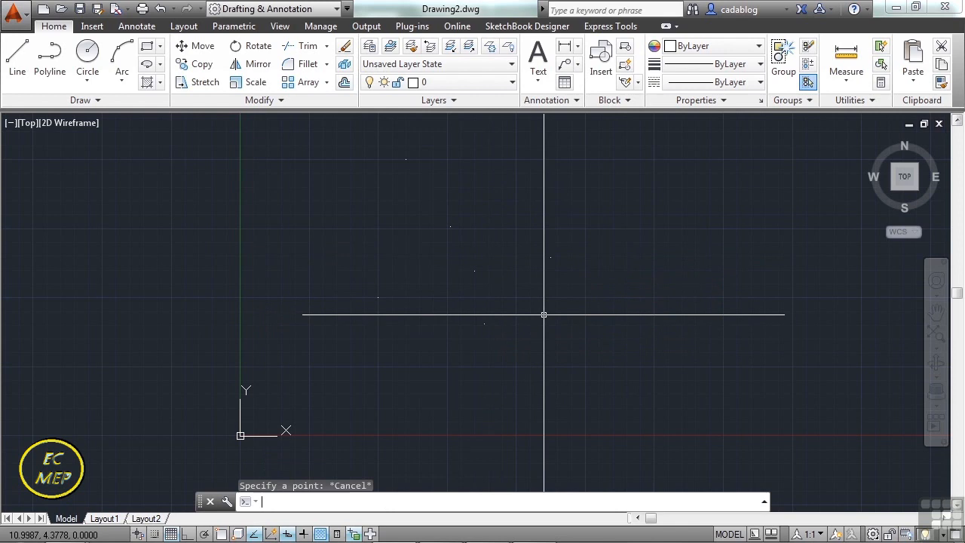
Start a polyline at the point at (5, 5) using the Node object snap.
{"action": "type", "text": "PL"}
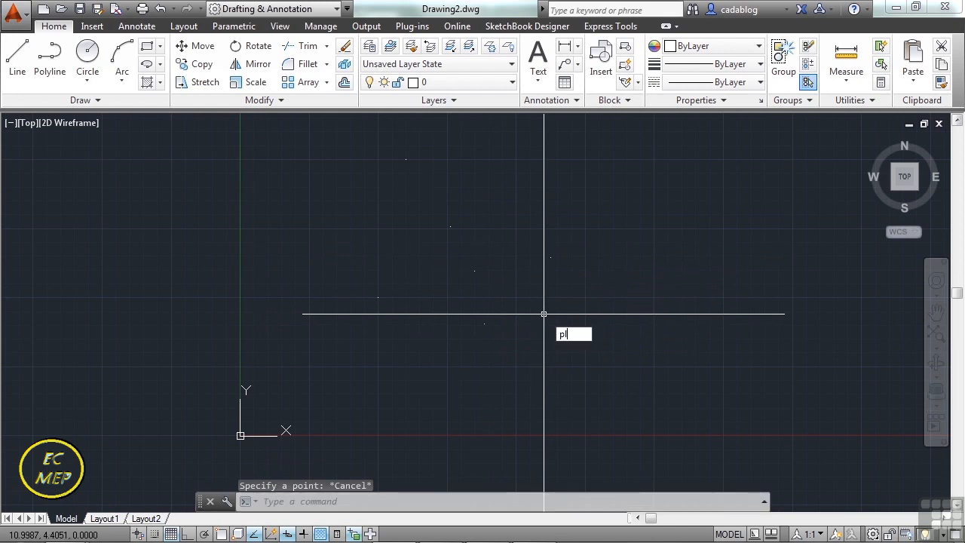
{"action": "key", "text": "Return"}
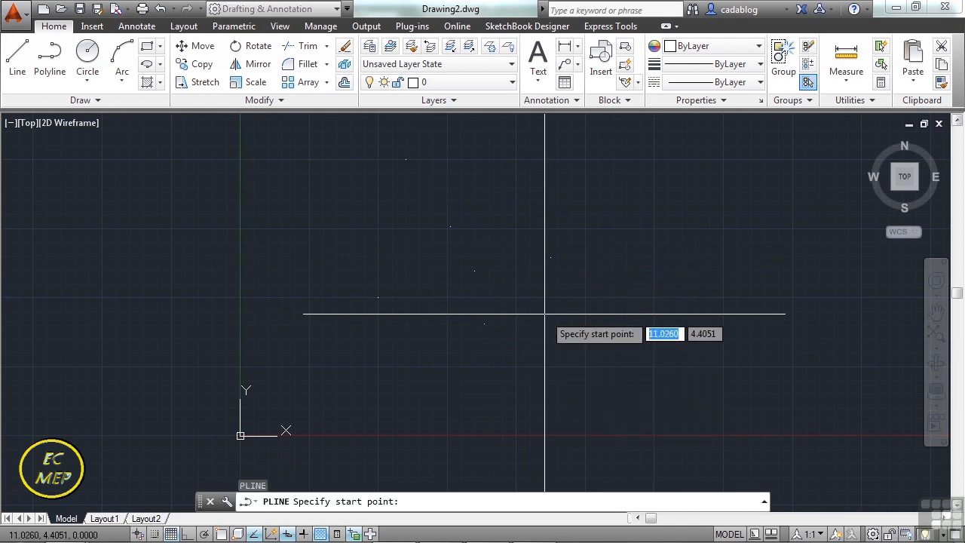
{"action": "type", "text": "nod"}
{"action": "key", "text": "Return"}
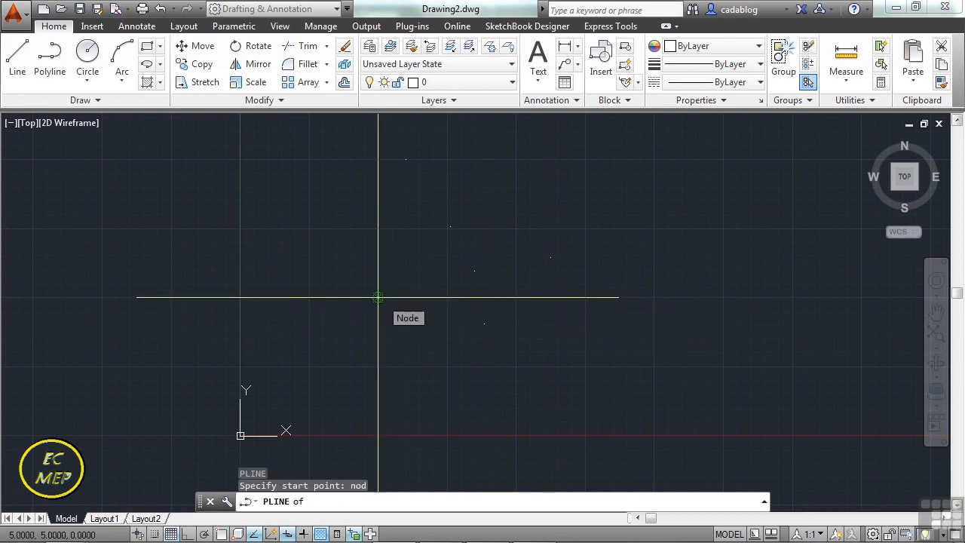
{"action": "left_click", "coordinate": [378, 297]}
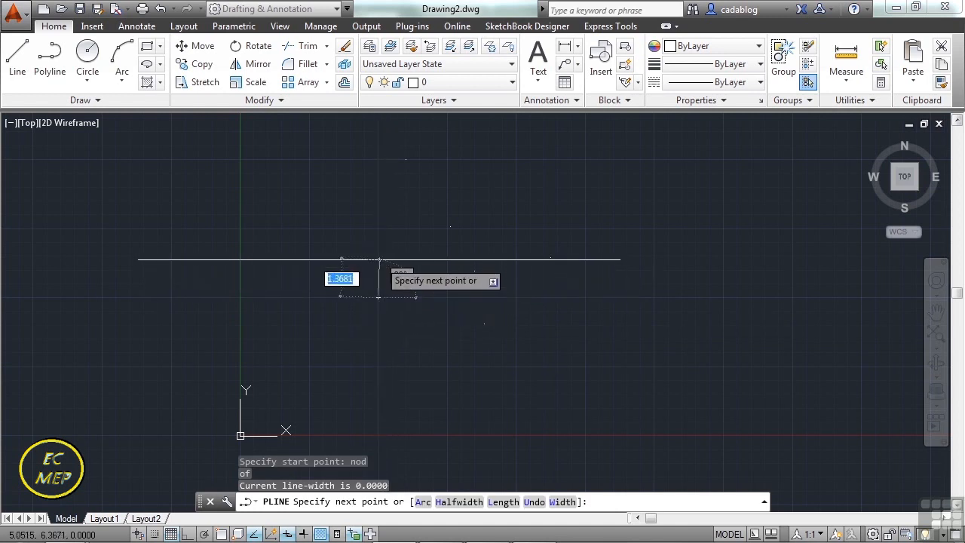
Add the polyline's second vertex at the point at (6, 10) using the Node snap.
{"action": "type", "text": "nod"}
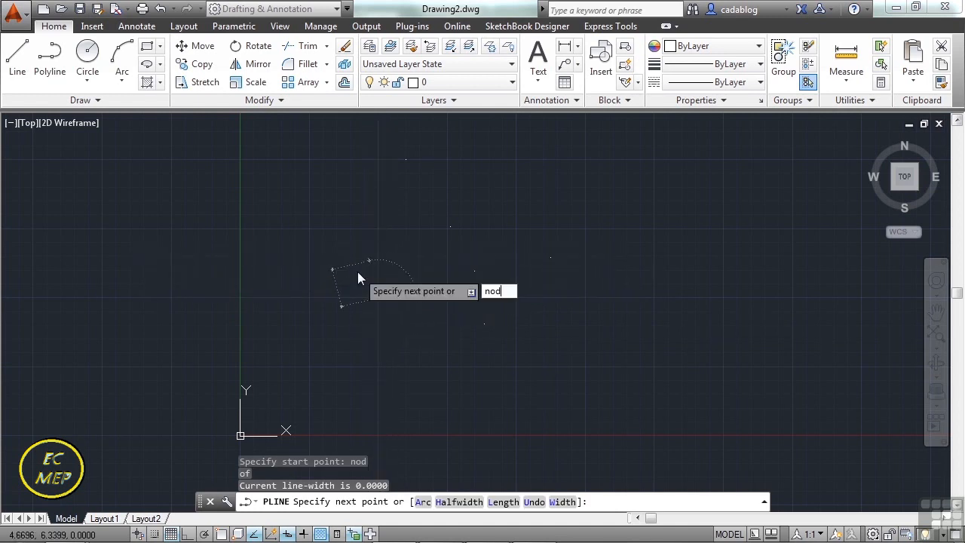
{"action": "key", "text": "Return"}
{"action": "scroll", "coordinate": [370, 254], "scroll_direction": "up", "scroll_amount": 2}
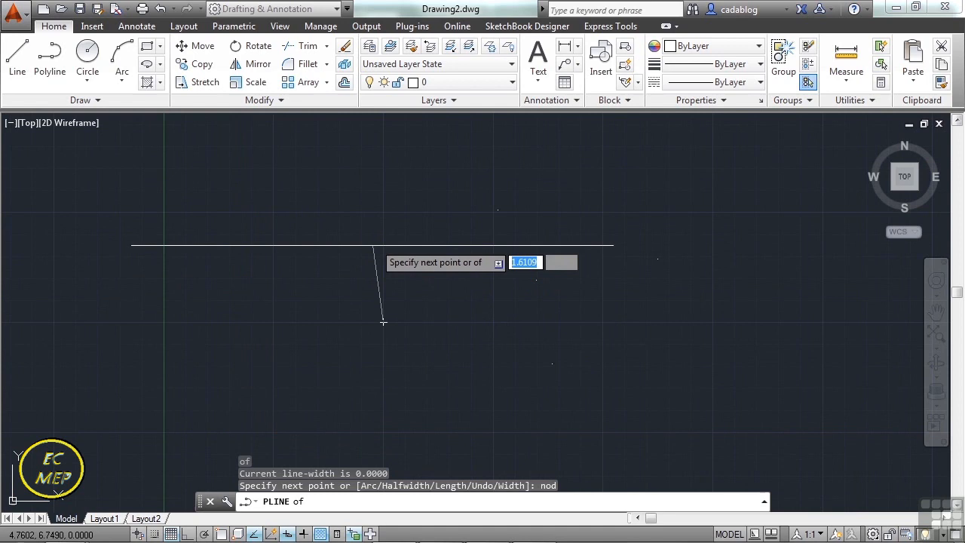
{"action": "scroll", "coordinate": [399, 242], "scroll_direction": "down", "scroll_amount": 2}
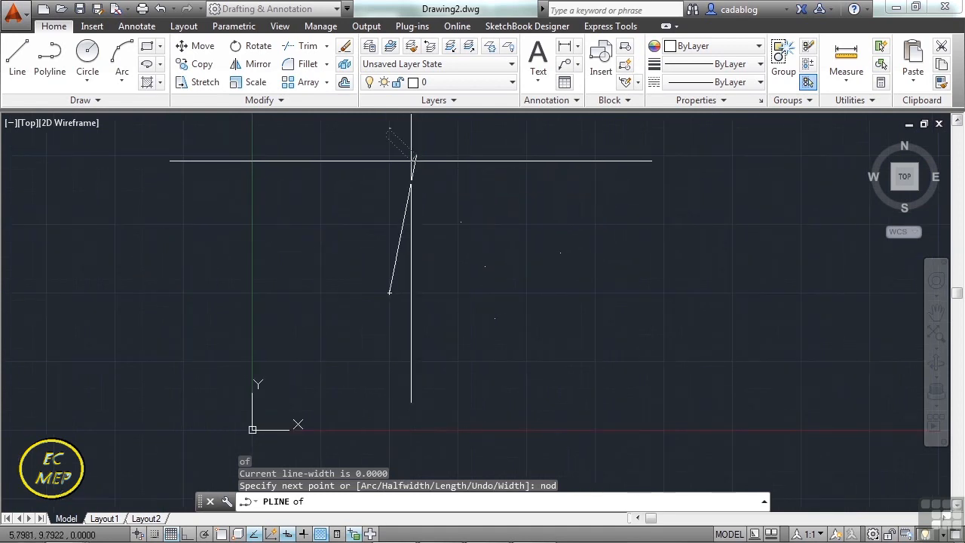
{"action": "left_click", "coordinate": [410, 161]}
Continue the polyline with Node snaps down through the first and second freely placed points.
{"action": "type", "text": "nod"}
{"action": "key", "text": "Return"}
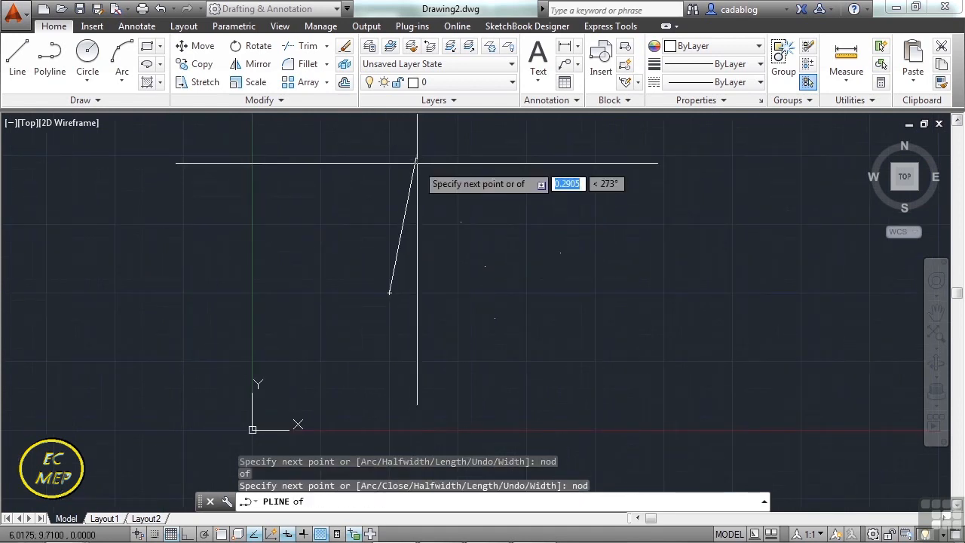
{"action": "left_click", "coordinate": [460, 222]}
{"action": "type", "text": "nod"}
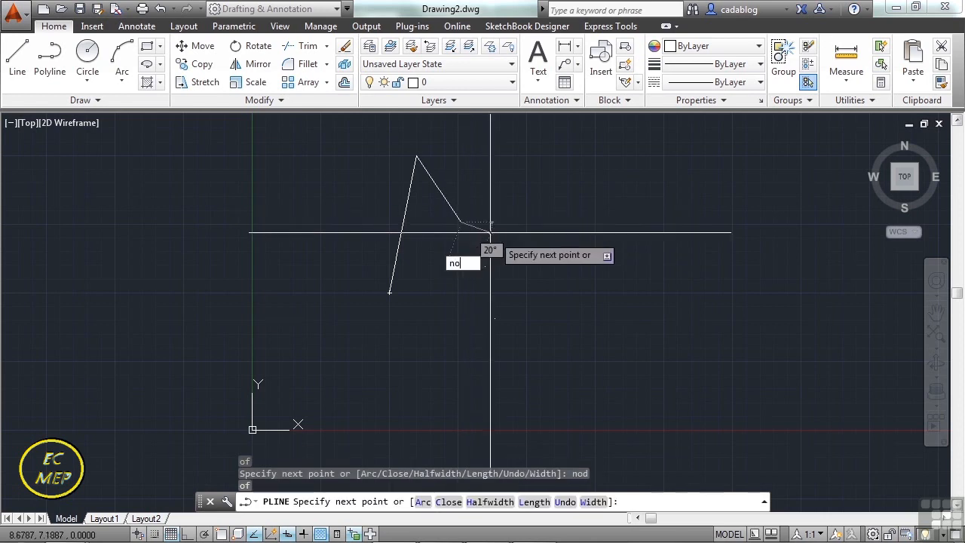
{"action": "key", "text": "Return"}
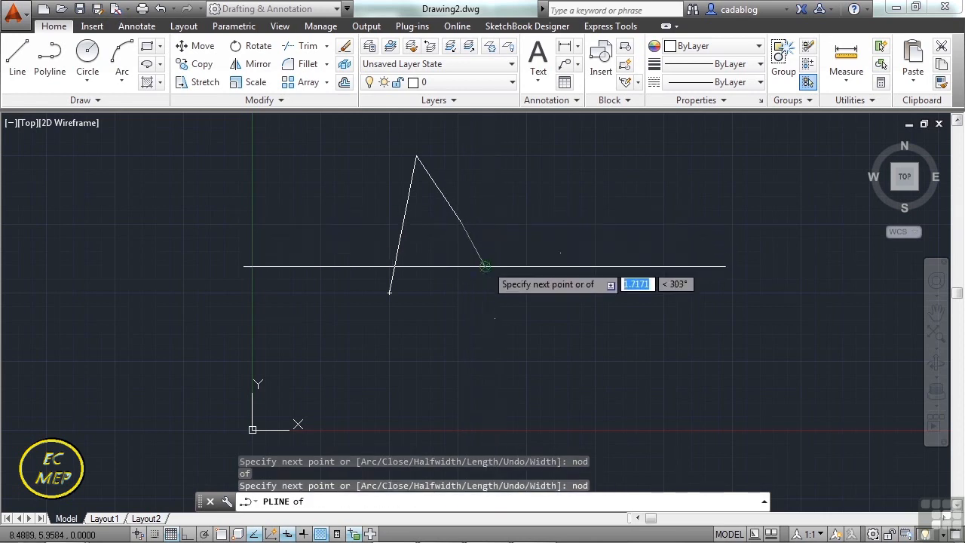
{"action": "left_click", "coordinate": [488, 265]}
Extend the polyline with Node snaps to the rightmost point and the lowest freely placed point, and end the polyline.
{"action": "type", "text": "nod"}
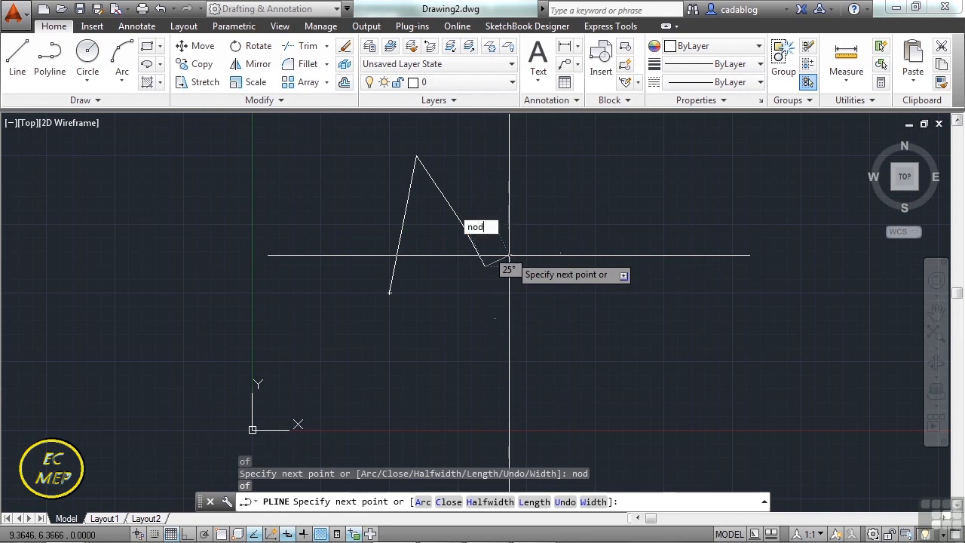
{"action": "key", "text": "Return"}
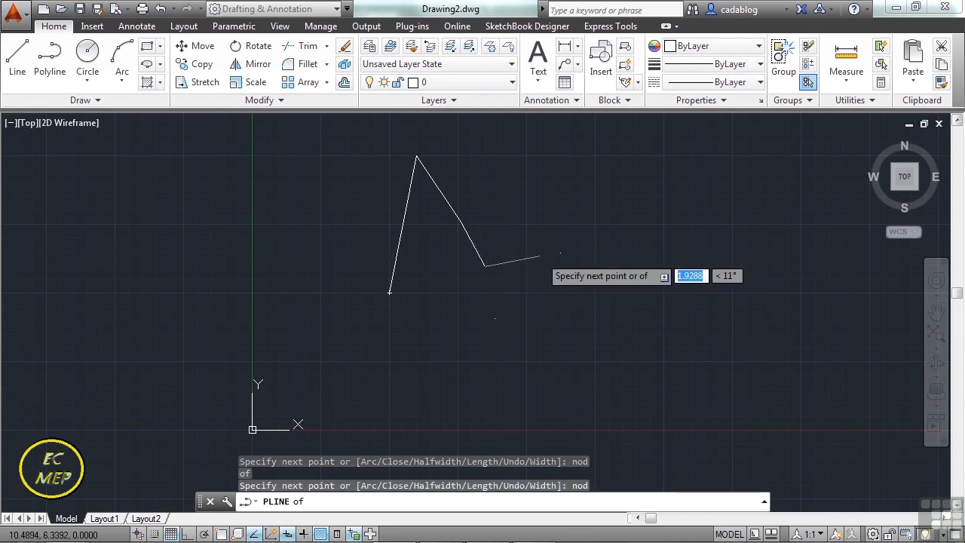
{"action": "left_click", "coordinate": [562, 255]}
{"action": "type", "text": "nod"}
{"action": "key", "text": "Return"}
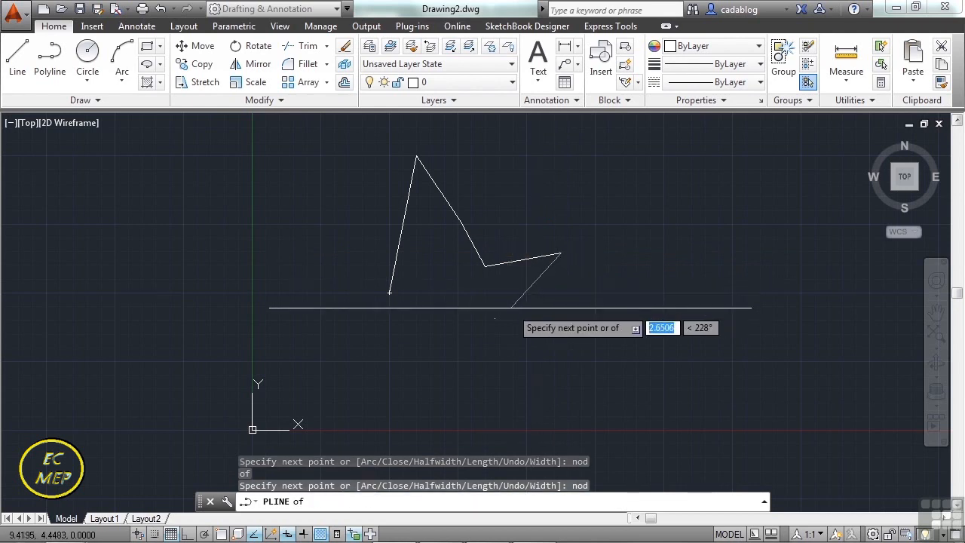
{"action": "left_click", "coordinate": [498, 317]}
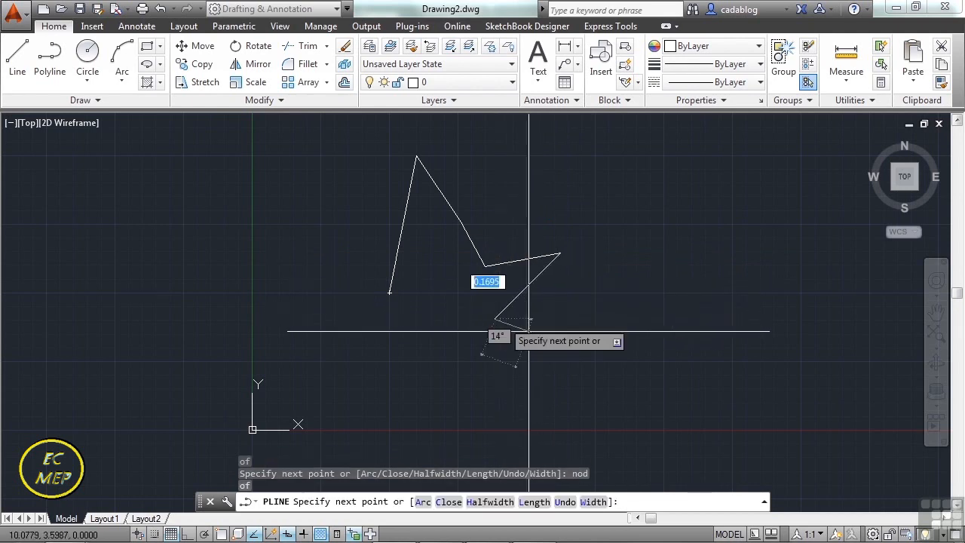
{"action": "key", "text": "Return"}
{"action": "middle_click_drag", "start_coordinate": [438, 287], "coordinate": [441, 309]}
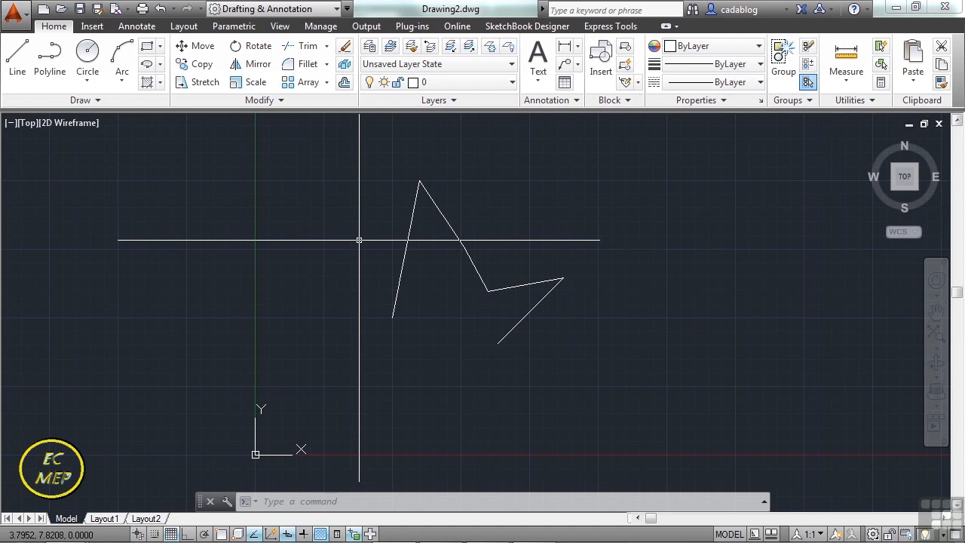
Set the PDMODE point display variable to 1 and inspect the polyline's vertices.
{"action": "type", "text": "pdmode"}
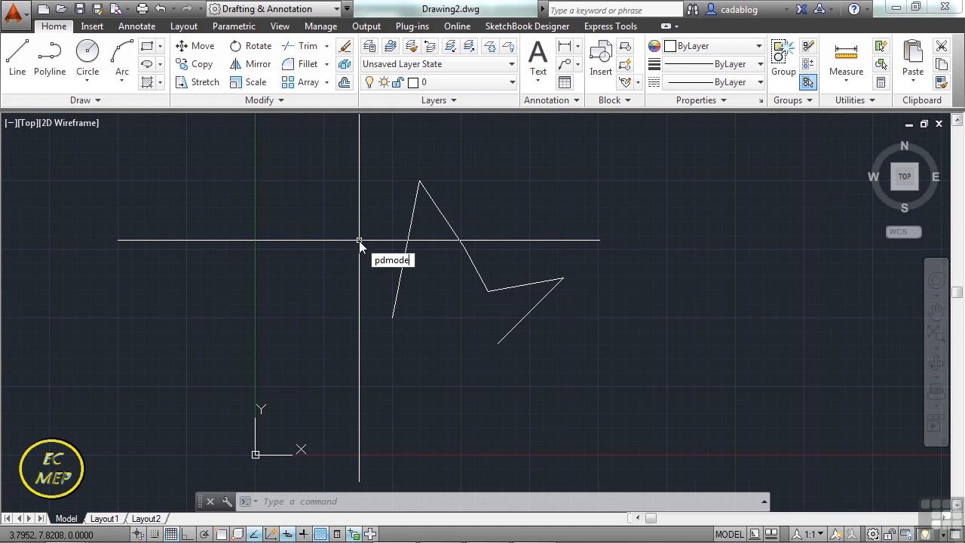
{"action": "key", "text": "Return"}
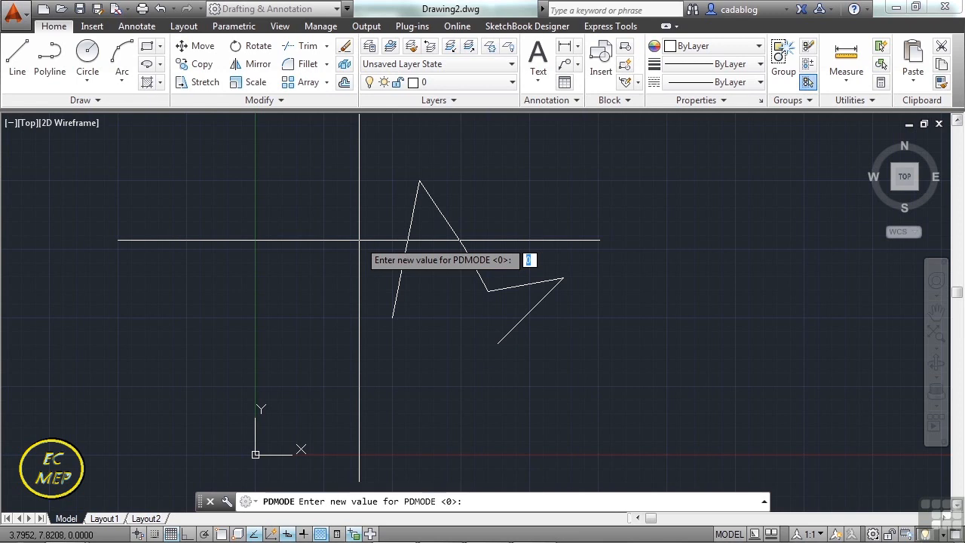
{"action": "type", "text": "1"}
{"action": "key", "text": "Return"}
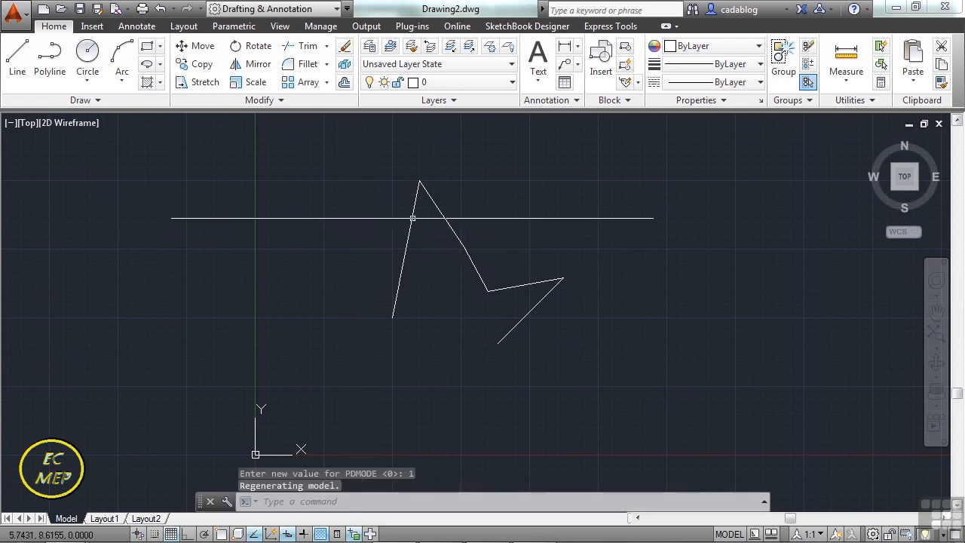
{"action": "scroll", "coordinate": [428, 187], "scroll_direction": "up", "scroll_amount": 5}
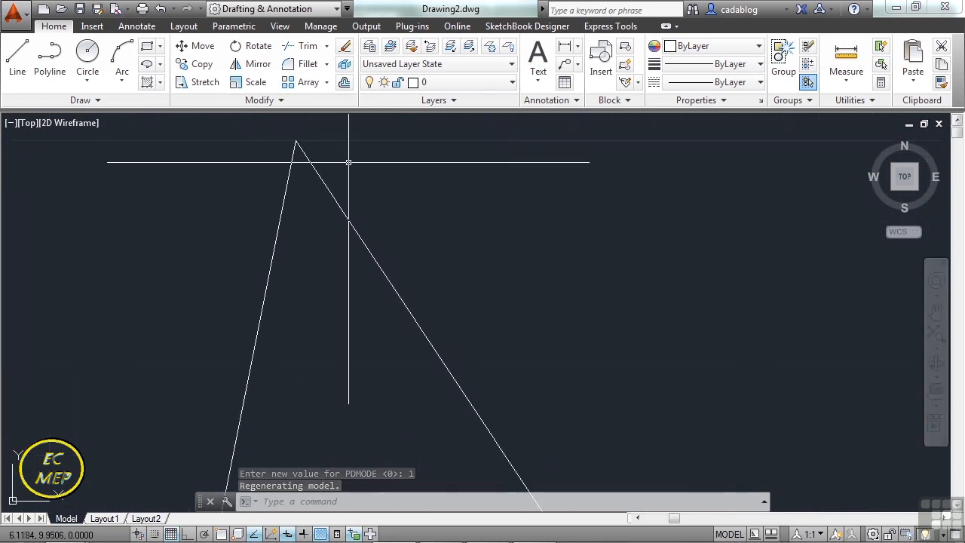
{"action": "scroll", "coordinate": [394, 216], "scroll_direction": "down", "scroll_amount": 3}
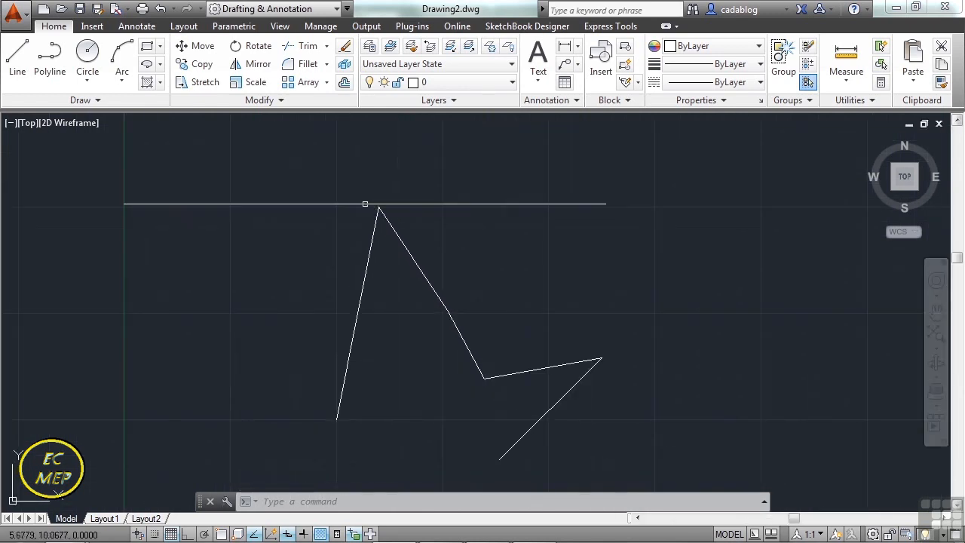
Set the PDSIZE point size variable to 1 and inspect the polyline's vertices again.
{"action": "type", "text": "PDS"}
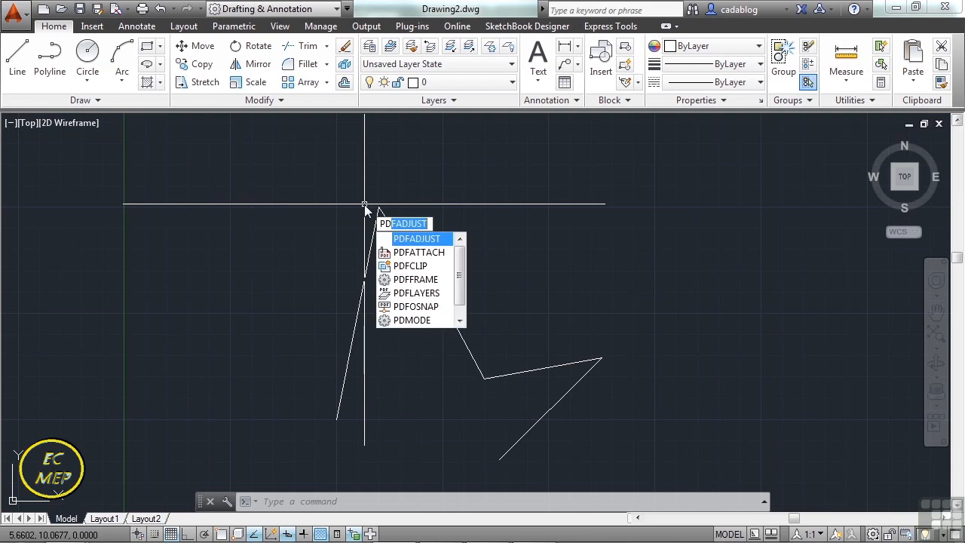
{"action": "type", "text": "IZE"}
{"action": "key", "text": "Return"}
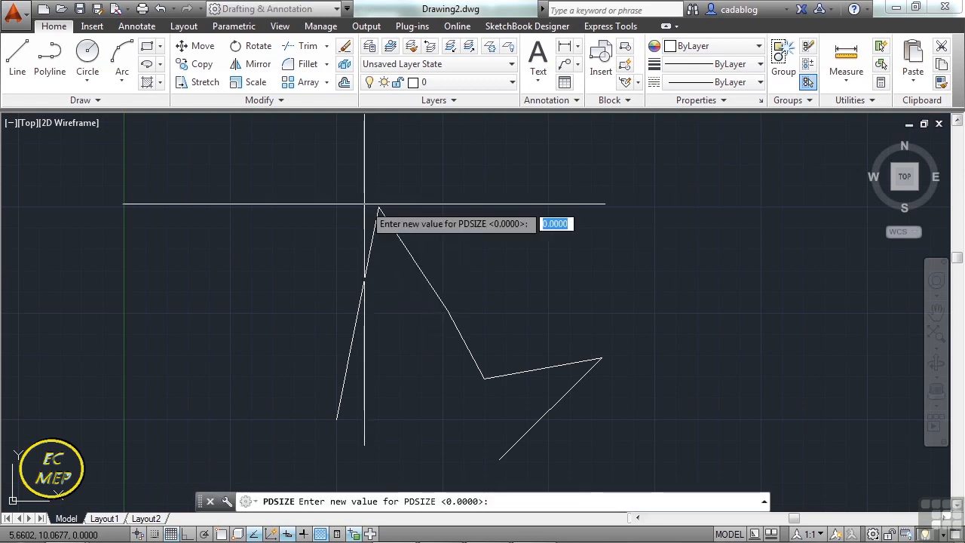
{"action": "type", "text": "1"}
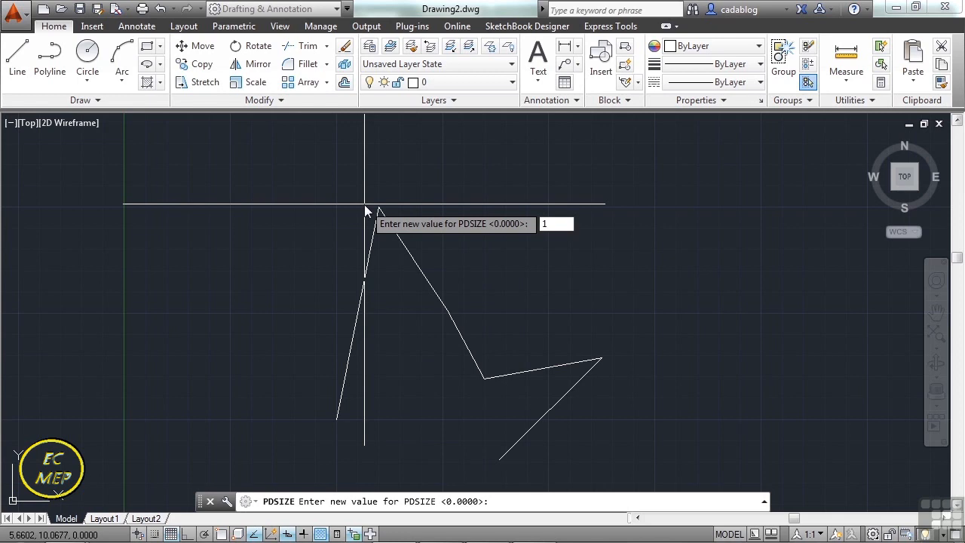
{"action": "key", "text": "Return"}
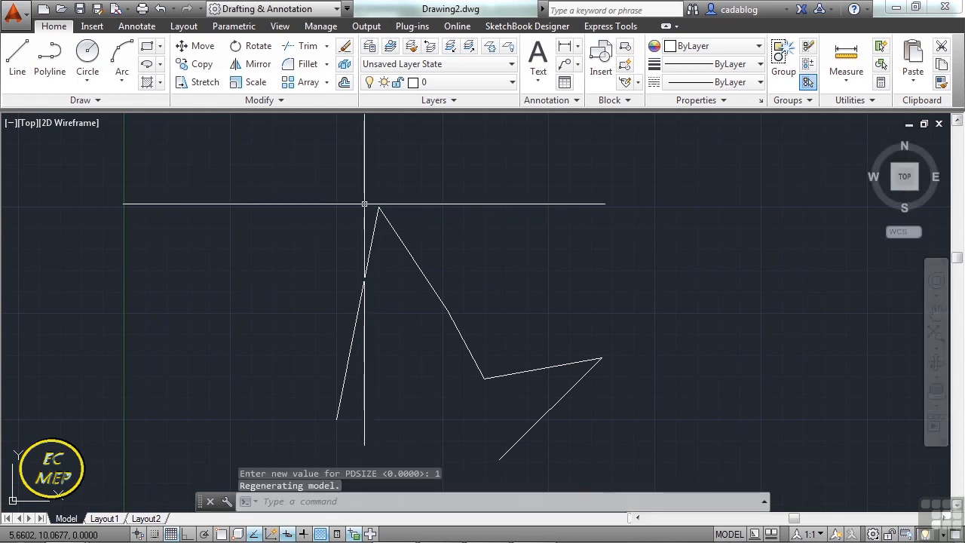
{"action": "scroll", "coordinate": [364, 203], "scroll_direction": "up", "scroll_amount": 9}
{"action": "scroll", "coordinate": [408, 219], "scroll_direction": "down", "scroll_amount": 5}
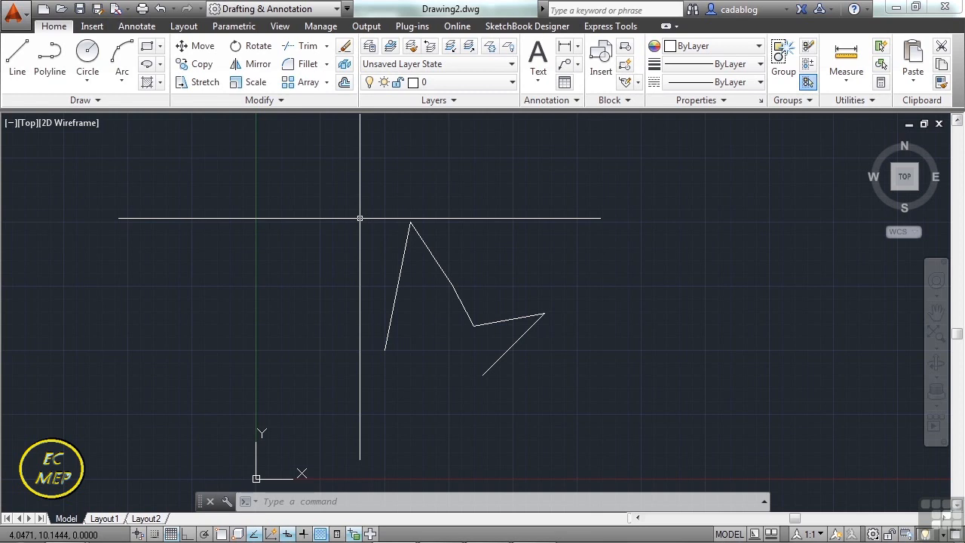
Open the Point Style dialog with the DDPTYPE command and move it clear of the polyline.
{"action": "type", "text": "DDP"}
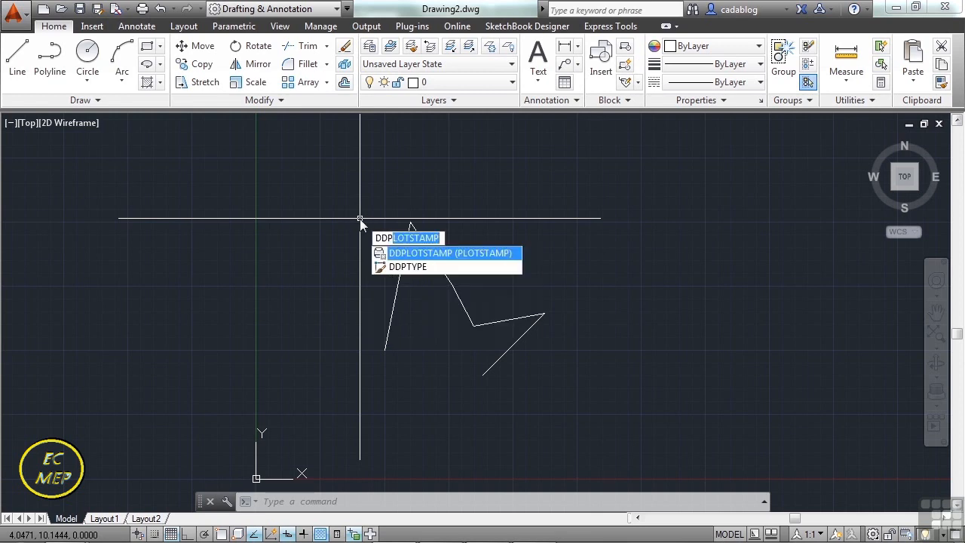
{"action": "type", "text": "TYpe"}
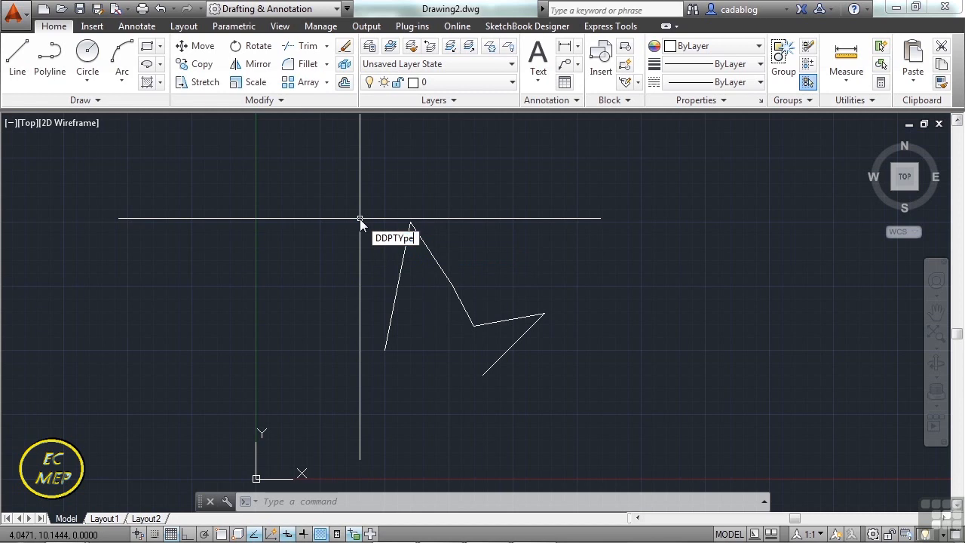
{"action": "key", "text": "Return"}
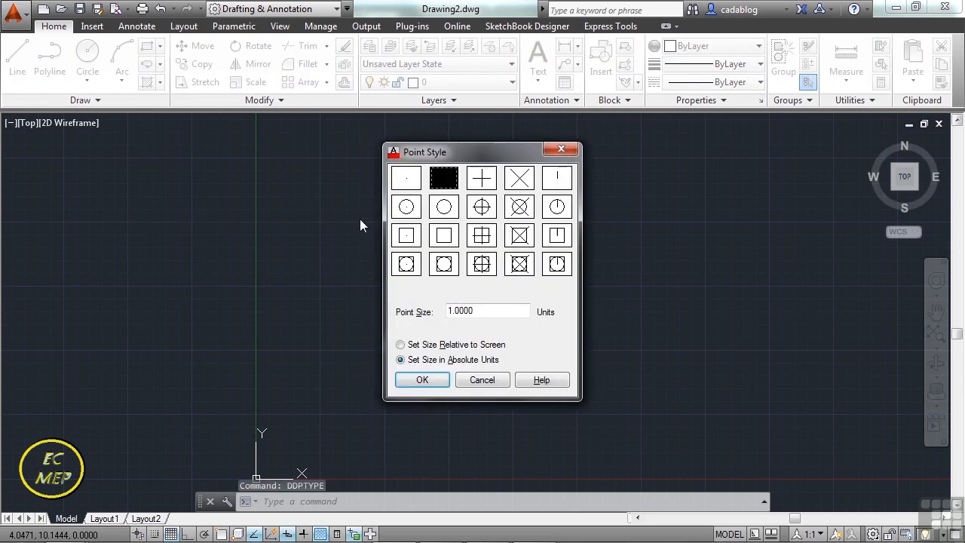
{"action": "mouse_move", "coordinate": [469, 159]}
{"action": "left_mouse_down"}
{"action": "mouse_move", "coordinate": [245, 175]}
{"action": "mouse_move", "coordinate": [233, 168]}
{"action": "mouse_move", "coordinate": [242, 169]}
{"action": "mouse_move", "coordinate": [236, 157]}
{"action": "left_mouse_up"}
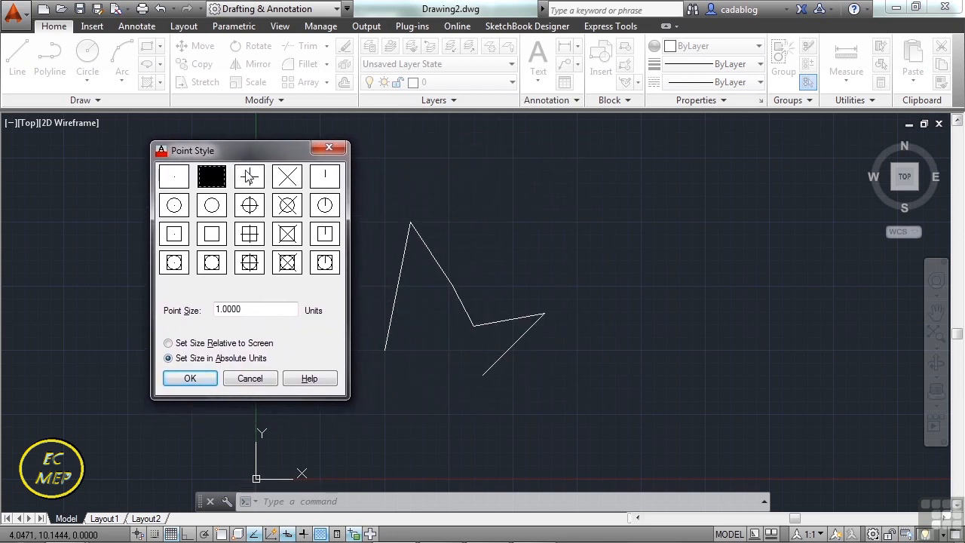
Try several point styles, apply the X-shaped one, and check the point at the polyline's lower-left end by selecting and deselecting it.
{"action": "left_click", "coordinate": [250, 176]}
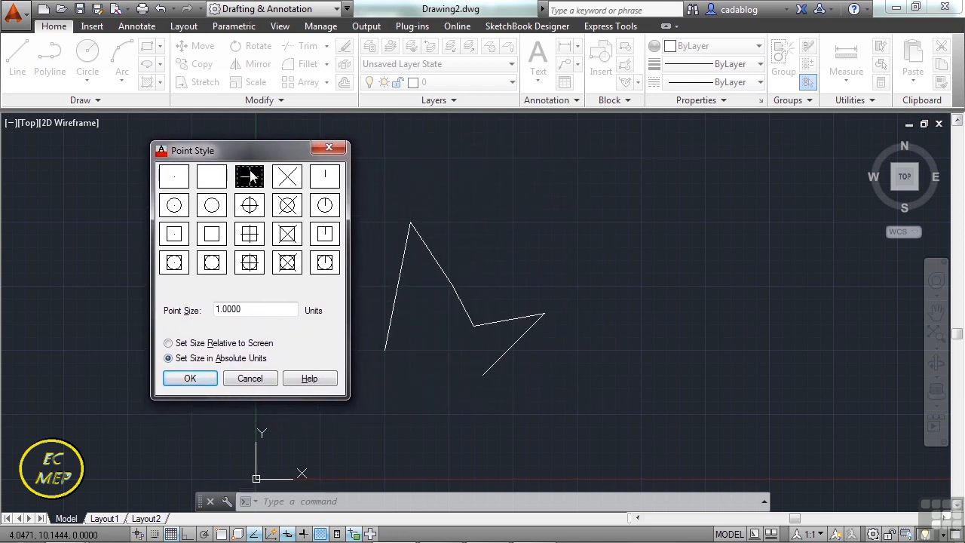
{"action": "left_click", "coordinate": [290, 185]}
{"action": "left_click", "coordinate": [323, 186]}
{"action": "left_click", "coordinate": [175, 182]}
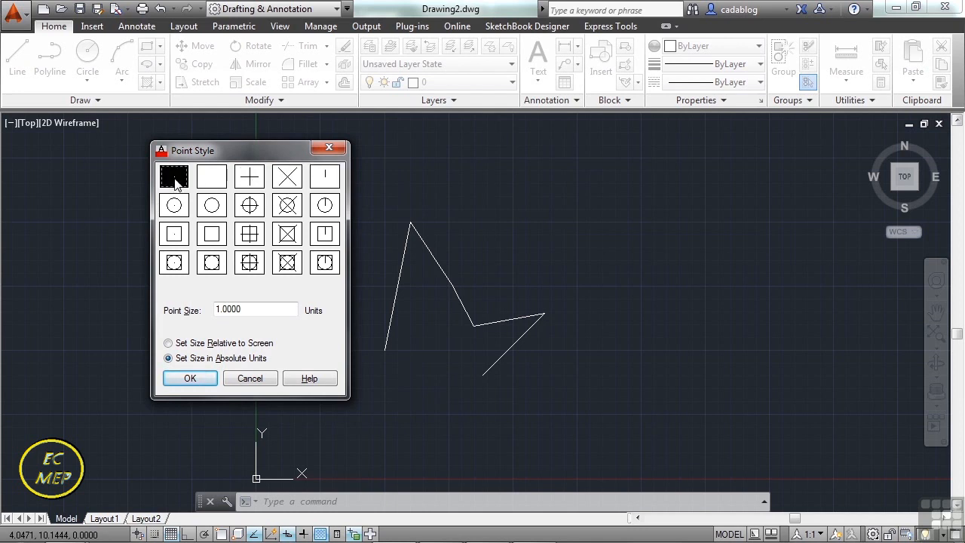
{"action": "left_click", "coordinate": [212, 181]}
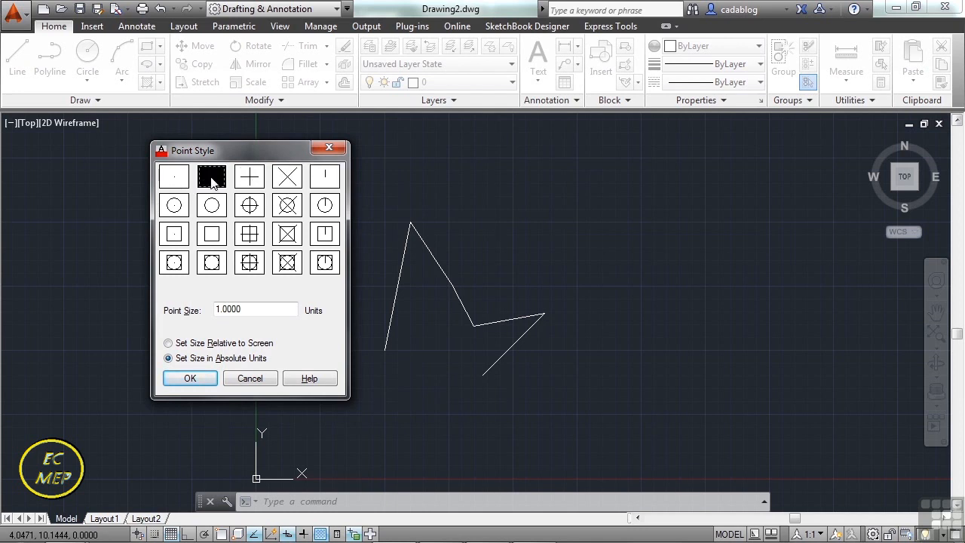
{"action": "left_click", "coordinate": [249, 188]}
{"action": "left_click", "coordinate": [284, 184]}
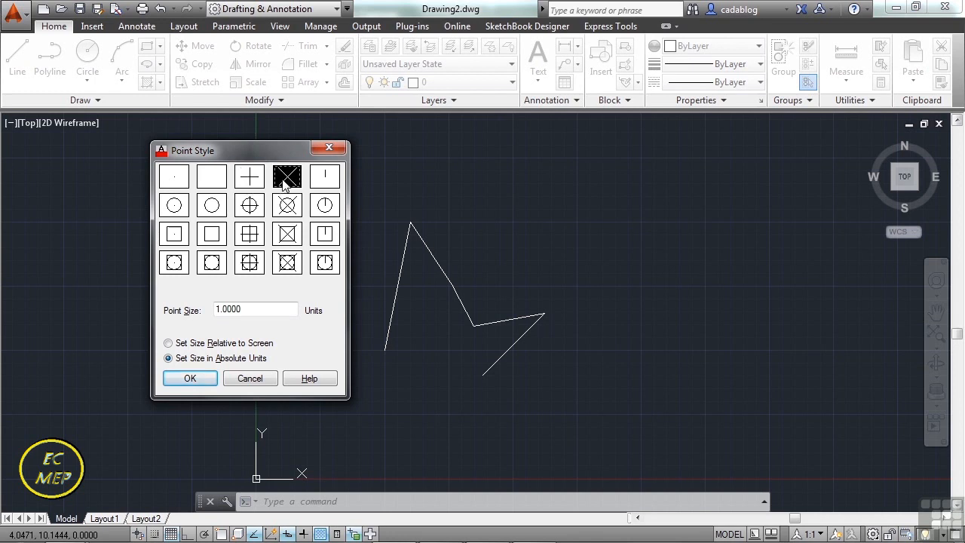
{"action": "left_click", "coordinate": [257, 309]}
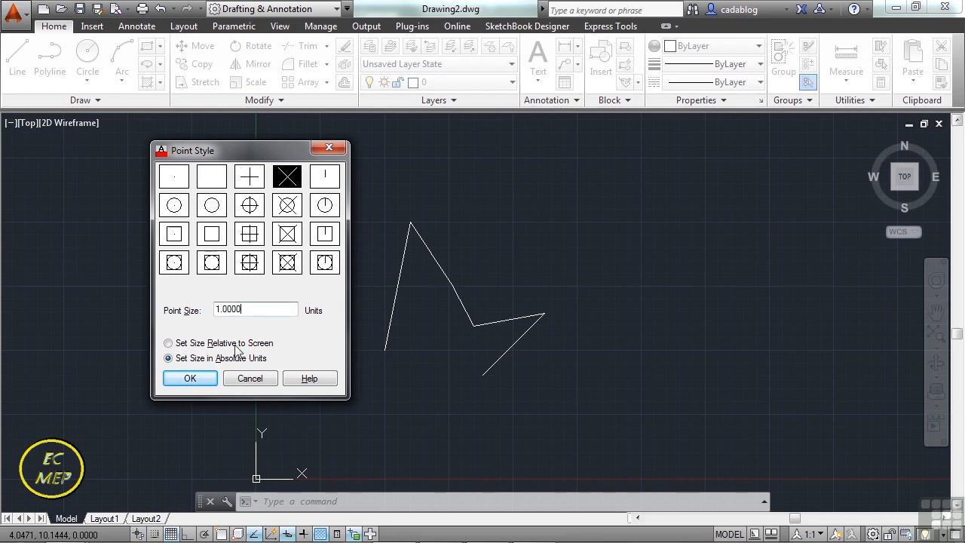
{"action": "left_click", "coordinate": [202, 377]}
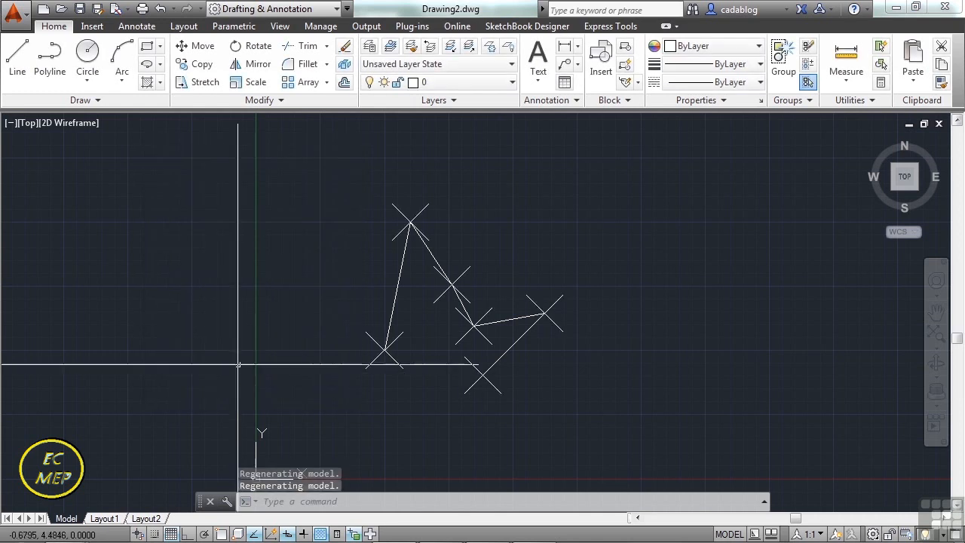
{"action": "left_click", "coordinate": [385, 350]}
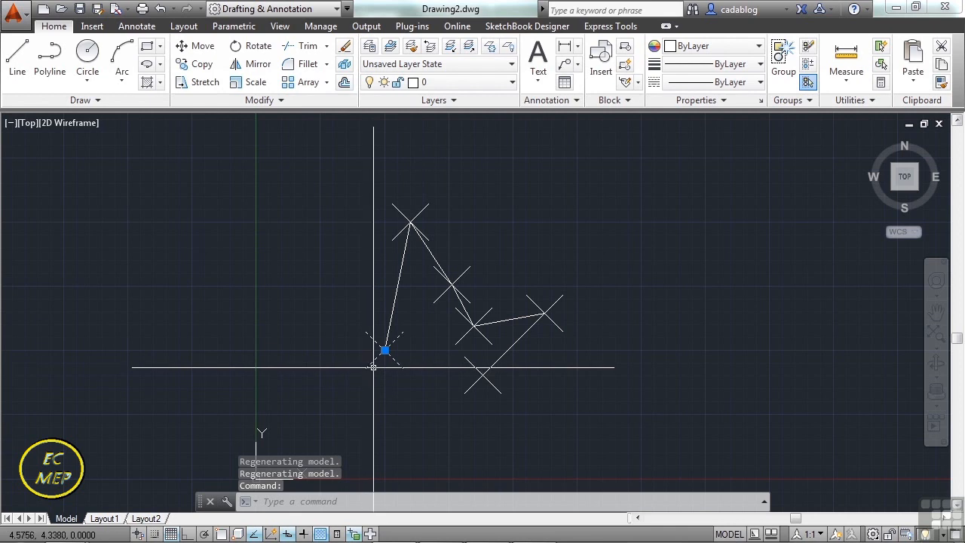
{"action": "key", "text": "Escape"}
Reopen the Point Style dialog with DDPTYPE, set the point size to 0.5 absolute units, and regenerate the drawing.
{"action": "type", "text": "DDPTYPE"}
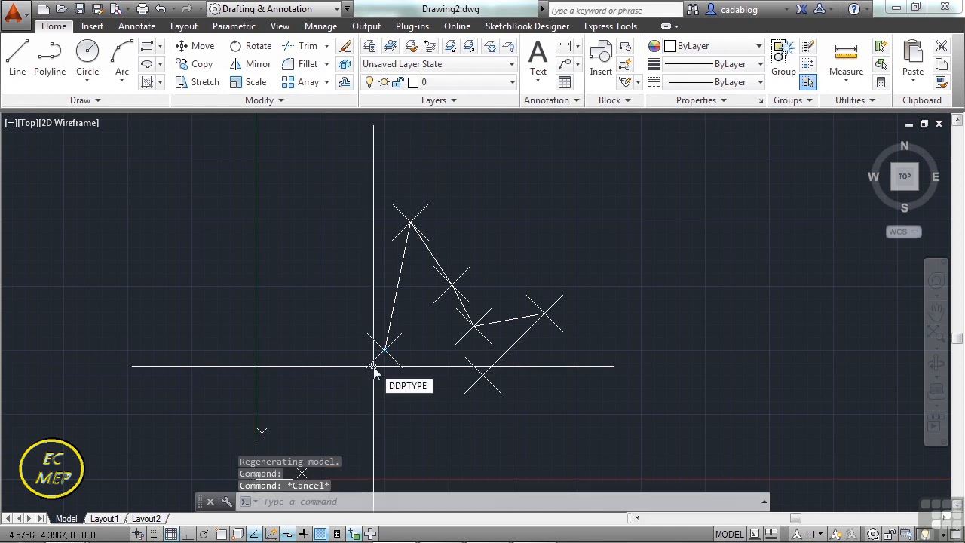
{"action": "key", "text": "Return"}
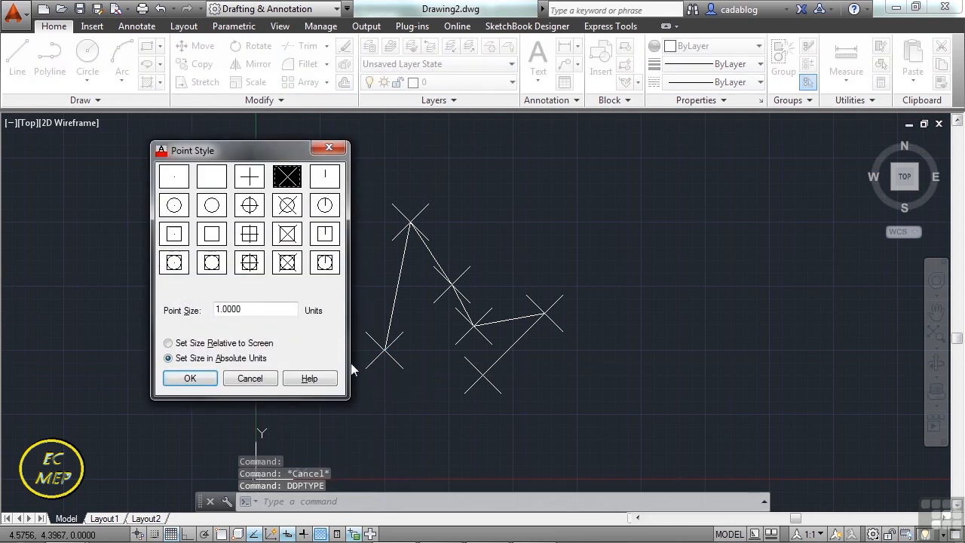
{"action": "left_click_drag", "start_coordinate": [256, 309], "coordinate": [199, 310]}
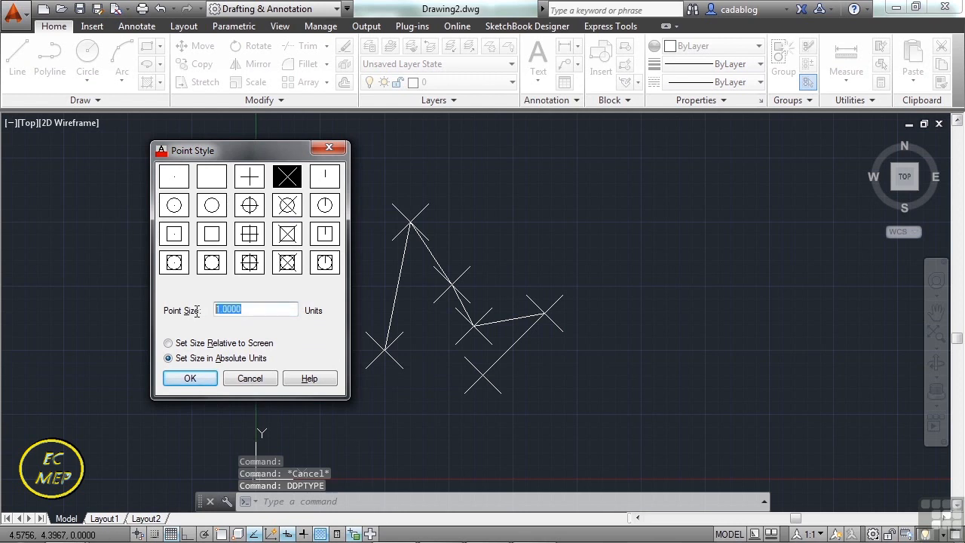
{"action": "type", "text": ".5"}
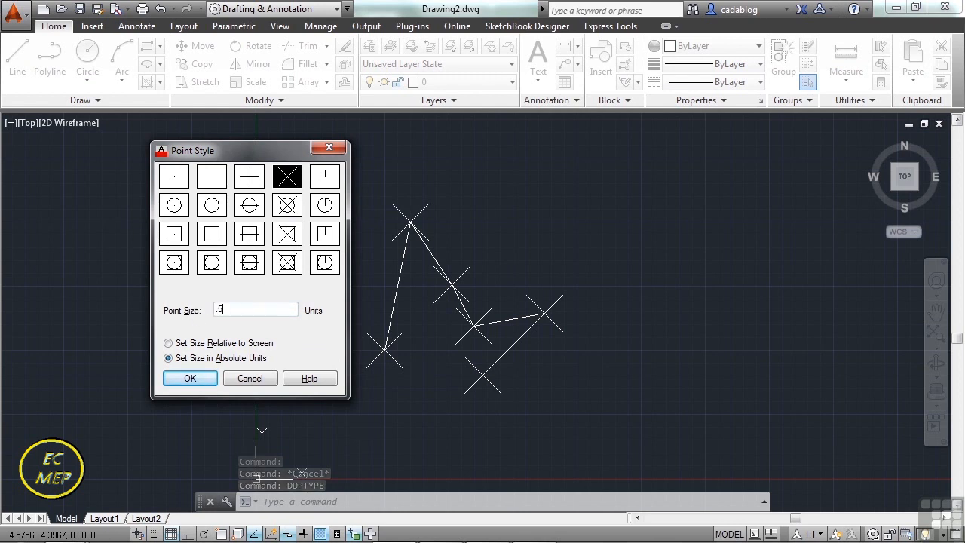
{"action": "left_click", "coordinate": [200, 377]}
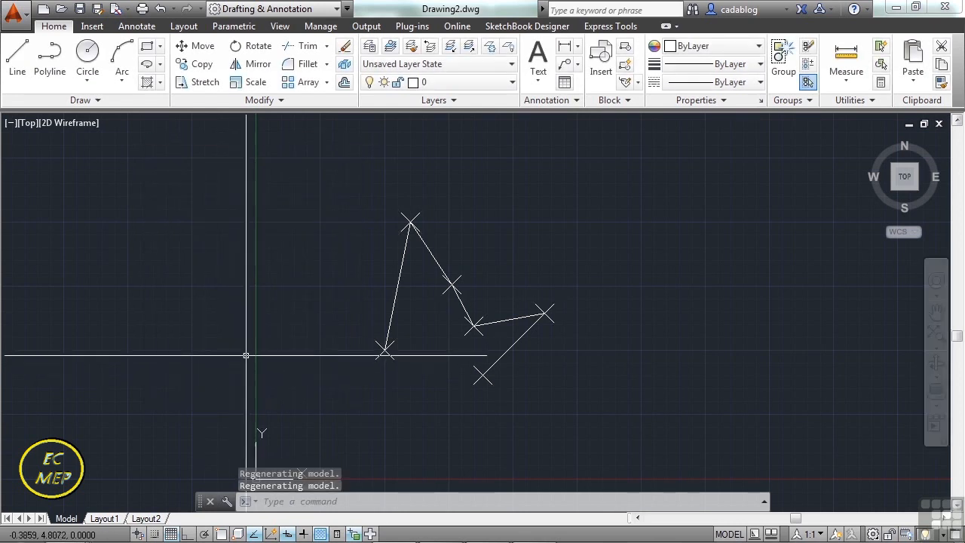
{"action": "type", "text": "rea"}
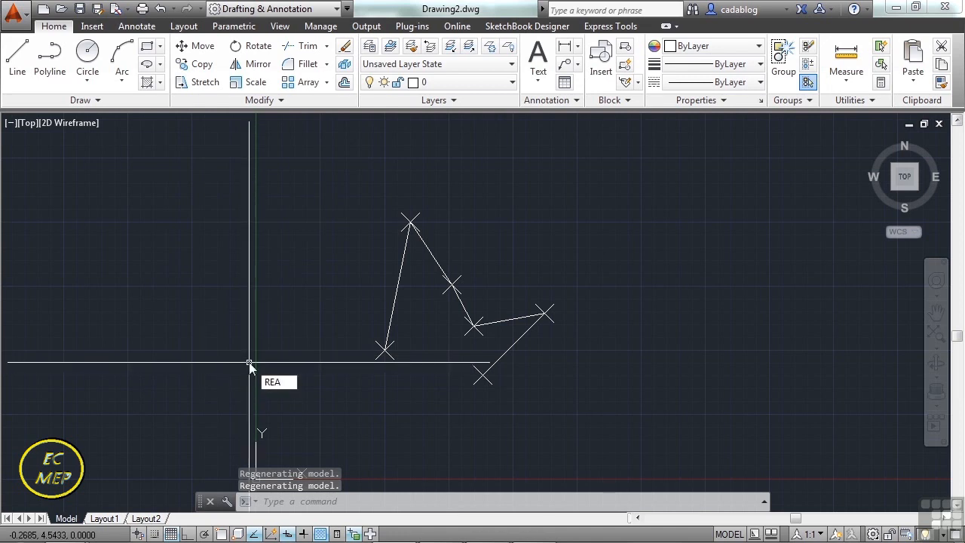
{"action": "key", "text": "Return"}
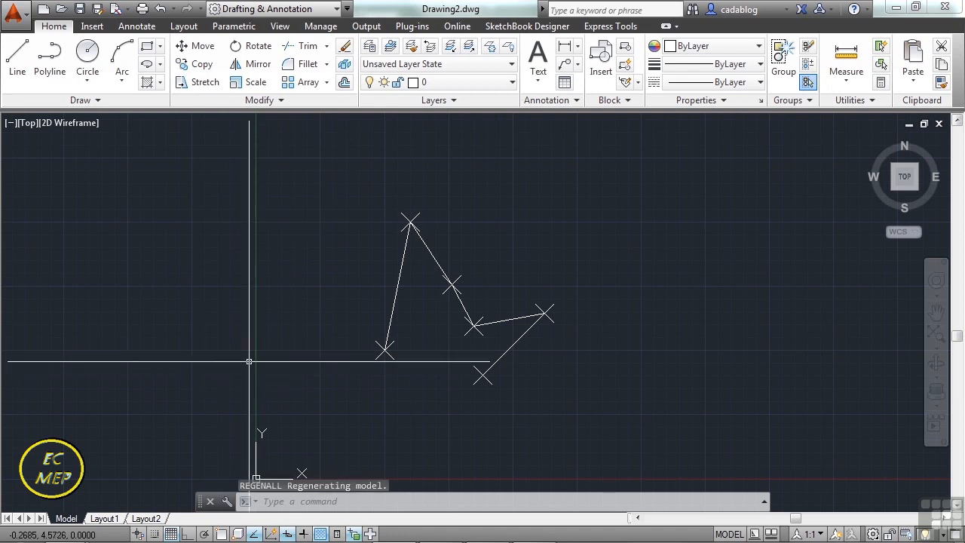
Use DDPTYPE to switch the point size to Set Size Relative to Screen.
{"action": "type", "text": "DDPTYPE"}
{"action": "key", "text": "Return"}
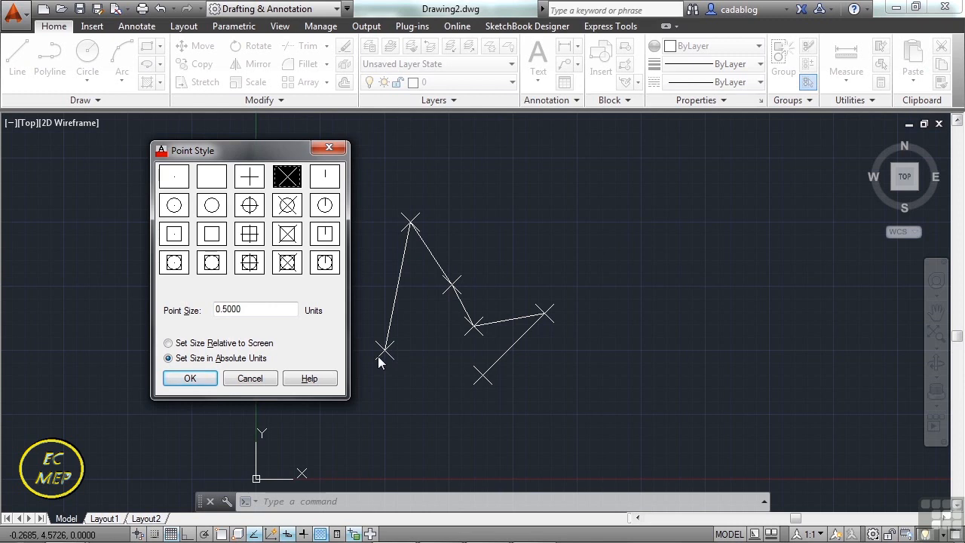
{"action": "left_click", "coordinate": [192, 344]}
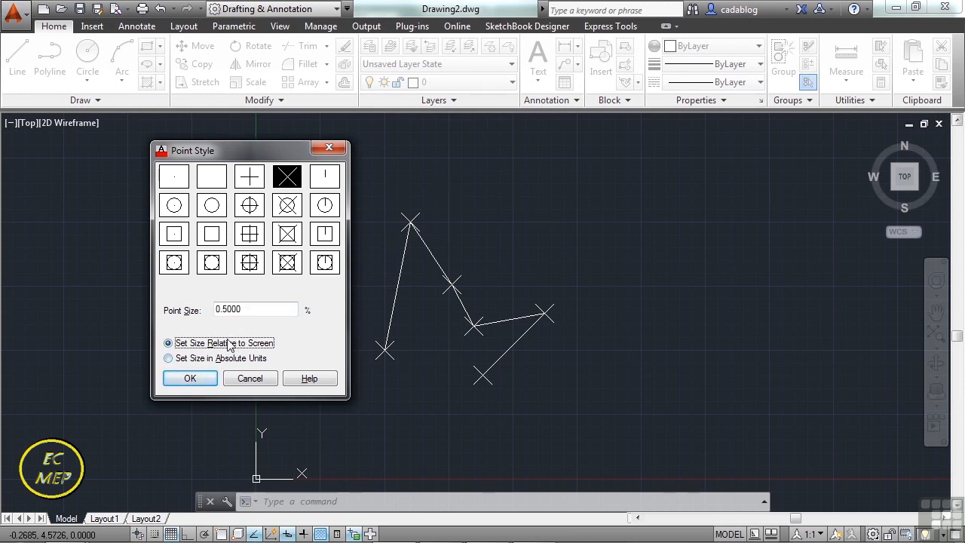
{"action": "left_click", "coordinate": [197, 377]}
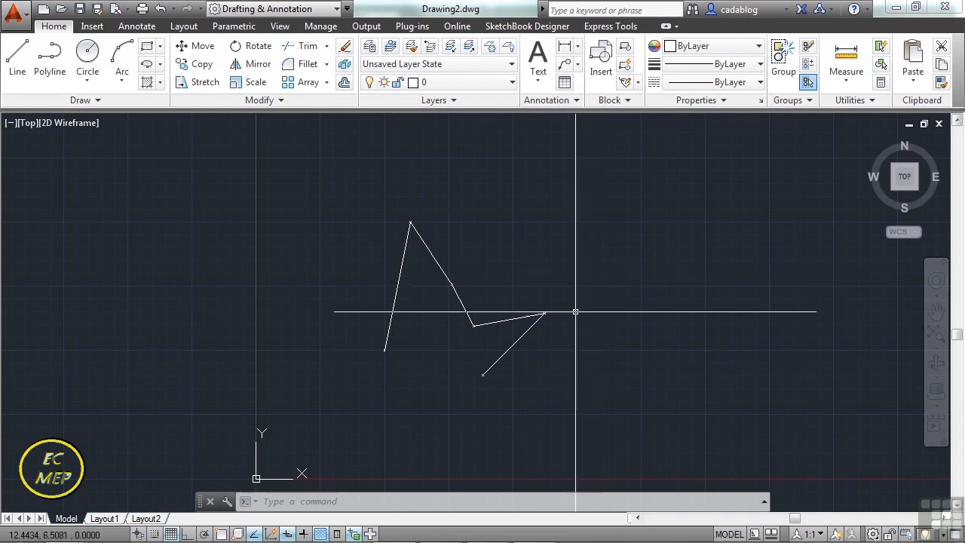
Examine the point marker at the polyline's lower middle vertex at close range, before and after a REGENALL.
{"action": "scroll", "coordinate": [472, 347], "scroll_direction": "up", "scroll_amount": 8}
{"action": "middle_click_drag", "start_coordinate": [431, 332], "coordinate": [471, 329]}
{"action": "type", "text": "rea"}
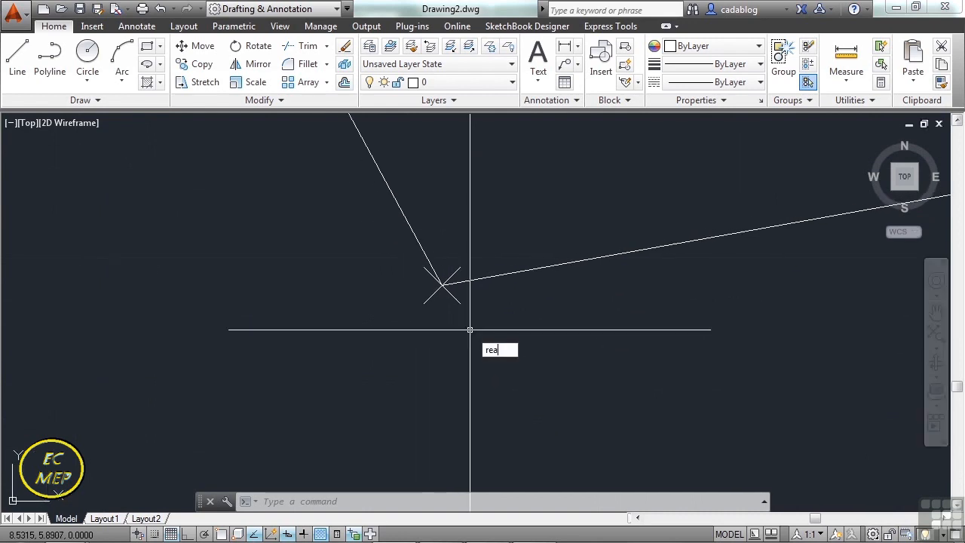
{"action": "key", "text": "Return"}
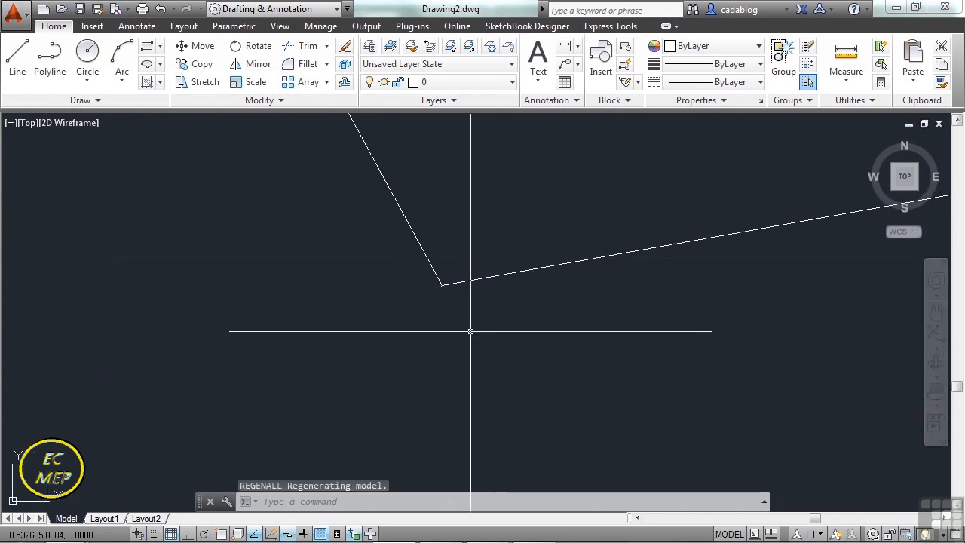
{"action": "scroll", "coordinate": [456, 314], "scroll_direction": "down", "scroll_amount": 10}
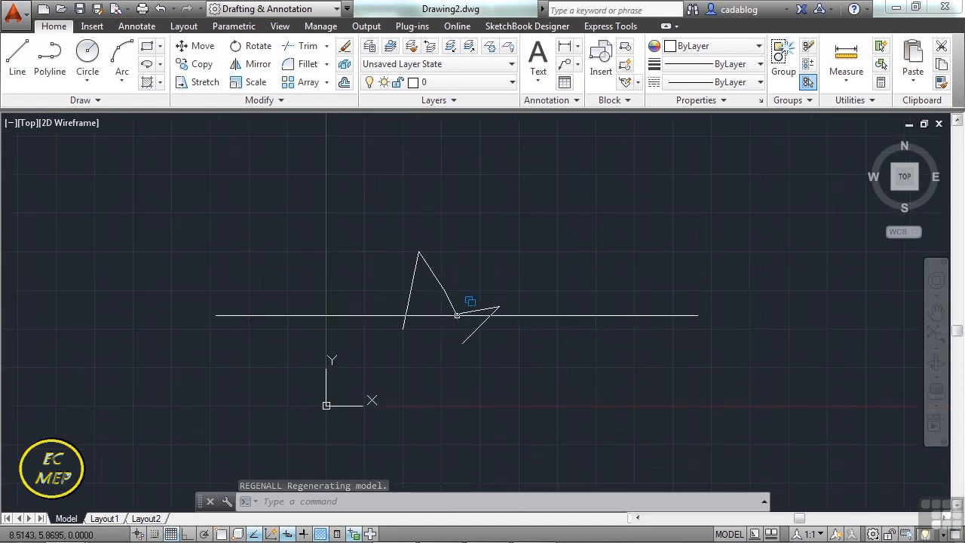
Set the point size to 10 percent of the screen in the Point Style dialog, using DDPTYPE.
{"action": "type", "text": "DDPTYPE"}
{"action": "key", "text": "Return"}
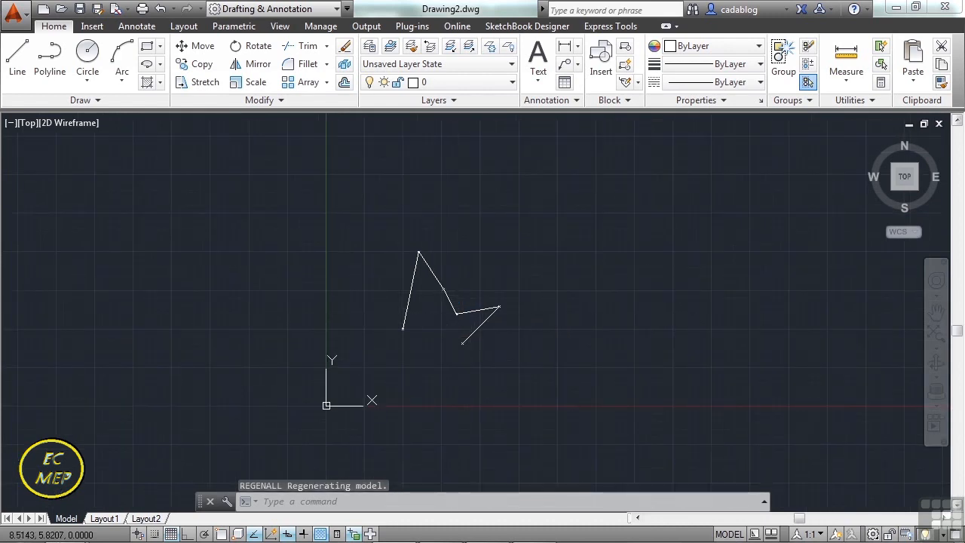
{"action": "left_click_drag", "start_coordinate": [257, 309], "coordinate": [204, 312]}
{"action": "type", "text": "10"}
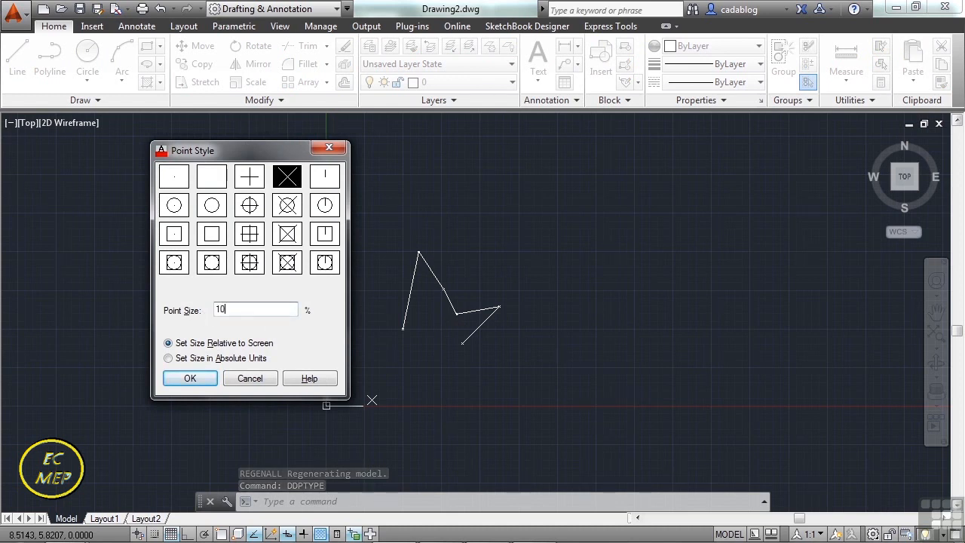
{"action": "left_click", "coordinate": [195, 377]}
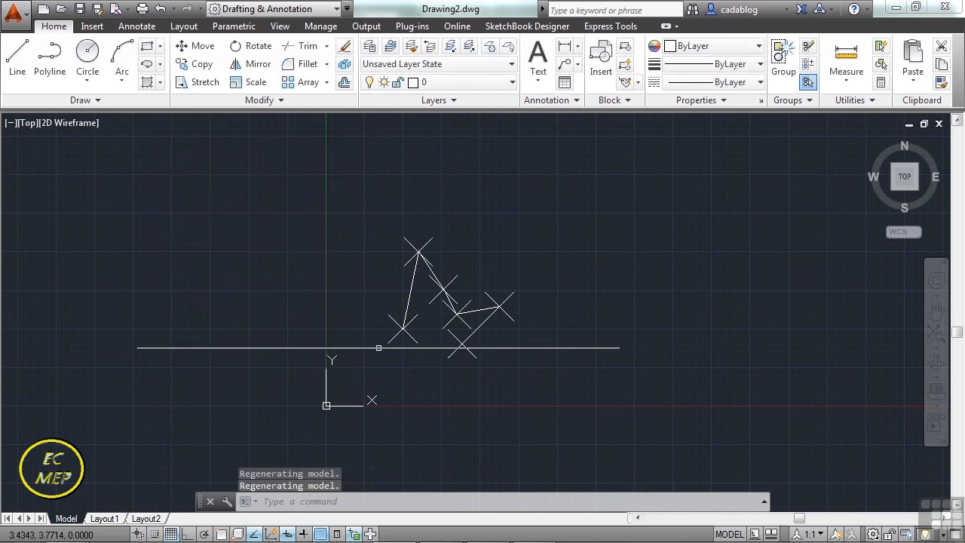
Examine how the point markers scale at several zoom levels, regenerating the drawing with REGENALL to compare their size.
{"action": "scroll", "coordinate": [433, 304], "scroll_direction": "up", "scroll_amount": 6}
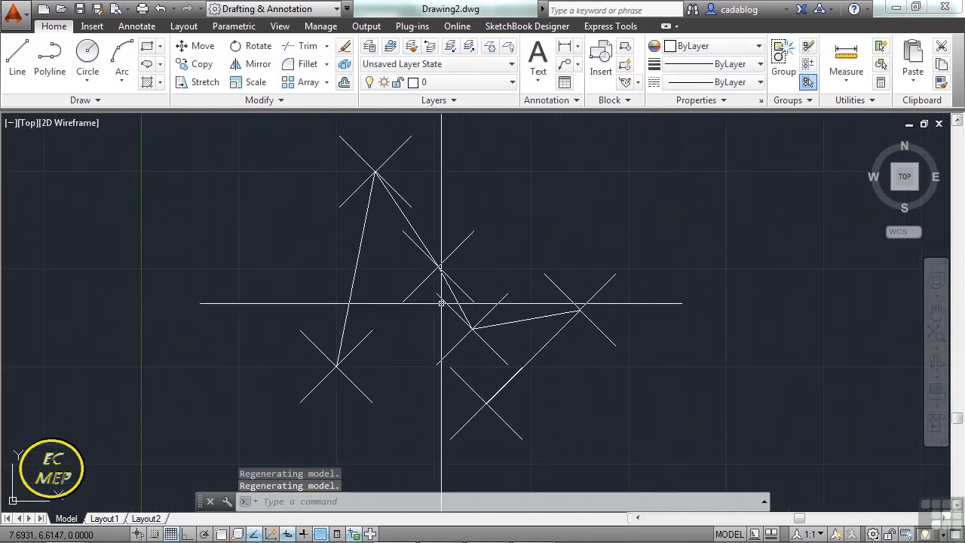
{"action": "type", "text": "regenall"}
{"action": "key", "text": "Return"}
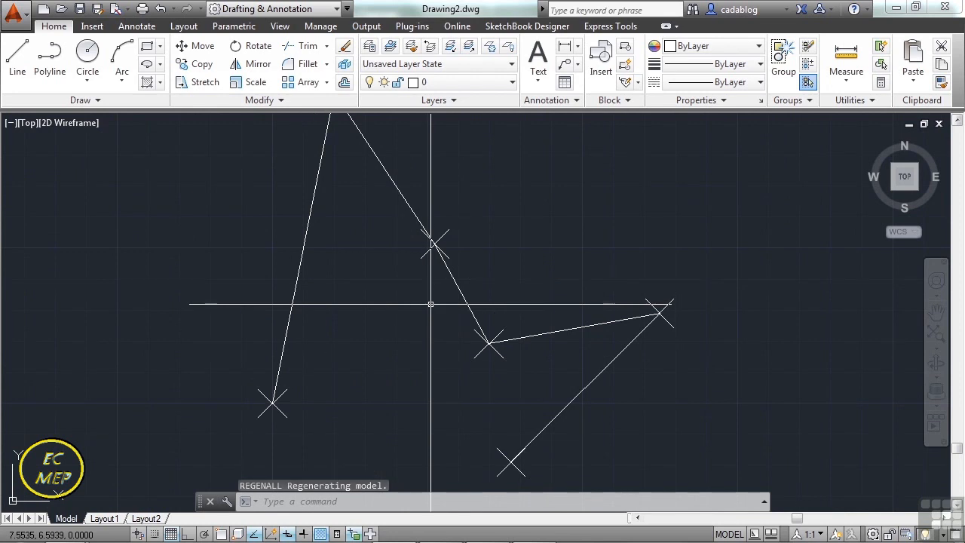
{"action": "scroll", "coordinate": [511, 320], "scroll_direction": "up", "scroll_amount": 4}
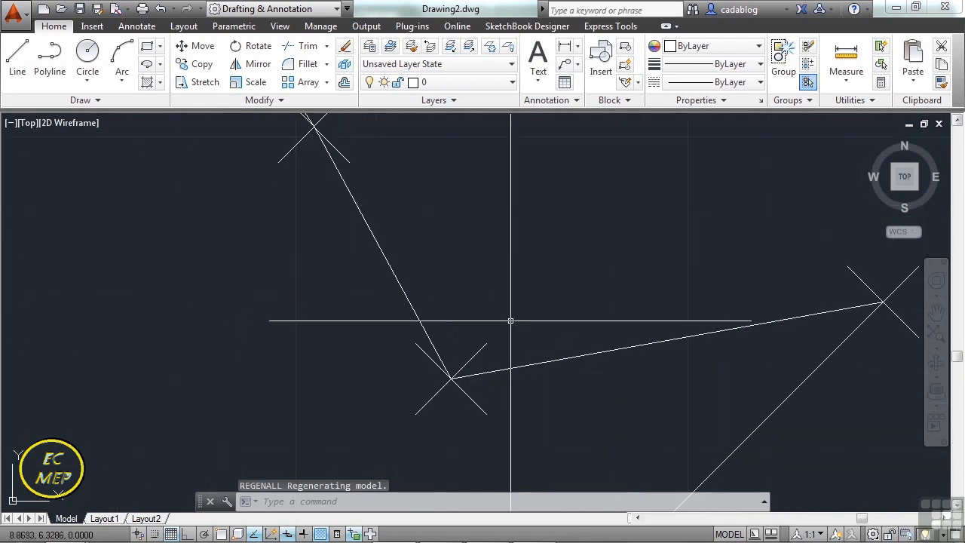
{"action": "scroll", "coordinate": [511, 323], "scroll_direction": "down", "scroll_amount": 2}
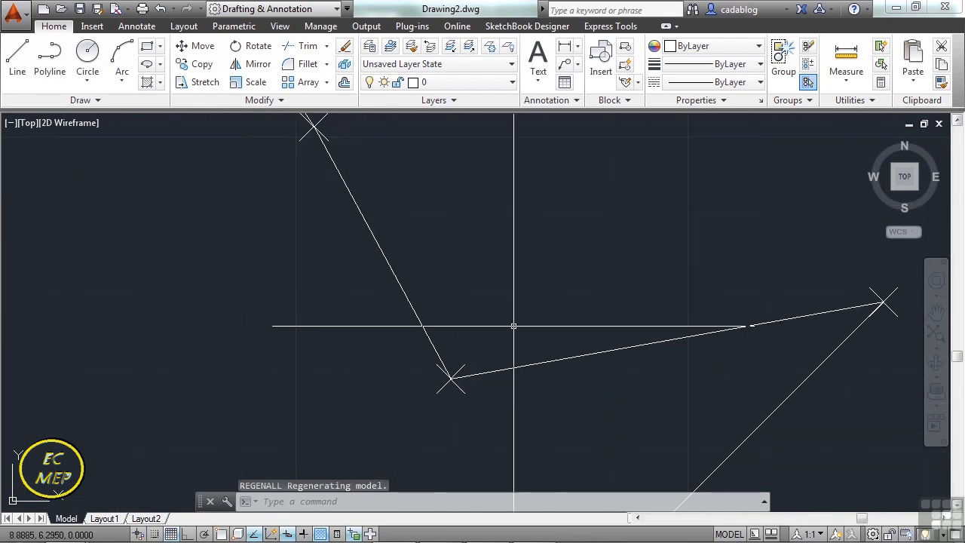
{"action": "scroll", "coordinate": [507, 311], "scroll_direction": "down", "scroll_amount": 3}
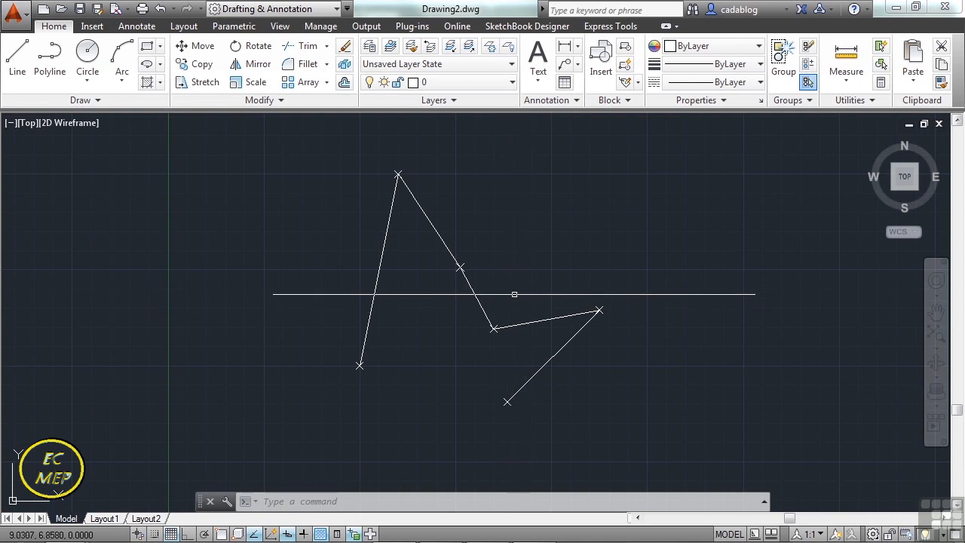
{"action": "type", "text": "REGENALL"}
{"action": "key", "text": "Return"}
Change the point style with DDPTYPE to the square with a cross through it.
{"action": "type", "text": "DDPTYPE"}
{"action": "key", "text": "Return"}
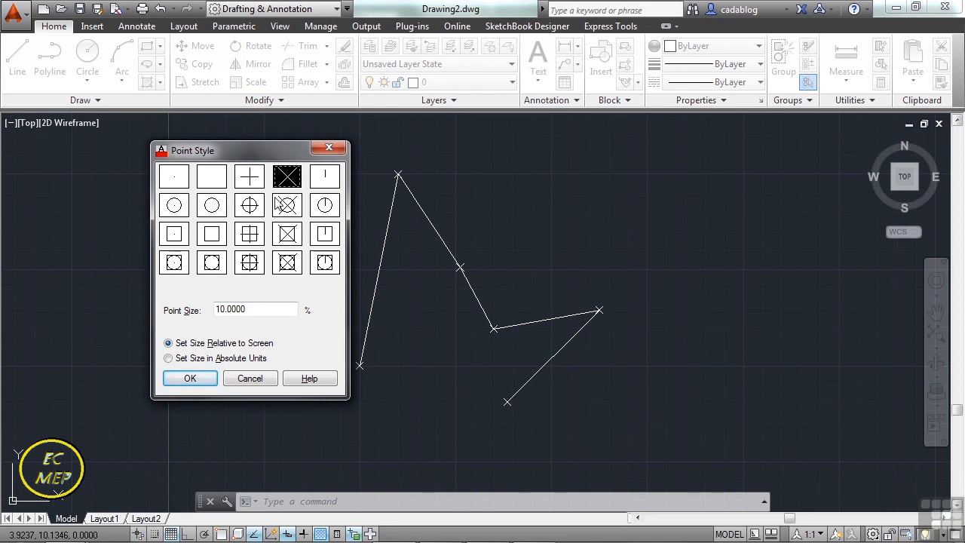
{"action": "left_click", "coordinate": [255, 236]}
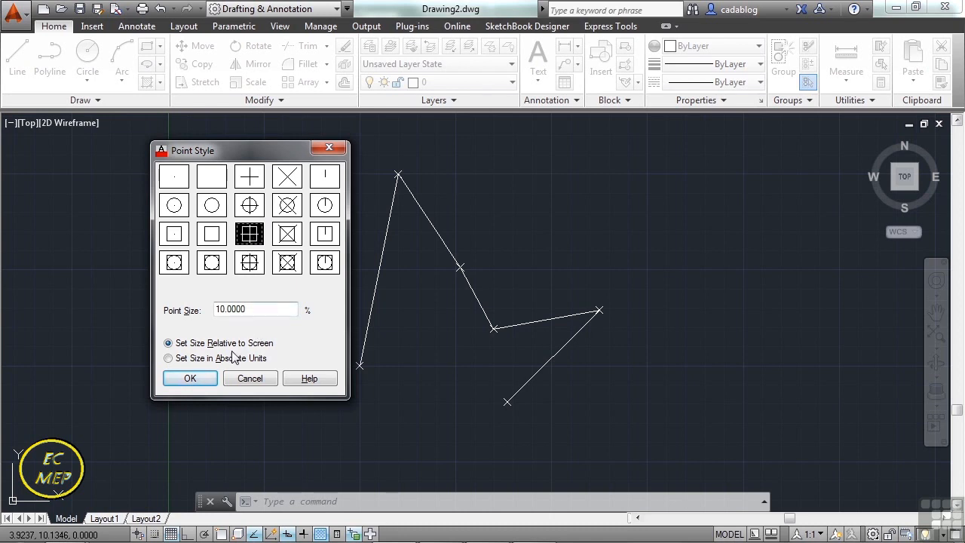
{"action": "left_click", "coordinate": [200, 375]}
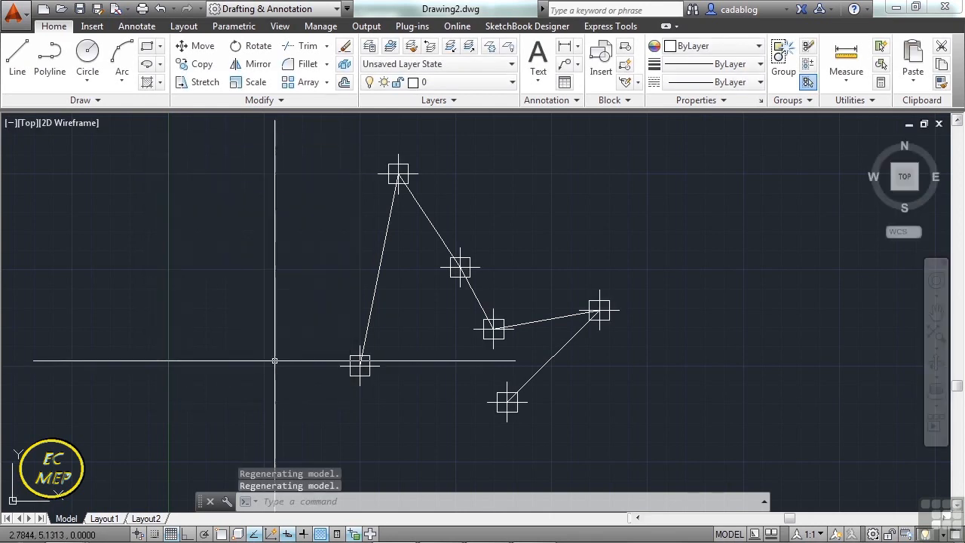
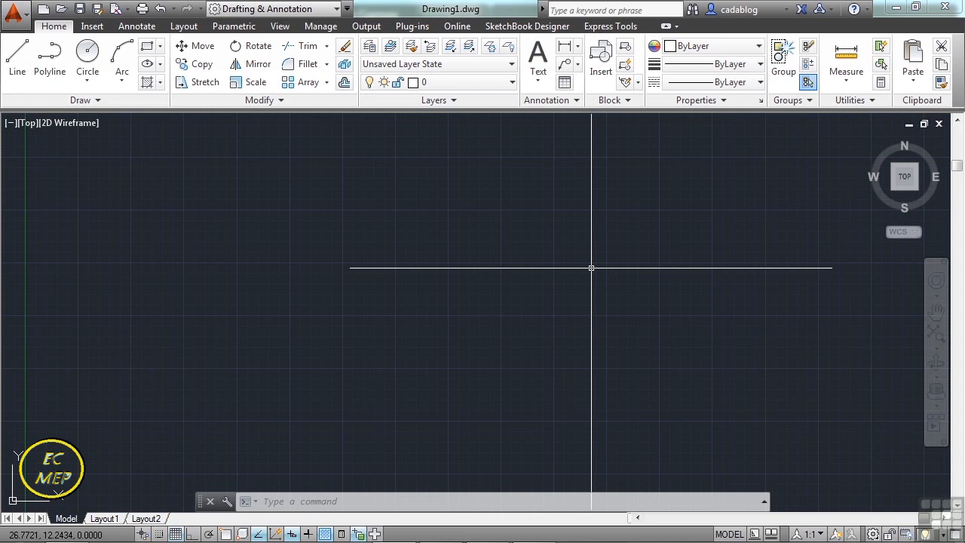
Turn object snap on, switching it off and on several times and leaving it enabled.
{"action": "key", "text": "F3"}
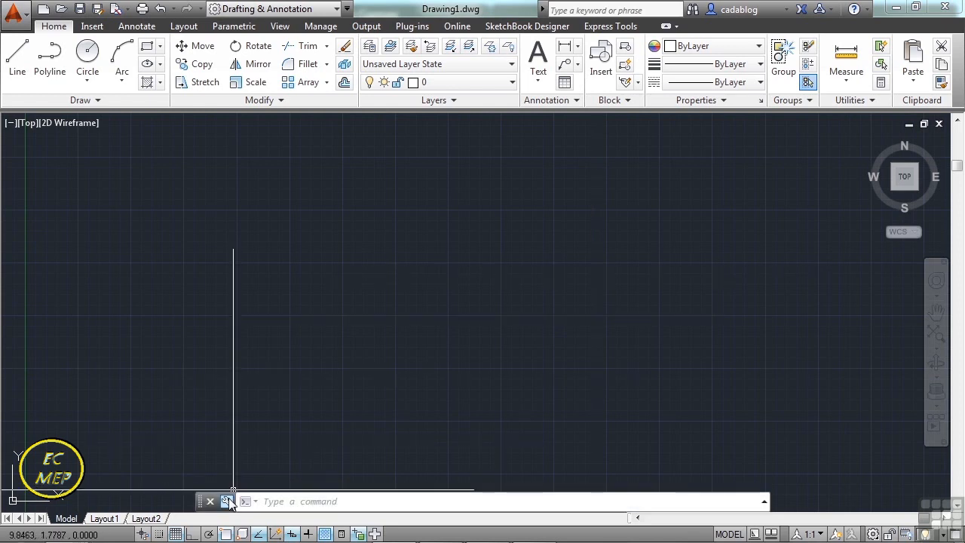
{"action": "key", "text": "F3"}
{"action": "key", "text": "F3"}
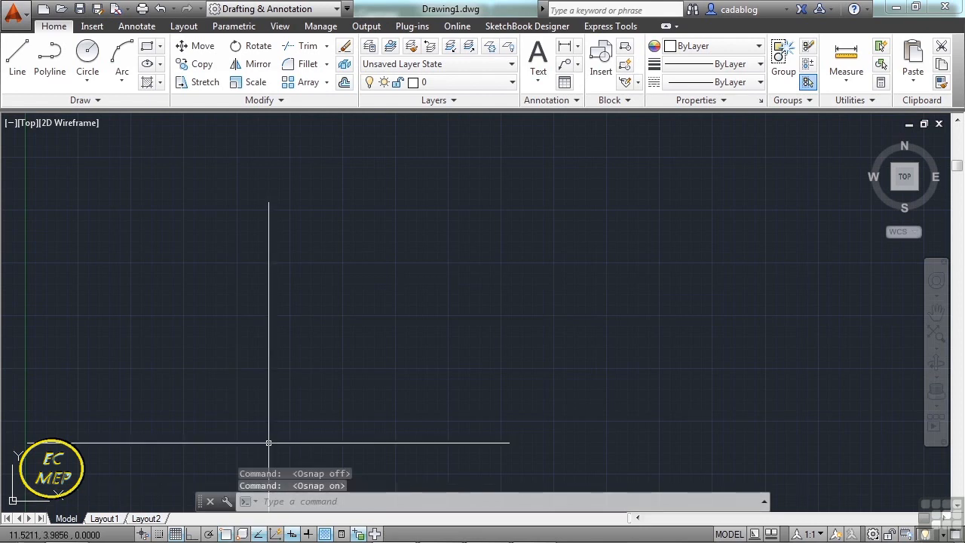
{"action": "key", "text": "F3"}
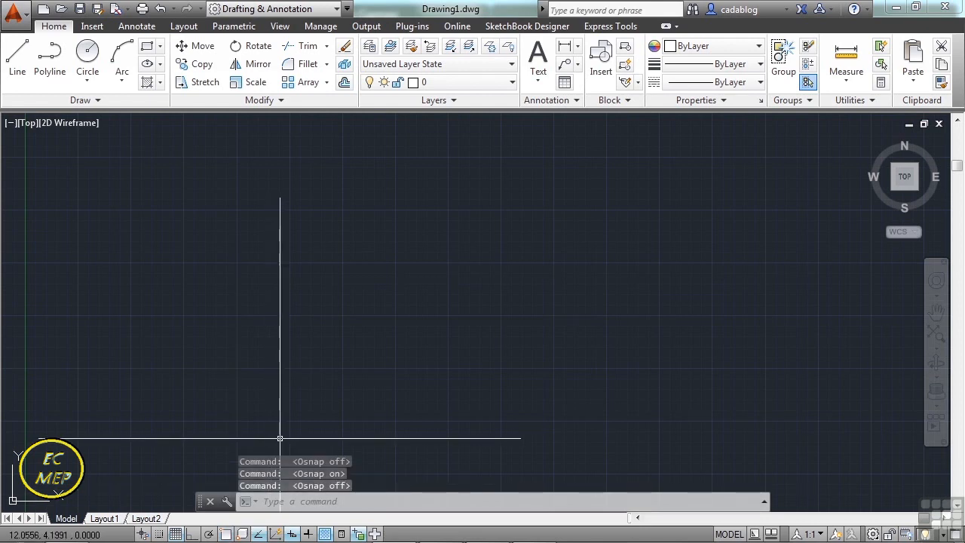
{"action": "key", "text": "F3"}
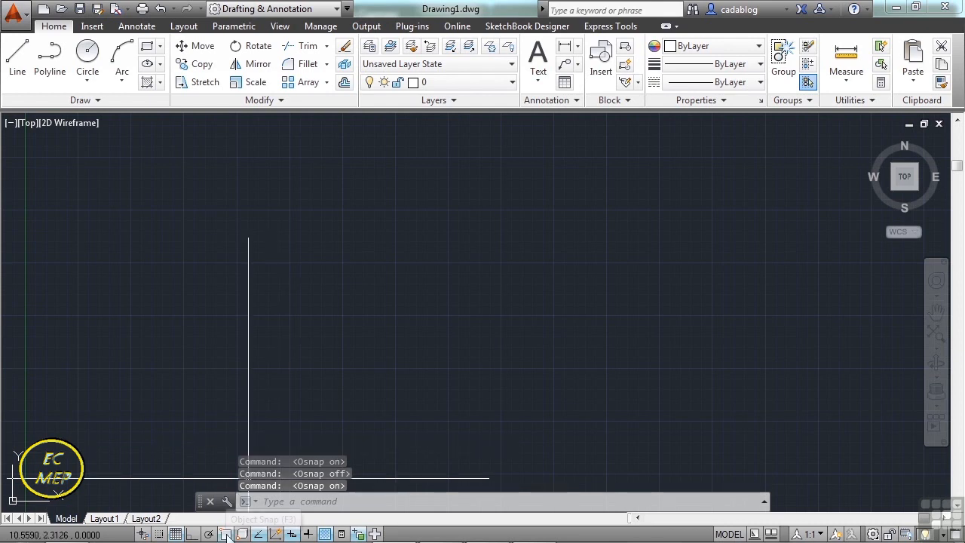
{"action": "left_click", "coordinate": [227, 533]}
{"action": "left_click", "coordinate": [226, 533]}
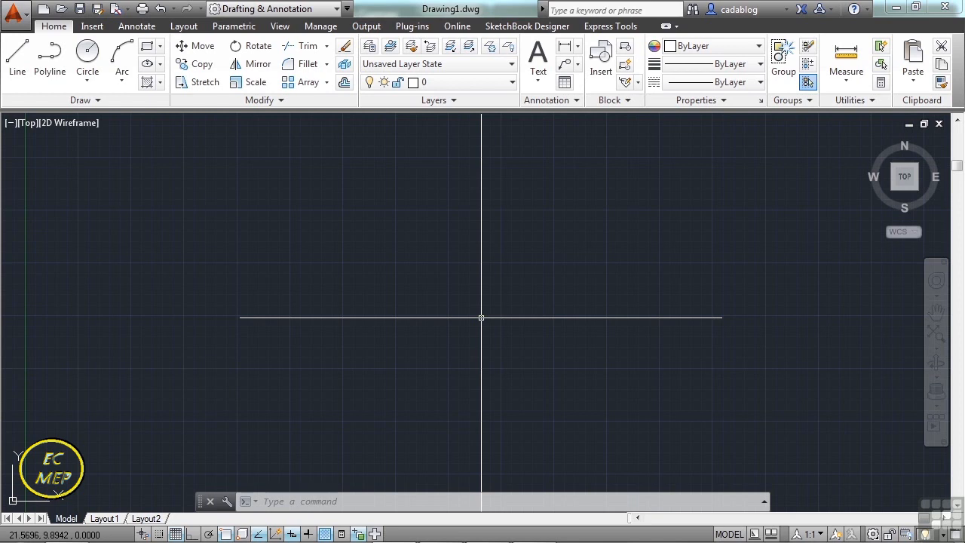
Draw a single line in the upper middle of the drawing area, sloping slightly downward from its left end.
{"action": "type", "text": "l"}
{"action": "key", "text": "Return"}
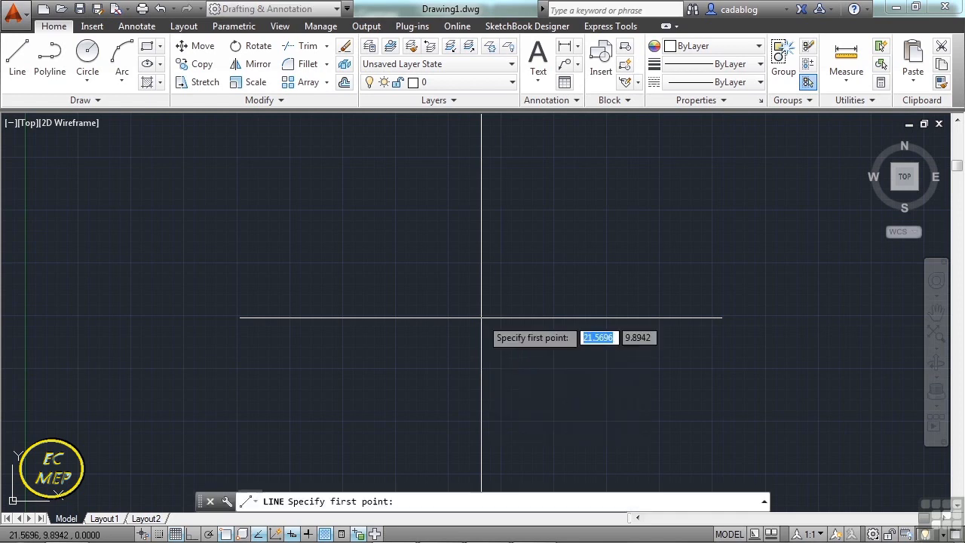
{"action": "left_click", "coordinate": [286, 233]}
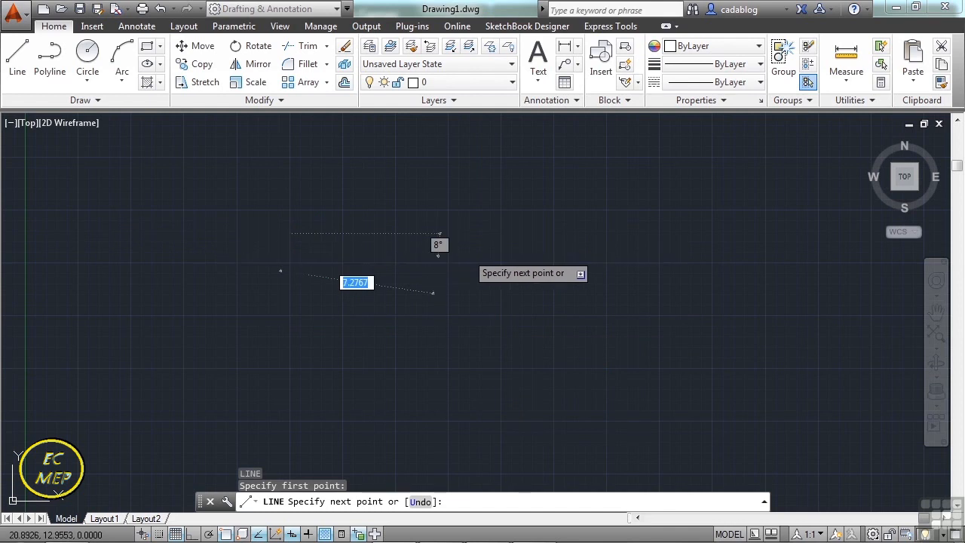
{"action": "left_click", "coordinate": [467, 286]}
{"action": "key", "text": "Return"}
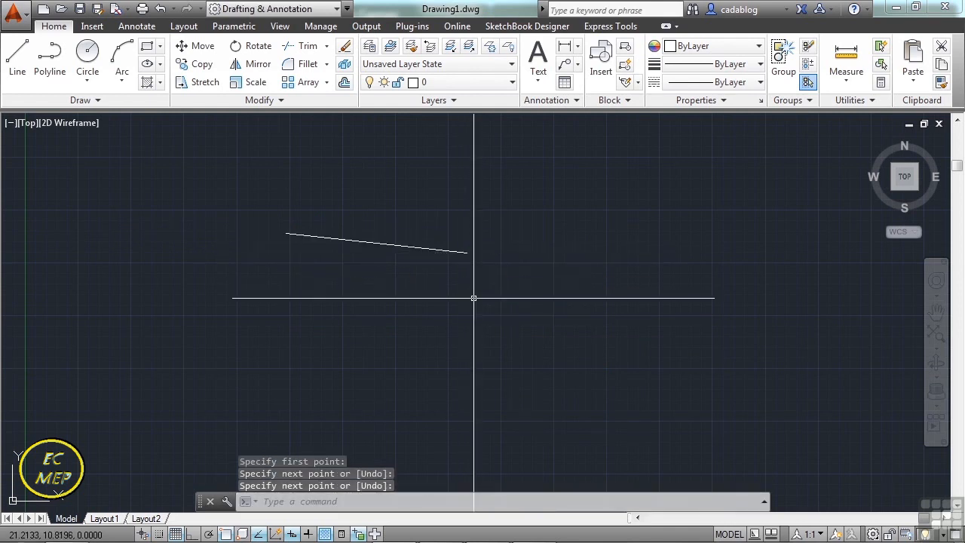
Turn Dynamic Input off while starting a second line below the sloping line, and cancel that line.
{"action": "key", "text": "Return"}
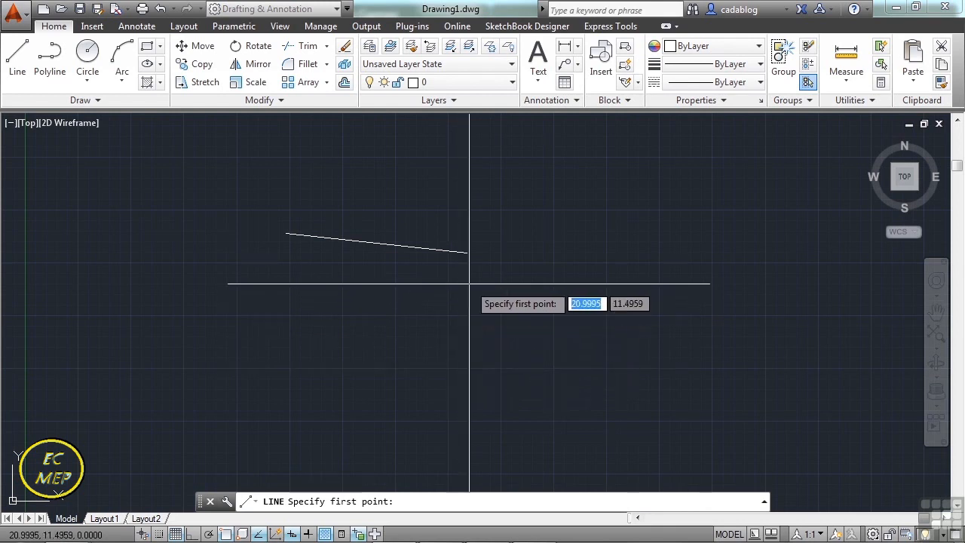
{"action": "left_click", "coordinate": [417, 373]}
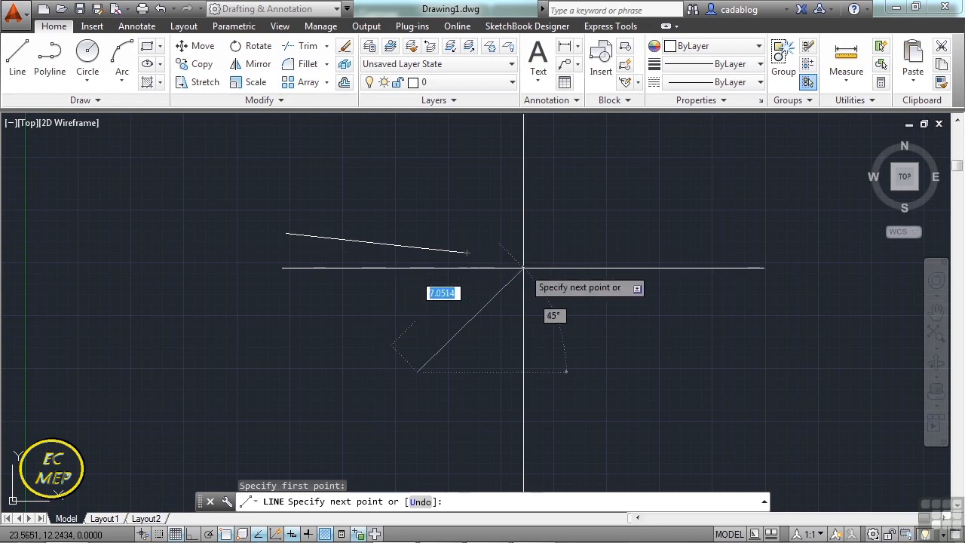
{"action": "left_click", "coordinate": [293, 534]}
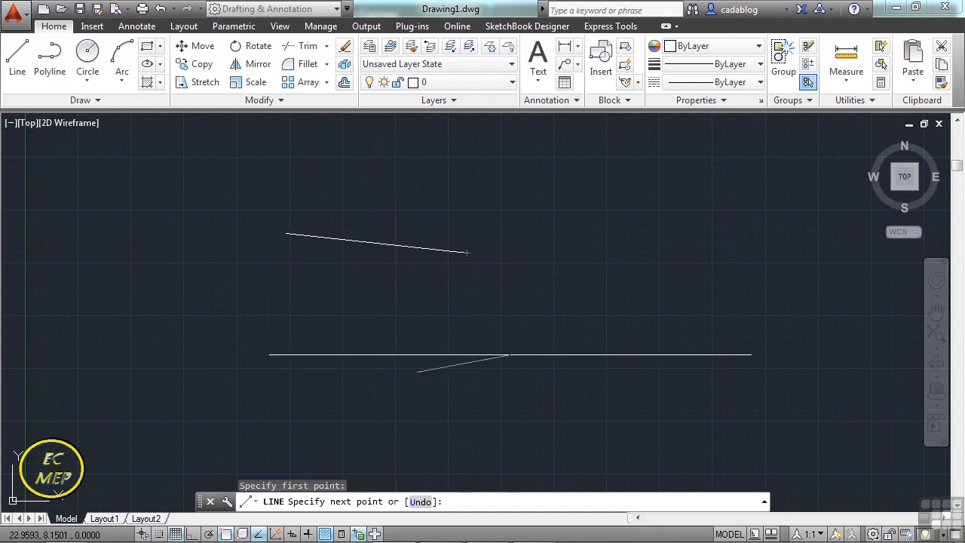
{"action": "key", "text": "Escape"}
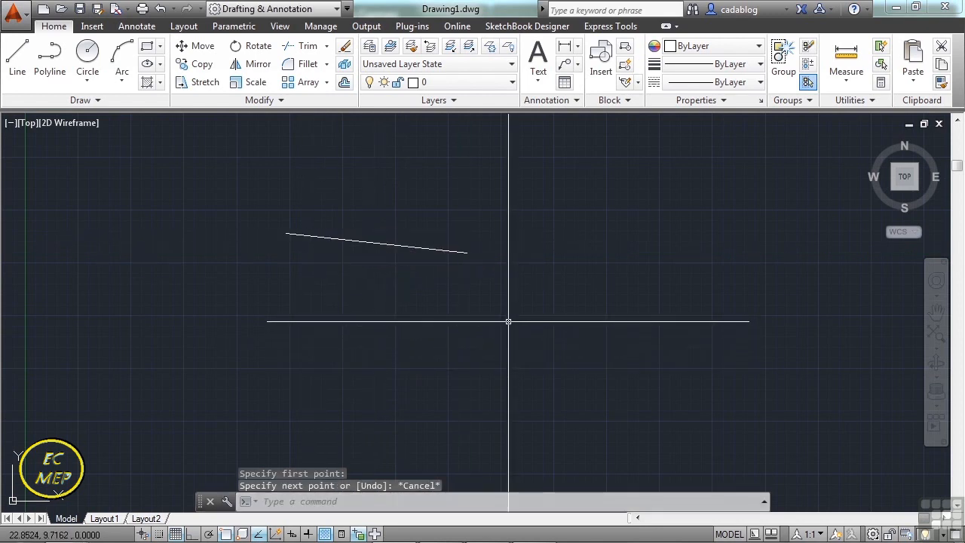
Open the Drafting Settings with OS and enable all object snap modes after trying to clear them all.
{"action": "type", "text": "OS"}
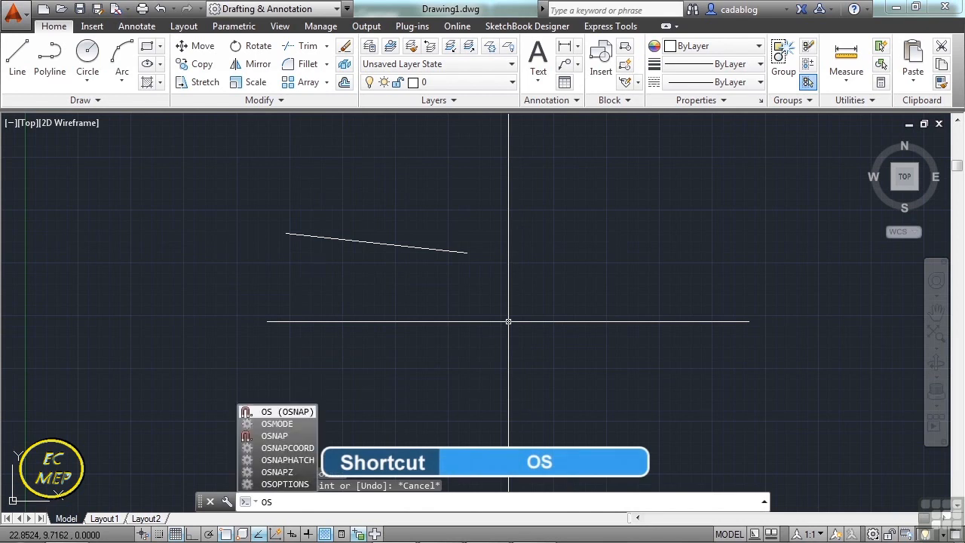
{"action": "key", "text": "Return"}
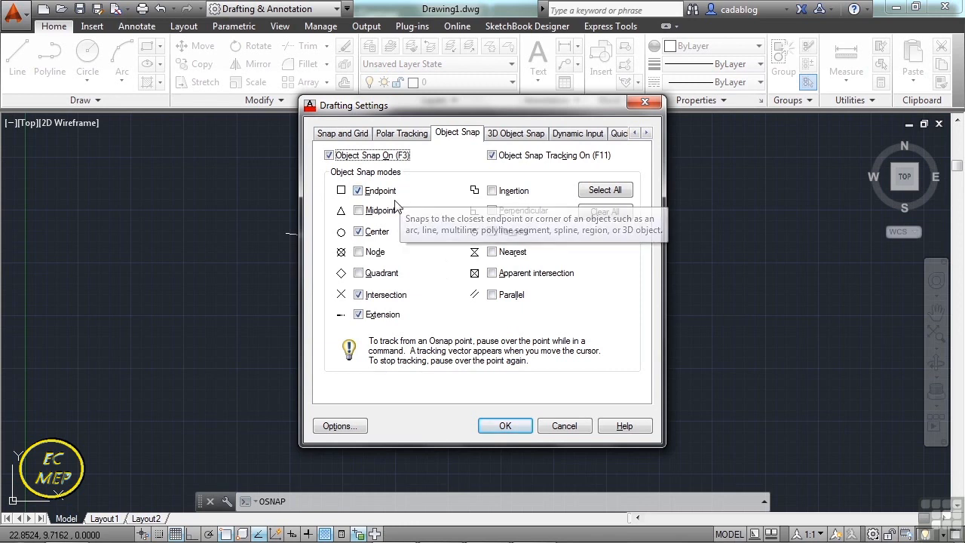
{"action": "left_click", "coordinate": [359, 231]}
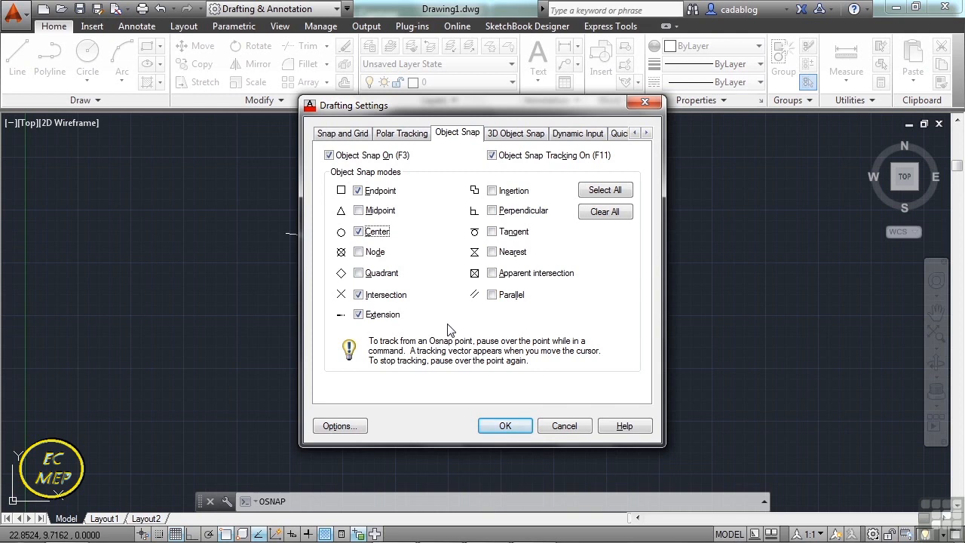
{"action": "left_click", "coordinate": [606, 192]}
{"action": "left_click", "coordinate": [605, 213]}
{"action": "left_click", "coordinate": [615, 191]}
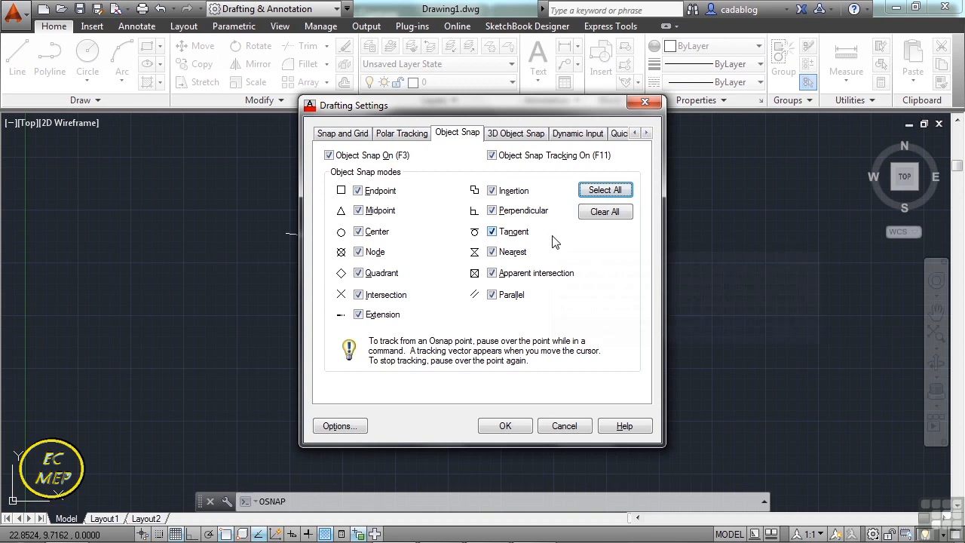
Disable the Nearest and Parallel object snap modes after checking the Tangent and Nearest descriptions, and accept the settings.
{"action": "left_click", "coordinate": [493, 252]}
{"action": "left_click", "coordinate": [492, 295]}
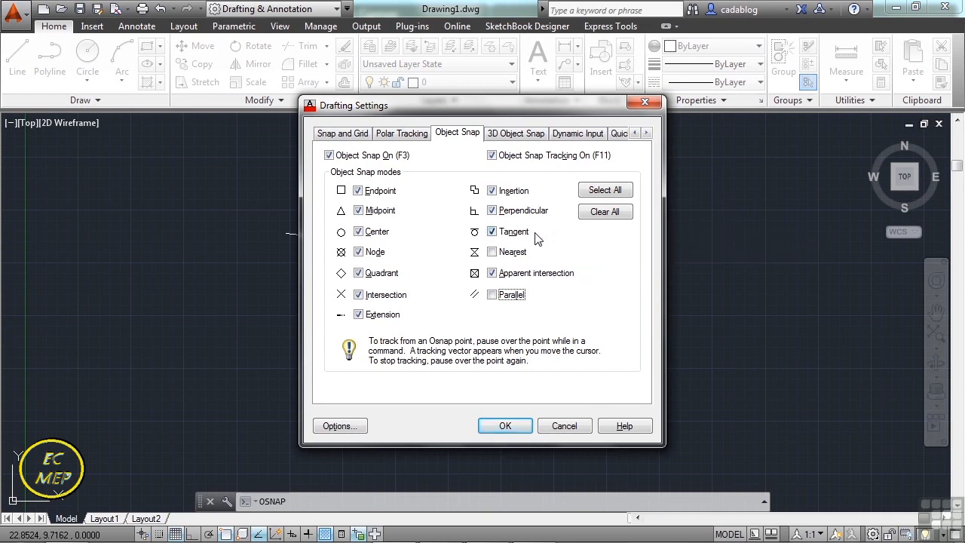
{"action": "mouse_move", "coordinate": [535, 238]}
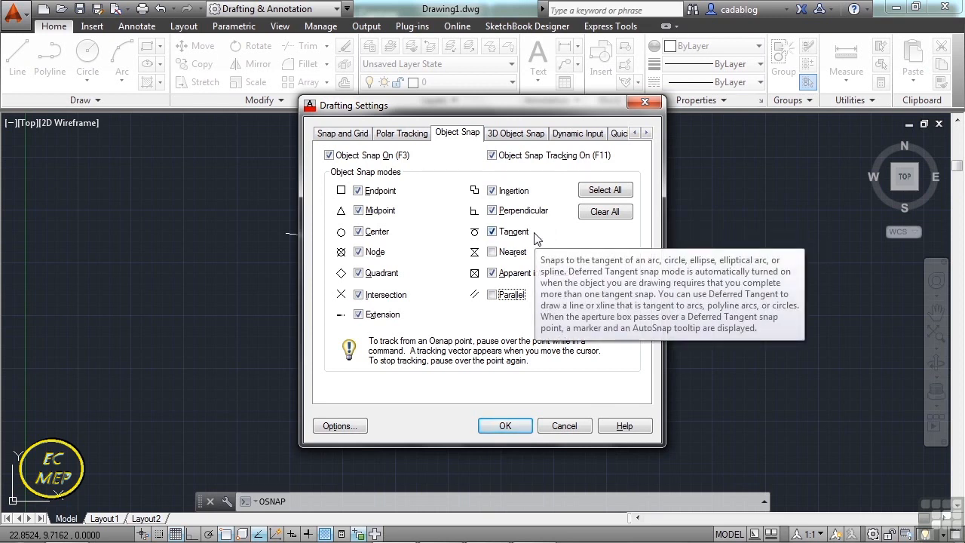
{"action": "mouse_move", "coordinate": [530, 261]}
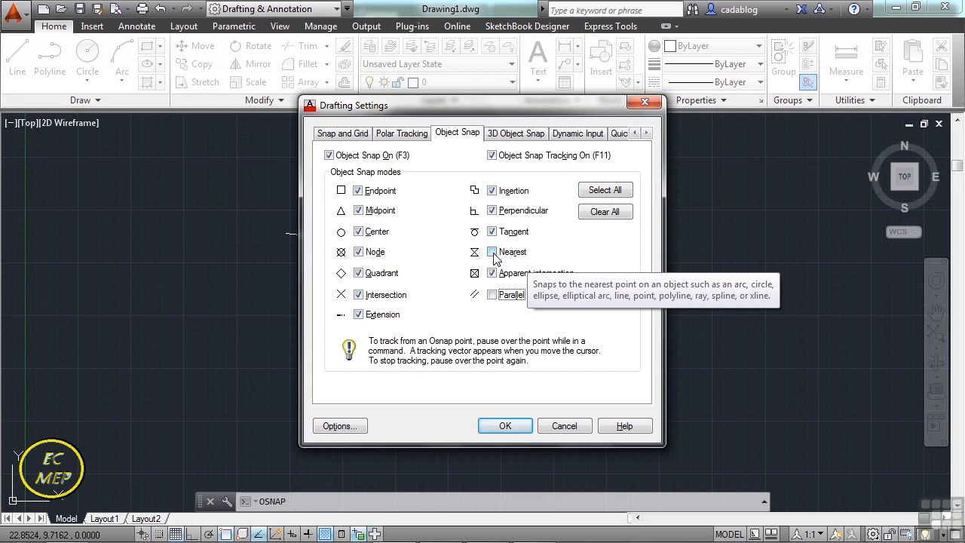
{"action": "left_click", "coordinate": [493, 253]}
{"action": "left_click", "coordinate": [499, 256]}
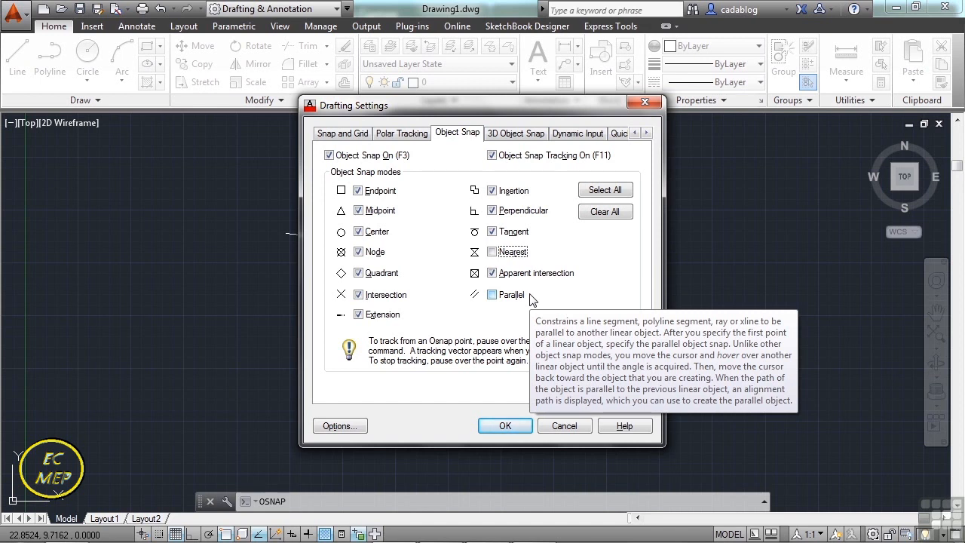
{"action": "left_click", "coordinate": [505, 425]}
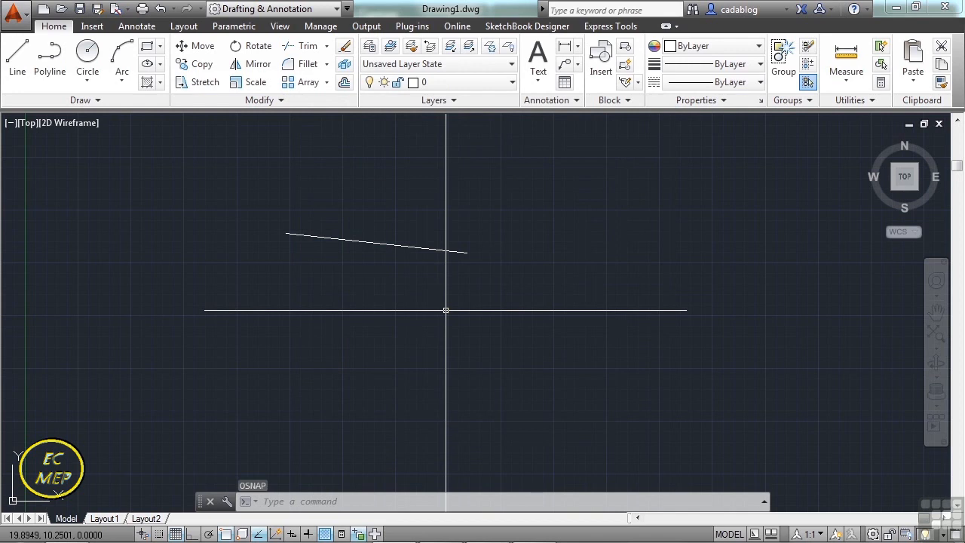
Start a line below the sloping line and try a one-time END snap override at an empty spot for its next point.
{"action": "type", "text": "l"}
{"action": "key", "text": "Return"}
{"action": "left_click", "coordinate": [439, 382]}
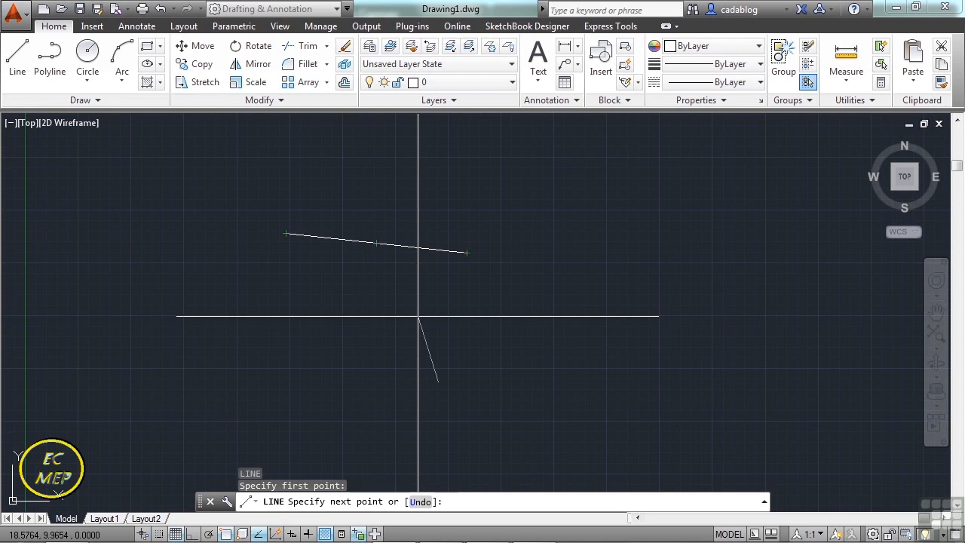
{"action": "type", "text": "end"}
{"action": "key", "text": "Return"}
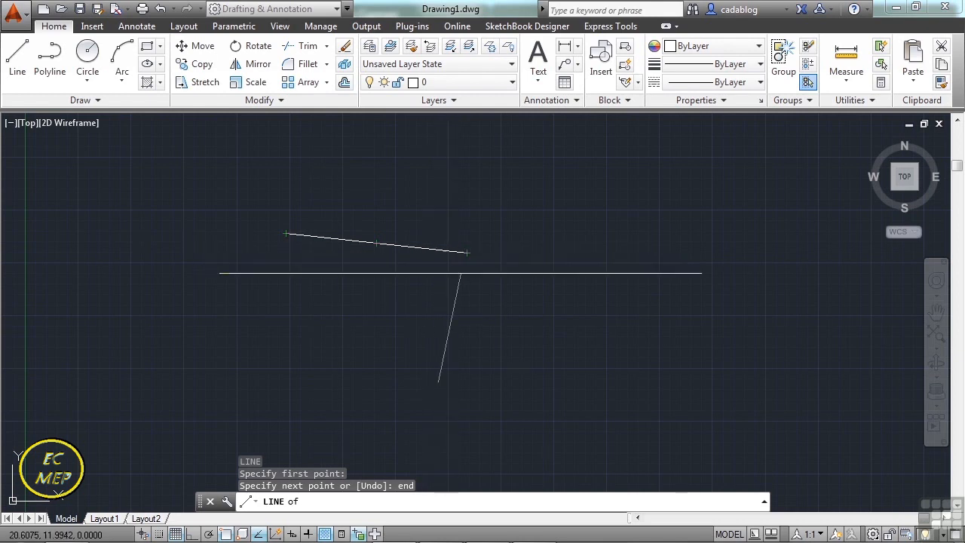
{"action": "left_click", "coordinate": [505, 332]}
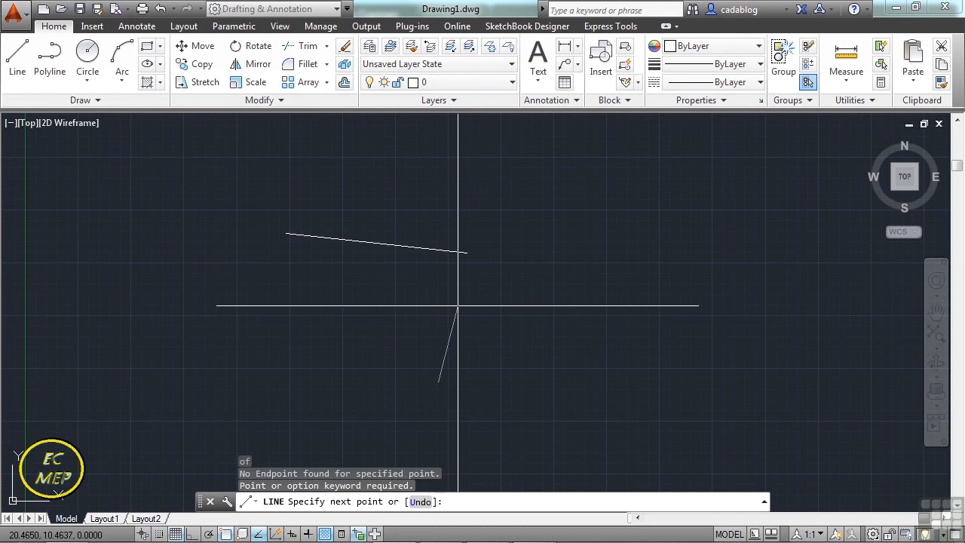
End the new line on the sloping line, left of its midpoint, using a one-time Nearest snap override.
{"action": "right_click", "coordinate": [499, 300], "text": "shift"}
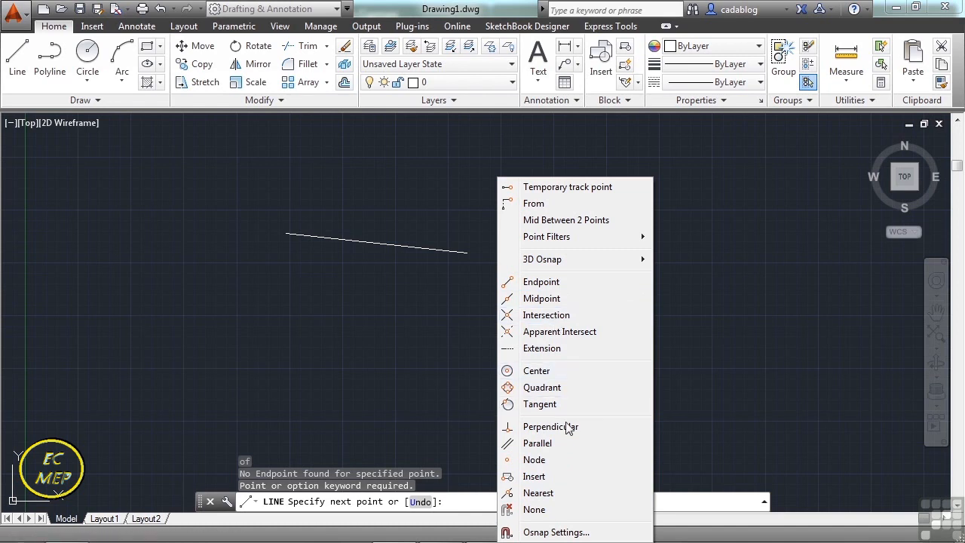
{"action": "left_click", "coordinate": [542, 496]}
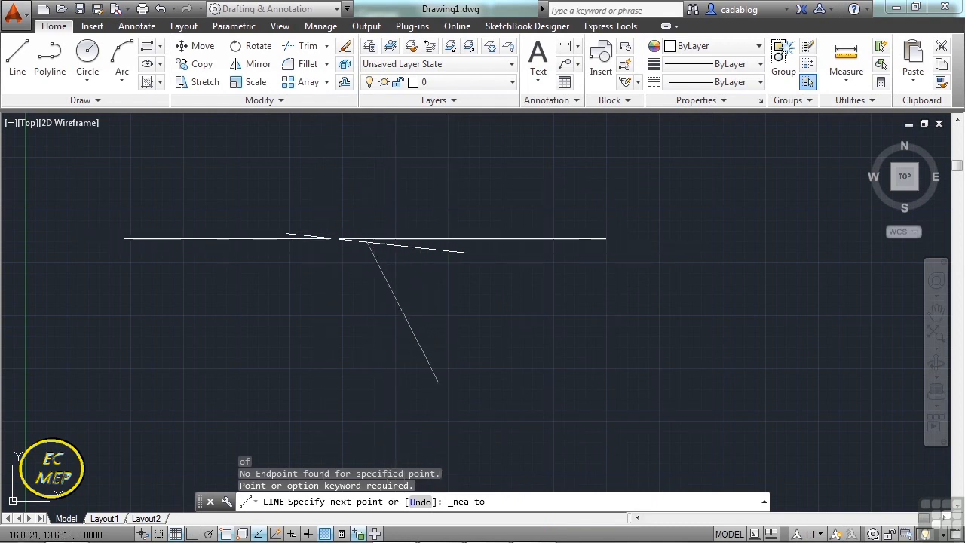
{"action": "left_click", "coordinate": [342, 239]}
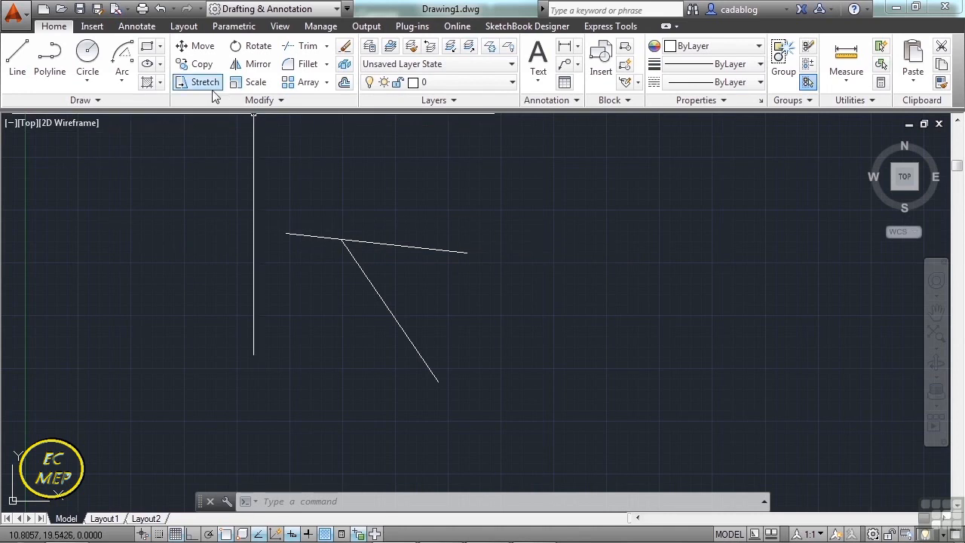
Create a new drawing from the acad.dwt template.
{"action": "left_click", "coordinate": [43, 10]}
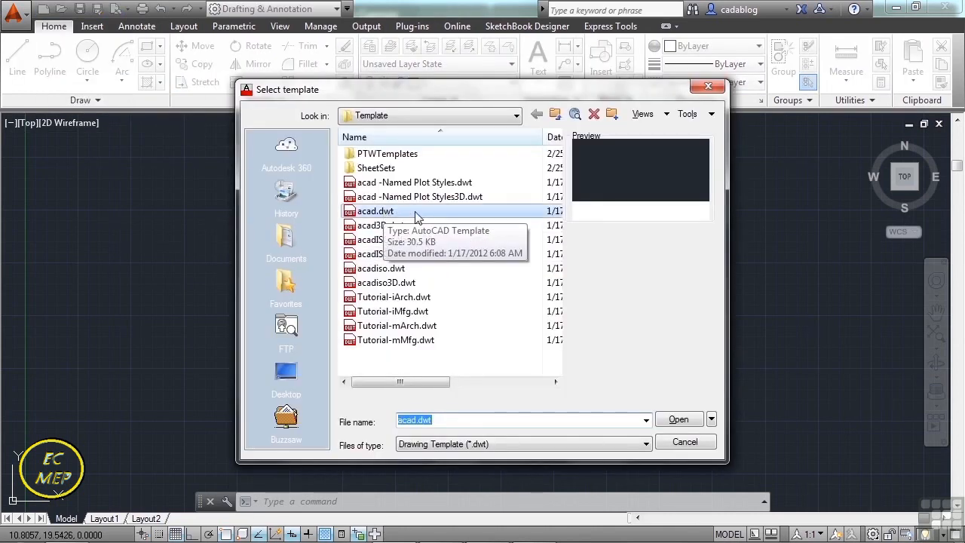
{"action": "left_click", "coordinate": [400, 214]}
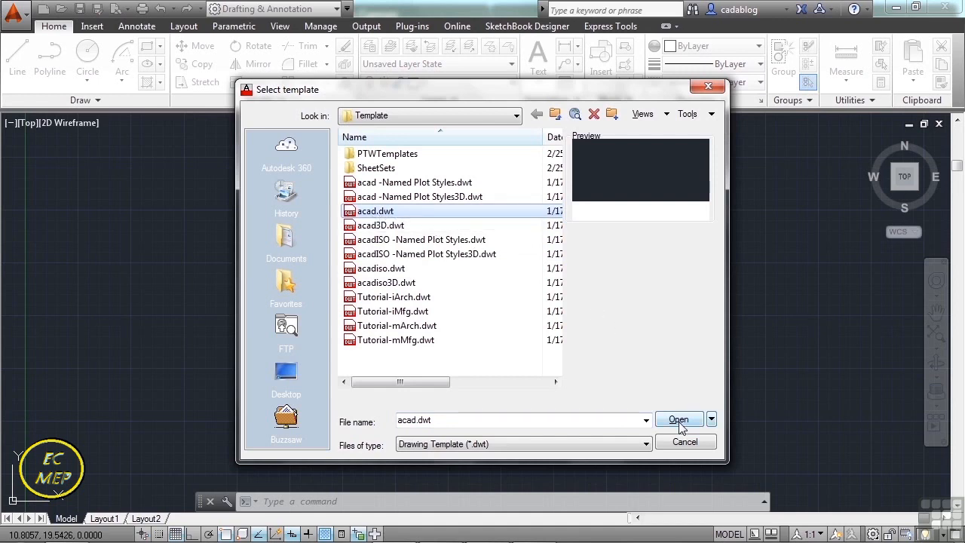
{"action": "left_click", "coordinate": [680, 422]}
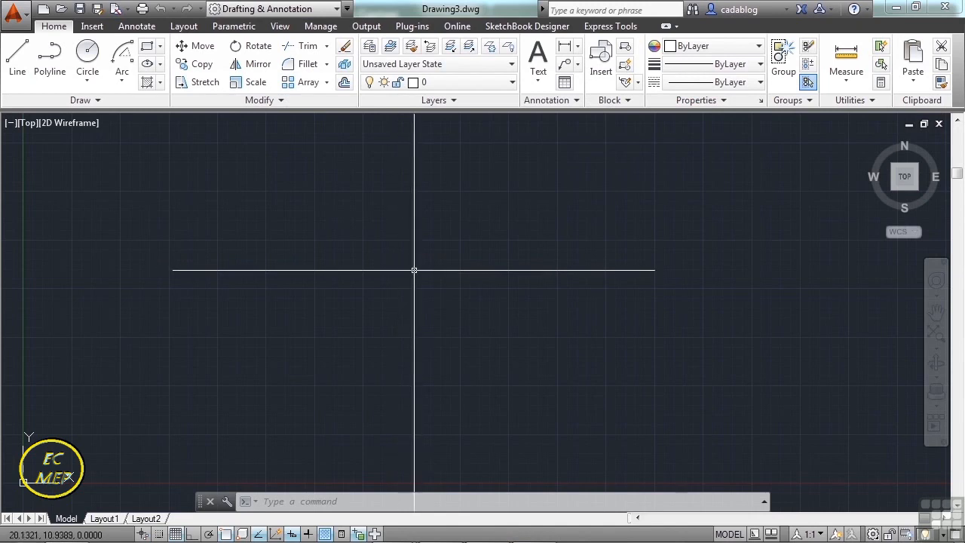
Draw a rectangle 50 units wide and 80 units high in the empty drawing area, up and right of the origin.
{"action": "scroll", "coordinate": [414, 269], "scroll_direction": "down", "scroll_amount": 2}
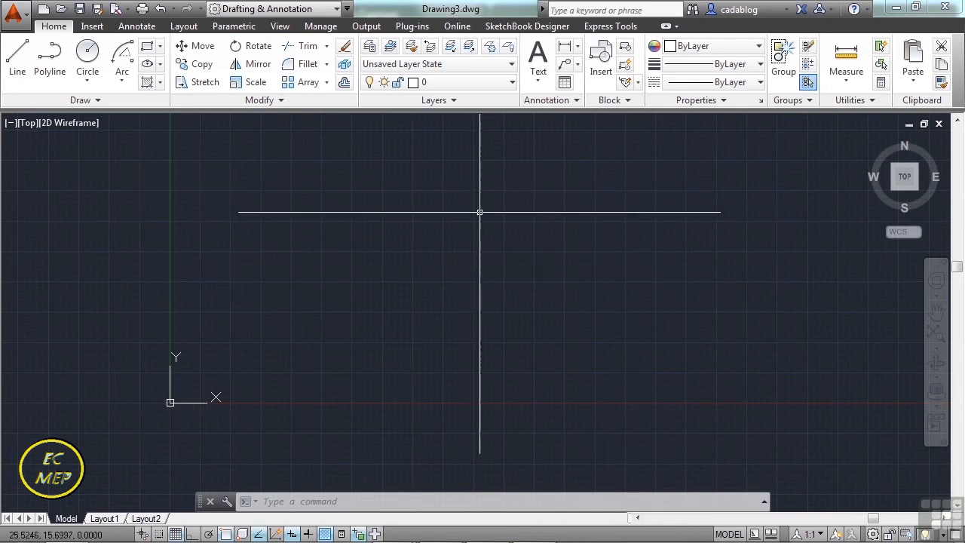
{"action": "middle_click_drag", "start_coordinate": [512, 196], "coordinate": [446, 256]}
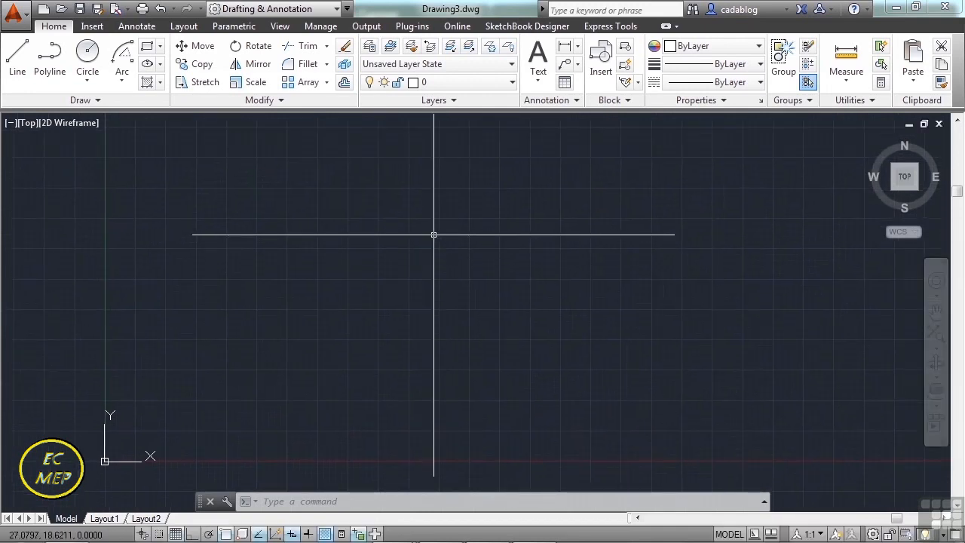
{"action": "middle_click_drag", "start_coordinate": [452, 224], "coordinate": [431, 237]}
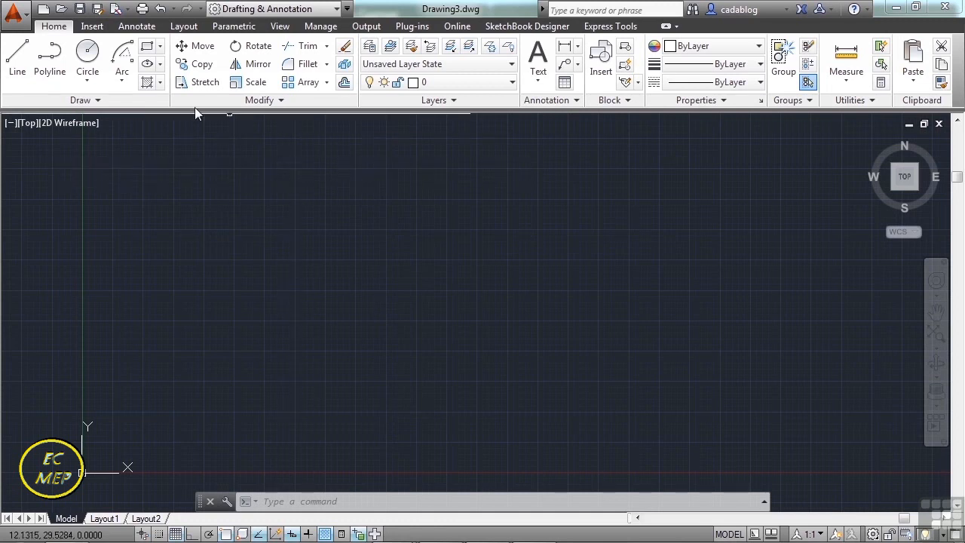
{"action": "left_click", "coordinate": [148, 48]}
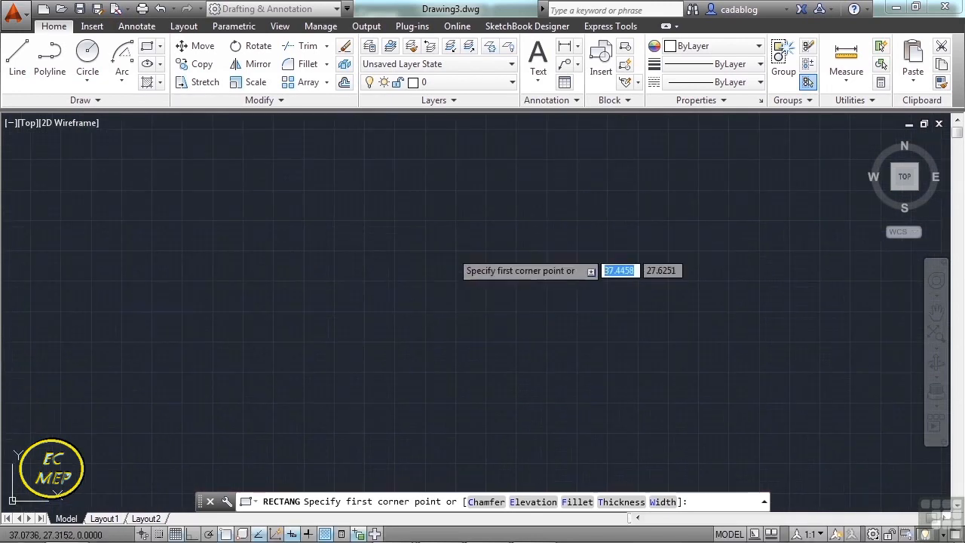
{"action": "left_click", "coordinate": [364, 311]}
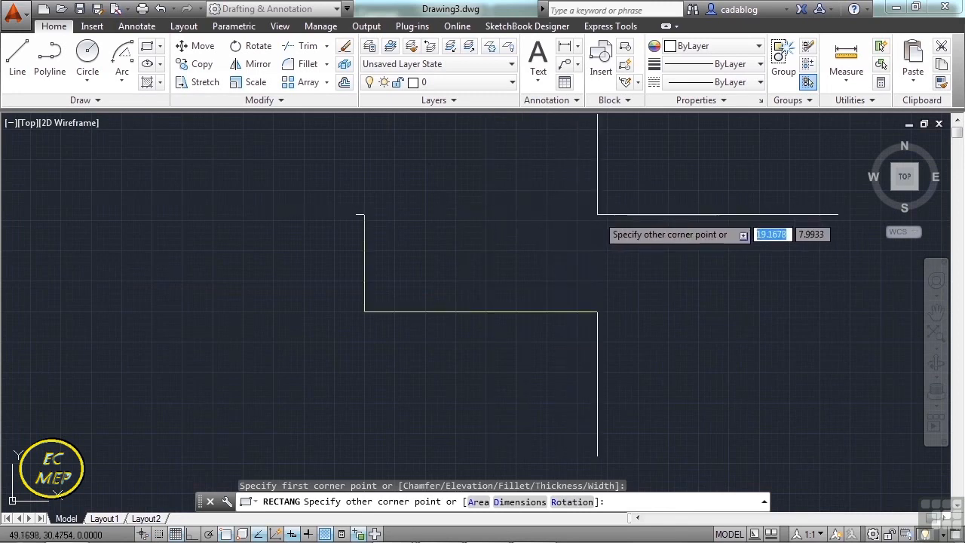
{"action": "scroll", "coordinate": [597, 215], "scroll_direction": "down", "scroll_amount": 2}
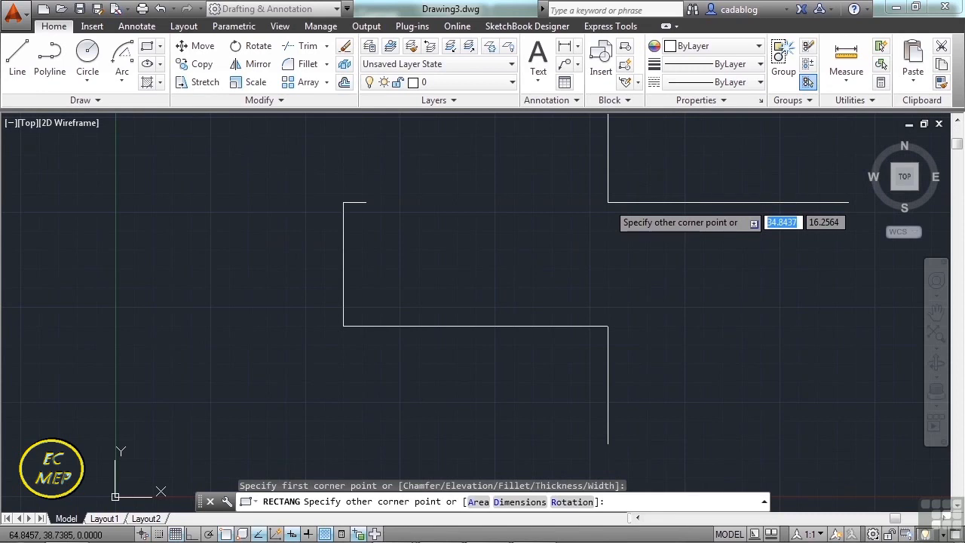
{"action": "type", "text": "50"}
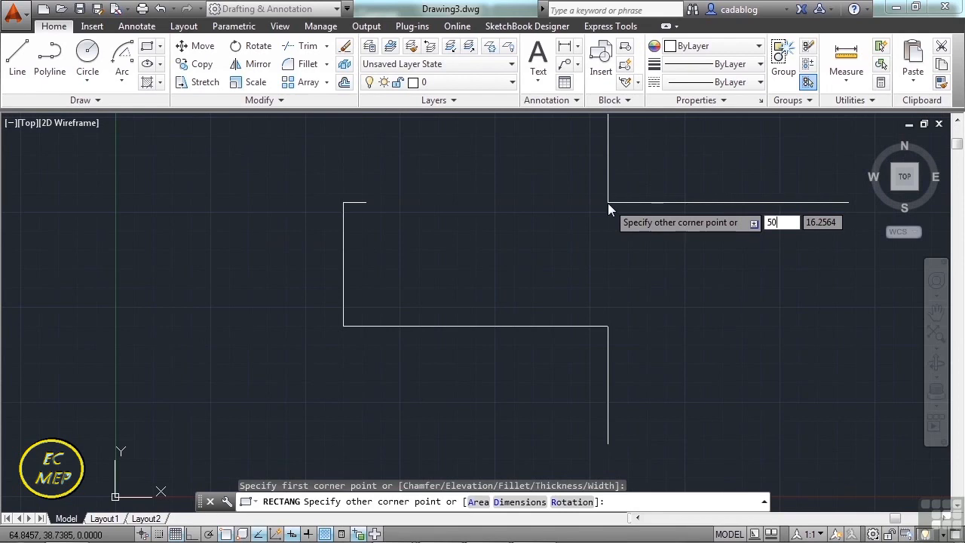
{"action": "key", "text": "Tab"}
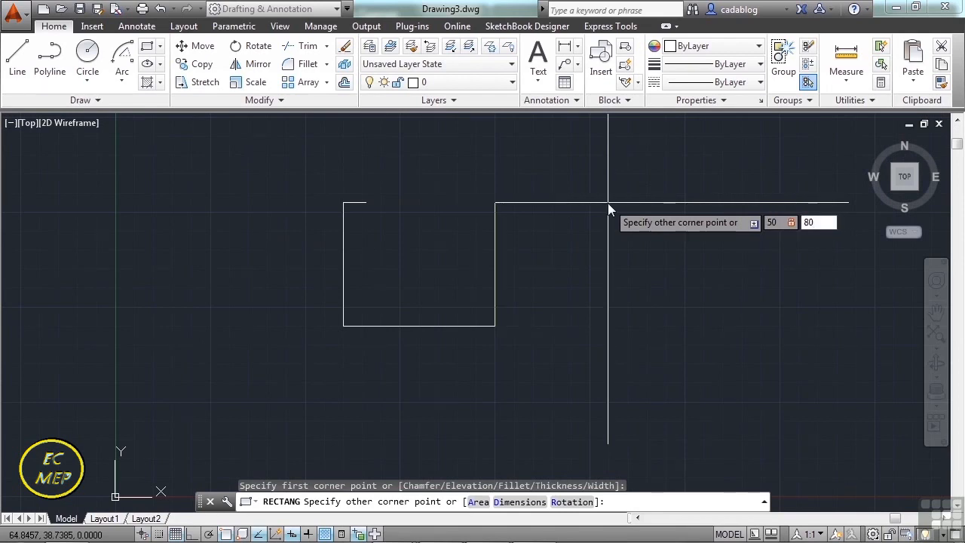
{"action": "key", "text": "Return"}
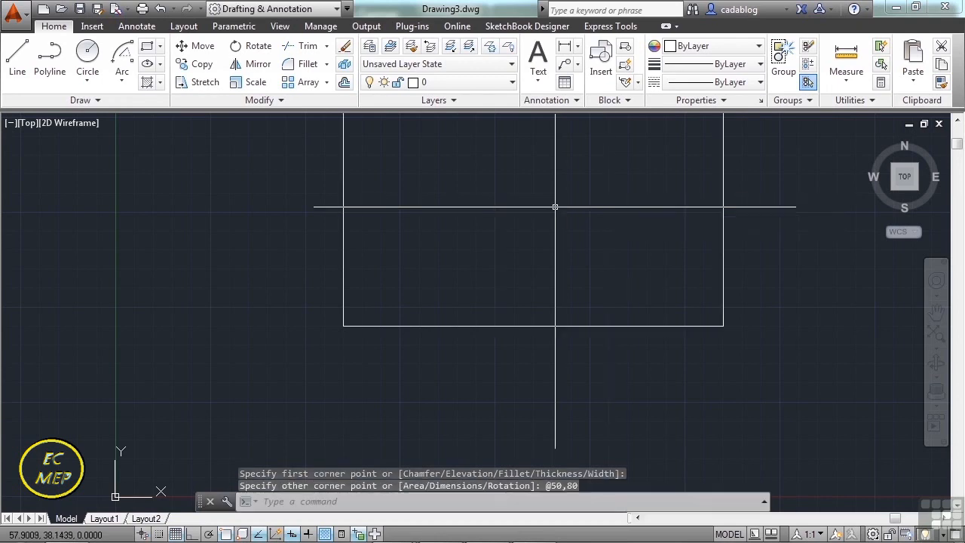
Check the rectangle's width and height at its lower-right corner grip, and clear the selection.
{"action": "middle_click", "coordinate": [556, 205]}
{"action": "middle_click", "coordinate": [556, 205]}
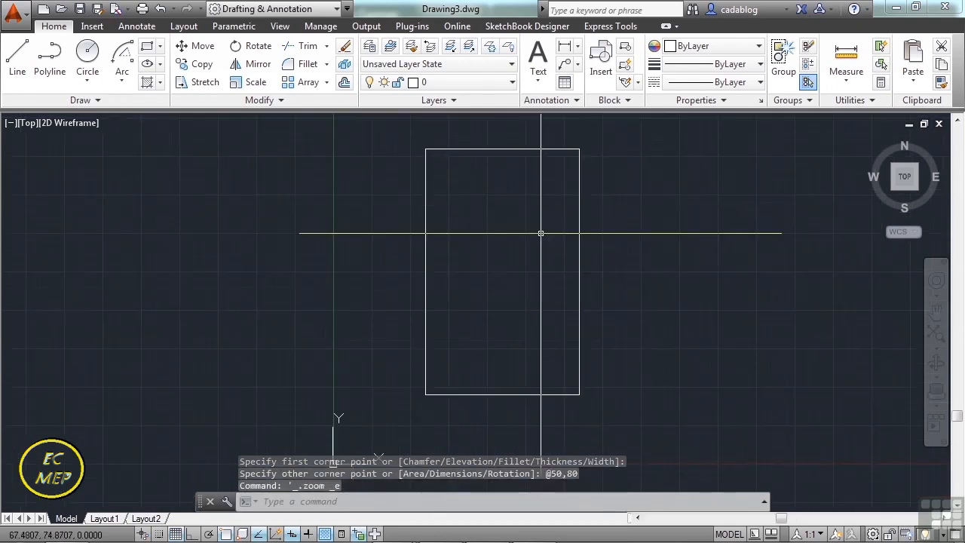
{"action": "mouse_move", "coordinate": [532, 240]}
{"action": "middle_mouse_down"}
{"action": "mouse_move", "coordinate": [523, 260]}
{"action": "mouse_move", "coordinate": [517, 231]}
{"action": "middle_mouse_up"}
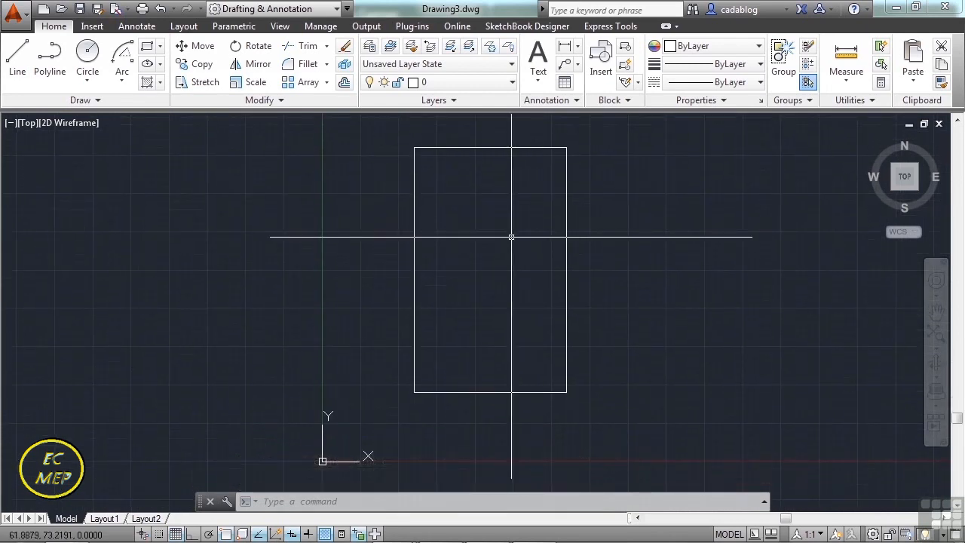
{"action": "left_click", "coordinate": [566, 369]}
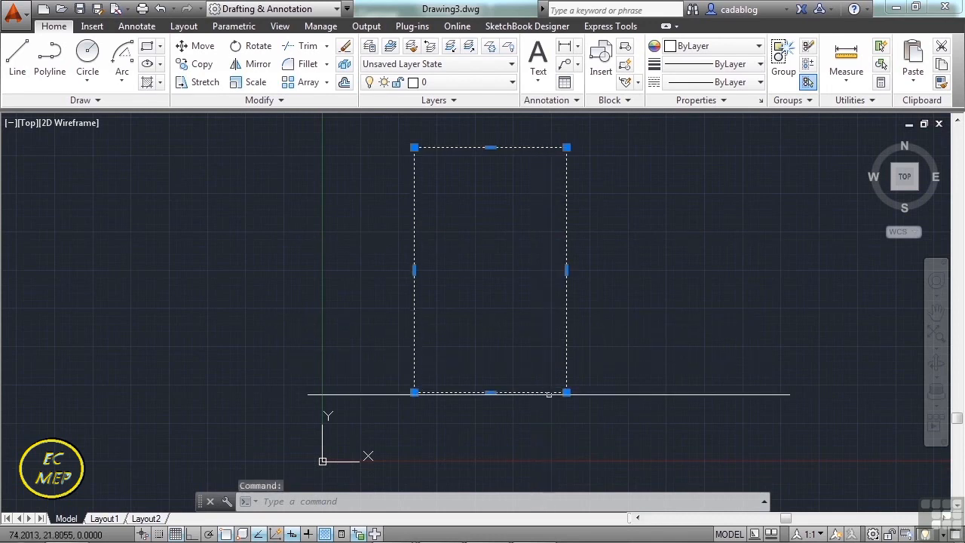
{"action": "mouse_move", "coordinate": [567, 394]}
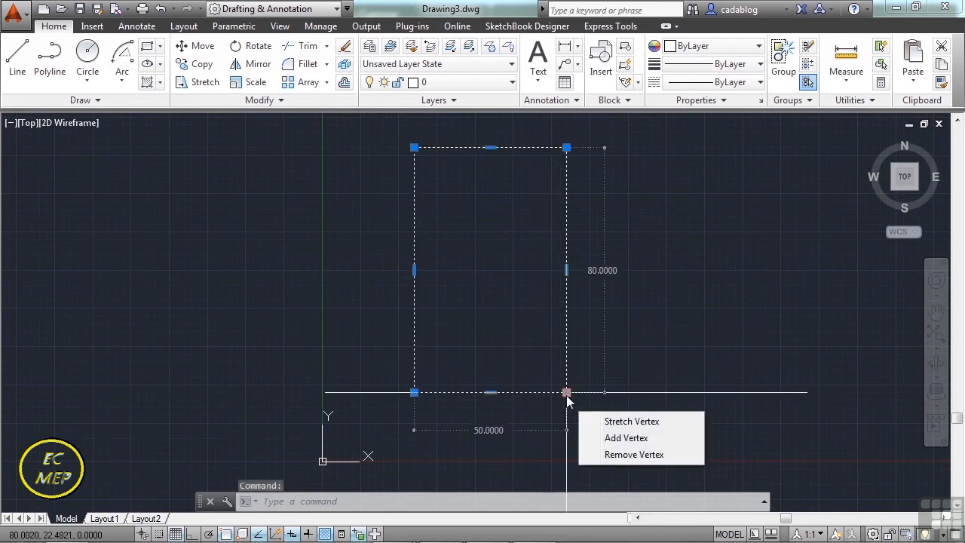
{"action": "key", "text": "Escape"}
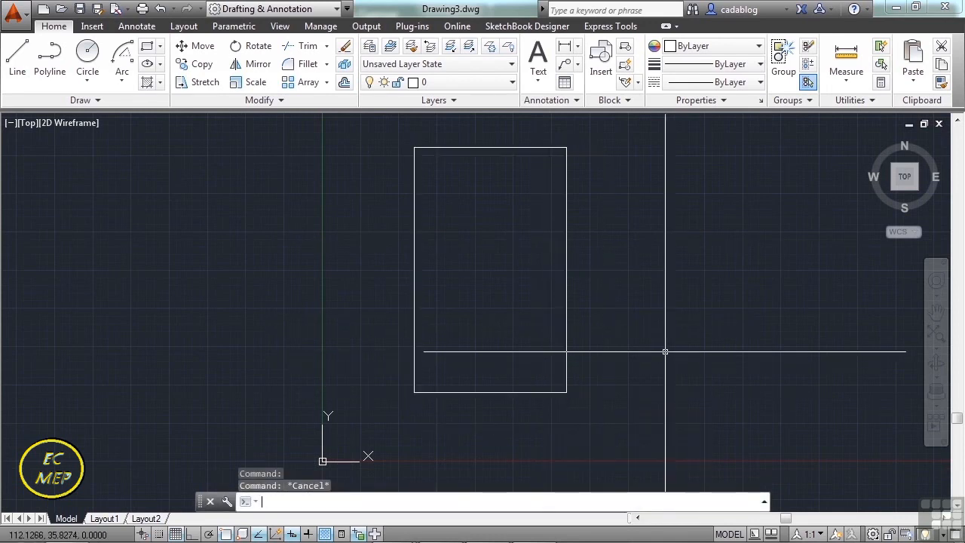
Undo the last UCS icon change, and turn off the Show UCS Icon at Origin setting.
{"action": "scroll", "coordinate": [609, 291], "scroll_direction": "down", "scroll_amount": 2}
{"action": "middle_click_drag", "start_coordinate": [664, 289], "coordinate": [605, 256]}
{"action": "left_click", "coordinate": [526, 305]}
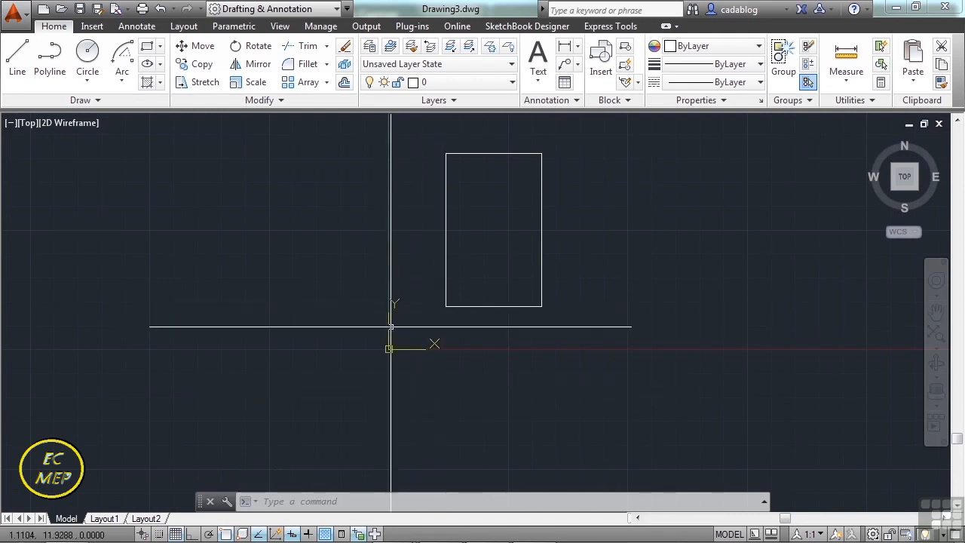
{"action": "key", "text": "ctrl+z"}
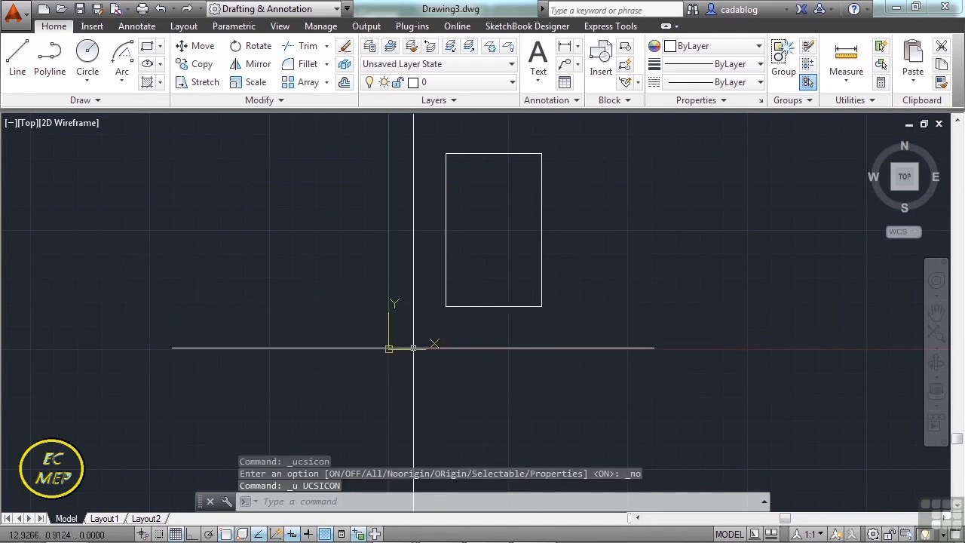
{"action": "right_click", "coordinate": [413, 347]}
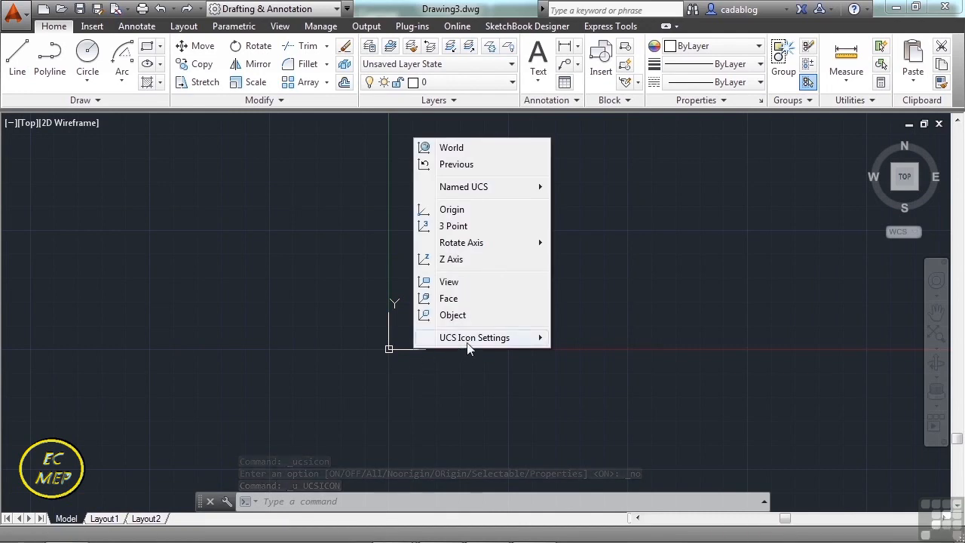
{"action": "mouse_move", "coordinate": [463, 341]}
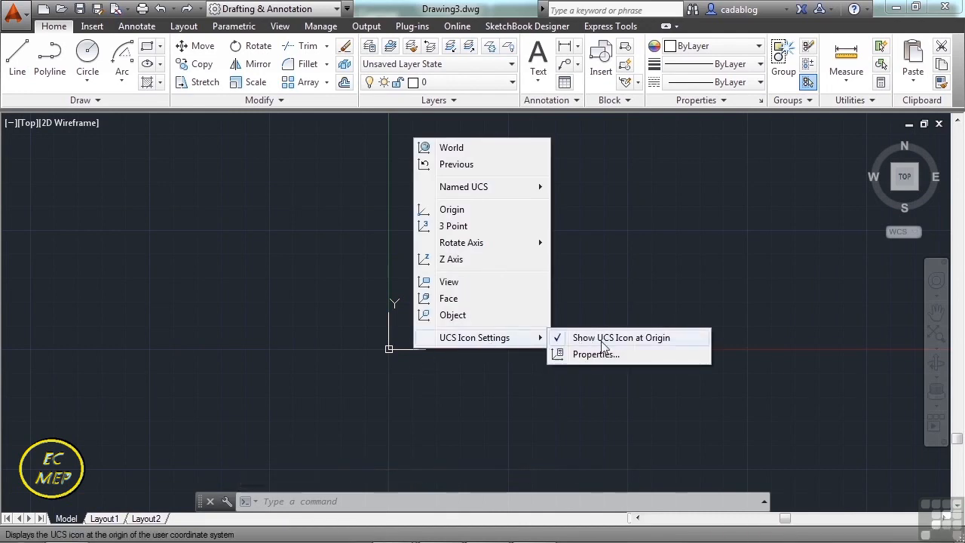
{"action": "left_click", "coordinate": [642, 342]}
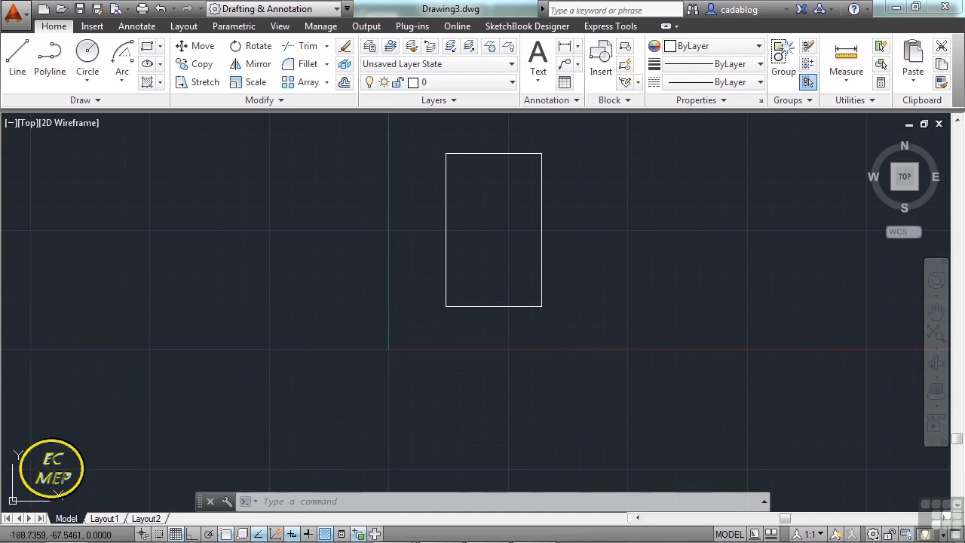
Draw a horizontal line 400 units long to the right below the rectangle, with Ortho mode on.
{"action": "middle_click_drag", "start_coordinate": [416, 317], "coordinate": [347, 334]}
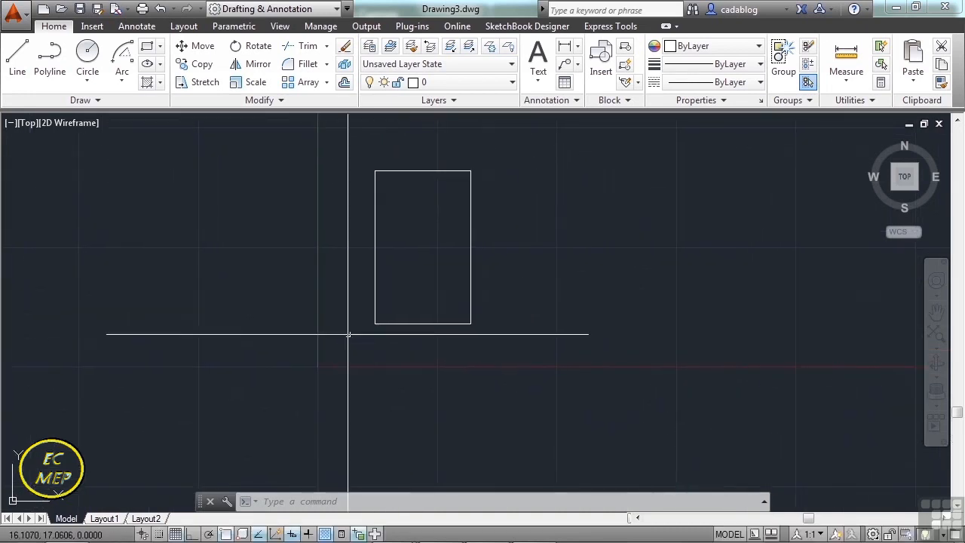
{"action": "mouse_move", "coordinate": [403, 323]}
{"action": "middle_mouse_down"}
{"action": "mouse_move", "coordinate": [276, 340]}
{"action": "mouse_move", "coordinate": [224, 327]}
{"action": "mouse_move", "coordinate": [174, 339]}
{"action": "mouse_move", "coordinate": [129, 372]}
{"action": "mouse_move", "coordinate": [519, 212]}
{"action": "middle_mouse_up"}
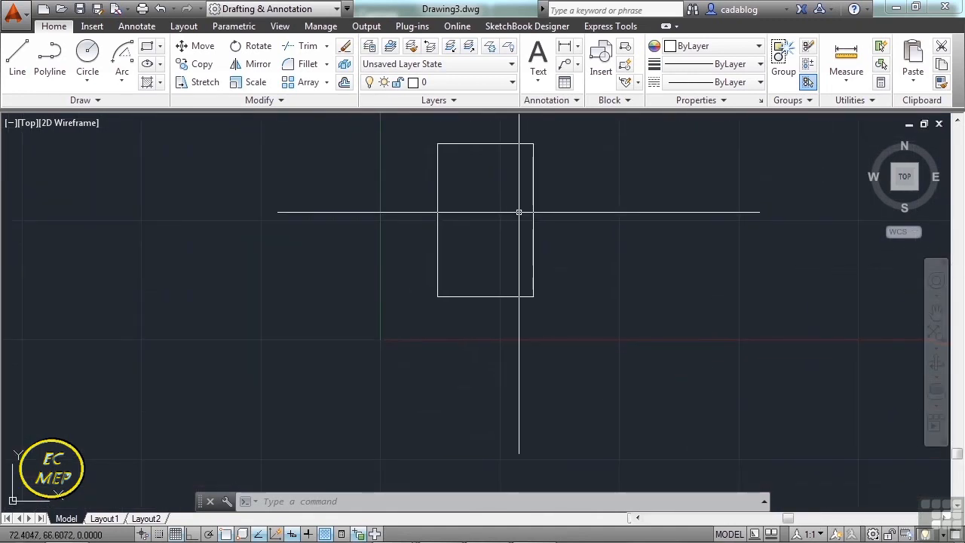
{"action": "left_click_drag", "start_coordinate": [266, 294], "coordinate": [437, 318]}
{"action": "scroll", "coordinate": [437, 317], "scroll_direction": "up", "scroll_amount": 2}
{"action": "middle_click_drag", "start_coordinate": [491, 226], "coordinate": [449, 272]}
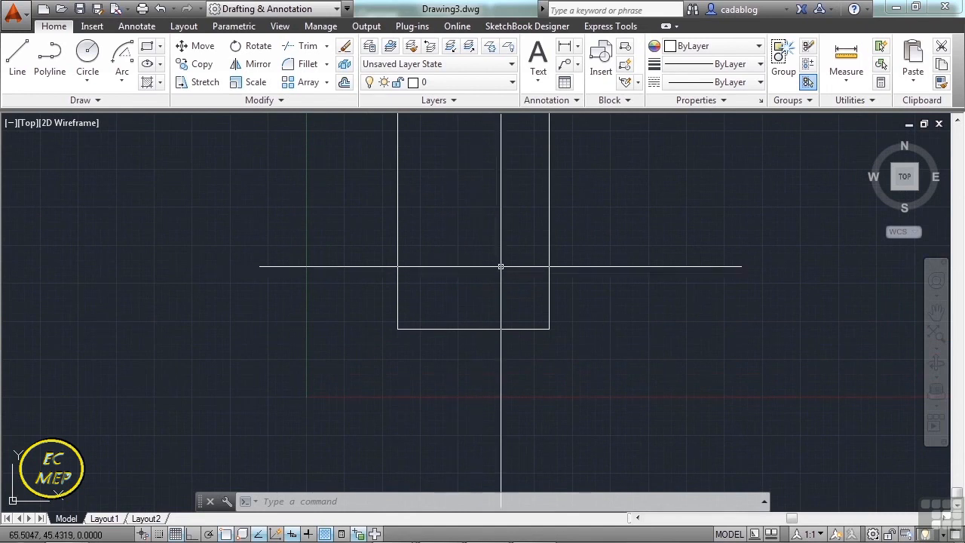
{"action": "scroll", "coordinate": [510, 207], "scroll_direction": "down", "scroll_amount": 2}
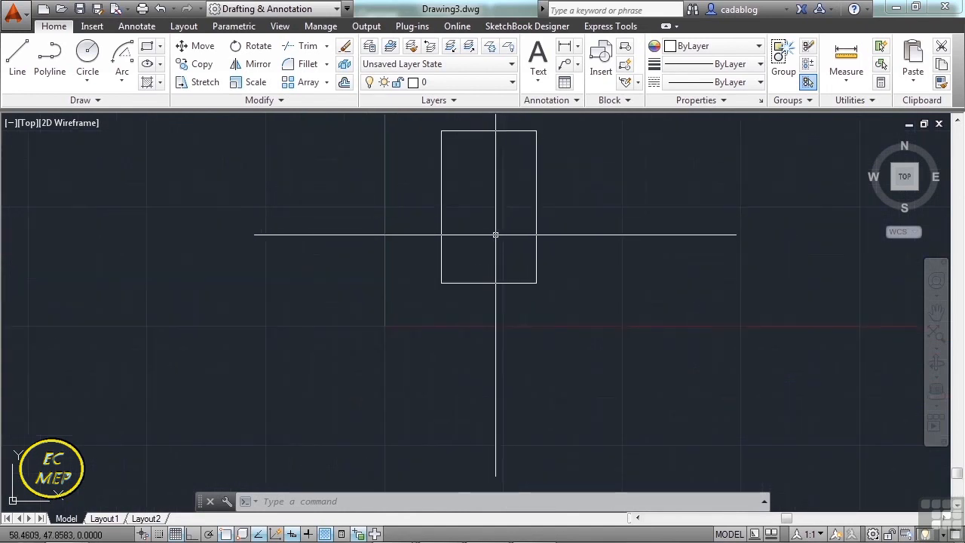
{"action": "left_click", "coordinate": [23, 68]}
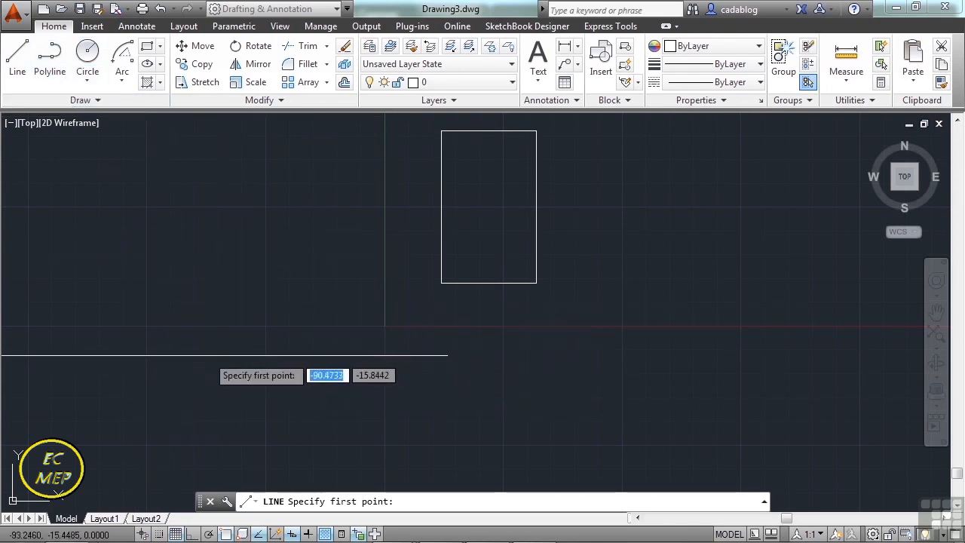
{"action": "left_click", "coordinate": [155, 357]}
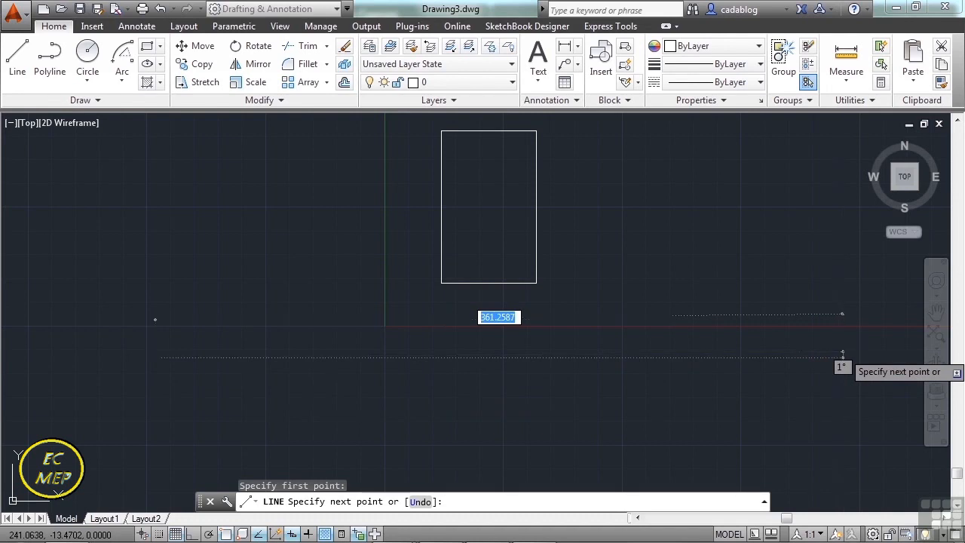
{"action": "key", "text": "F8"}
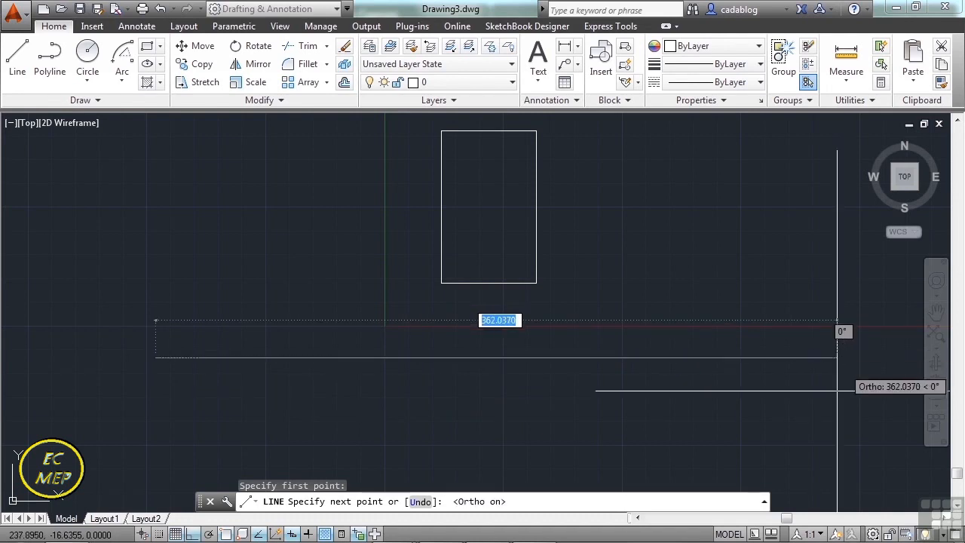
{"action": "type", "text": "4"}
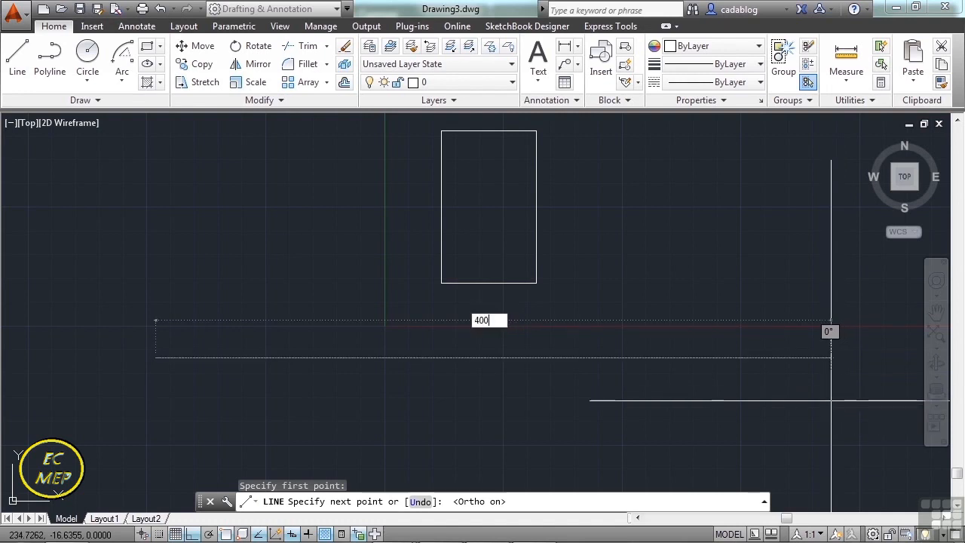
{"action": "type", "text": "00"}
{"action": "key", "text": "Return"}
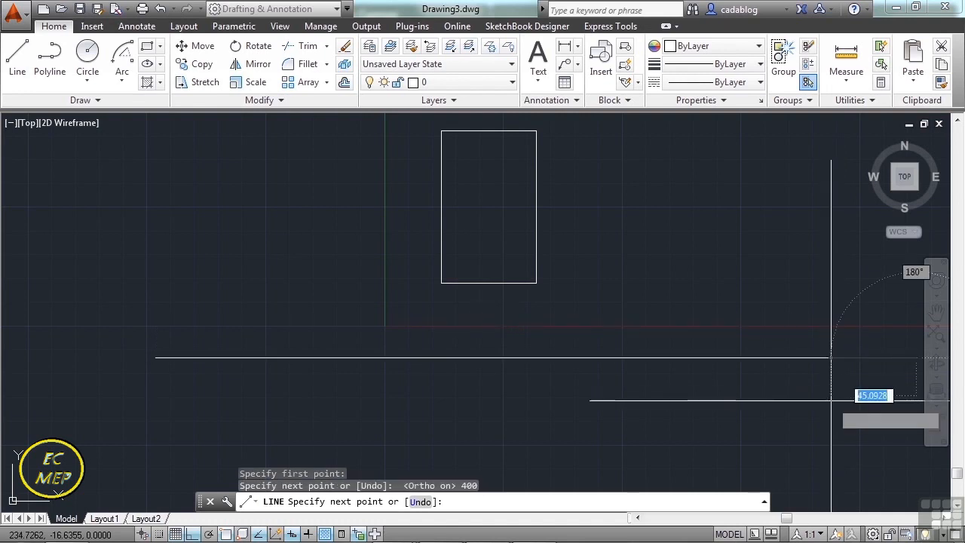
{"action": "key", "text": "Return"}
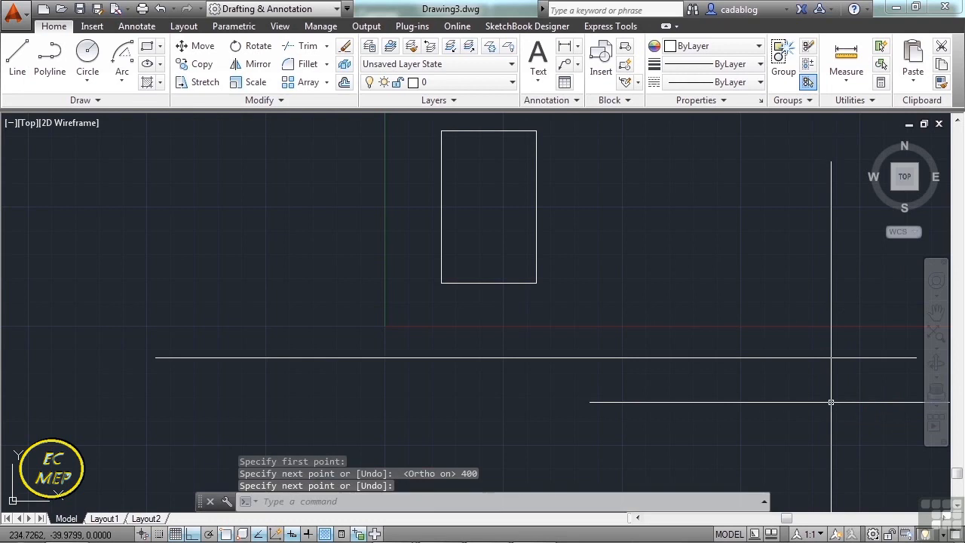
Offset the long horizontal line 20 units downward.
{"action": "mouse_move", "coordinate": [591, 276]}
{"action": "middle_mouse_down"}
{"action": "mouse_move", "coordinate": [578, 287]}
{"action": "mouse_move", "coordinate": [521, 276]}
{"action": "middle_mouse_up"}
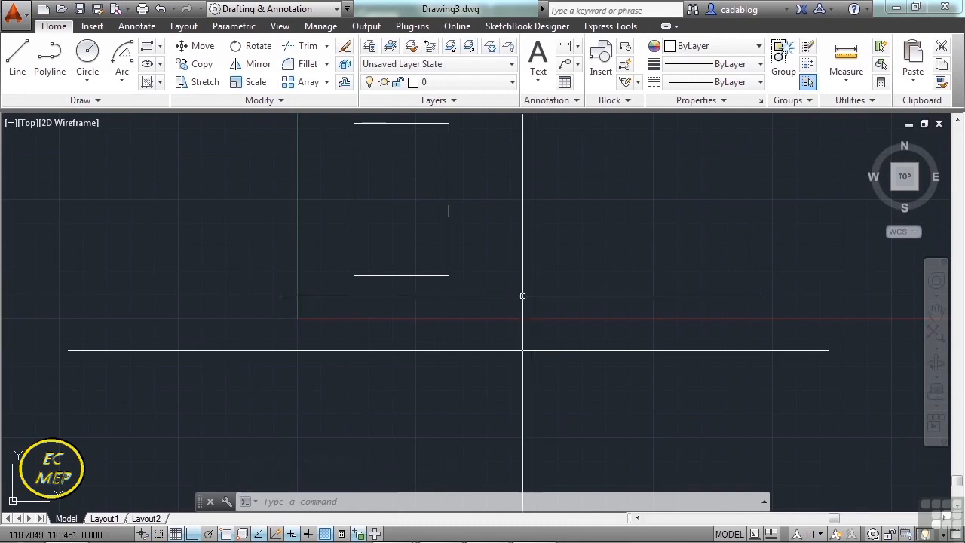
{"action": "middle_click_drag", "start_coordinate": [519, 333], "coordinate": [515, 297]}
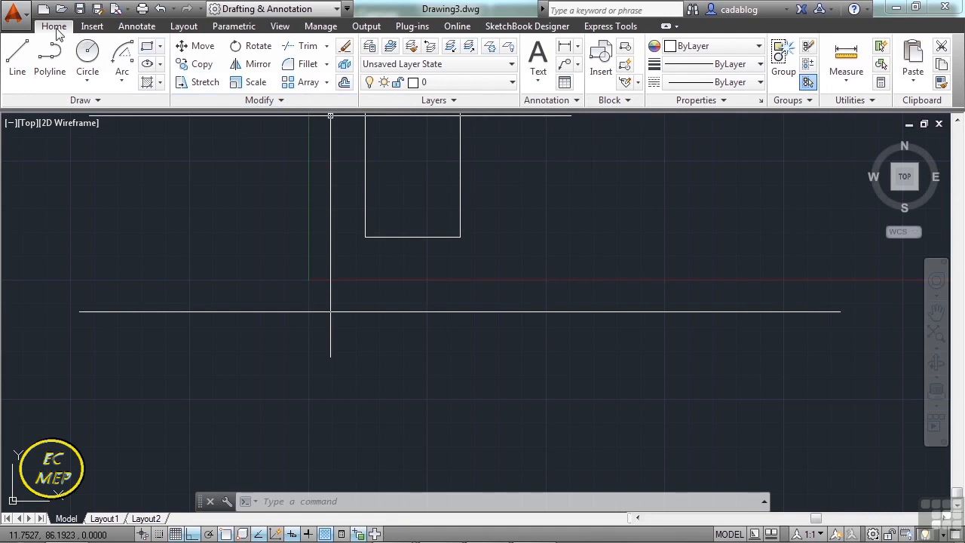
{"action": "left_click", "coordinate": [345, 84]}
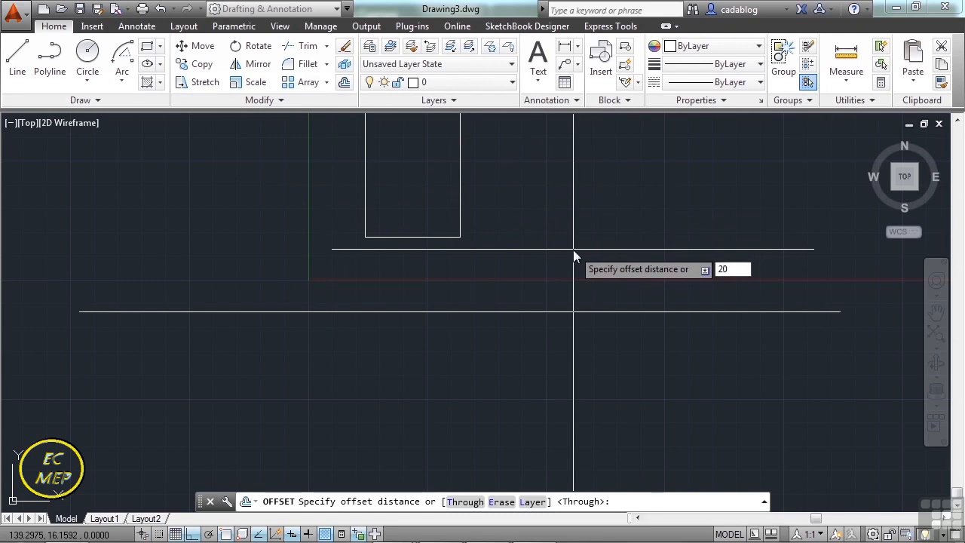
{"action": "key", "text": "Return"}
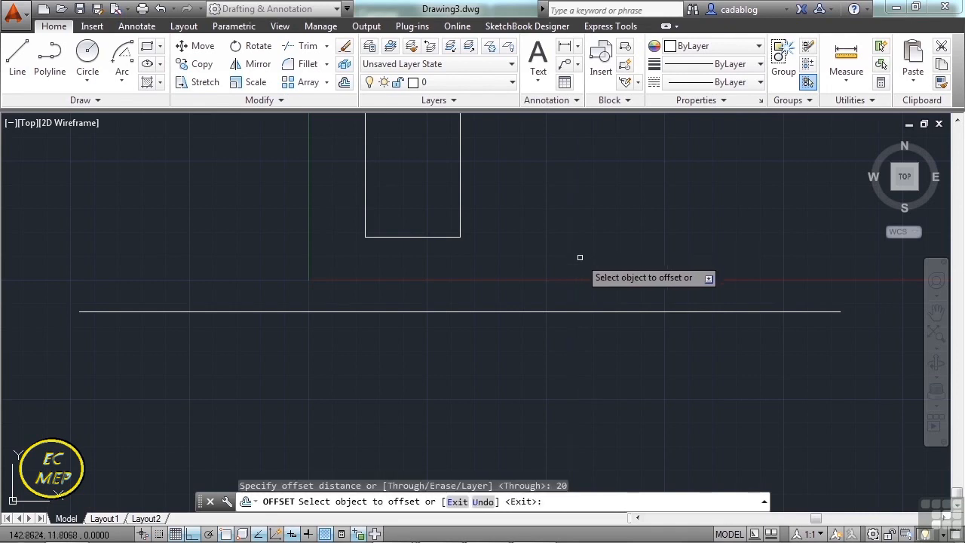
{"action": "left_click", "coordinate": [578, 312]}
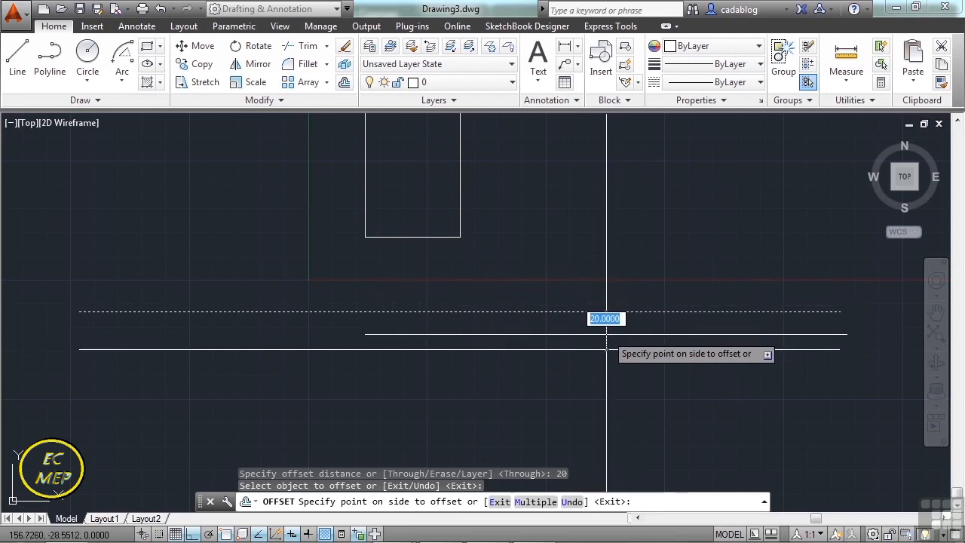
{"action": "left_click", "coordinate": [606, 334]}
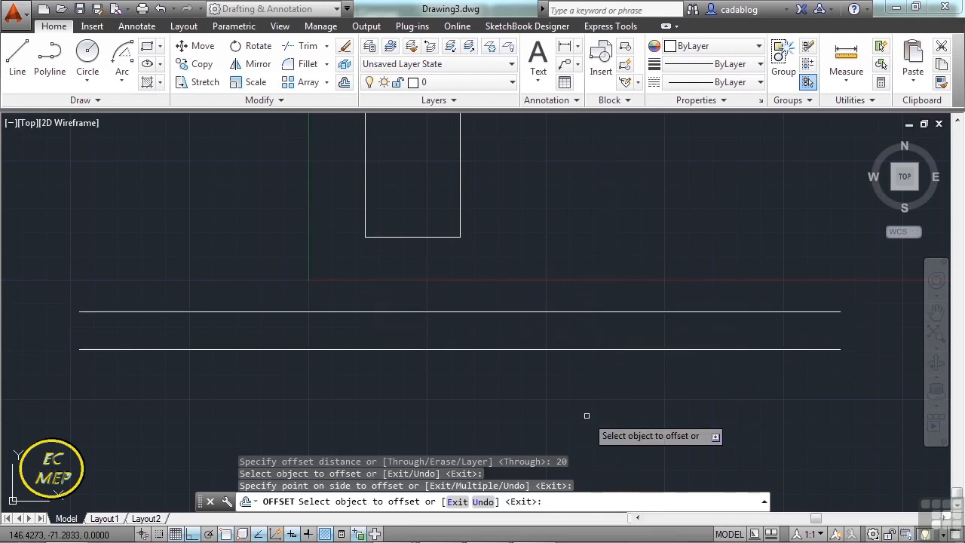
Draw a vertical line from a Nearest-snapped point on the rectangle's bottom edge, perpendicular to the upper long horizontal line.
{"action": "key", "text": "Escape"}
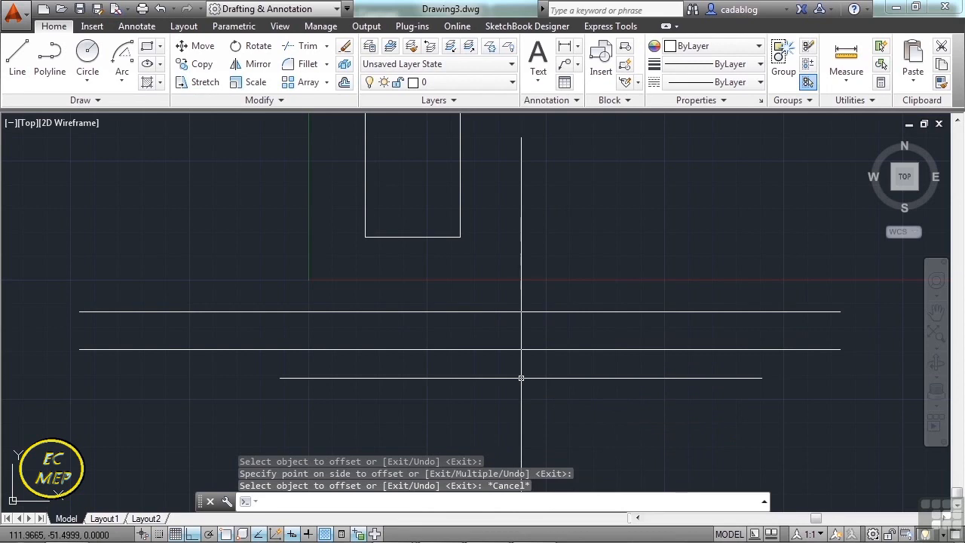
{"action": "middle_click_drag", "start_coordinate": [399, 221], "coordinate": [425, 255]}
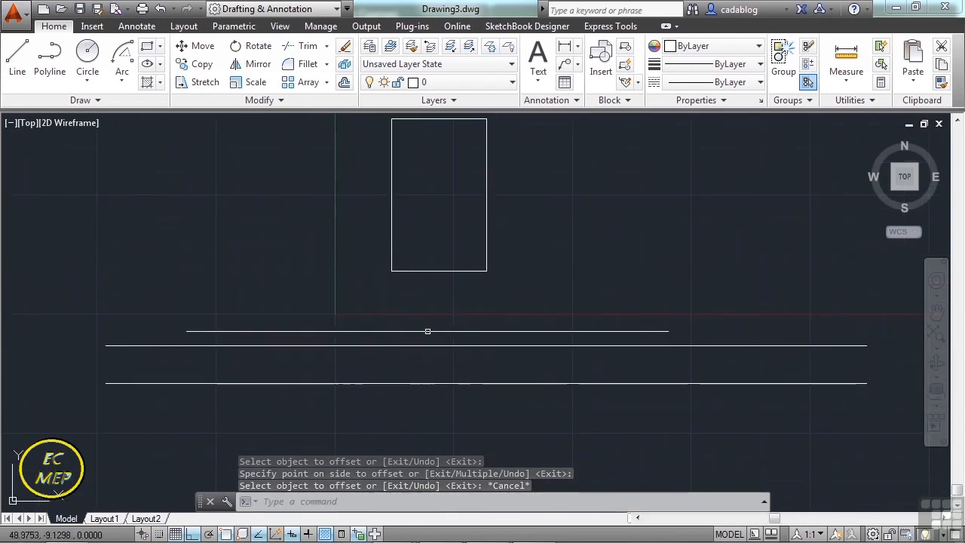
{"action": "scroll", "coordinate": [427, 330], "scroll_direction": "up", "scroll_amount": 2}
{"action": "scroll", "coordinate": [427, 305], "scroll_direction": "up", "scroll_amount": 2}
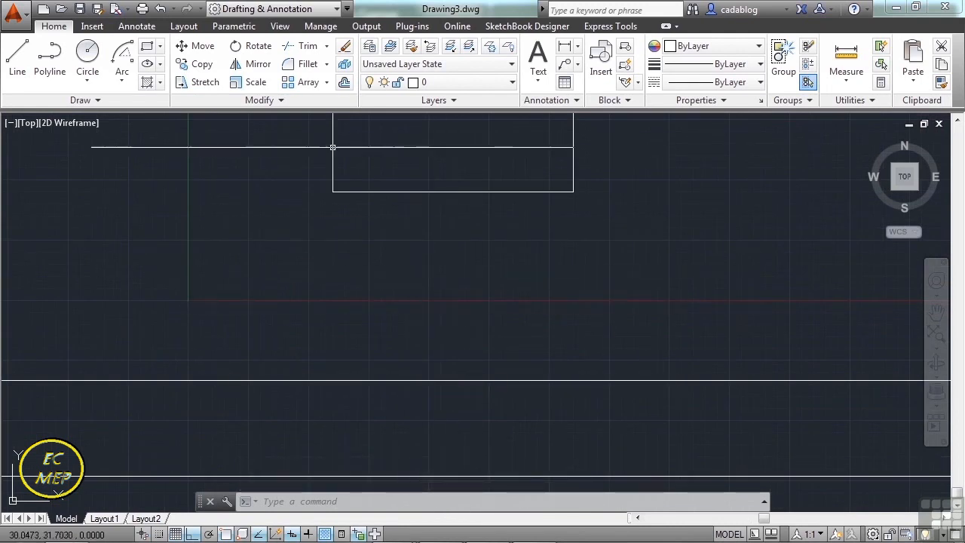
{"action": "left_click", "coordinate": [18, 62]}
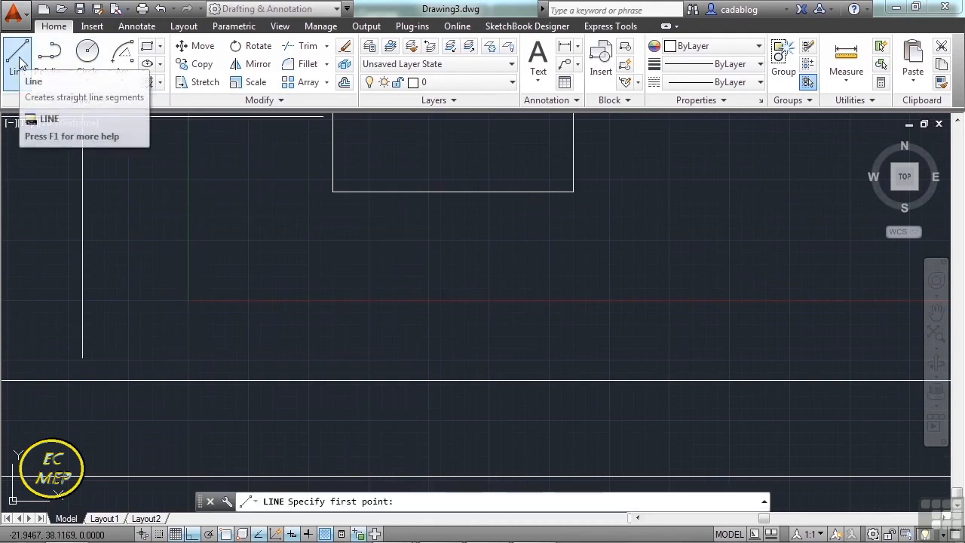
{"action": "right_click", "coordinate": [385, 281], "text": "shift"}
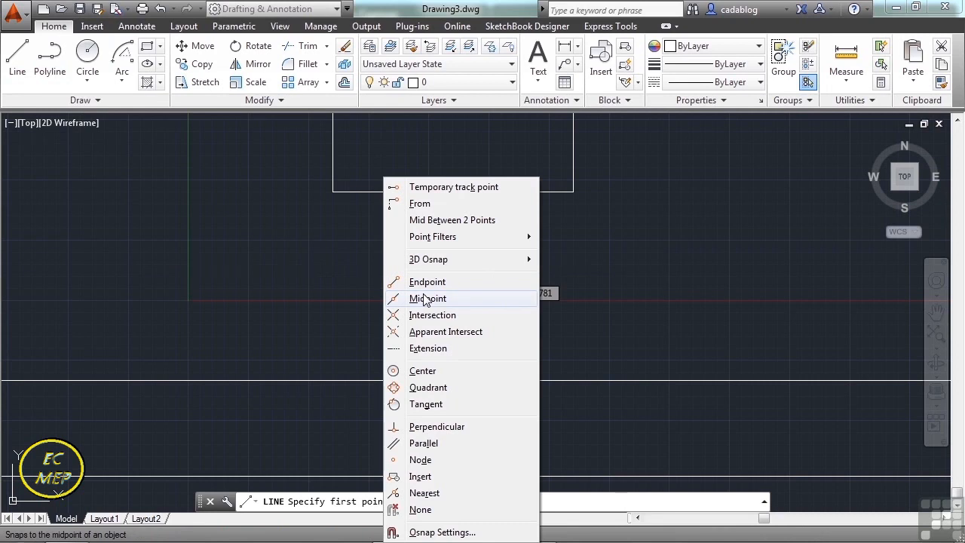
{"action": "left_click", "coordinate": [424, 493]}
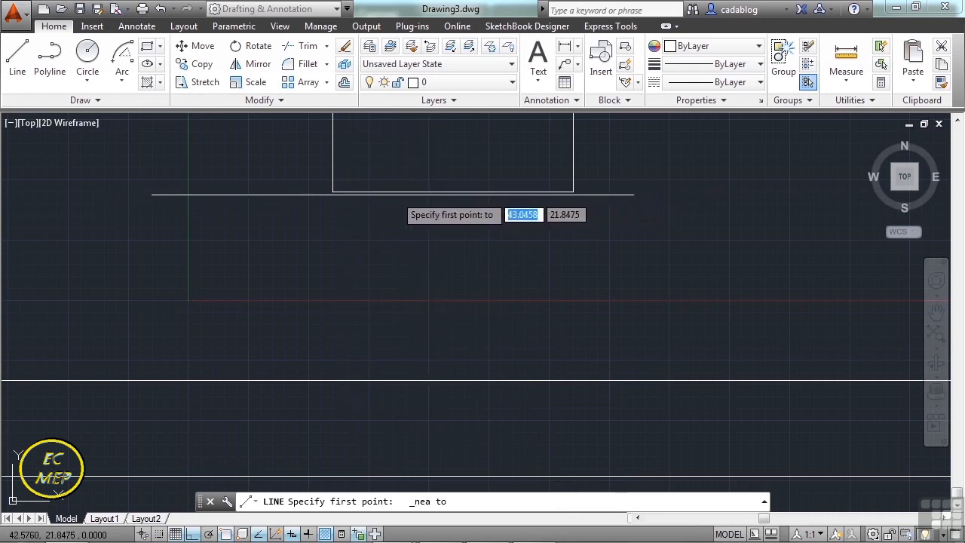
{"action": "left_click", "coordinate": [347, 193]}
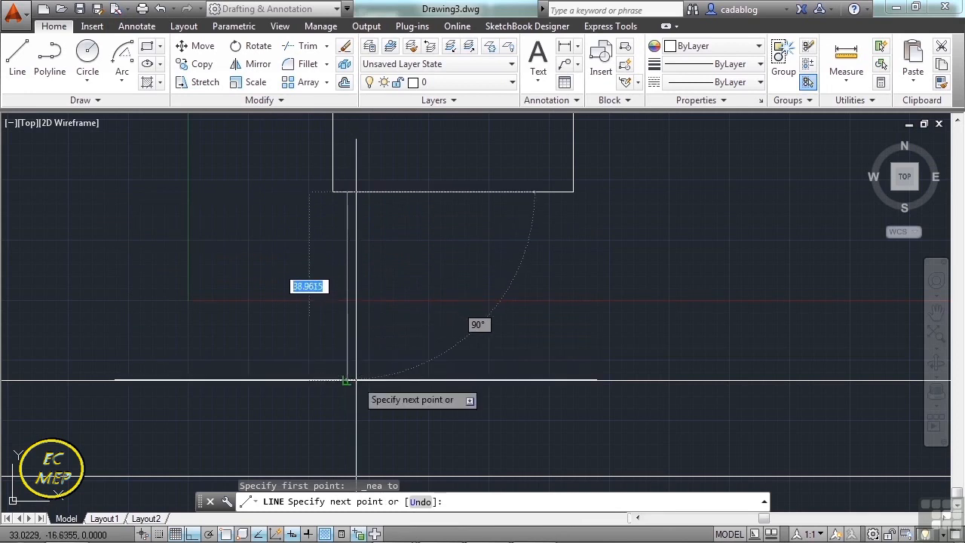
{"action": "left_click", "coordinate": [350, 381]}
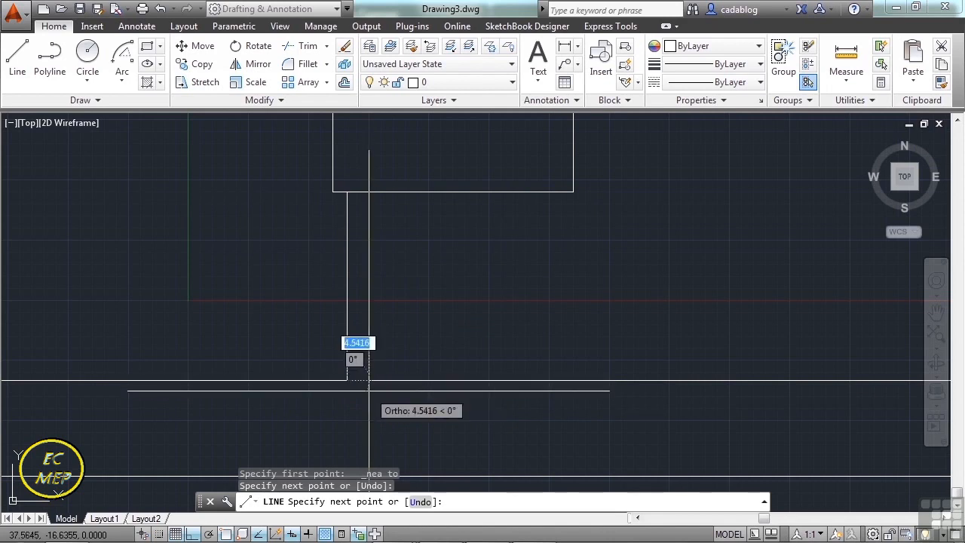
{"action": "key", "text": "Return"}
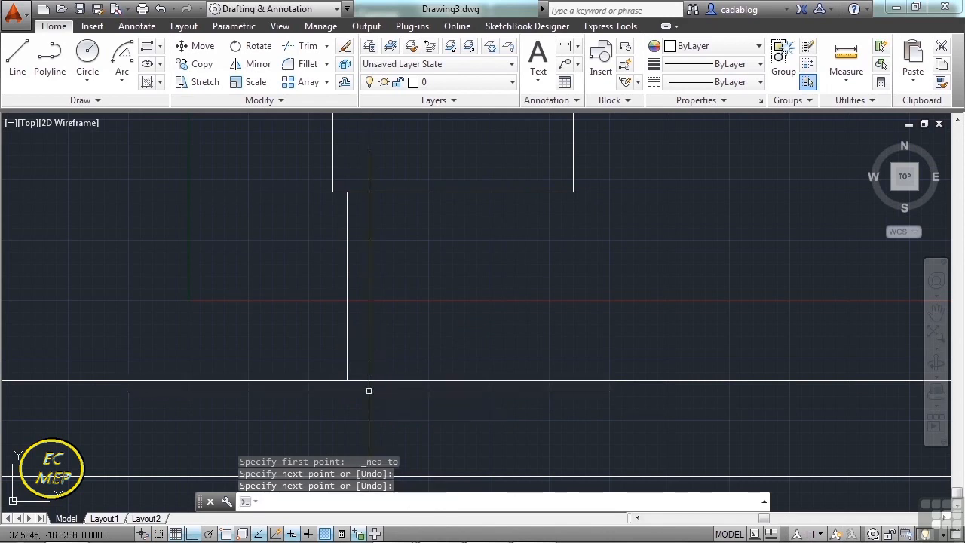
Try offsetting the vertical line 12 units to the right, and undo that offset.
{"action": "left_click", "coordinate": [344, 83]}
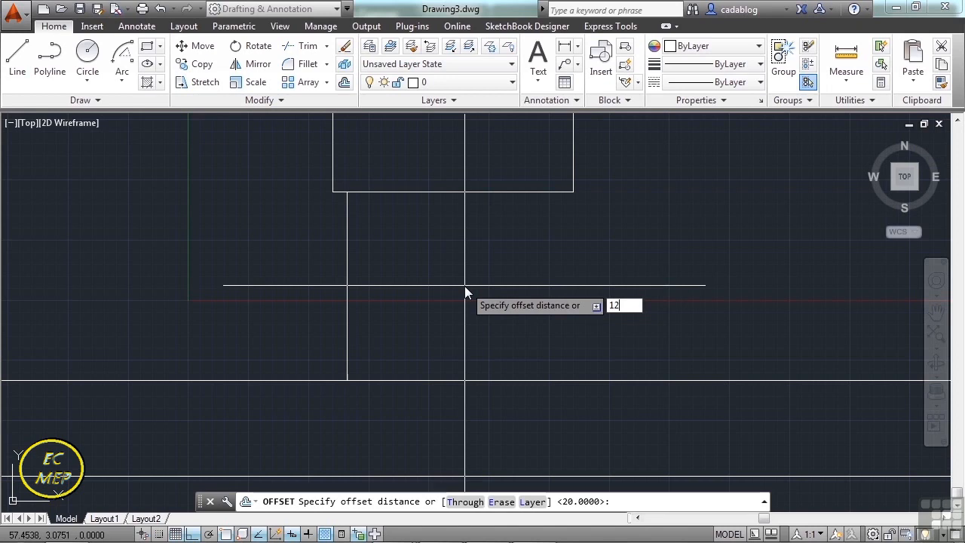
{"action": "type", "text": "12"}
{"action": "key", "text": "Return"}
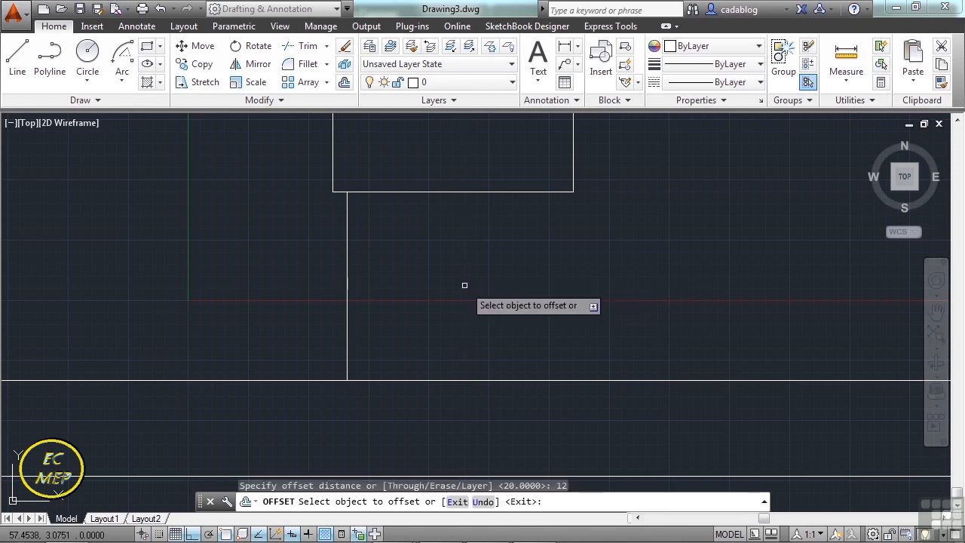
{"action": "left_click", "coordinate": [347, 268]}
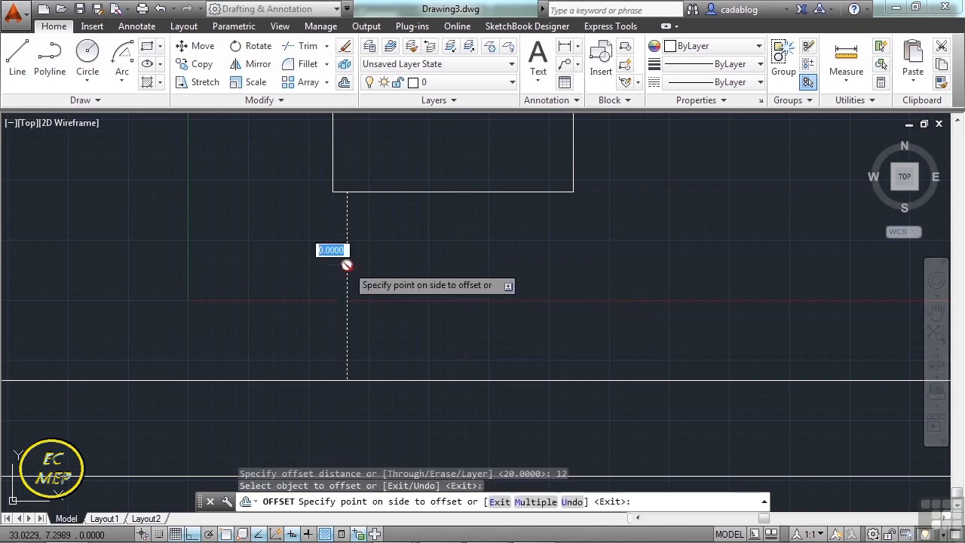
{"action": "left_click", "coordinate": [445, 277]}
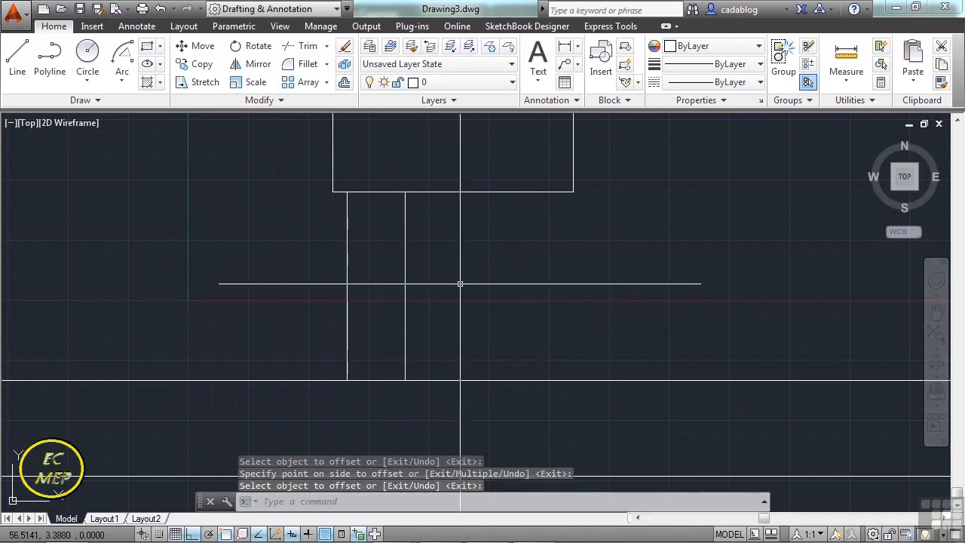
{"action": "key", "text": "Escape"}
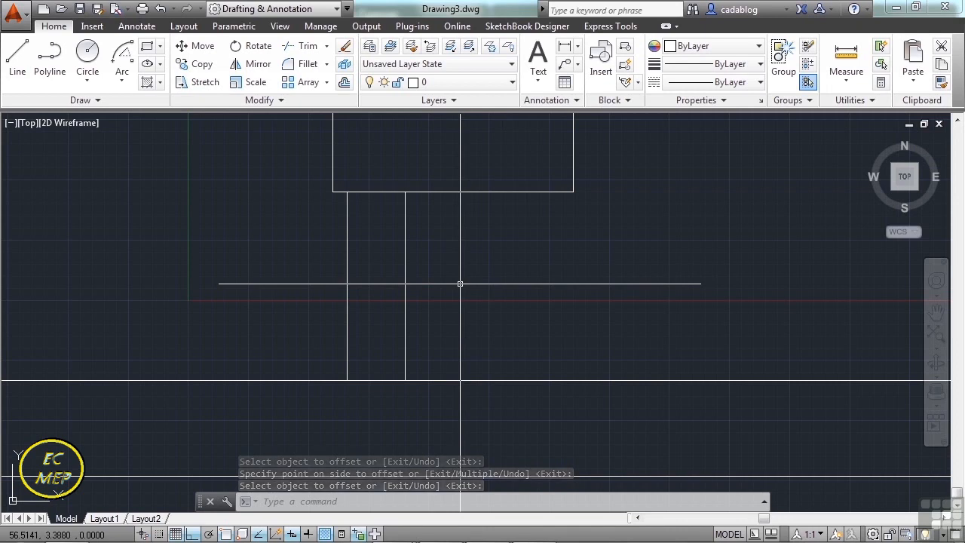
{"action": "left_click", "coordinate": [159, 9]}
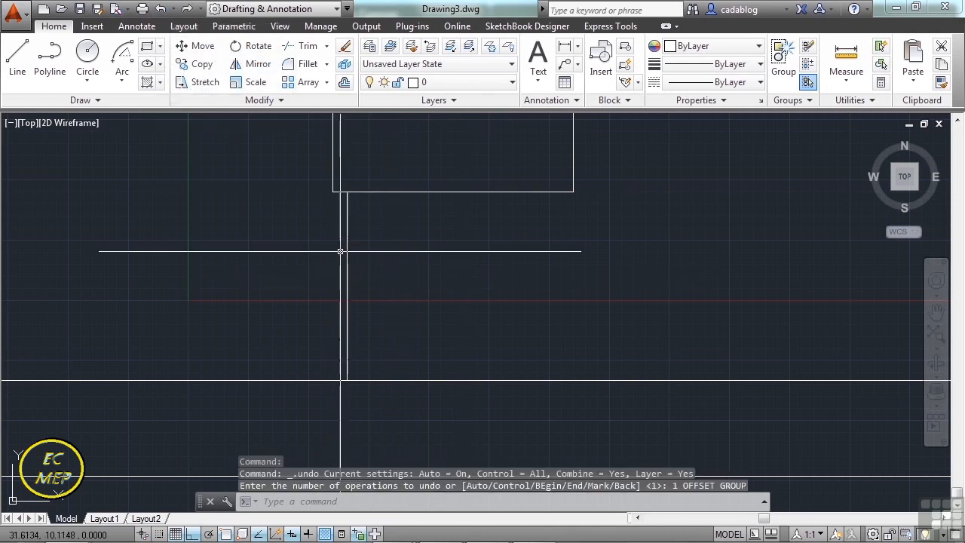
Offset the vertical line 20 units to the right.
{"action": "left_click", "coordinate": [344, 81]}
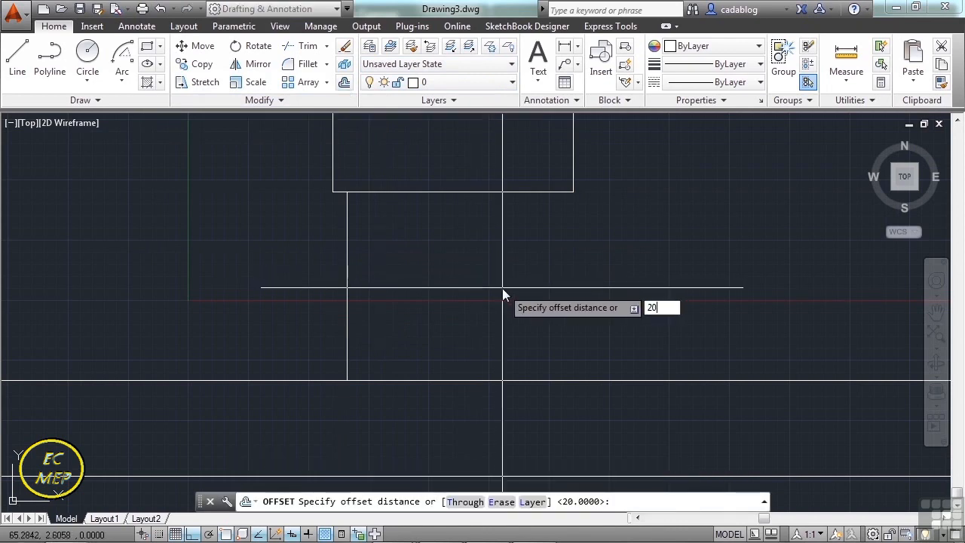
{"action": "type", "text": "20"}
{"action": "key", "text": "Return"}
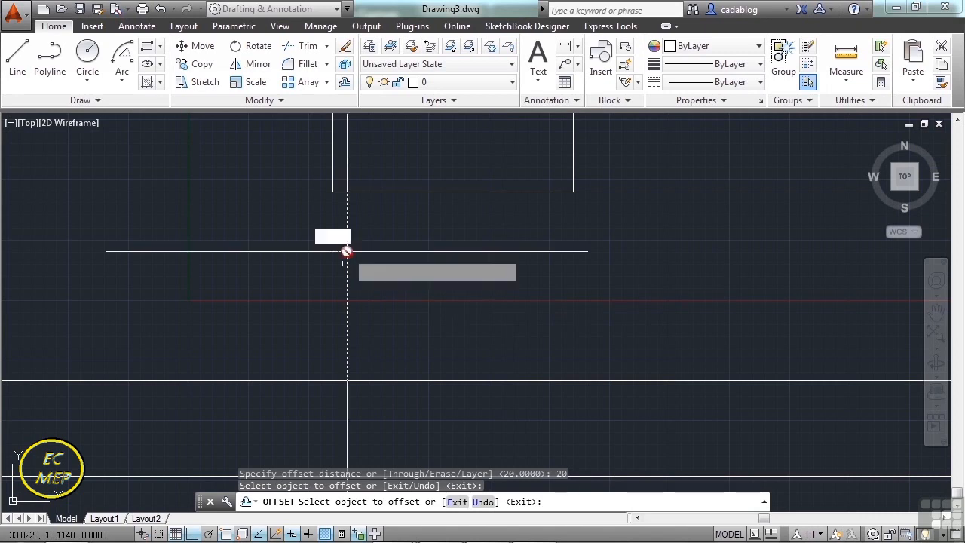
{"action": "left_click", "coordinate": [347, 250]}
{"action": "left_click", "coordinate": [426, 260]}
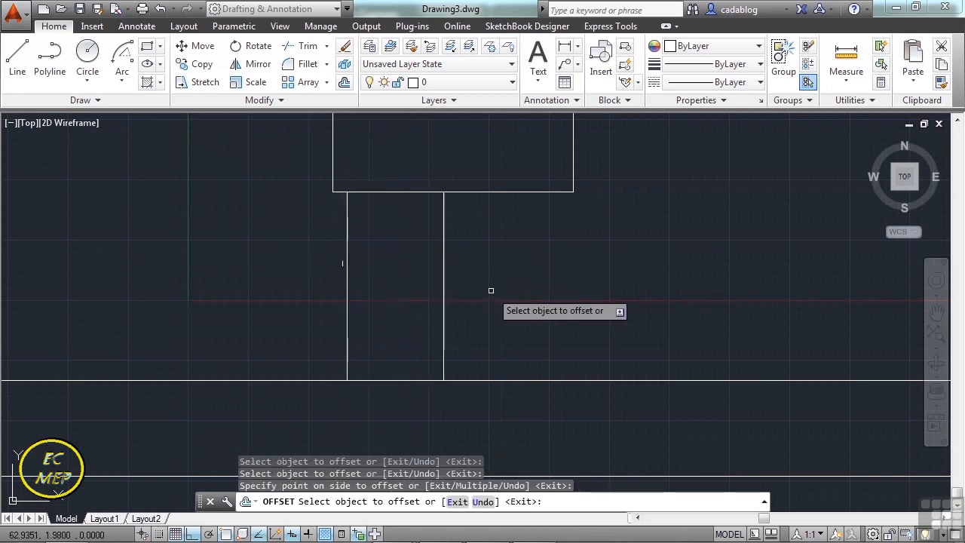
{"action": "key", "text": "Return"}
Draw a 5-unit line angled 30° down to the right from a Nearest-snapped point on the rectangle's bottom edge, with Ortho mode off.
{"action": "middle_click_drag", "start_coordinate": [557, 242], "coordinate": [534, 270]}
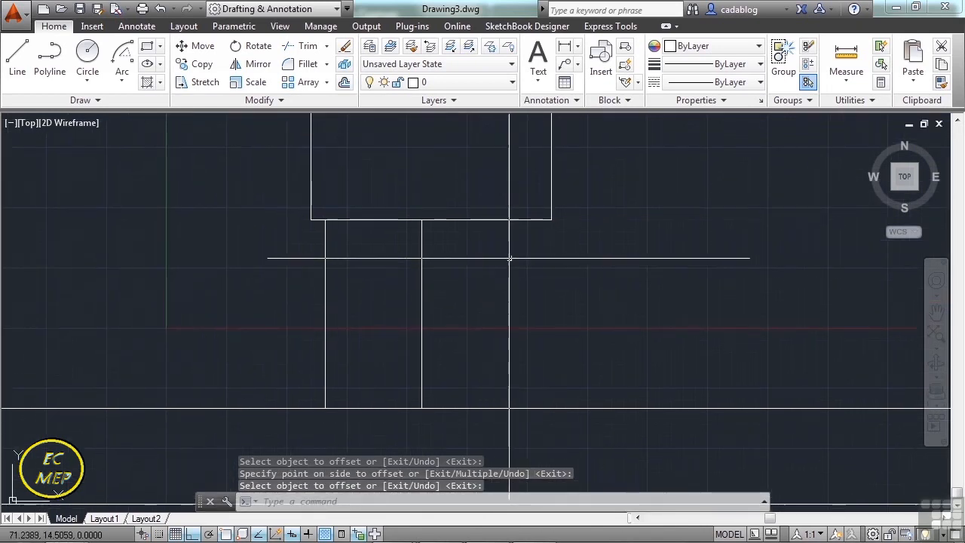
{"action": "middle_click_drag", "start_coordinate": [491, 217], "coordinate": [484, 281]}
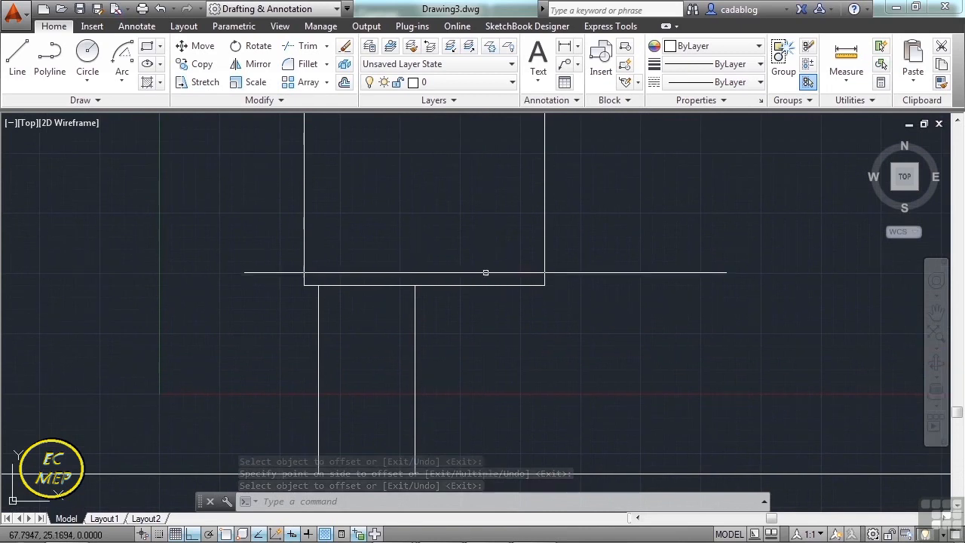
{"action": "scroll", "coordinate": [485, 298], "scroll_direction": "up", "scroll_amount": 4}
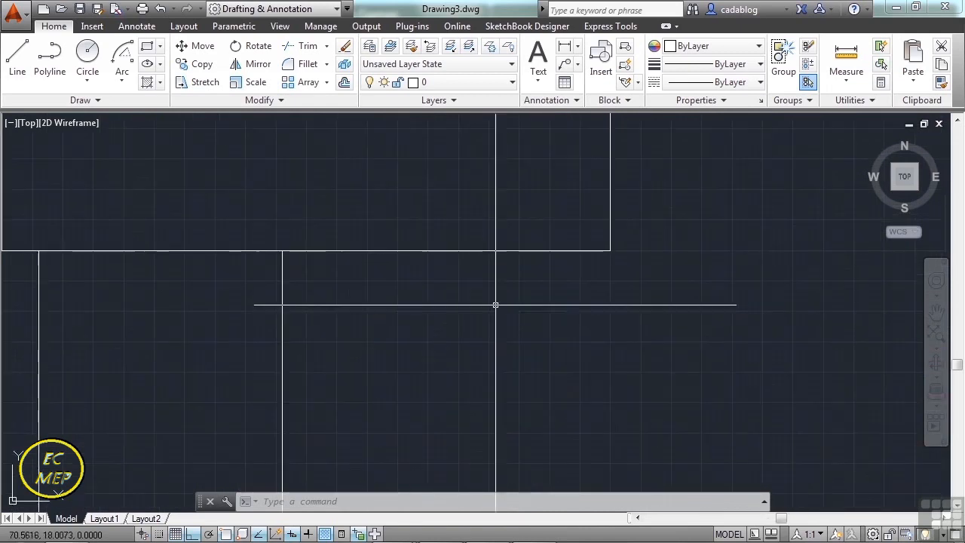
{"action": "key", "text": "Return"}
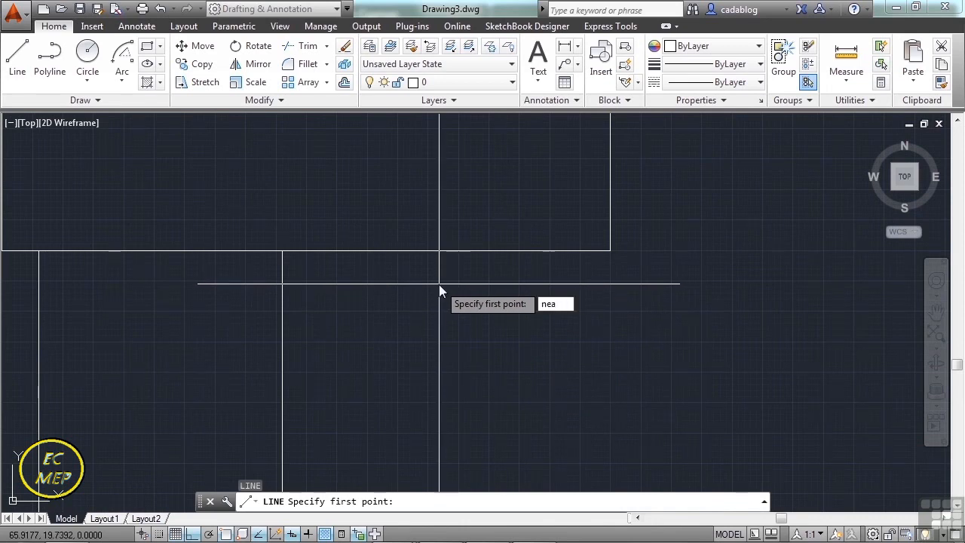
{"action": "type", "text": "nea"}
{"action": "key", "text": "Return"}
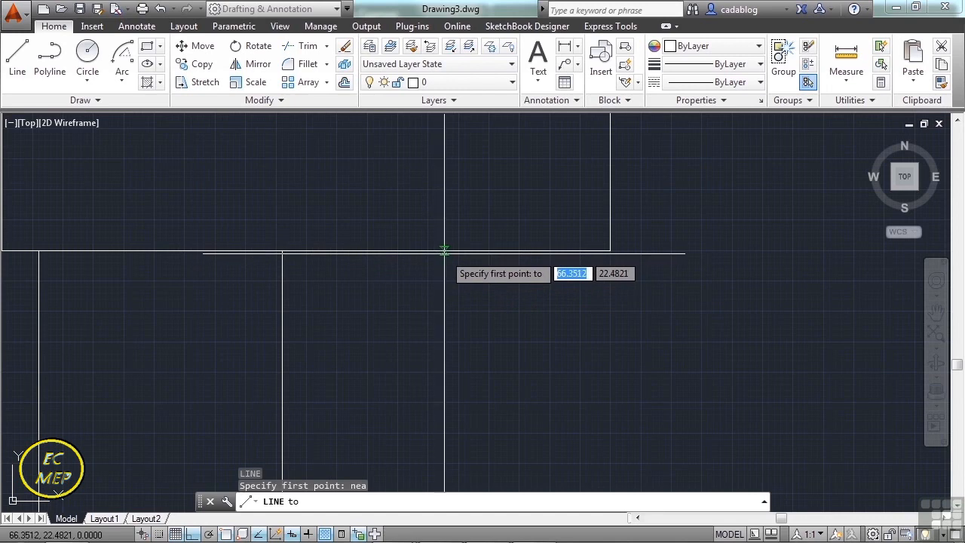
{"action": "left_click", "coordinate": [430, 251]}
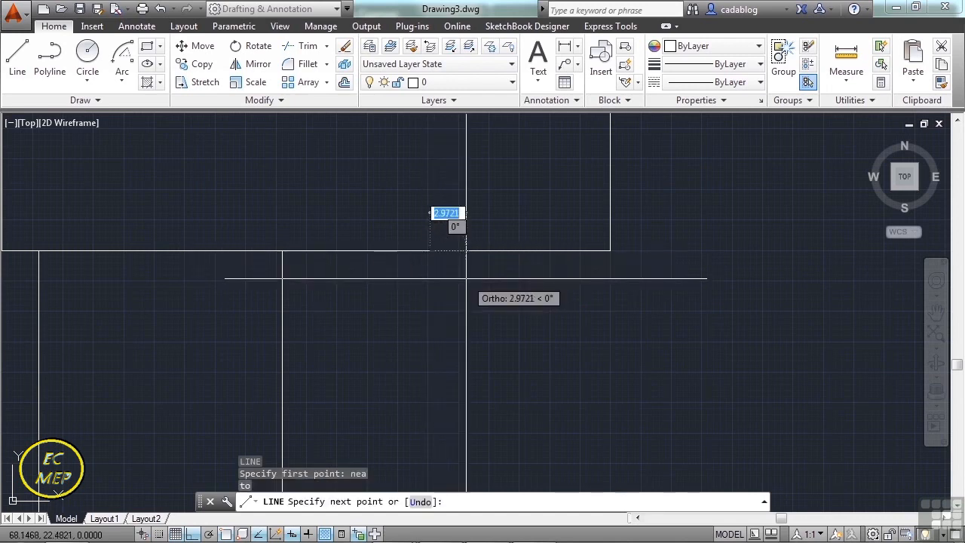
{"action": "key", "text": "F8"}
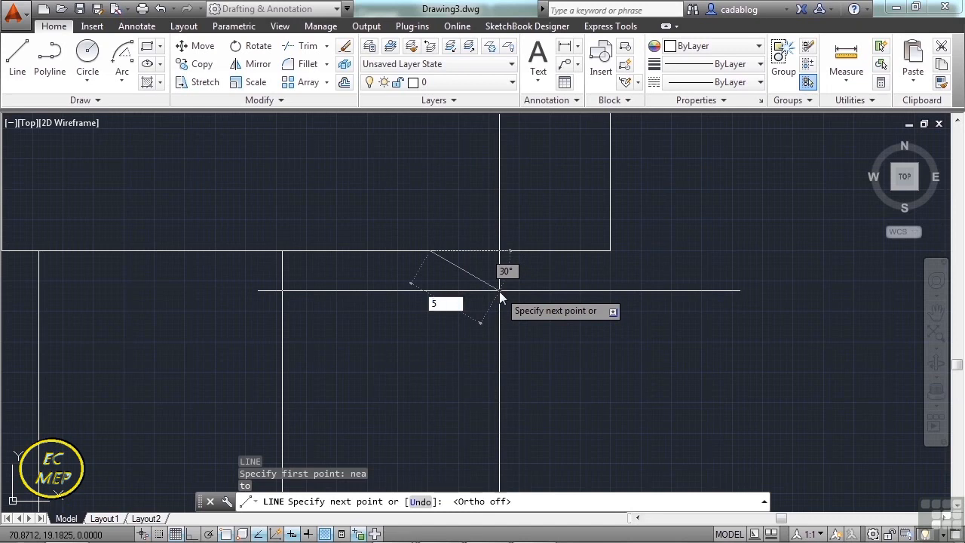
{"action": "key", "text": "Tab"}
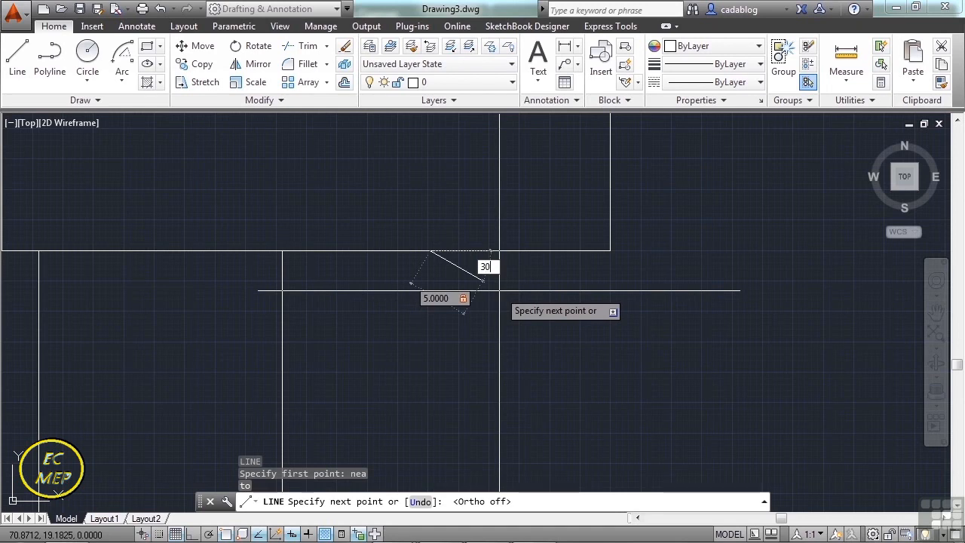
{"action": "key", "text": "Return"}
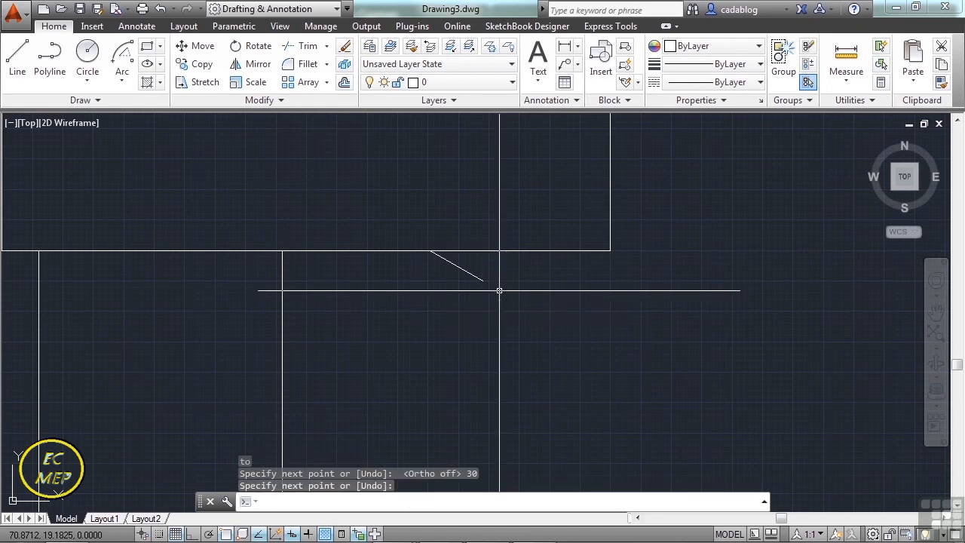
{"action": "key", "text": "Return"}
Draw a Start, Center, Angle arc from the angled line's lower end, centred on its upper end, reaching up to the rectangle's bottom edge.
{"action": "scroll", "coordinate": [483, 287], "scroll_direction": "up", "scroll_amount": 4}
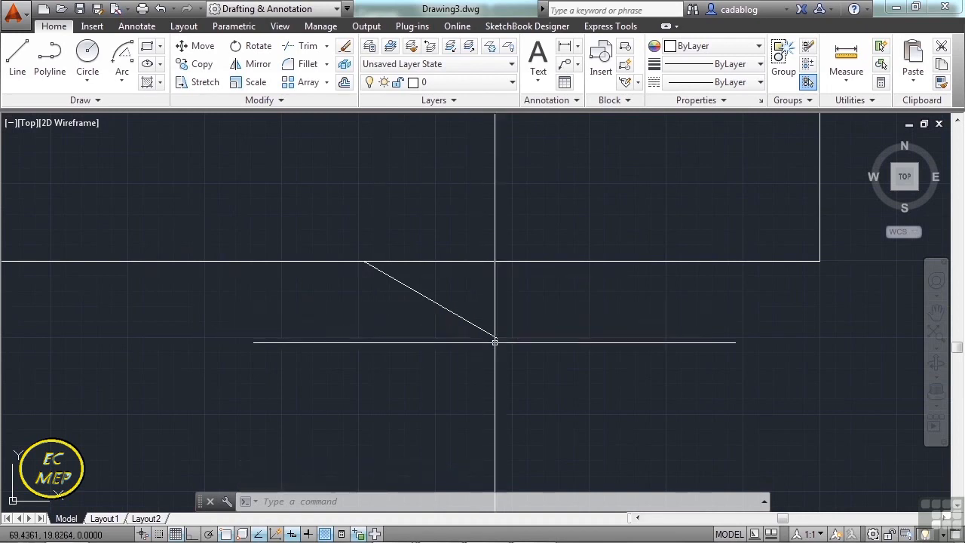
{"action": "left_click", "coordinate": [127, 78]}
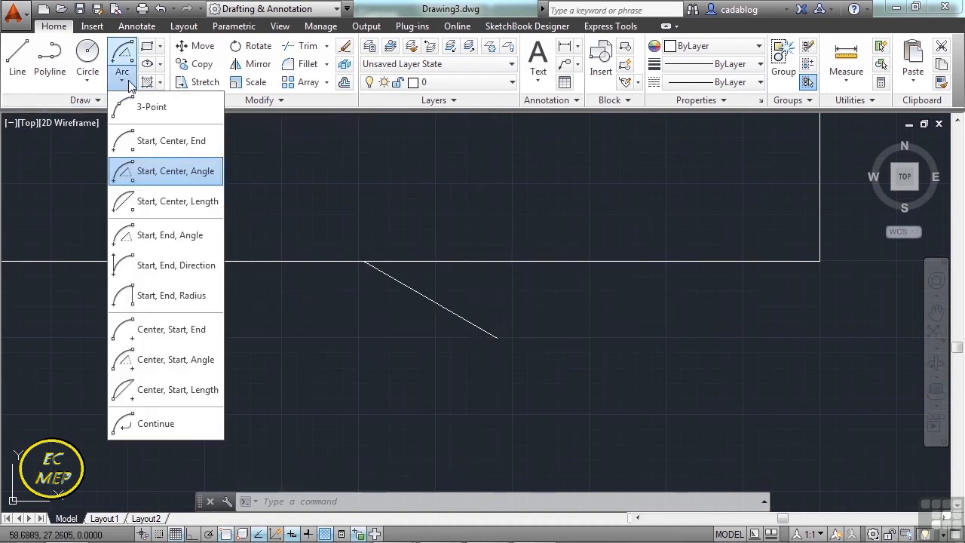
{"action": "left_click", "coordinate": [202, 173]}
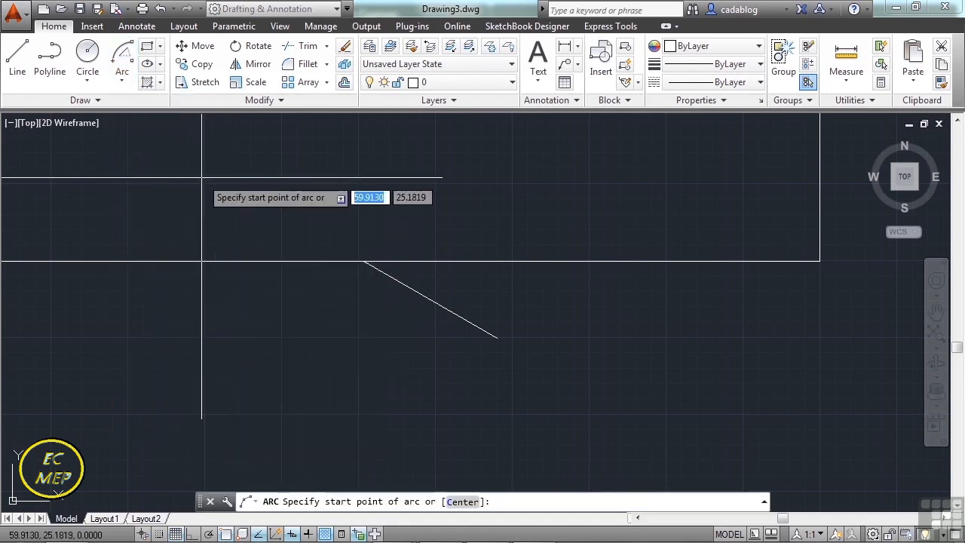
{"action": "left_click", "coordinate": [489, 337]}
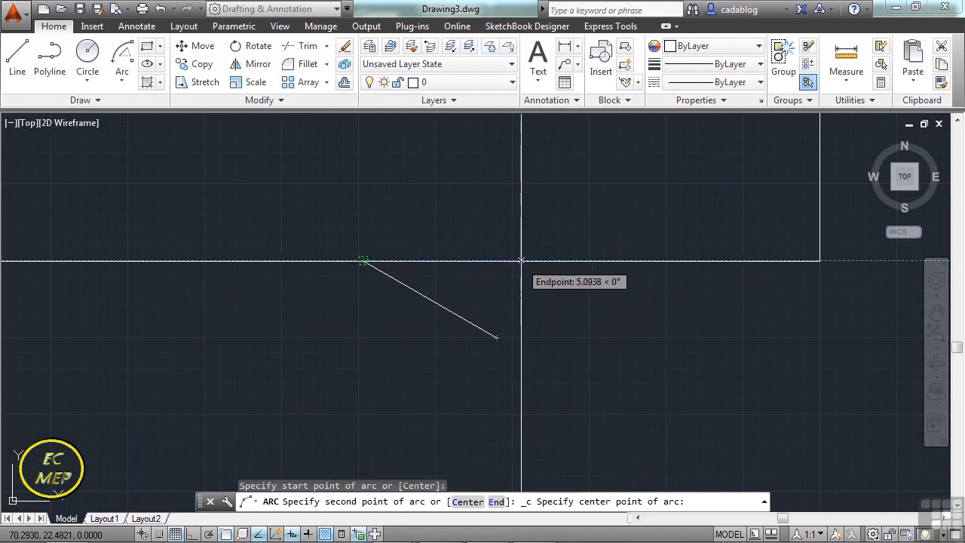
{"action": "left_click", "coordinate": [365, 262]}
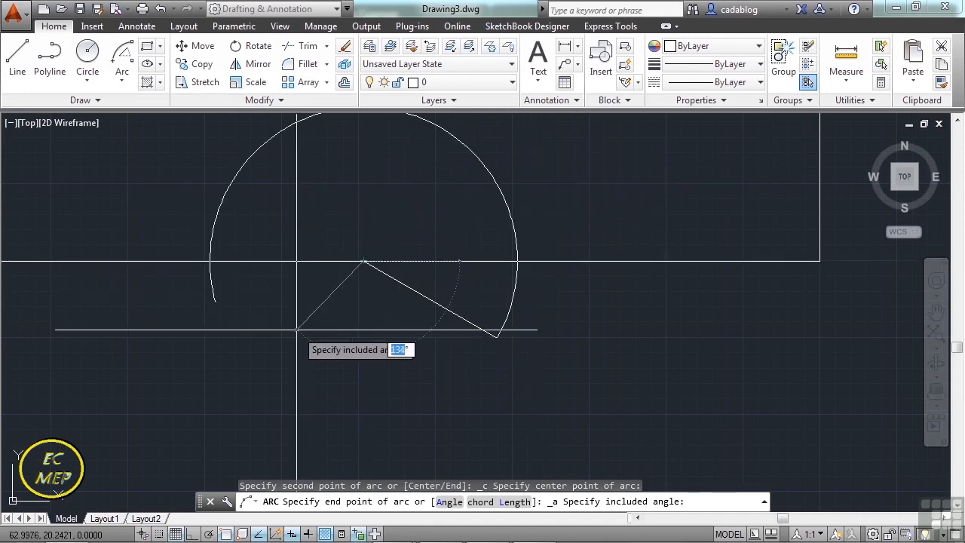
{"action": "key", "text": "Return"}
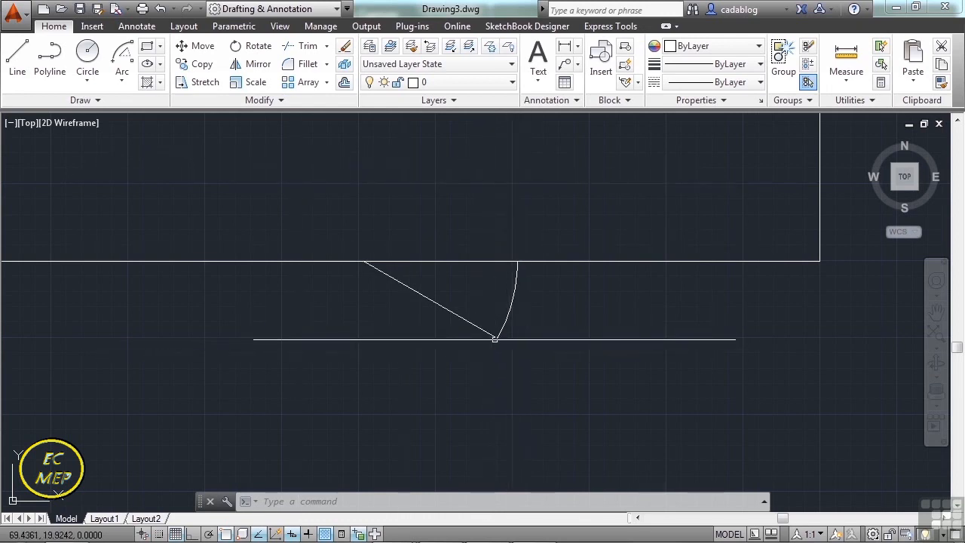
Delete the arc at the end of the angled line below the rectangle's bottom edge.
{"action": "mouse_move", "coordinate": [495, 340]}
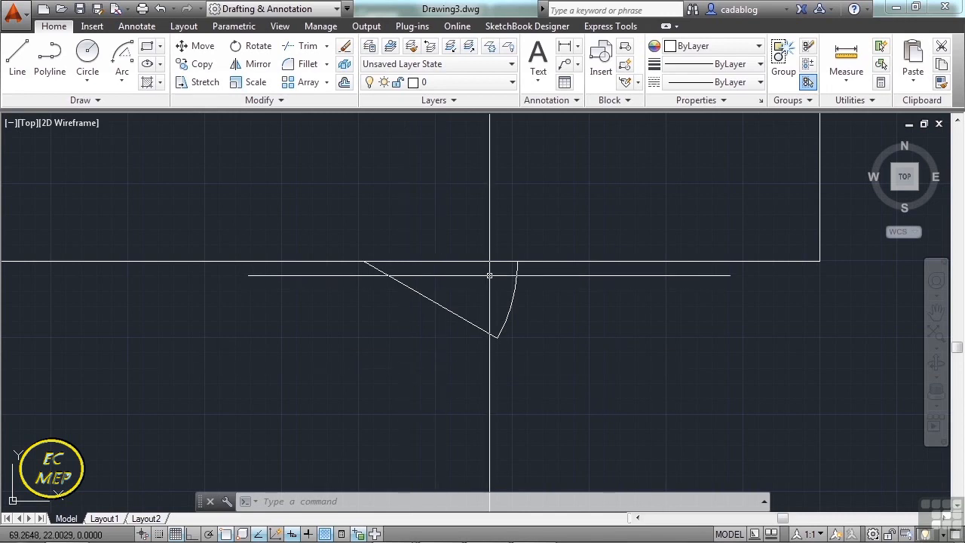
{"action": "left_click", "coordinate": [515, 276]}
{"action": "left_click", "coordinate": [586, 323]}
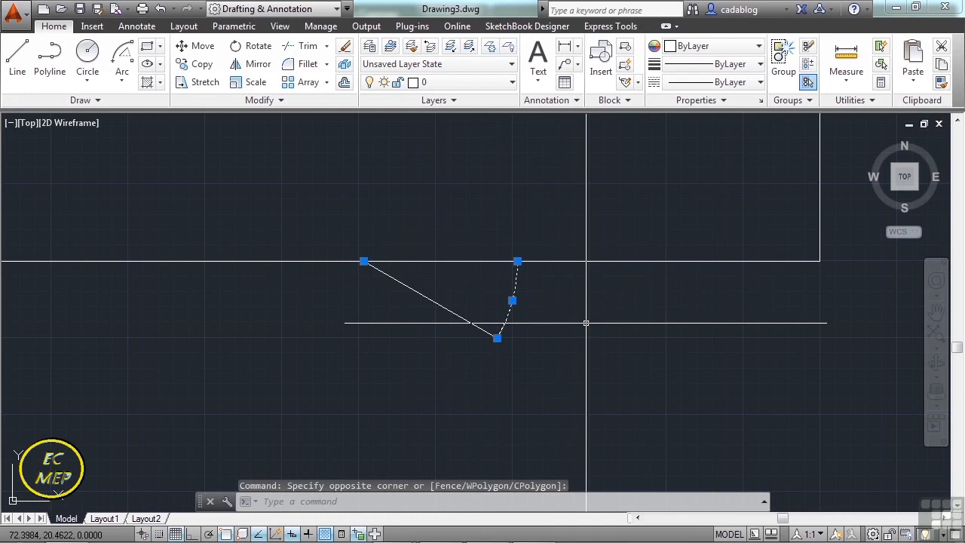
{"action": "key", "text": "Delete"}
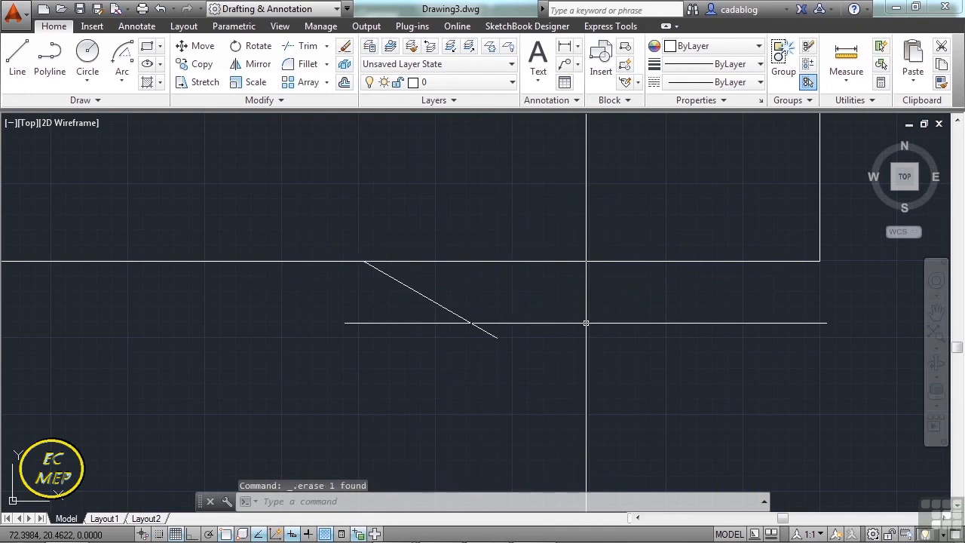
Draw a Start, Center, Angle arc from the angled line's lower end, centred on its upper end, with a 30° included angle.
{"action": "left_click", "coordinate": [125, 58]}
{"action": "left_click", "coordinate": [129, 85]}
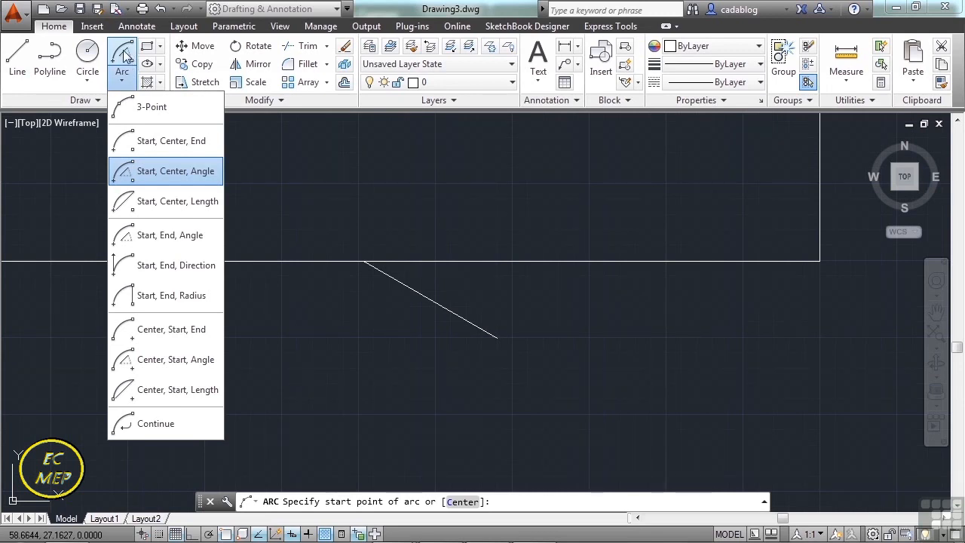
{"action": "left_click", "coordinate": [163, 172]}
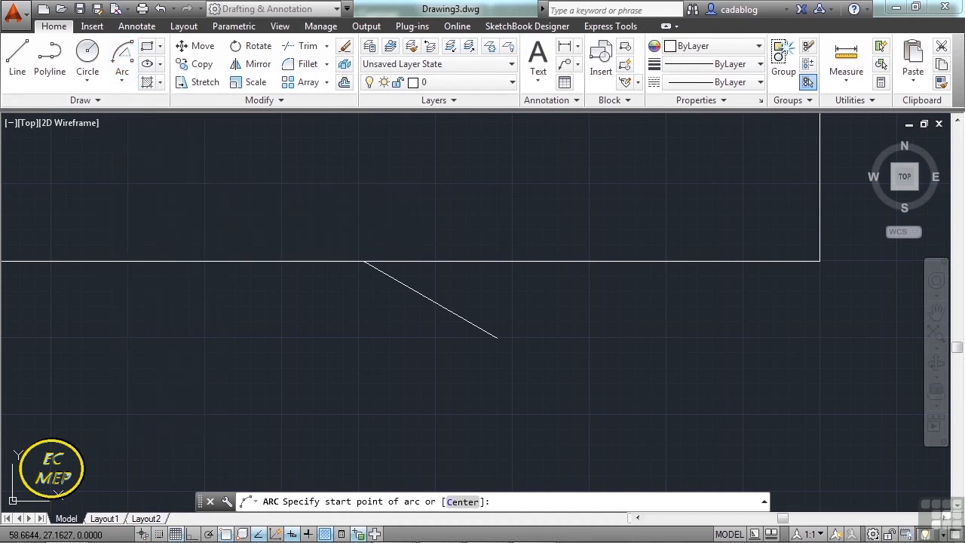
{"action": "left_click", "coordinate": [496, 338]}
{"action": "left_click", "coordinate": [364, 261]}
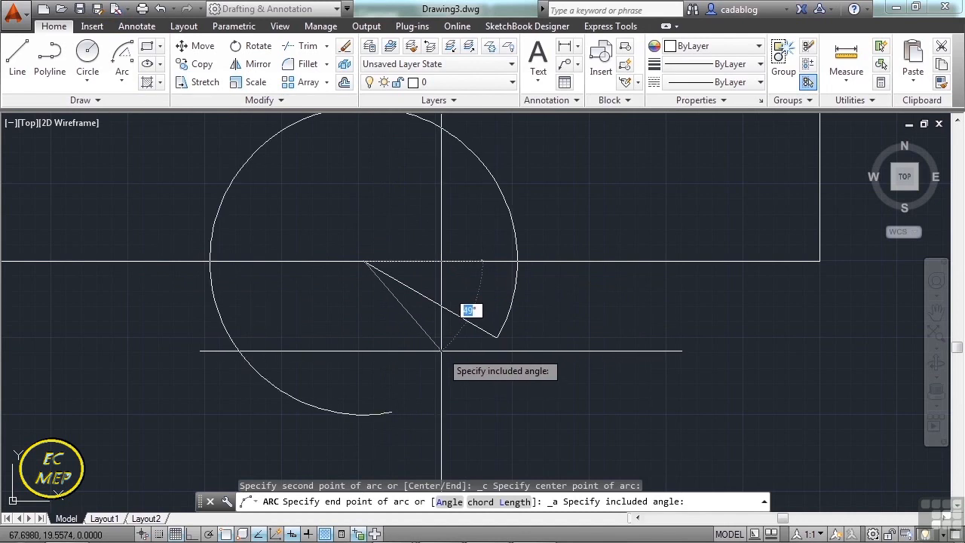
{"action": "type", "text": "30"}
{"action": "key", "text": "Return"}
{"action": "middle_click_drag", "start_coordinate": [493, 330], "coordinate": [618, 315]}
{"action": "middle_click", "coordinate": [601, 280]}
{"action": "middle_click", "coordinate": [601, 280]}
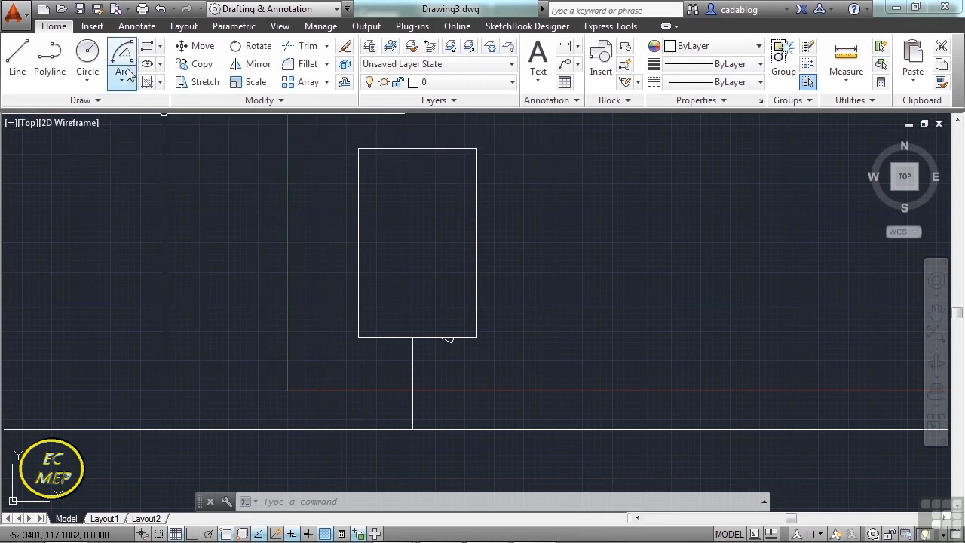
Save the drawing as Chapter 5 project.dwg in the Autodesk 360 folder, replacing the existing file.
{"action": "left_click", "coordinate": [79, 10]}
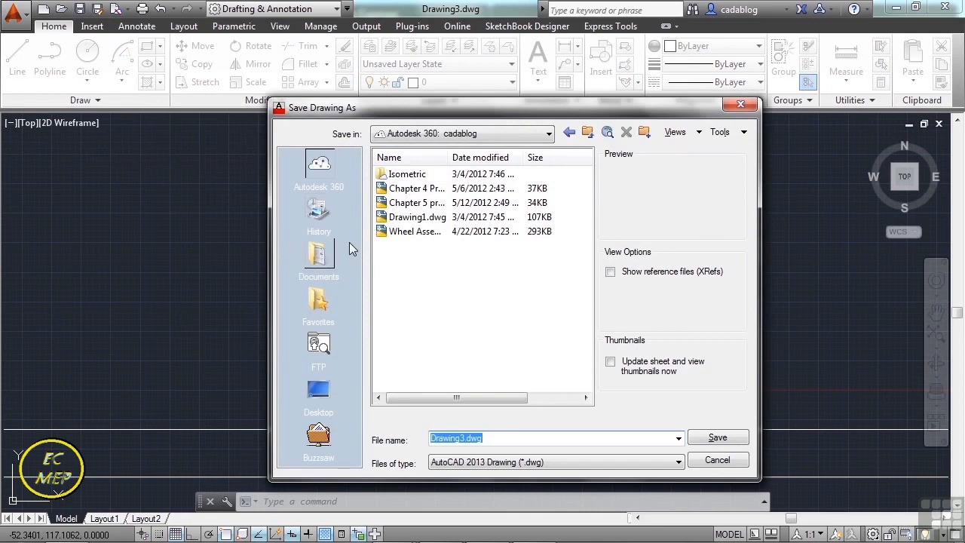
{"action": "left_click", "coordinate": [407, 203]}
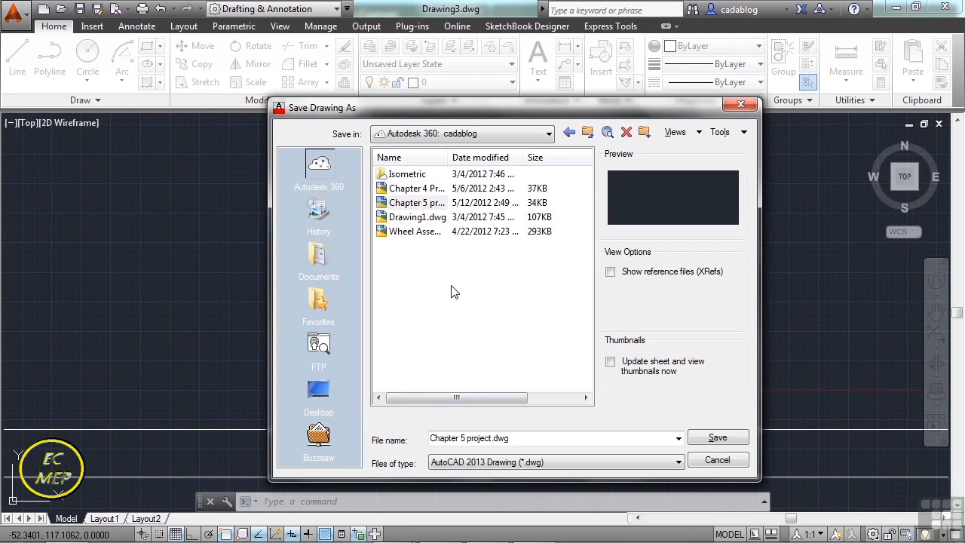
{"action": "left_click", "coordinate": [490, 438]}
{"action": "left_click", "coordinate": [528, 438]}
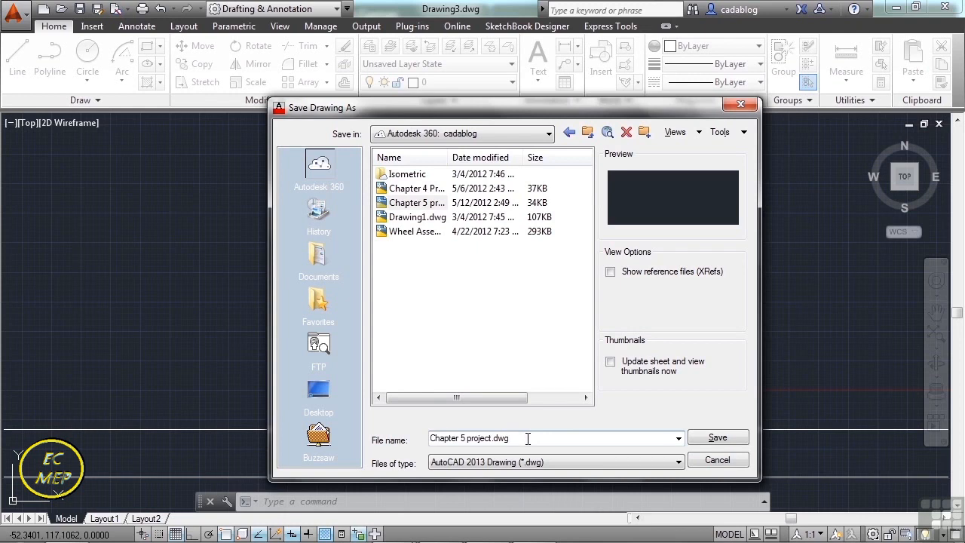
{"action": "left_click", "coordinate": [732, 442]}
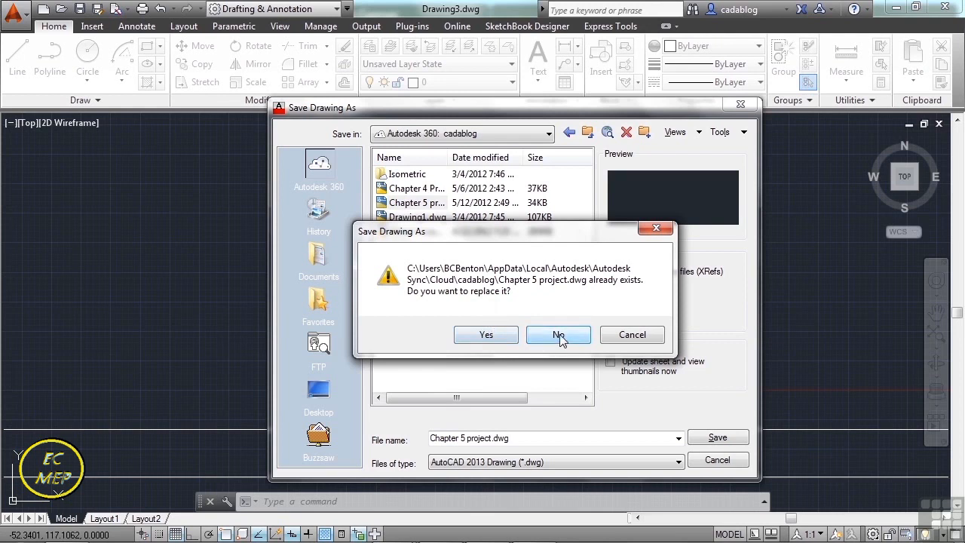
{"action": "left_click", "coordinate": [492, 335]}
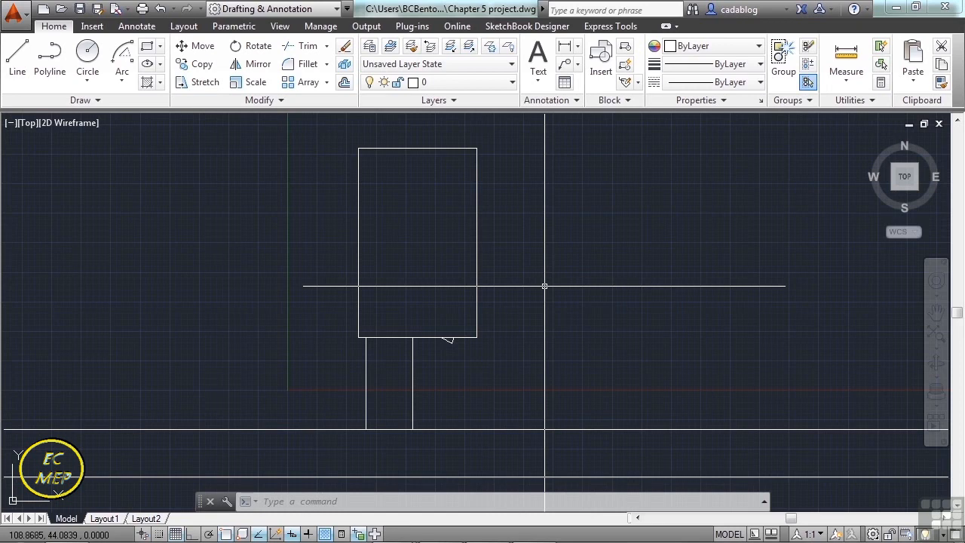
Draw a 10-unit line straight down from a Nearest-snapped point on the rectangle's bottom edge, just left of the angled line, with Ortho mode on.
{"action": "scroll", "coordinate": [545, 286], "scroll_direction": "down", "scroll_amount": 2}
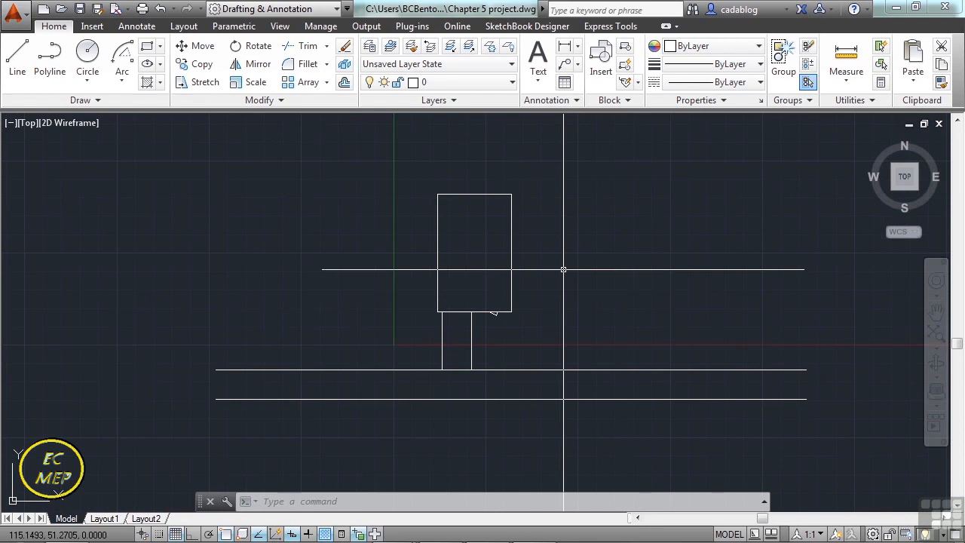
{"action": "scroll", "coordinate": [488, 338], "scroll_direction": "up", "scroll_amount": 6}
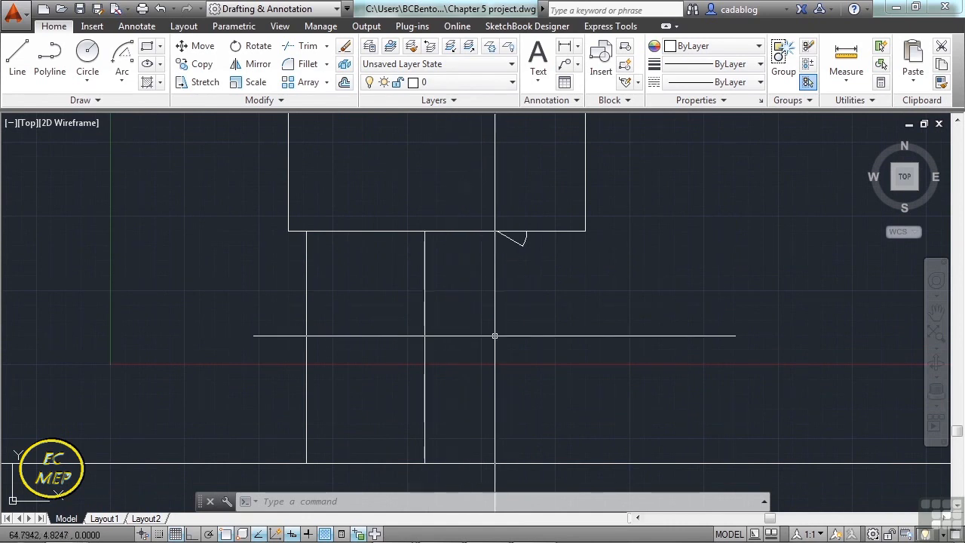
{"action": "type", "text": "l"}
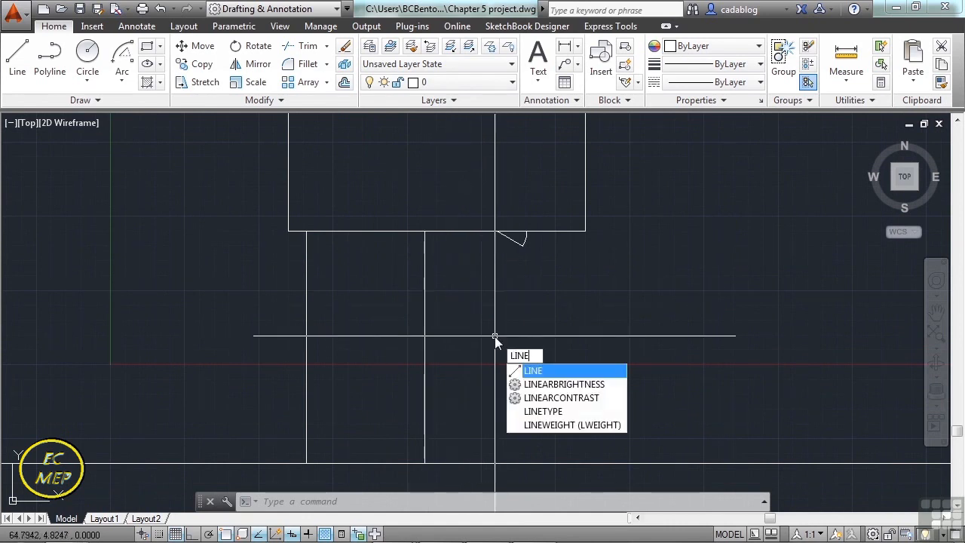
{"action": "key", "text": "Escape"}
{"action": "key", "text": "Escape"}
{"action": "type", "text": "LINe"}
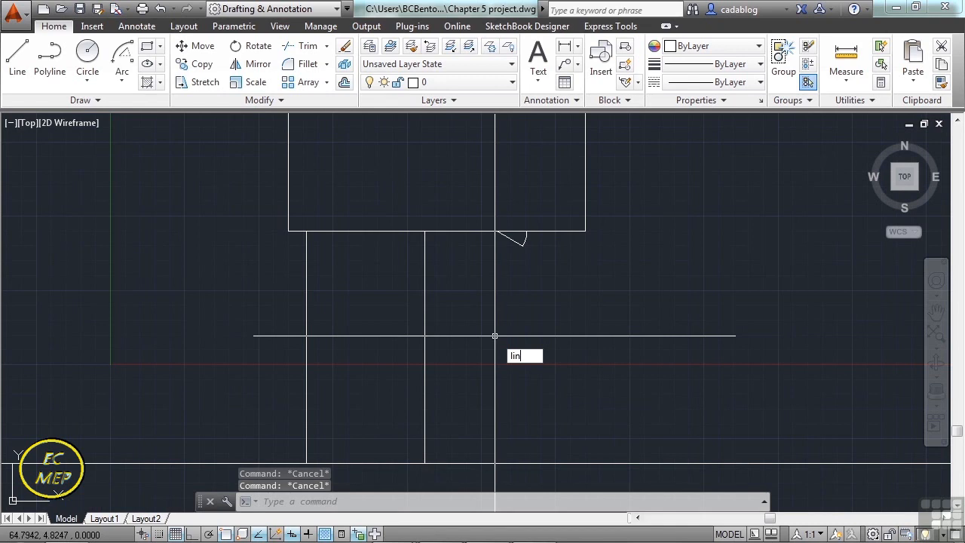
{"action": "key", "text": "Return"}
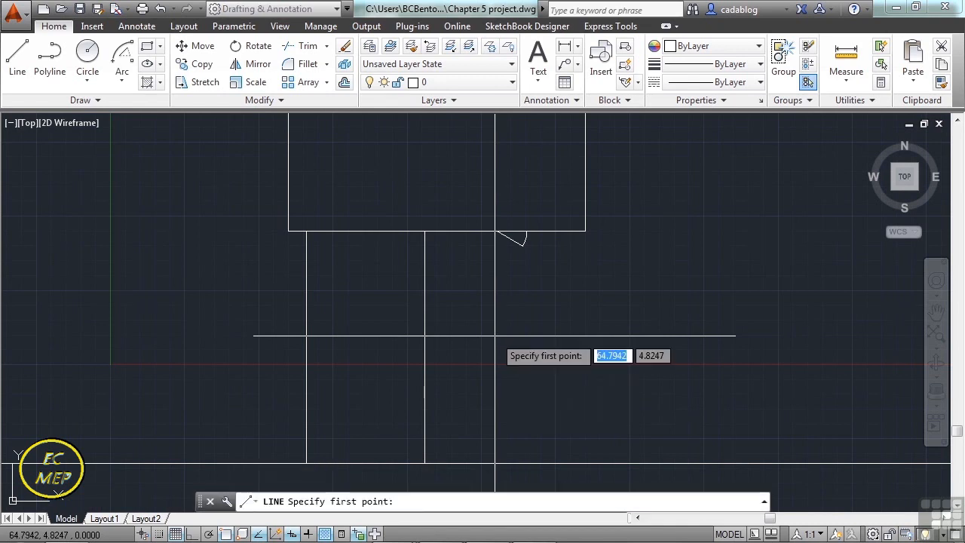
{"action": "type", "text": "nea"}
{"action": "key", "text": "Return"}
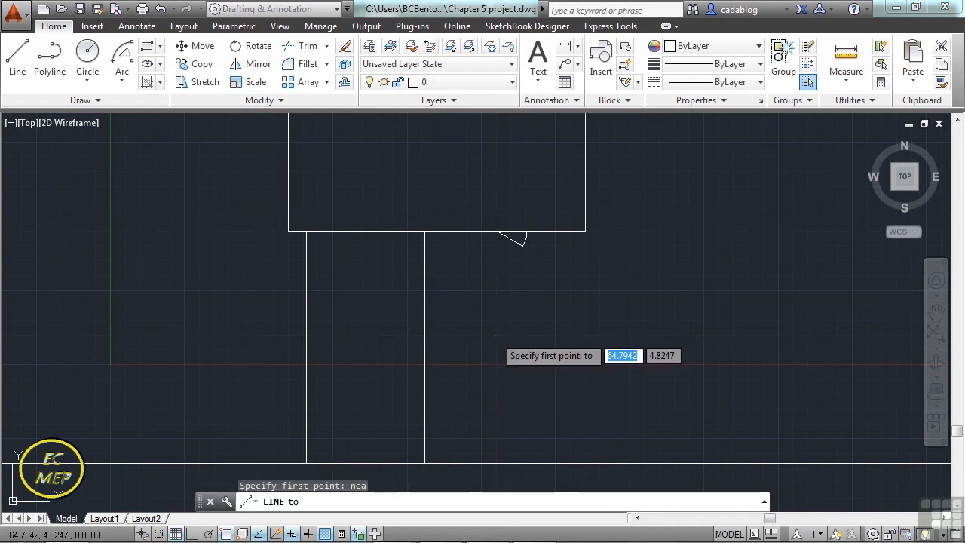
{"action": "left_click", "coordinate": [488, 232]}
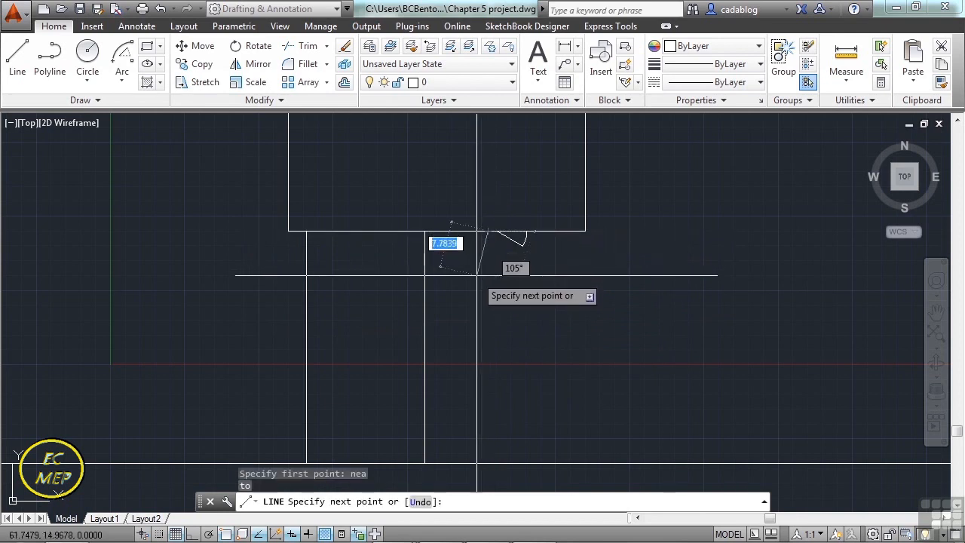
{"action": "key", "text": "F8"}
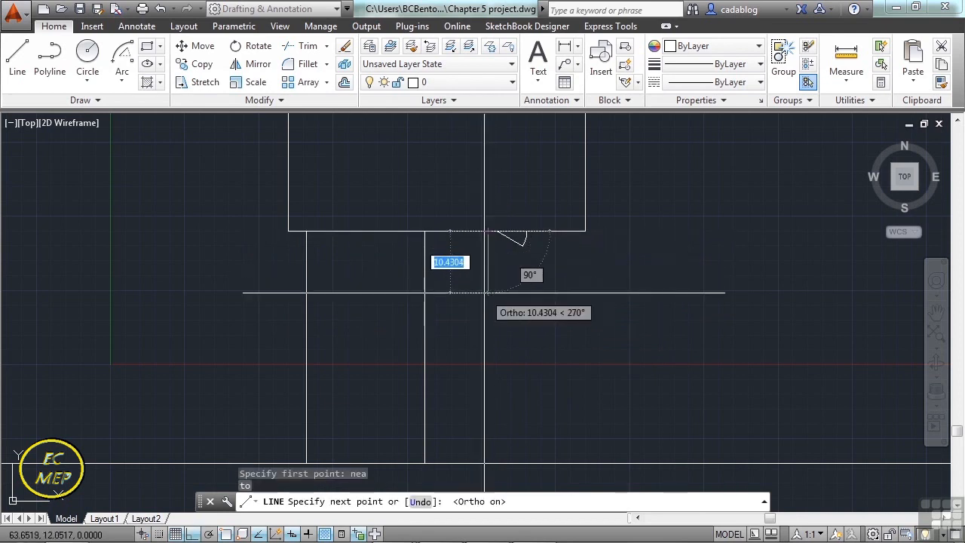
{"action": "type", "text": "10"}
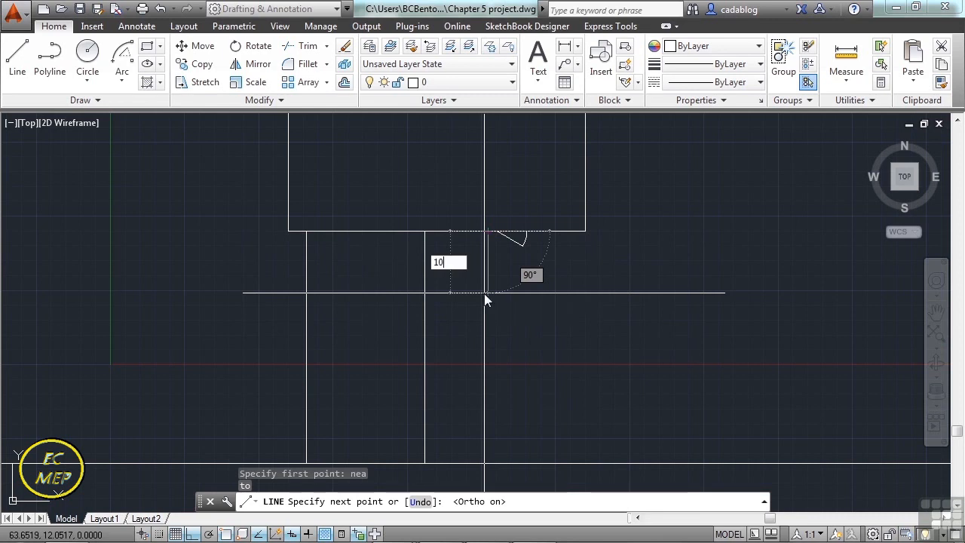
{"action": "key", "text": "Return"}
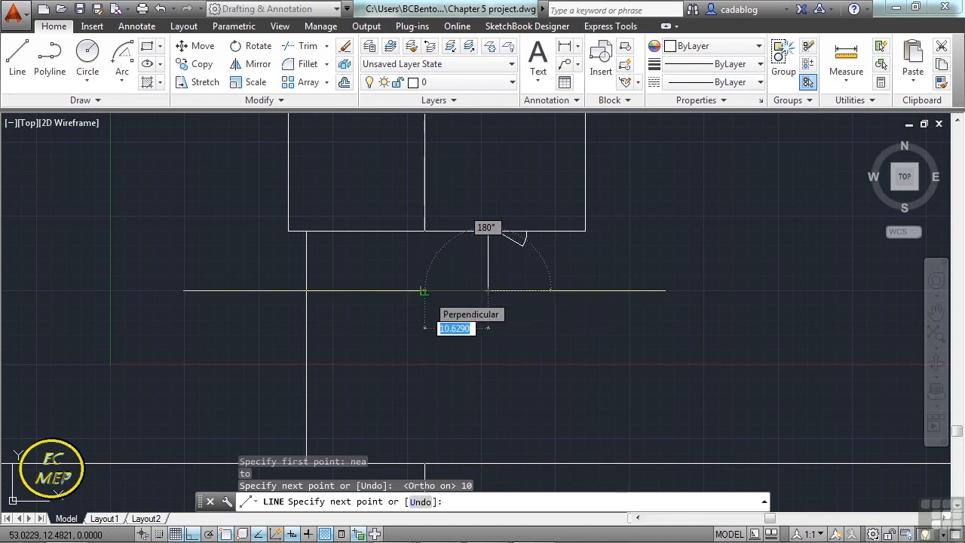
Continue the 10-unit line leftward with a segment perpendicular to the right-hand long vertical line, and end the Line command.
{"action": "type", "text": "par"}
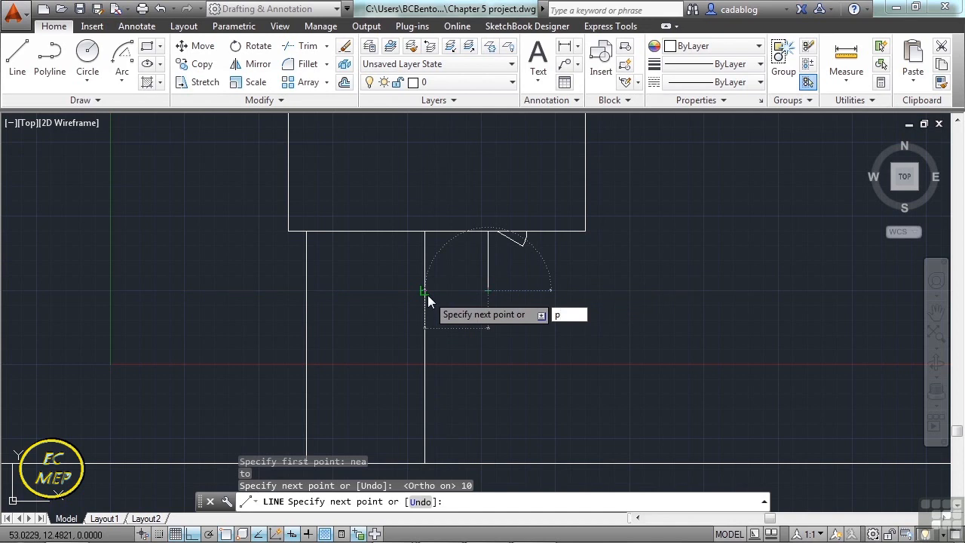
{"action": "type", "text": "er"}
{"action": "key", "text": "Return"}
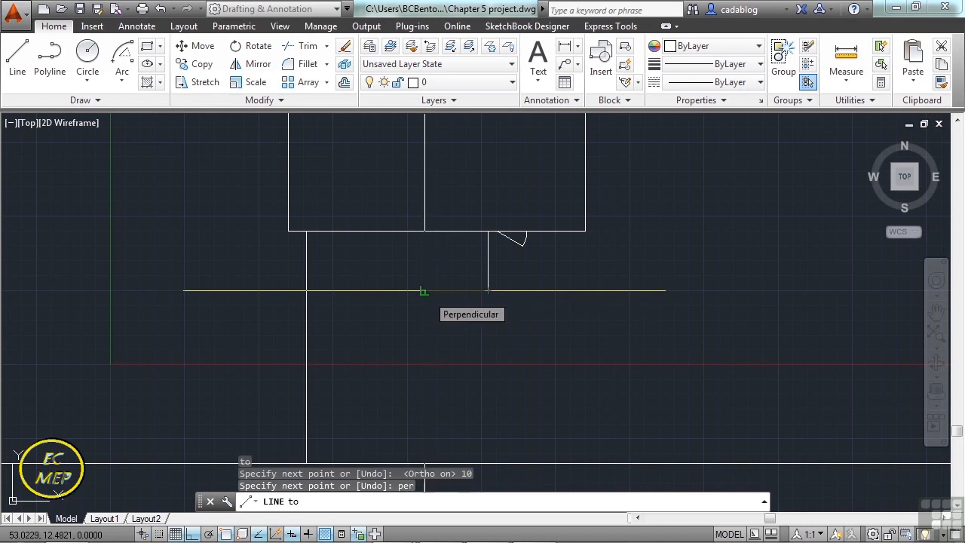
{"action": "left_click", "coordinate": [423, 292]}
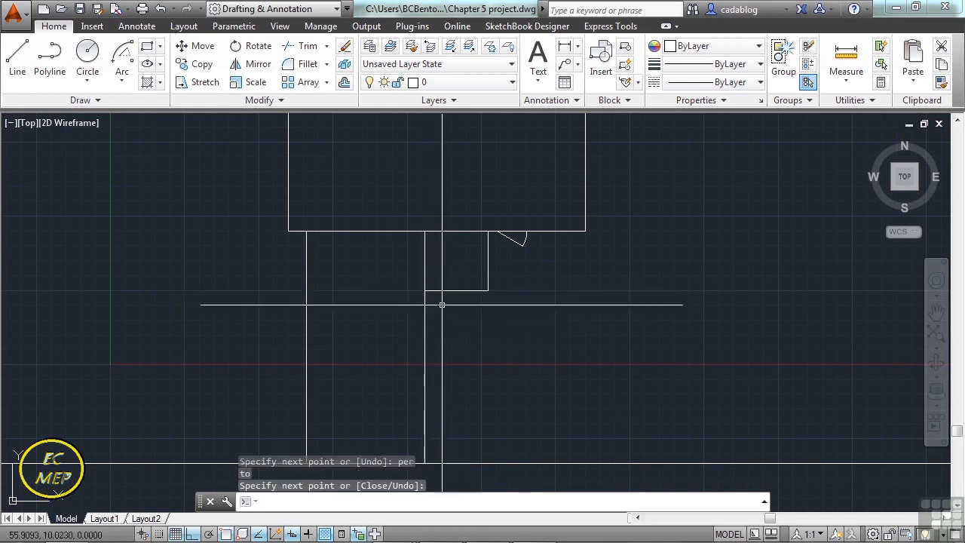
{"action": "key", "text": "Return"}
Draw a 15-unit line straight down from a Nearest-snapped point on the rectangle's bottom edge, between the arc and the rectangle's right corner.
{"action": "type", "text": "lin"}
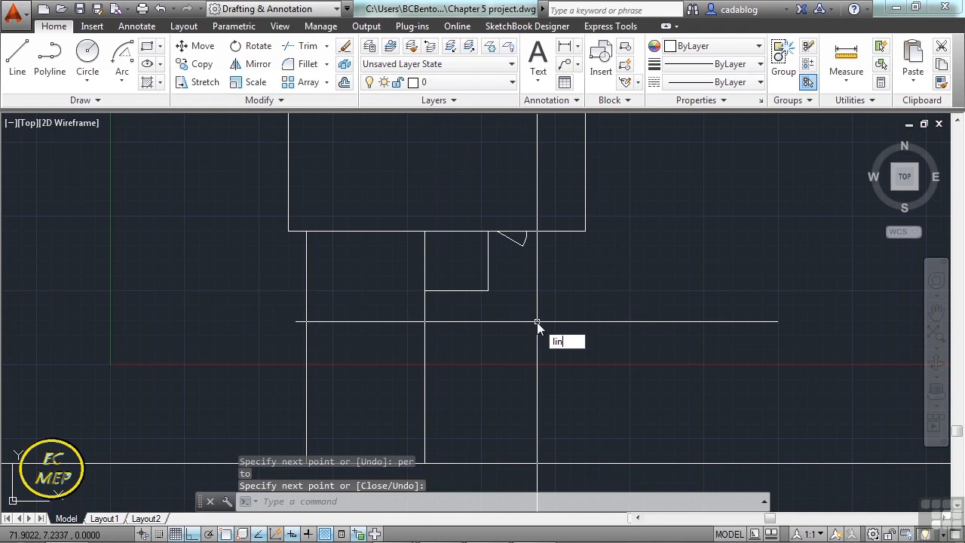
{"action": "type", "text": "e"}
{"action": "key", "text": "Return"}
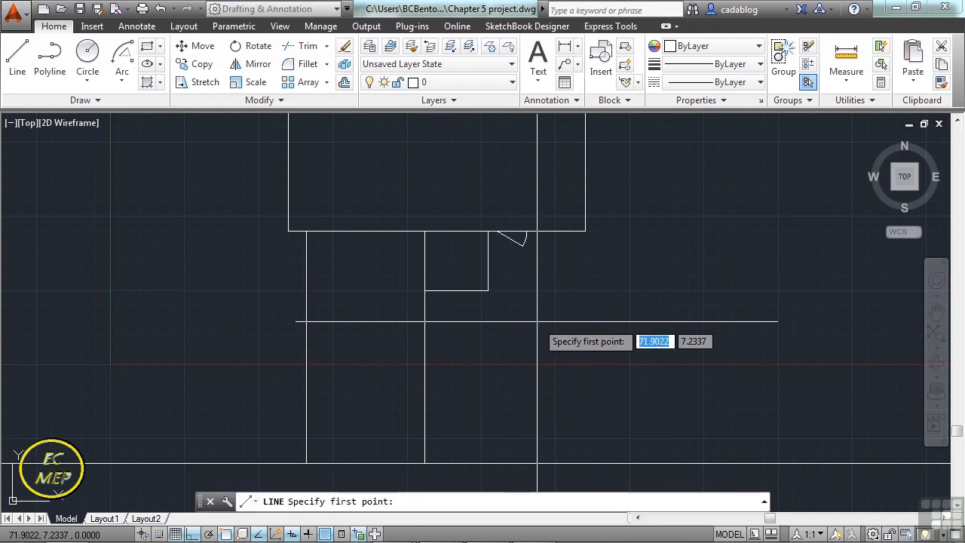
{"action": "type", "text": "nea"}
{"action": "key", "text": "Return"}
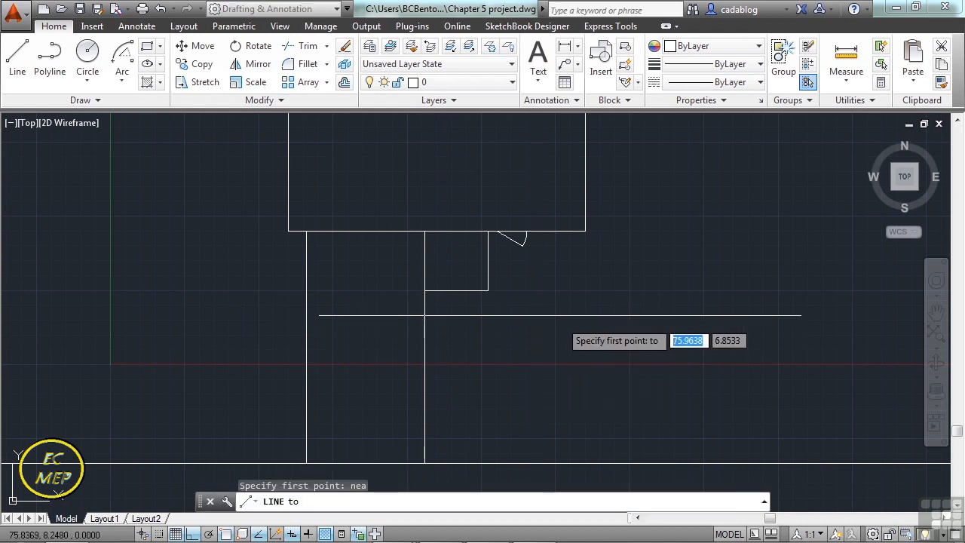
{"action": "left_click", "coordinate": [545, 232]}
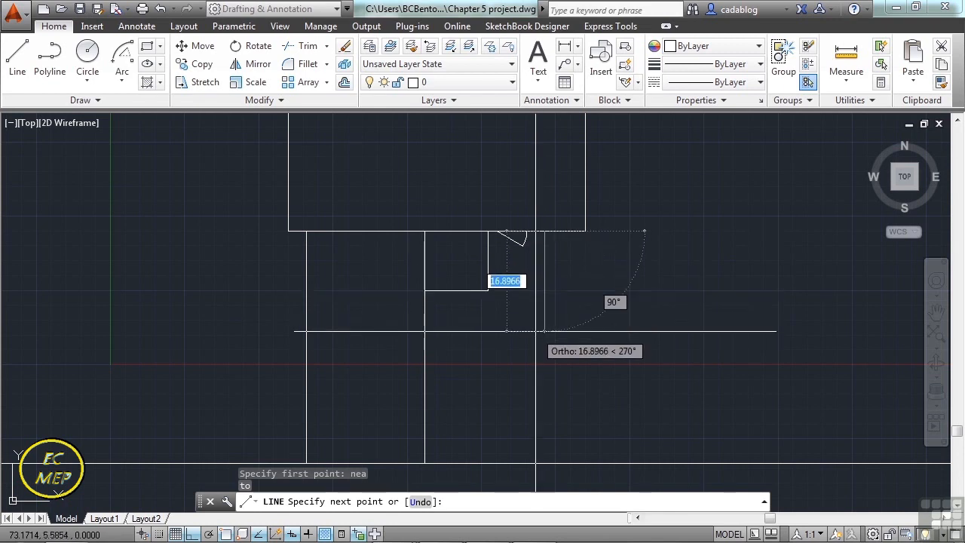
{"action": "type", "text": "15"}
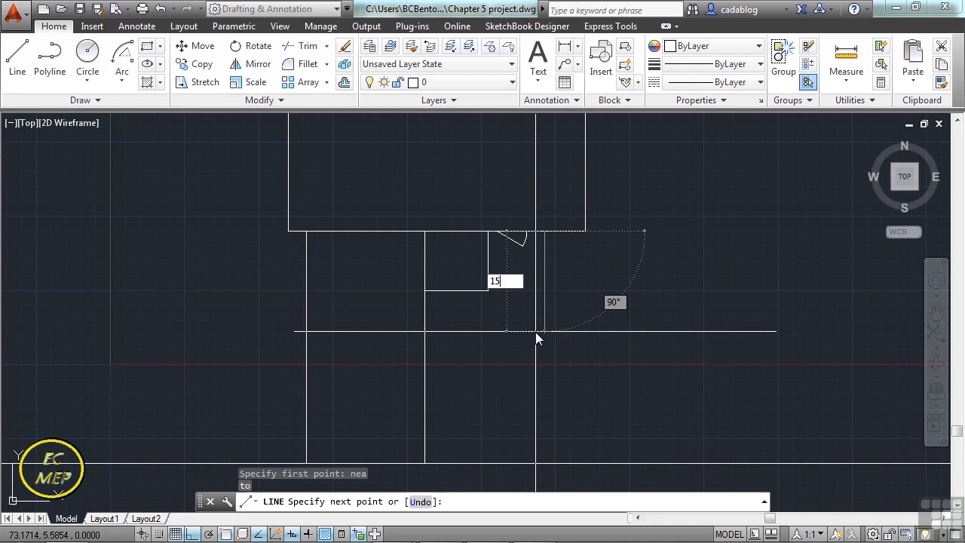
{"action": "key", "text": "Return"}
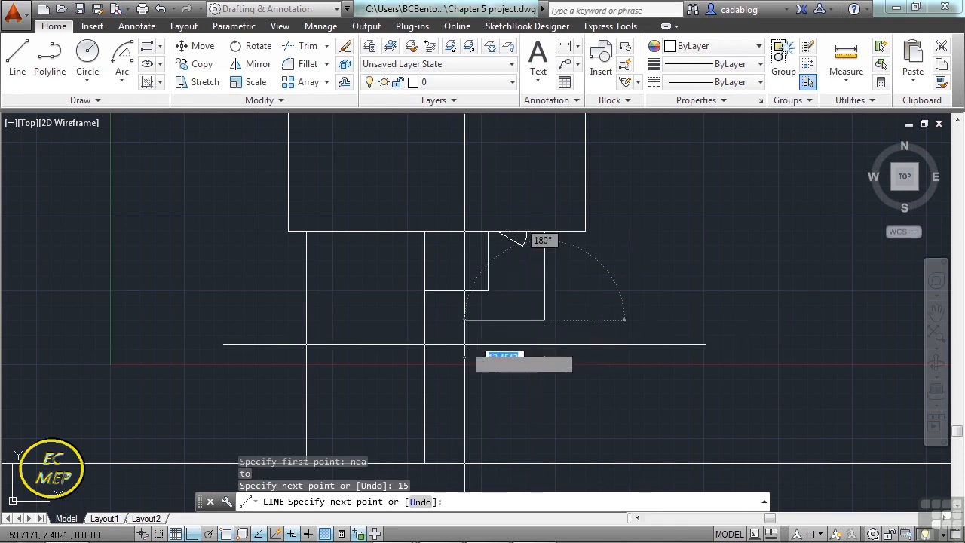
Complete the outer L-shape by extending the 15-unit line leftward, perpendicular to the right-hand long vertical line.
{"action": "type", "text": "per"}
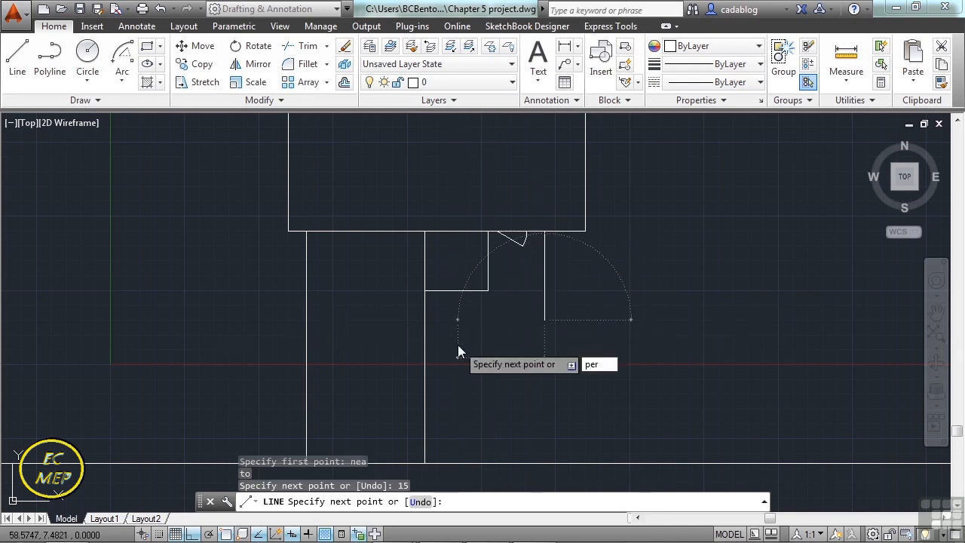
{"action": "key", "text": "Return"}
{"action": "left_click", "coordinate": [425, 341]}
{"action": "key", "text": "Return"}
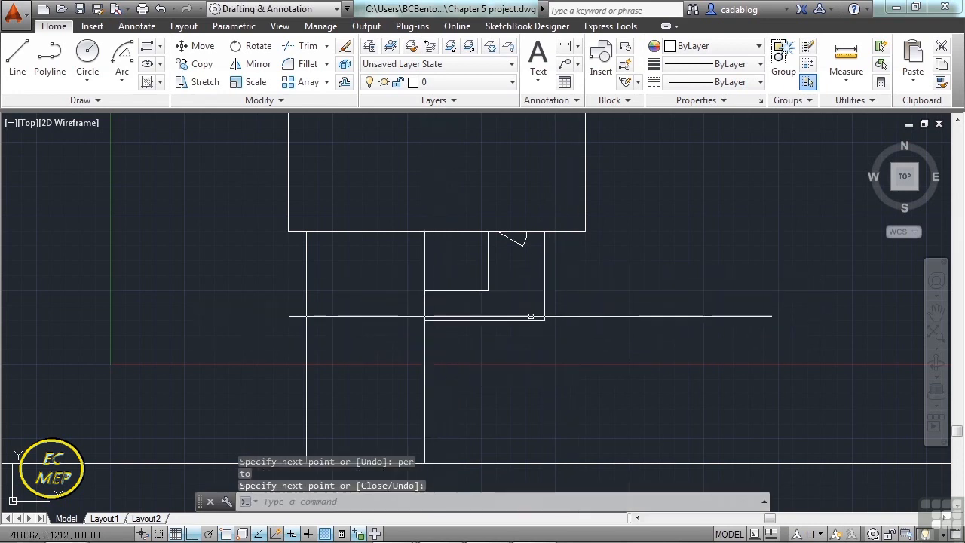
{"action": "scroll", "coordinate": [634, 286], "scroll_direction": "down", "scroll_amount": 2}
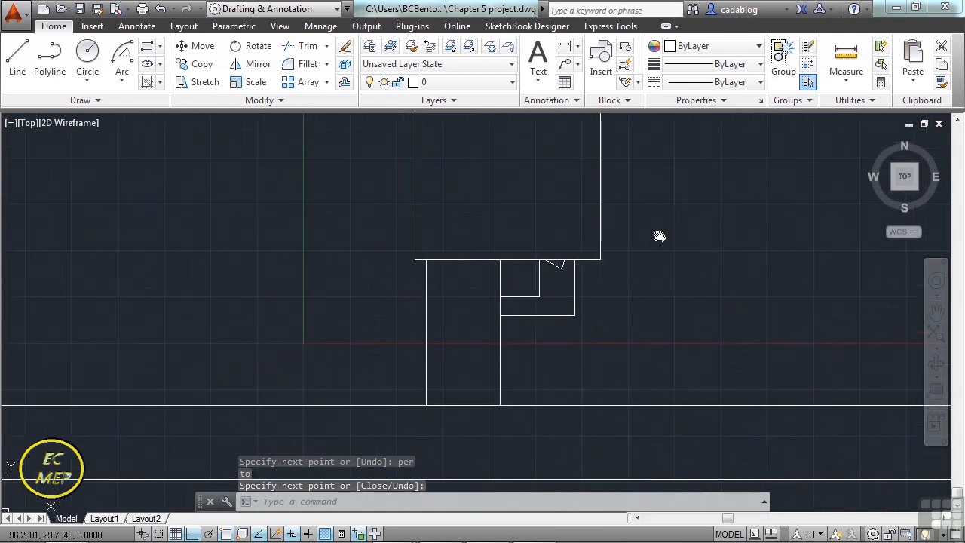
{"action": "scroll", "coordinate": [648, 230], "scroll_direction": "down", "scroll_amount": 4}
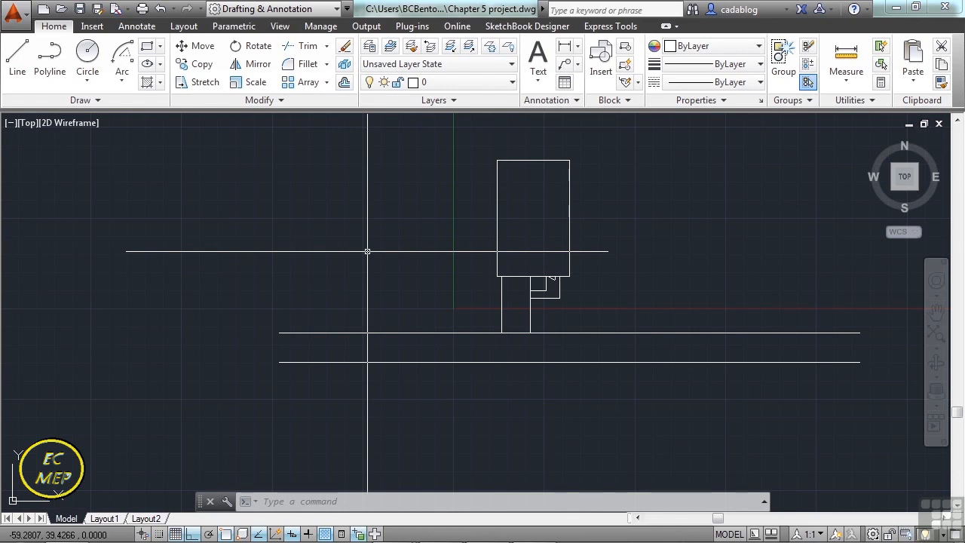
Place six points in a zigzag down the open area left of the large rectangle, and end the Point command.
{"action": "middle_click_drag", "start_coordinate": [446, 218], "coordinate": [401, 263]}
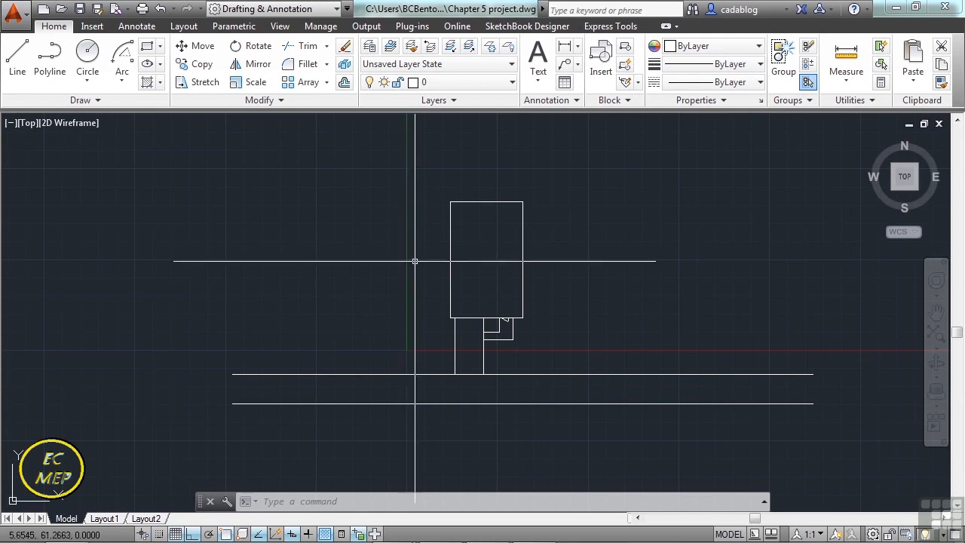
{"action": "scroll", "coordinate": [416, 260], "scroll_direction": "up", "scroll_amount": 2}
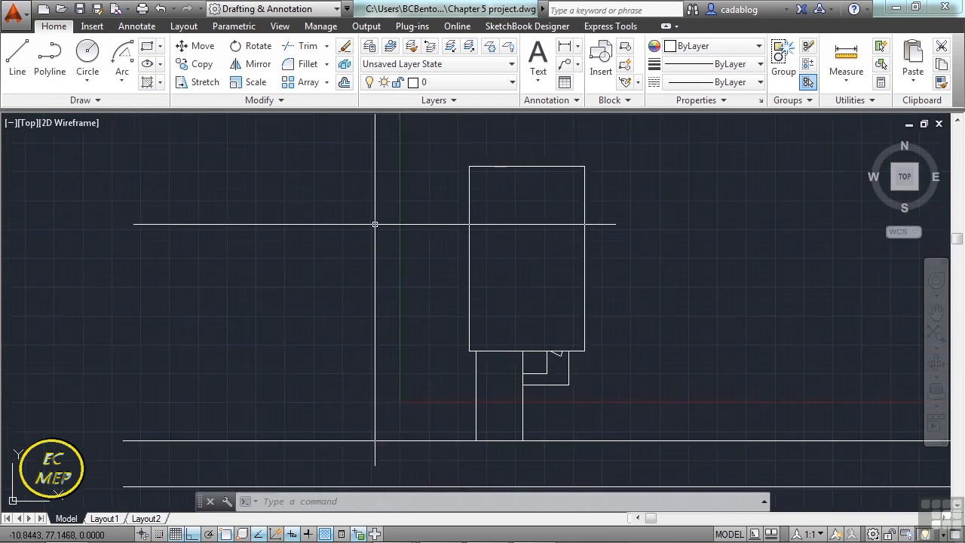
{"action": "left_click", "coordinate": [135, 100]}
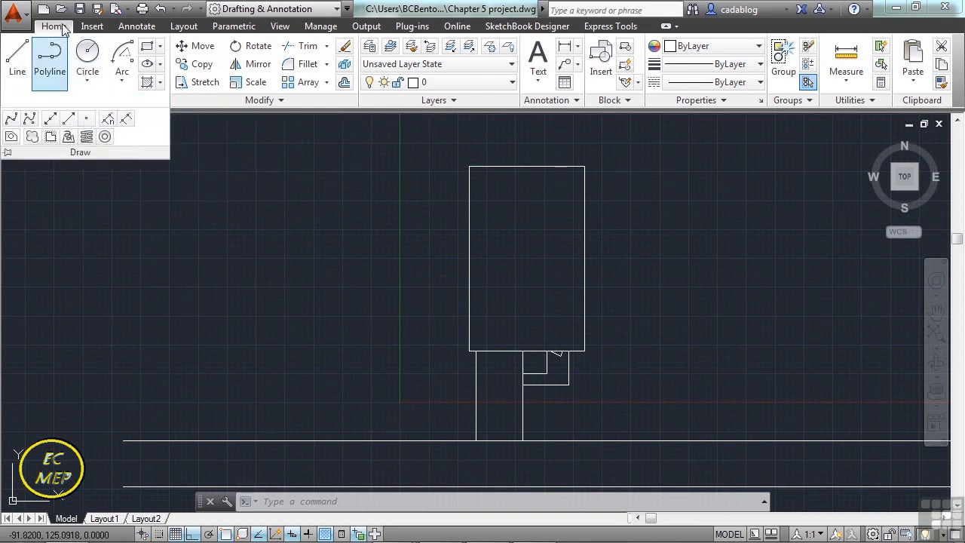
{"action": "left_click", "coordinate": [88, 125]}
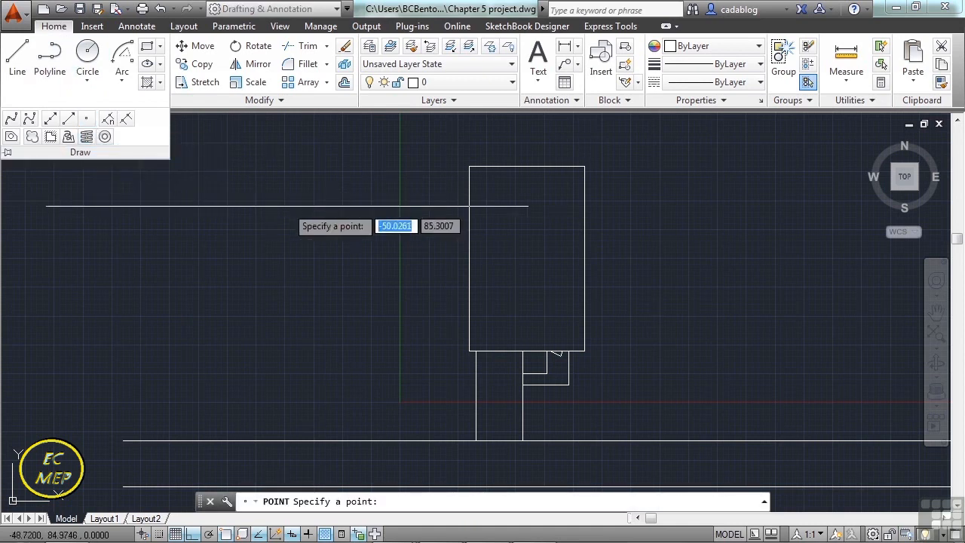
{"action": "scroll", "coordinate": [382, 233], "scroll_direction": "up", "scroll_amount": 3}
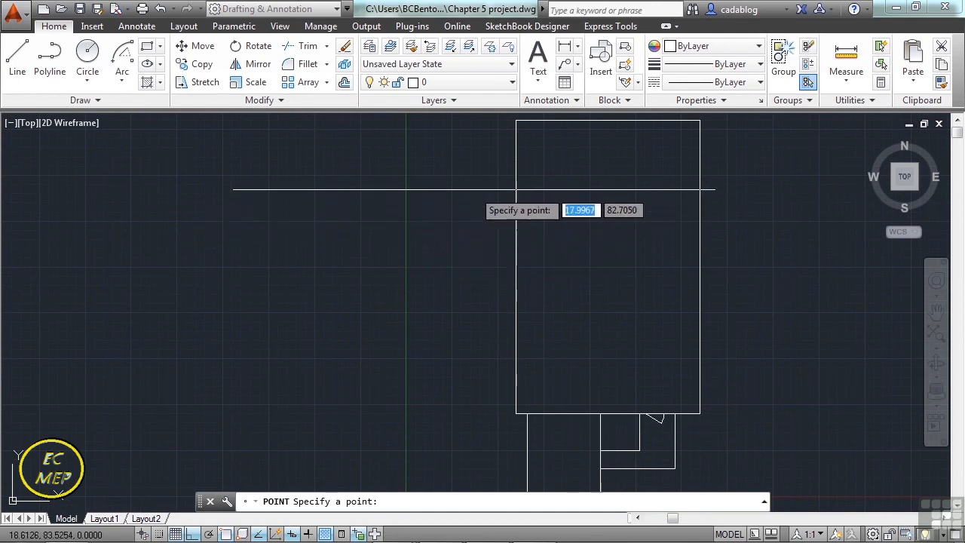
{"action": "left_click", "coordinate": [492, 146]}
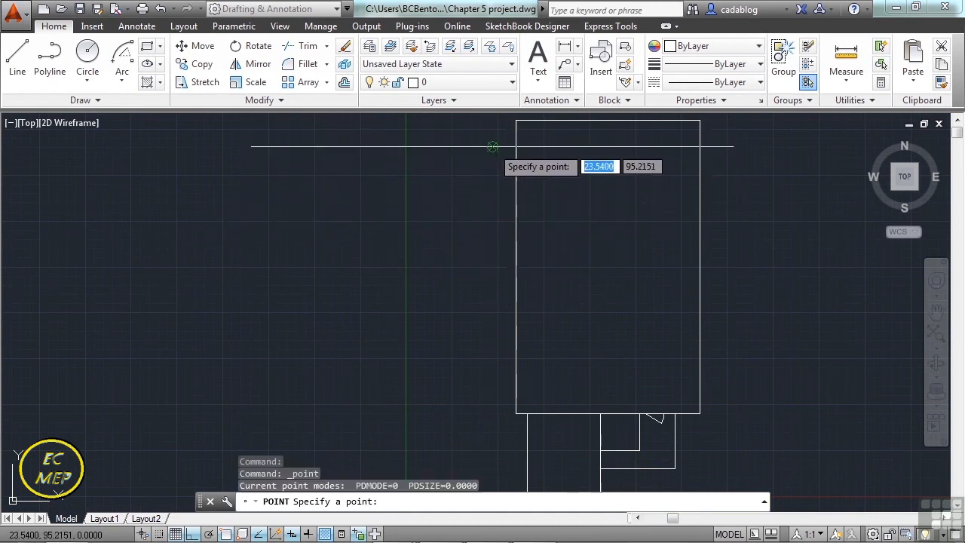
{"action": "left_click", "coordinate": [438, 209]}
{"action": "left_click", "coordinate": [489, 251]}
{"action": "left_click", "coordinate": [439, 325]}
{"action": "left_click", "coordinate": [495, 372]}
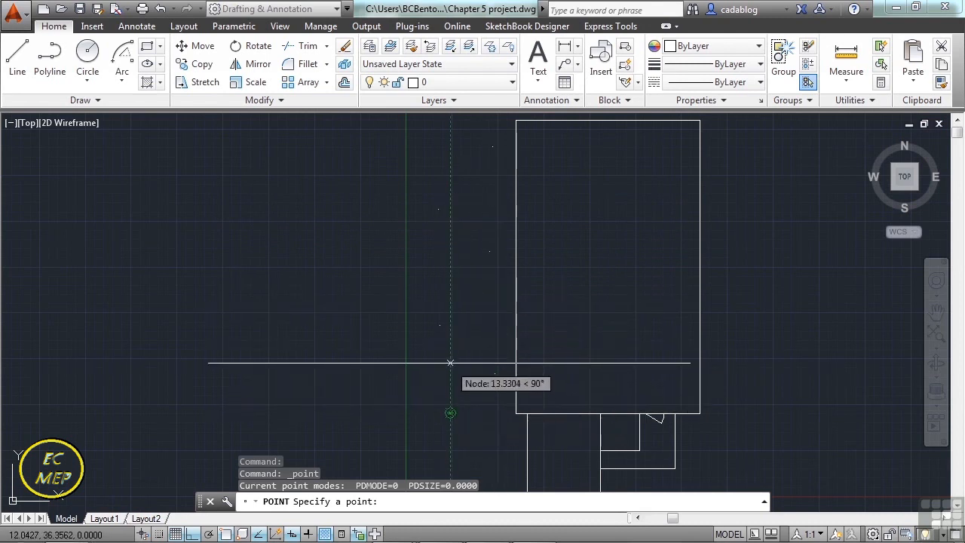
{"action": "key", "text": "Return"}
{"action": "scroll", "coordinate": [349, 266], "scroll_direction": "down", "scroll_amount": 2}
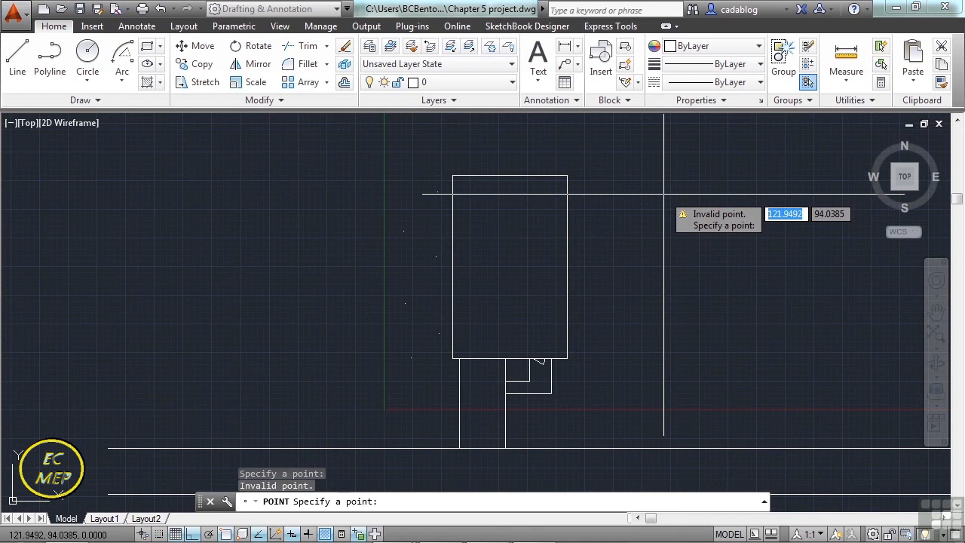
{"action": "key", "text": "Escape"}
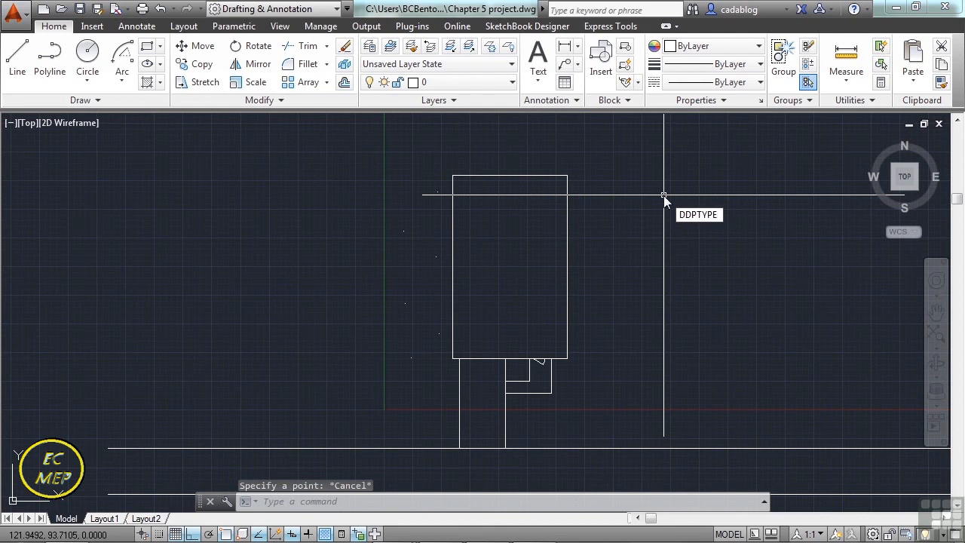
Set the point style to a circle crossed by an X, at size 5% relative to the screen.
{"action": "key", "text": "Return"}
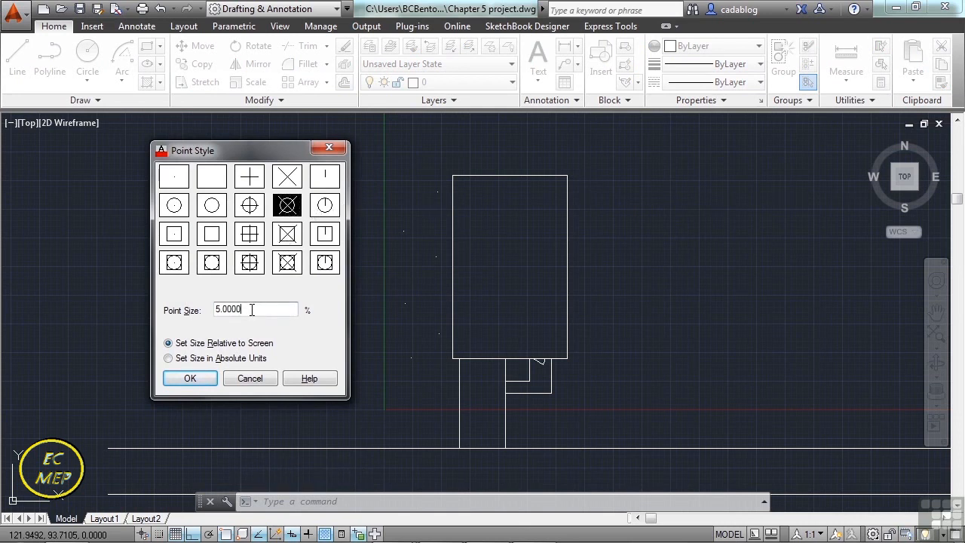
{"action": "left_click", "coordinate": [190, 378]}
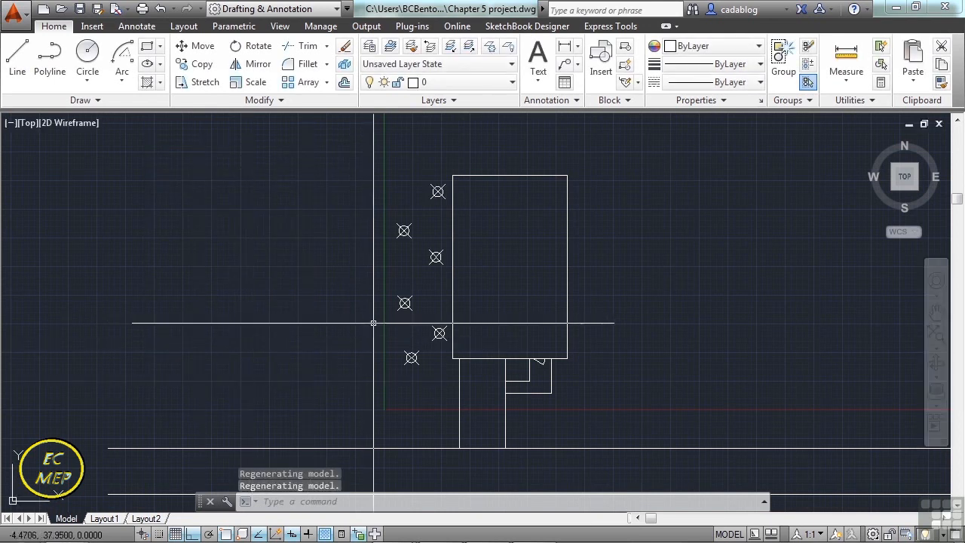
{"action": "scroll", "coordinate": [411, 325], "scroll_direction": "up", "scroll_amount": 3}
{"action": "middle_click_drag", "start_coordinate": [415, 325], "coordinate": [409, 286]}
{"action": "scroll", "coordinate": [327, 258], "scroll_direction": "down", "scroll_amount": 2}
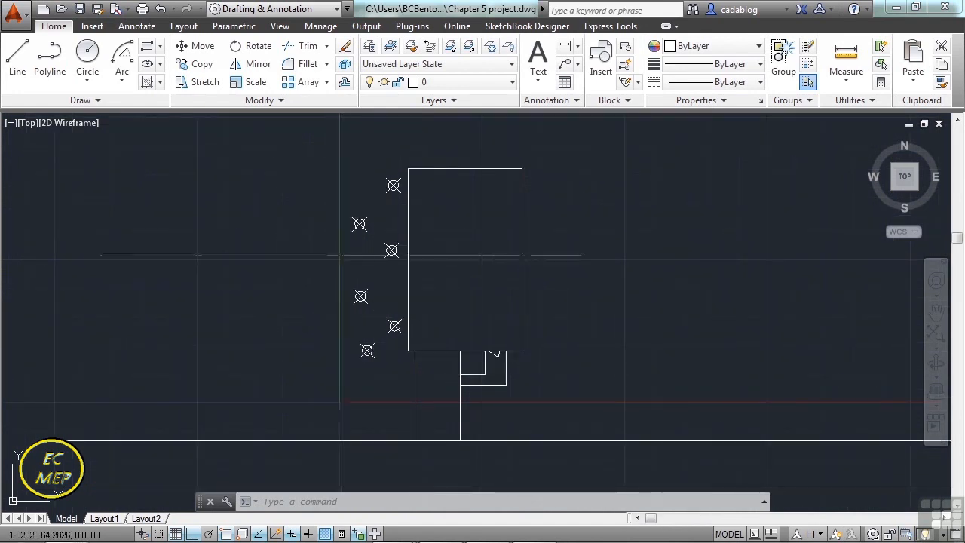
Erase all six zigzag points left of the large rectangle.
{"action": "scroll", "coordinate": [344, 256], "scroll_direction": "up", "scroll_amount": 1}
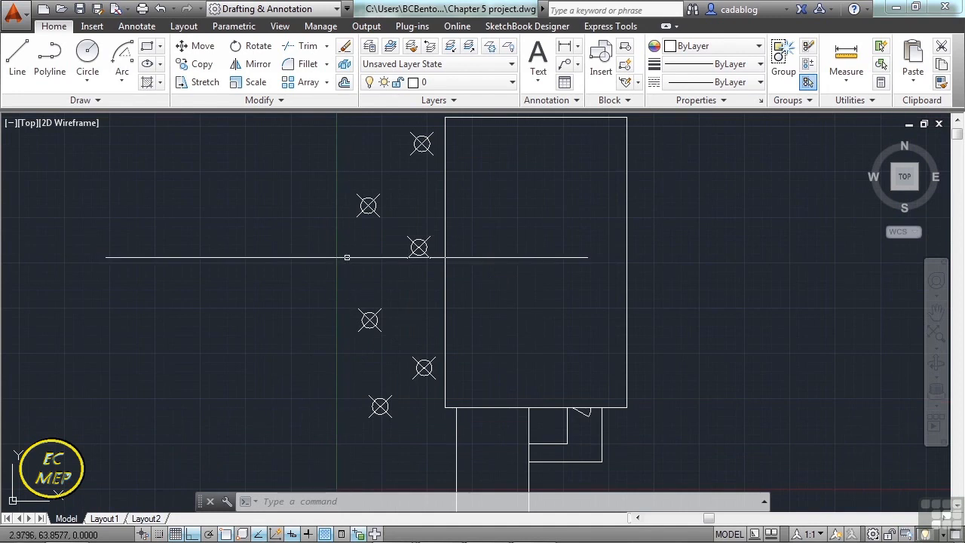
{"action": "left_click", "coordinate": [427, 436]}
{"action": "left_click", "coordinate": [354, 139]}
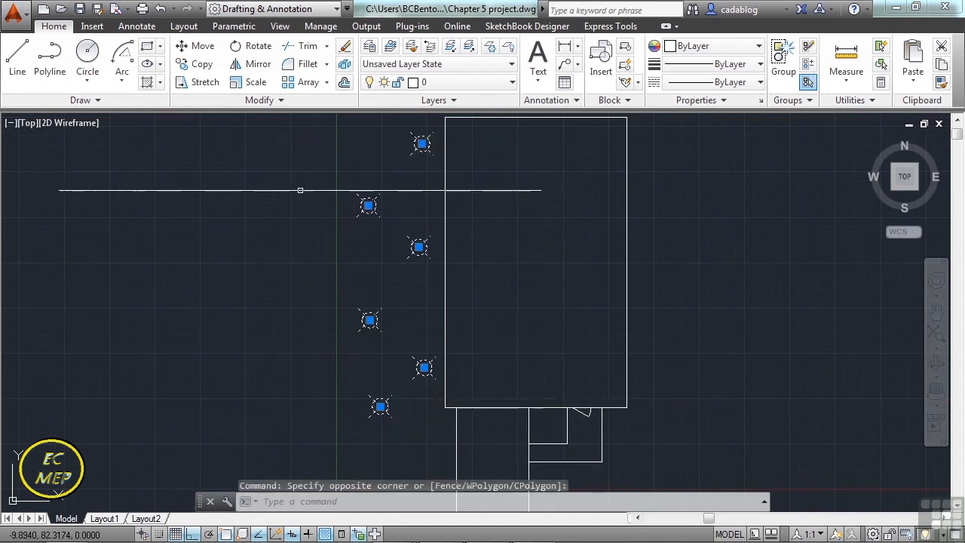
{"action": "key", "text": "Delete"}
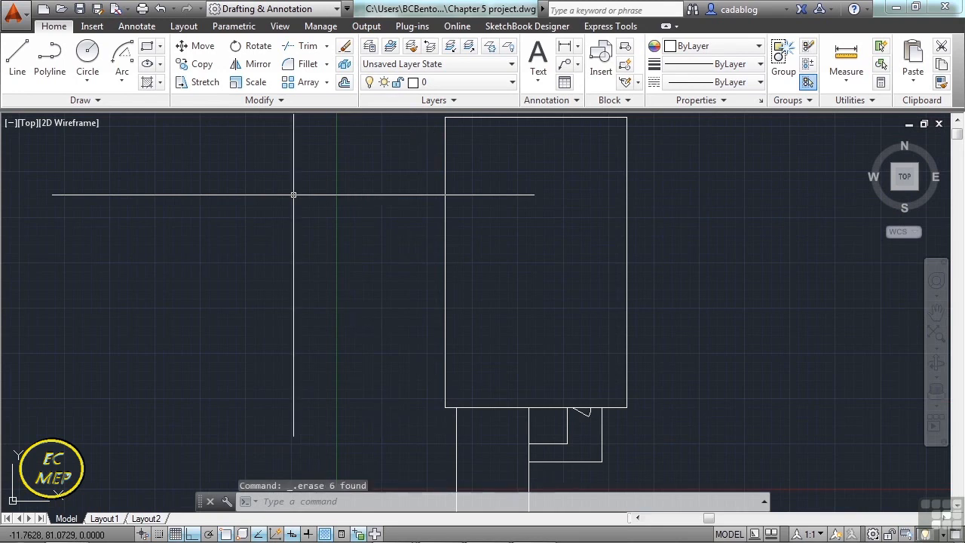
Place eight points outlining an irregular loop left of the large rectangle, three in a vertical row beside its left edge, and end the Point command.
{"action": "left_click", "coordinate": [100, 101]}
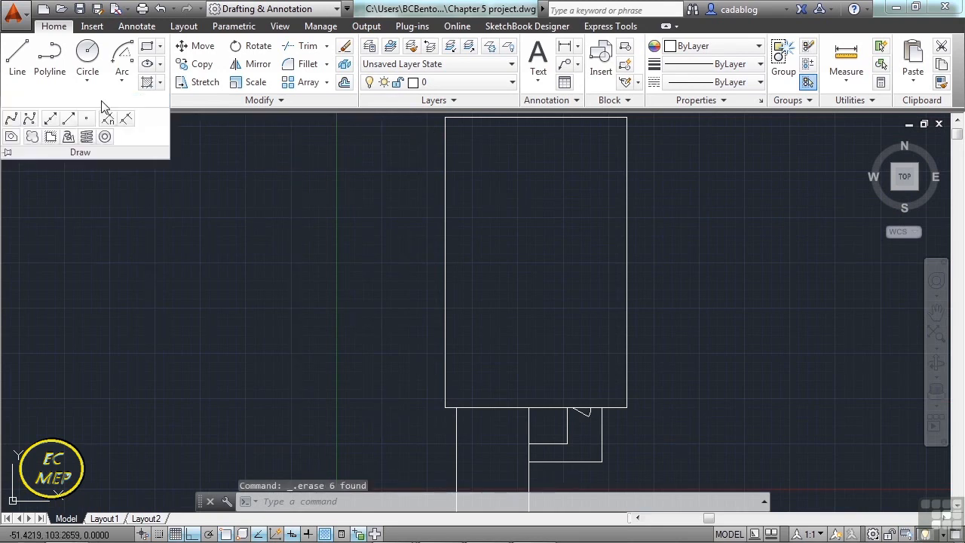
{"action": "left_click", "coordinate": [90, 120]}
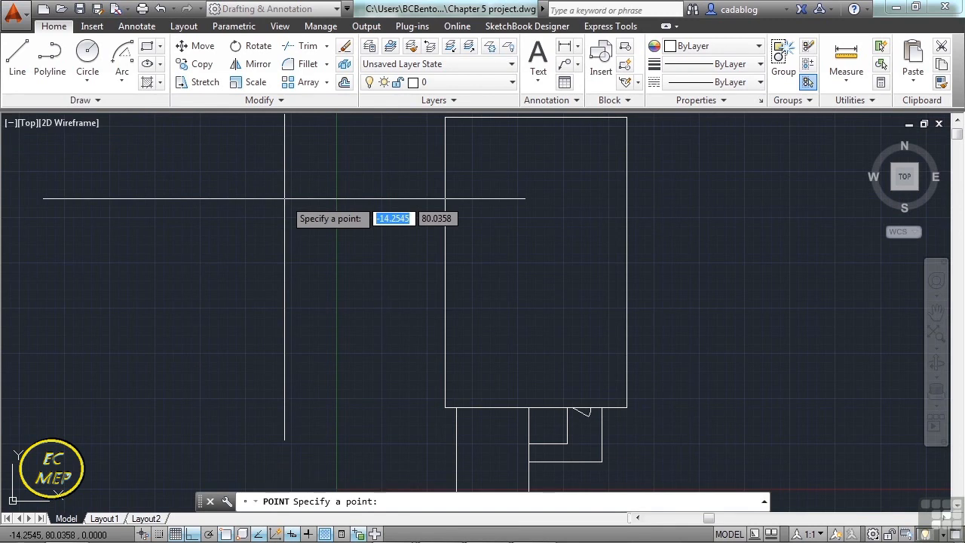
{"action": "scroll", "coordinate": [282, 220], "scroll_direction": "down", "scroll_amount": 2}
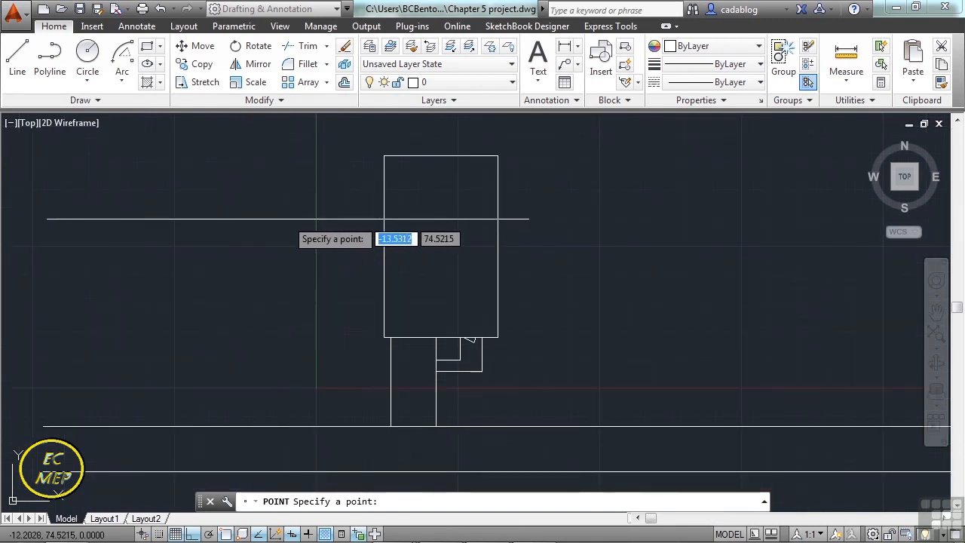
{"action": "scroll", "coordinate": [336, 184], "scroll_direction": "up", "scroll_amount": 2}
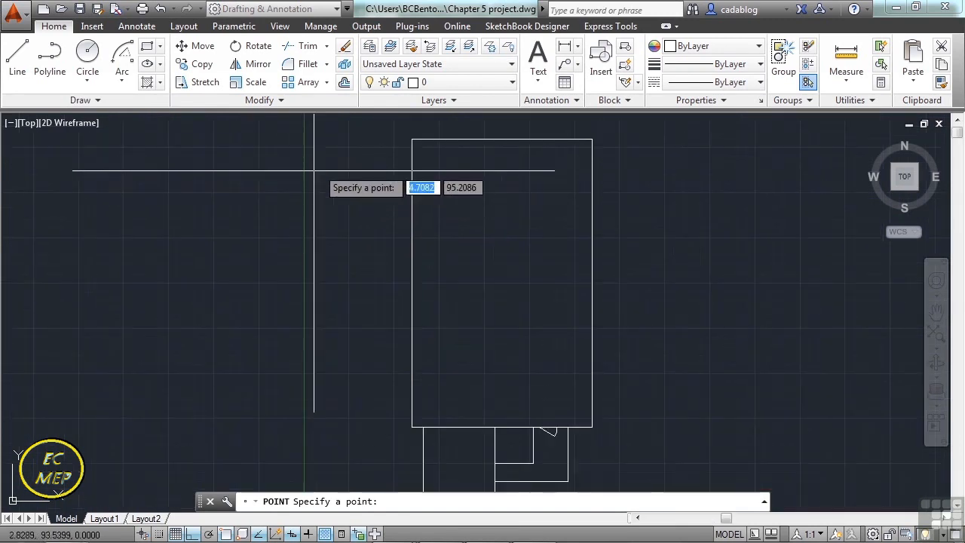
{"action": "left_click", "coordinate": [344, 416]}
{"action": "left_click", "coordinate": [393, 379]}
{"action": "left_click", "coordinate": [393, 307]}
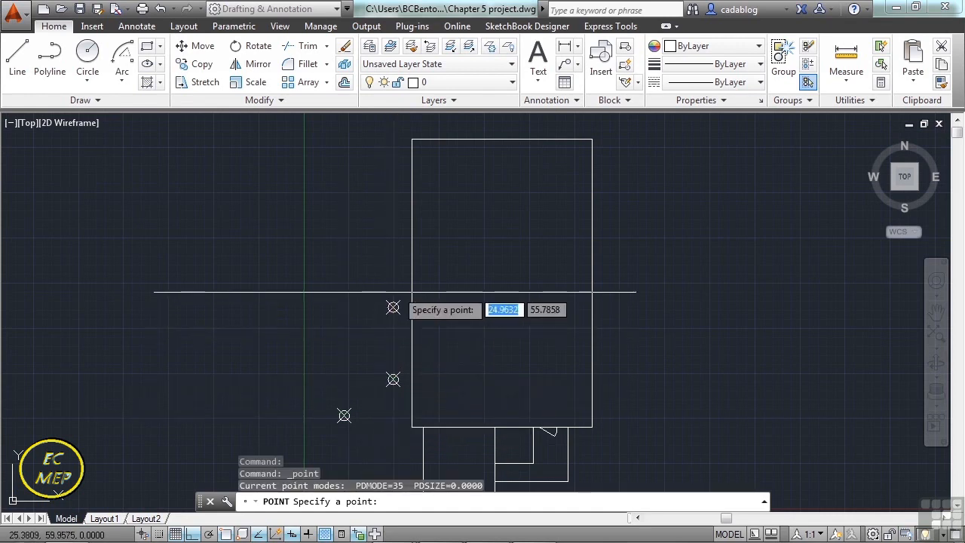
{"action": "left_click", "coordinate": [393, 151]}
{"action": "left_click", "coordinate": [341, 138]}
{"action": "left_click", "coordinate": [285, 207]}
{"action": "left_click", "coordinate": [321, 287]}
{"action": "left_click", "coordinate": [276, 372]}
{"action": "key", "text": "Return"}
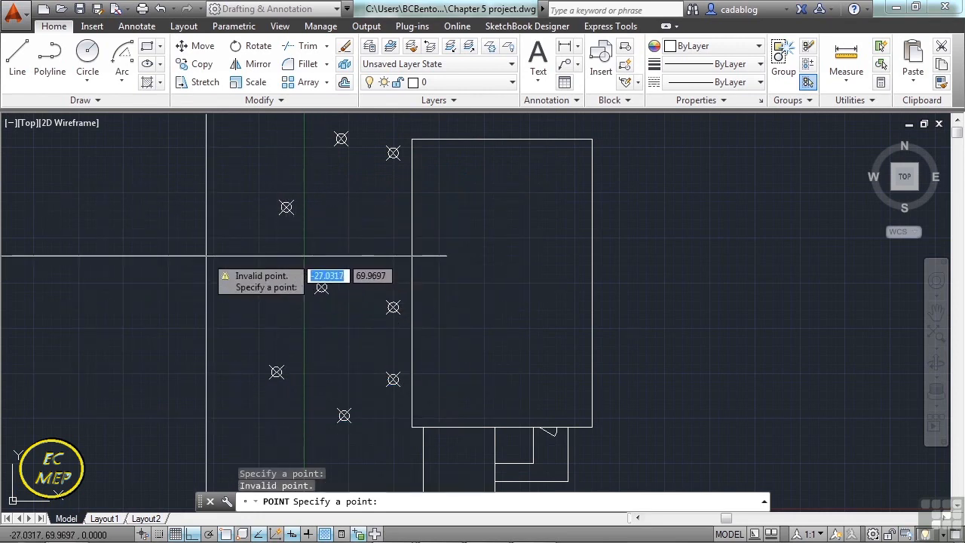
{"action": "key", "text": "Escape"}
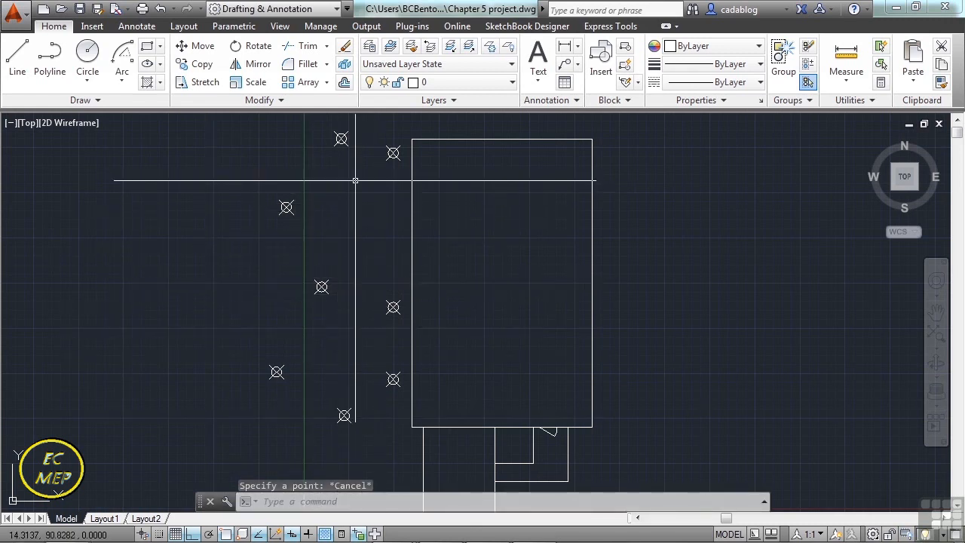
Start a polyline at the lowest point beside the rectangle's left edge and, with Ortho off, draw a straight segment up to the middle point.
{"action": "left_click", "coordinate": [51, 61]}
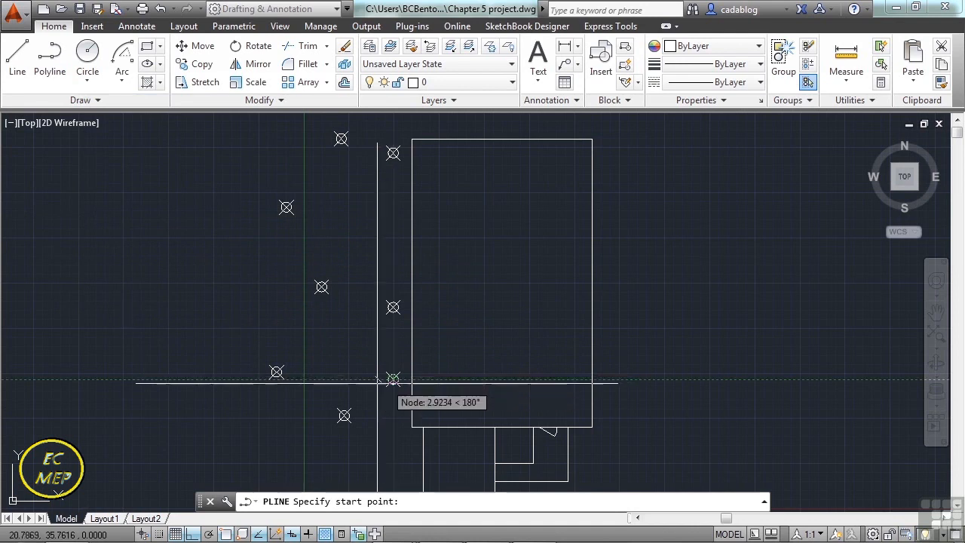
{"action": "scroll", "coordinate": [362, 379], "scroll_direction": "up", "scroll_amount": 4}
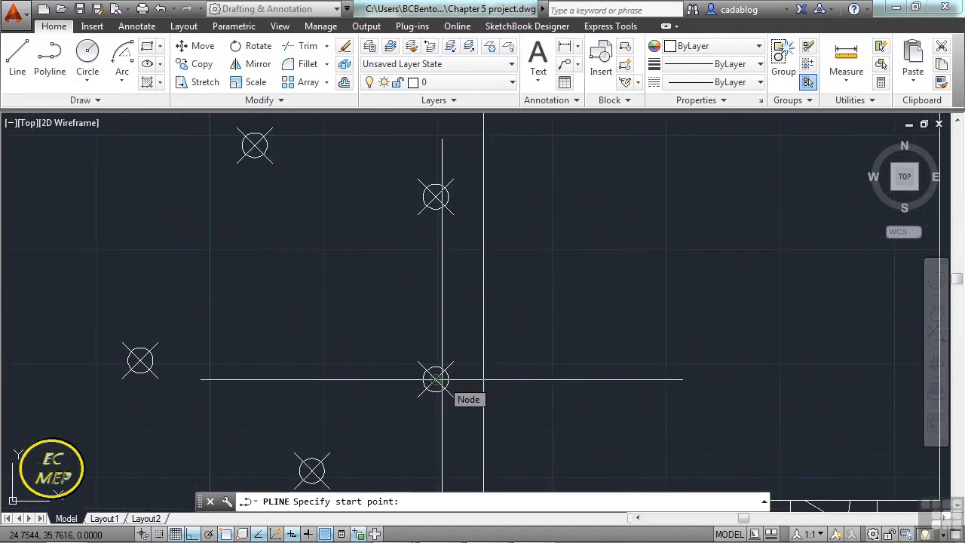
{"action": "left_click", "coordinate": [436, 380]}
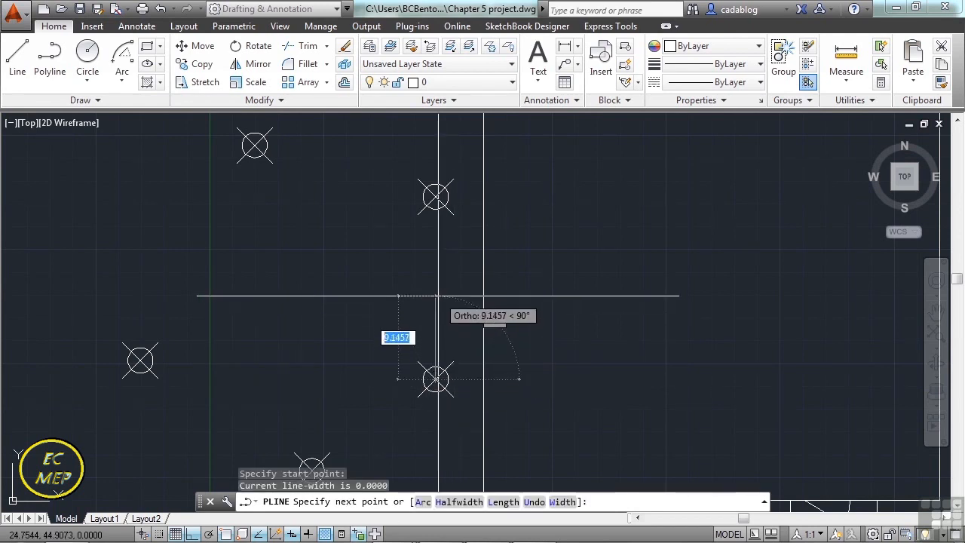
{"action": "key", "text": "F8"}
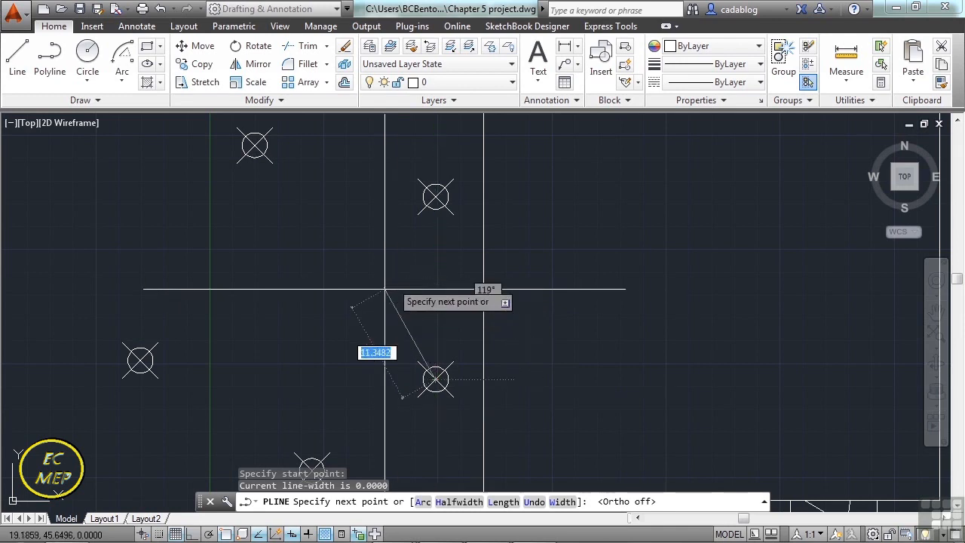
{"action": "key", "text": "Return"}
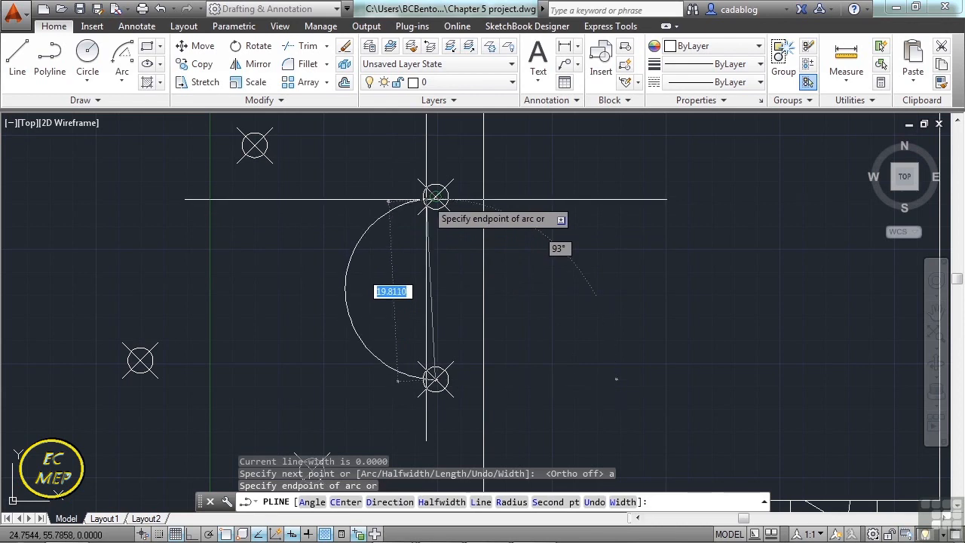
{"action": "type", "text": "l"}
{"action": "key", "text": "Return"}
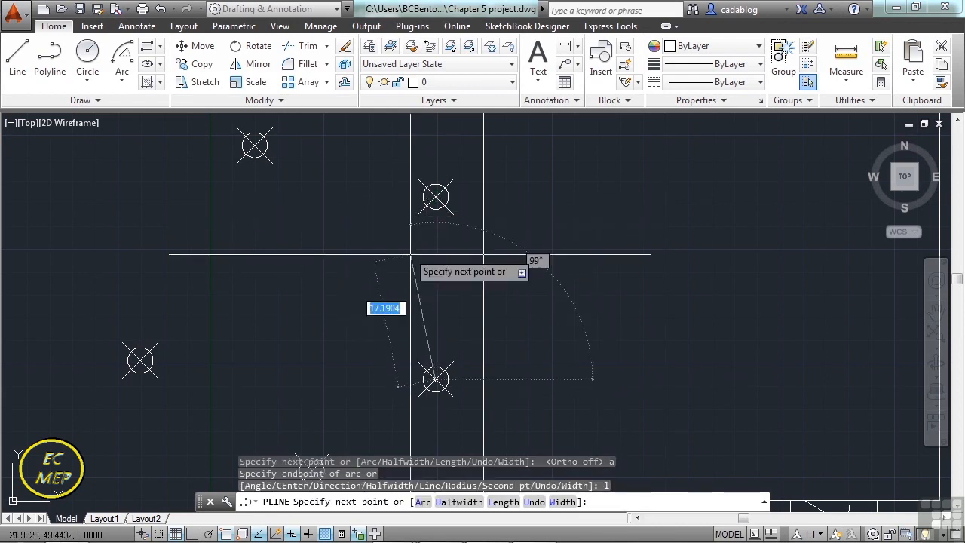
{"action": "left_click", "coordinate": [435, 196]}
Continue the polyline with a straight segment up to the uppermost point beside the rectangle's left edge.
{"action": "scroll", "coordinate": [393, 264], "scroll_direction": "down", "scroll_amount": 2}
{"action": "middle_click_drag", "start_coordinate": [398, 198], "coordinate": [412, 277]}
{"action": "scroll", "coordinate": [412, 276], "scroll_direction": "down", "scroll_amount": 2}
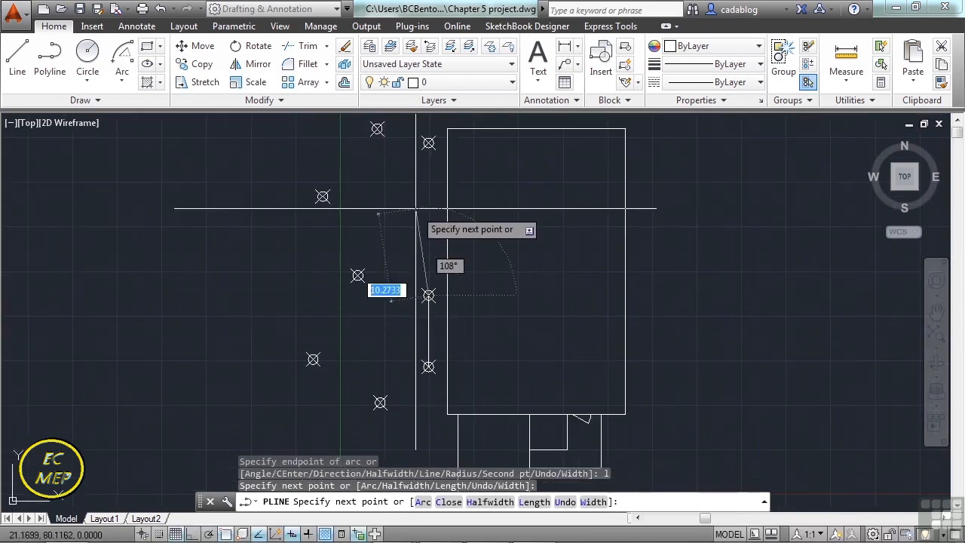
{"action": "left_click", "coordinate": [428, 143]}
Switch the polyline to the Arc option and draw an arc to the topmost point on the left.
{"action": "middle_click_drag", "start_coordinate": [400, 184], "coordinate": [400, 325]}
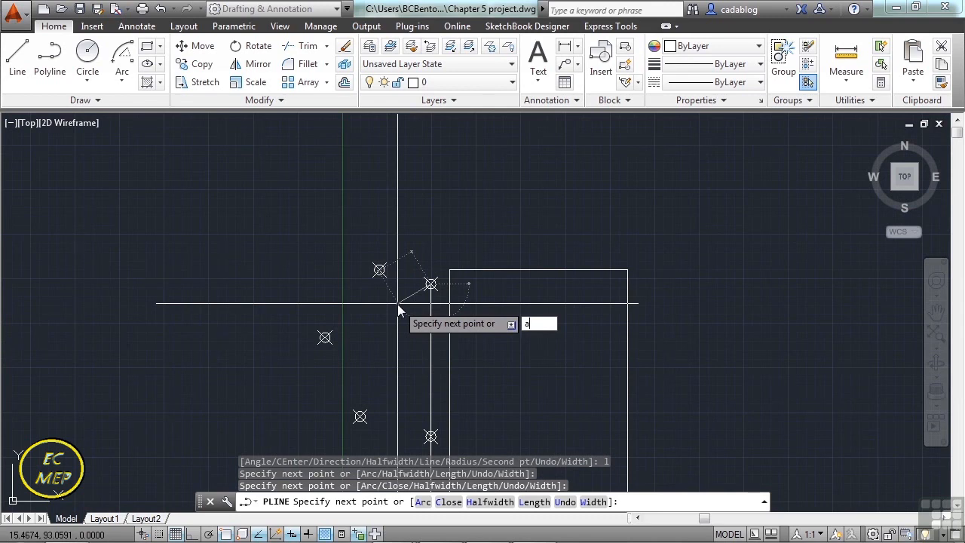
{"action": "type", "text": "a"}
{"action": "key", "text": "Return"}
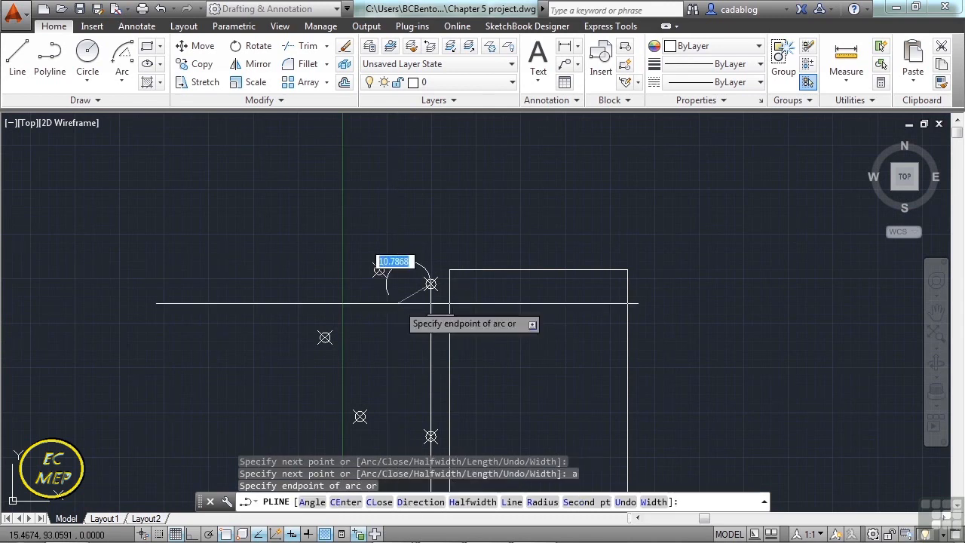
{"action": "scroll", "coordinate": [401, 283], "scroll_direction": "up", "scroll_amount": 6}
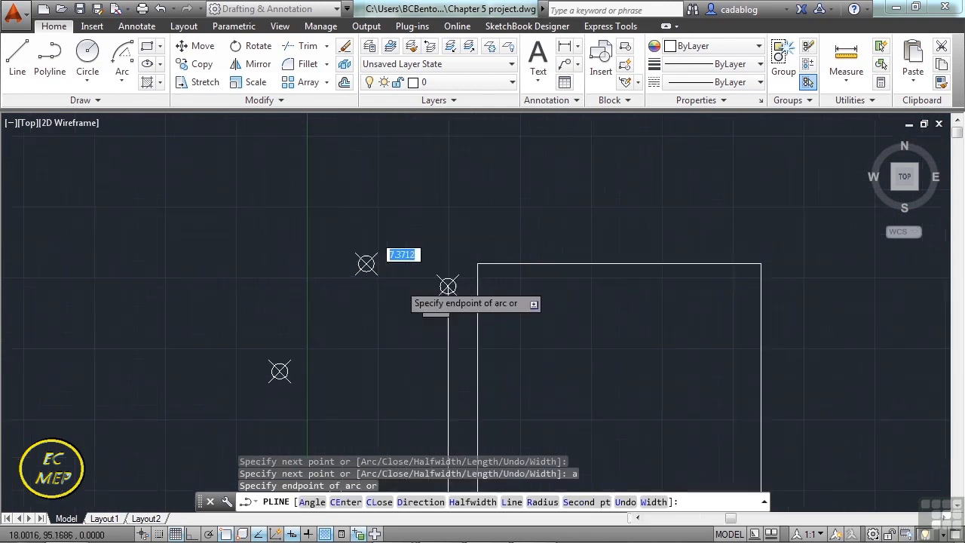
{"action": "left_click", "coordinate": [317, 240]}
Continue the polyline with two arcs, one to the upper-left point and one to the point below and right of it.
{"action": "scroll", "coordinate": [317, 240], "scroll_direction": "down", "scroll_amount": 2}
{"action": "scroll", "coordinate": [292, 270], "scroll_direction": "down", "scroll_amount": 2}
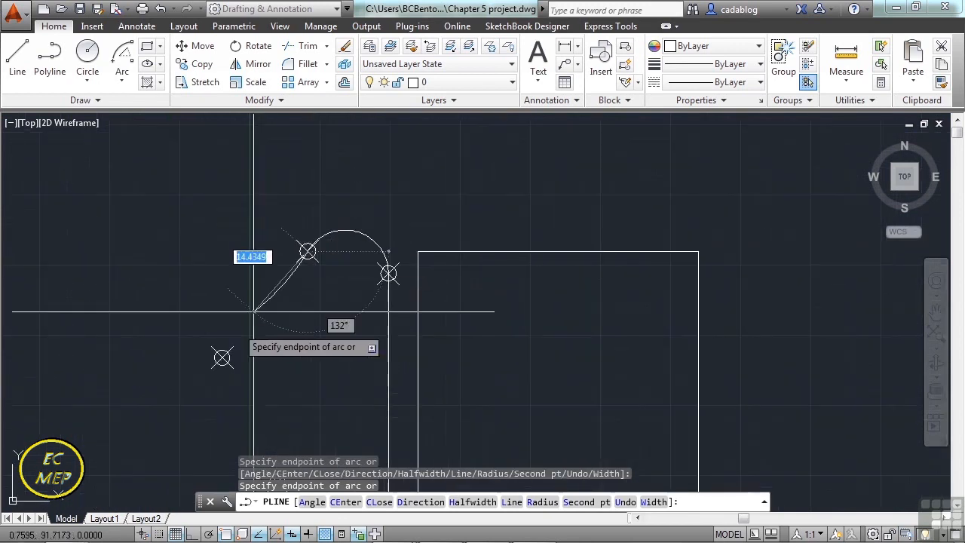
{"action": "left_click", "coordinate": [222, 358]}
{"action": "mouse_move", "coordinate": [222, 362]}
{"action": "middle_mouse_down"}
{"action": "mouse_move", "coordinate": [302, 218]}
{"action": "mouse_move", "coordinate": [291, 149]}
{"action": "middle_mouse_up"}
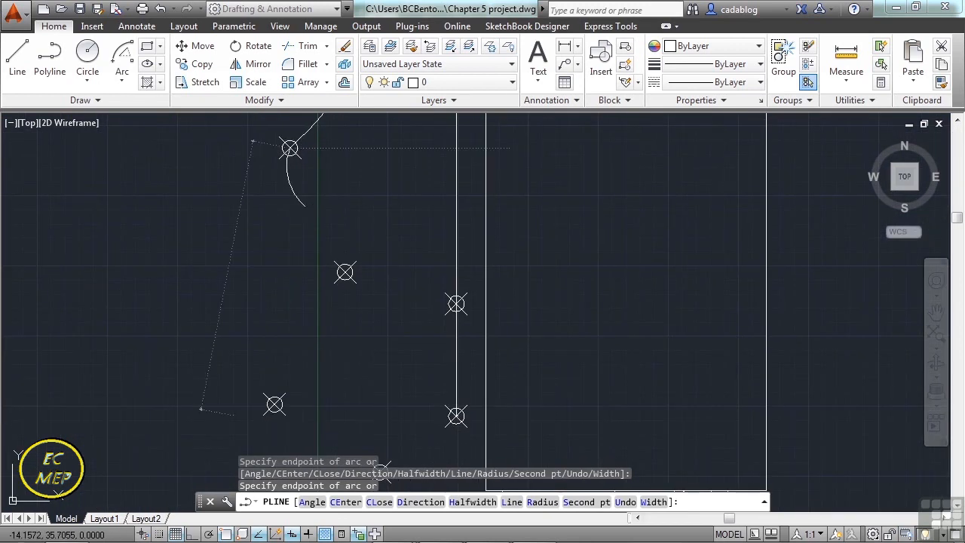
{"action": "left_click", "coordinate": [345, 271]}
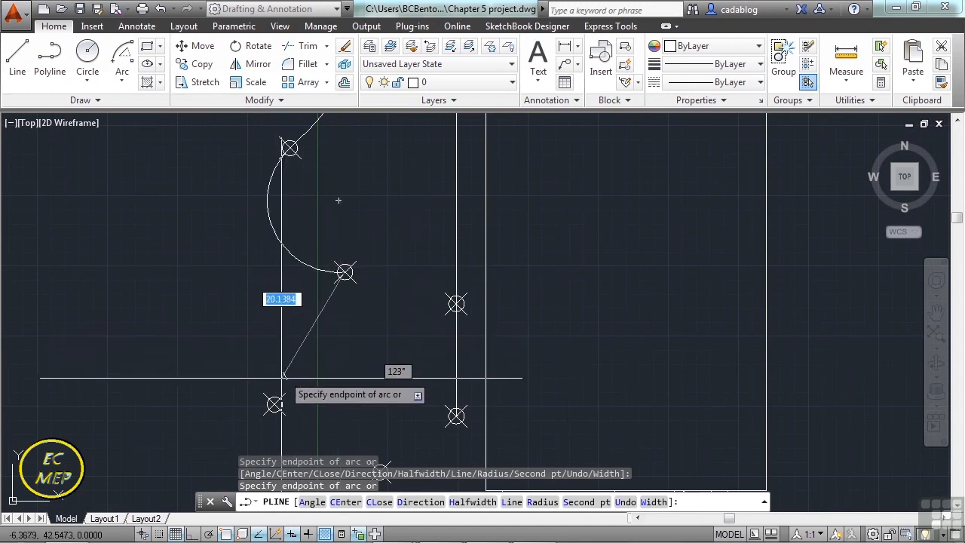
Continue the polyline with arcs through the lower-left point and the bottom point to the starting point beside the rectangle, and finish it.
{"action": "left_click", "coordinate": [275, 404]}
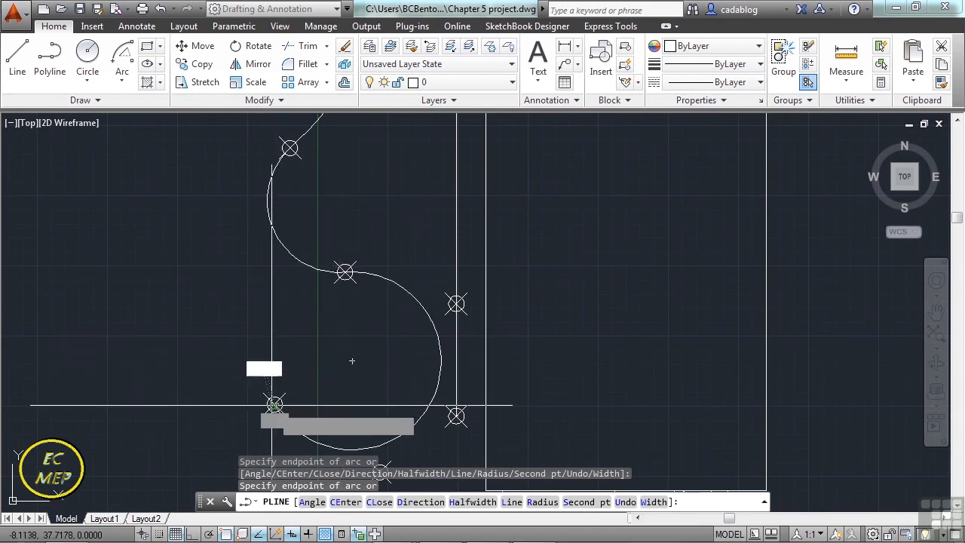
{"action": "middle_click_drag", "start_coordinate": [282, 324], "coordinate": [297, 204]}
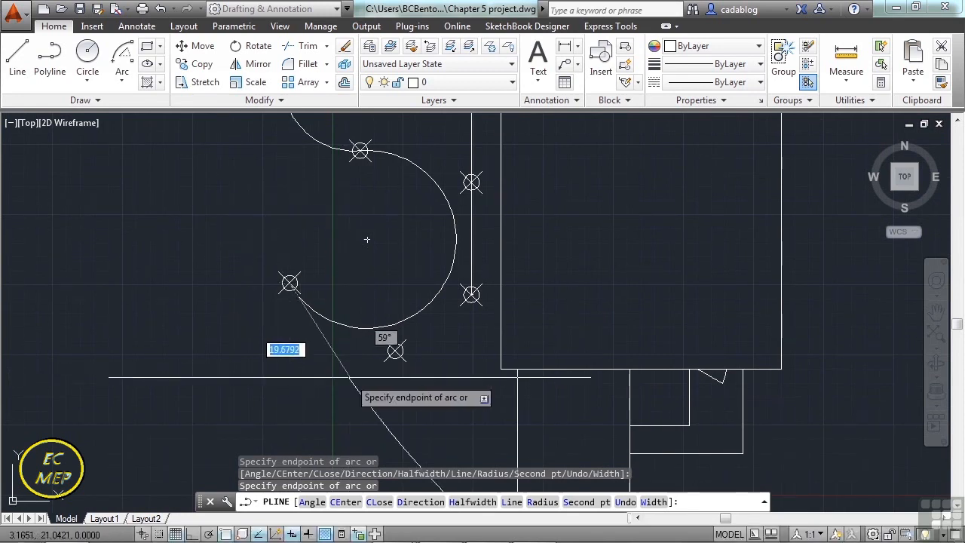
{"action": "left_click", "coordinate": [395, 351]}
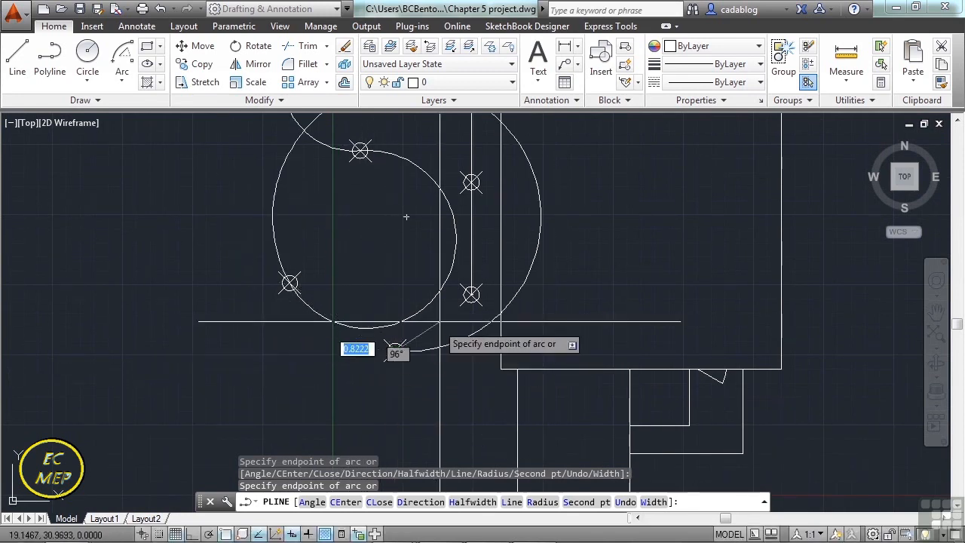
{"action": "left_click", "coordinate": [471, 294]}
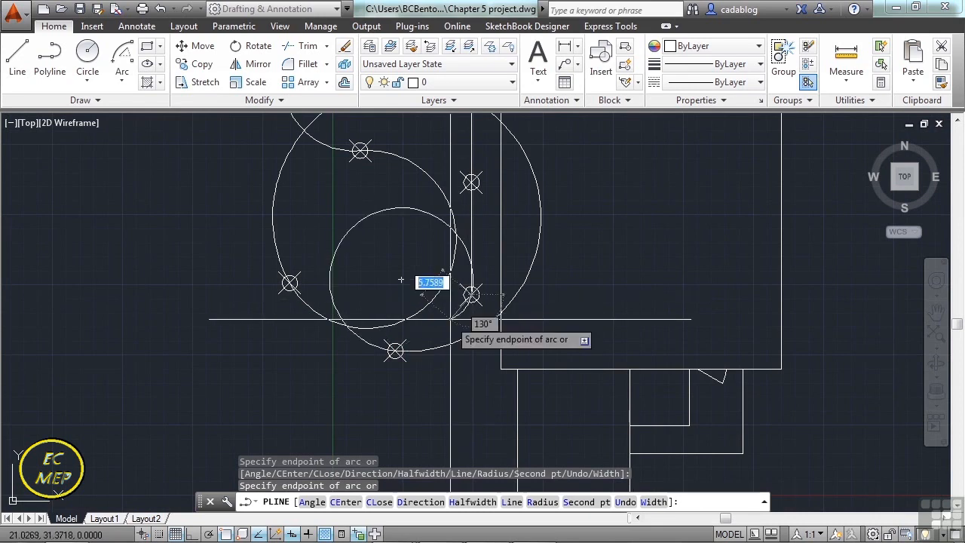
{"action": "key", "text": "Return"}
{"action": "scroll", "coordinate": [441, 355], "scroll_direction": "down", "scroll_amount": 3}
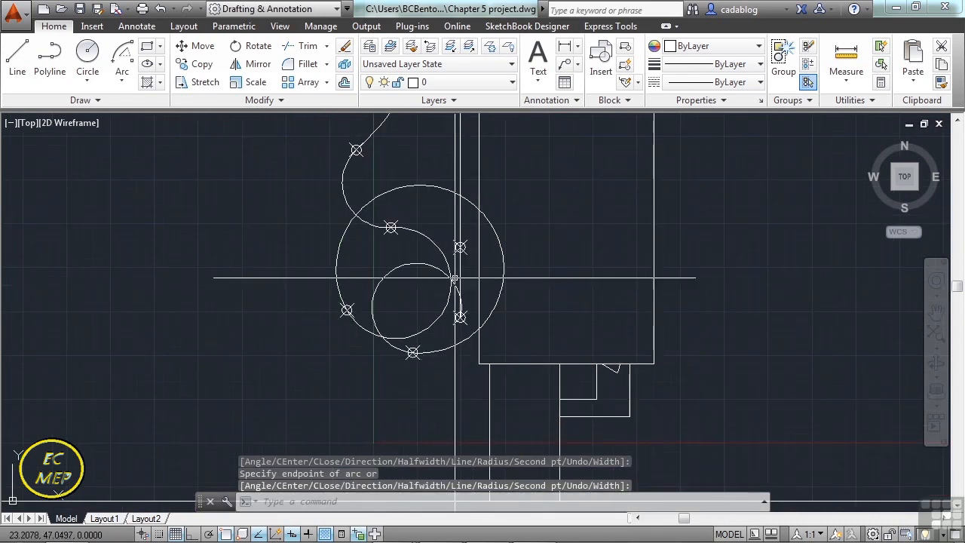
Select the polyline and stretch arc midpoints so the oversized bottom-left arc bulges downward and the arc above it becomes a gentle, nearly straight curve.
{"action": "left_click", "coordinate": [438, 186]}
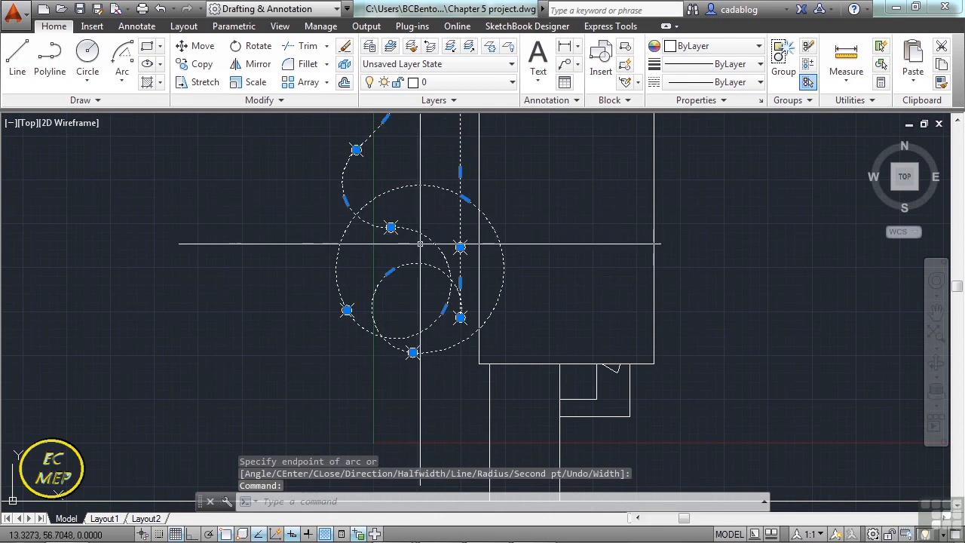
{"action": "left_click", "coordinate": [464, 198]}
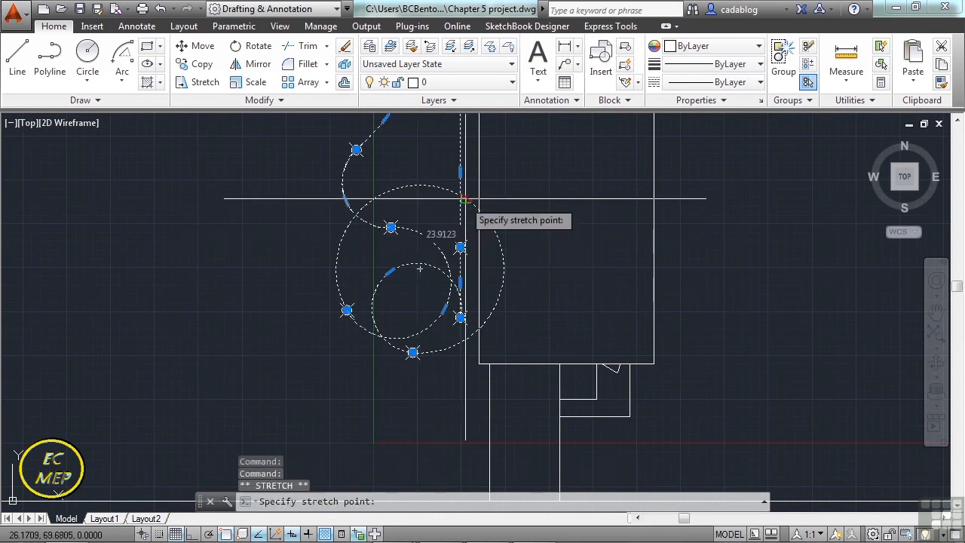
{"action": "left_click", "coordinate": [348, 363]}
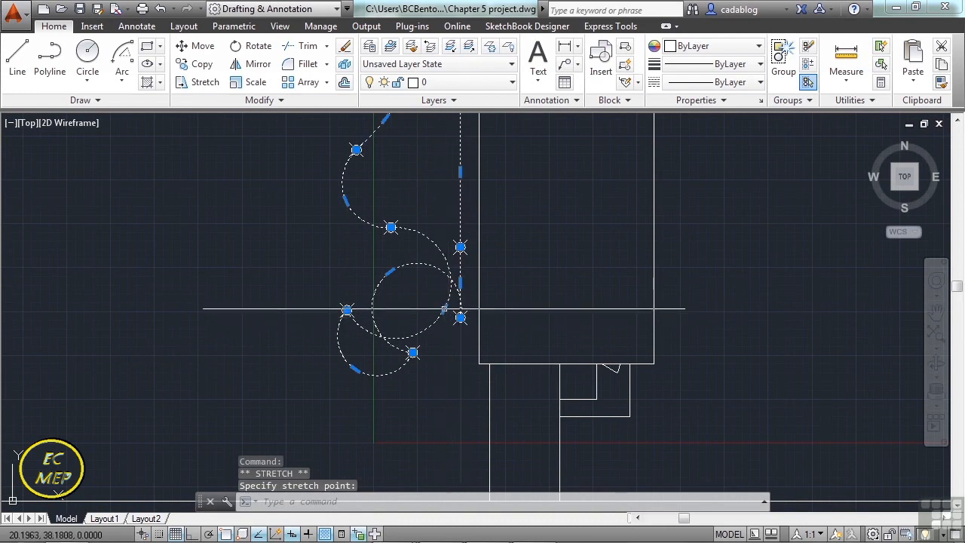
{"action": "left_click", "coordinate": [444, 309]}
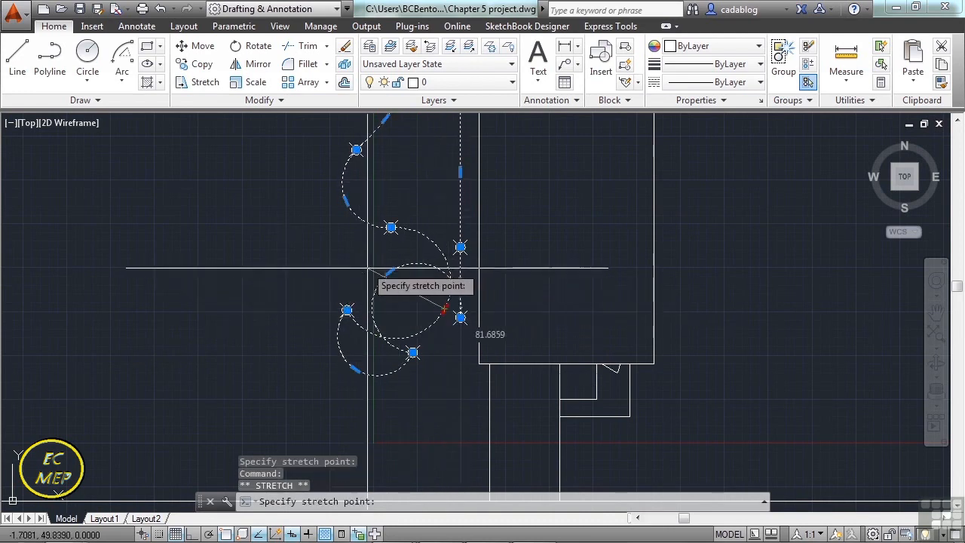
{"action": "scroll", "coordinate": [368, 269], "scroll_direction": "up", "scroll_amount": 4}
{"action": "left_click", "coordinate": [351, 305]}
{"action": "scroll", "coordinate": [348, 309], "scroll_direction": "down", "scroll_amount": 2}
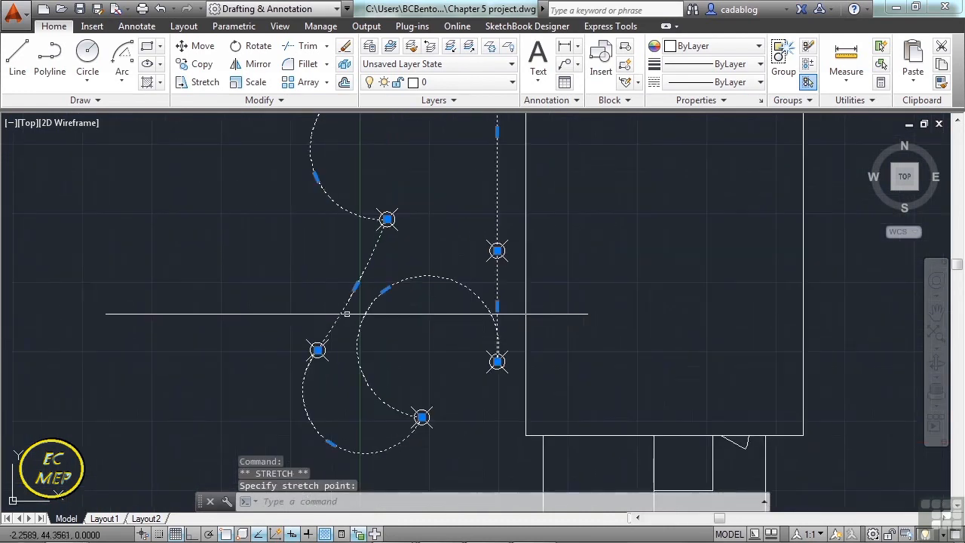
Stretch the midpoint of the lower-right arc outward and that of the upper-left arc inward, and deselect the polyline.
{"action": "left_click", "coordinate": [384, 290]}
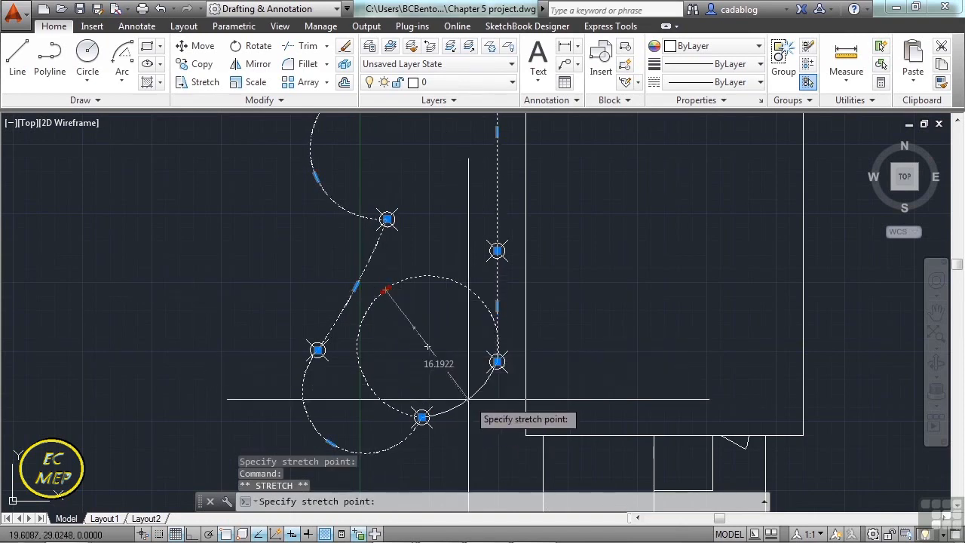
{"action": "left_click", "coordinate": [467, 400]}
{"action": "middle_click_drag", "start_coordinate": [374, 196], "coordinate": [378, 305]}
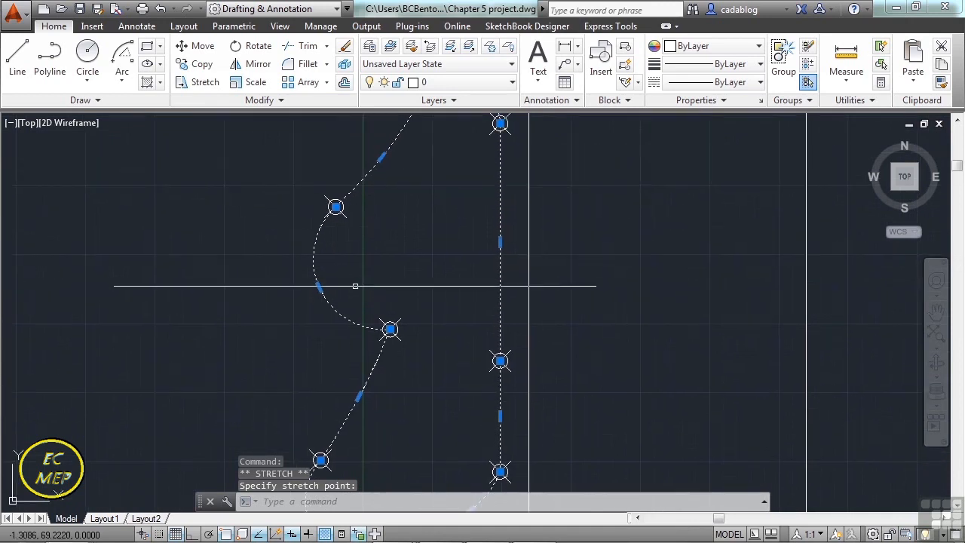
{"action": "left_click", "coordinate": [318, 287]}
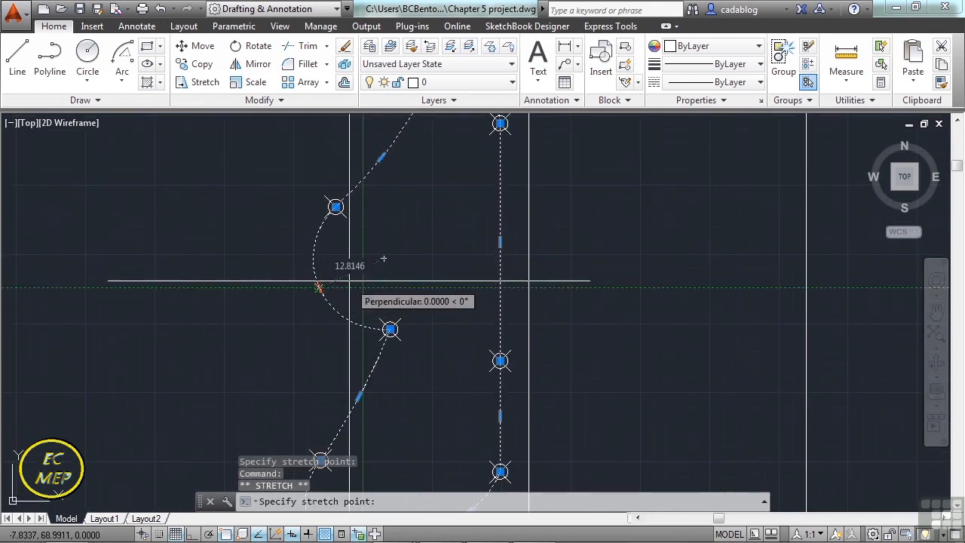
{"action": "left_click", "coordinate": [351, 273]}
{"action": "scroll", "coordinate": [381, 258], "scroll_direction": "down", "scroll_amount": 4}
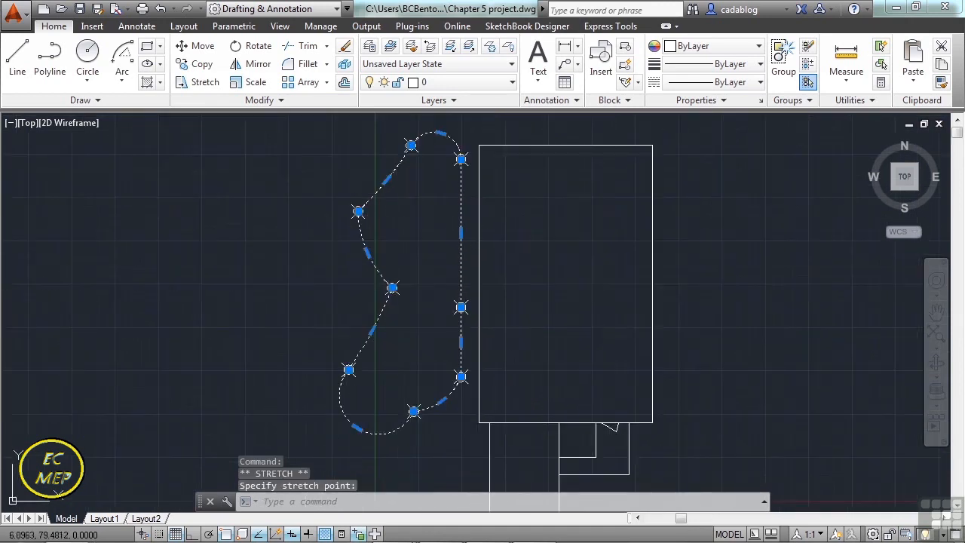
{"action": "key", "text": "Escape"}
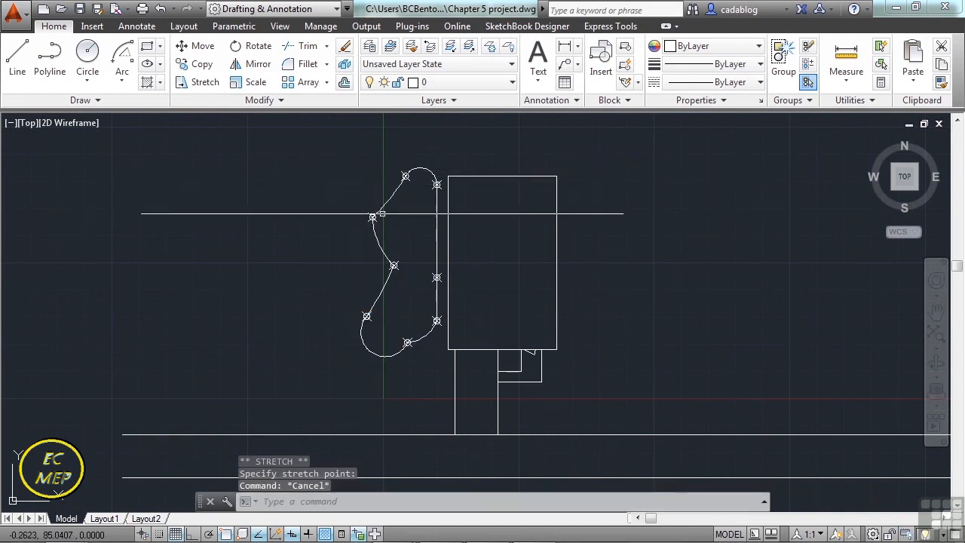
{"action": "scroll", "coordinate": [408, 245], "scroll_direction": "up", "scroll_amount": 2}
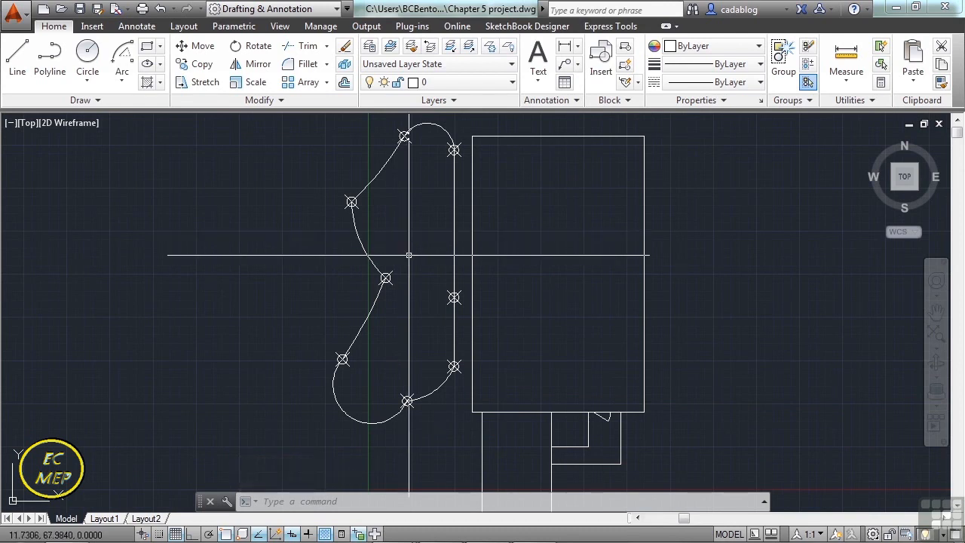
{"action": "middle_click_drag", "start_coordinate": [396, 209], "coordinate": [399, 222]}
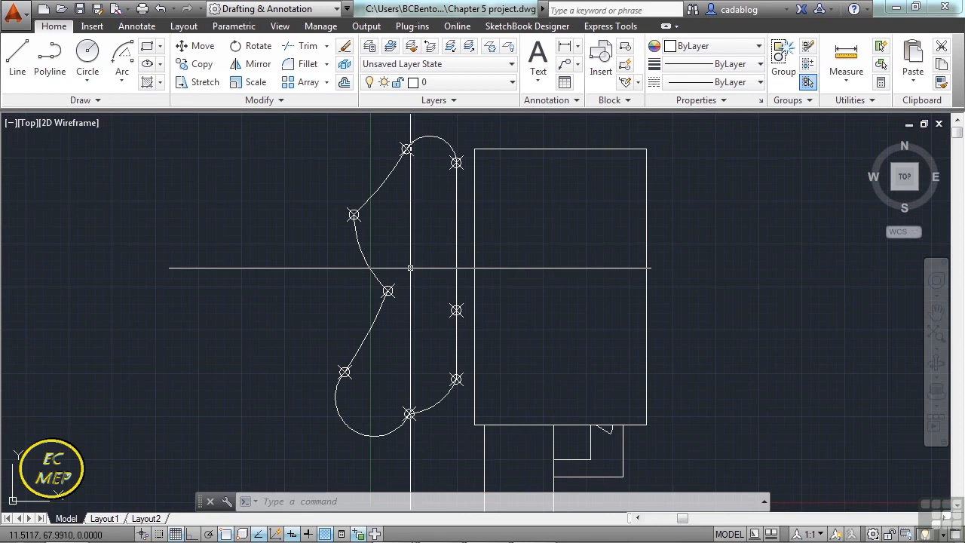
With Ortho on, draw an ellipse centred at about (109, 61), right of the large rectangle, with half-axes of 10 horizontally and 20 vertically.
{"action": "scroll", "coordinate": [369, 255], "scroll_direction": "down", "scroll_amount": 2}
{"action": "middle_click_drag", "start_coordinate": [591, 269], "coordinate": [547, 267]}
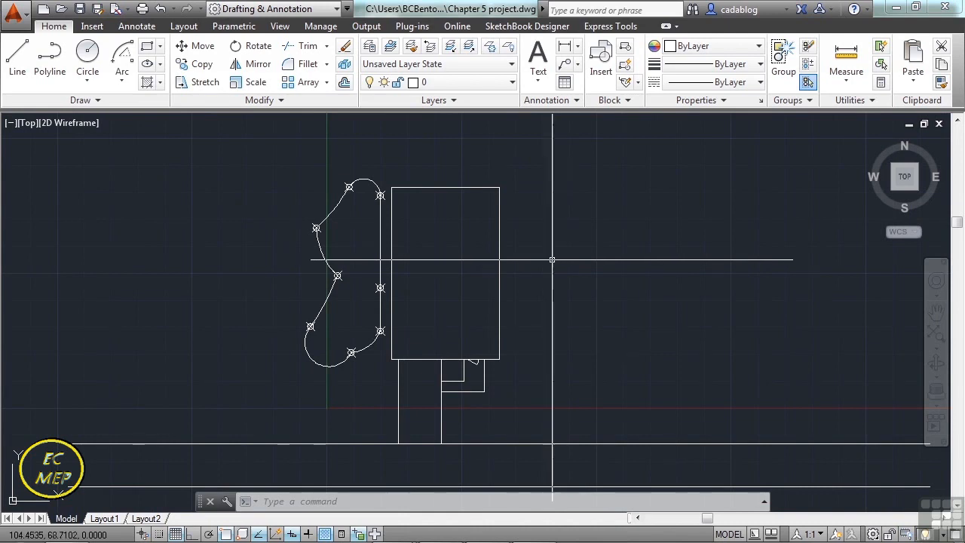
{"action": "left_click", "coordinate": [104, 98]}
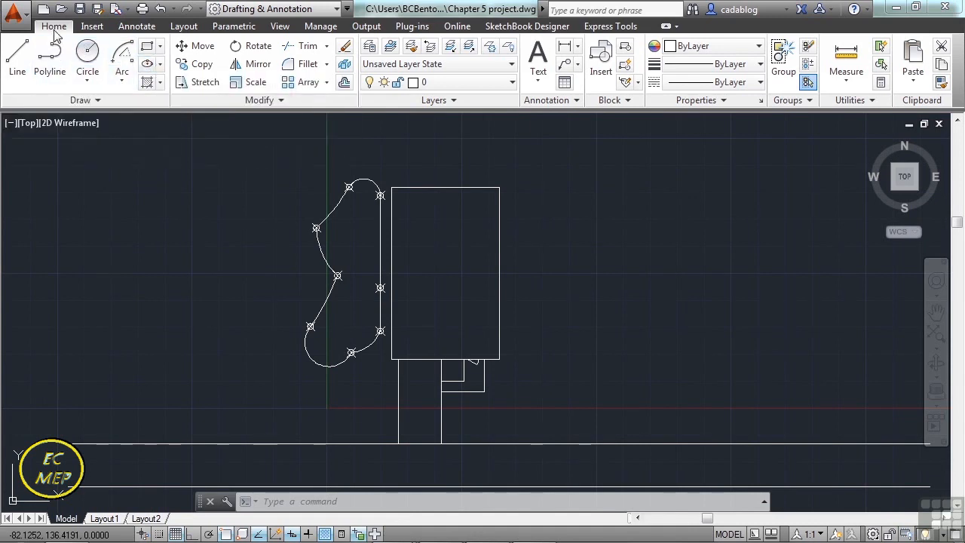
{"action": "left_click", "coordinate": [160, 65]}
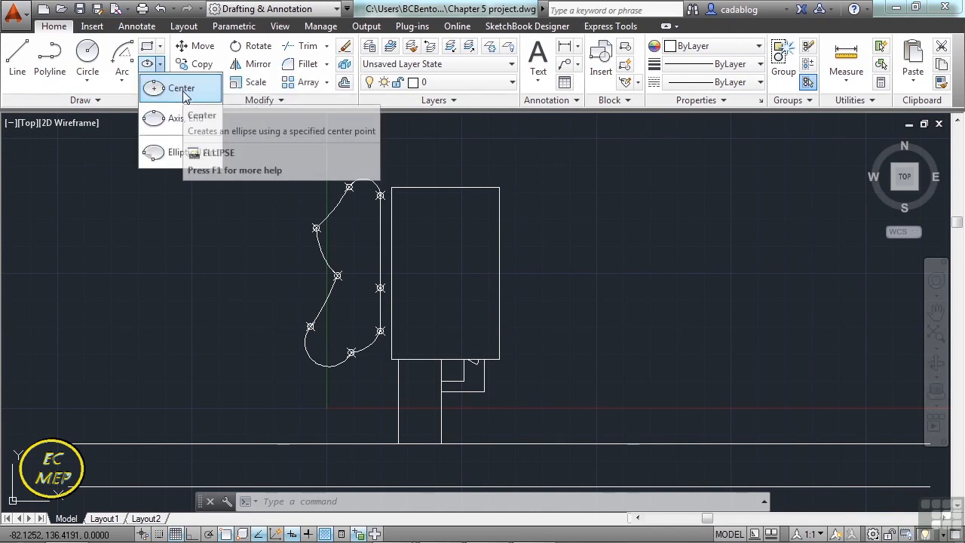
{"action": "left_click", "coordinate": [185, 89]}
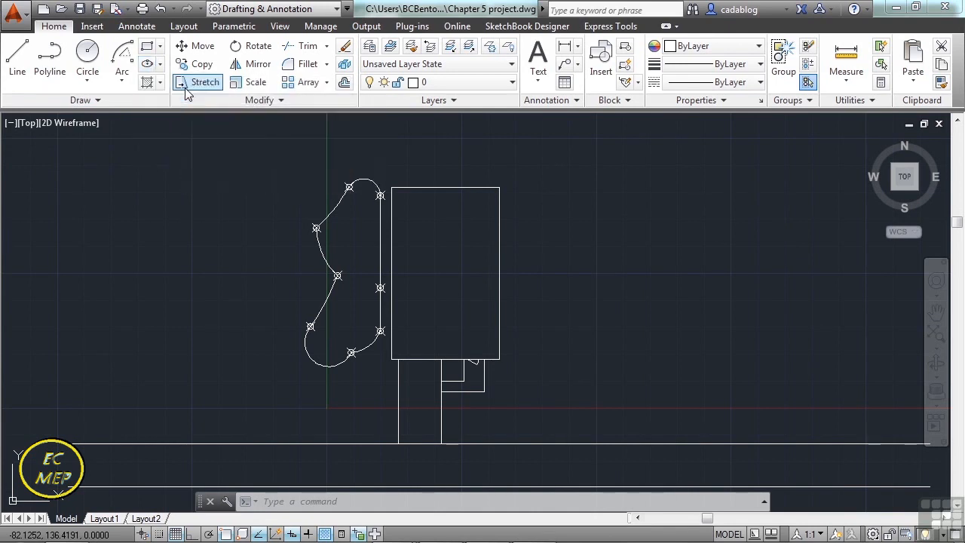
{"action": "left_click", "coordinate": [562, 275]}
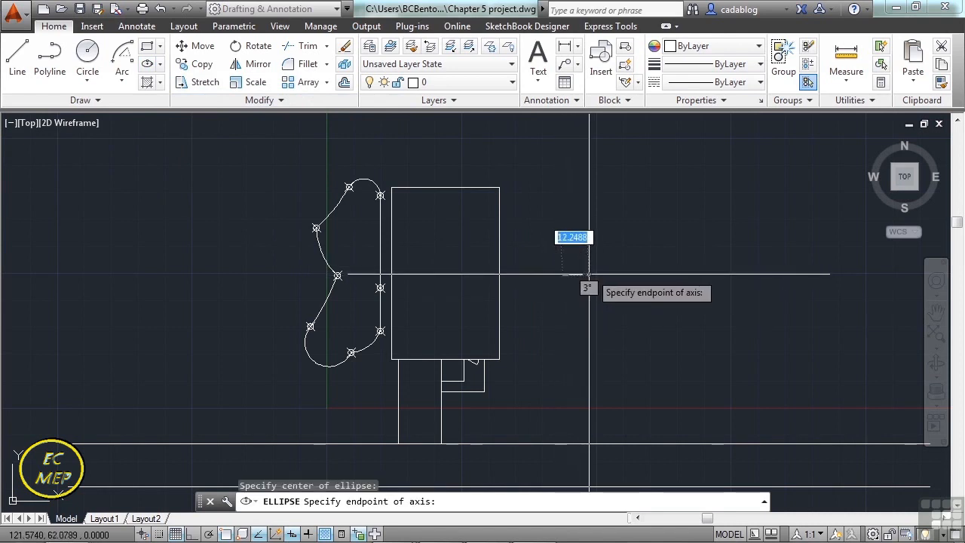
{"action": "key", "text": "F8"}
{"action": "type", "text": "10"}
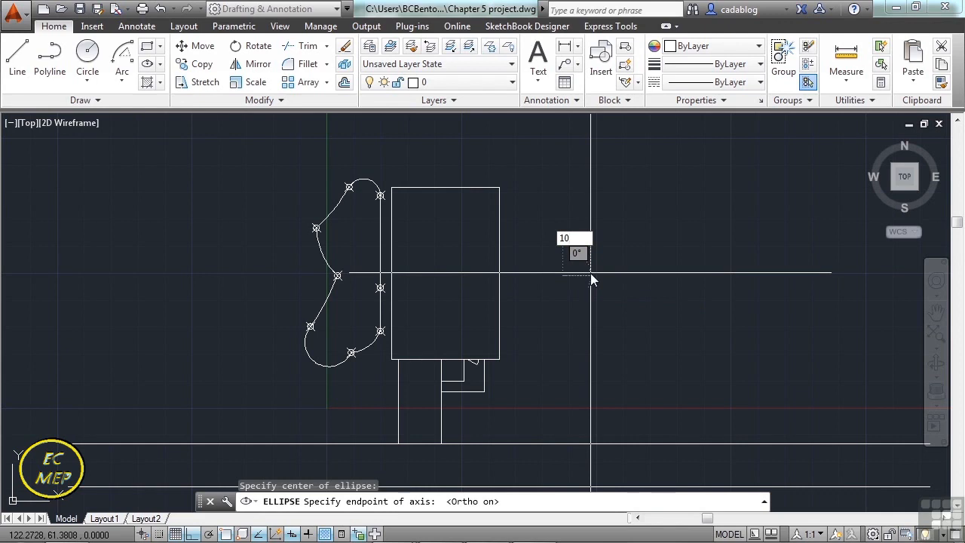
{"action": "key", "text": "Return"}
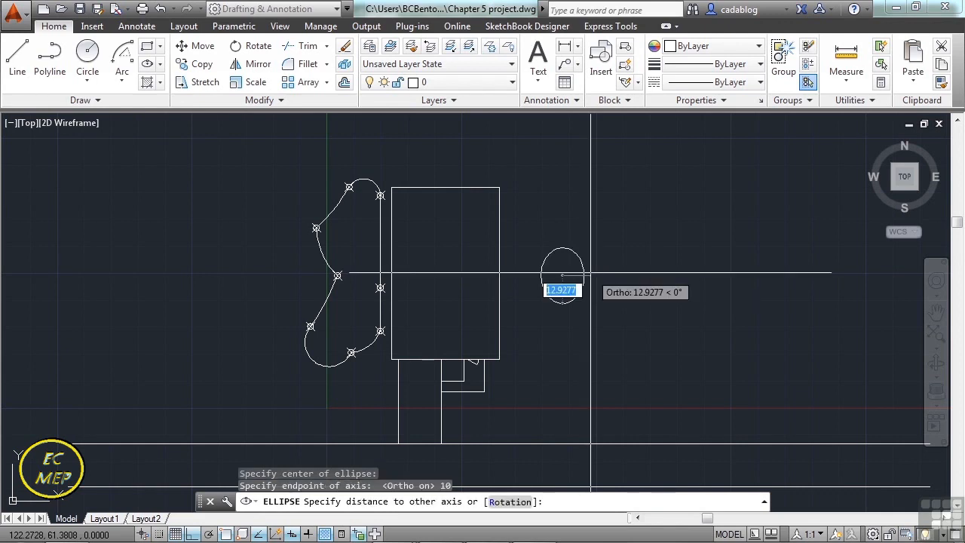
{"action": "type", "text": "20"}
{"action": "key", "text": "Return"}
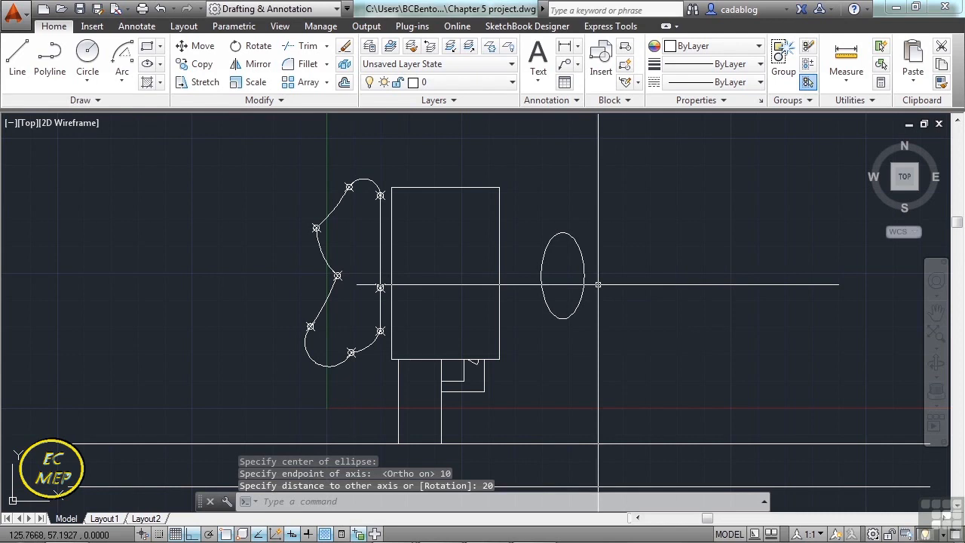
Draw a six-sided polygon inscribed in a circle of radius 1, centred at about (78, 13), right of the small stepped rectangles.
{"action": "scroll", "coordinate": [598, 284], "scroll_direction": "up", "scroll_amount": 4}
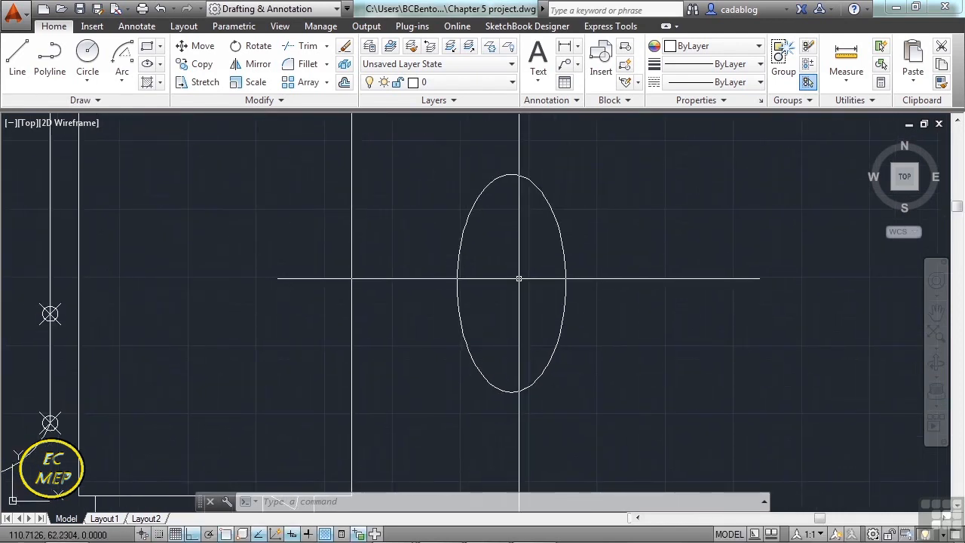
{"action": "scroll", "coordinate": [522, 277], "scroll_direction": "down", "scroll_amount": 4}
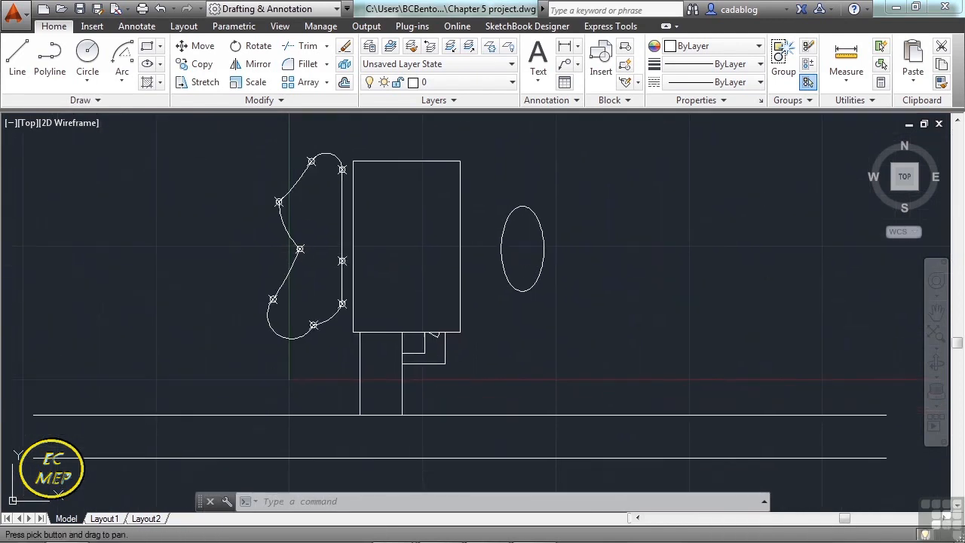
{"action": "scroll", "coordinate": [414, 364], "scroll_direction": "up", "scroll_amount": 2}
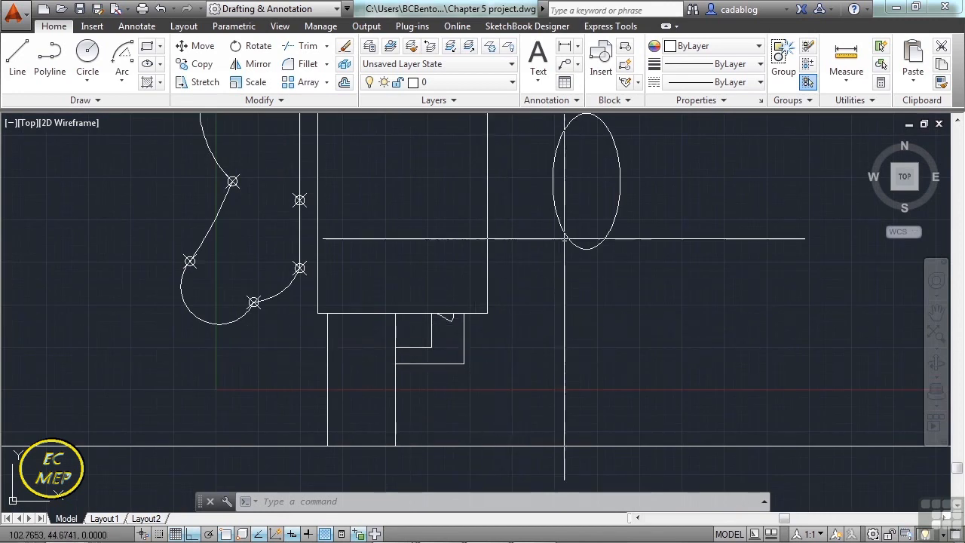
{"action": "scroll", "coordinate": [528, 313], "scroll_direction": "up", "scroll_amount": 2}
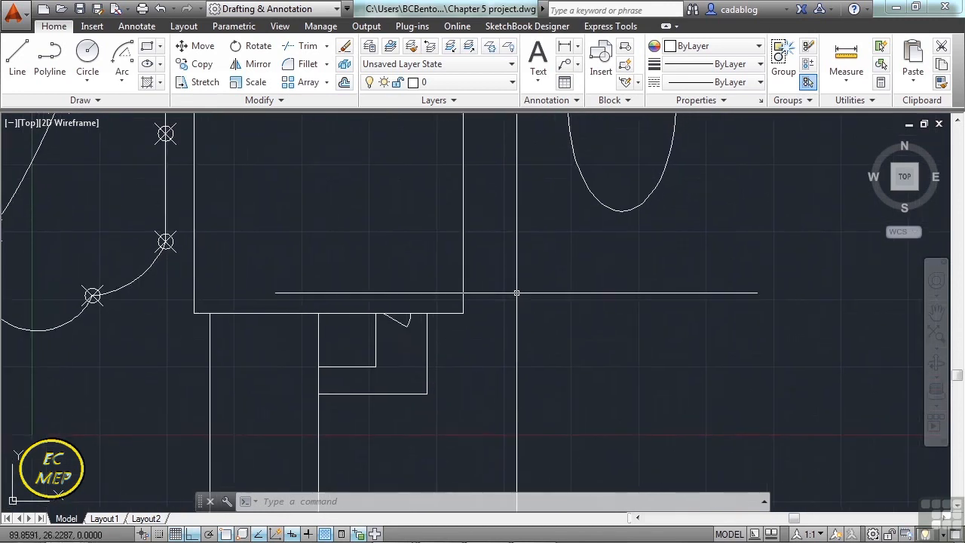
{"action": "left_click", "coordinate": [160, 47]}
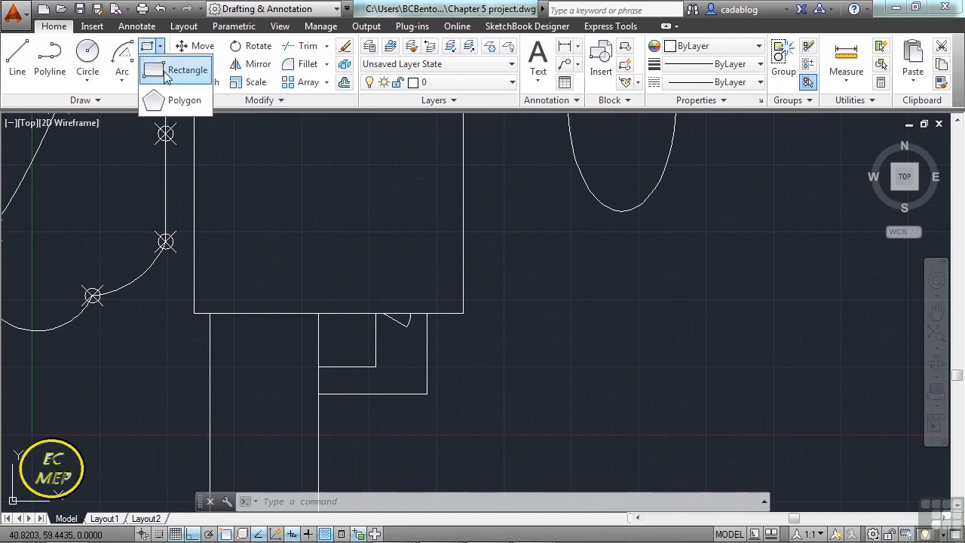
{"action": "left_click", "coordinate": [194, 104]}
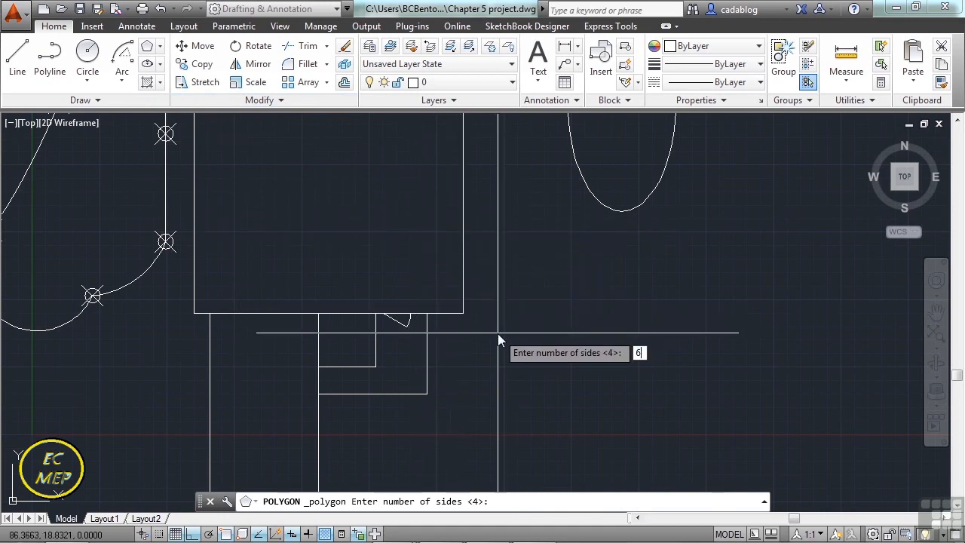
{"action": "key", "text": "Return"}
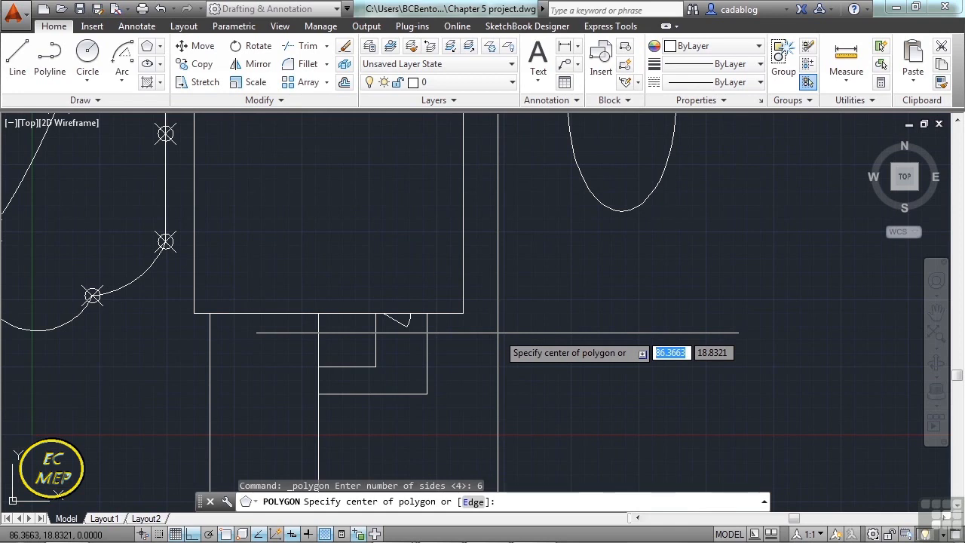
{"action": "scroll", "coordinate": [447, 364], "scroll_direction": "up", "scroll_amount": 4}
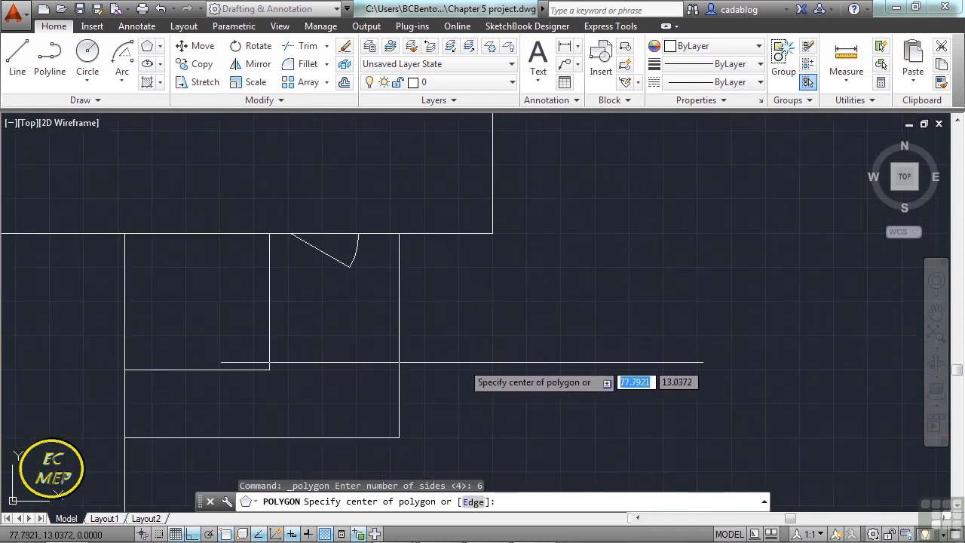
{"action": "left_click", "coordinate": [462, 363]}
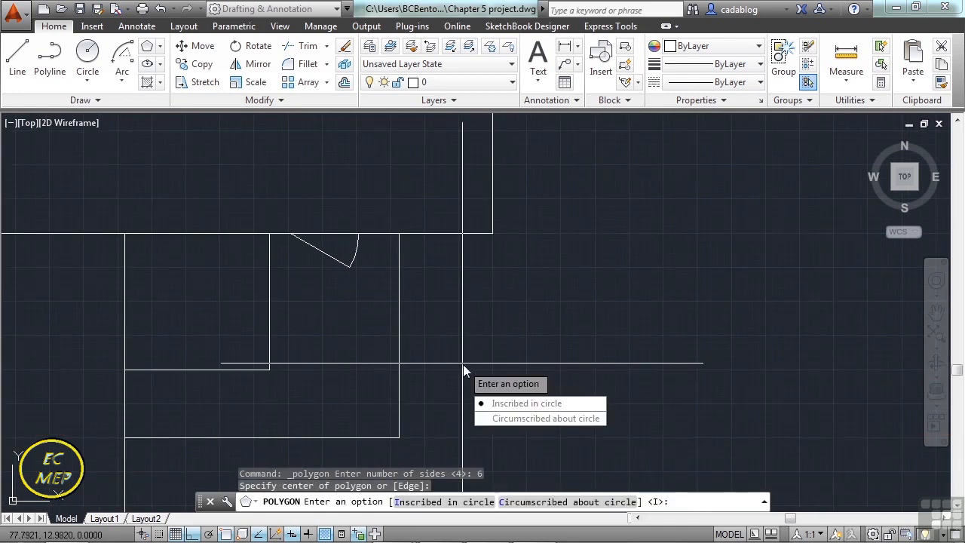
{"action": "left_click", "coordinate": [515, 403]}
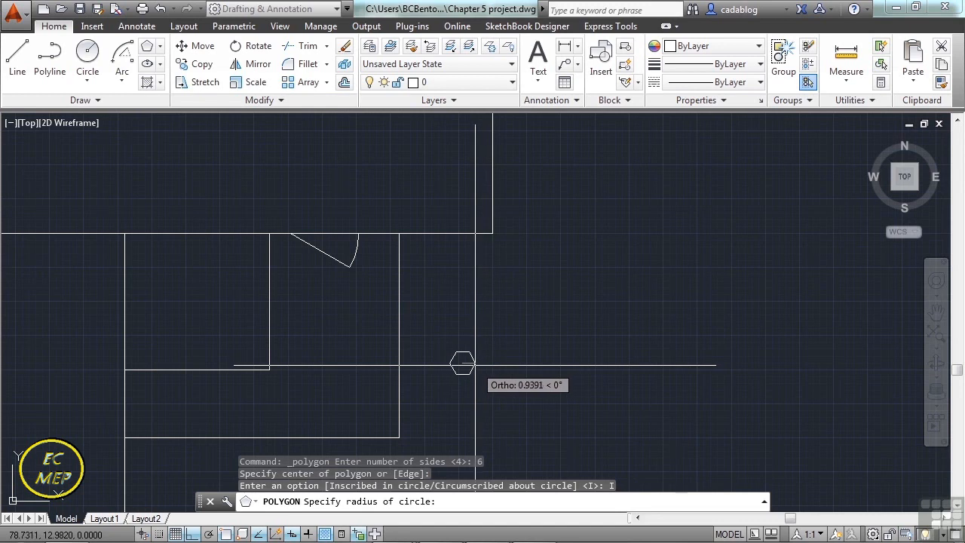
{"action": "type", "text": "1"}
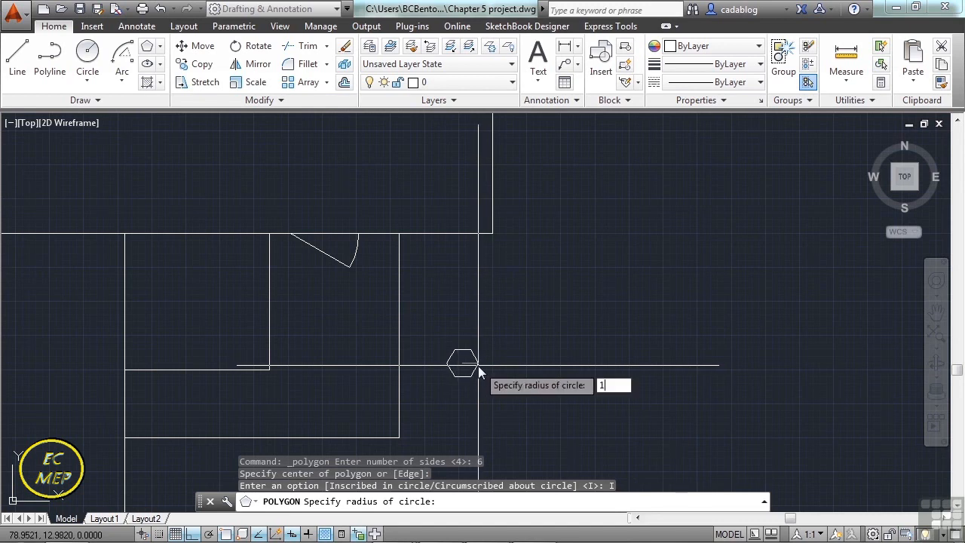
{"action": "key", "text": "Return"}
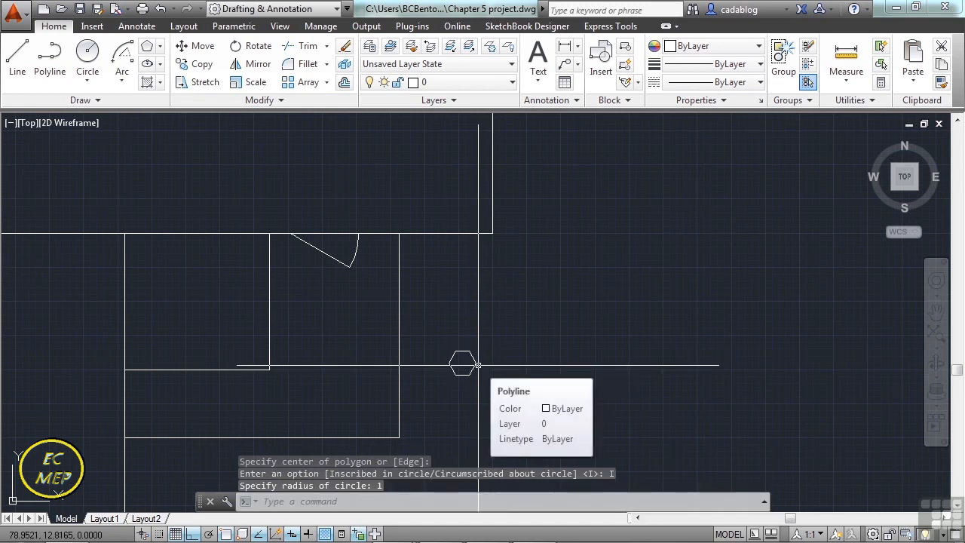
Copy the hexagon from its upper-left vertex and, with Ortho off, place the first copies along a path rising toward the ellipse.
{"action": "scroll", "coordinate": [515, 343], "scroll_direction": "down", "scroll_amount": 2}
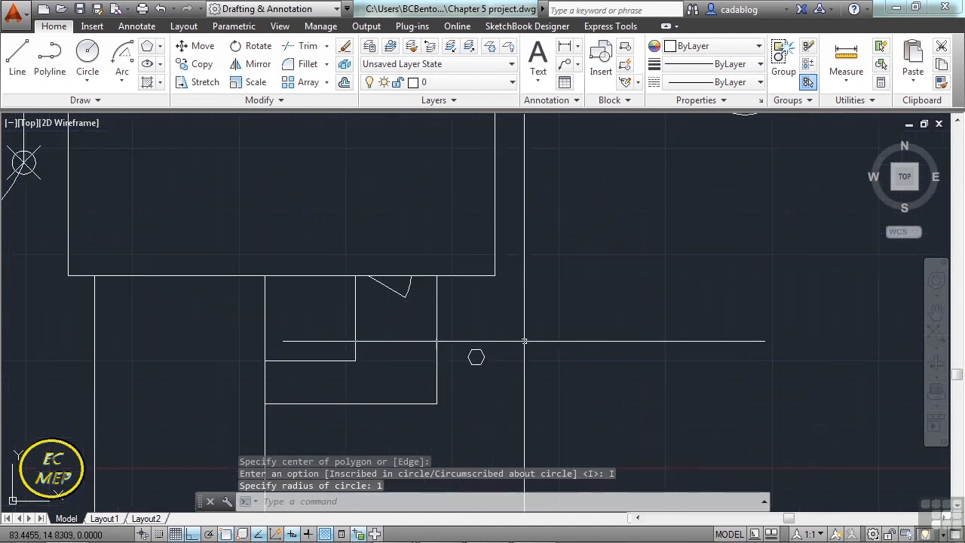
{"action": "middle_click_drag", "start_coordinate": [565, 299], "coordinate": [508, 329]}
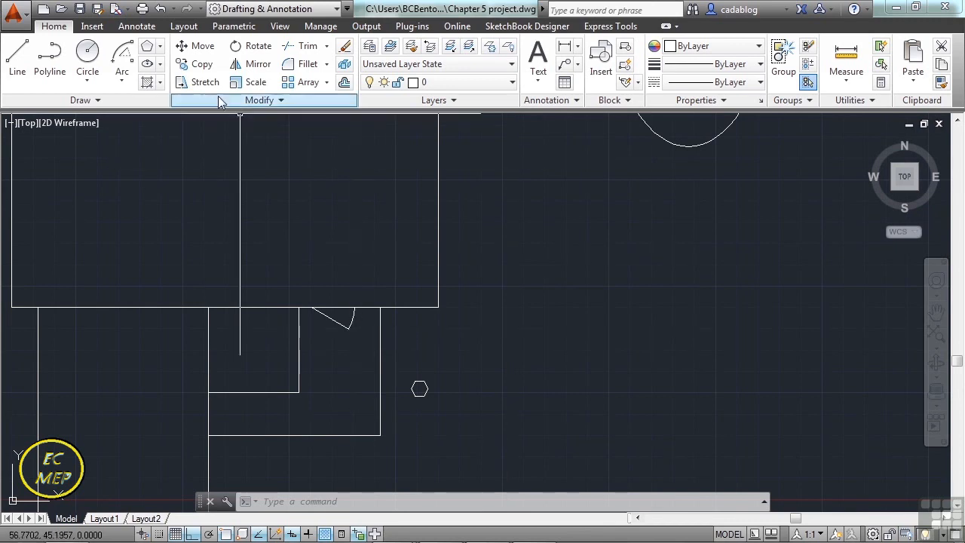
{"action": "left_click", "coordinate": [199, 65]}
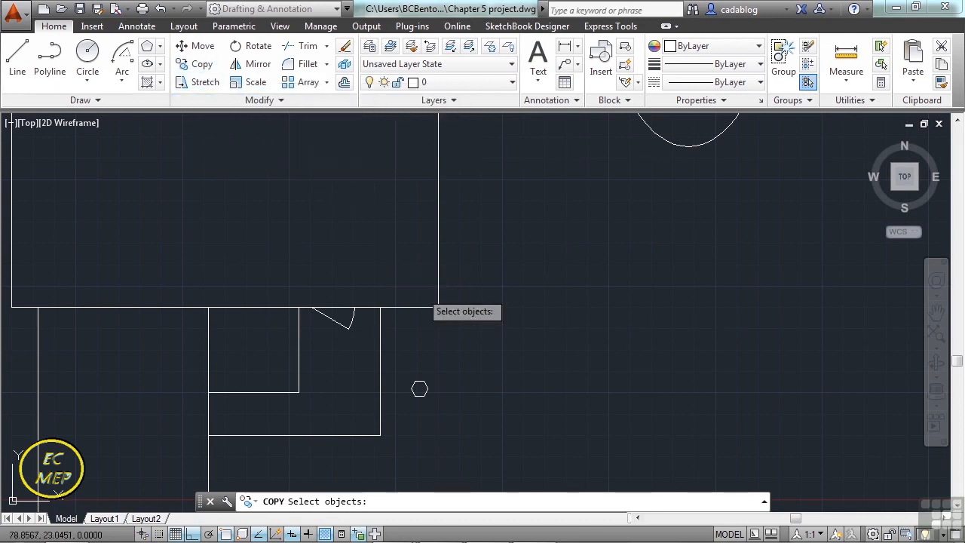
{"action": "left_click", "coordinate": [423, 386]}
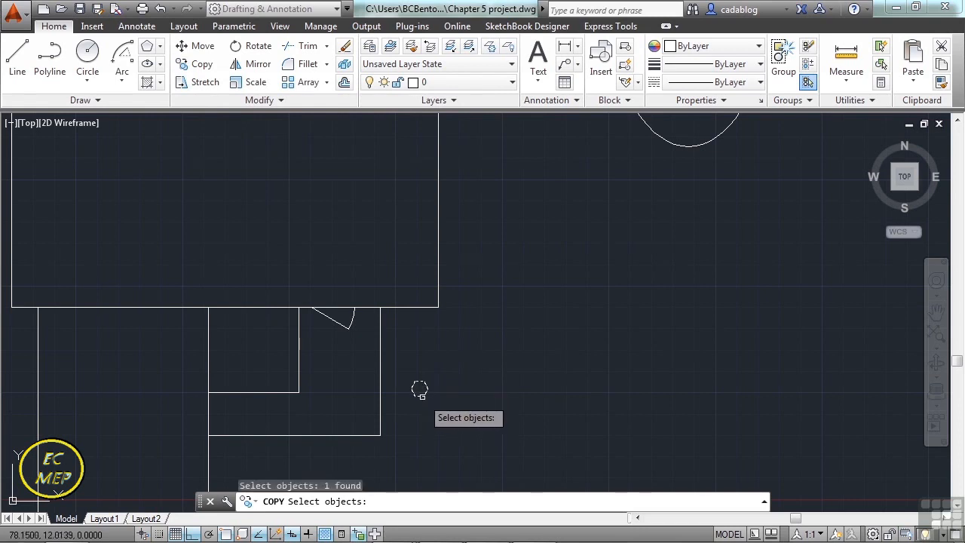
{"action": "key", "text": "Return"}
{"action": "scroll", "coordinate": [420, 389], "scroll_direction": "up", "scroll_amount": 4}
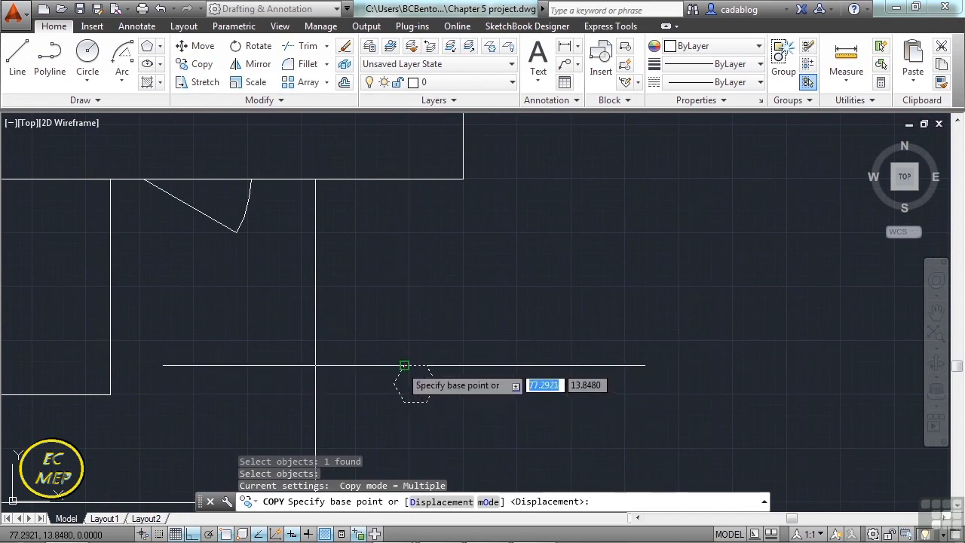
{"action": "left_click", "coordinate": [404, 365]}
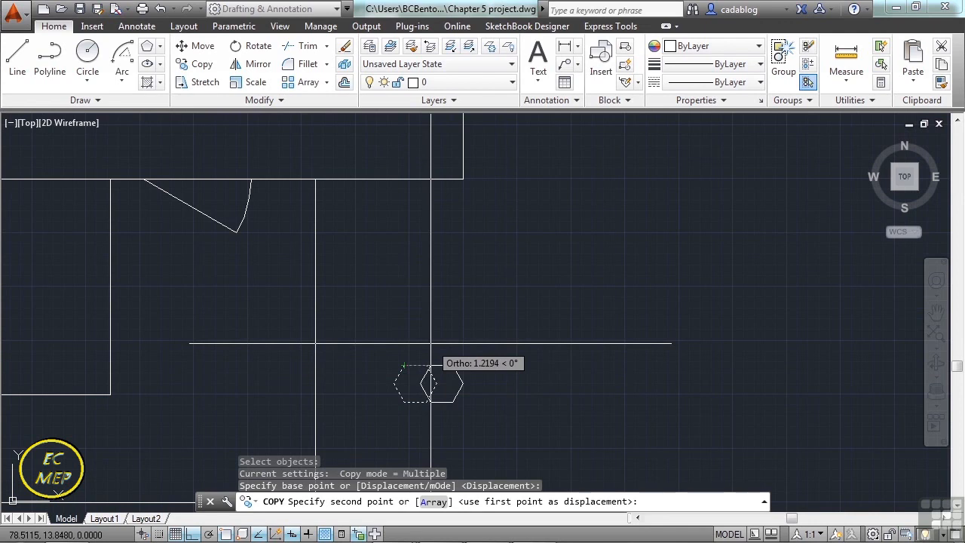
{"action": "scroll", "coordinate": [431, 343], "scroll_direction": "down", "scroll_amount": 4}
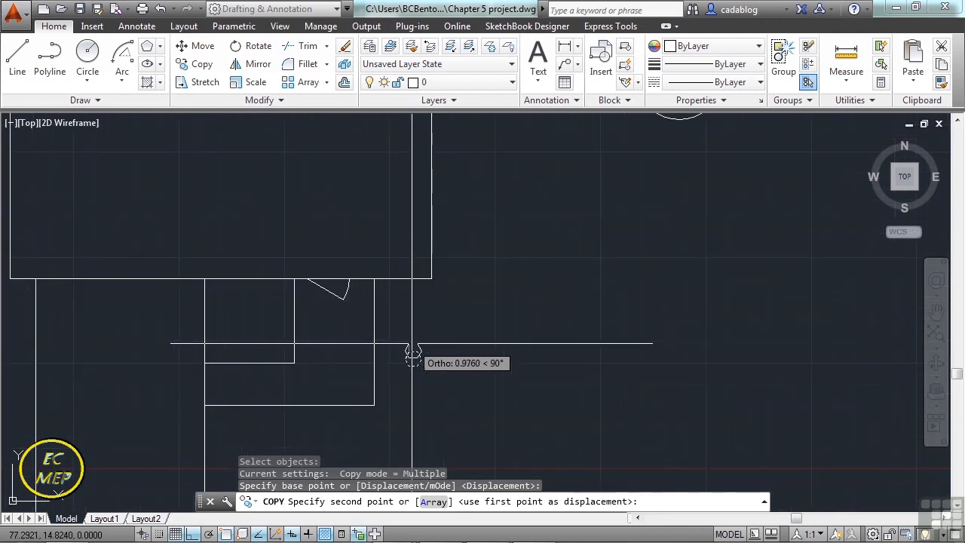
{"action": "key", "text": "F8"}
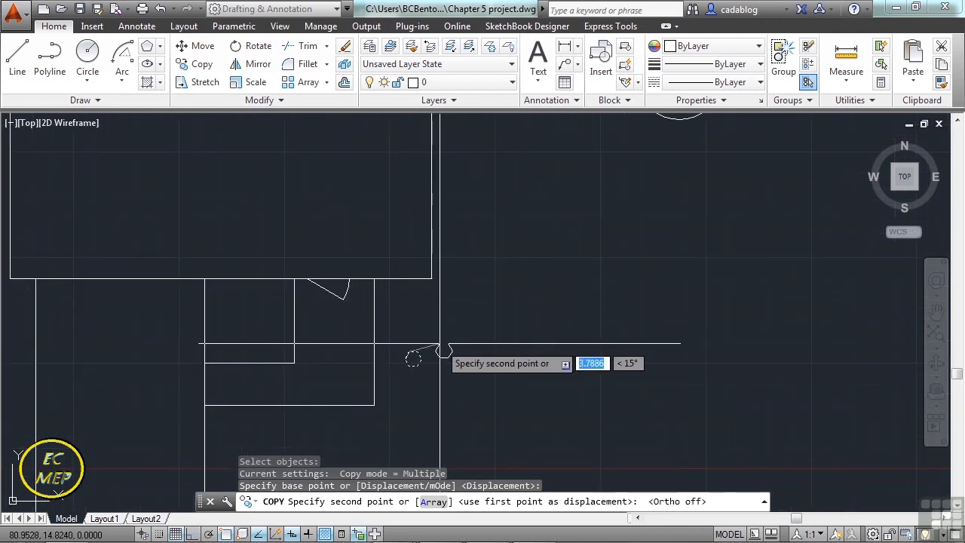
{"action": "left_click", "coordinate": [439, 346]}
{"action": "left_click", "coordinate": [463, 331]}
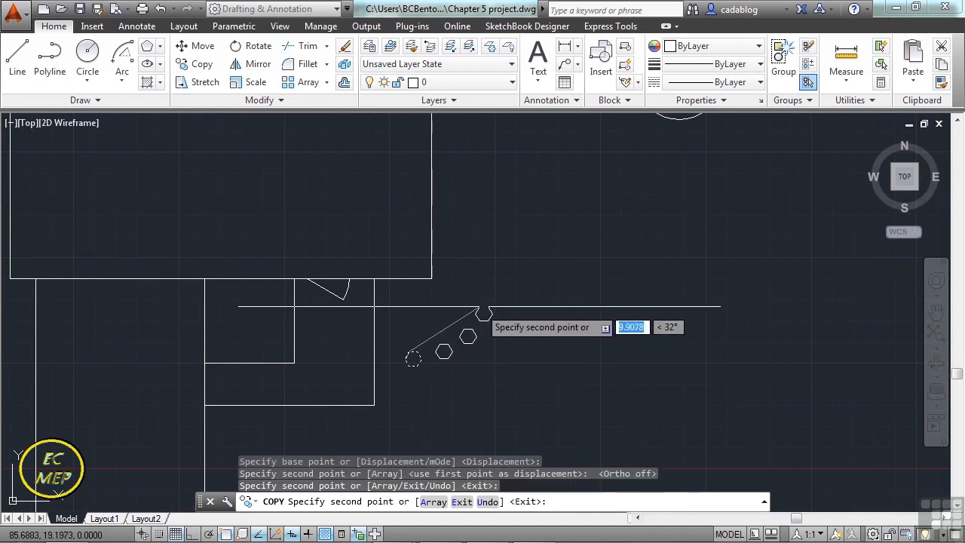
{"action": "left_click", "coordinate": [480, 308]}
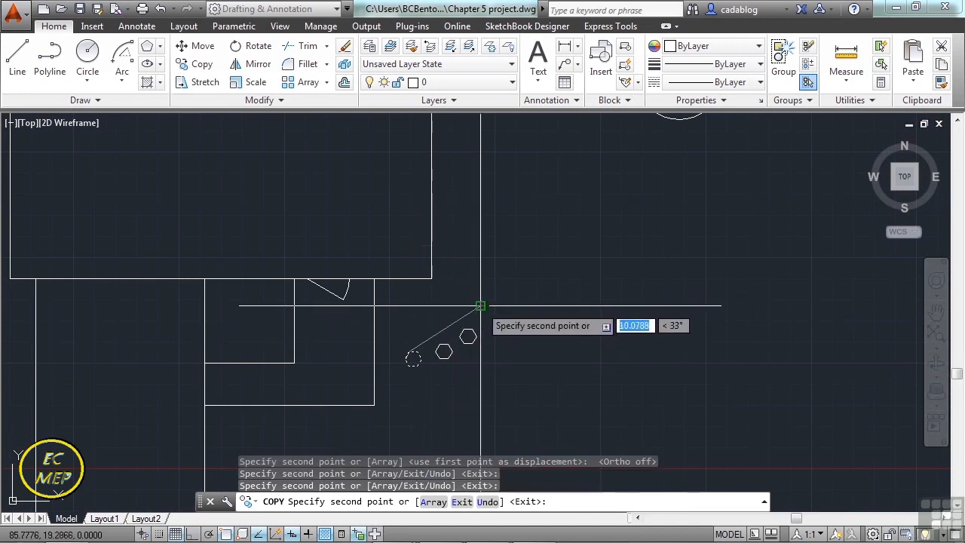
Continue placing hexagon copies along a curving path up to the ellipse's lower-left edge, and finish copying.
{"action": "left_click", "coordinate": [518, 261]}
{"action": "left_click", "coordinate": [541, 239]}
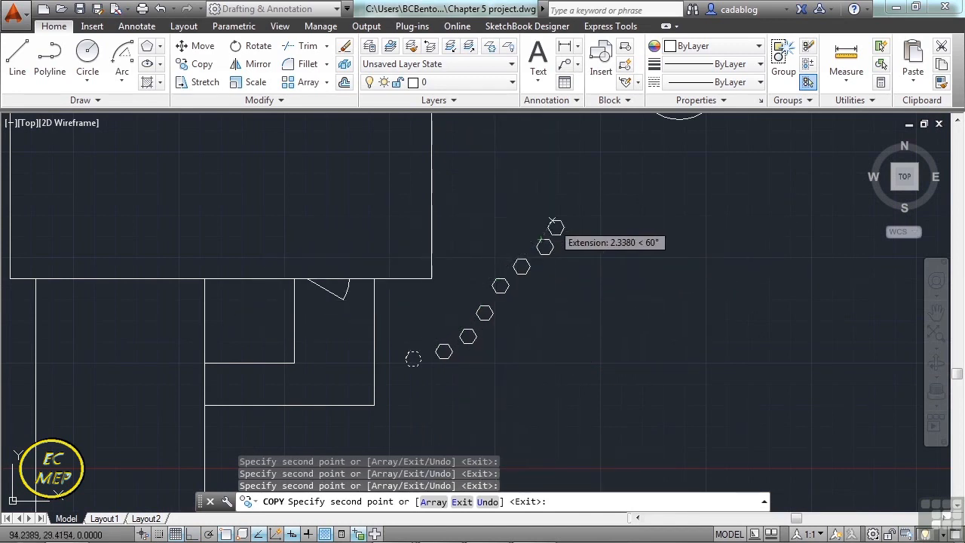
{"action": "left_click", "coordinate": [563, 219]}
{"action": "left_click", "coordinate": [584, 200]}
{"action": "left_click", "coordinate": [589, 172]}
{"action": "middle_click_drag", "start_coordinate": [628, 149], "coordinate": [596, 306]}
{"action": "left_click", "coordinate": [557, 302]}
{"action": "left_click", "coordinate": [563, 279]}
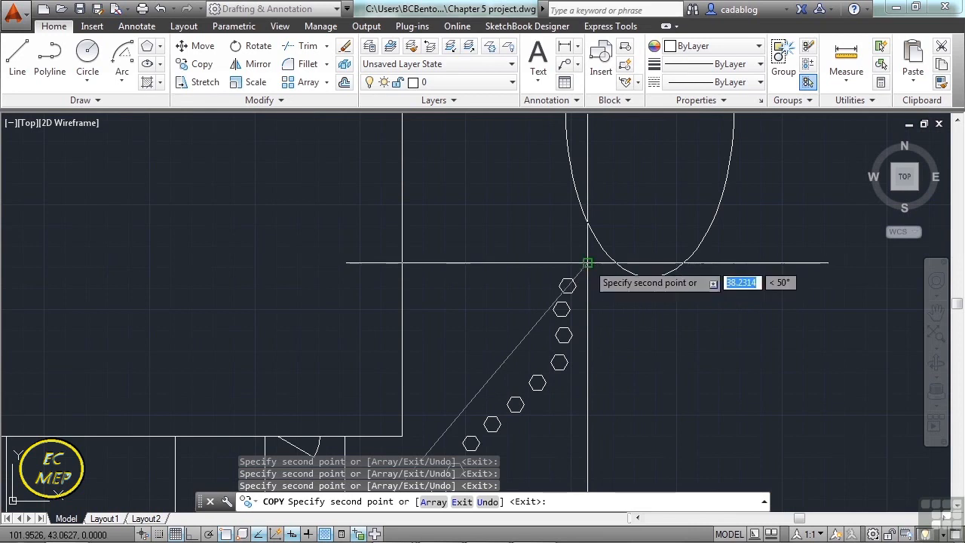
{"action": "left_click", "coordinate": [587, 264]}
{"action": "key", "text": "Return"}
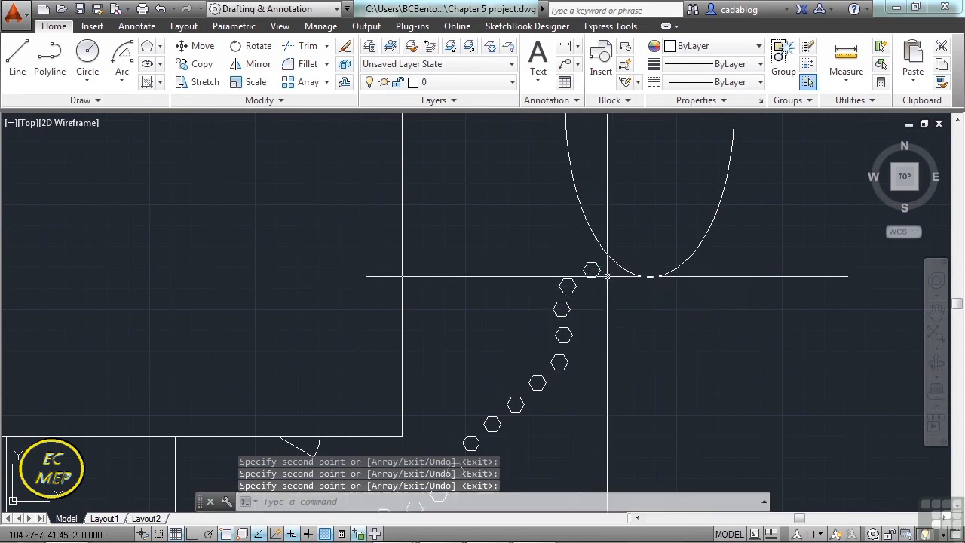
{"action": "middle_click", "coordinate": [610, 283]}
{"action": "middle_click", "coordinate": [609, 283]}
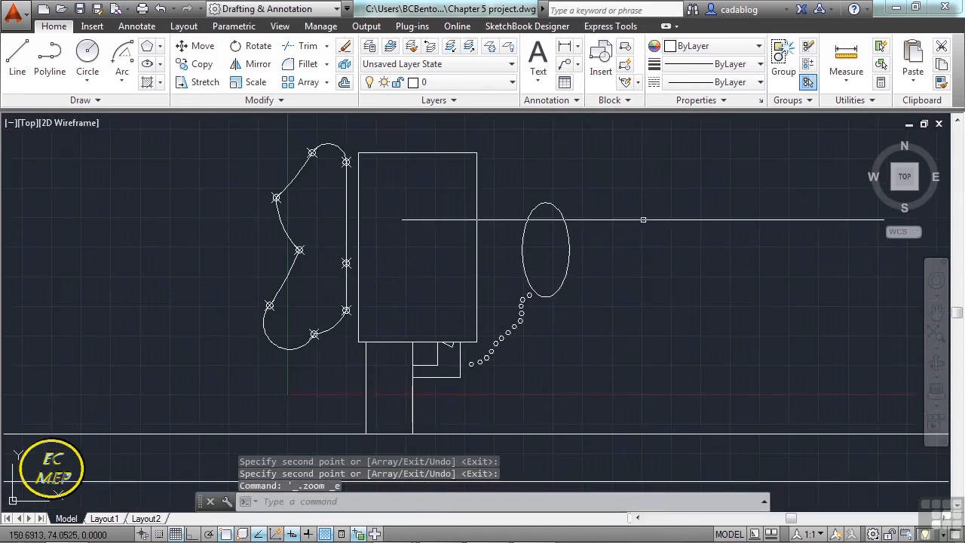
{"action": "scroll", "coordinate": [650, 223], "scroll_direction": "down", "scroll_amount": 2}
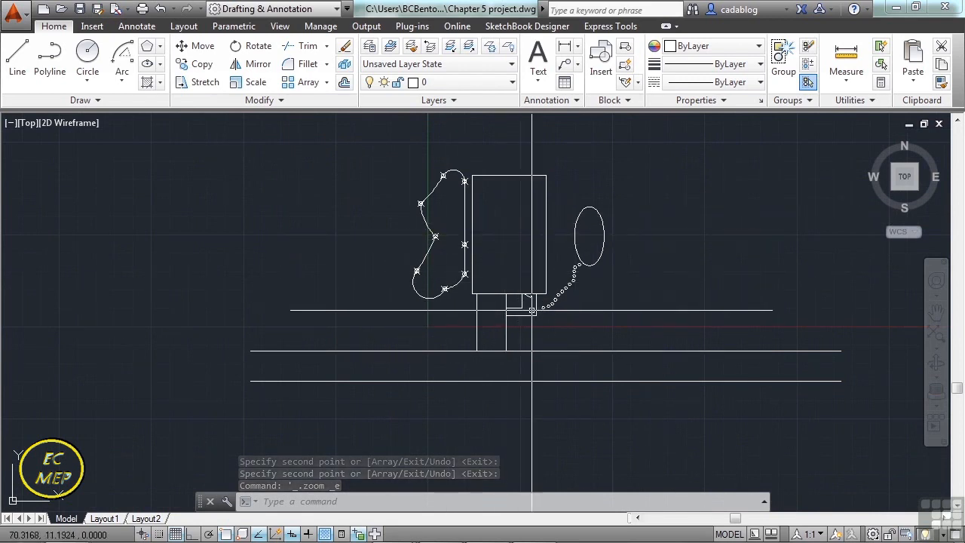
{"action": "scroll", "coordinate": [552, 309], "scroll_direction": "up", "scroll_amount": 2}
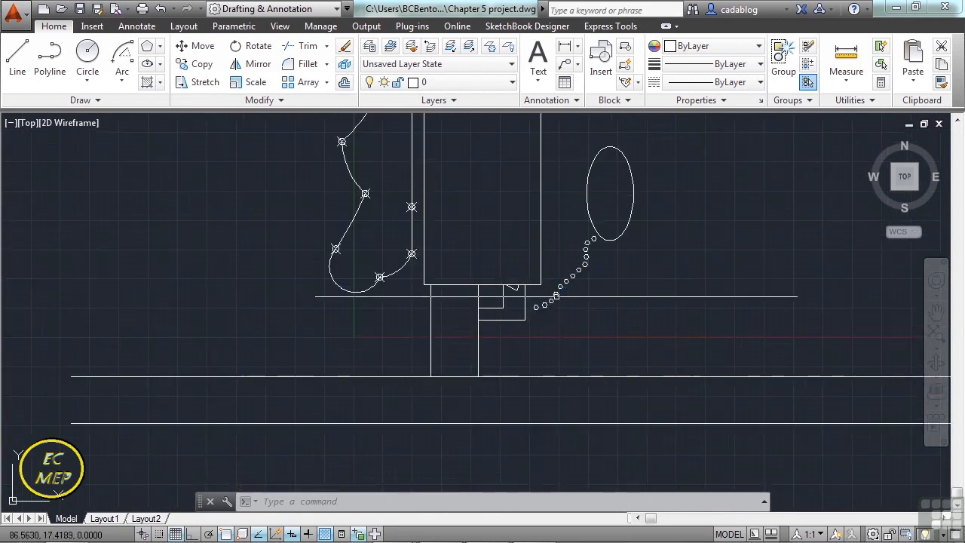
{"action": "middle_click_drag", "start_coordinate": [517, 217], "coordinate": [512, 273]}
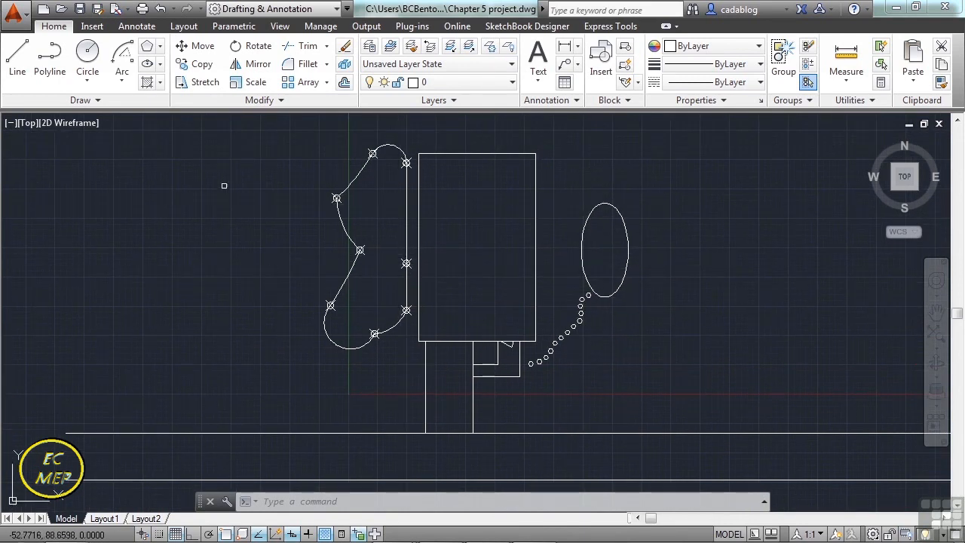